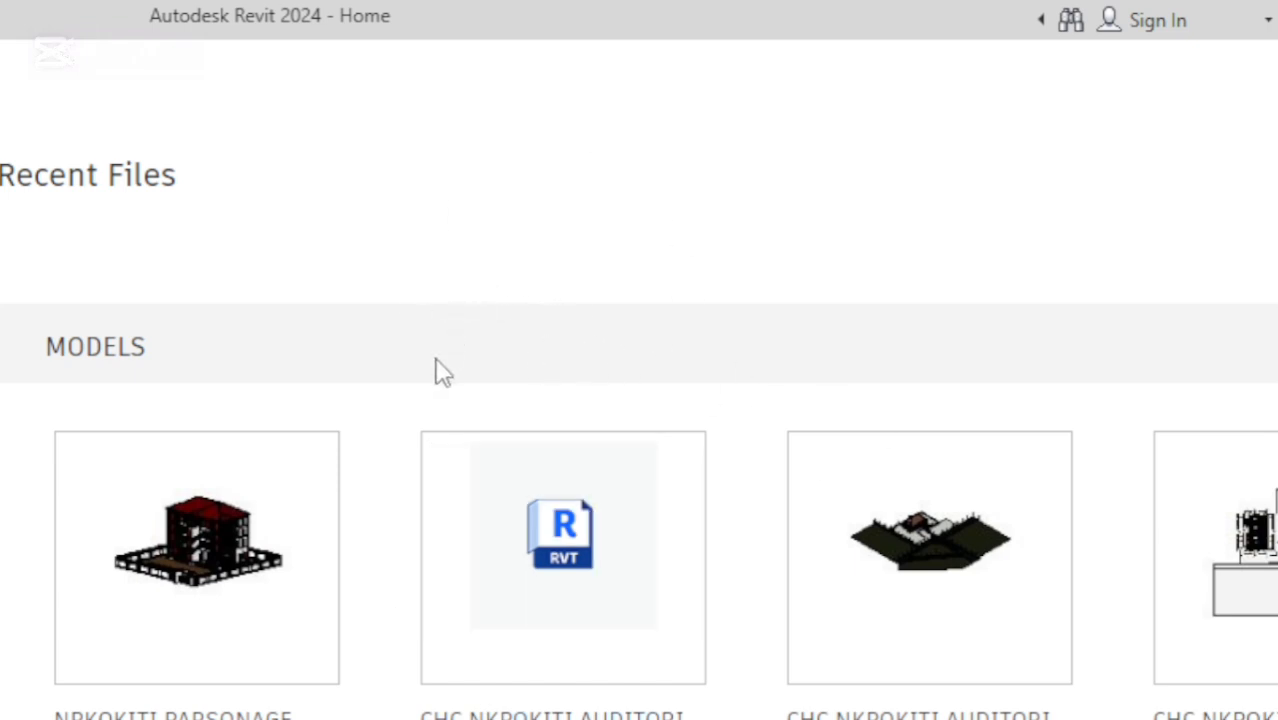
# Browse up one level from the family template folder and open the template folder containing Titleblocks and Baluster-Post.
pyautogui.moveTo(327, 438)
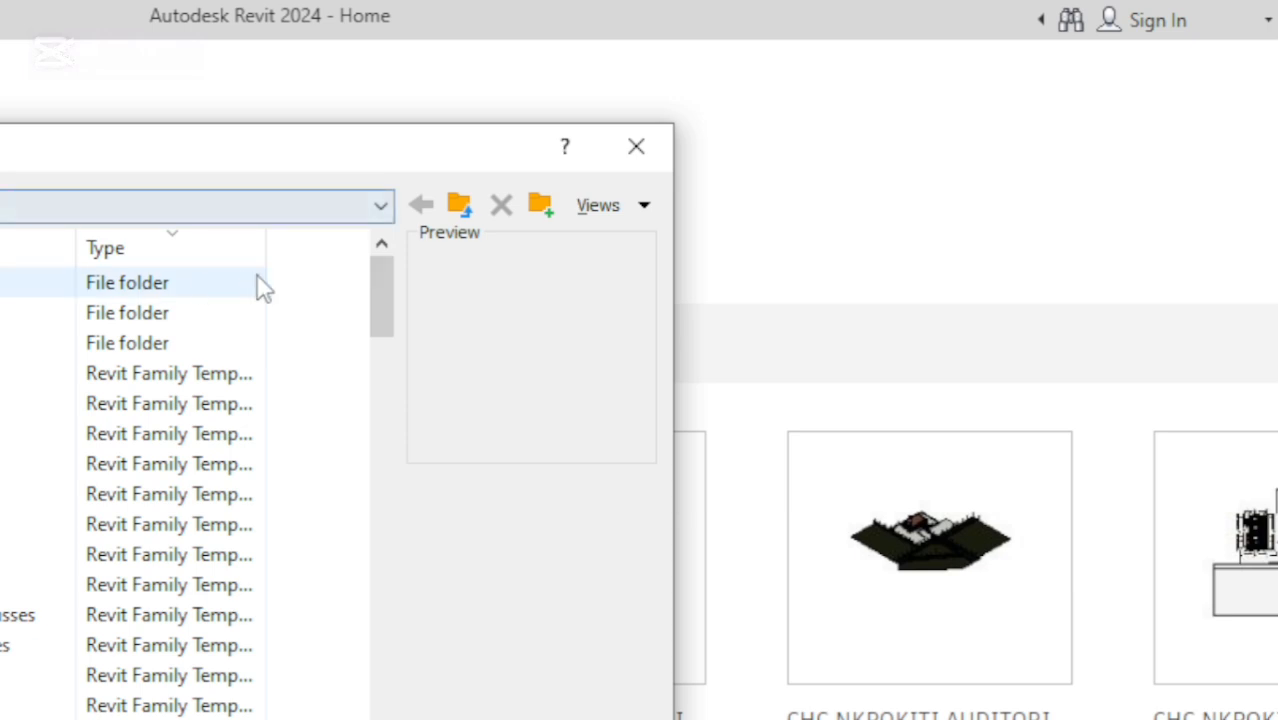
pyautogui.click(460, 206)
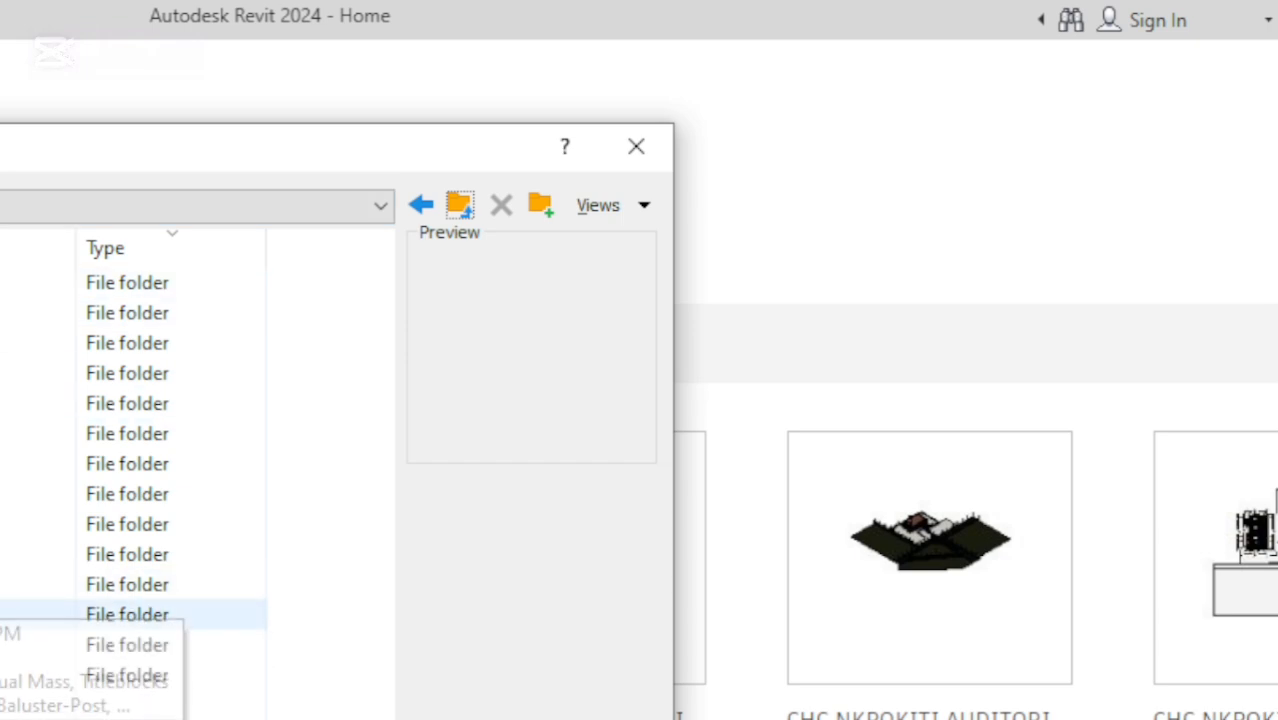
pyautogui.click(30, 614)
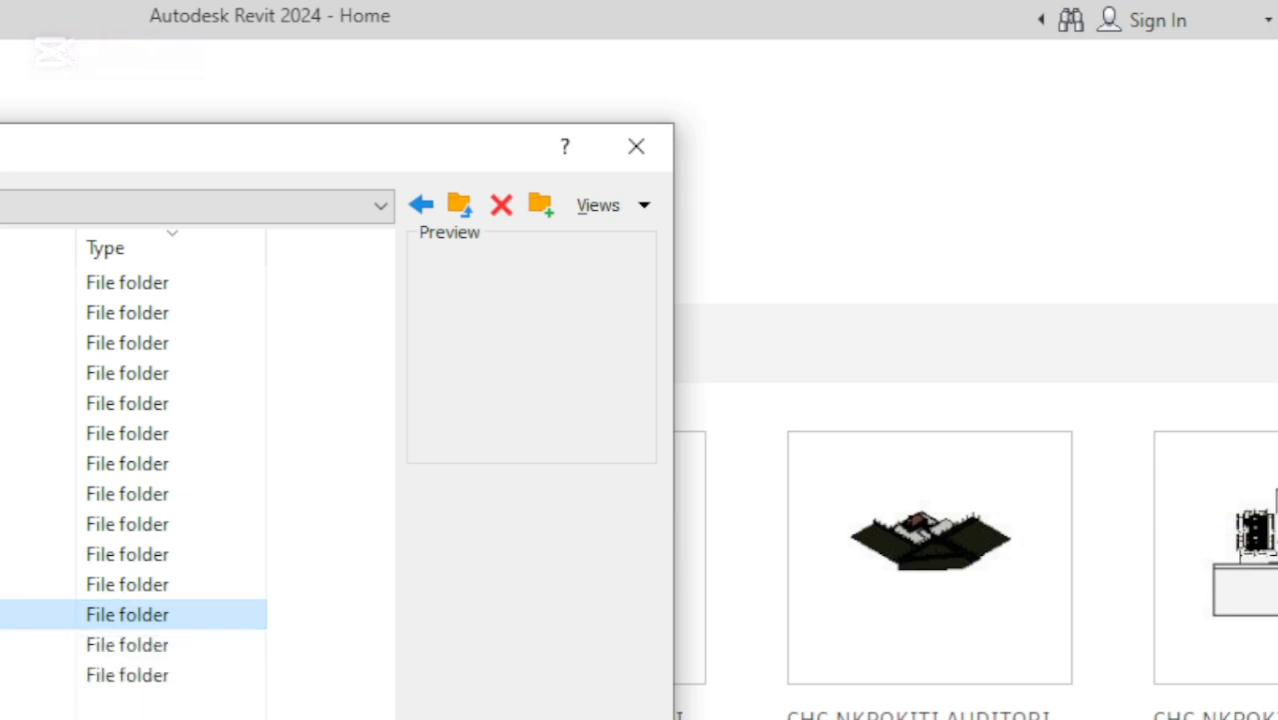
pyautogui.click(490, 719)
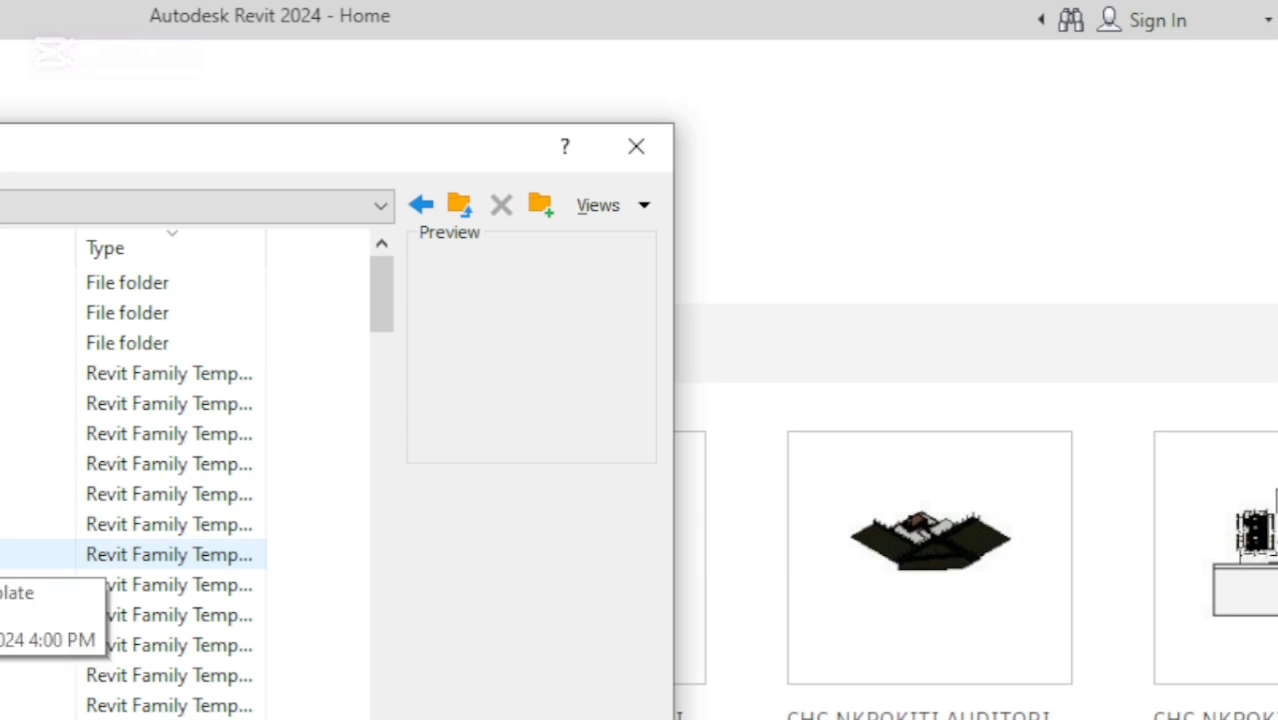
# Preview several family templates and create a new family whose floor plan has two crossing reference planes.
pyautogui.moveTo(374, 303); pyautogui.dragTo(374, 379)
pyautogui.click(10, 524)
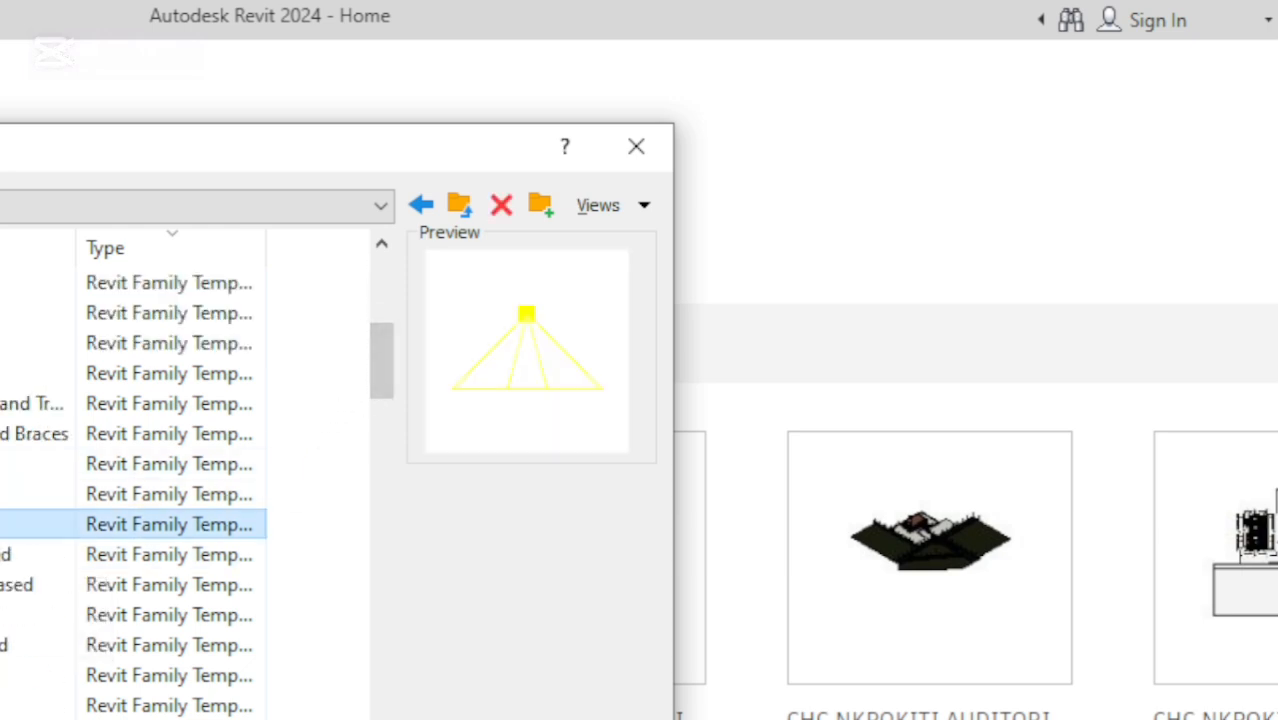
pyautogui.click(10, 494)
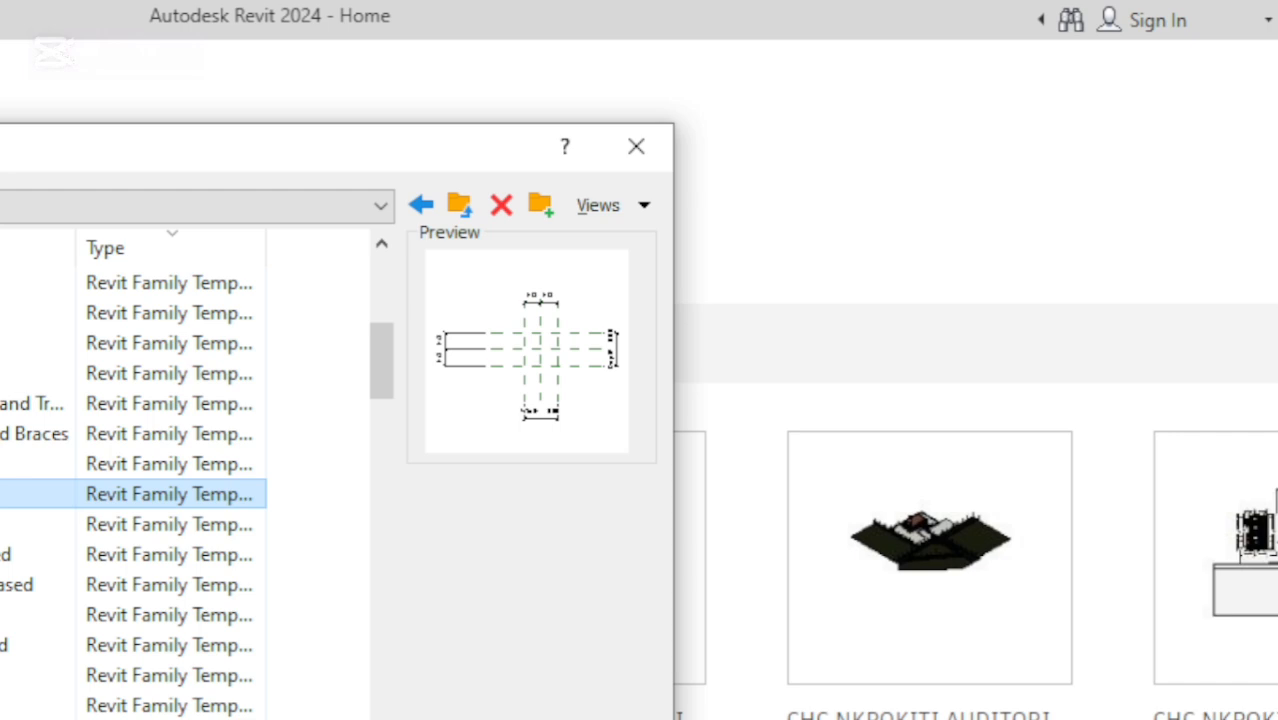
pyautogui.click(10, 464)
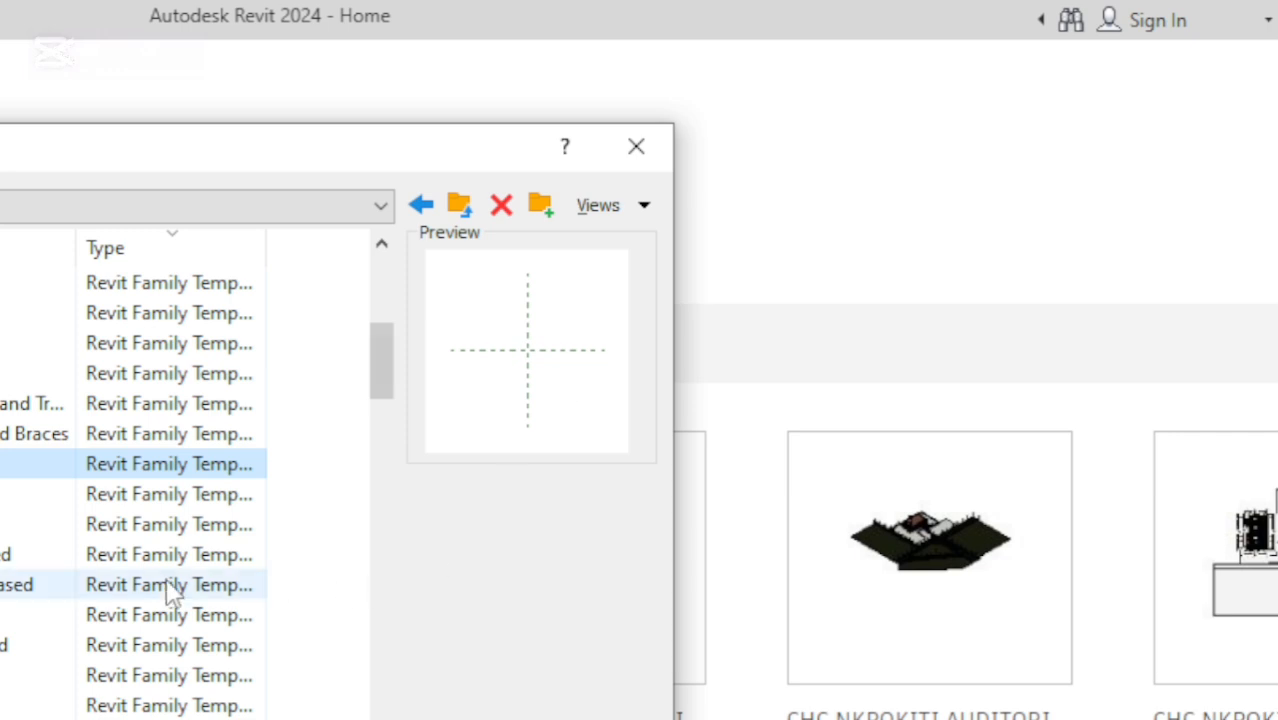
pyautogui.moveTo(387, 377); pyautogui.dragTo(392, 550)
pyautogui.click(170, 524)
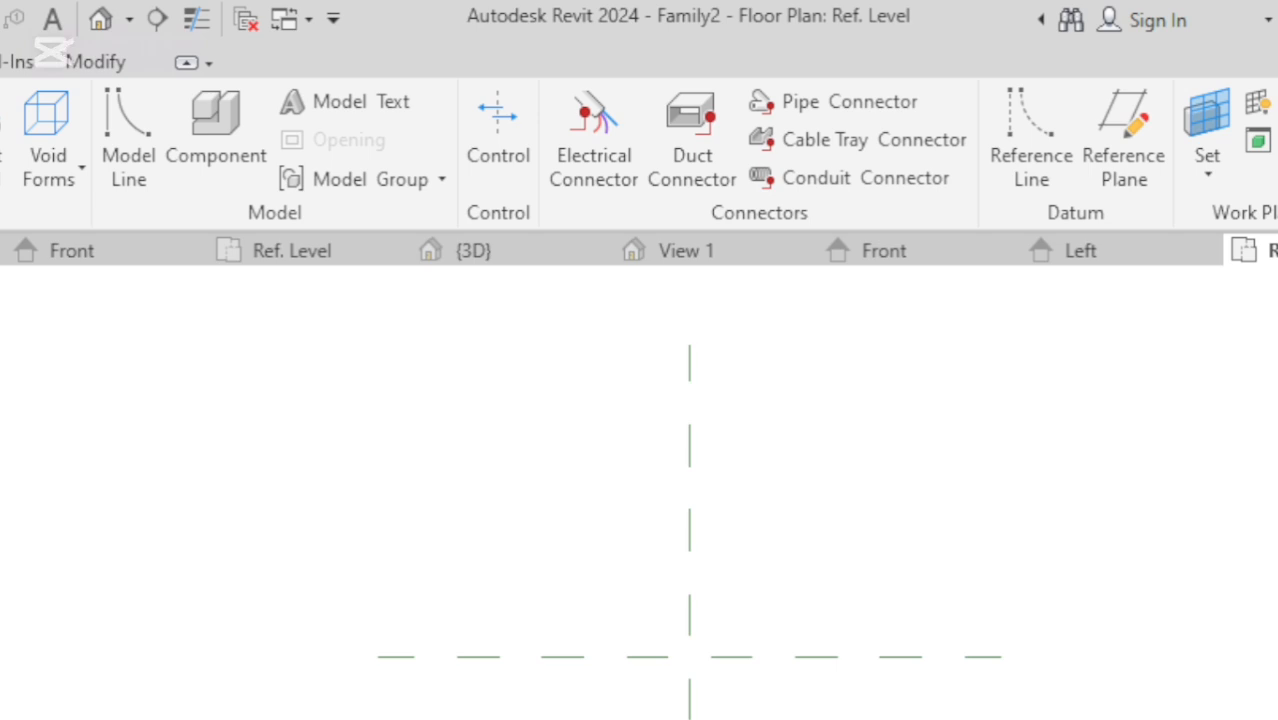
# Cycle the ribbon through its minimized display states back to the full display.
pyautogui.click(187, 62)
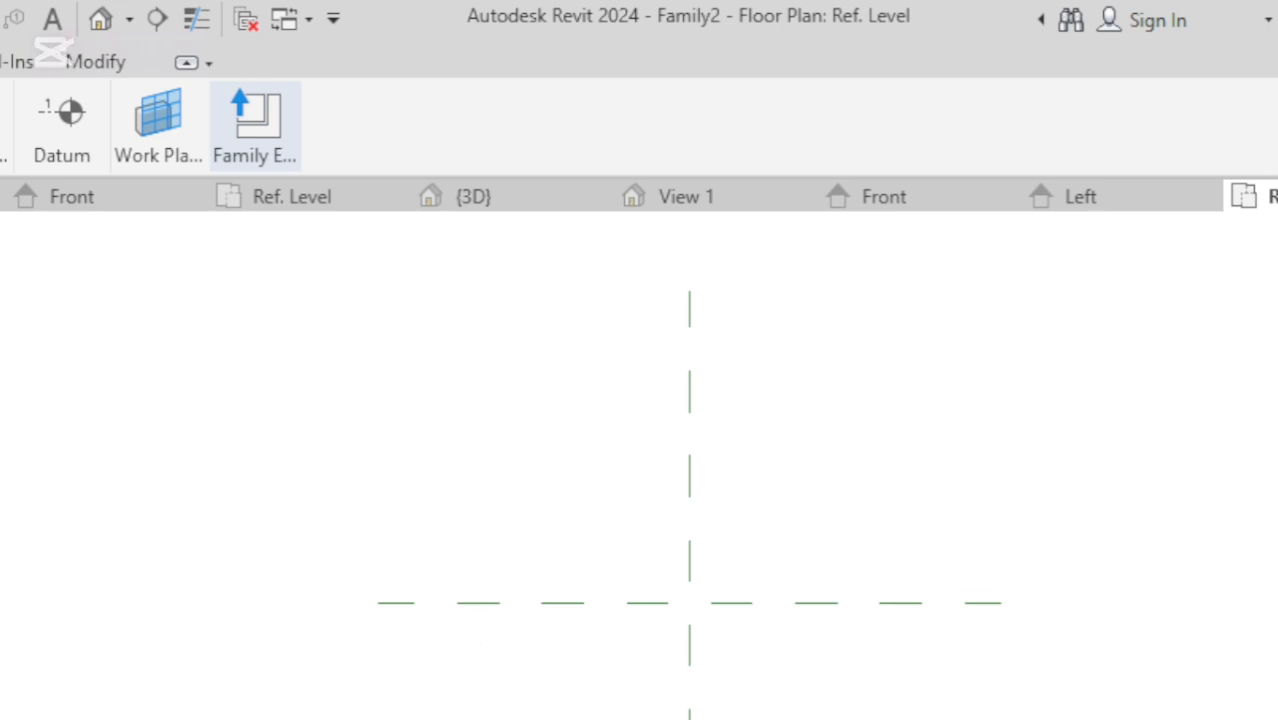
pyautogui.click(186, 63)
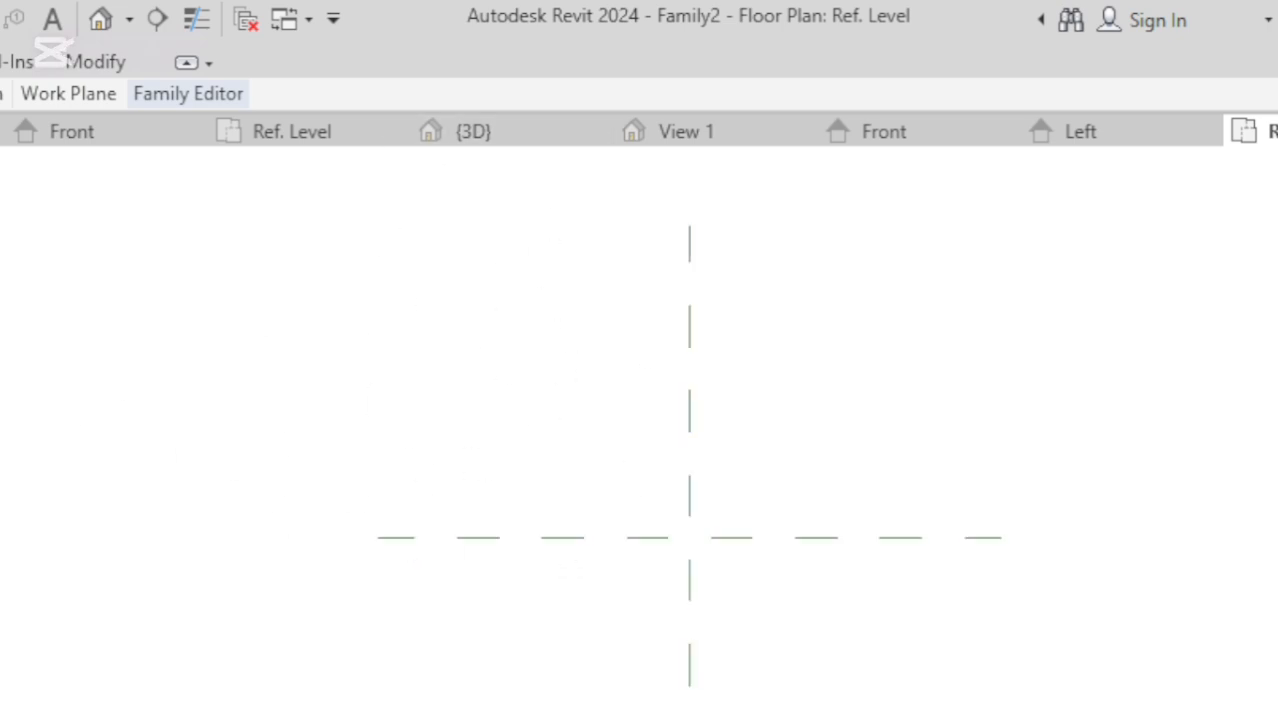
pyautogui.click(186, 63)
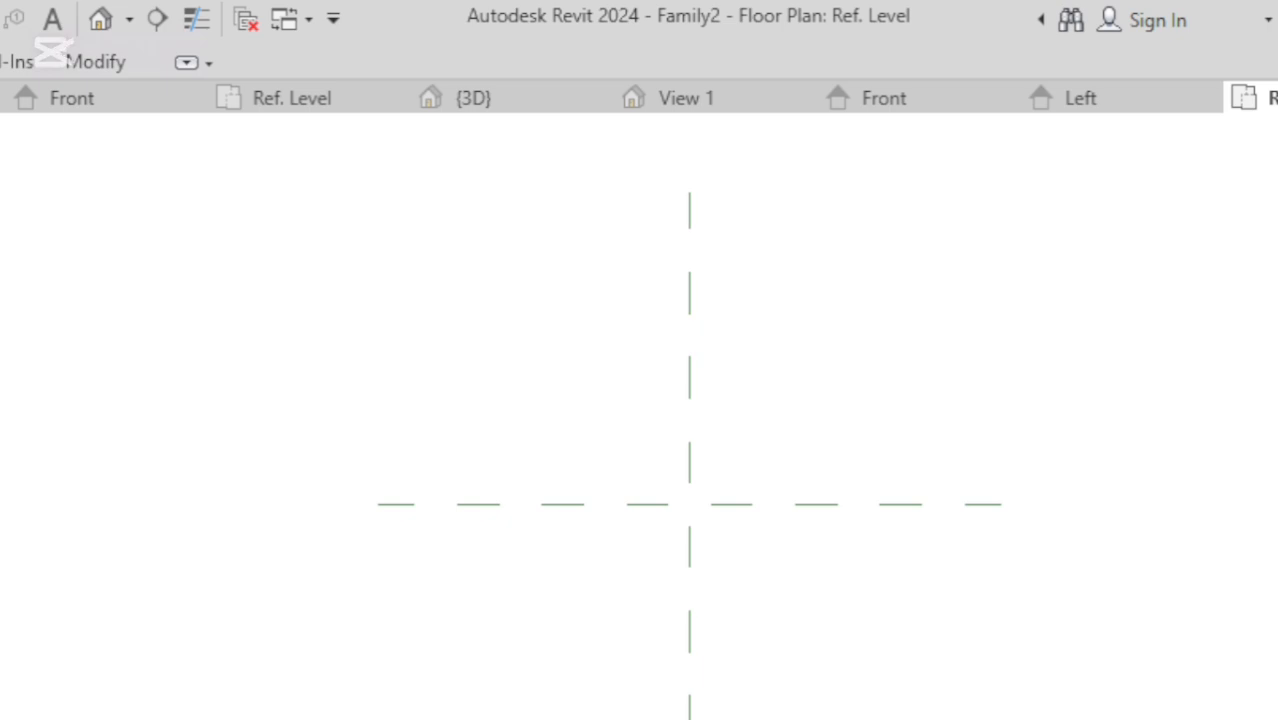
pyautogui.click(186, 63)
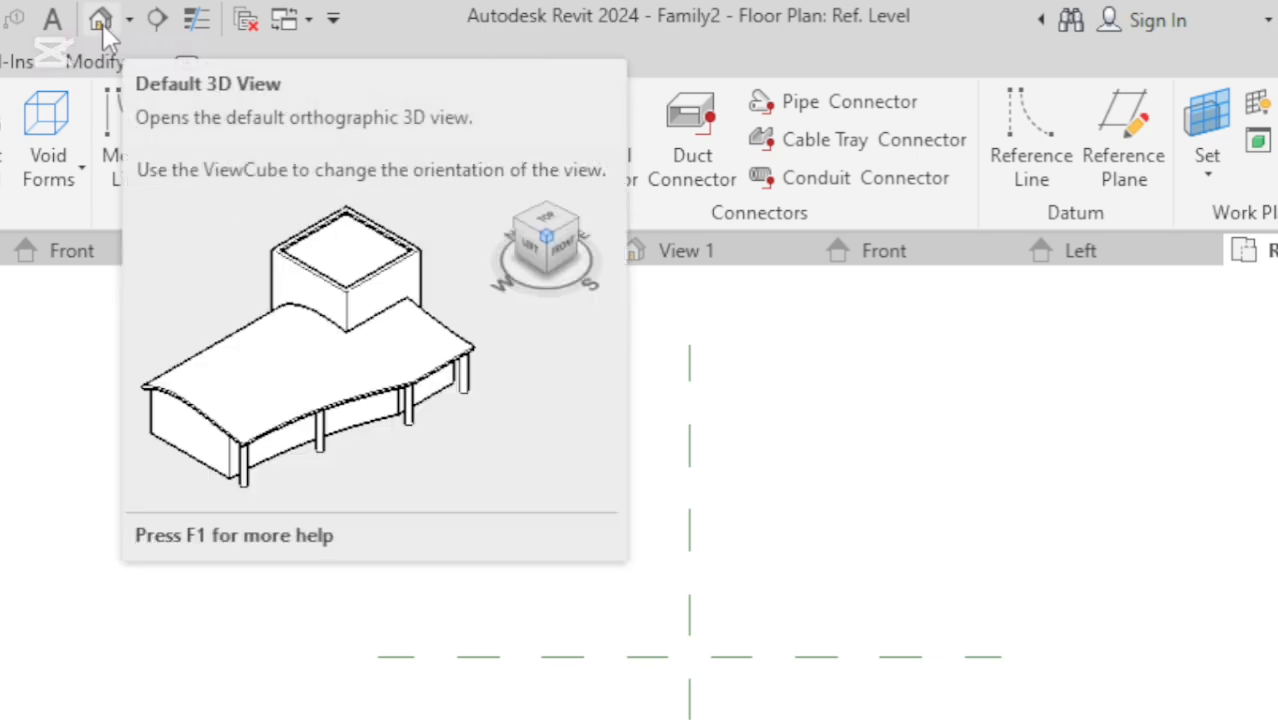
# Open the default 3D view and look through the gate reference photos in the image viewer.
pyautogui.click(103, 22)
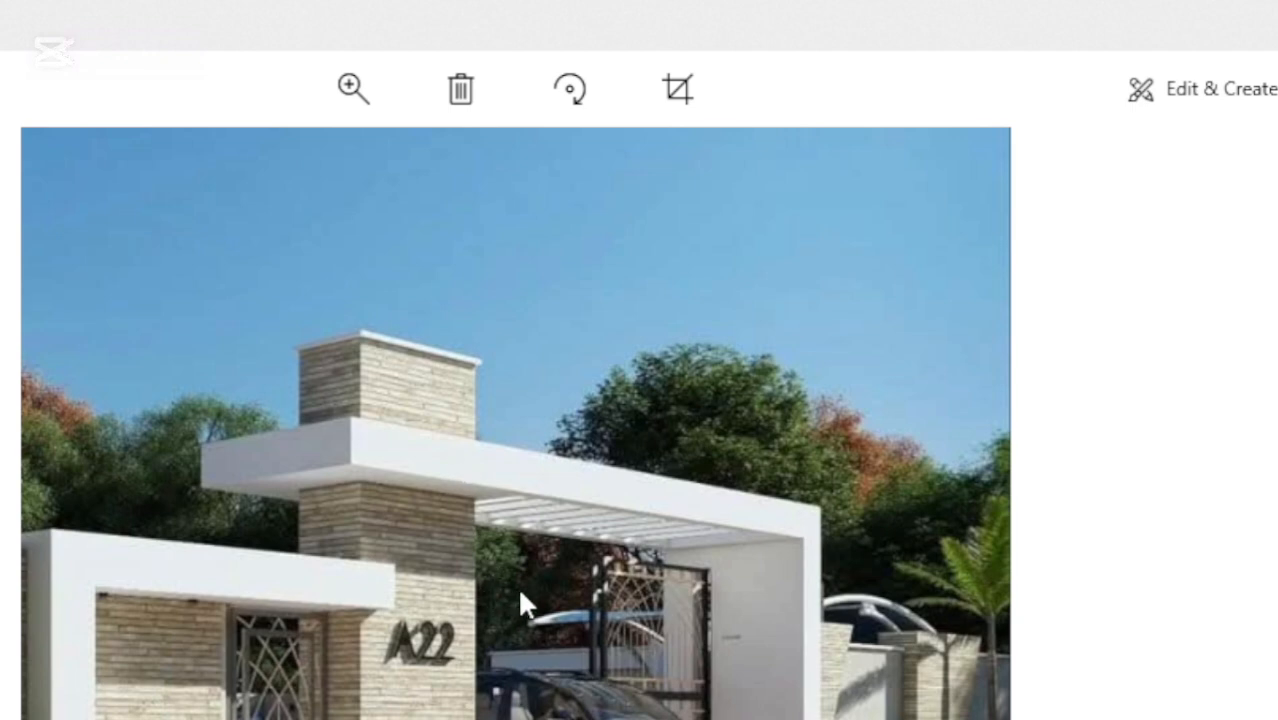
pyautogui.scroll(-1, 497, 645)
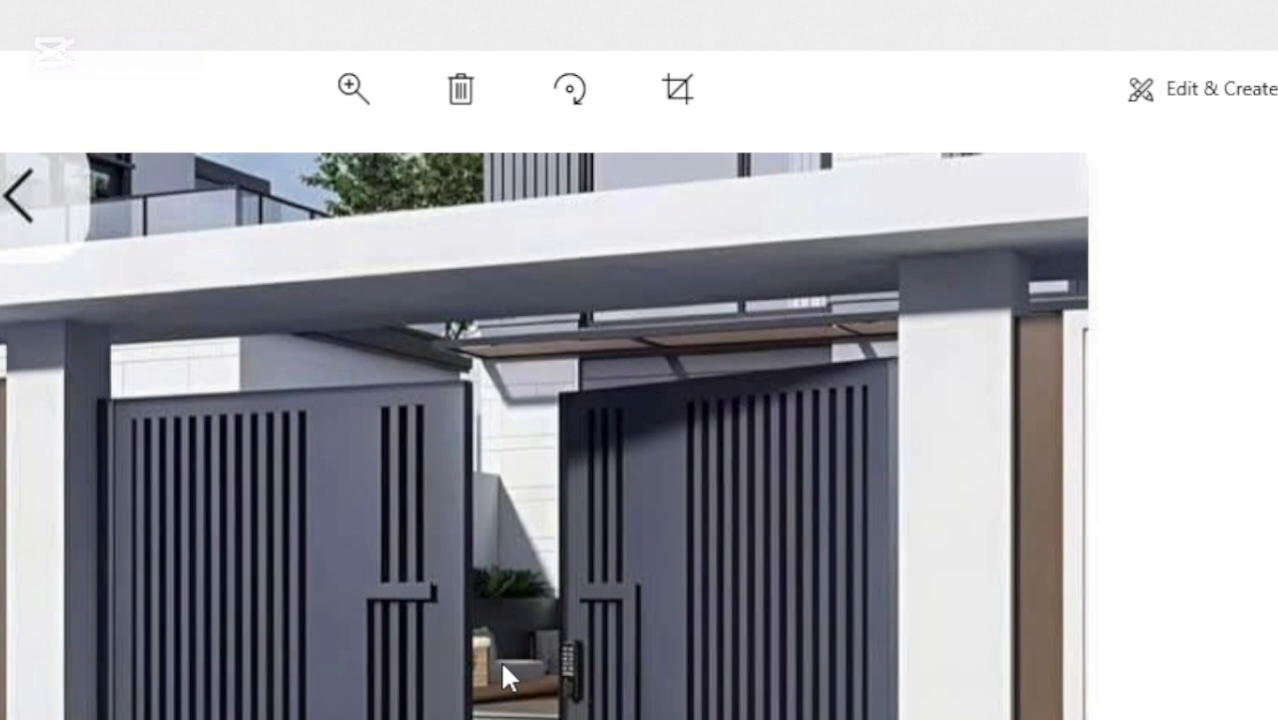
pyautogui.scroll(-1, 500, 676)
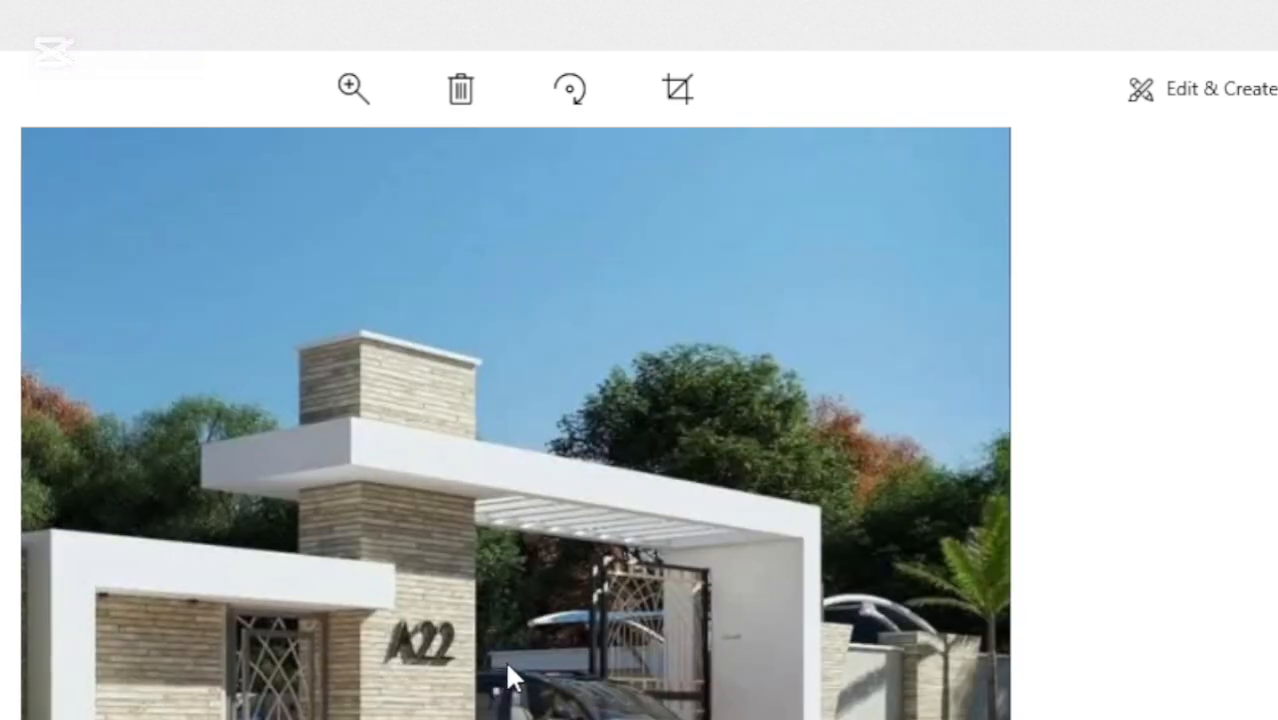
pyautogui.scroll(-1, 505, 651)
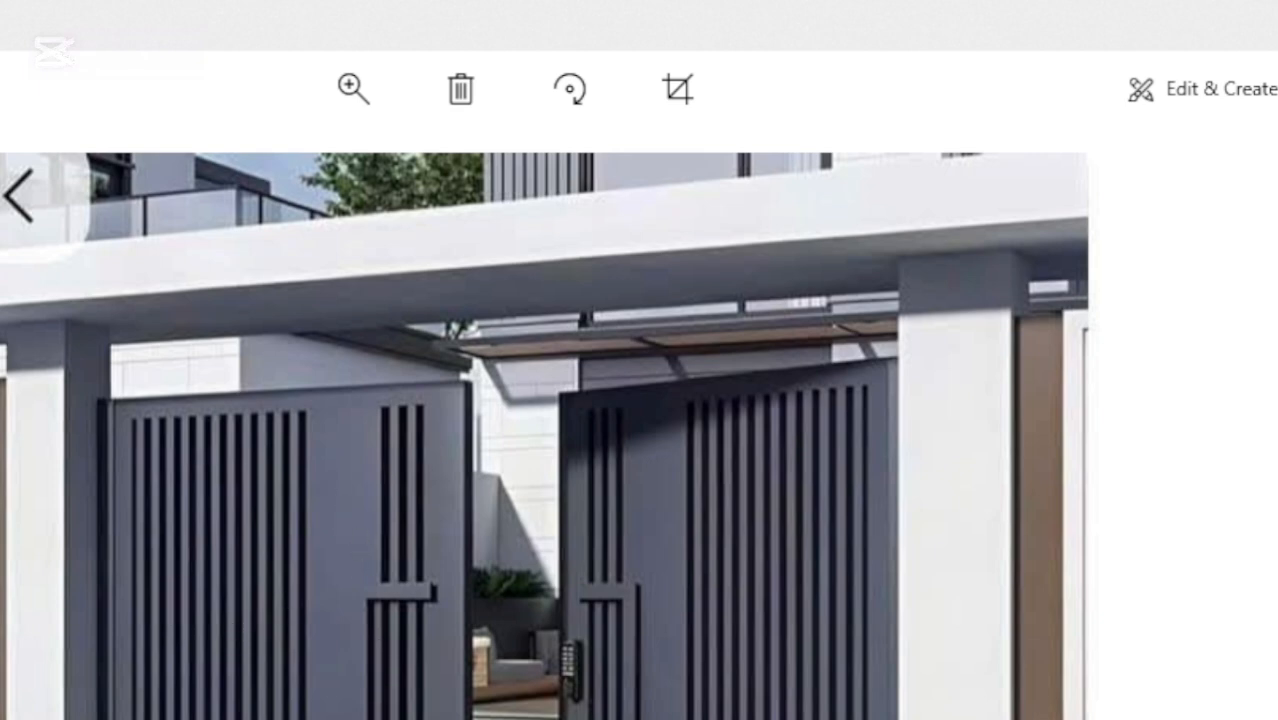
pyautogui.press('Right')
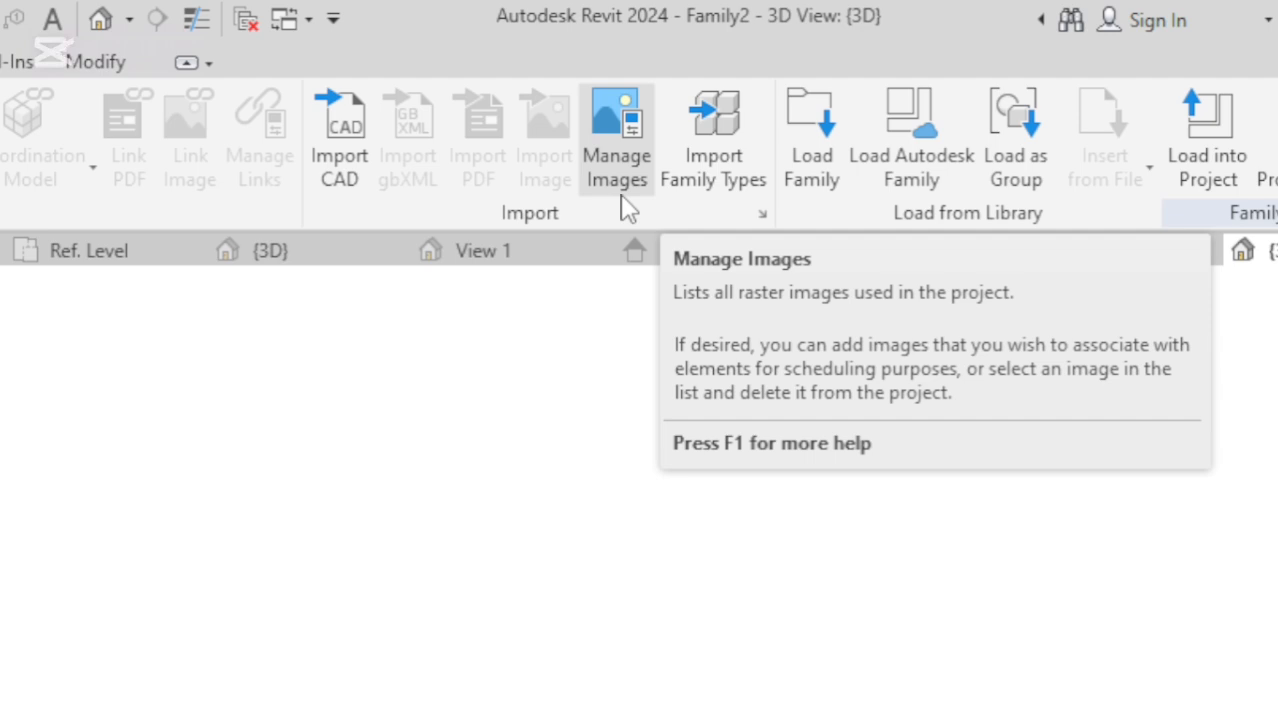
# Check the family's Manage Images list and return to the Ref. Level floor plan.
pyautogui.click(617, 162)
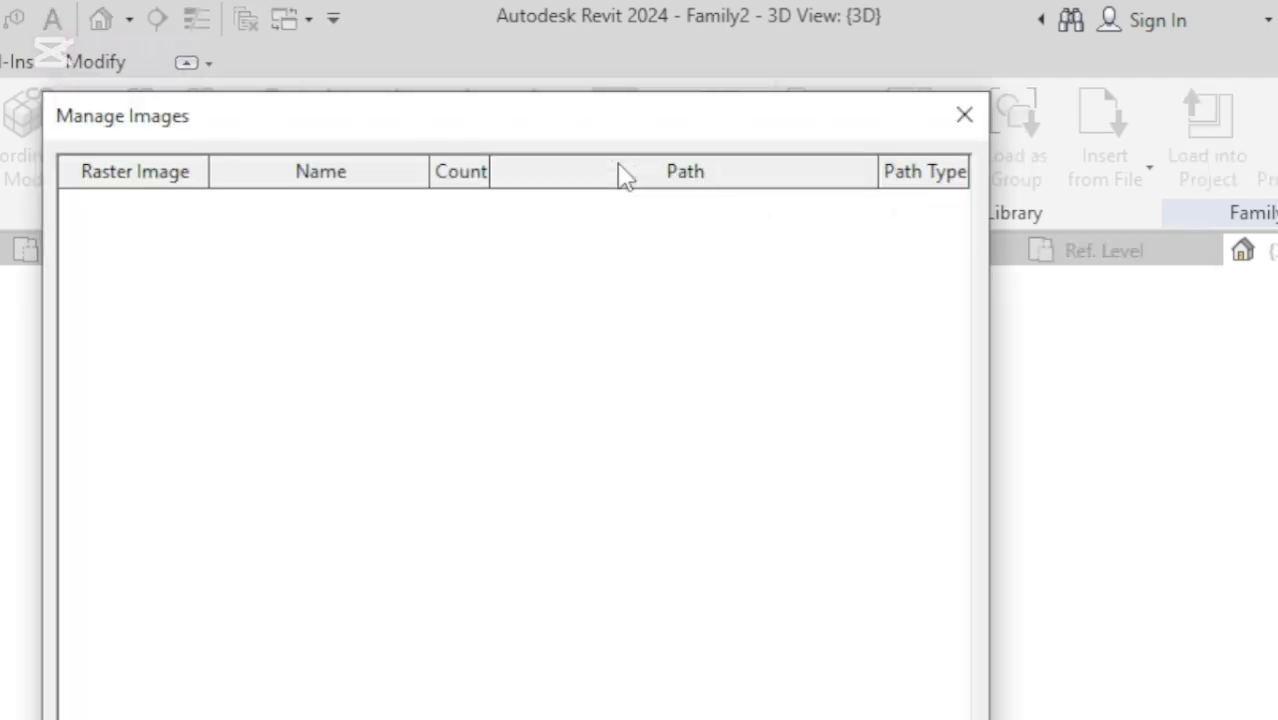
pyautogui.click(962, 120)
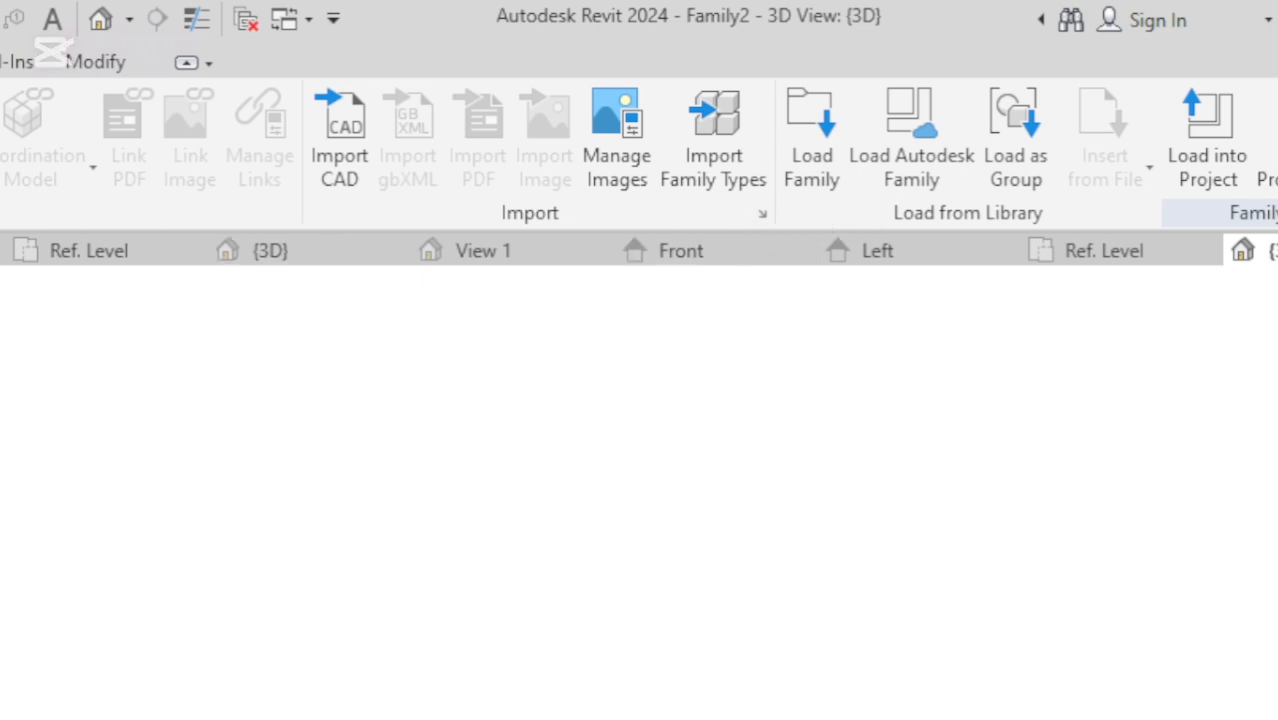
pyautogui.click(0, 62)
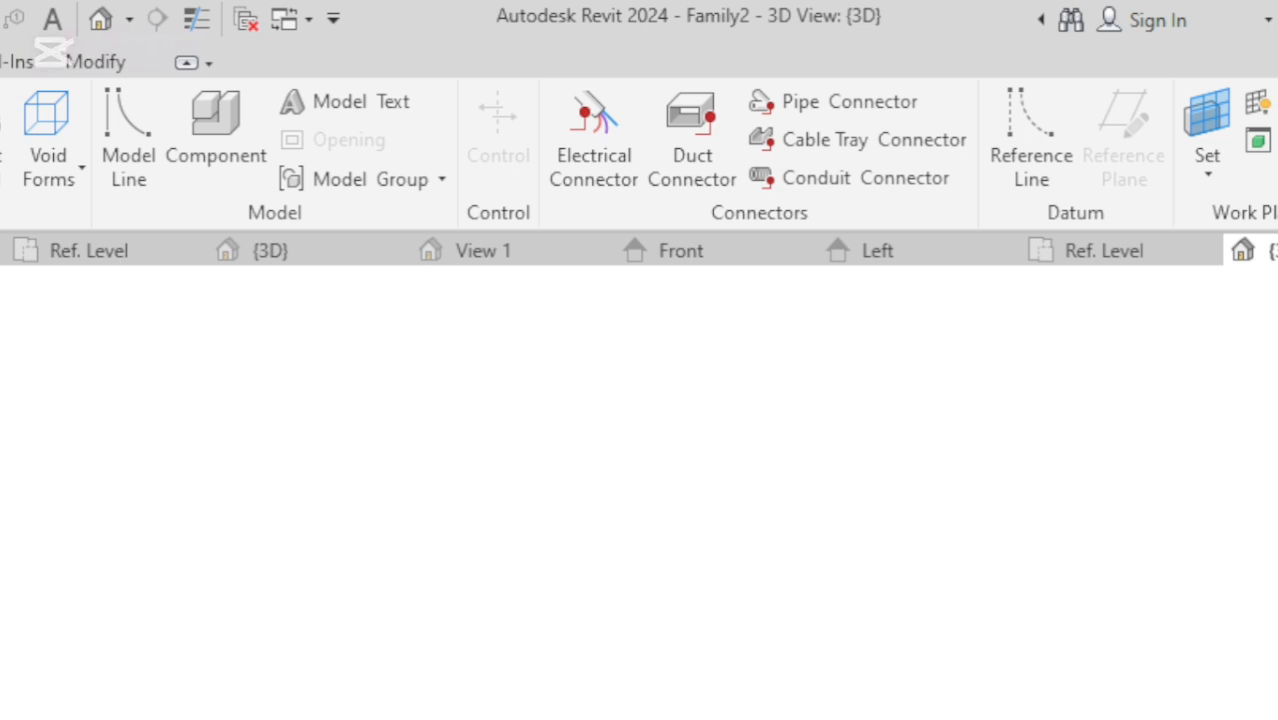
pyautogui.click(0, 62)
pyautogui.click(1098, 255)
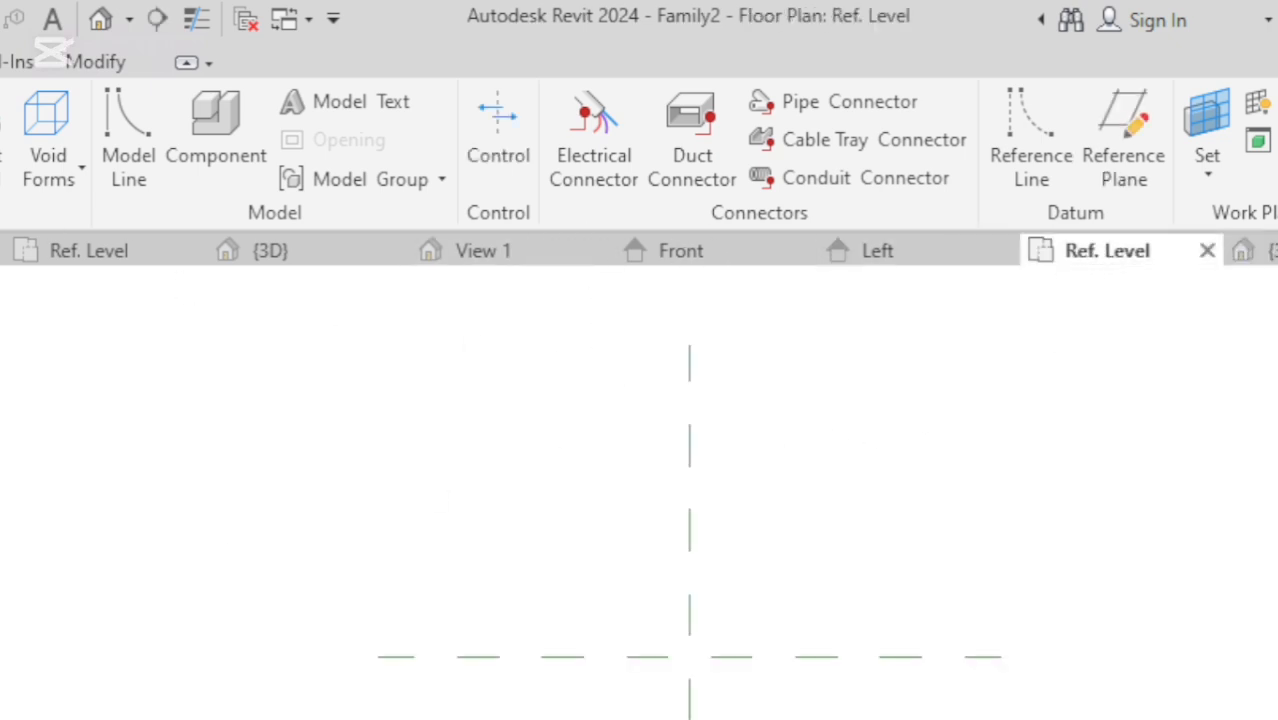
pyautogui.click(2, 62)
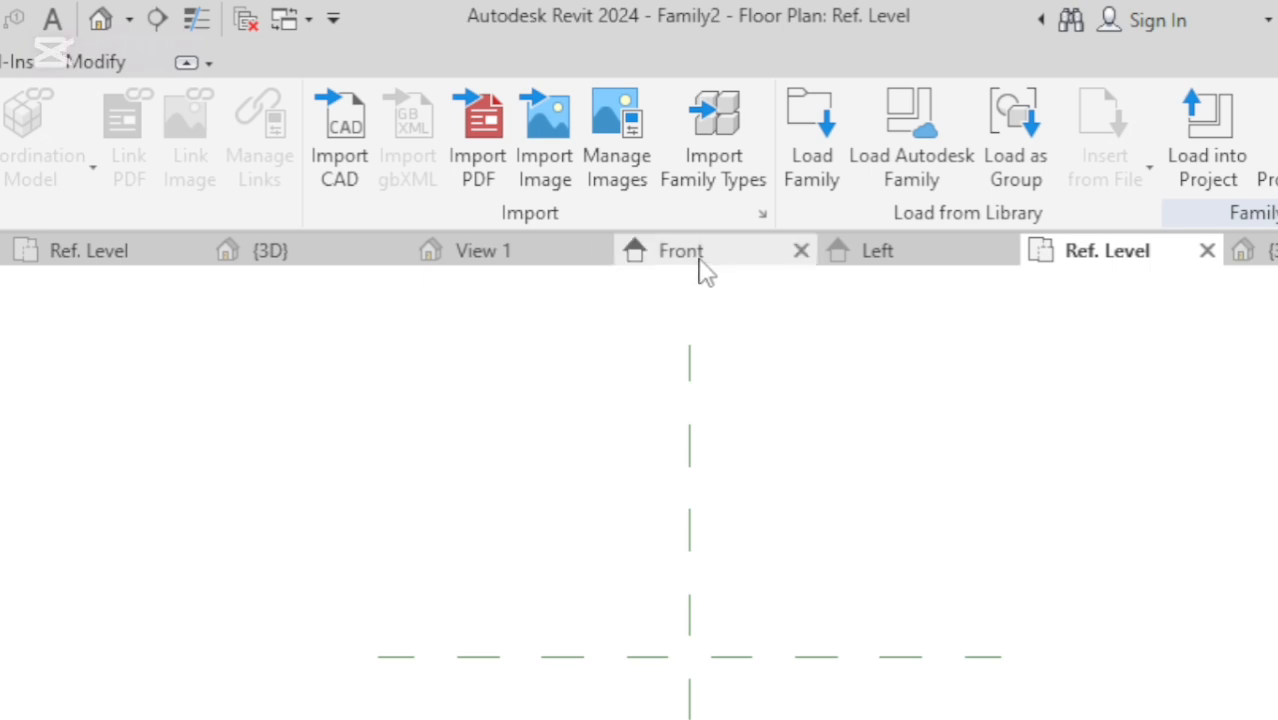
pyautogui.click(628, 164)
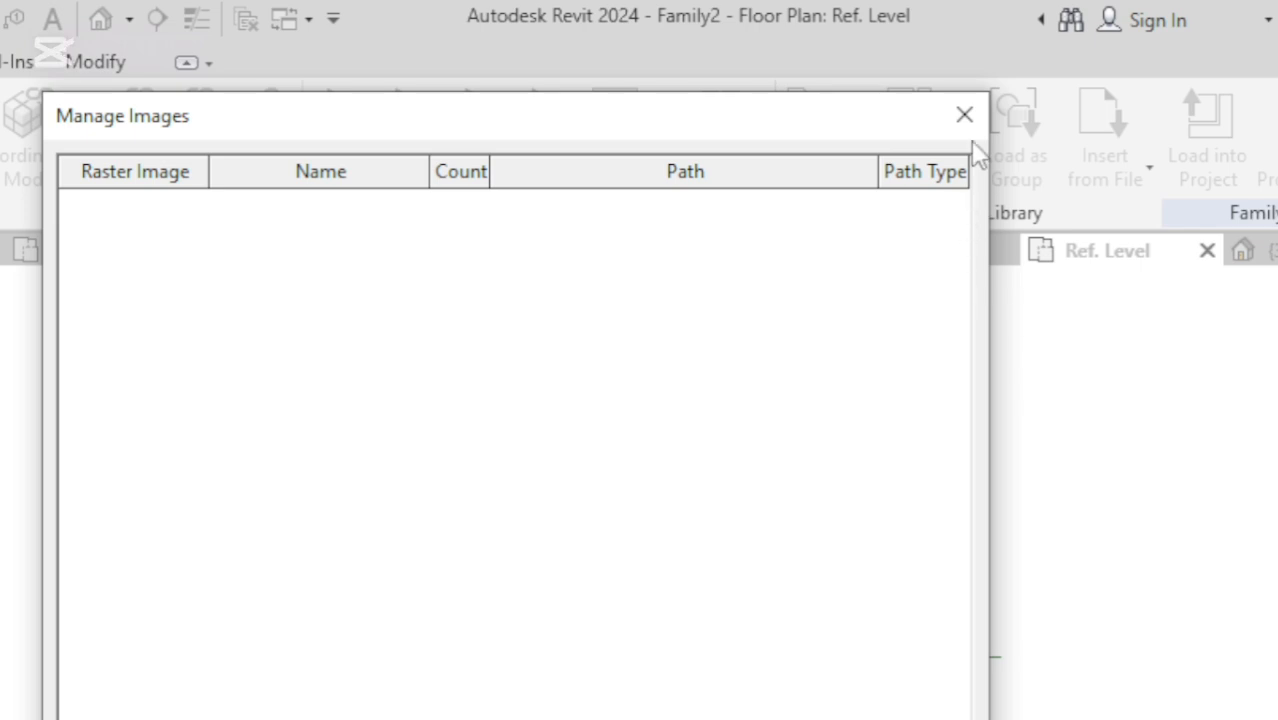
pyautogui.click(964, 117)
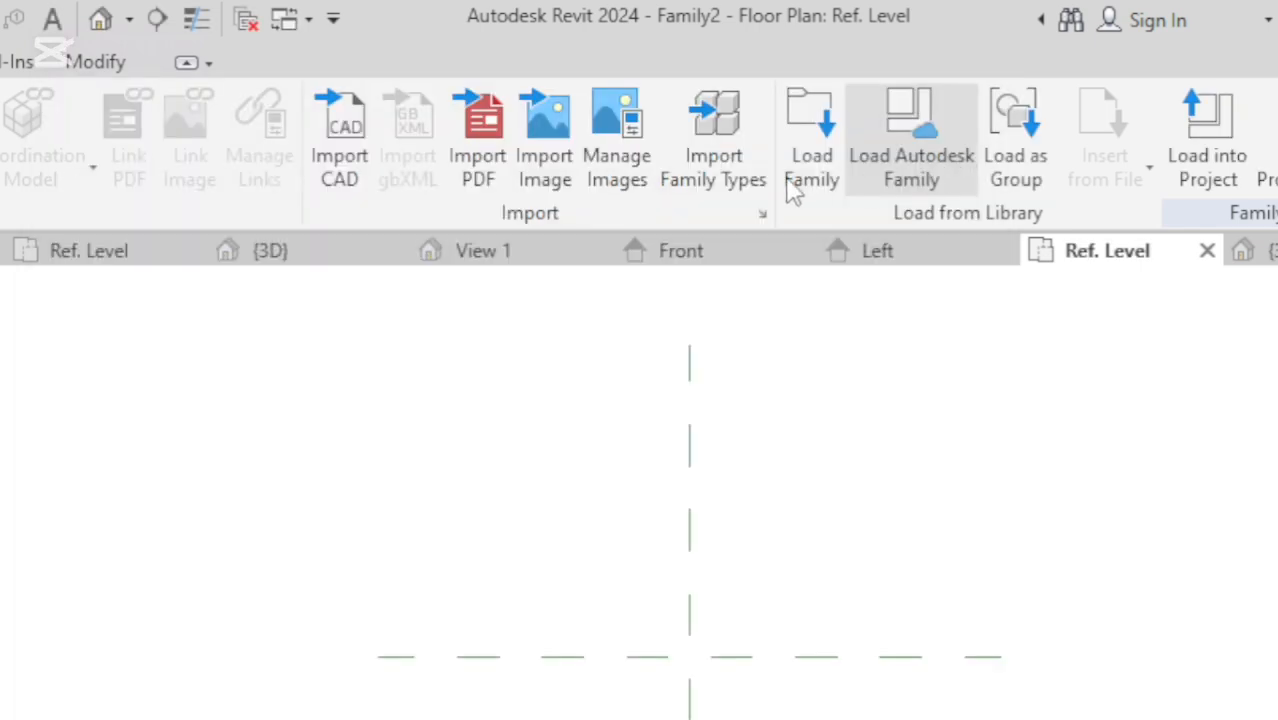
pyautogui.click(555, 186)
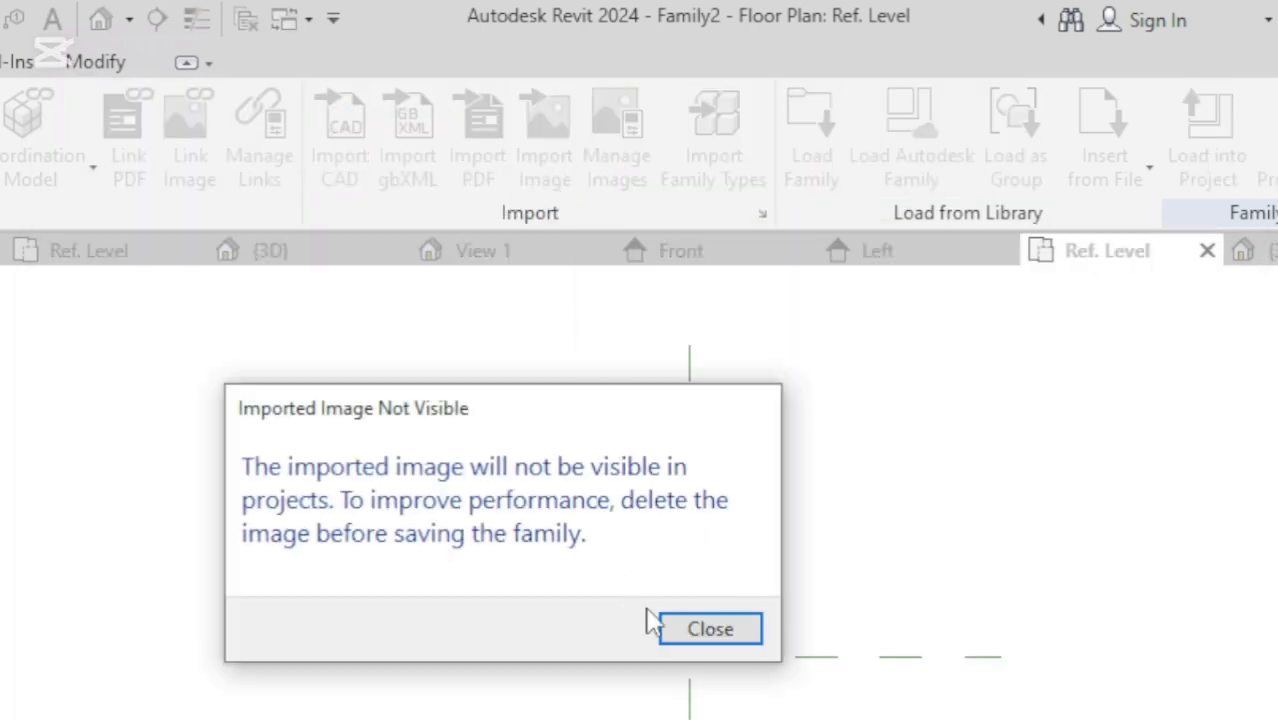
pyautogui.click(690, 638)
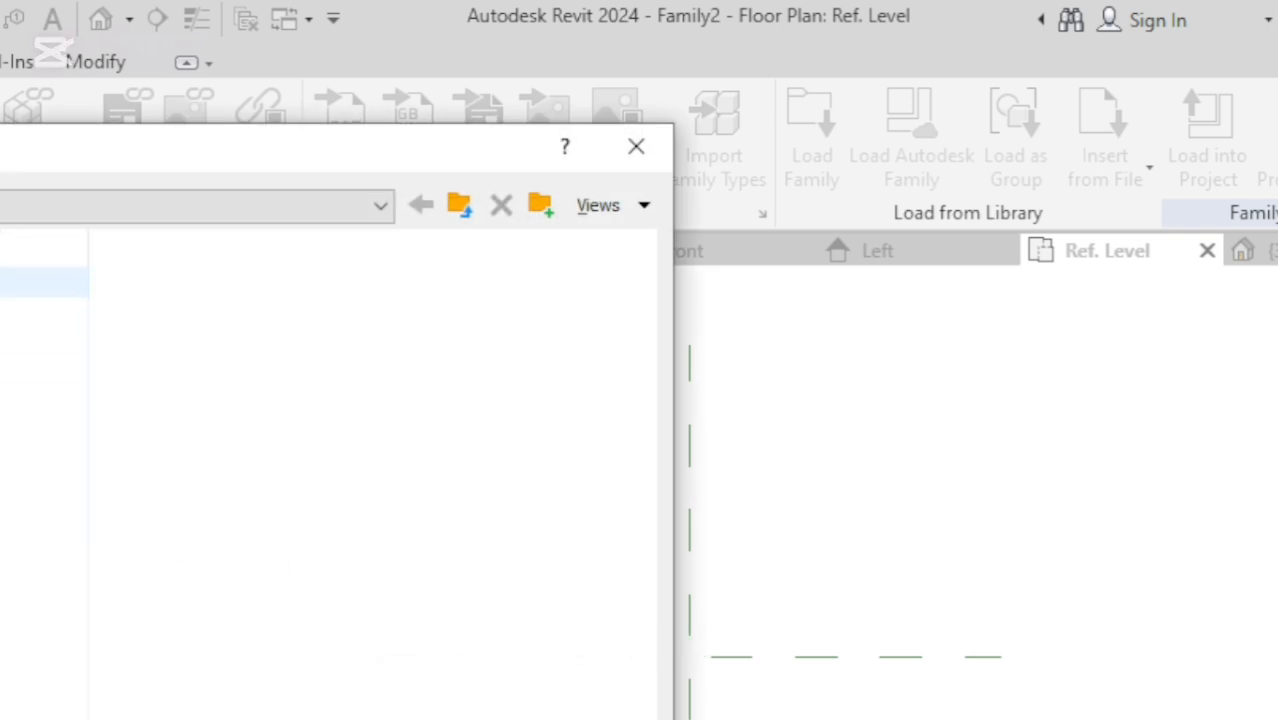
pyautogui.click(30, 342)
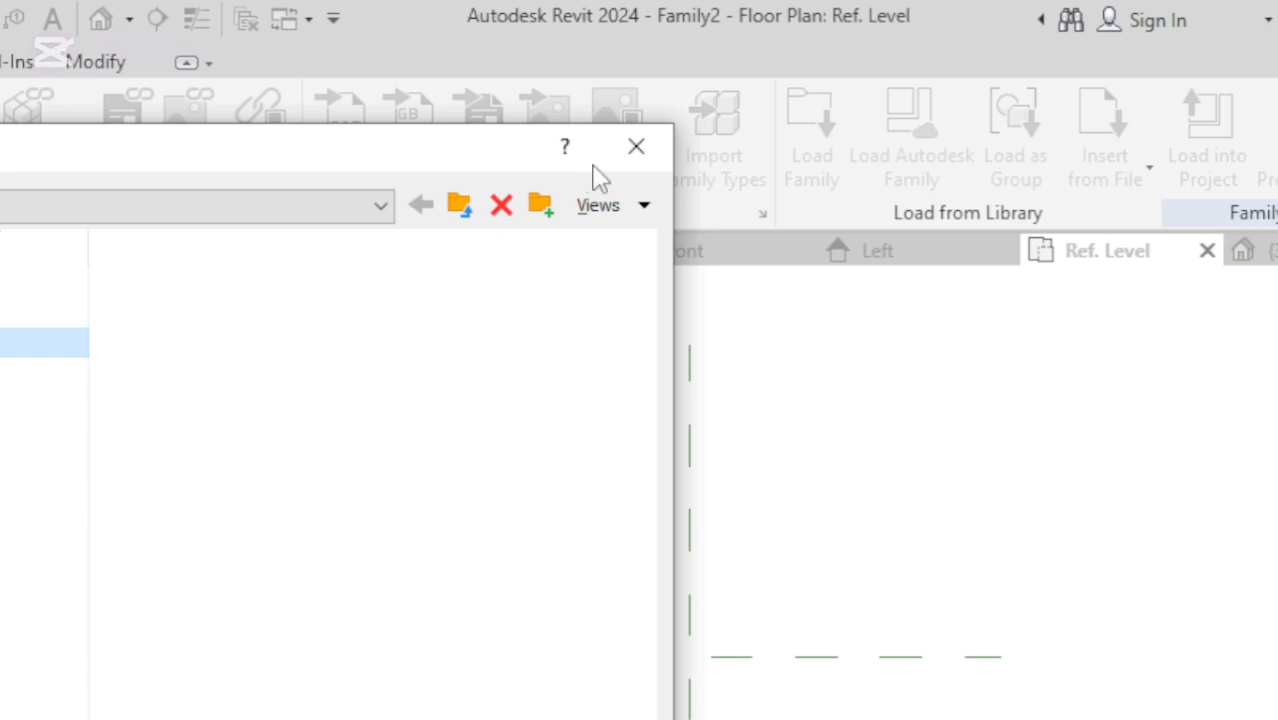
pyautogui.click(636, 146)
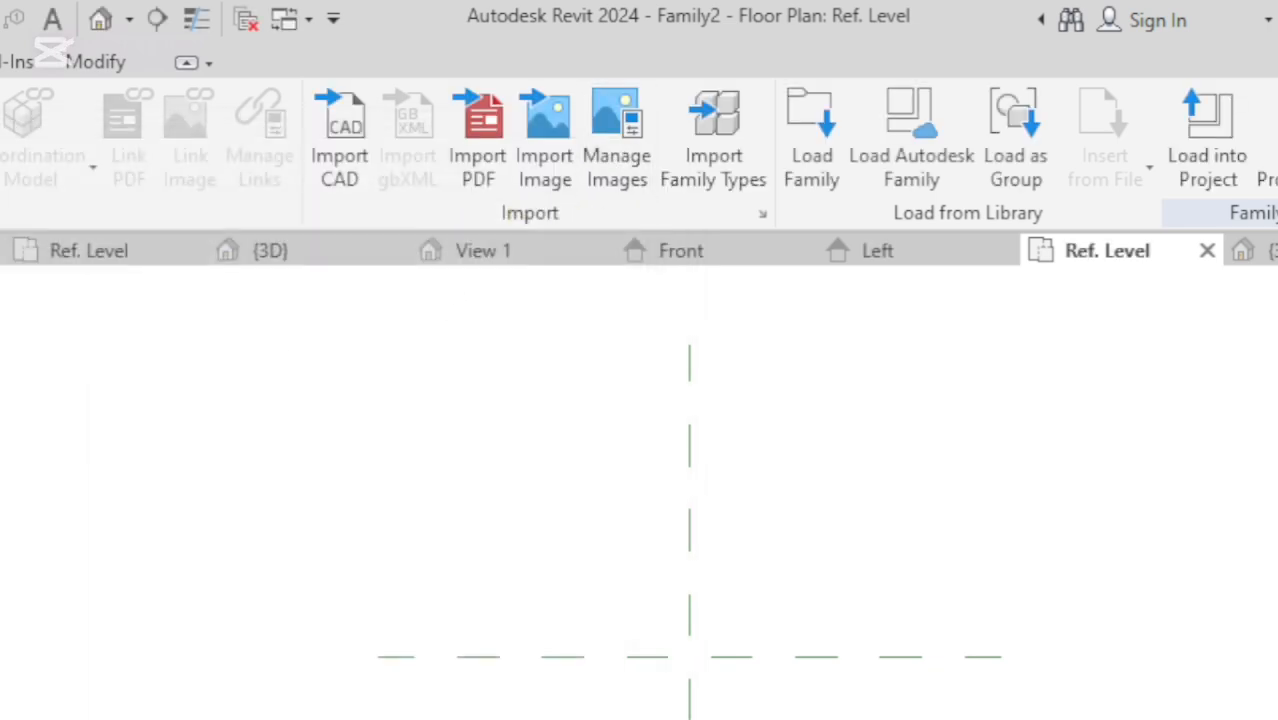
# Switch to the gate folder in File Explorer, view the gate 3 image, and return to Revit.
pyautogui.hotkey('alt', 'Tab')
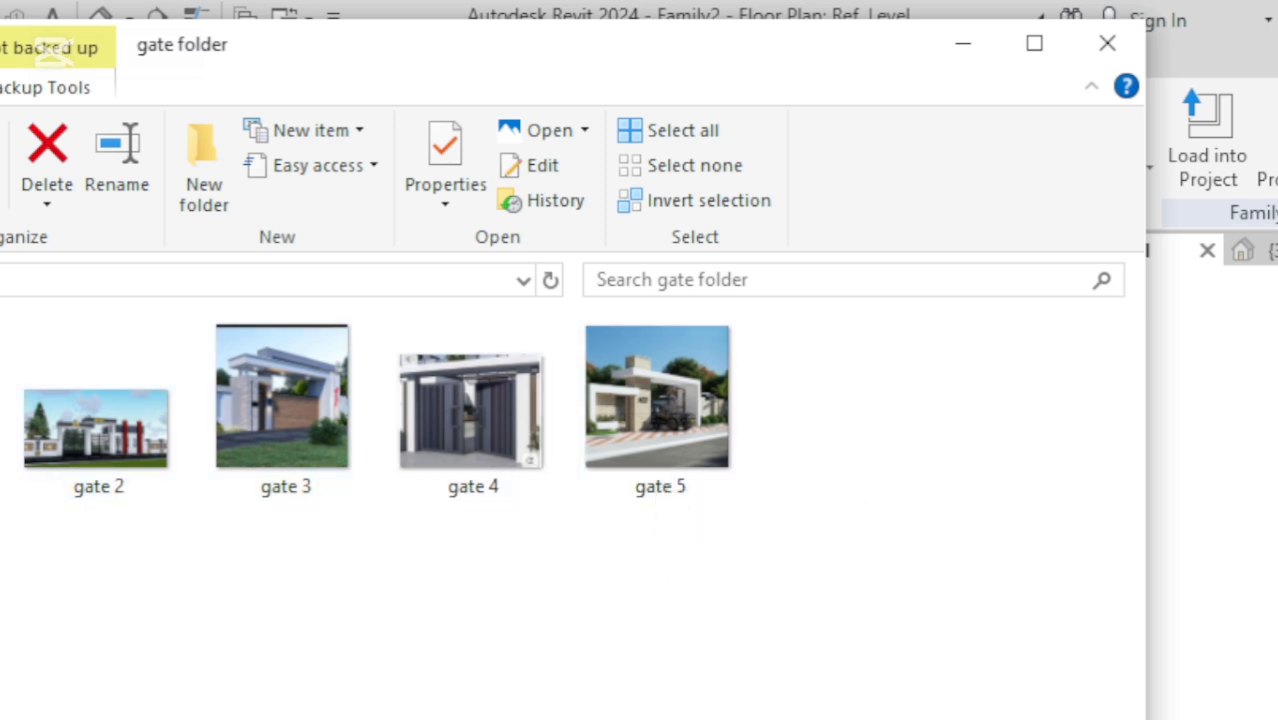
pyautogui.click(284, 456)
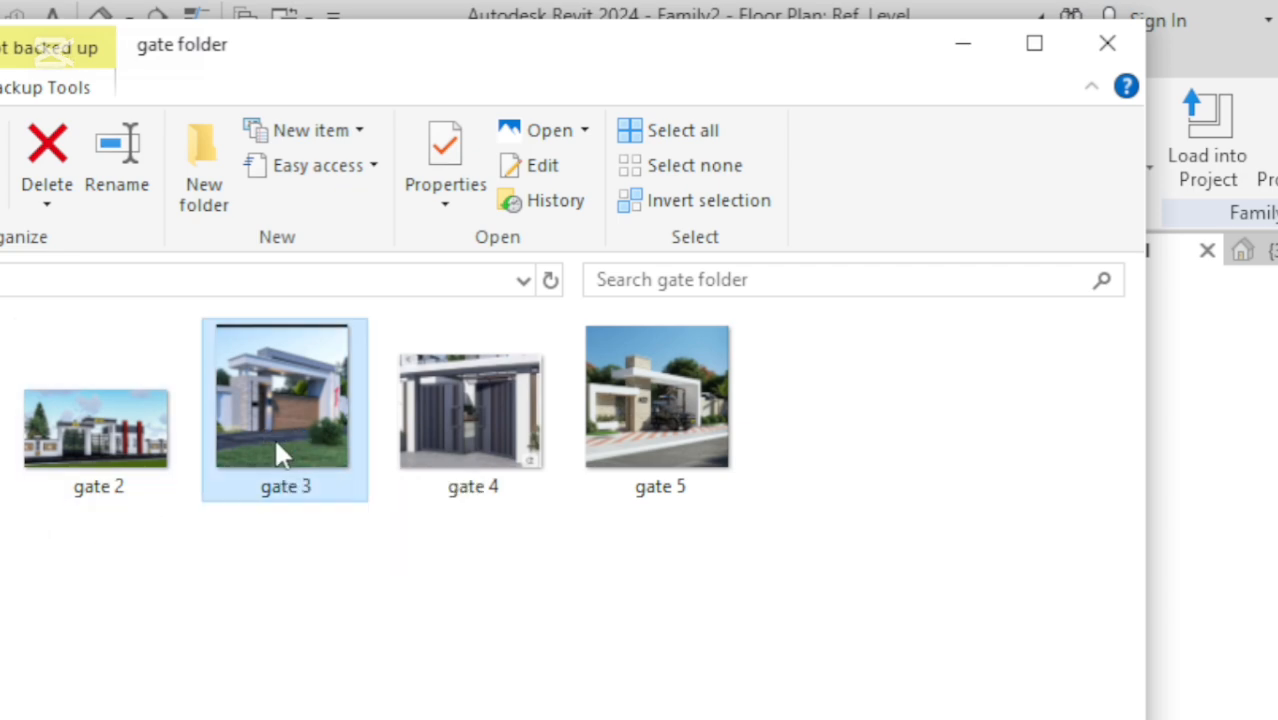
pyautogui.doubleClick(281, 455)
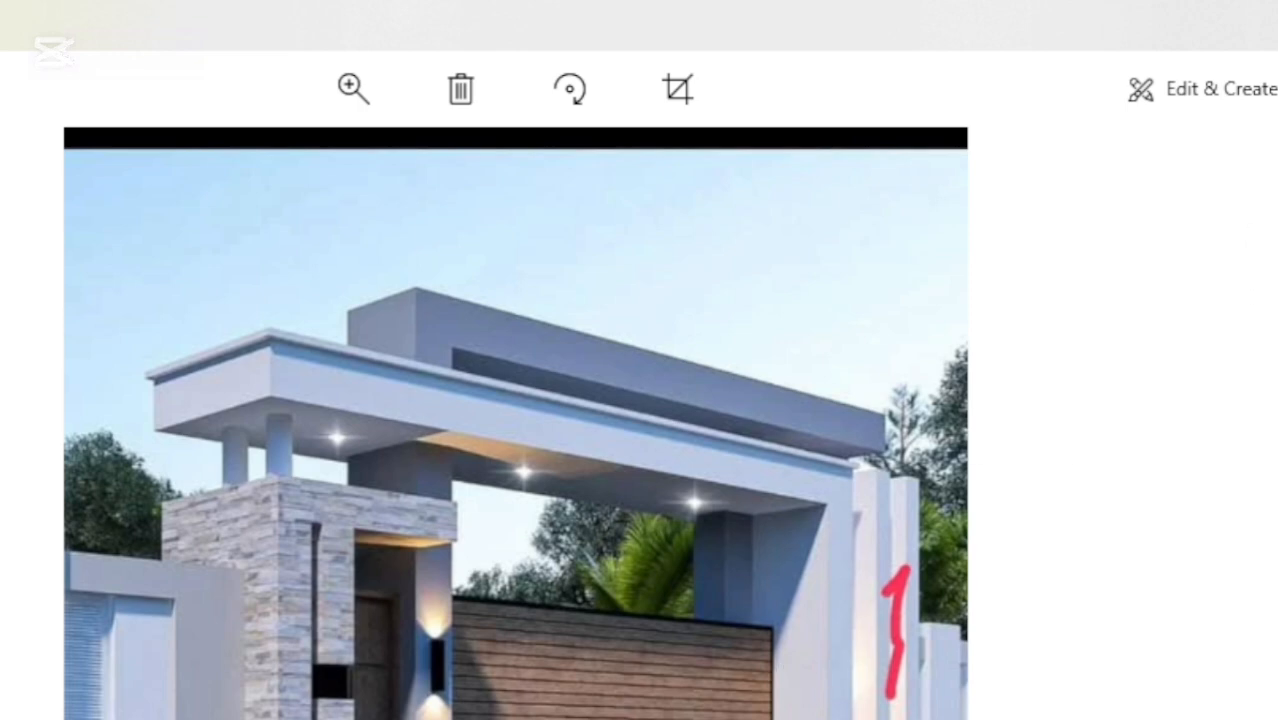
pyautogui.hotkey('alt', 'F4')
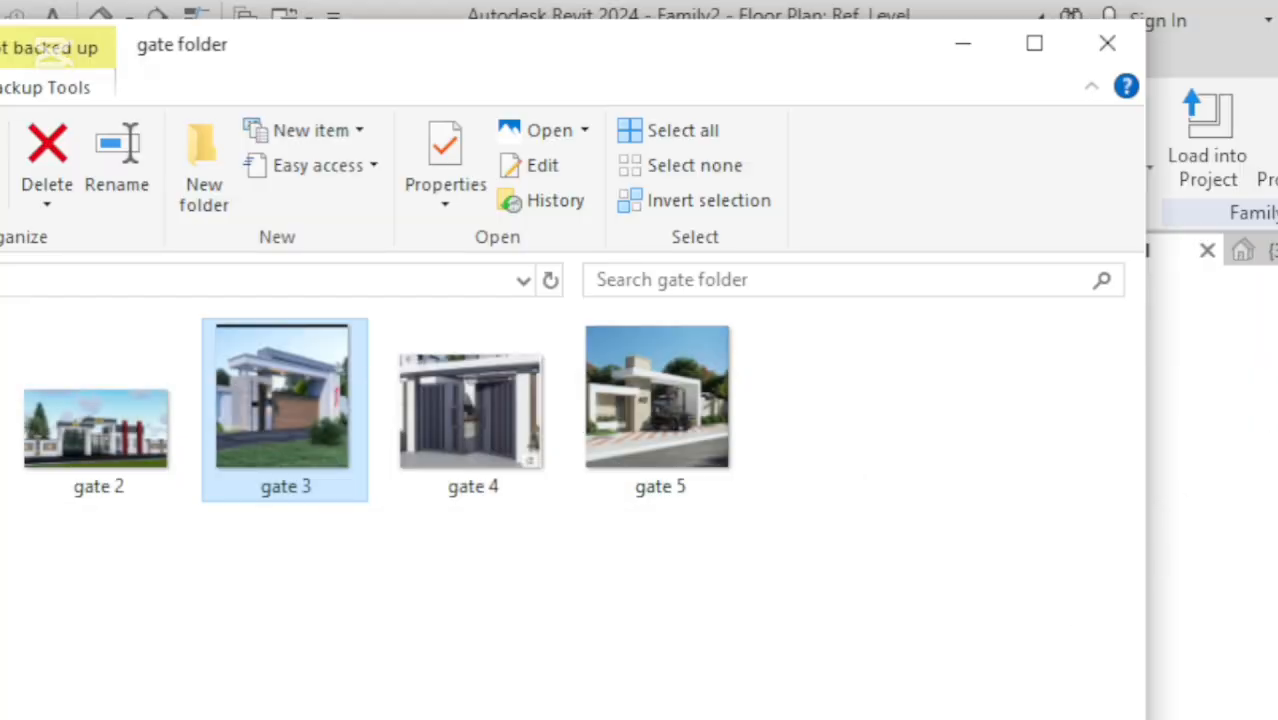
pyautogui.hotkey('alt', 'F4')
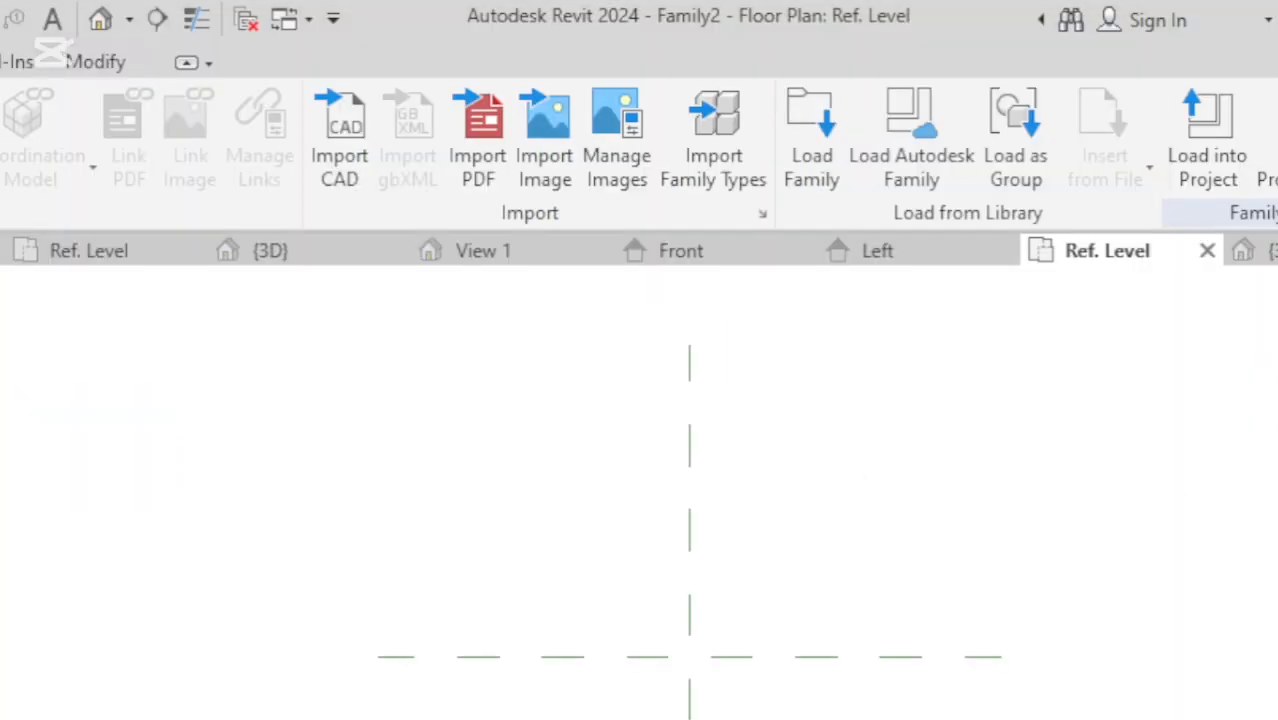
# Import gate 5.jpg into the Ref. Level plan, place it beside the reference planes and scale it down to about half its size.
pyautogui.click(558, 163)
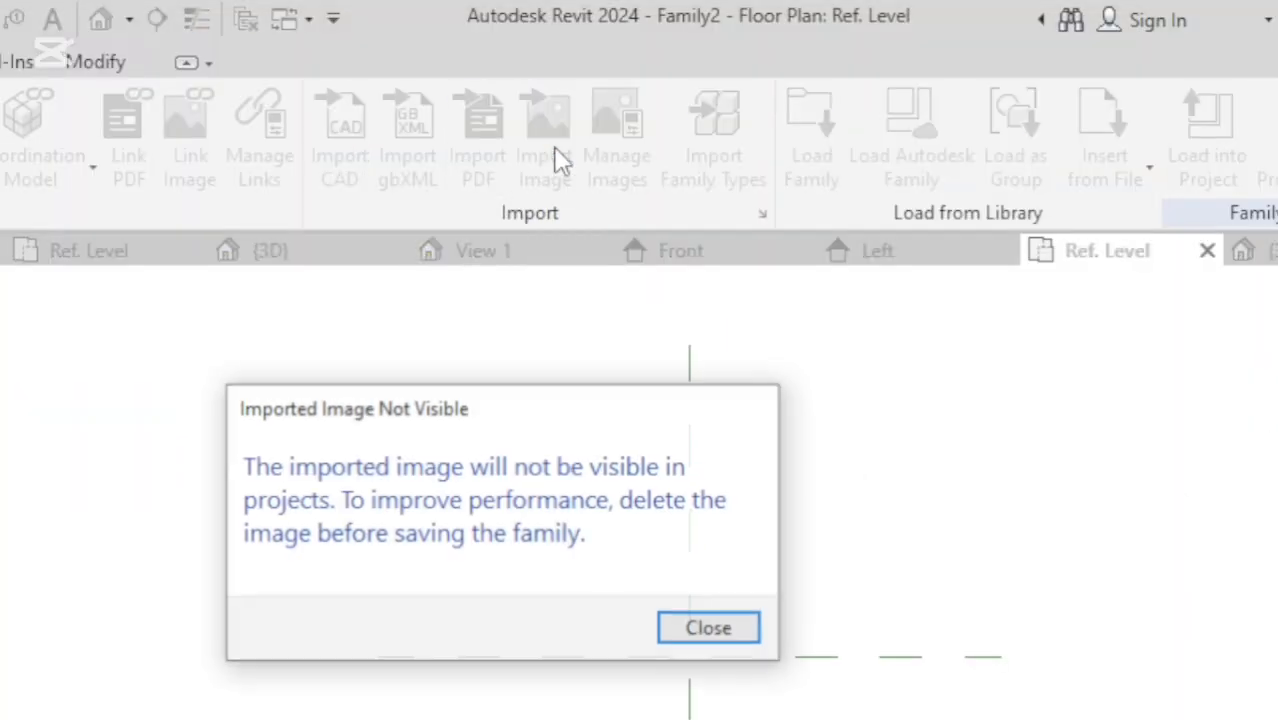
pyautogui.click(690, 633)
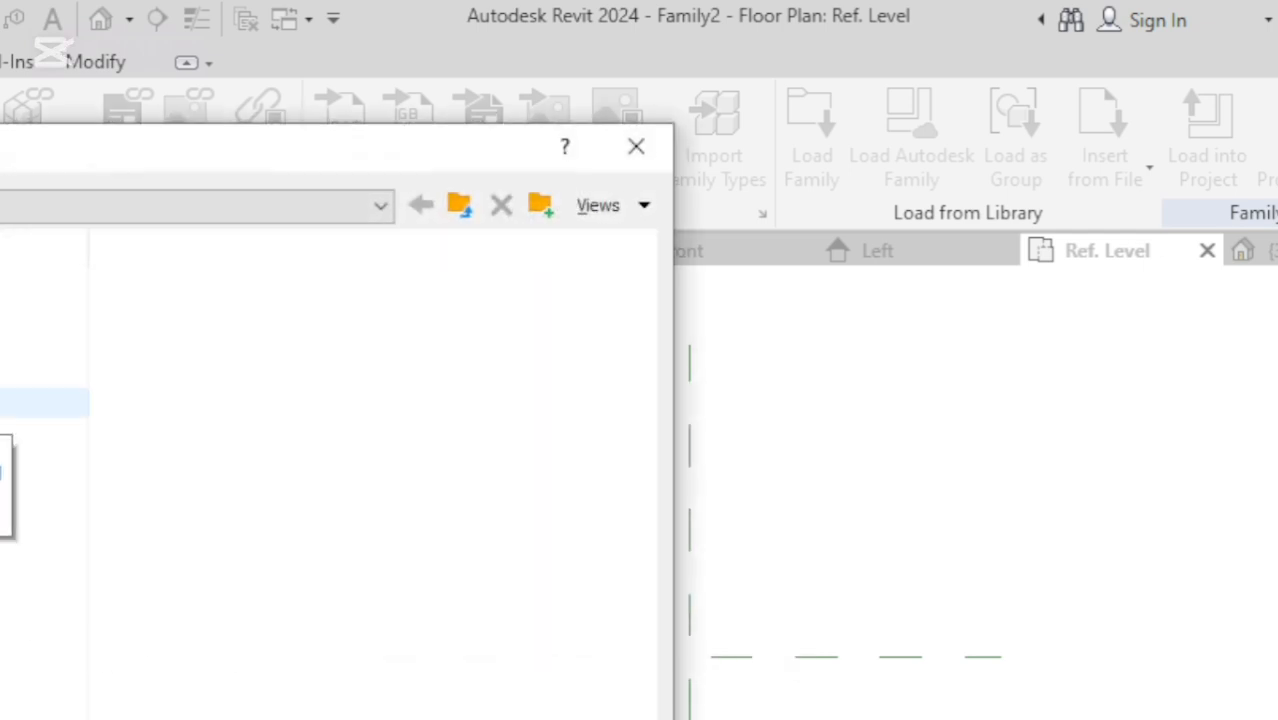
pyautogui.click(5, 282)
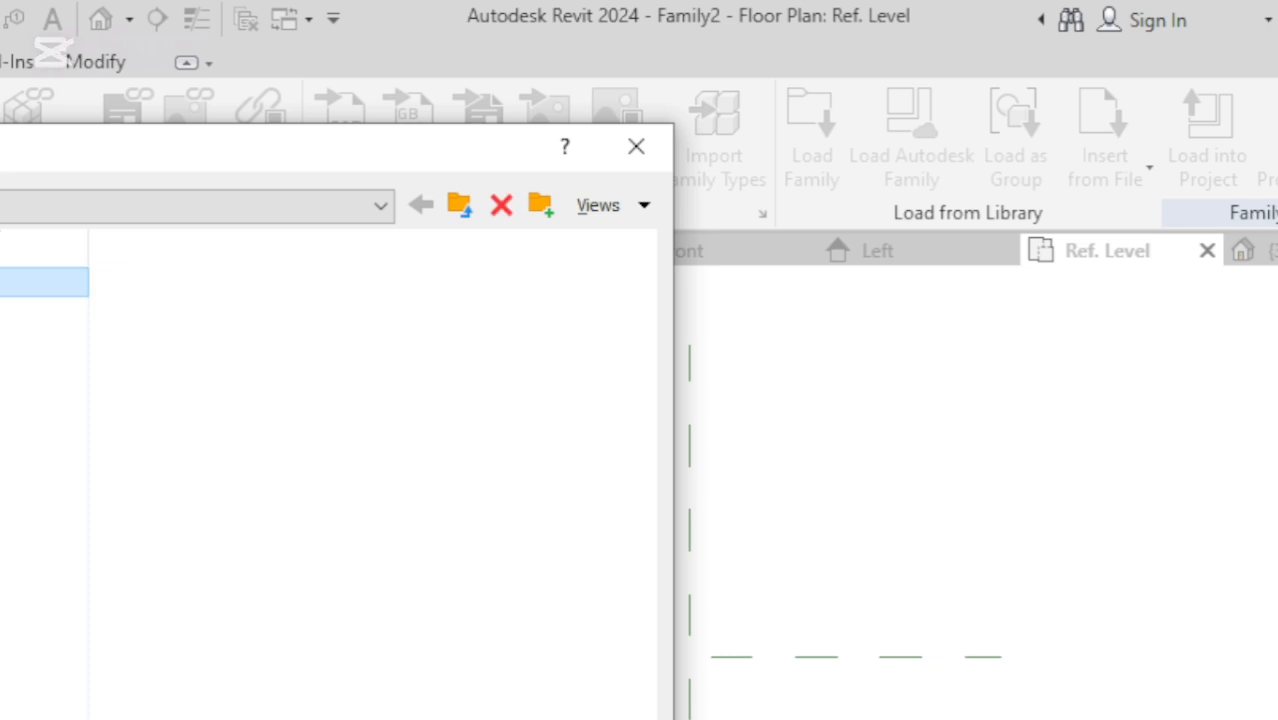
pyautogui.doubleClick(5, 282)
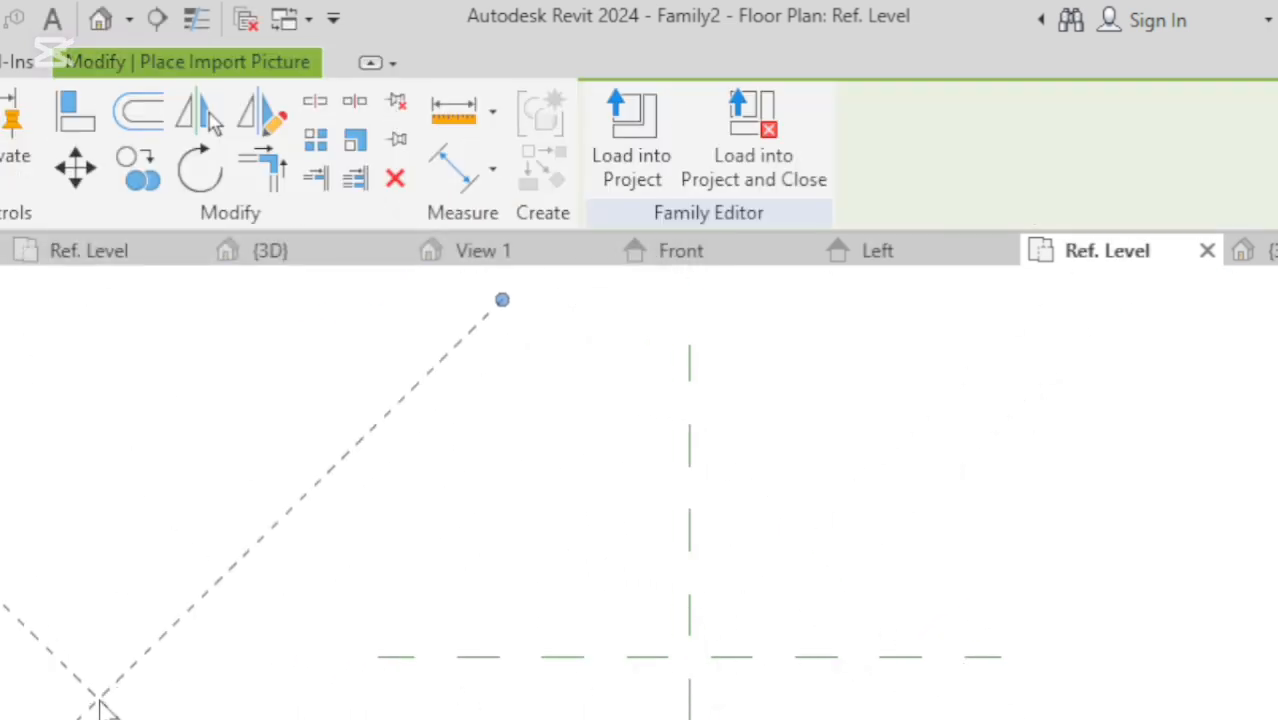
pyautogui.scroll(-3, 100, 702)
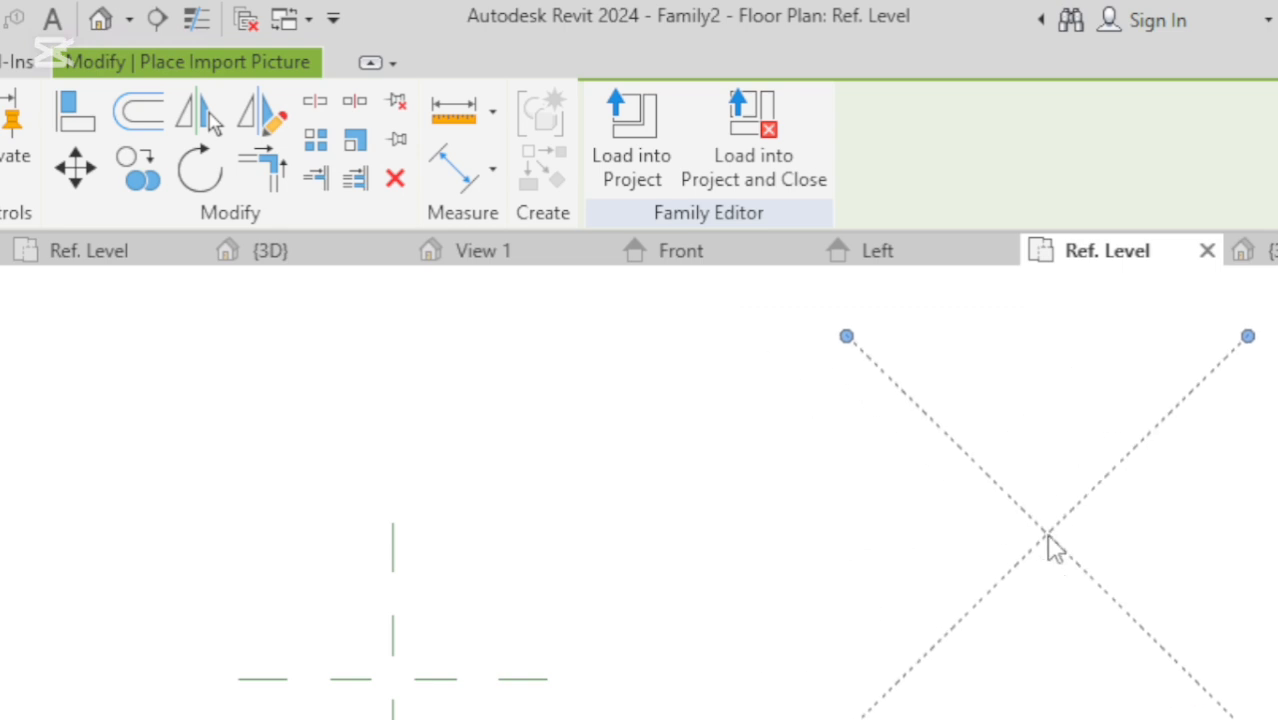
pyautogui.click(1051, 549)
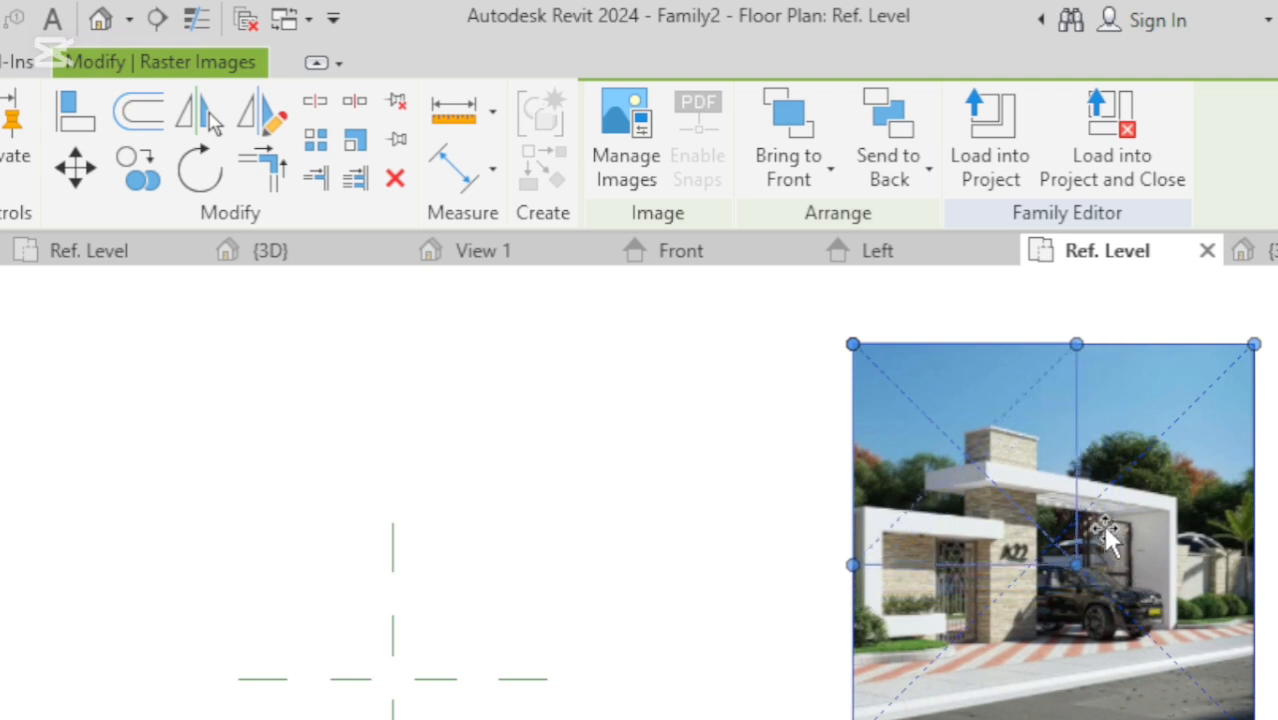
pyautogui.moveTo(1105, 526); pyautogui.dragTo(1083, 515)
pyautogui.click(996, 611)
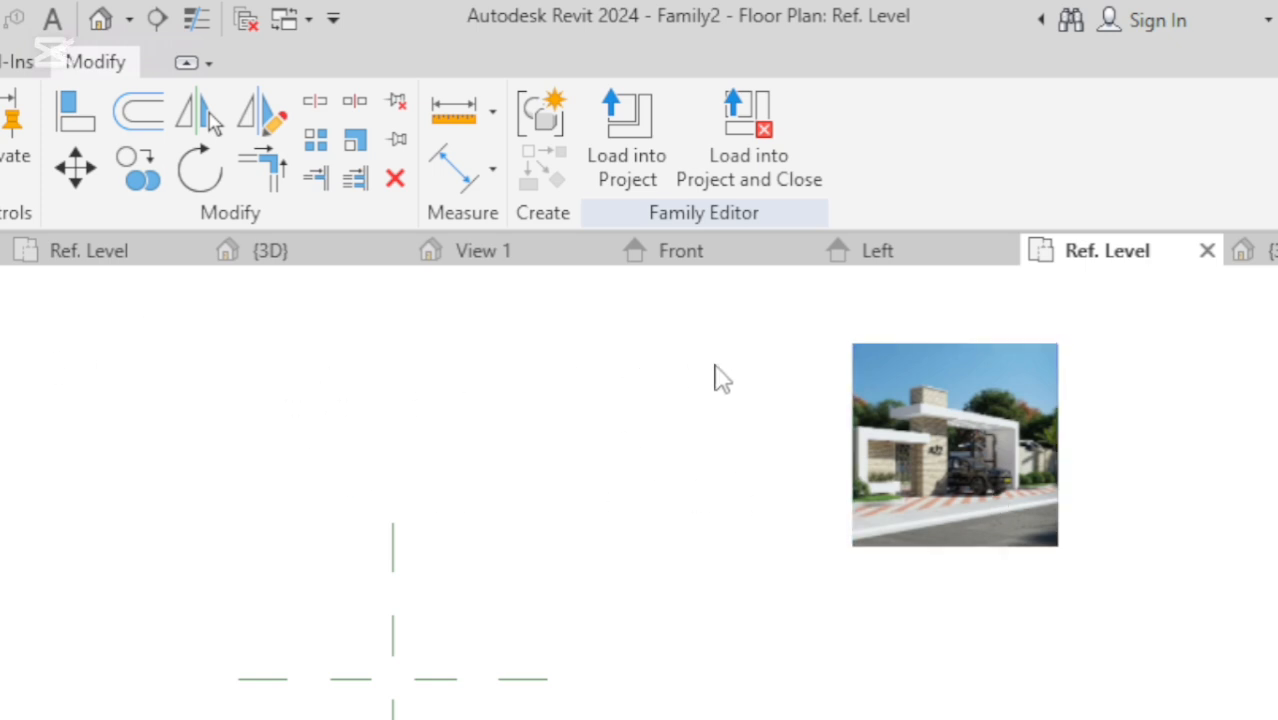
# Switch to the Front elevation, import the gate 5.jpg image and place it to the right of the reference level.
pyautogui.click(663, 251)
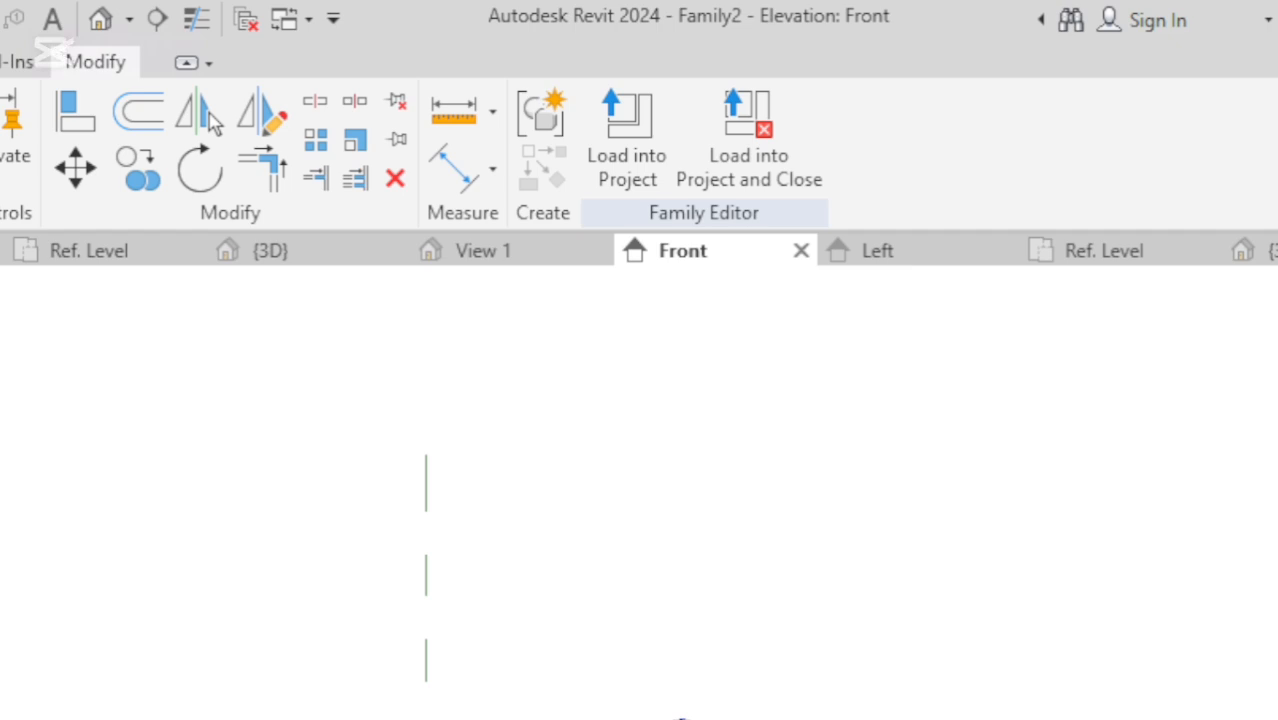
pyautogui.click(0, 62)
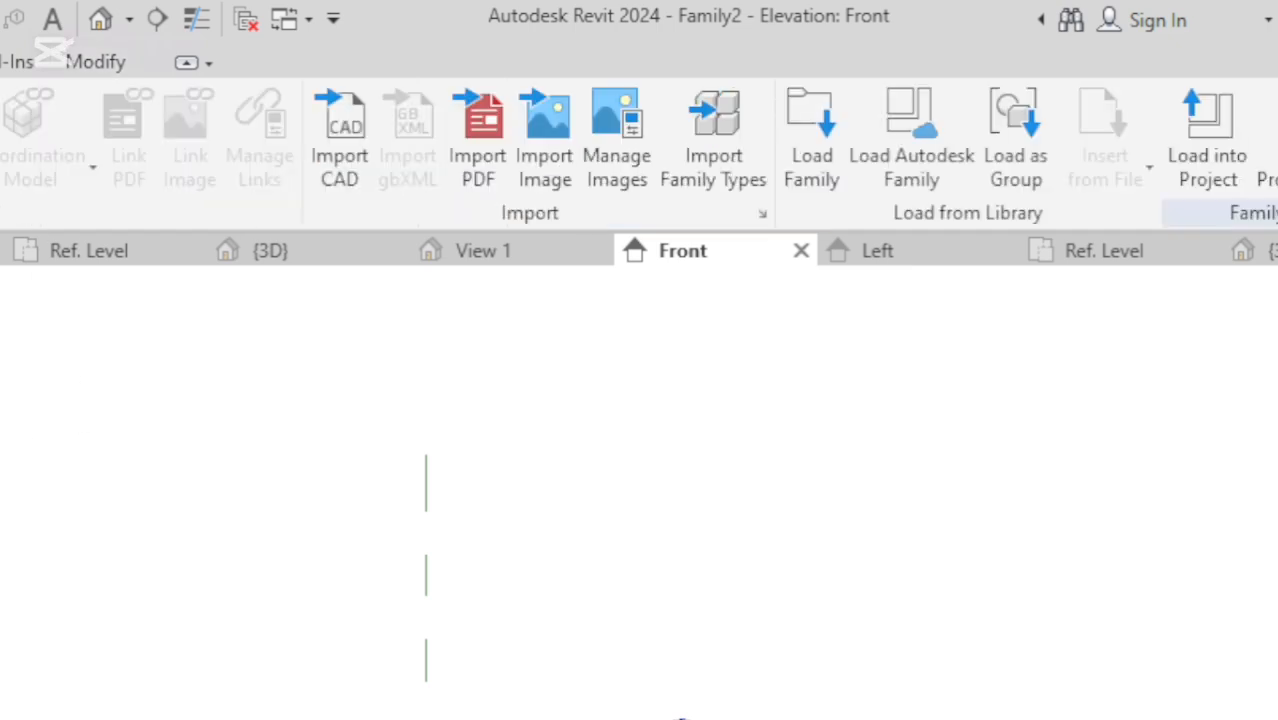
pyautogui.click(565, 170)
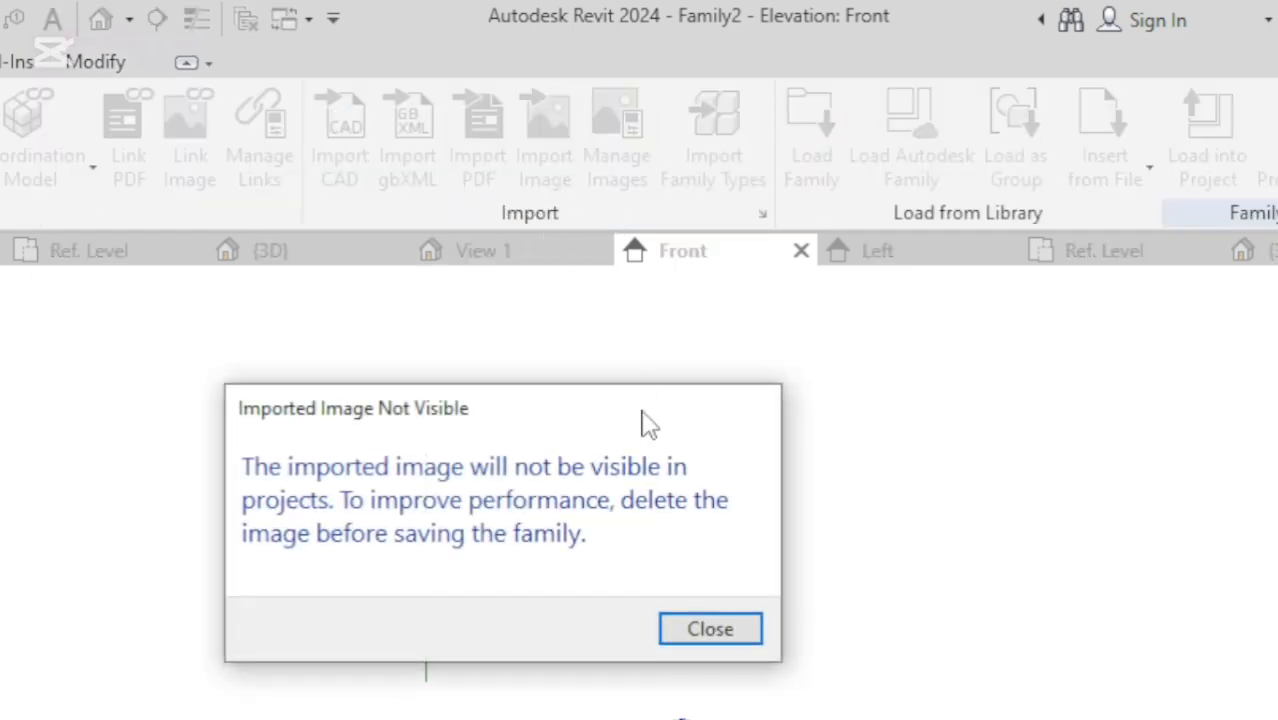
pyautogui.click(695, 630)
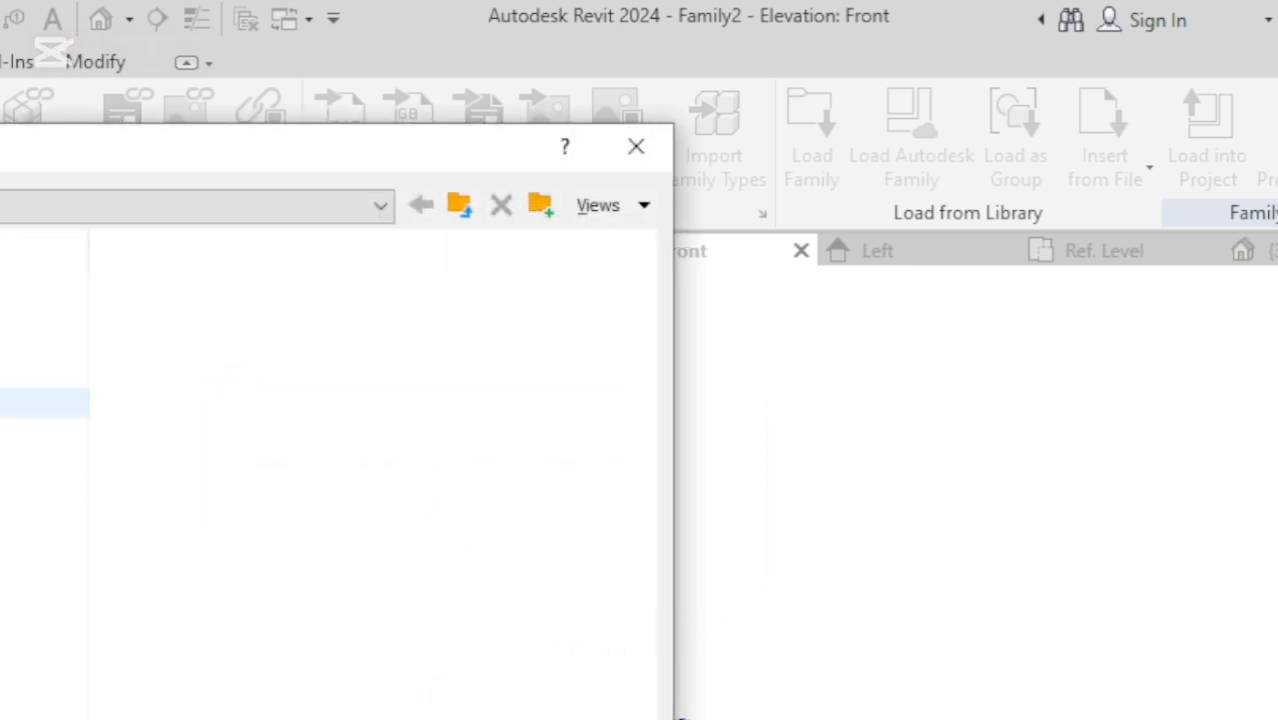
pyautogui.click(2, 282)
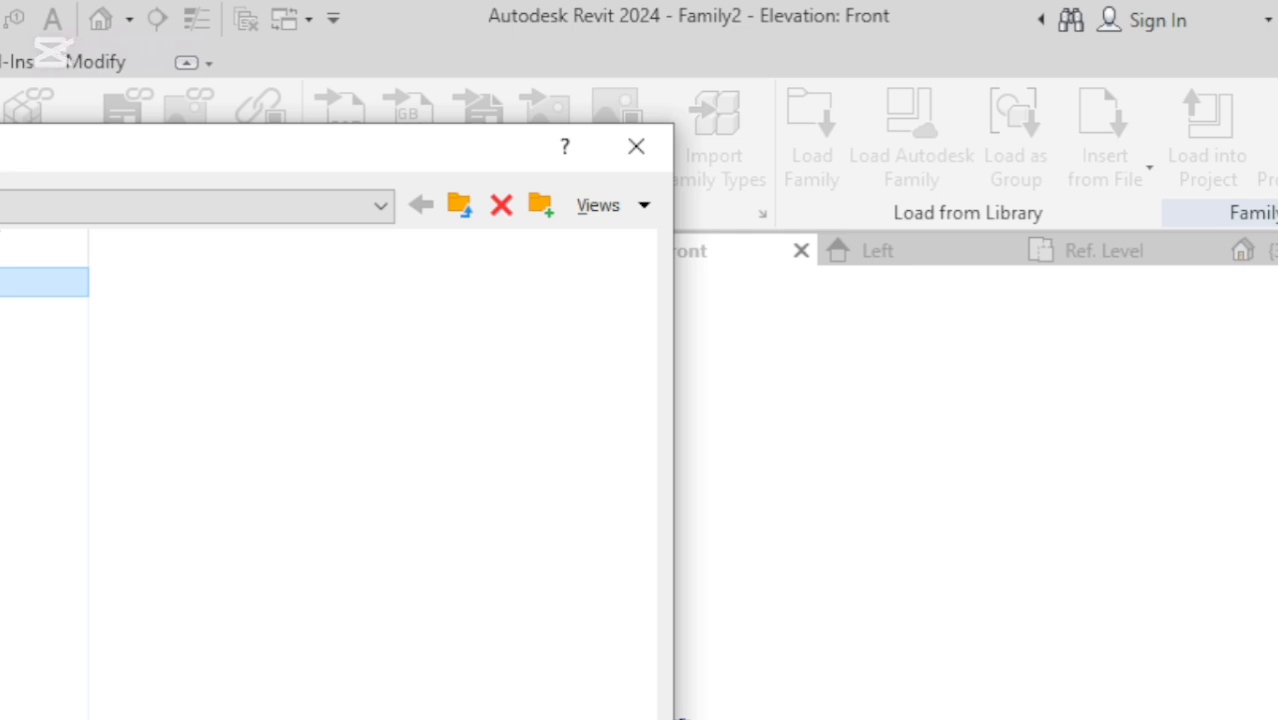
pyautogui.press('Return')
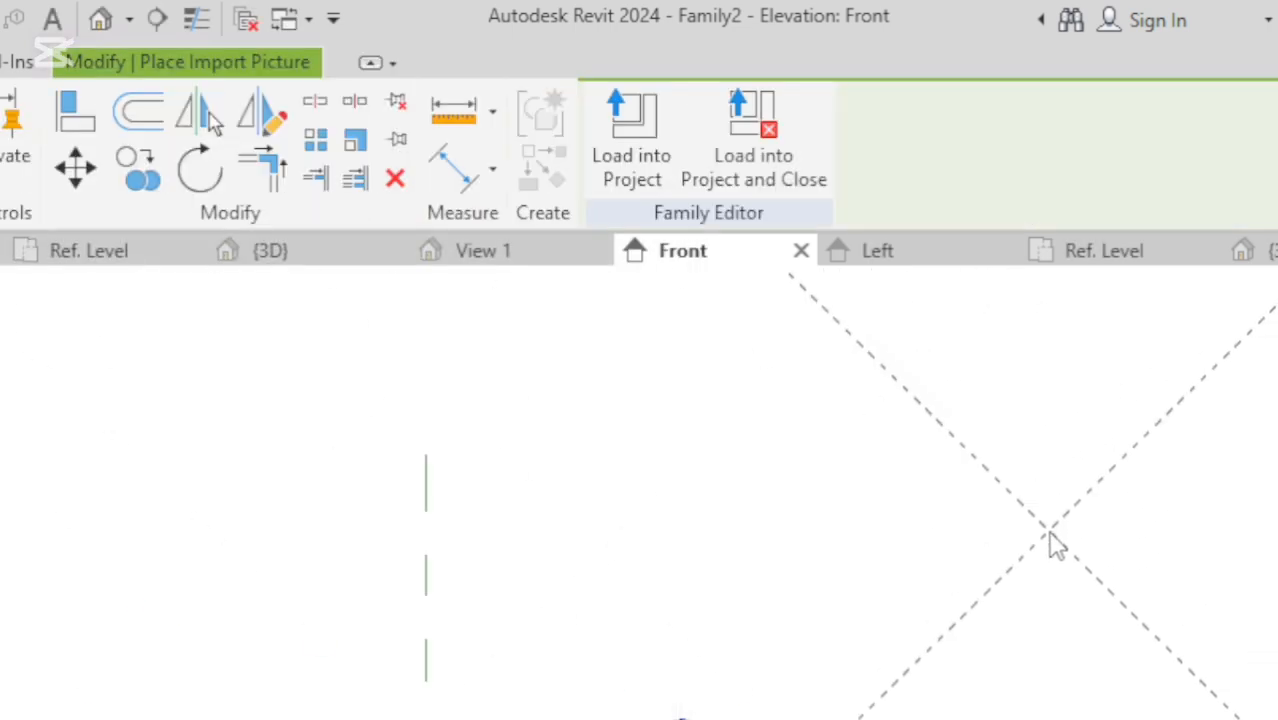
pyautogui.scroll(-2, 1050, 545)
pyautogui.scroll(-1, 495, 622)
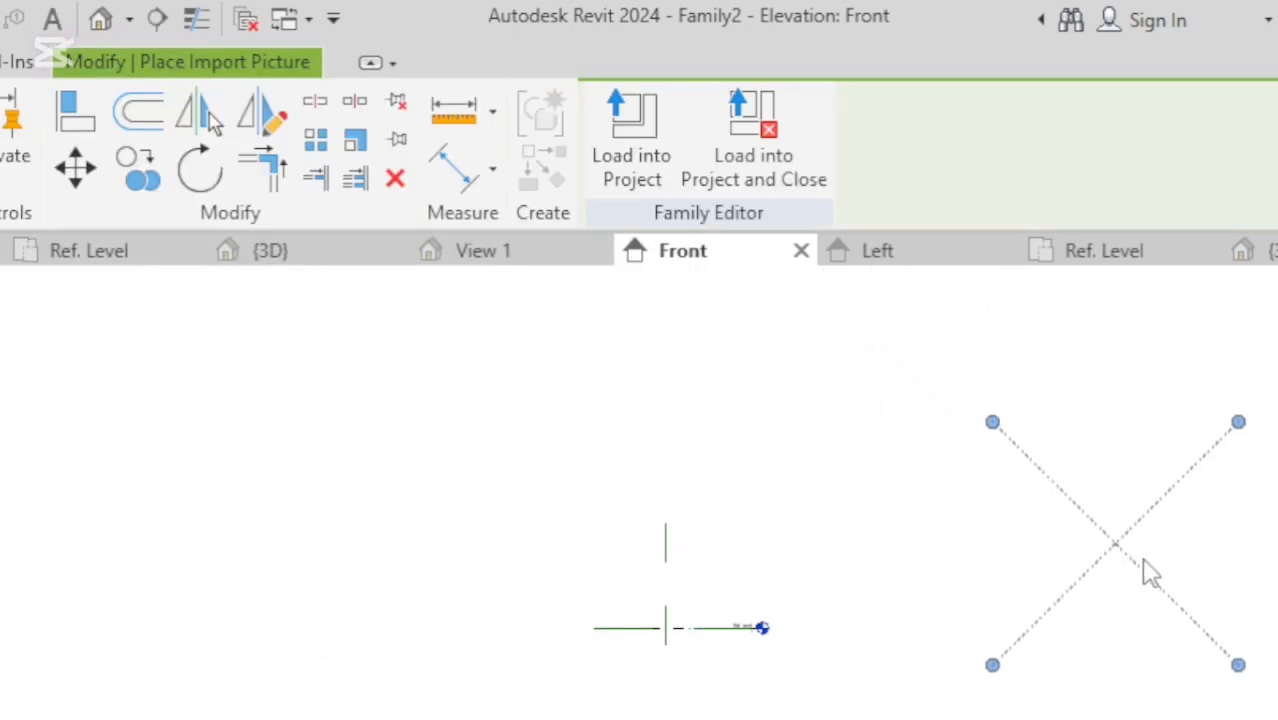
pyautogui.scroll(2, 1118, 570)
pyautogui.click(1128, 572)
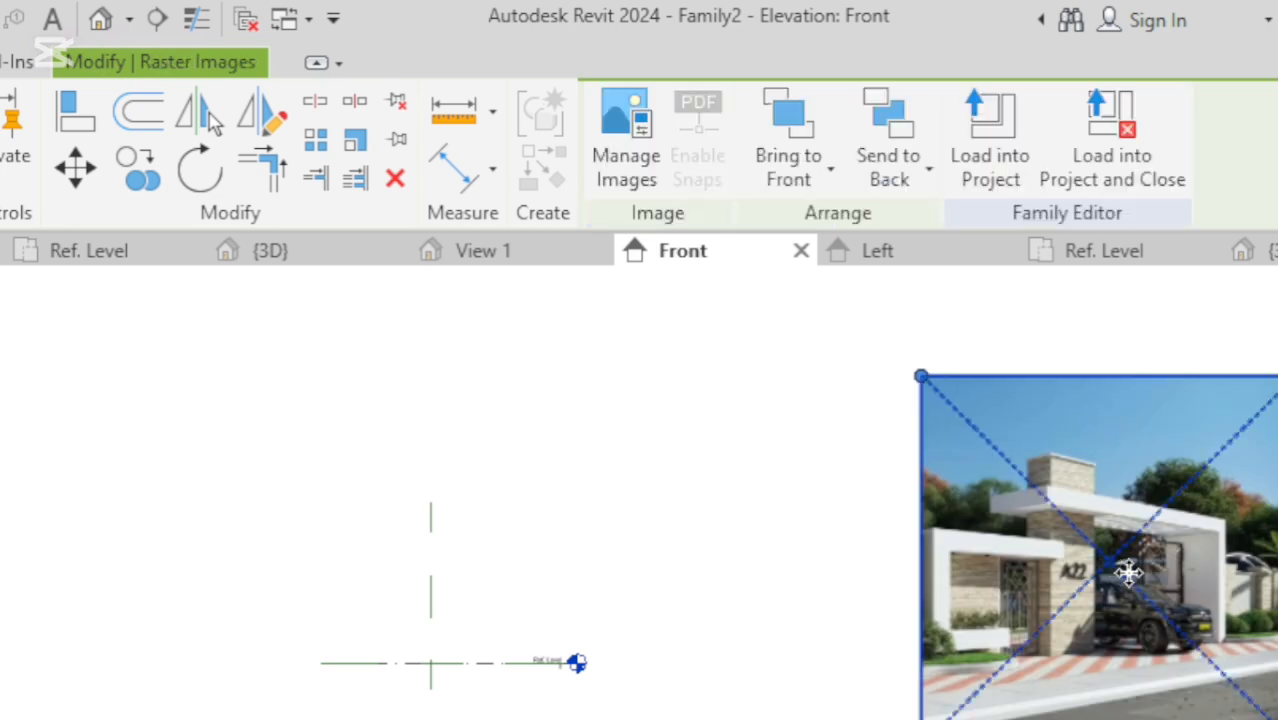
# Scale the Front elevation's gate image down to about half its size and move it closer to the Ref. Level marker.
pyautogui.click(1205, 505)
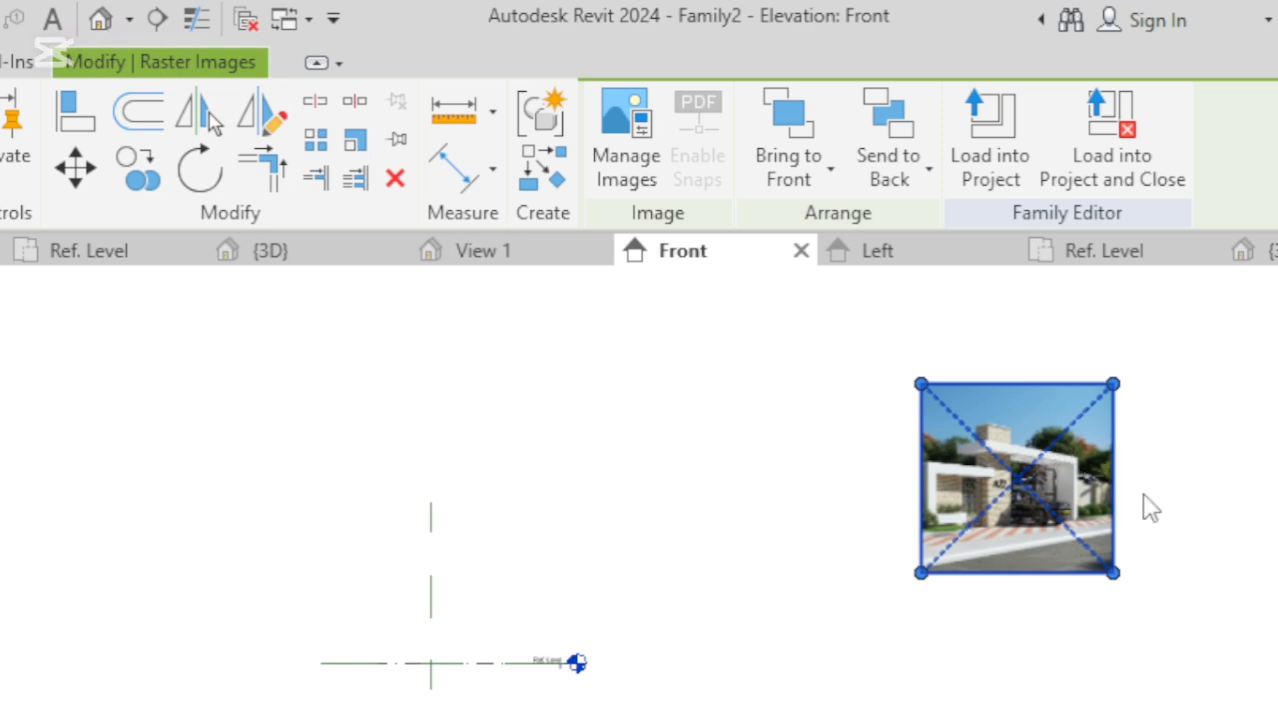
pyautogui.click(960, 658)
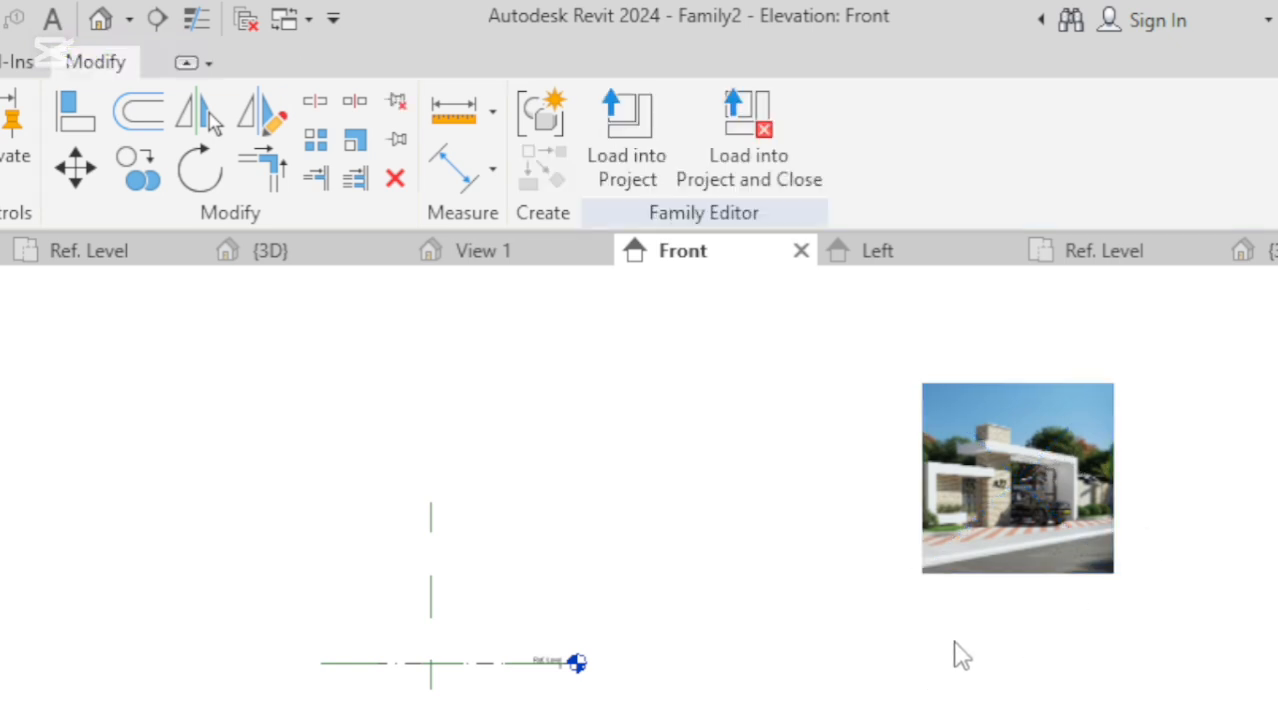
pyautogui.click(990, 490)
pyautogui.moveTo(994, 461); pyautogui.dragTo(770, 622)
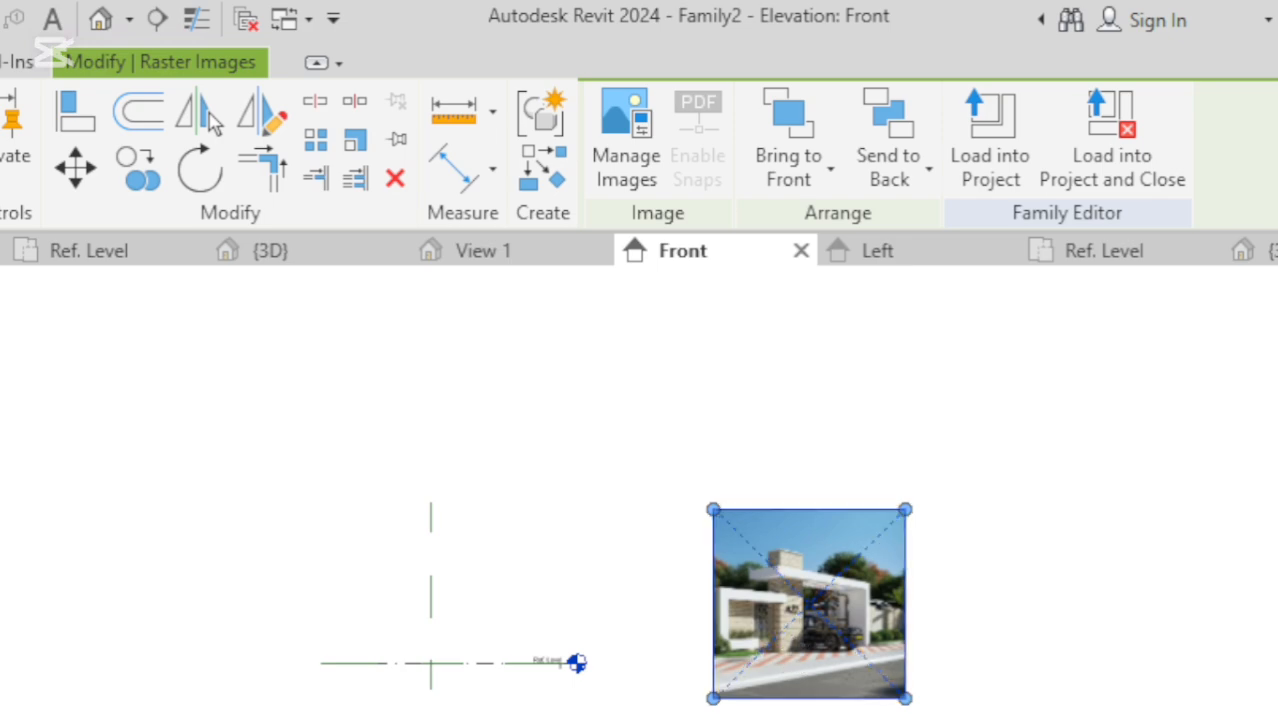
pyautogui.press('Escape')
# Examine the imported gate image up close, view the gate 4 image in the gate folder, and return to Revit.
pyautogui.scroll(2, 800, 625)
pyautogui.scroll(4, 805, 627)
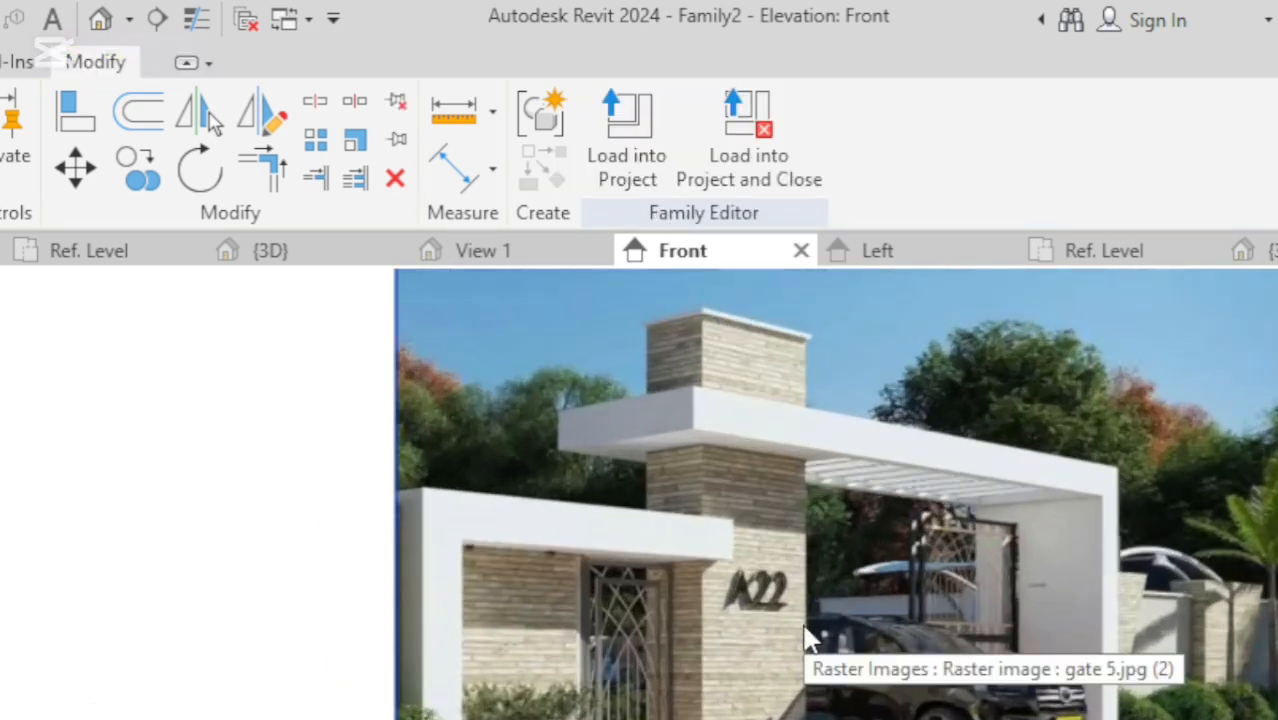
pyautogui.scroll(2, 870, 603)
pyautogui.scroll(2, 893, 600)
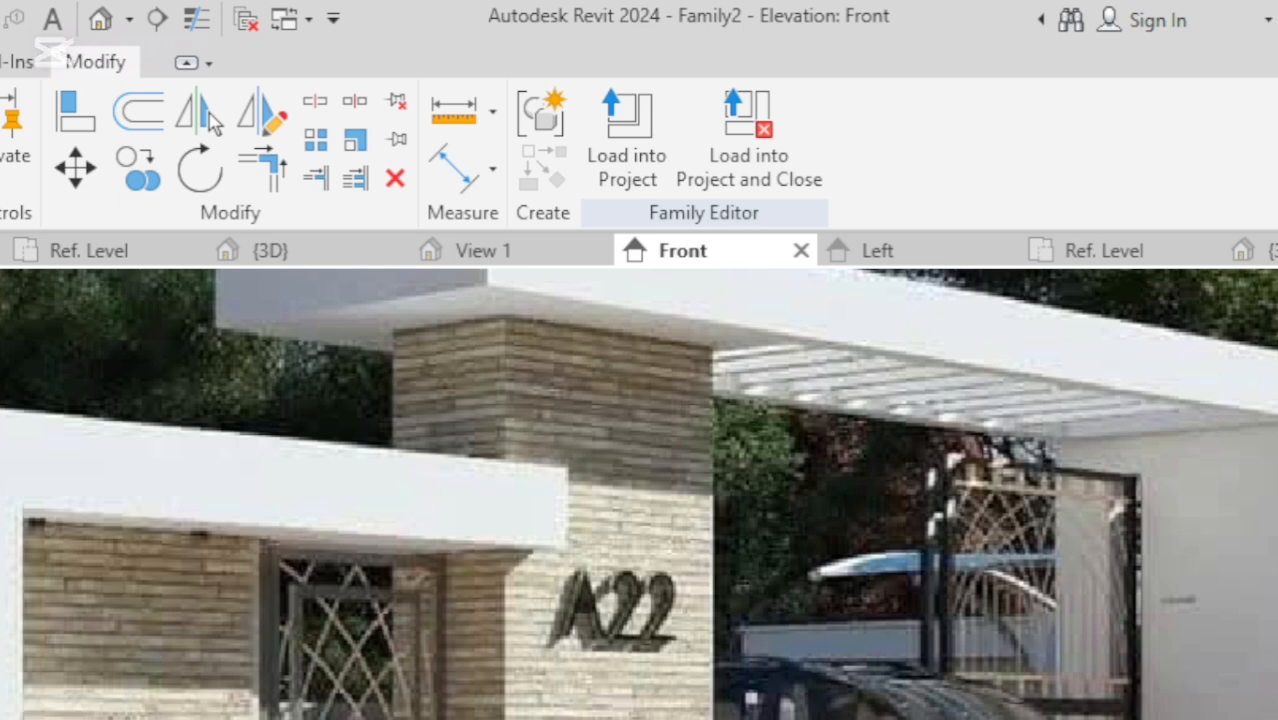
pyautogui.hotkey('alt', 'Tab')
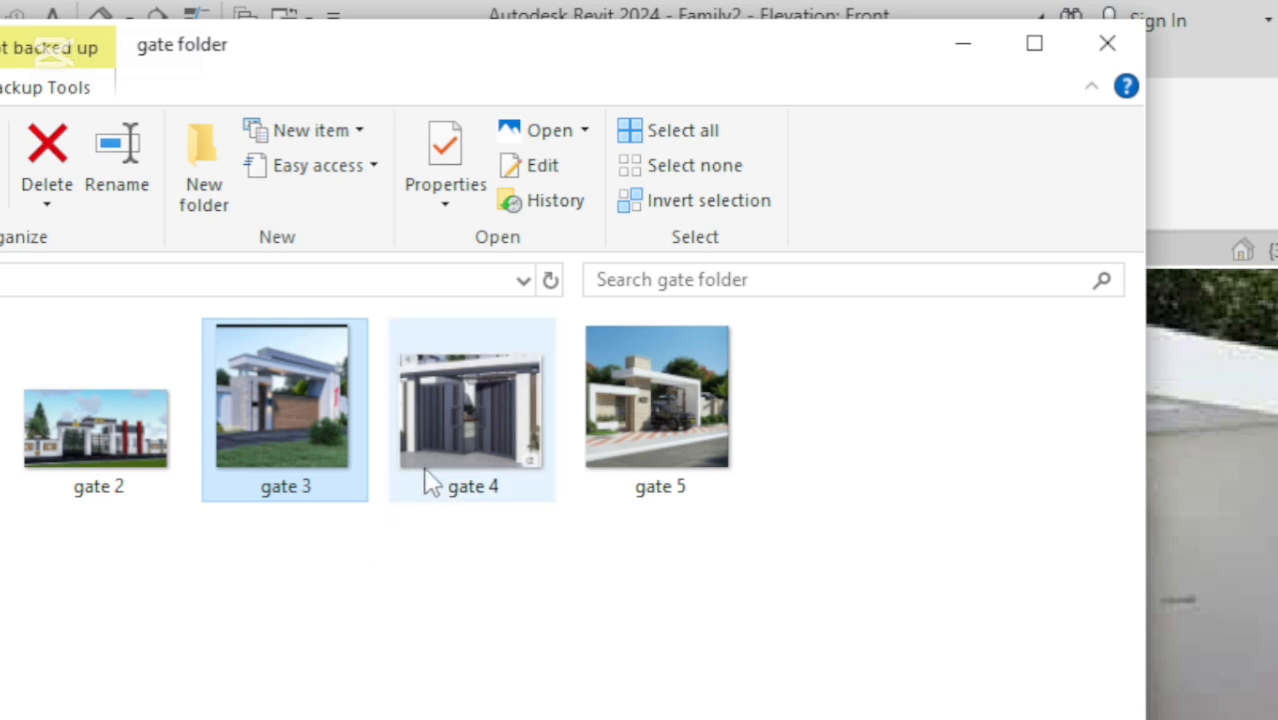
pyautogui.click(443, 438)
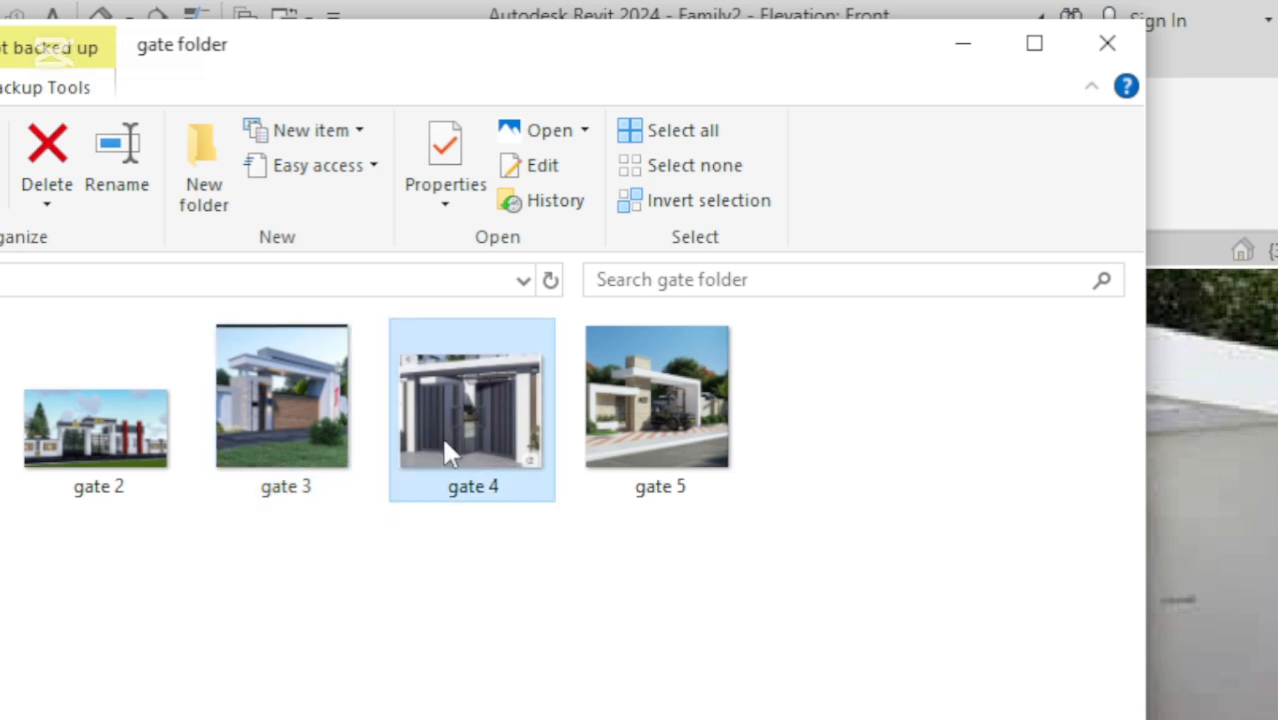
pyautogui.doubleClick(444, 442)
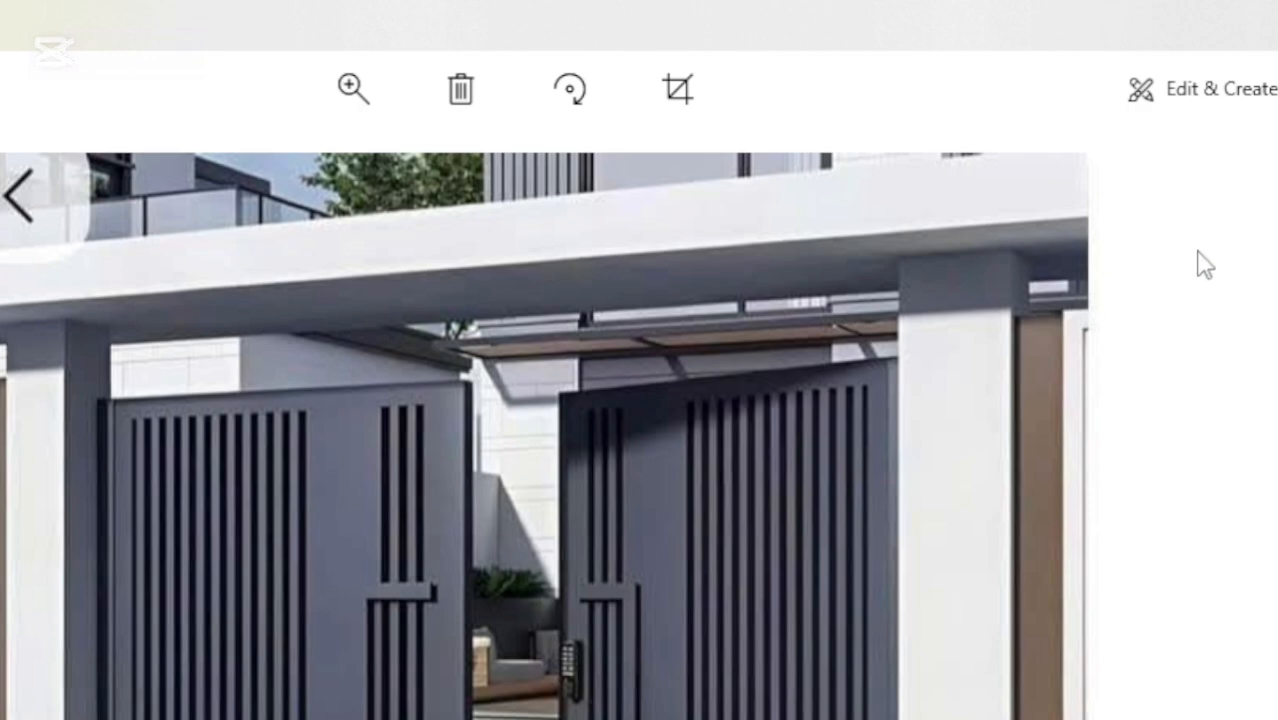
pyautogui.click(1277, 22)
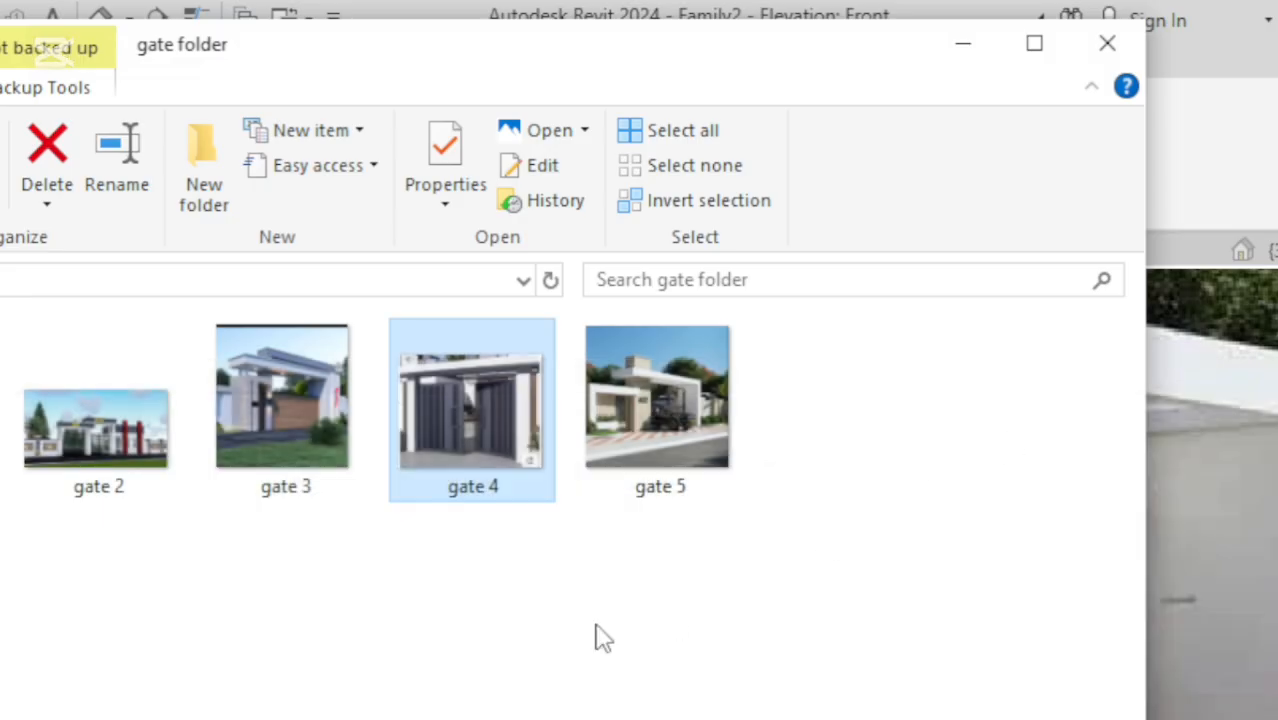
pyautogui.click(1107, 45)
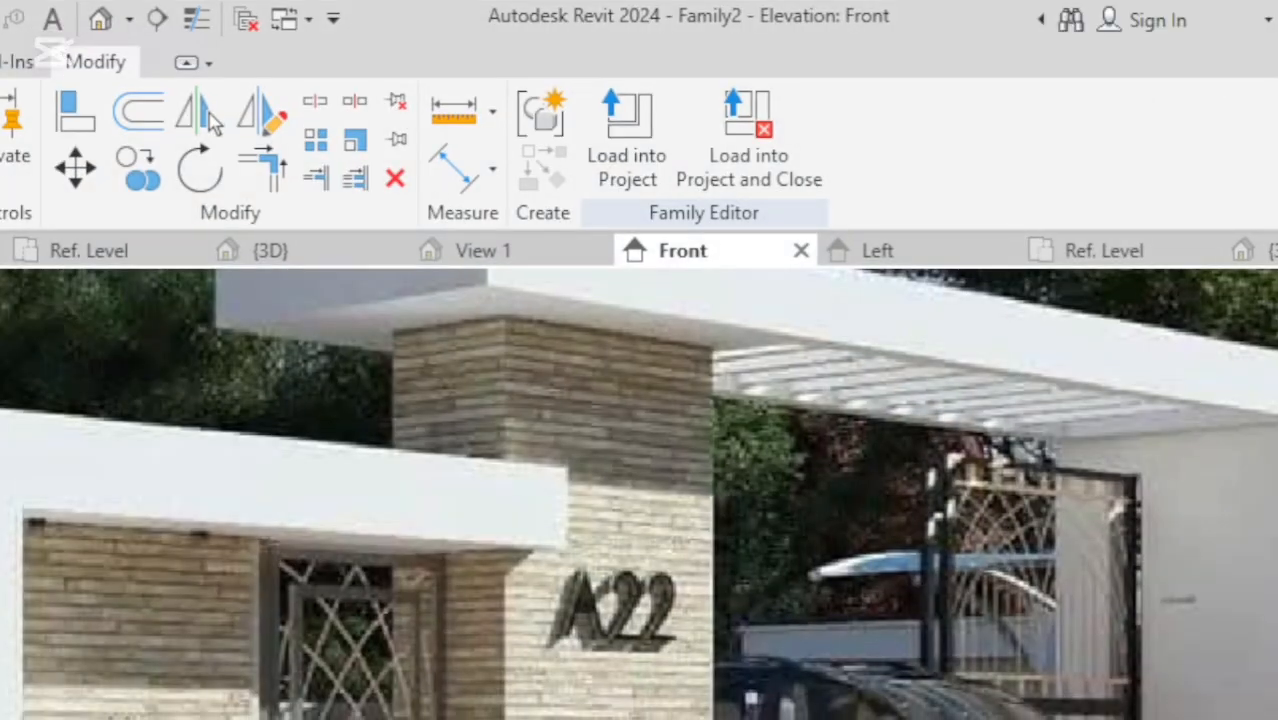
# Shrink the gate image in the Front elevation again, to a little over half its current size.
pyautogui.scroll(-2, 640, 494)
pyautogui.scroll(-3, 740, 494)
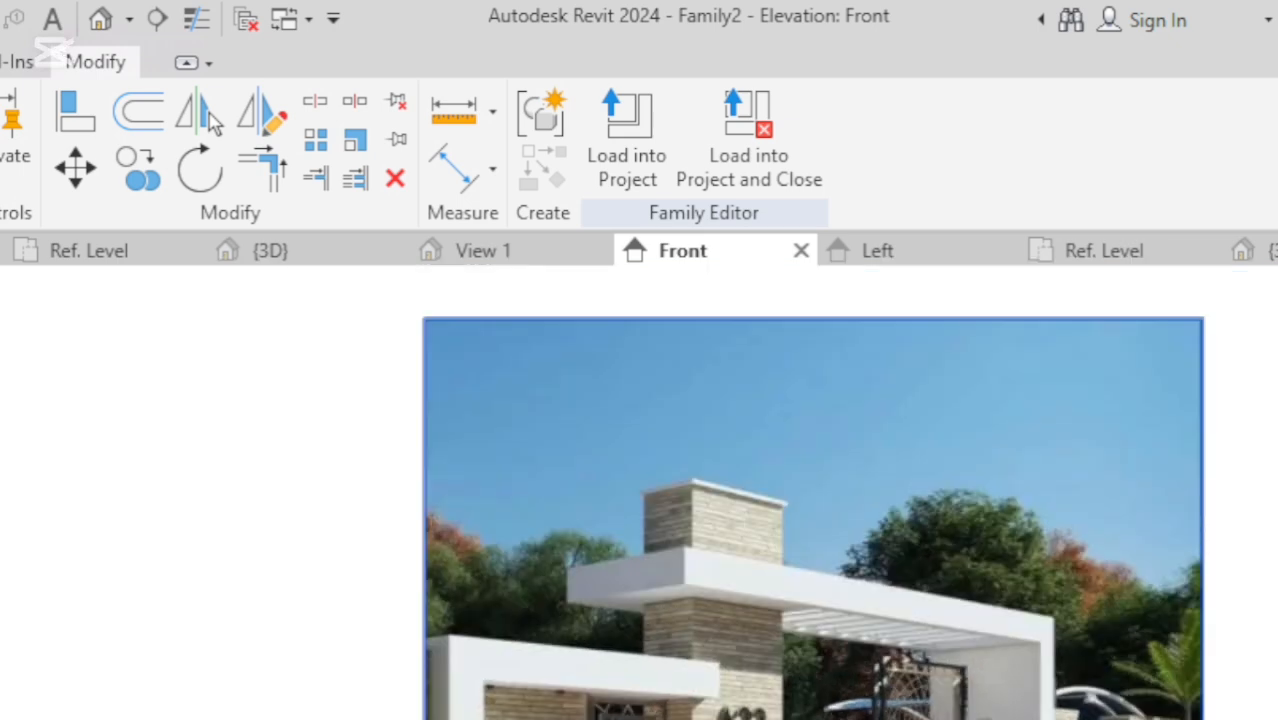
pyautogui.scroll(-2, 830, 660)
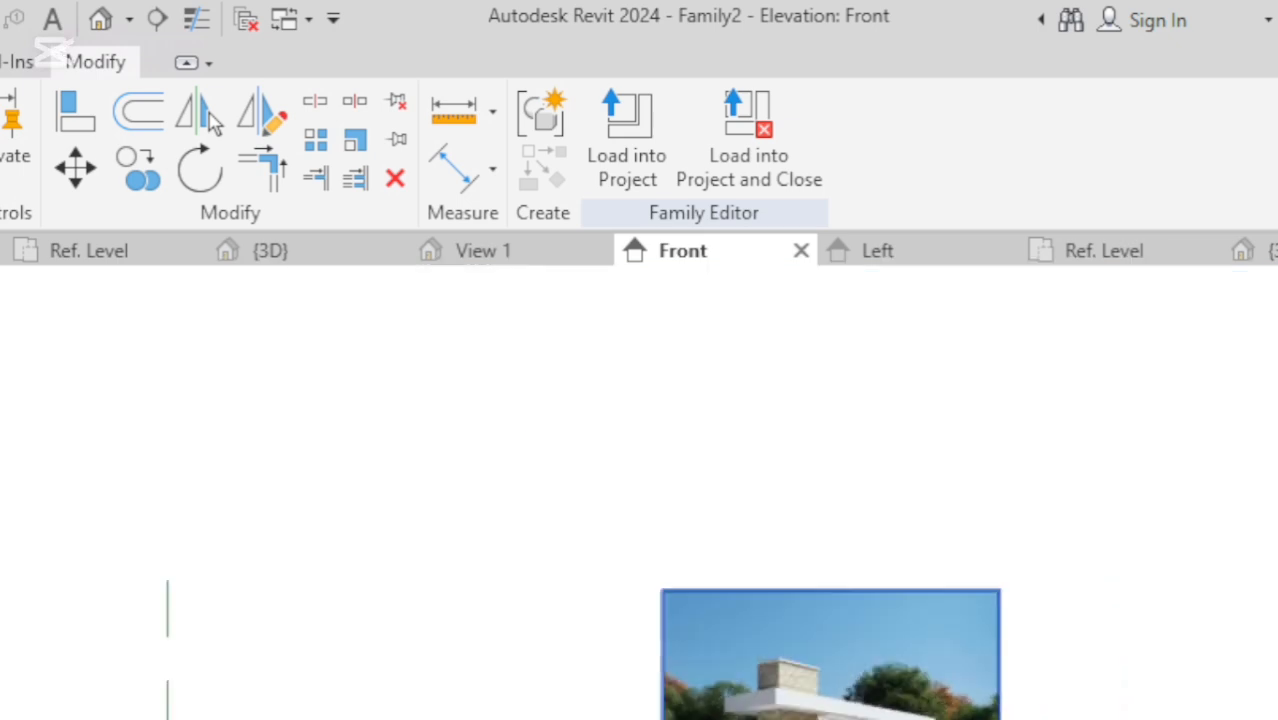
pyautogui.click(850, 712)
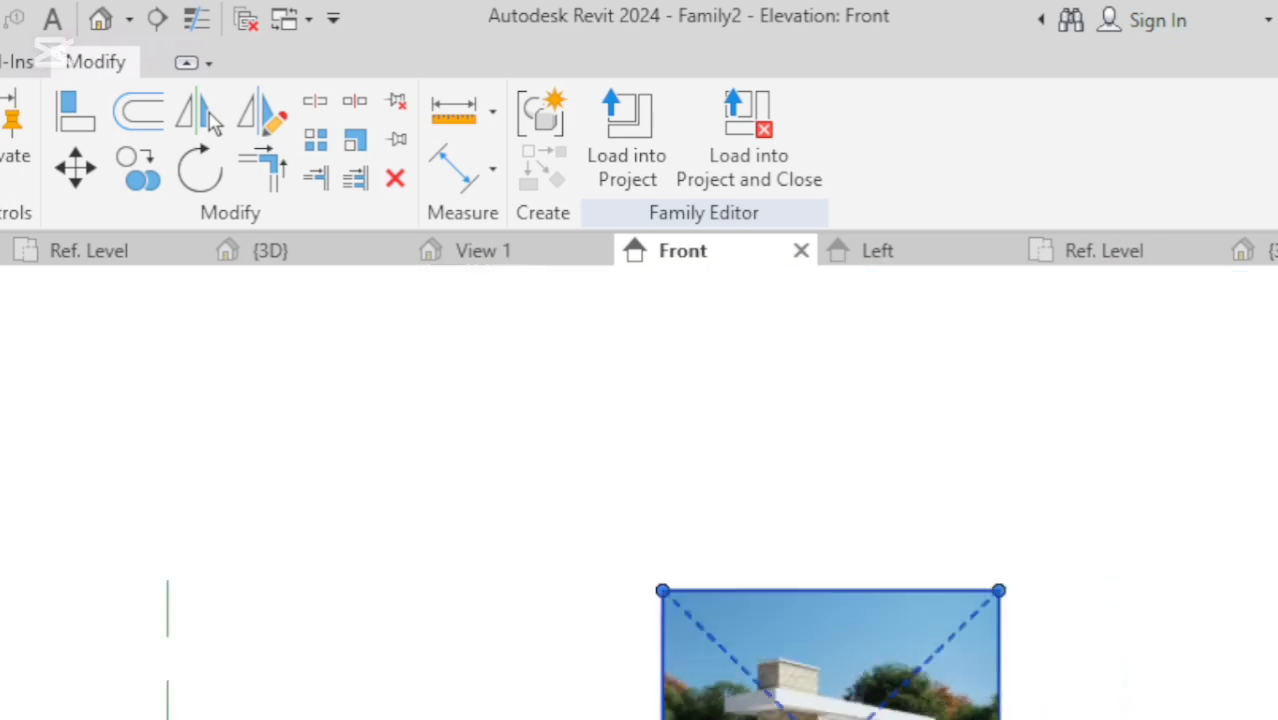
pyautogui.moveTo(999, 718); pyautogui.dragTo(852, 718)
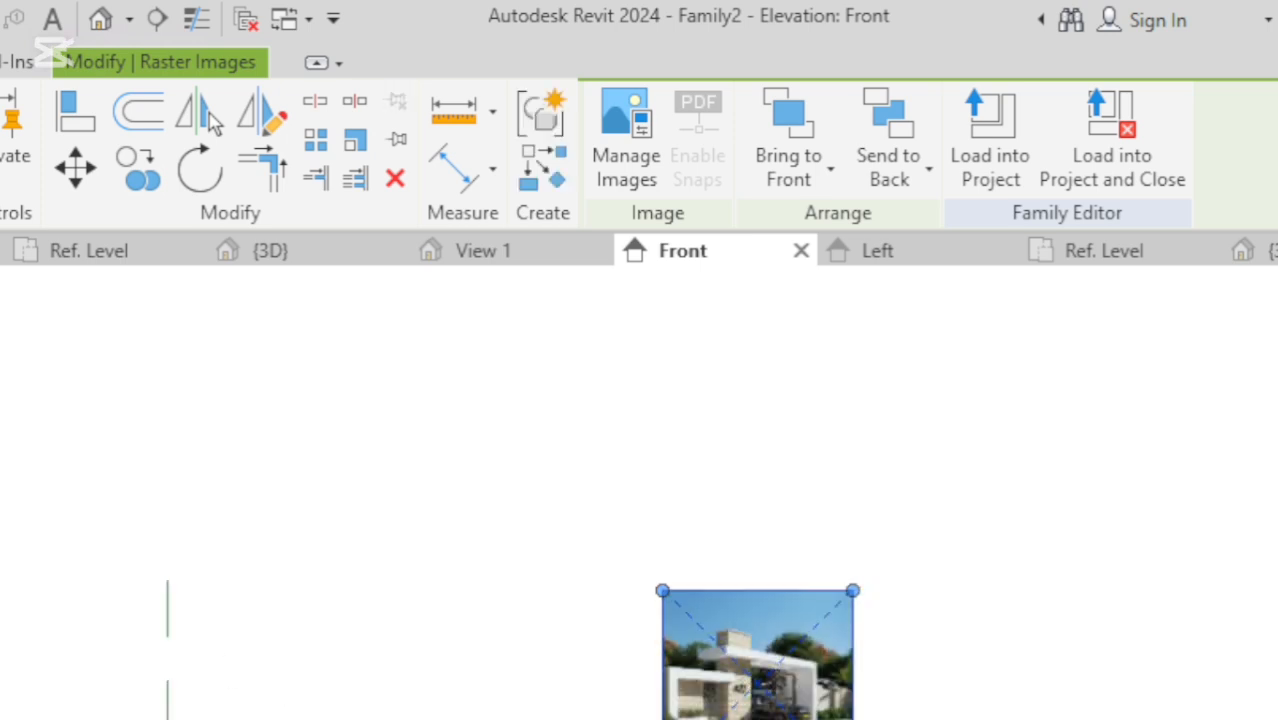
# Start an extrusion in the Front elevation and sketch a rectangle about 1600 wide to the left of the vertical reference plane.
pyautogui.click(0, 62)
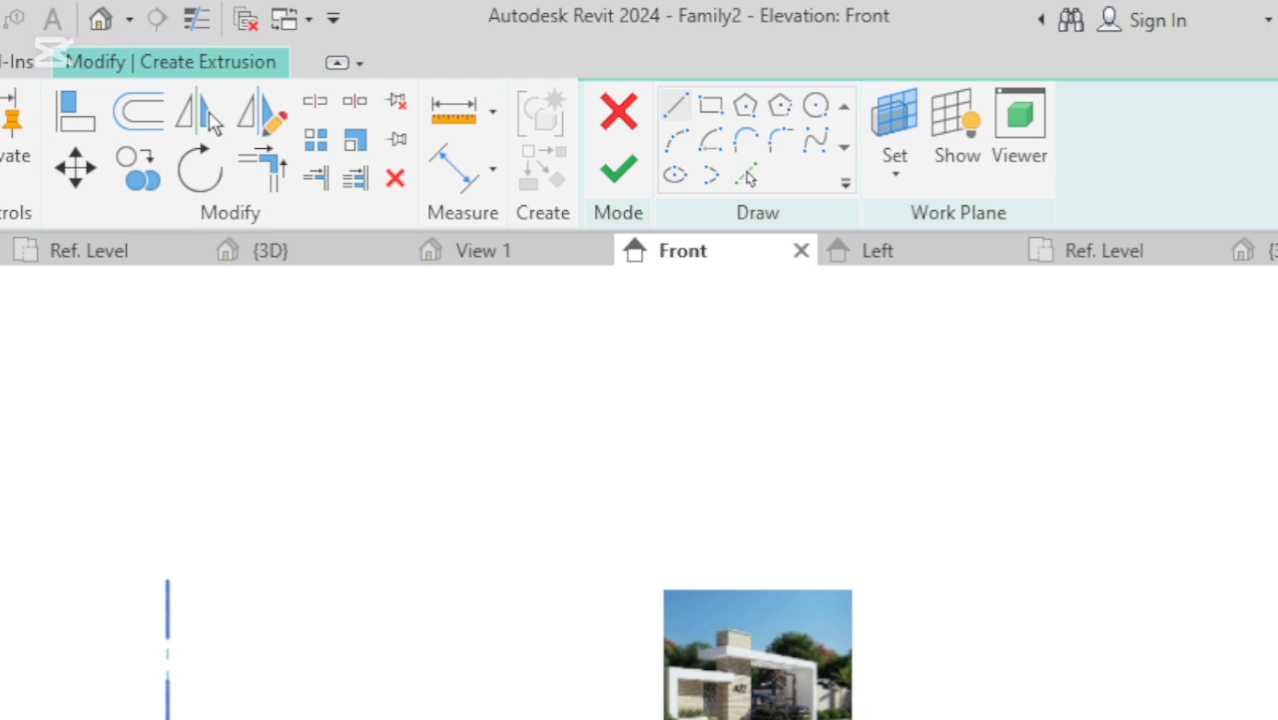
pyautogui.click(168, 718)
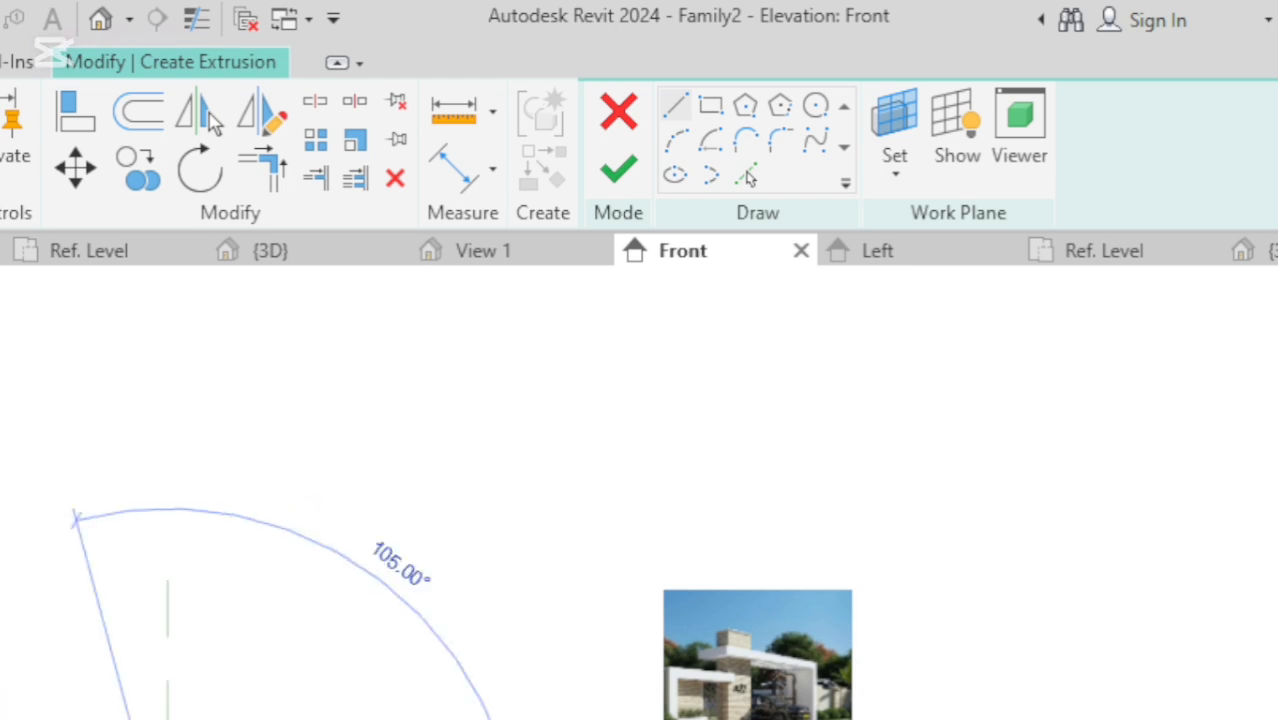
pyautogui.click(710, 106)
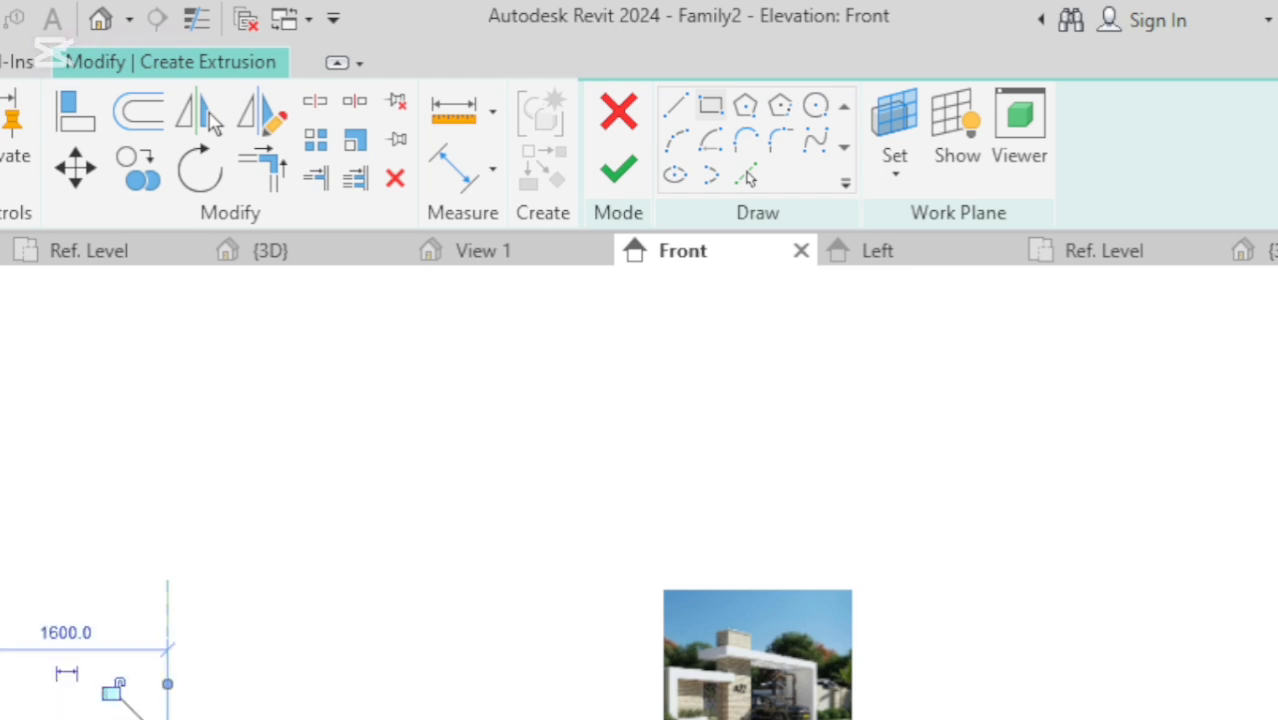
pyautogui.press('Escape')
pyautogui.press('Escape')
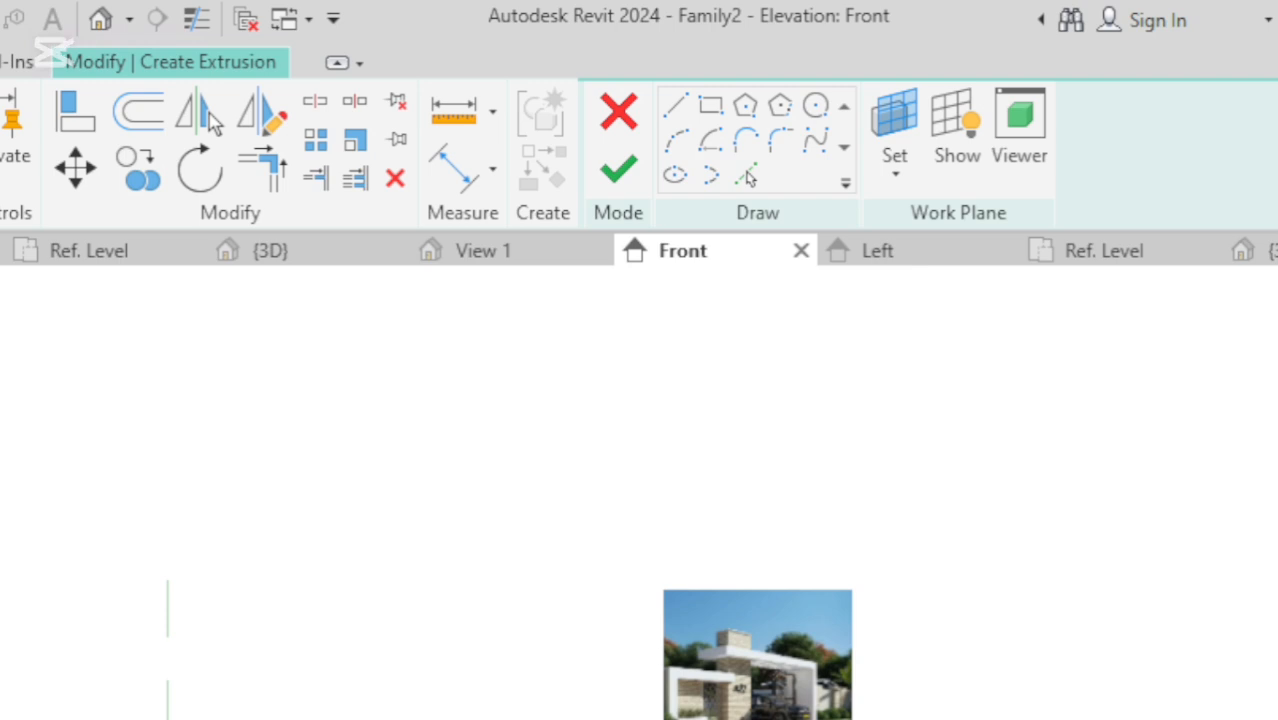
pyautogui.scroll(2, 12, 712)
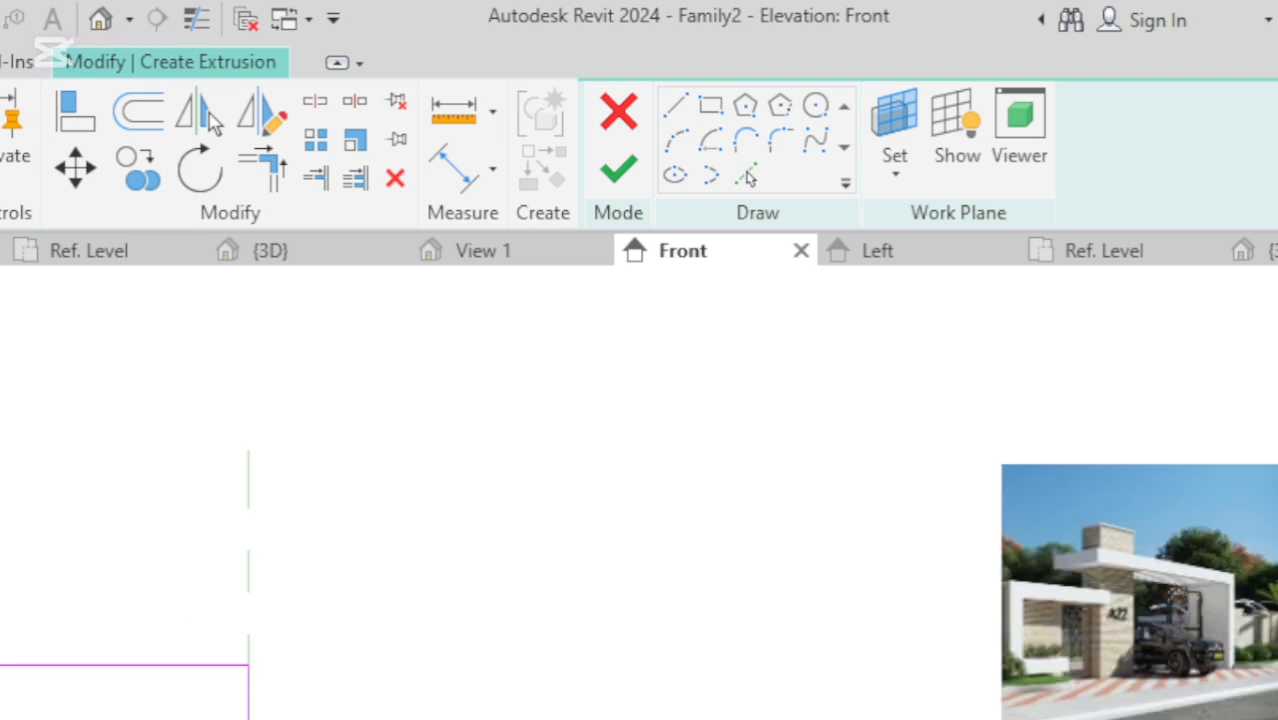
pyautogui.scroll(2, 50, 714)
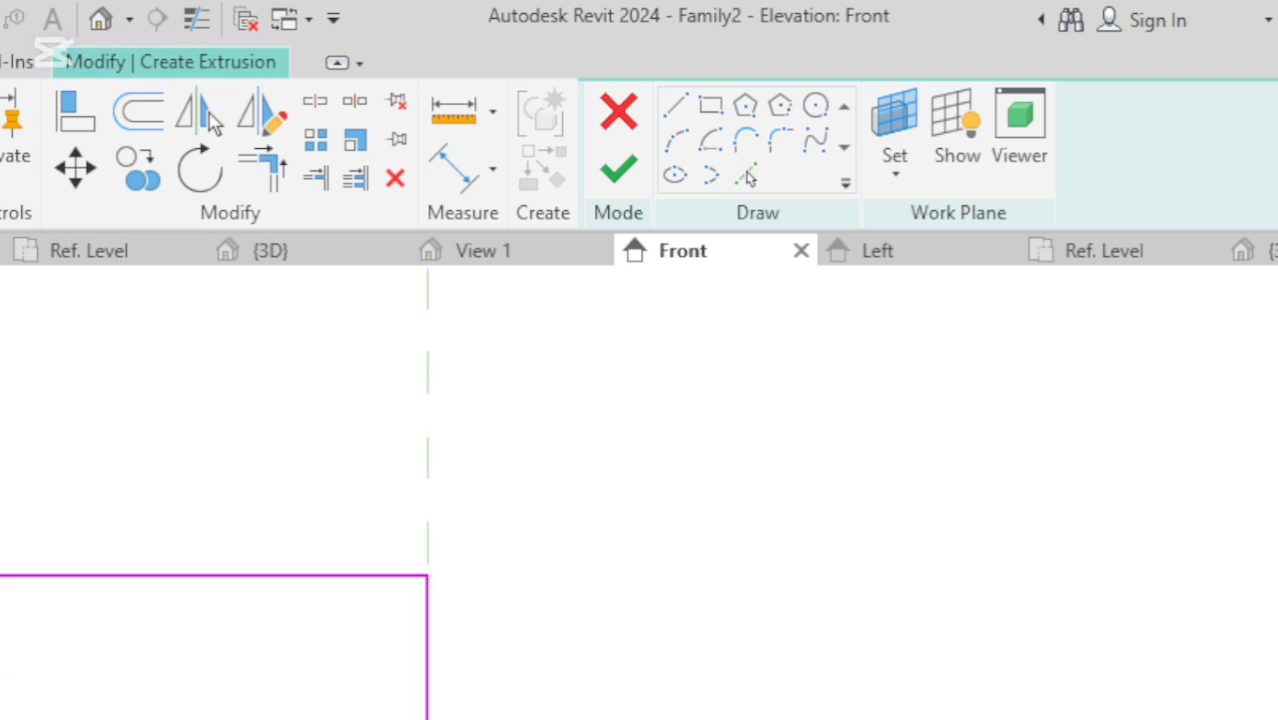
# Set the height of the sketched extrusion rectangle in the Front elevation to 2500.
pyautogui.click(163, 577)
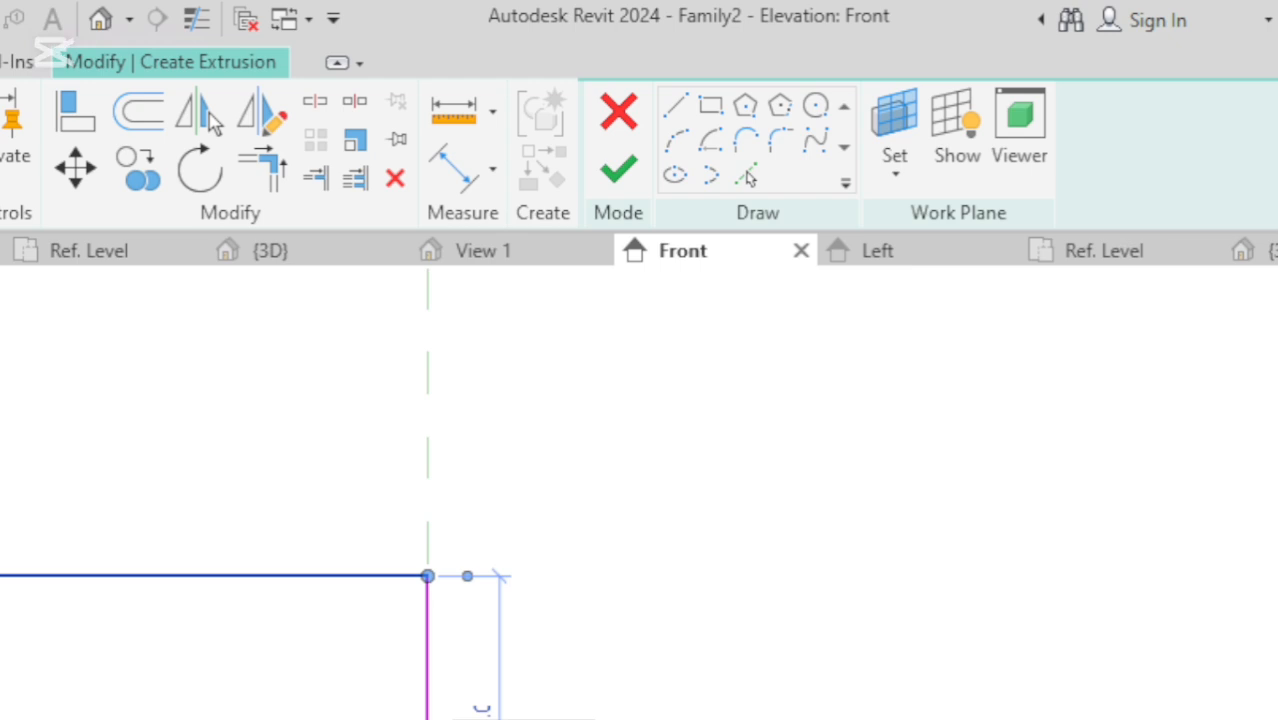
pyautogui.press('Return')
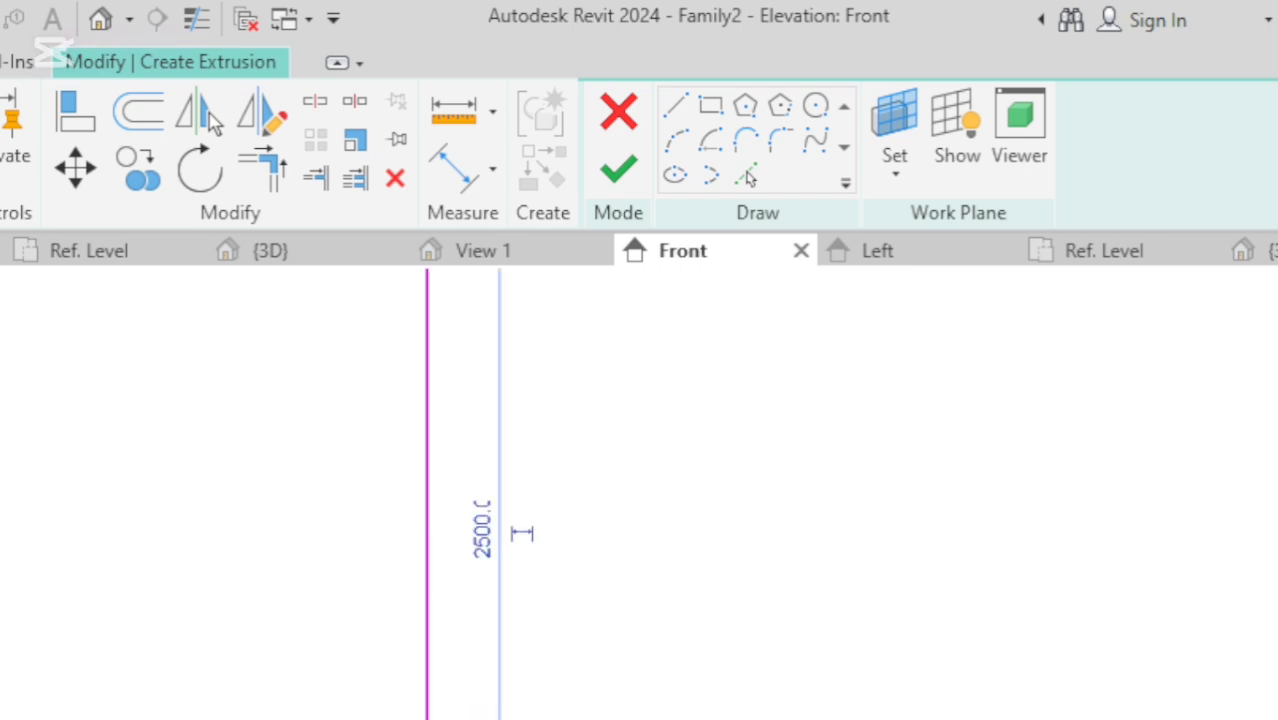
pyautogui.scroll(-5, 620, 700)
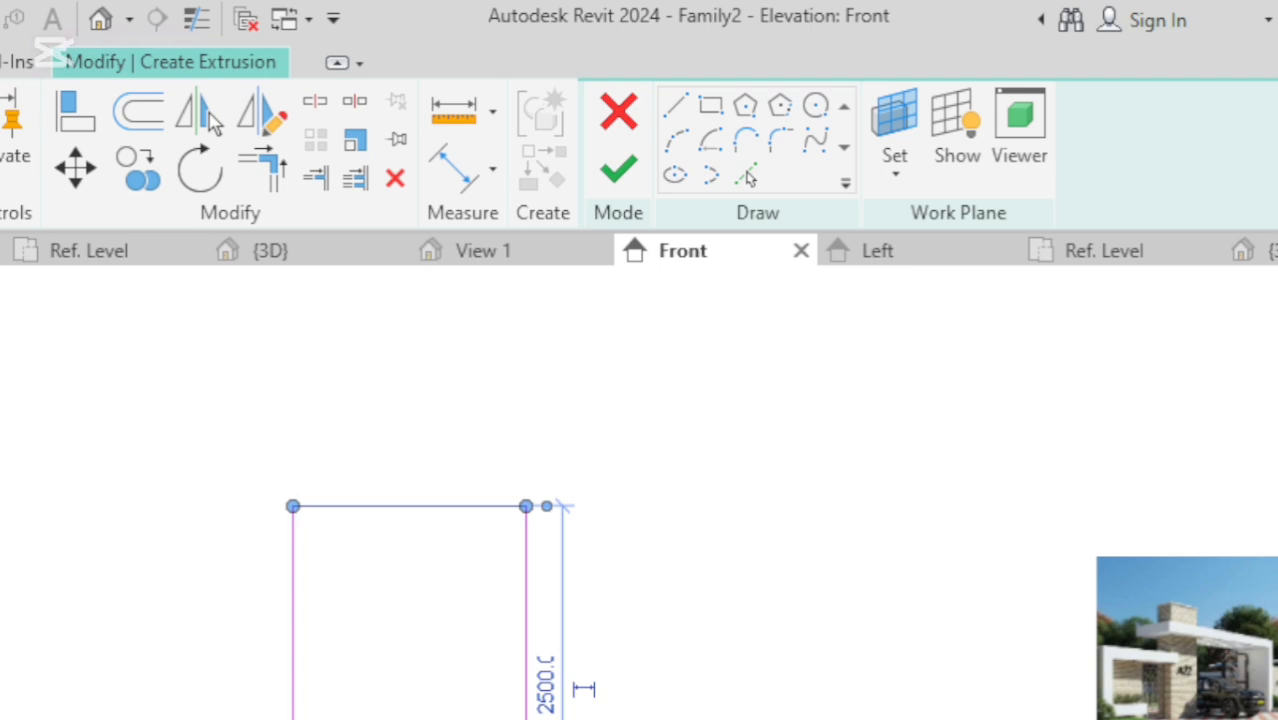
# Set the width of the sketched rectangle to 2500 by moving its left edge.
pyautogui.click(526, 716)
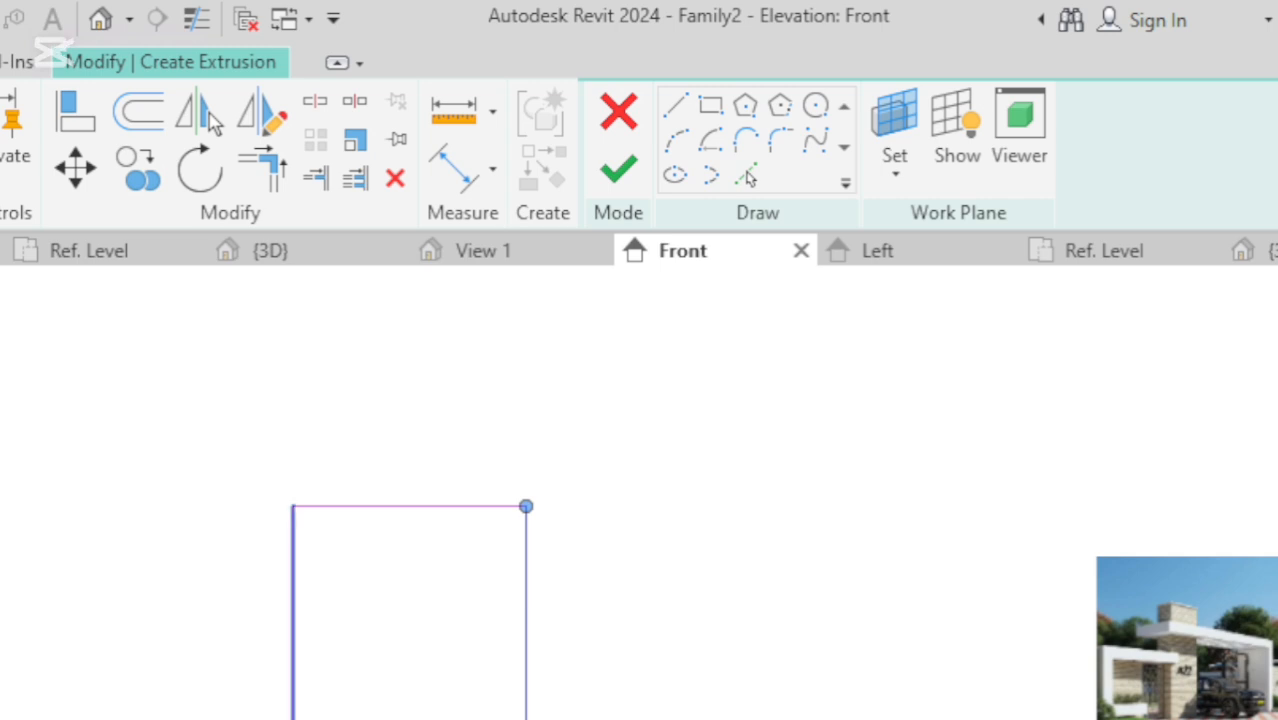
pyautogui.click(293, 690)
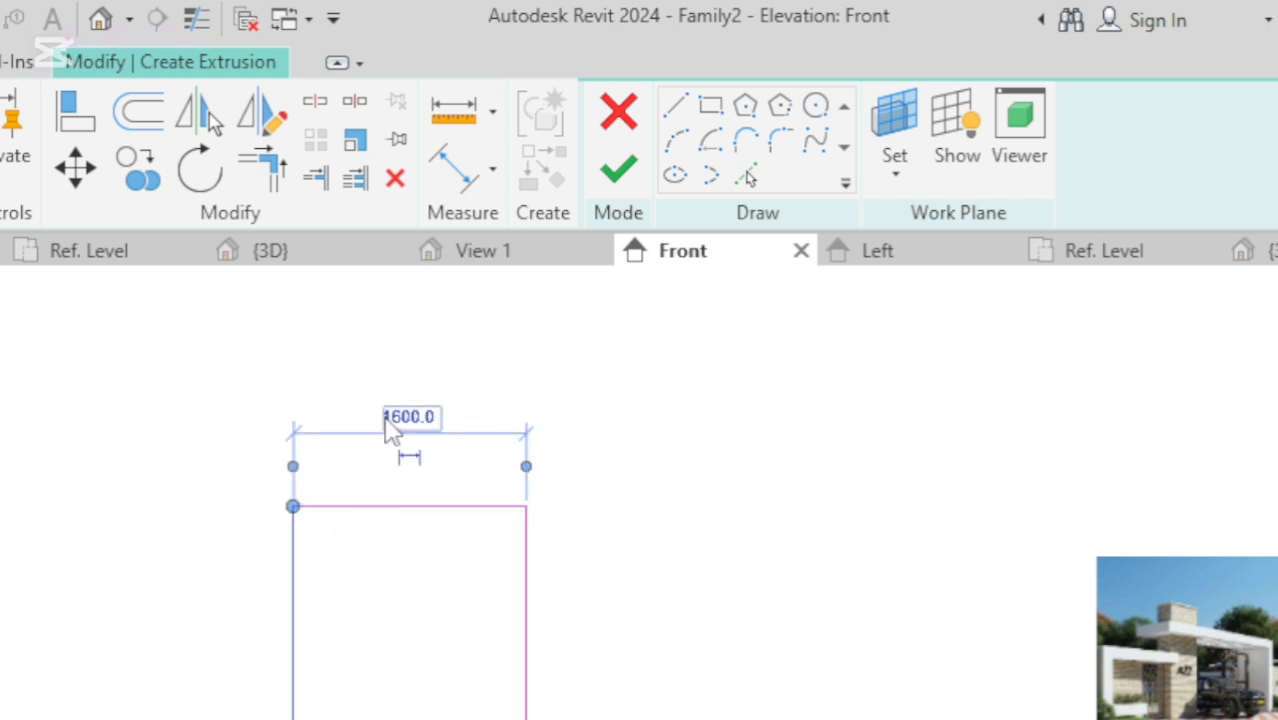
pyautogui.click(388, 414)
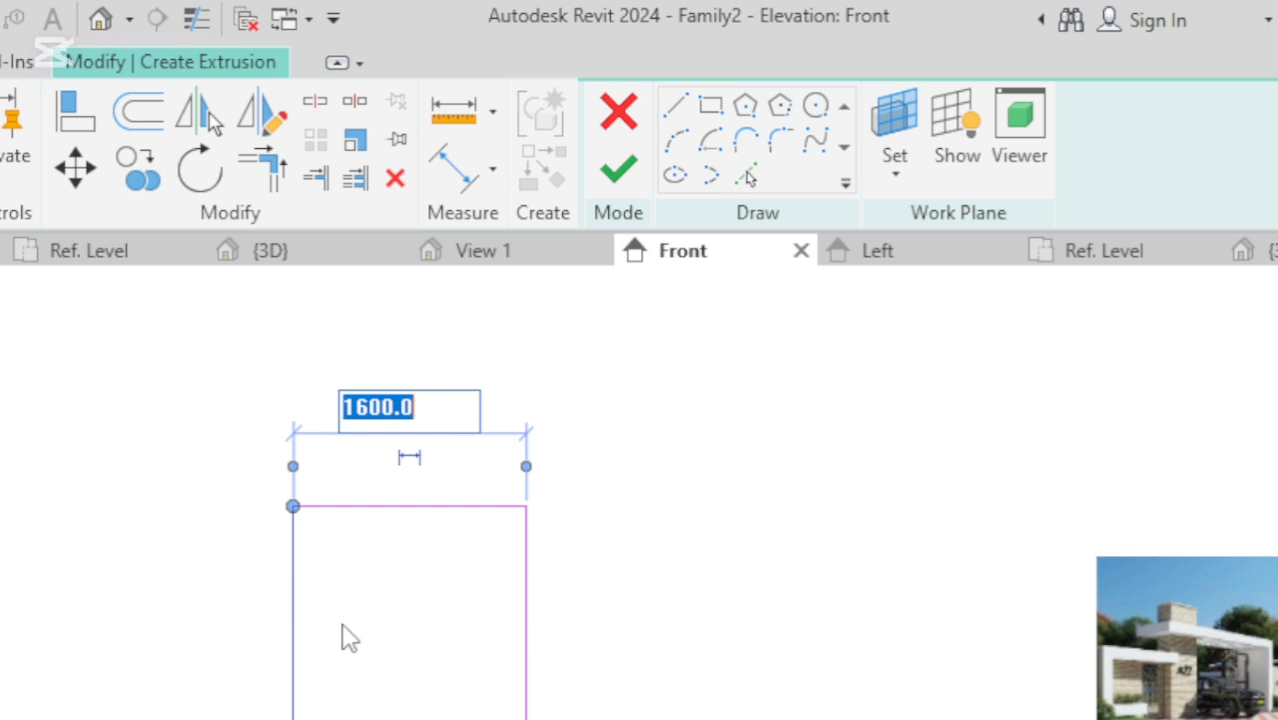
pyautogui.write('5')
pyautogui.press('BackSpace')
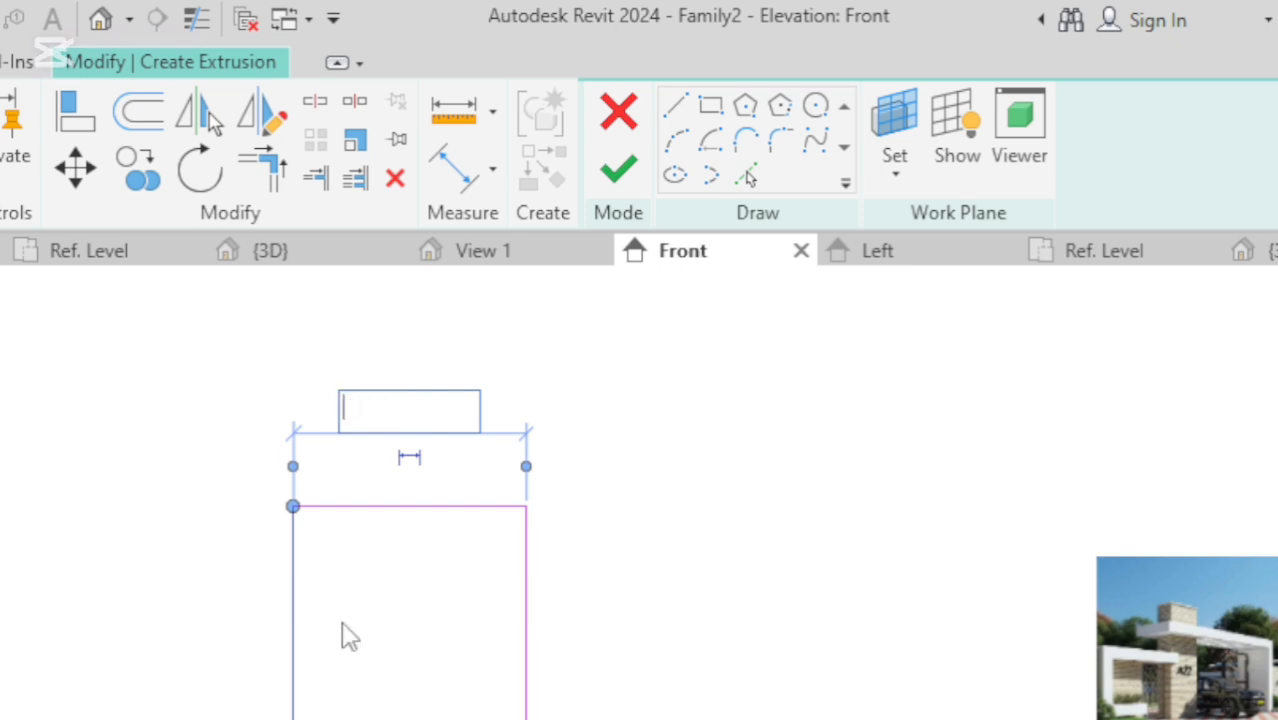
pyautogui.write('2500')
pyautogui.press('Return')
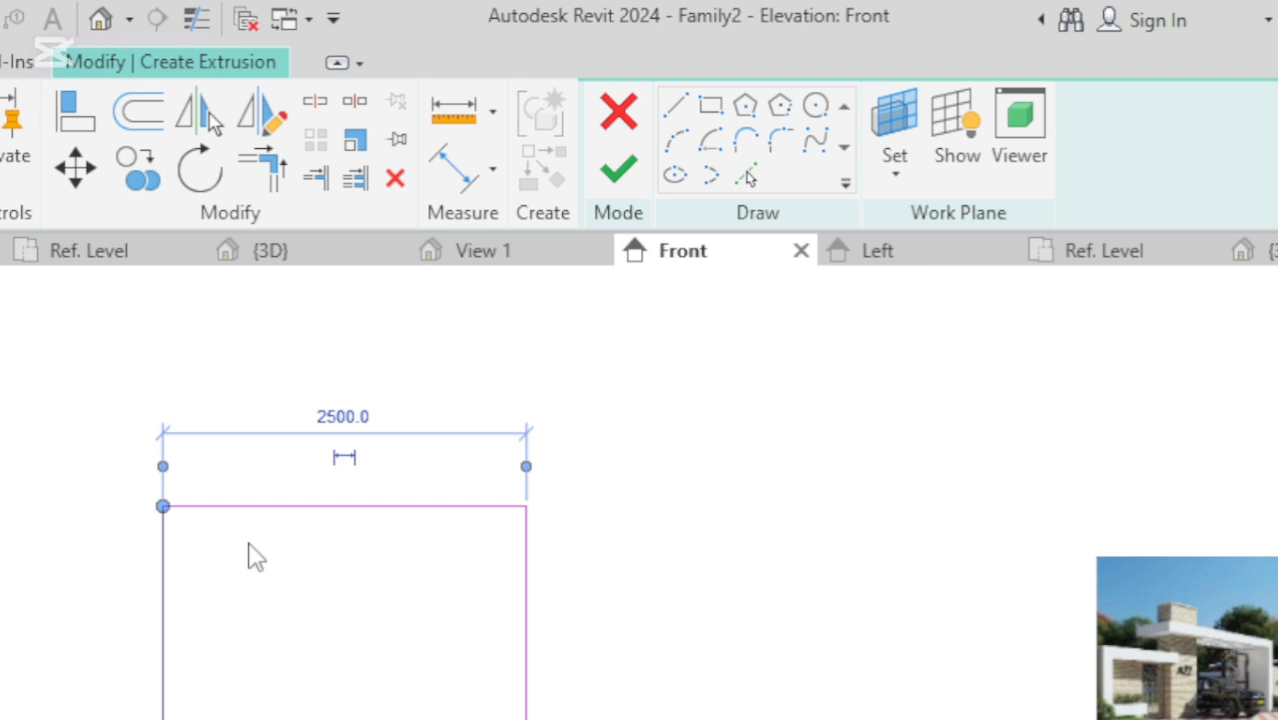
# Set the rectangle's height to 2200 by moving its top edge.
pyautogui.click(283, 508)
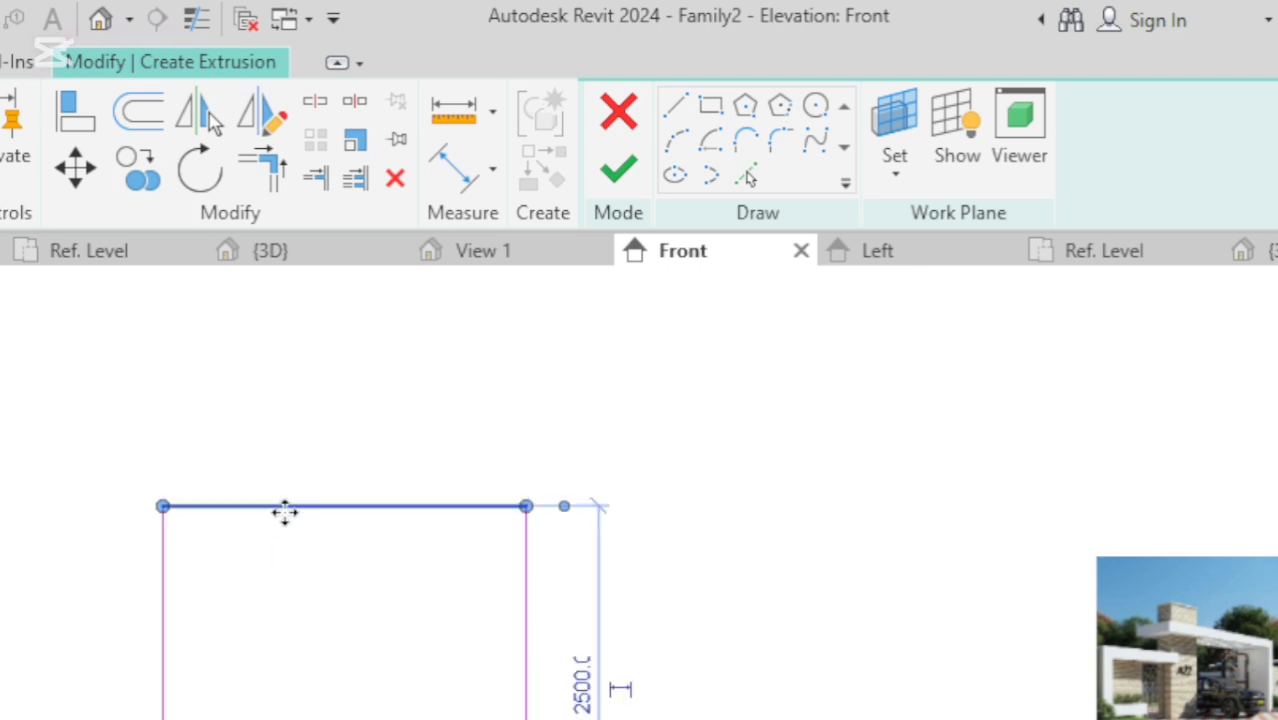
pyautogui.click(584, 689)
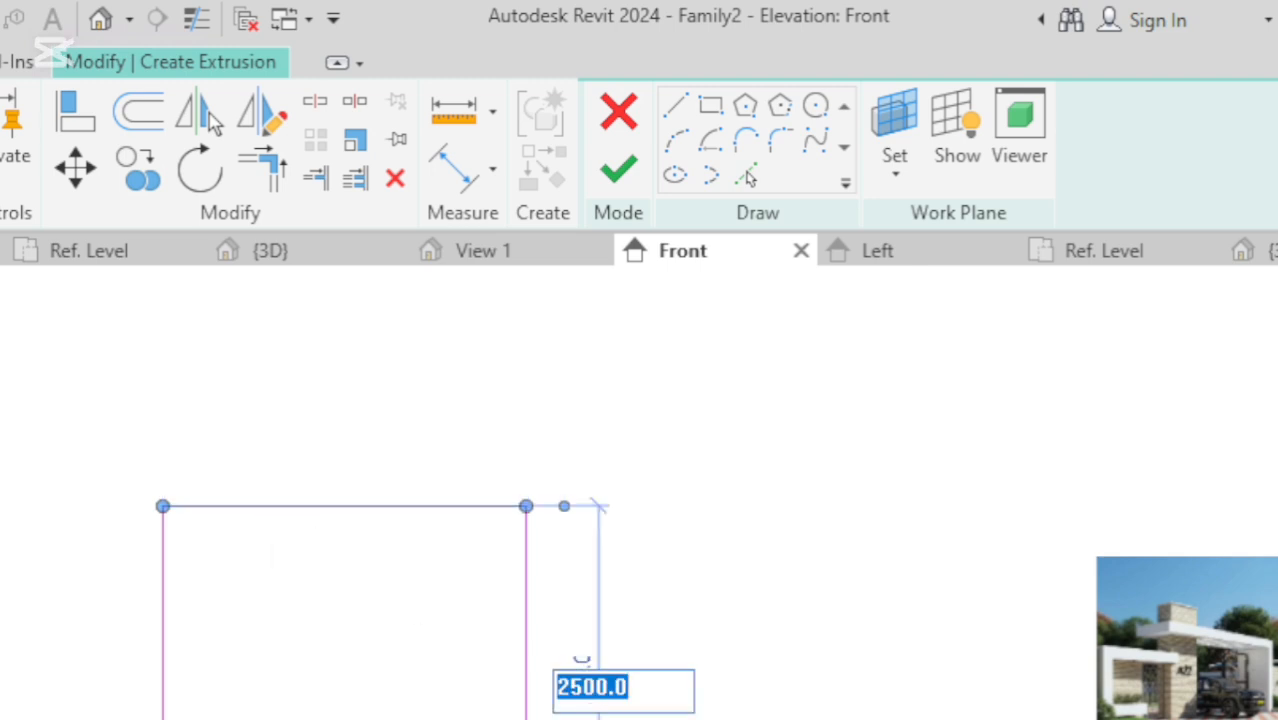
pyautogui.write('2200')
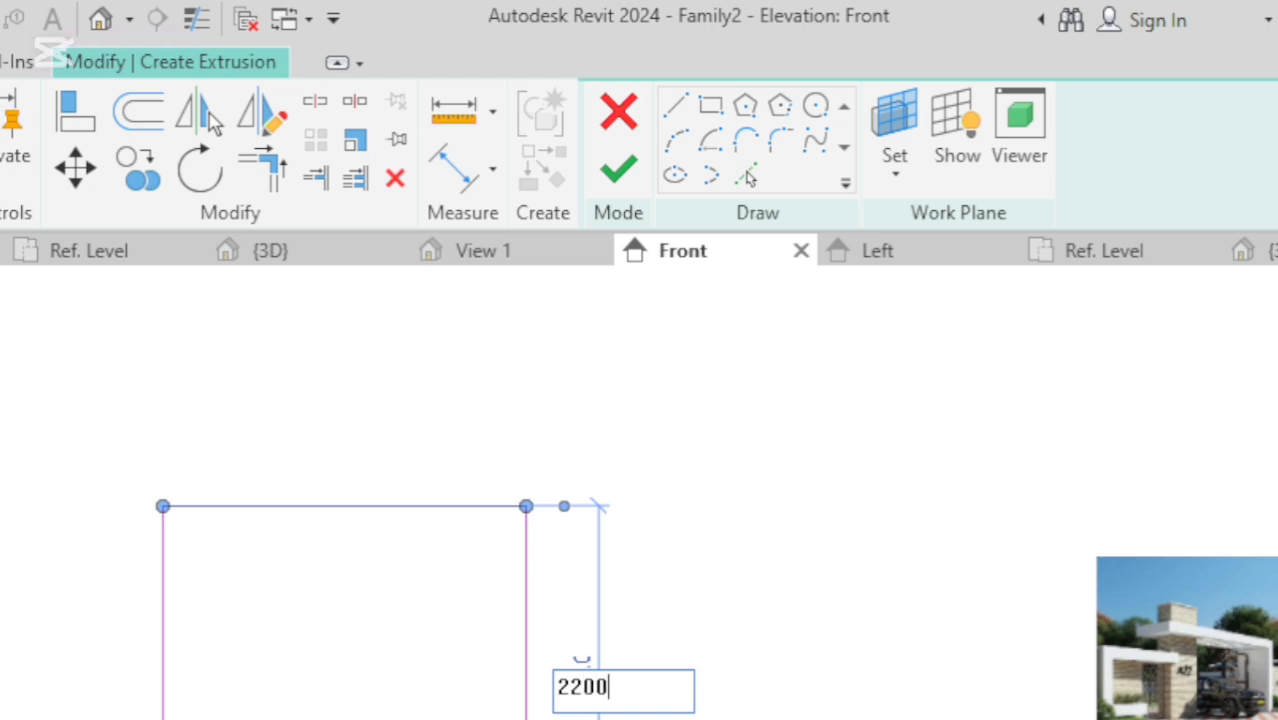
pyautogui.press('Return')
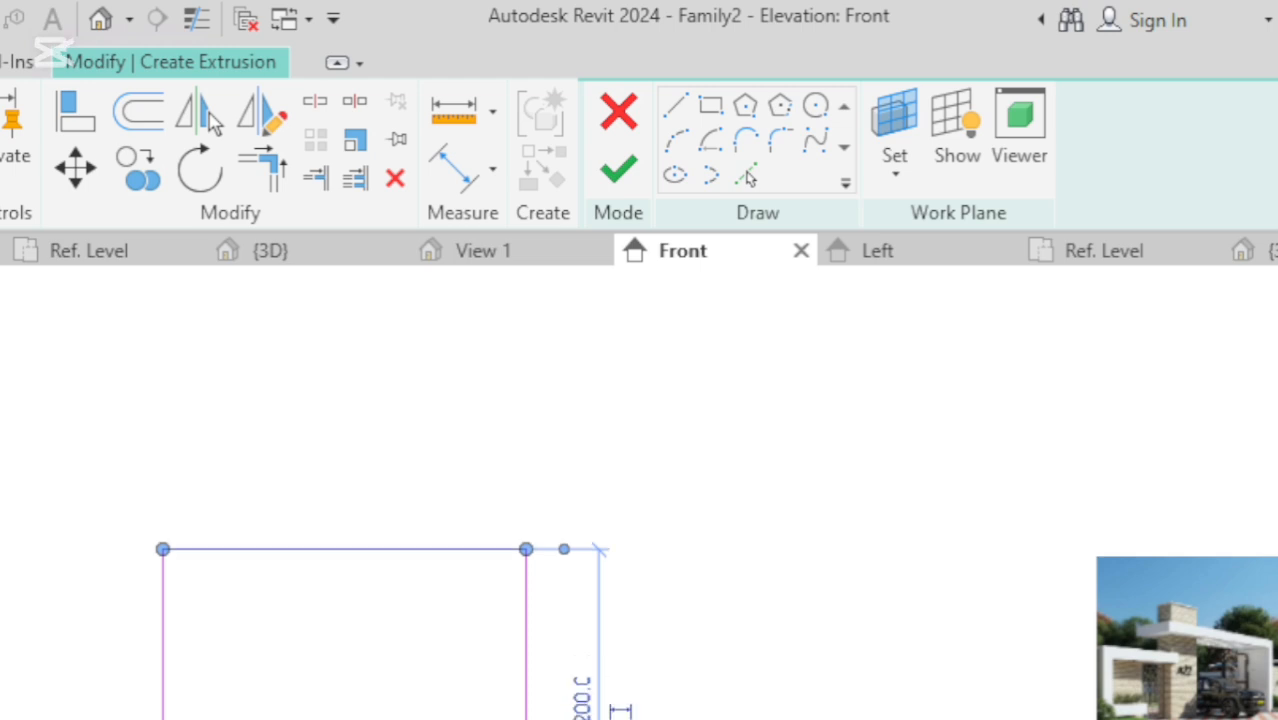
# Set the rectangle's width to 2200 by moving its left edge, and clear the selection.
pyautogui.click(163, 640)
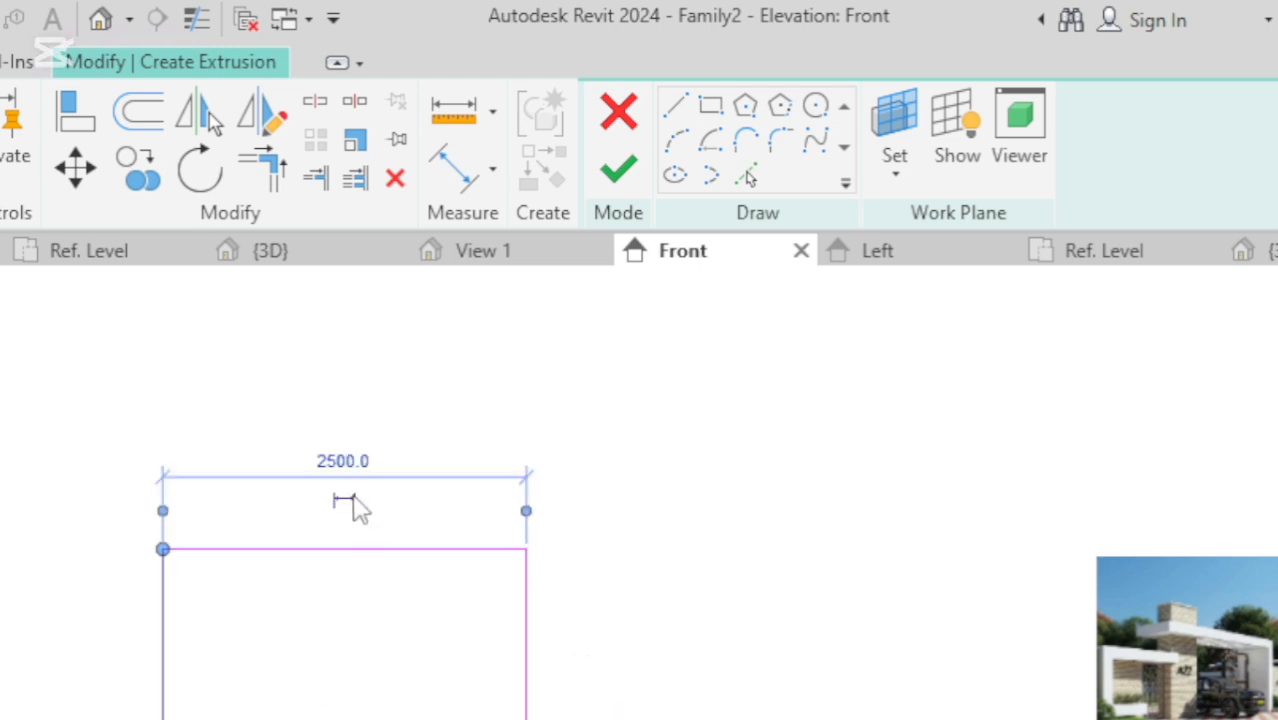
pyautogui.click(340, 459)
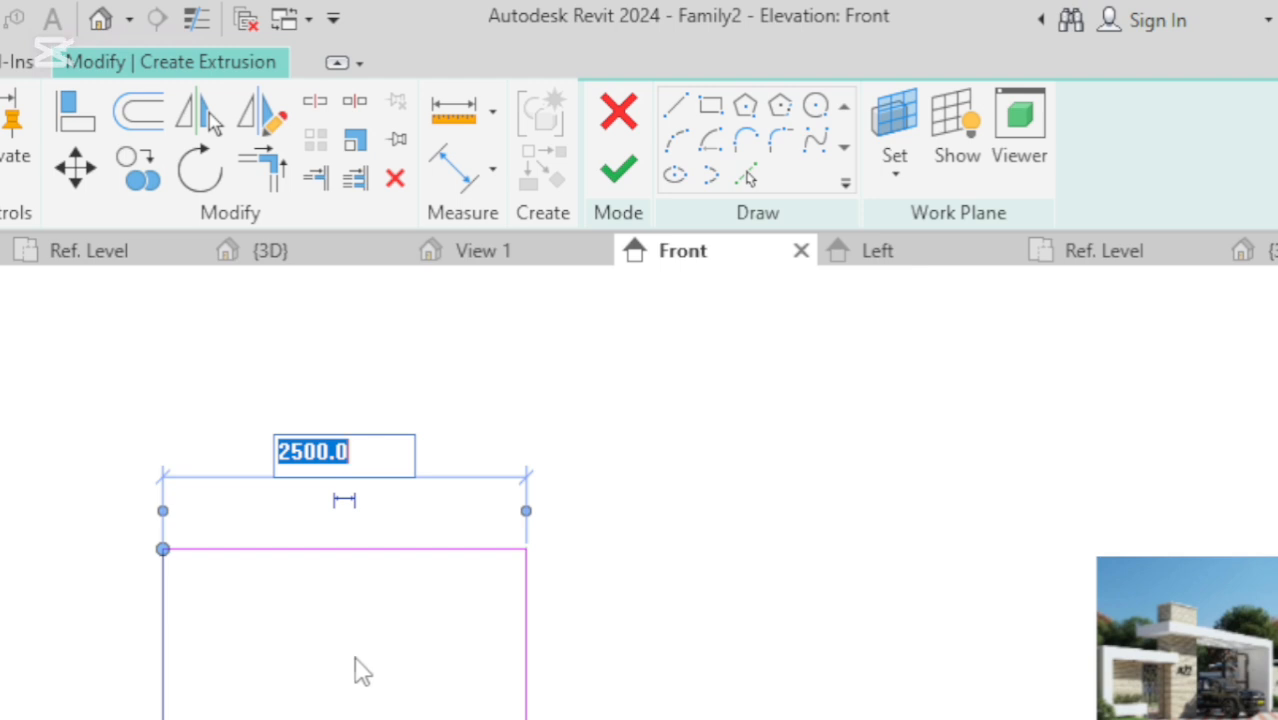
pyautogui.write('200')
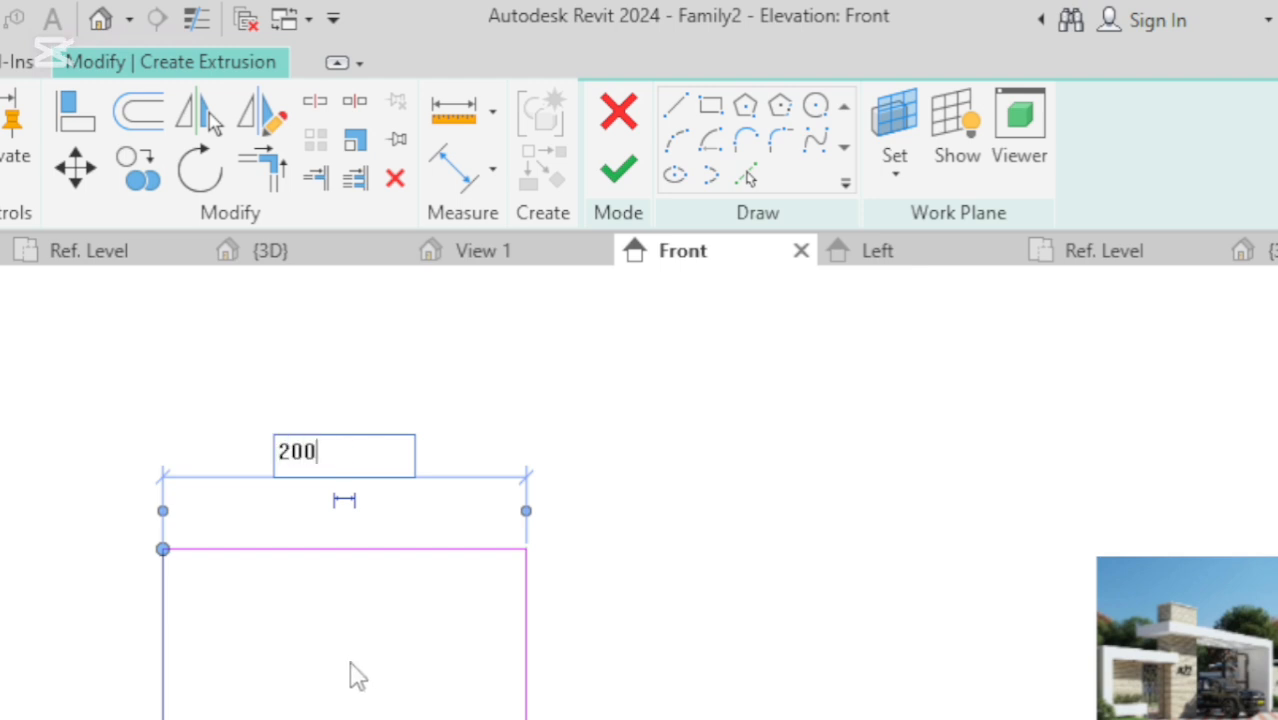
pyautogui.press('BackSpace')
pyautogui.press('BackSpace')
pyautogui.write('200')
pyautogui.press('Return')
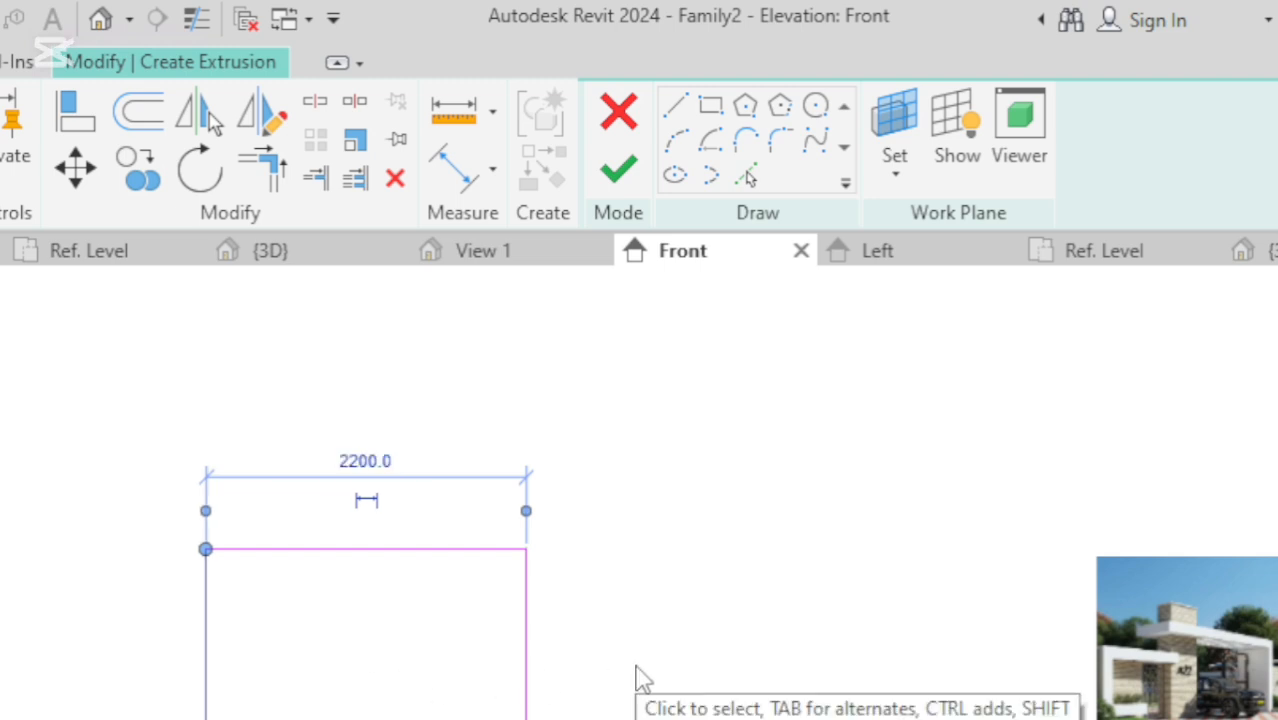
pyautogui.click(640, 686)
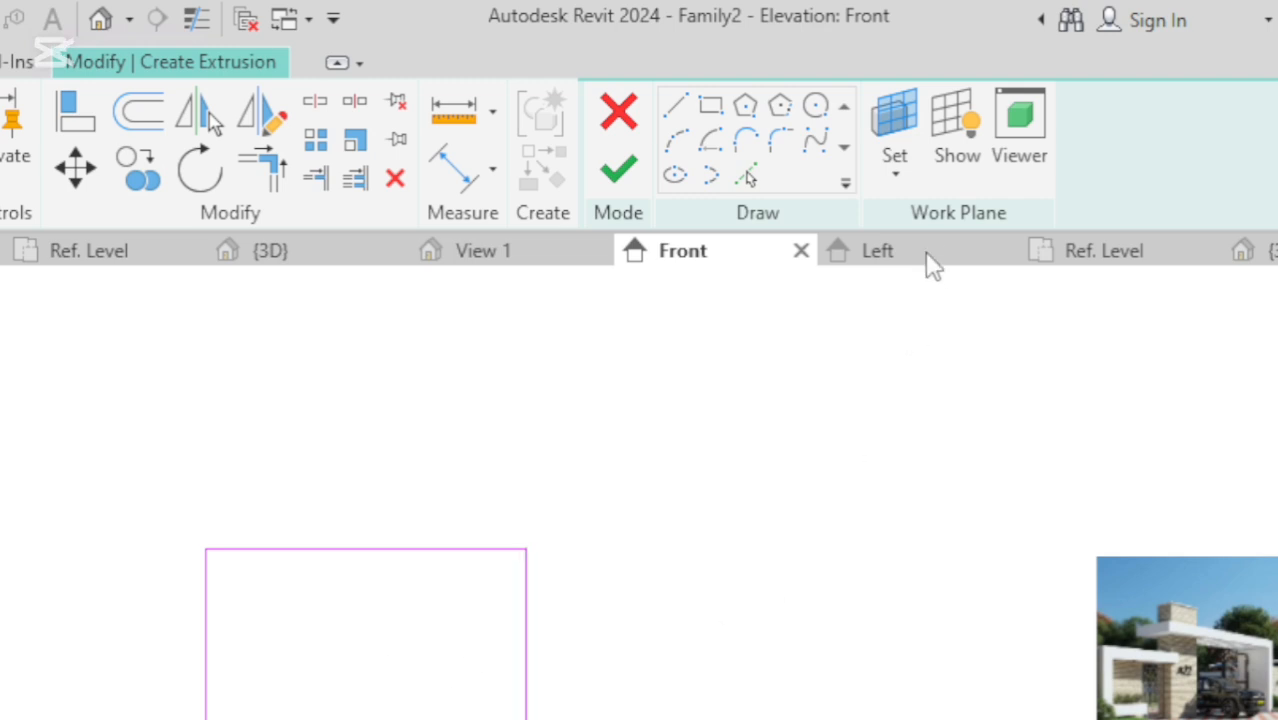
# Offset copies of the rectangle's sides a short distance inwards to outline the outer gate frame.
pyautogui.click(713, 110)
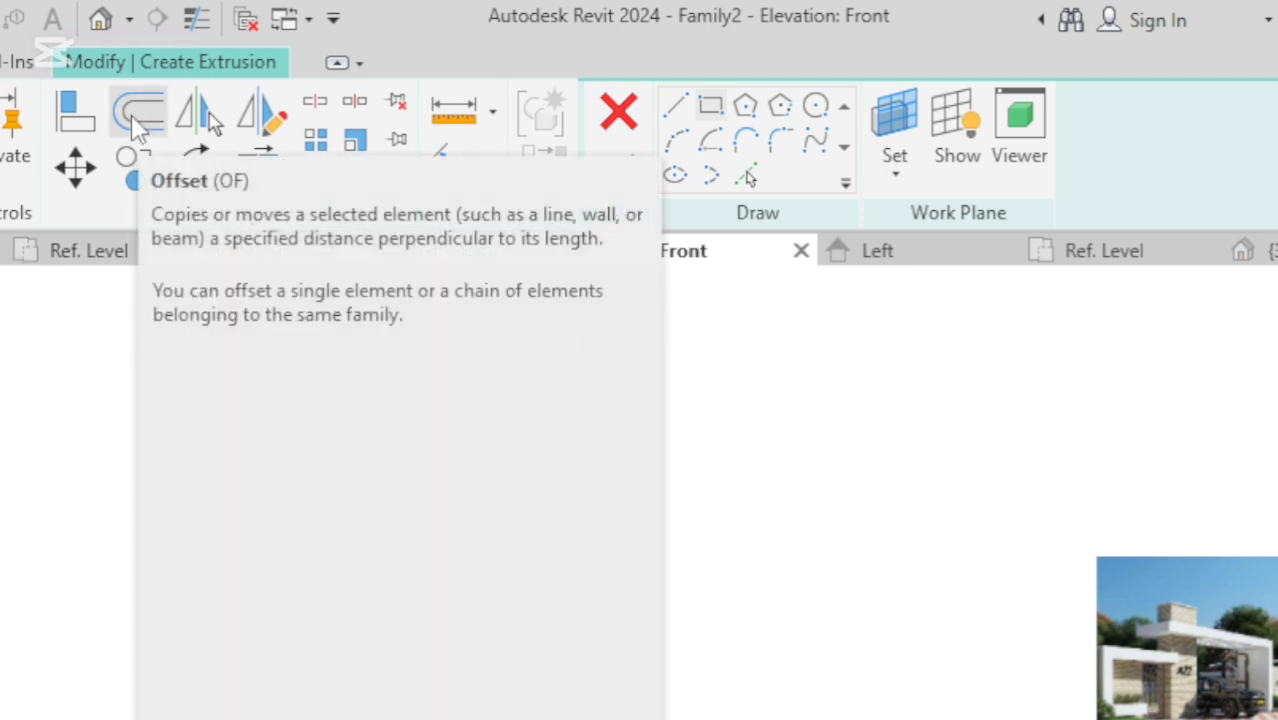
pyautogui.click(131, 114)
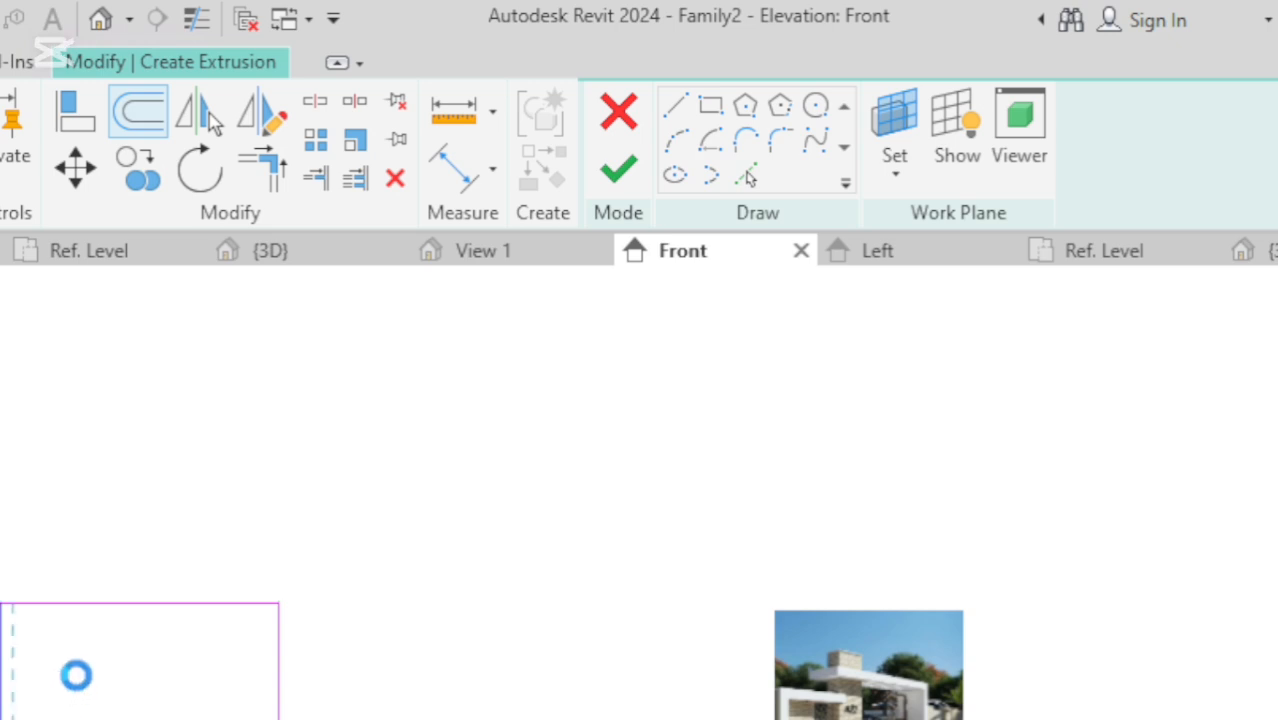
pyautogui.click(79, 676)
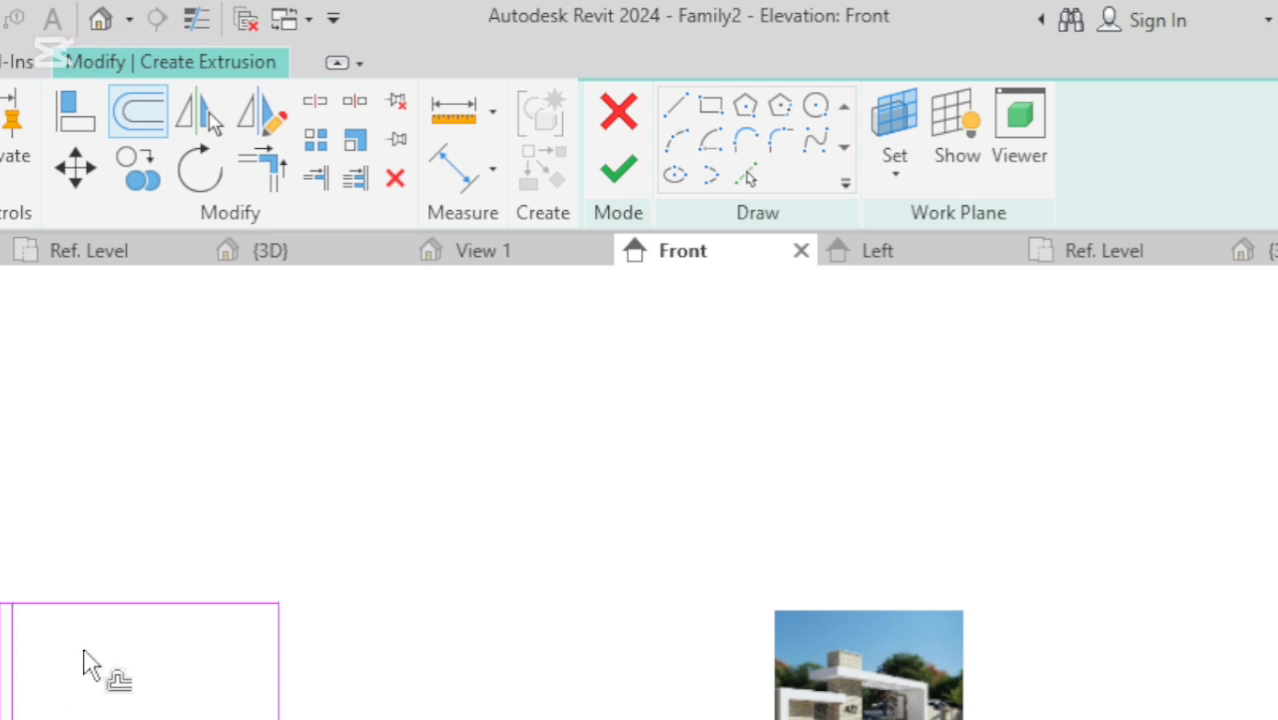
pyautogui.click(90, 610)
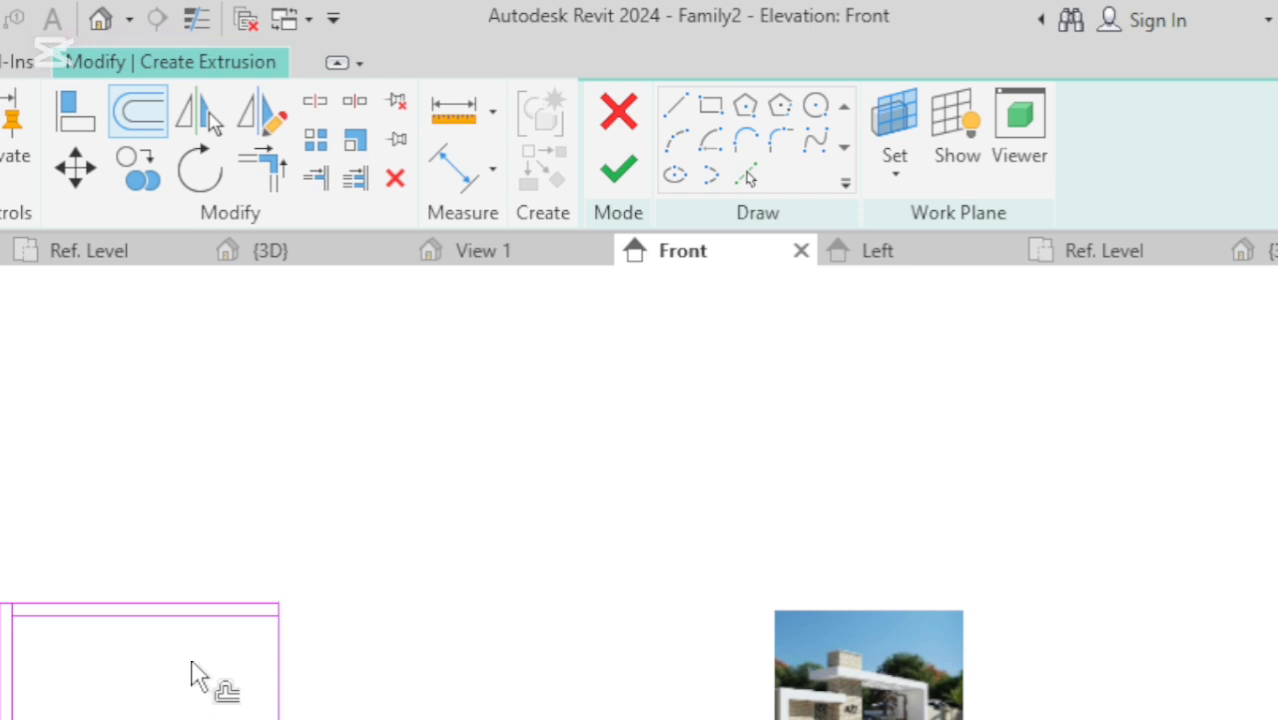
pyautogui.click(267, 712)
# Check the gate reference image, and offset the inner frame lines inwards at about twice the first spacing.
pyautogui.scroll(5, 860, 712)
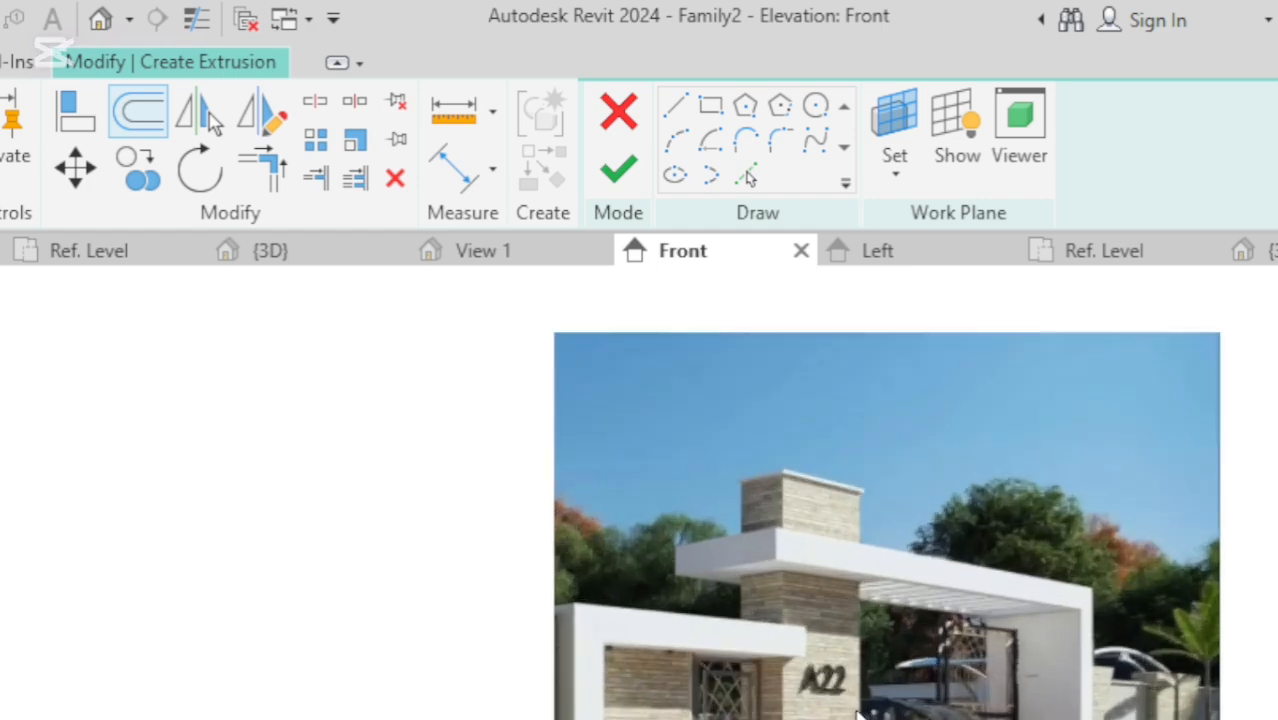
pyautogui.scroll(1, 922, 708)
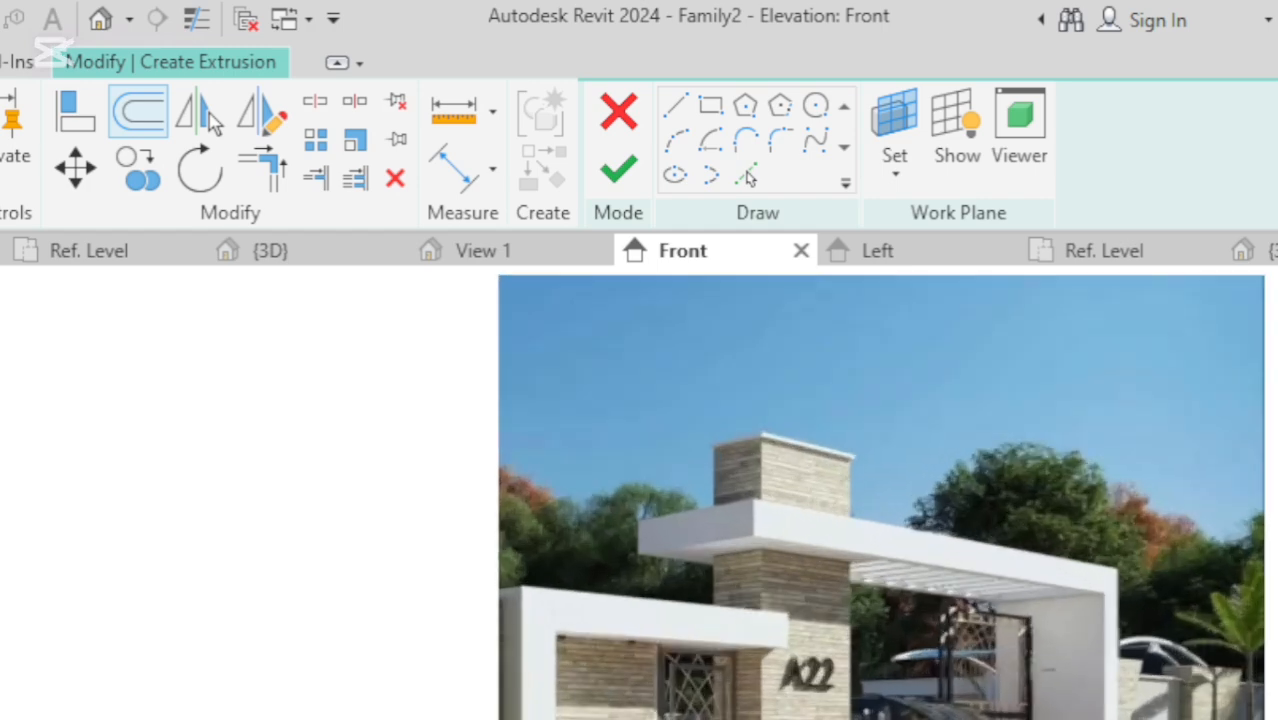
pyautogui.scroll(3, 760, 712)
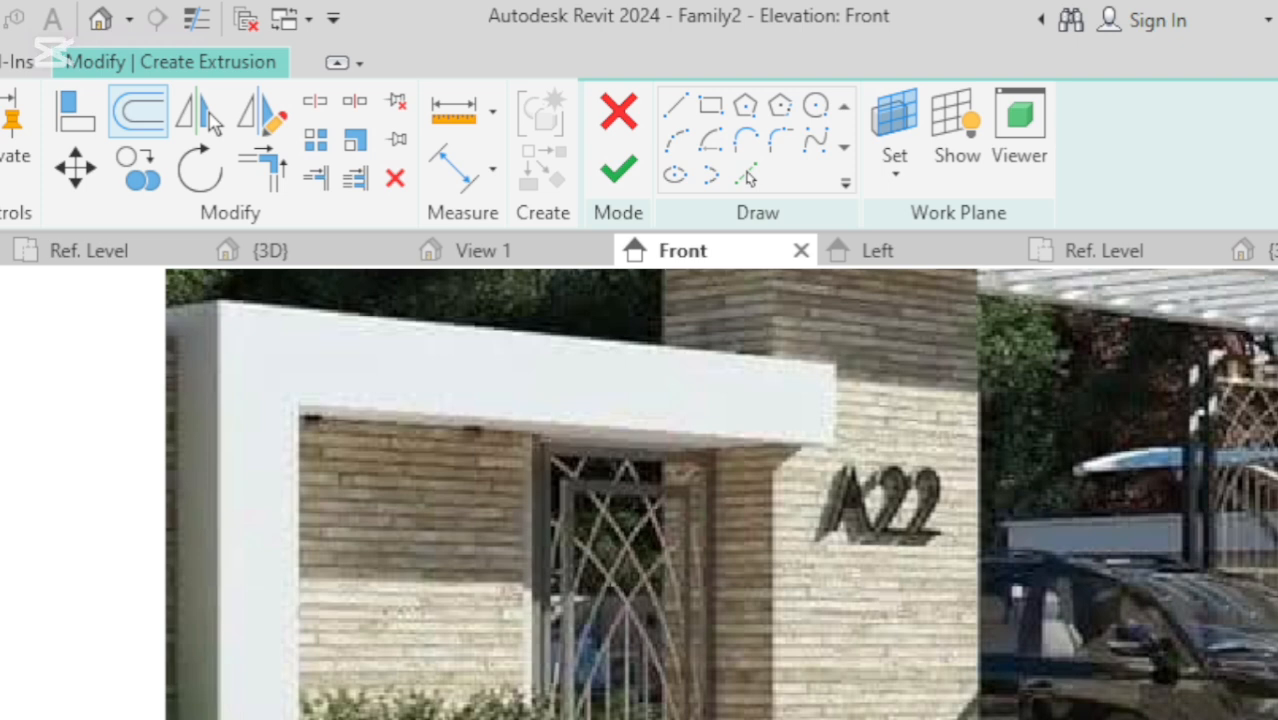
pyautogui.scroll(-5, 1173, 560)
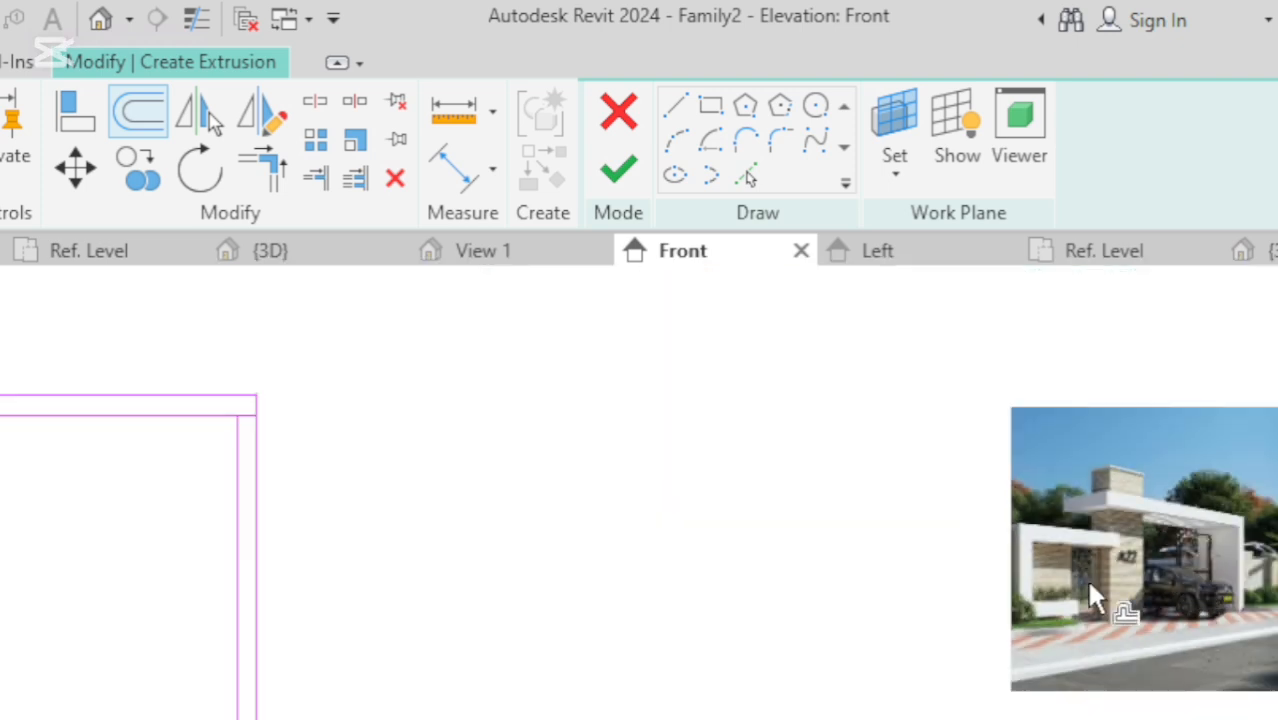
pyautogui.scroll(-3, 1167, 600)
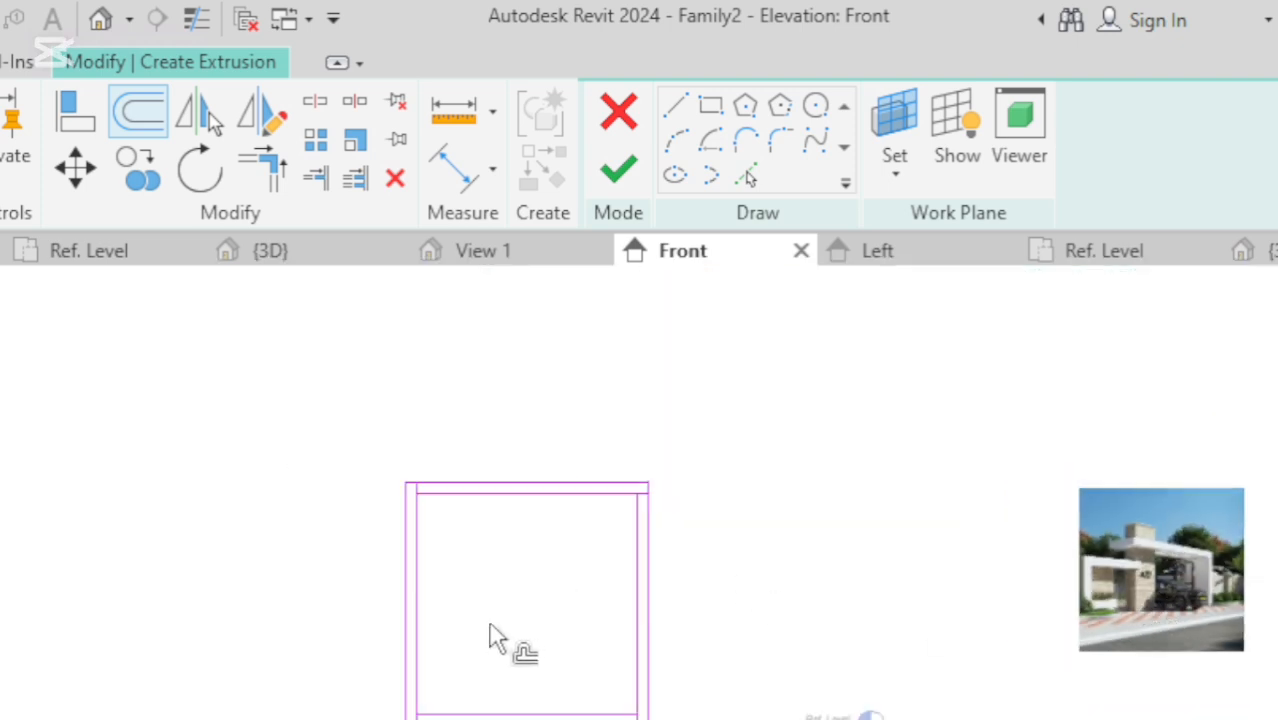
pyautogui.scroll(1, 649, 500)
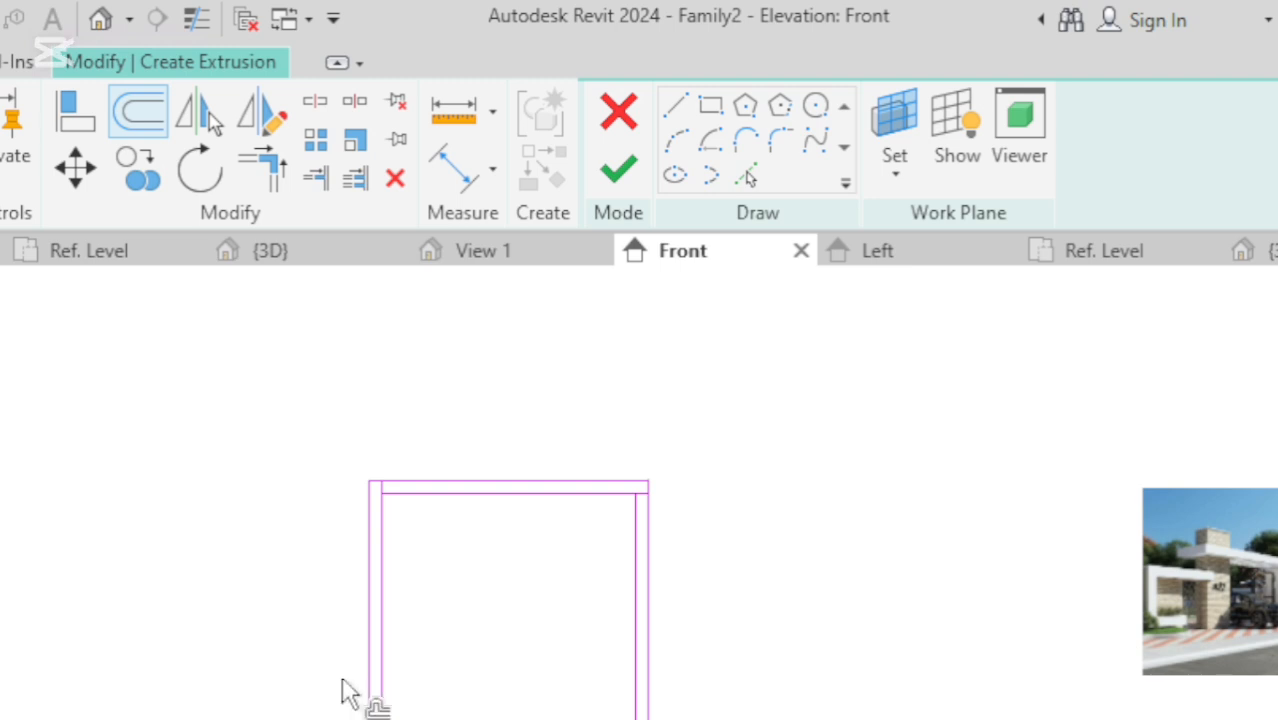
pyautogui.click(487, 516)
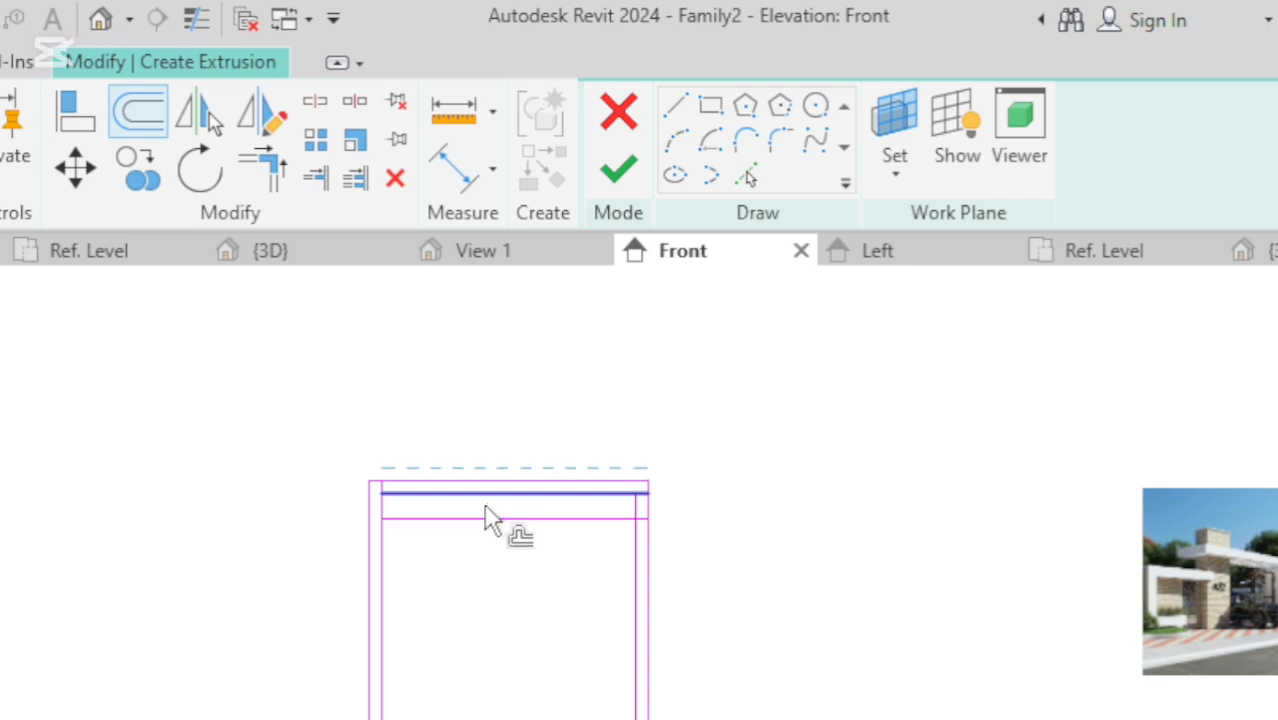
pyautogui.click(393, 625)
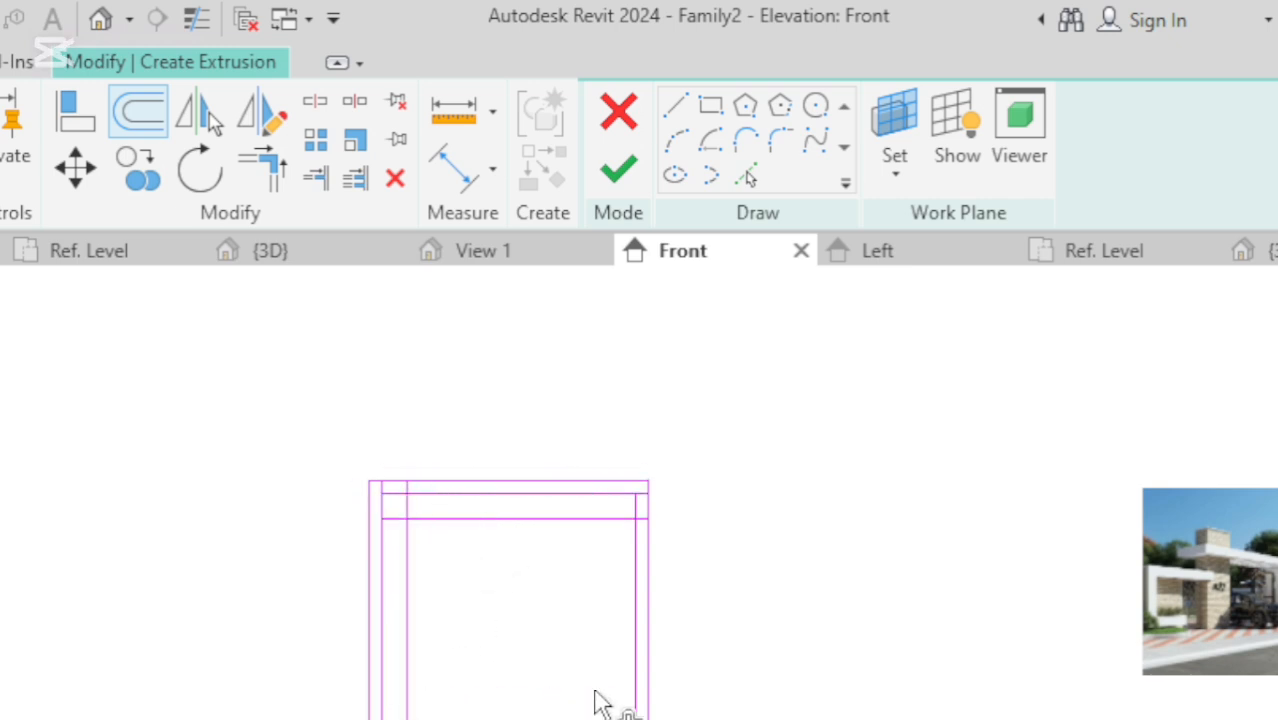
pyautogui.click(637, 688)
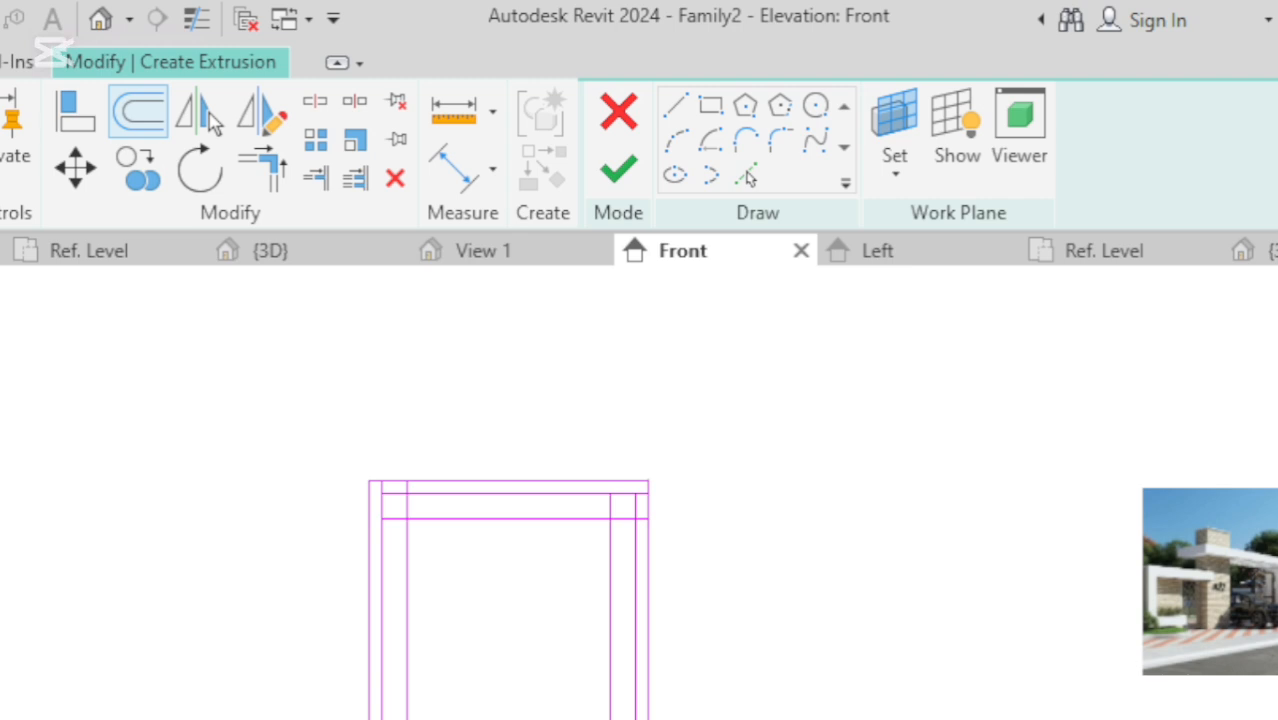
# Offset the innermost lines inwards once more at the first, narrower spacing to outline an inner frame.
pyautogui.click(411, 646)
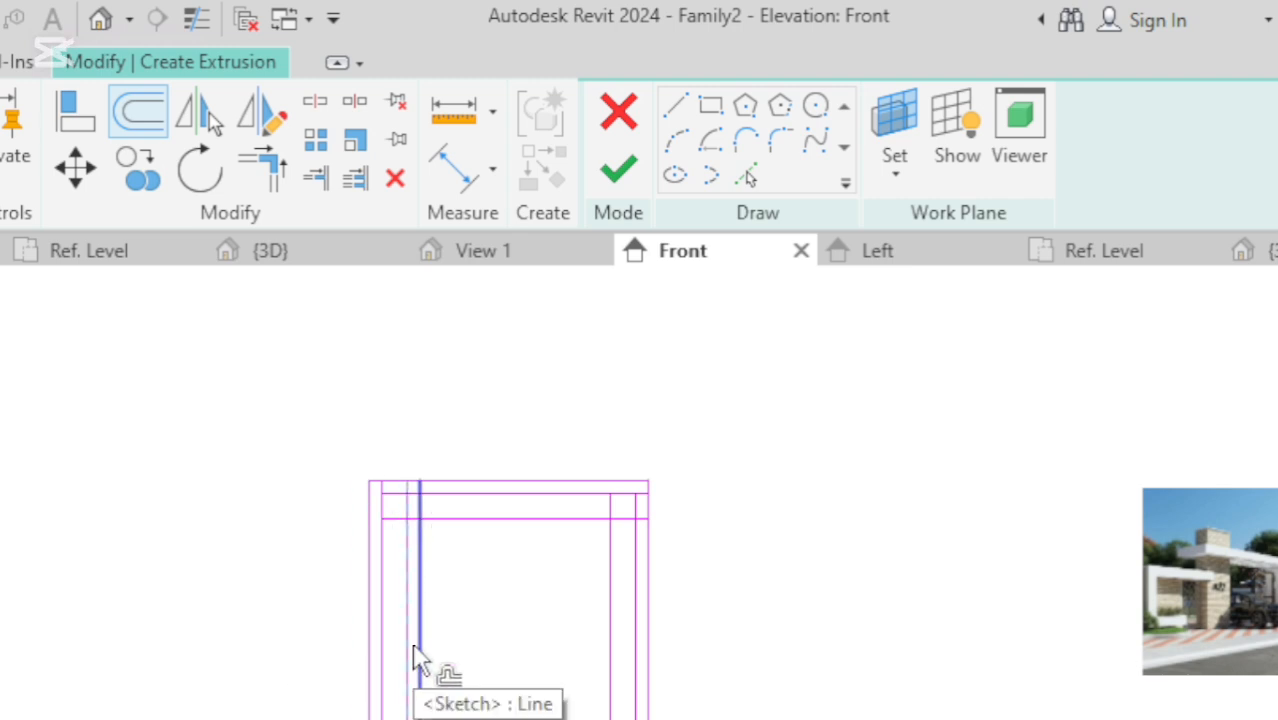
pyautogui.click(476, 546)
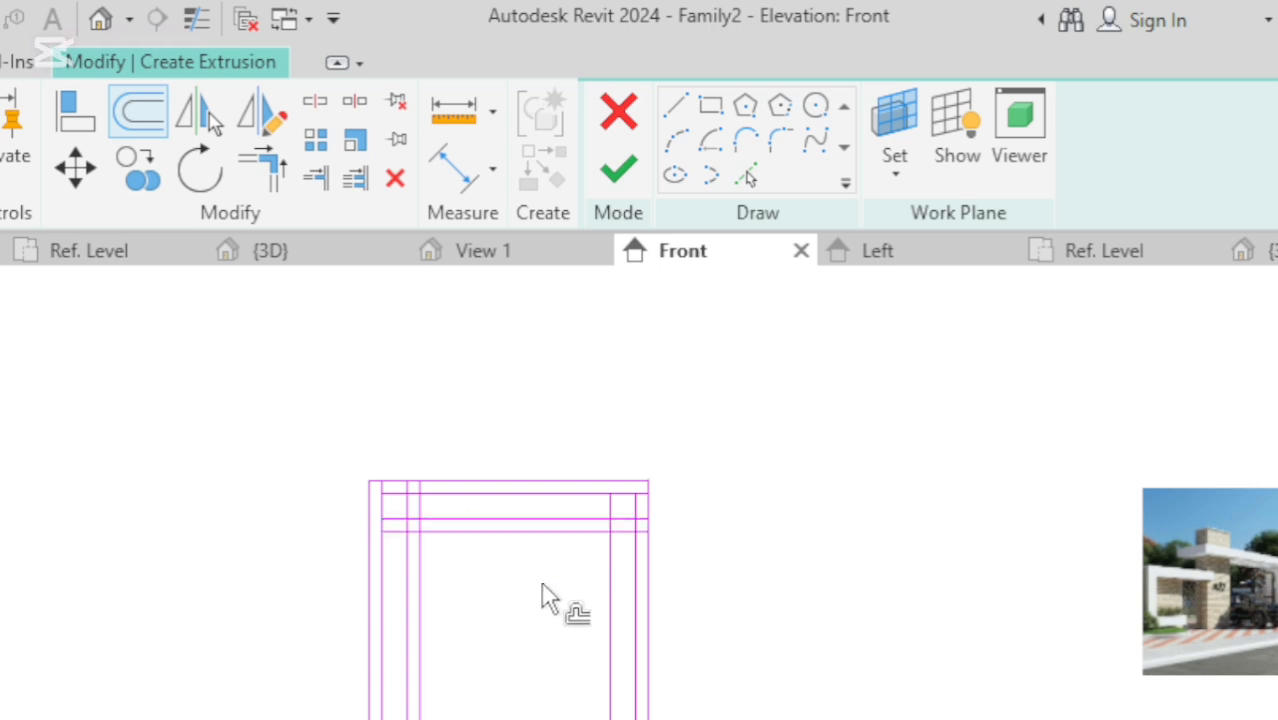
pyautogui.click(592, 638)
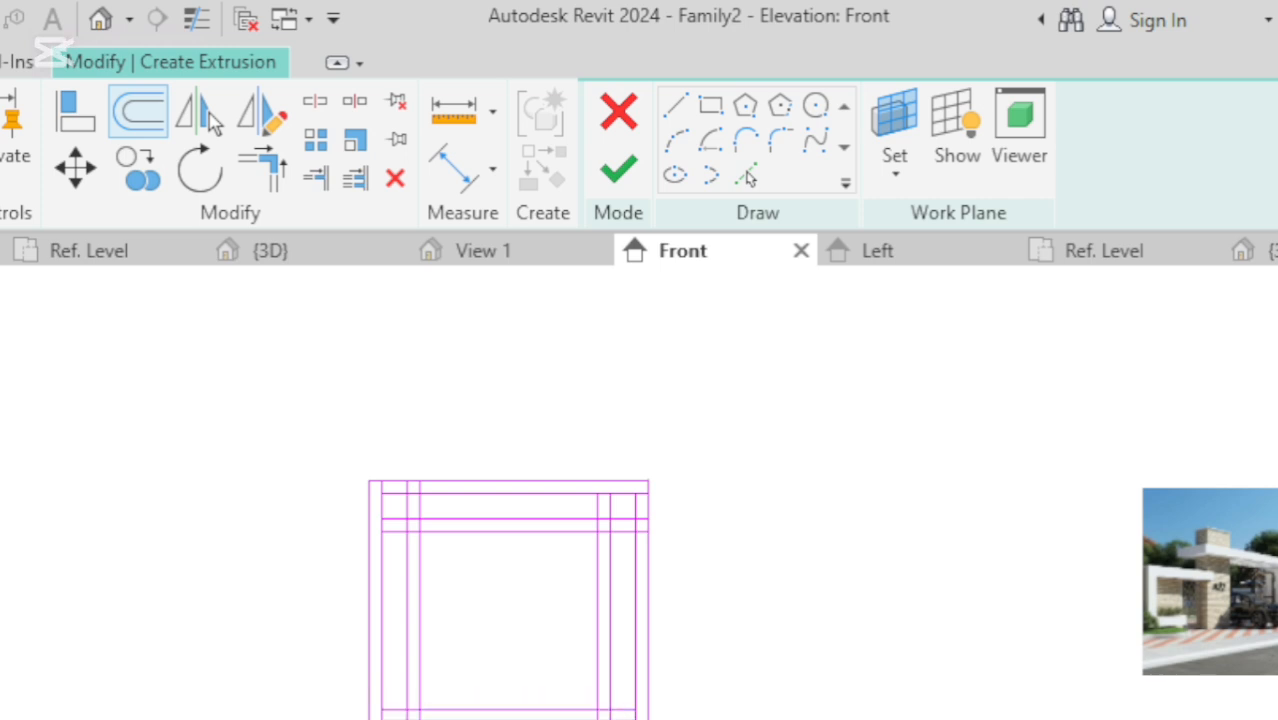
pyautogui.click(543, 515)
# Trim the lines just inside the outer rectangle to corners so they form the outer gate frame's inner boundary.
pyautogui.click(274, 172)
pyautogui.scroll(2, 372, 510)
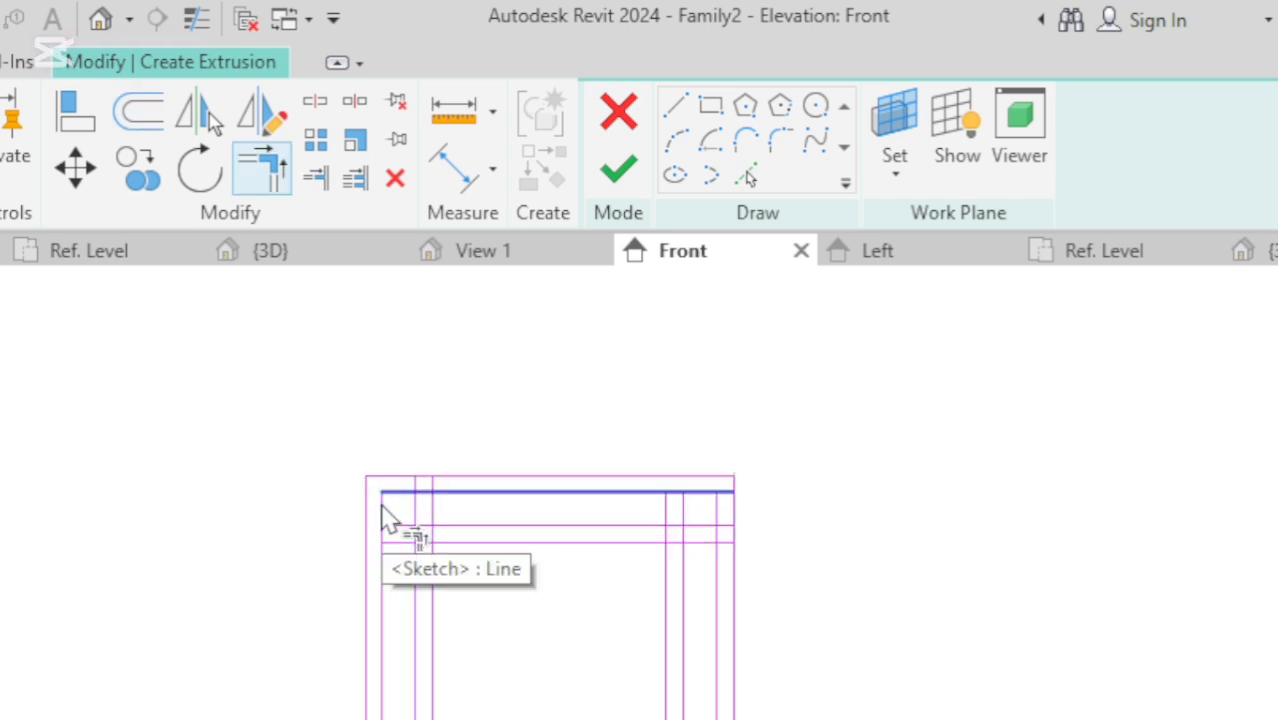
pyautogui.click(668, 494)
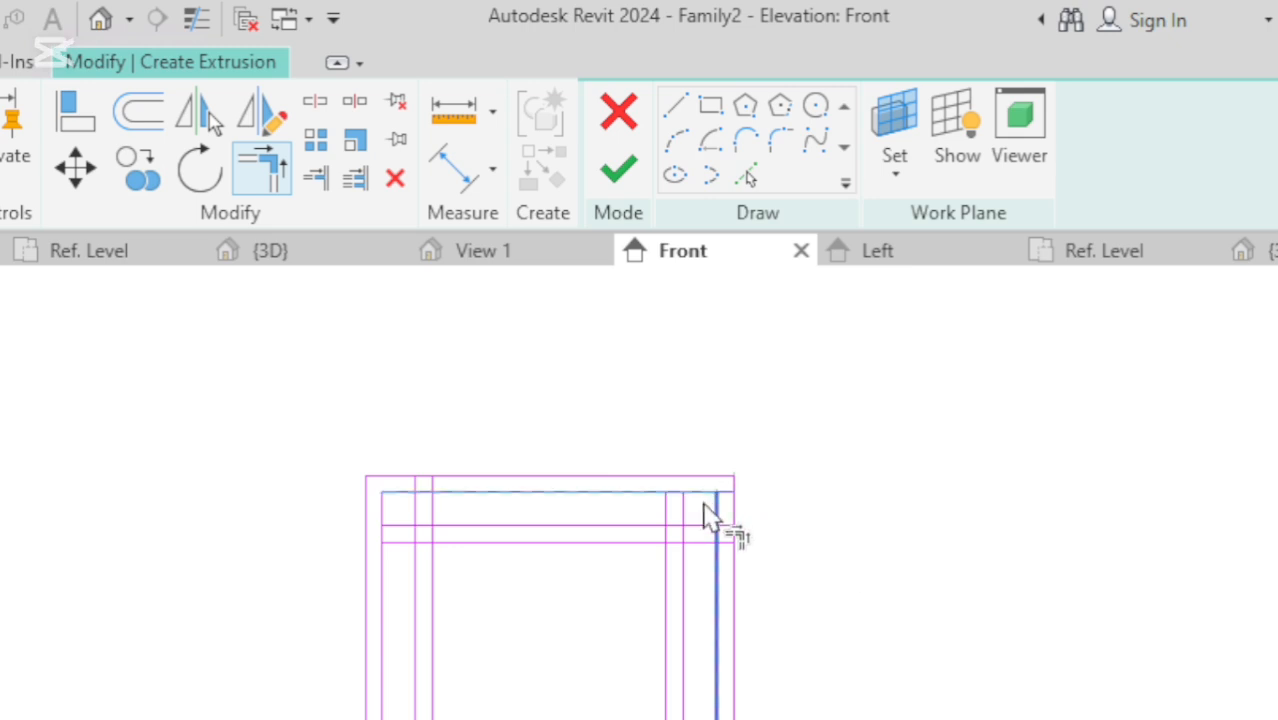
pyautogui.click(714, 512)
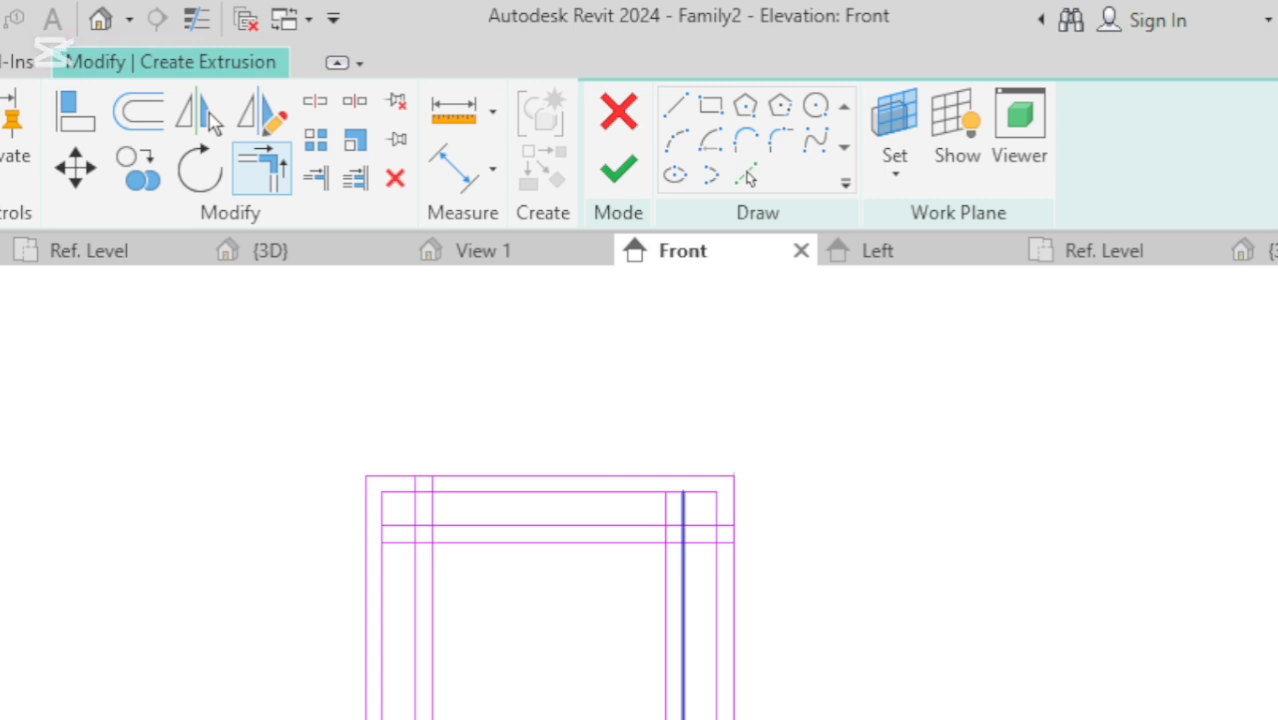
pyautogui.scroll(3, 690, 700)
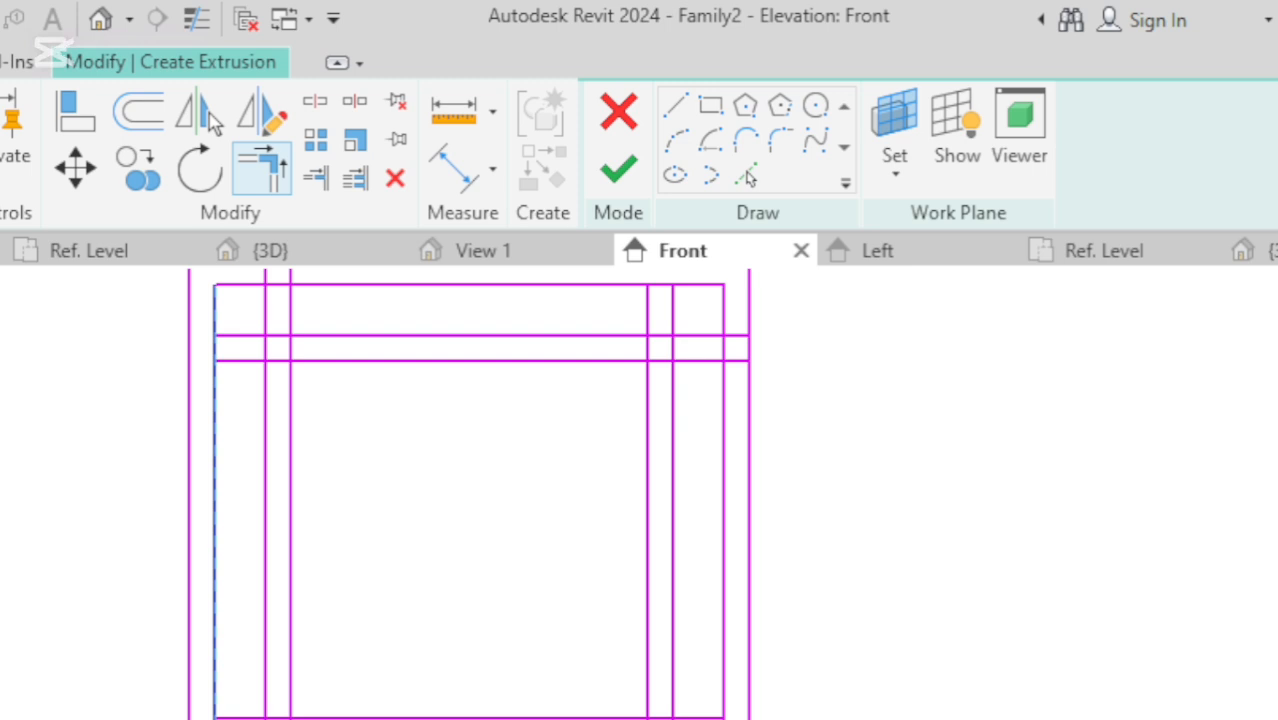
pyautogui.scroll(2, 221, 715)
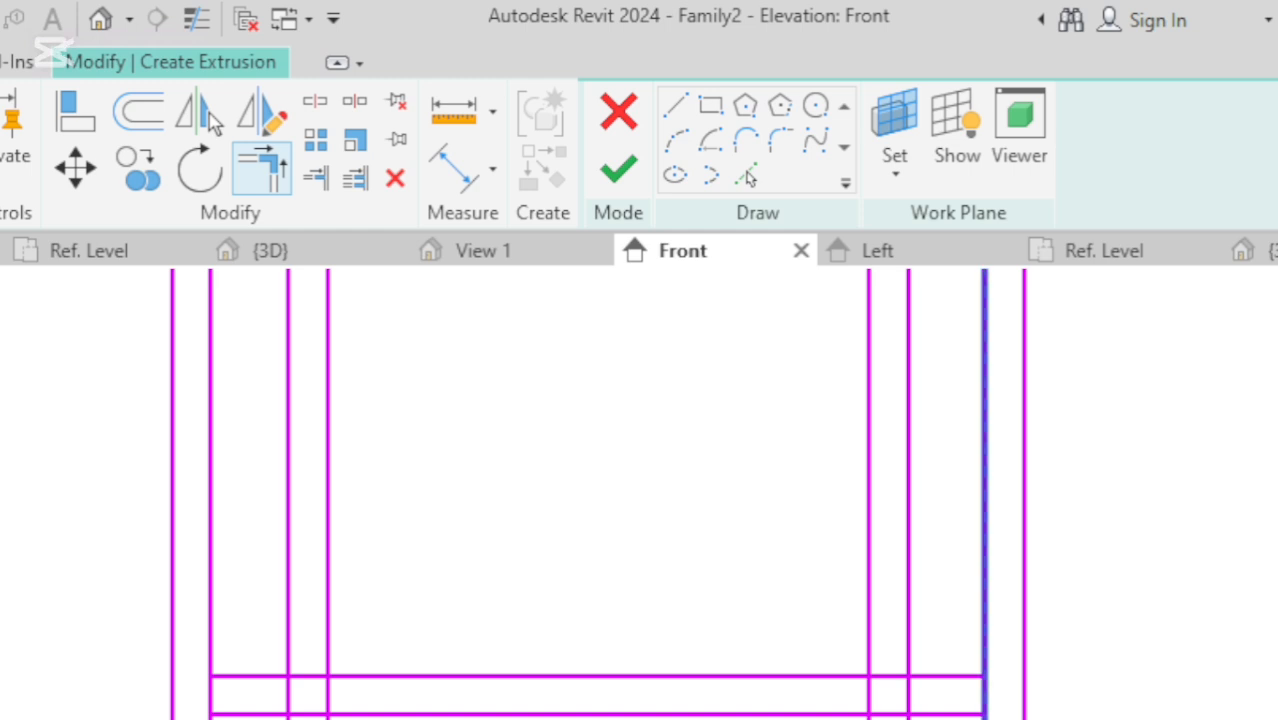
pyautogui.scroll(-3, 833, 710)
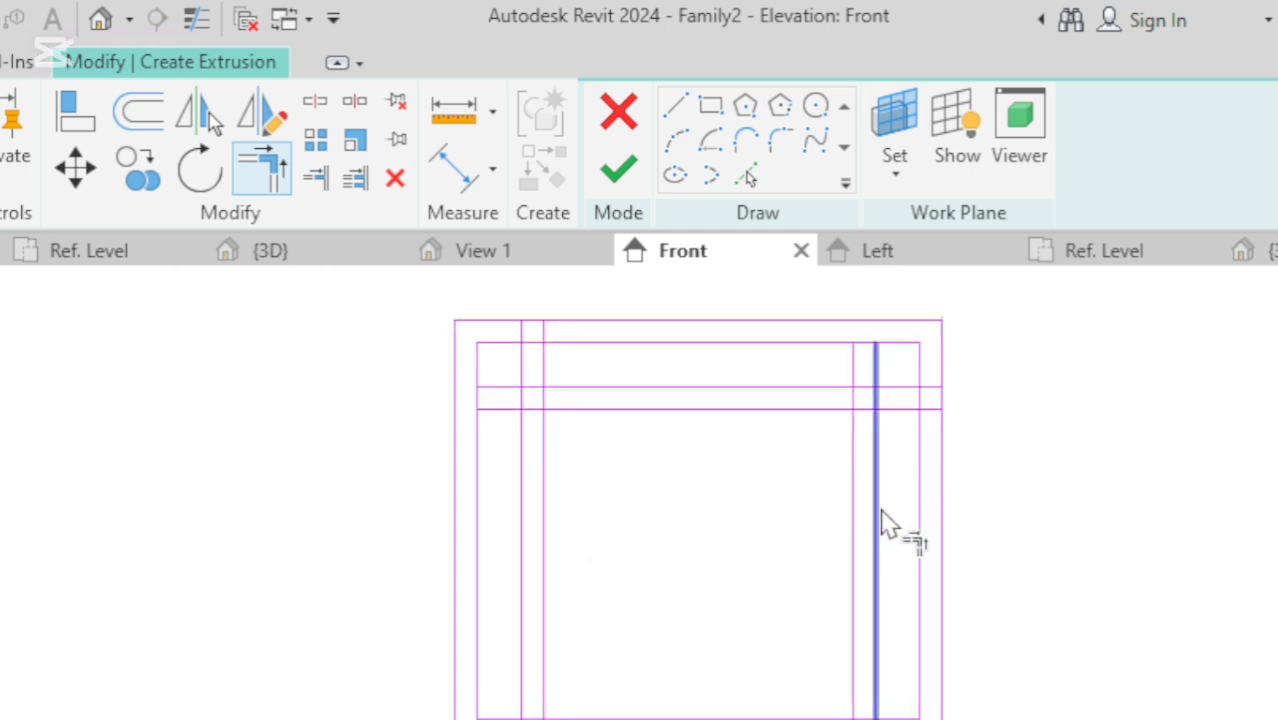
# Trim the two innermost outlines into square corners at their upper right and upper left to shape the inner frame.
pyautogui.scroll(1, 895, 395)
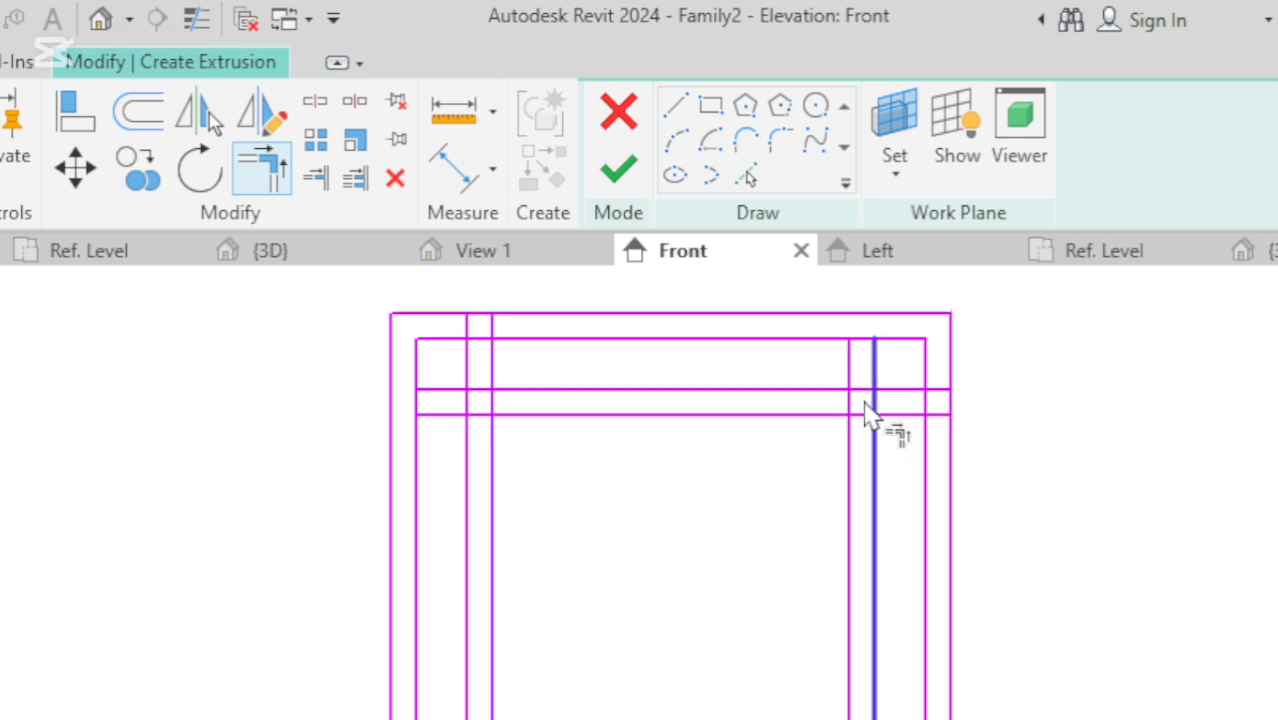
pyautogui.scroll(3, 880, 375)
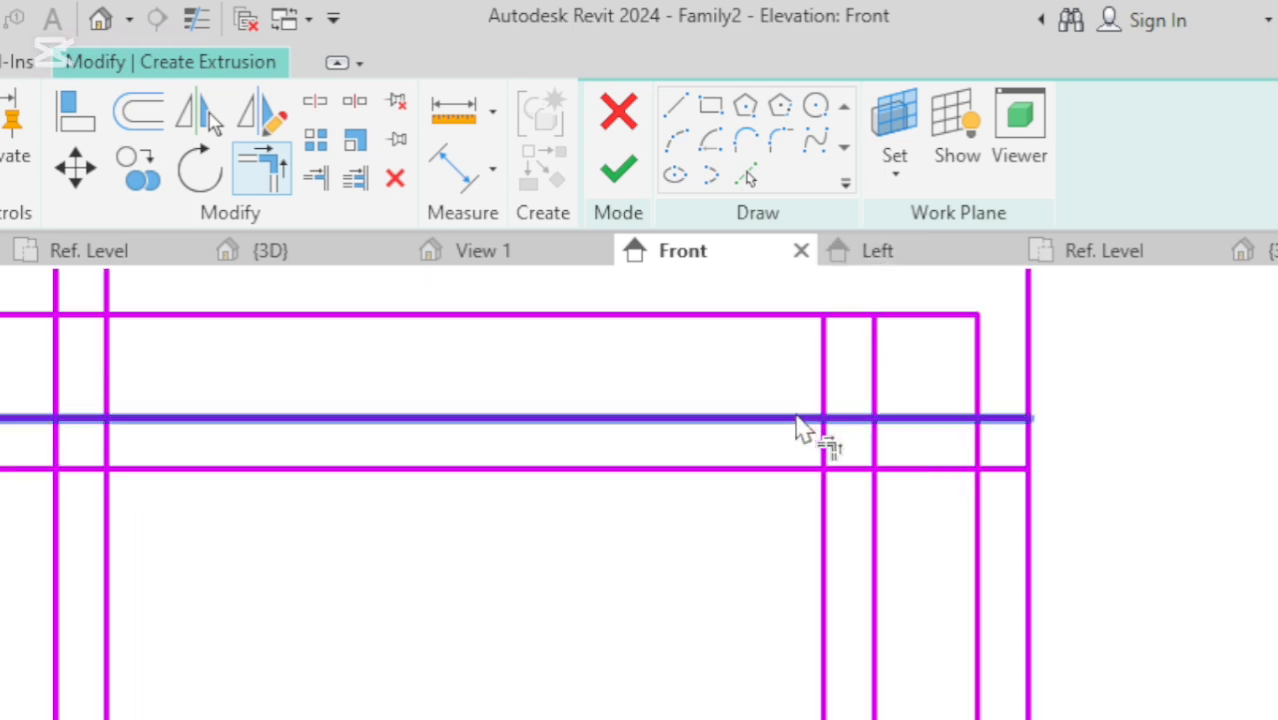
pyautogui.click(810, 419)
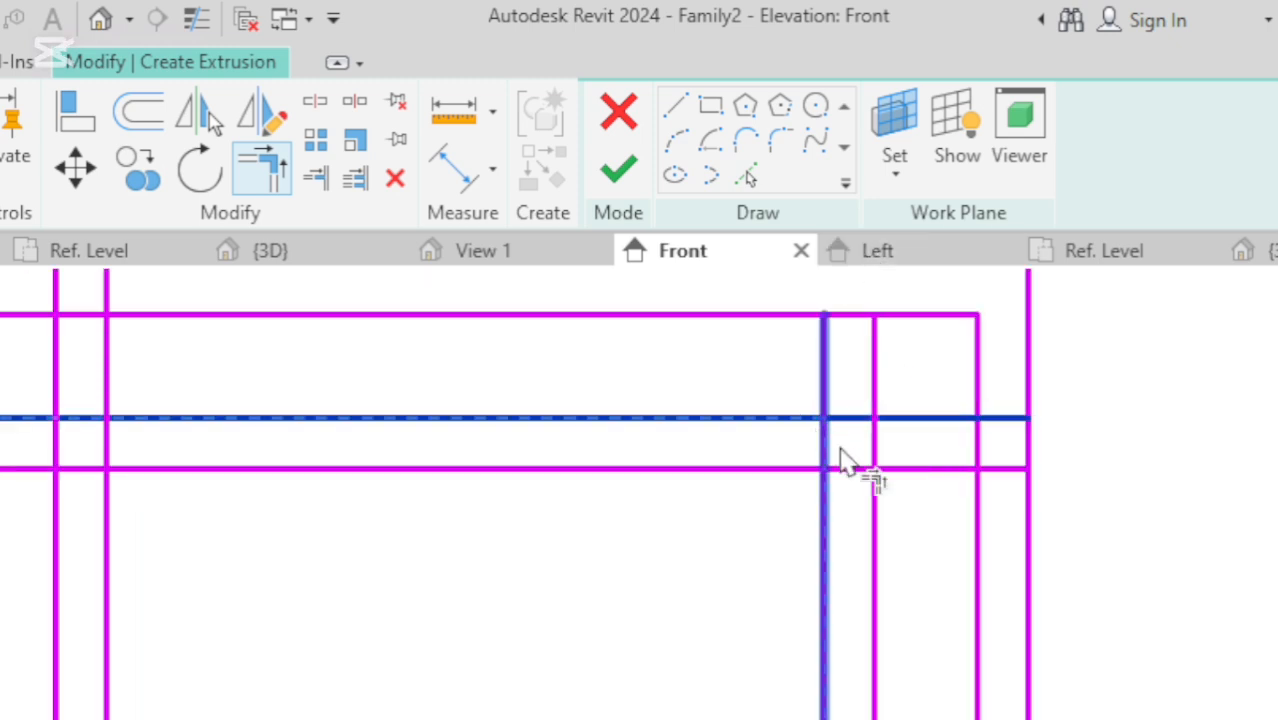
pyautogui.click(877, 528)
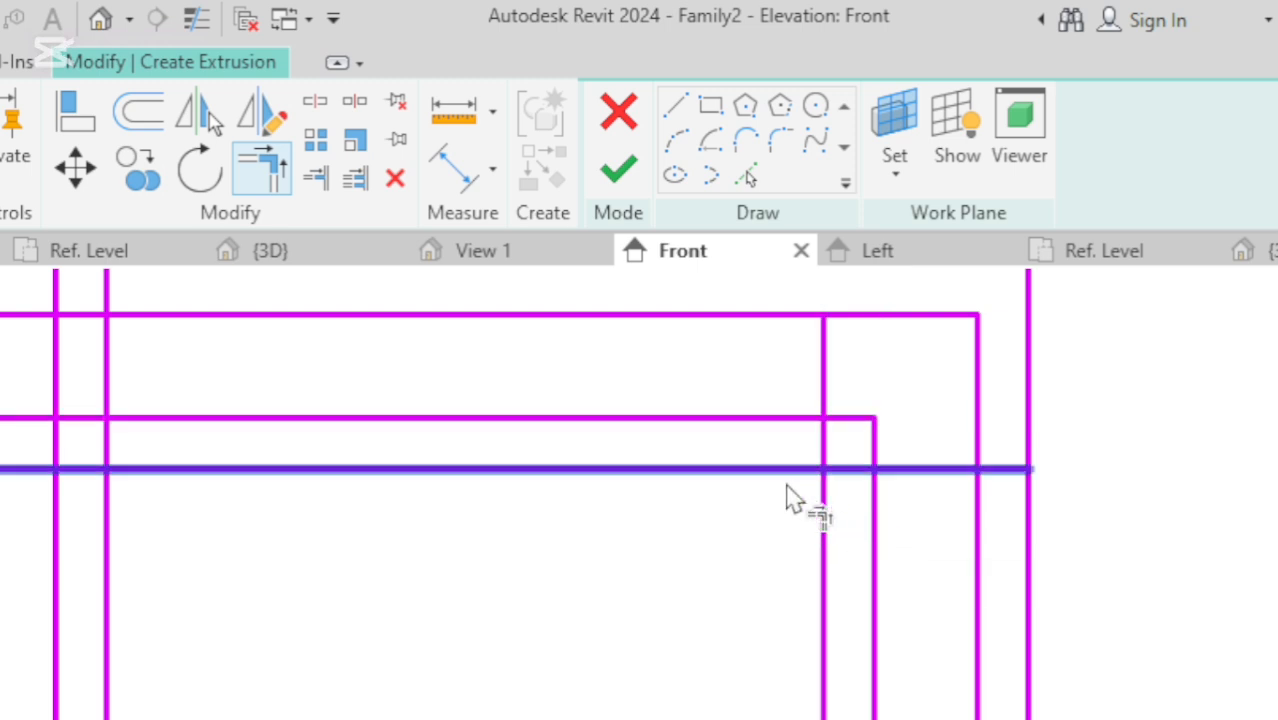
pyautogui.click(745, 468)
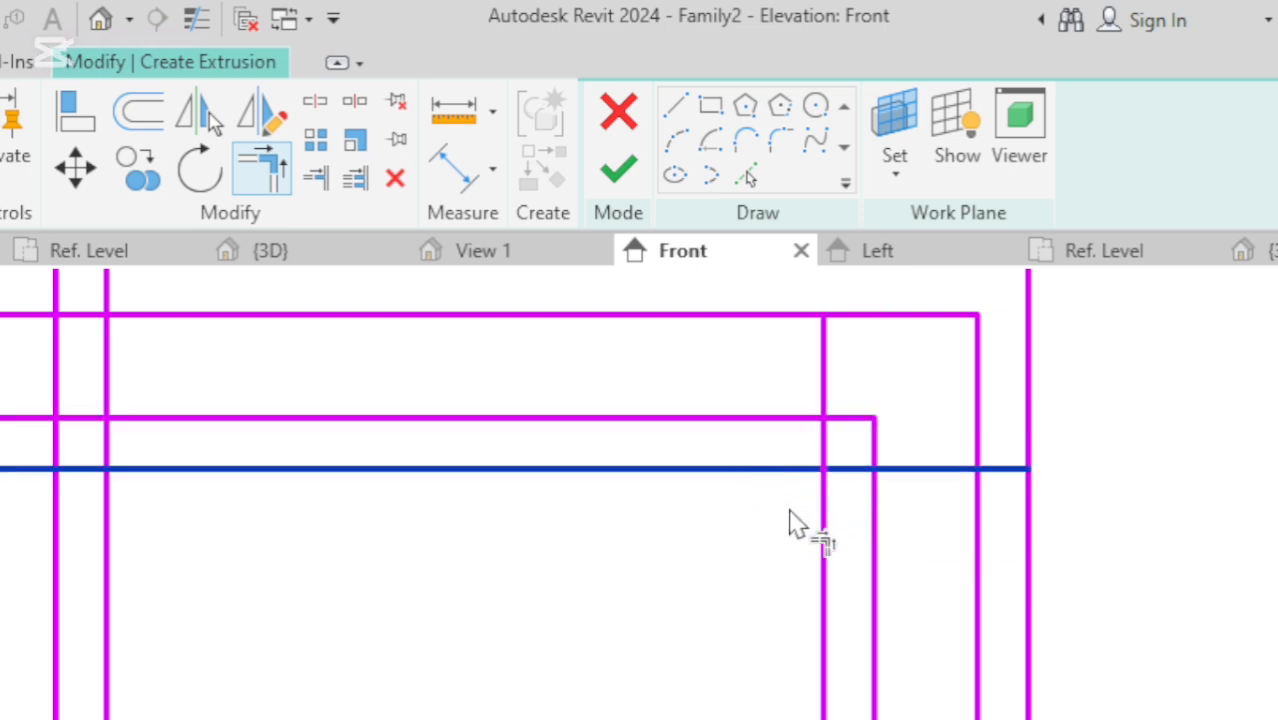
pyautogui.click(824, 578)
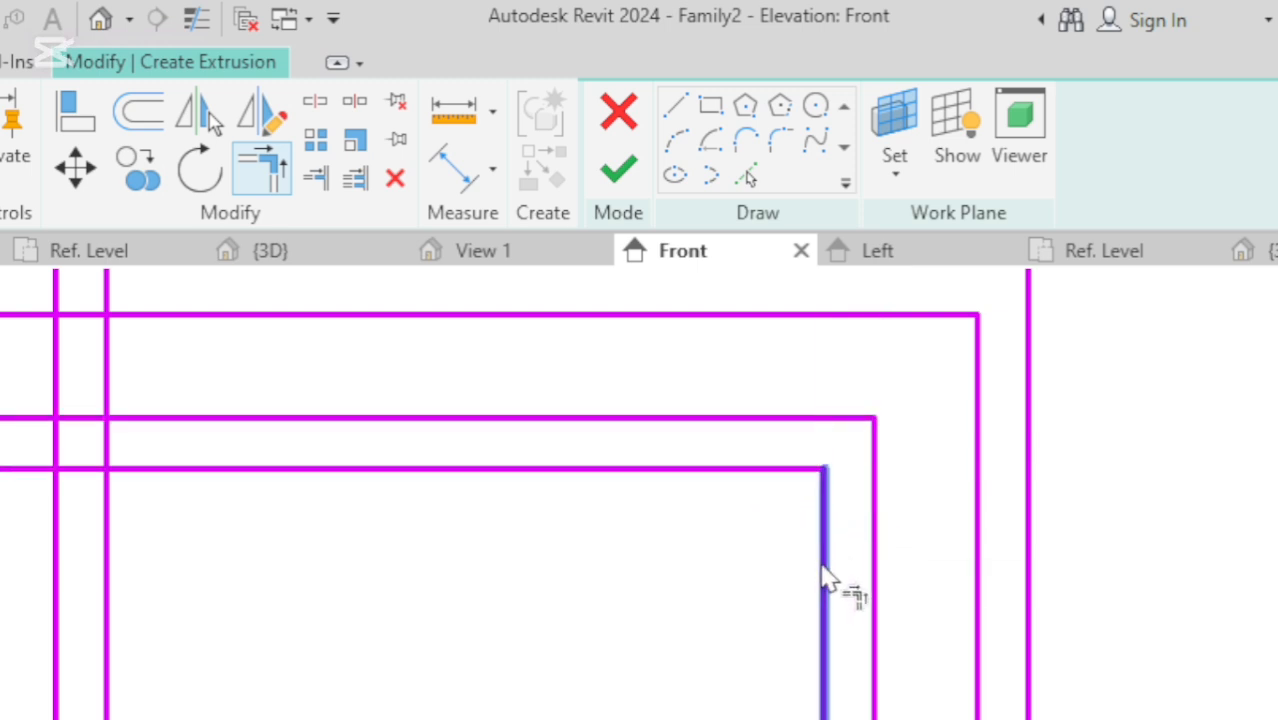
pyautogui.click(156, 419)
pyautogui.click(54, 594)
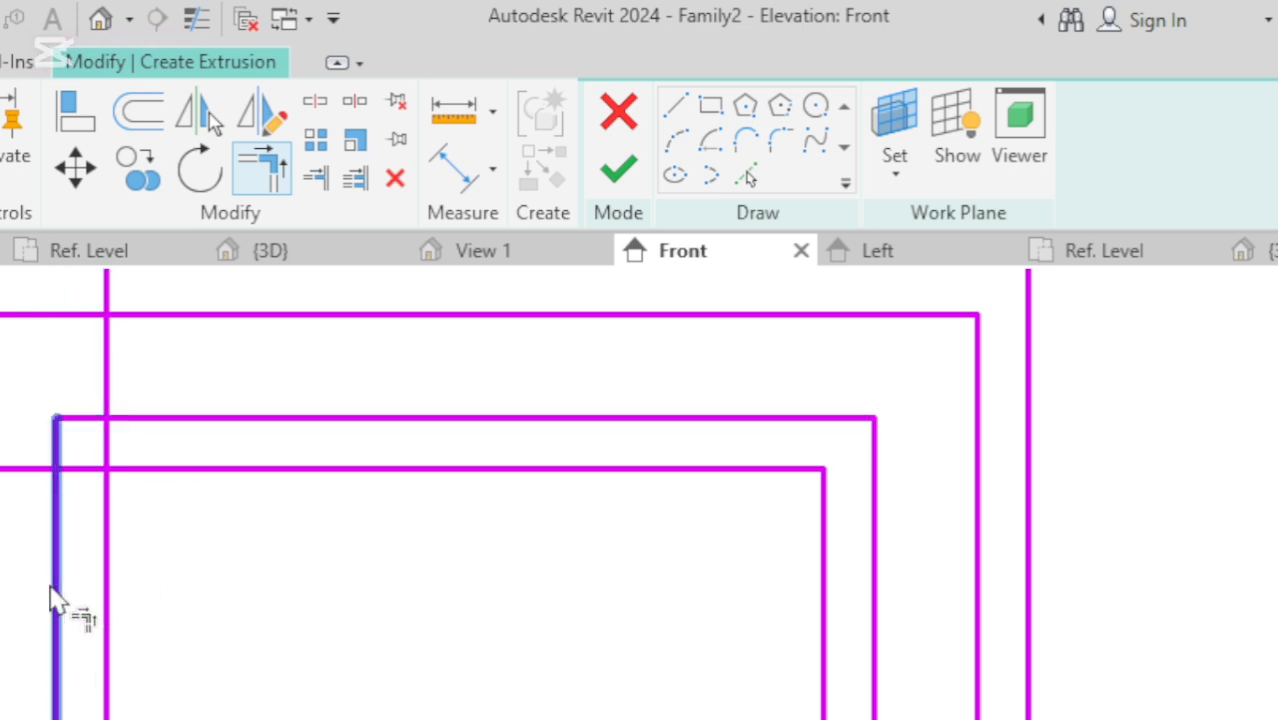
pyautogui.click(103, 620)
pyautogui.click(172, 470)
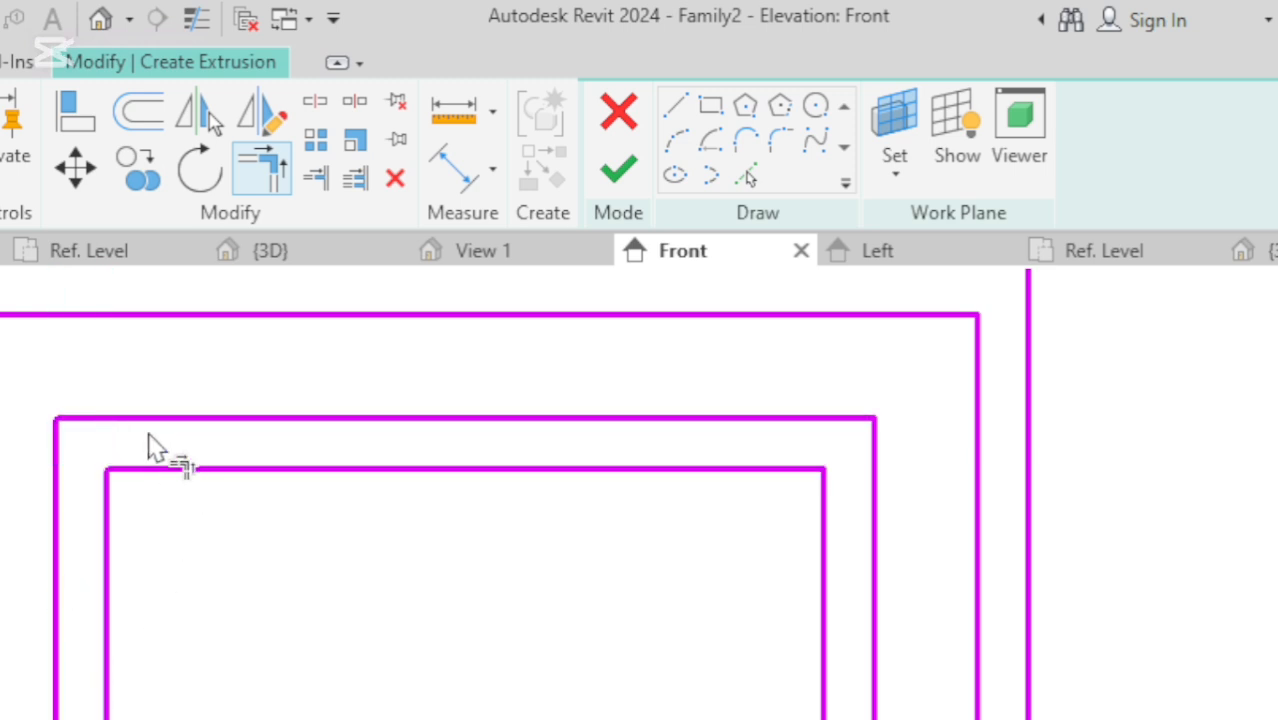
# Trim the inner frame's remaining lines at the lower corners, finish the extrusion sketch and clear the selection.
pyautogui.scroll(-2, 142, 418)
pyautogui.scroll(-2, 140, 418)
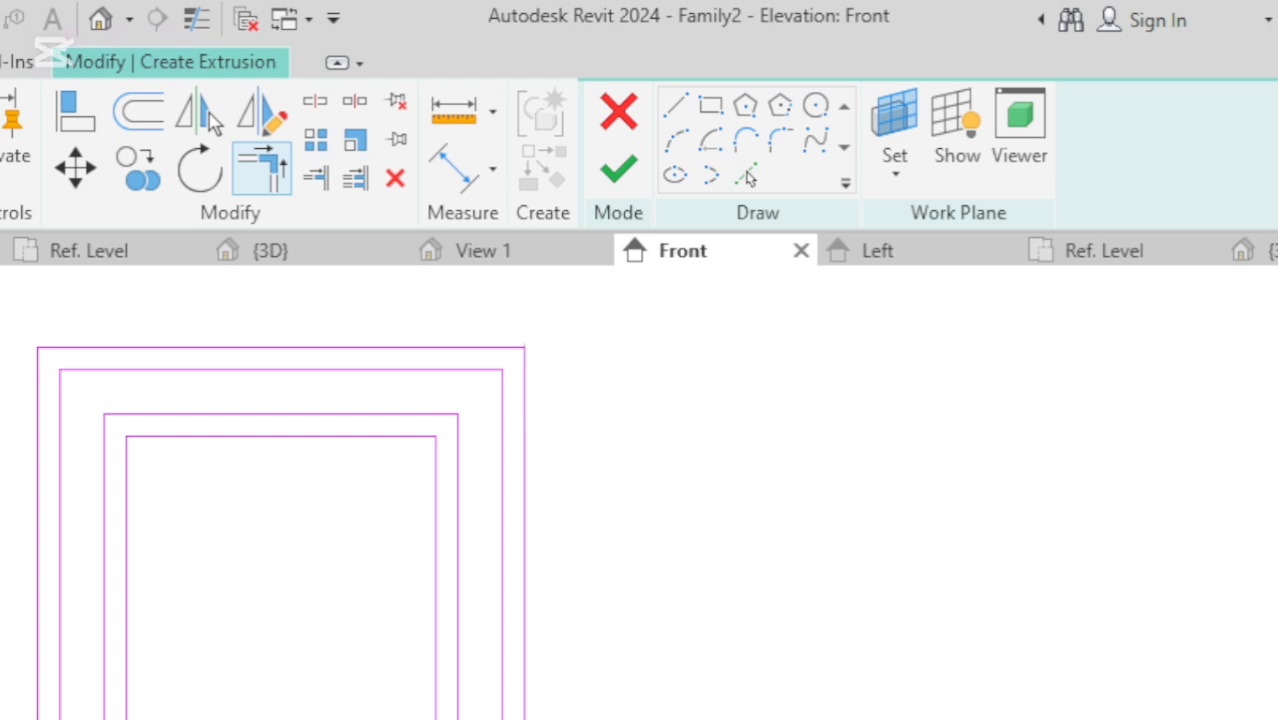
pyautogui.scroll(1, 125, 700)
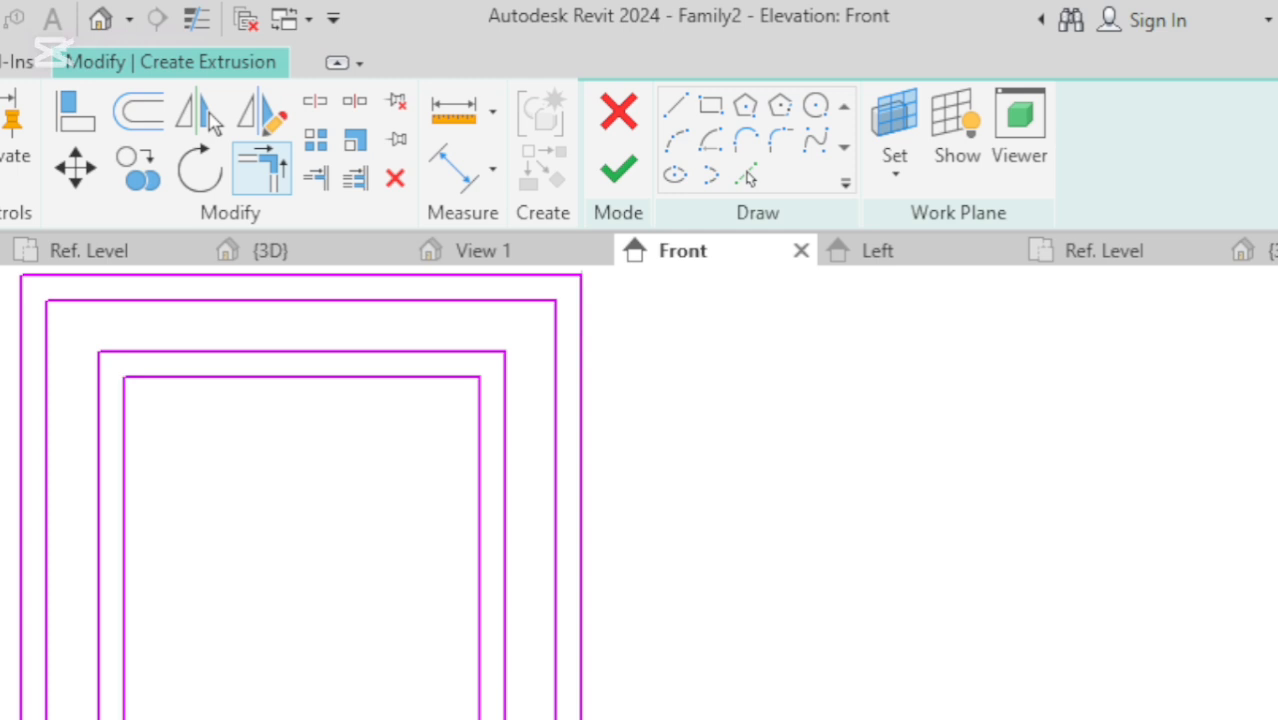
pyautogui.click(481, 682)
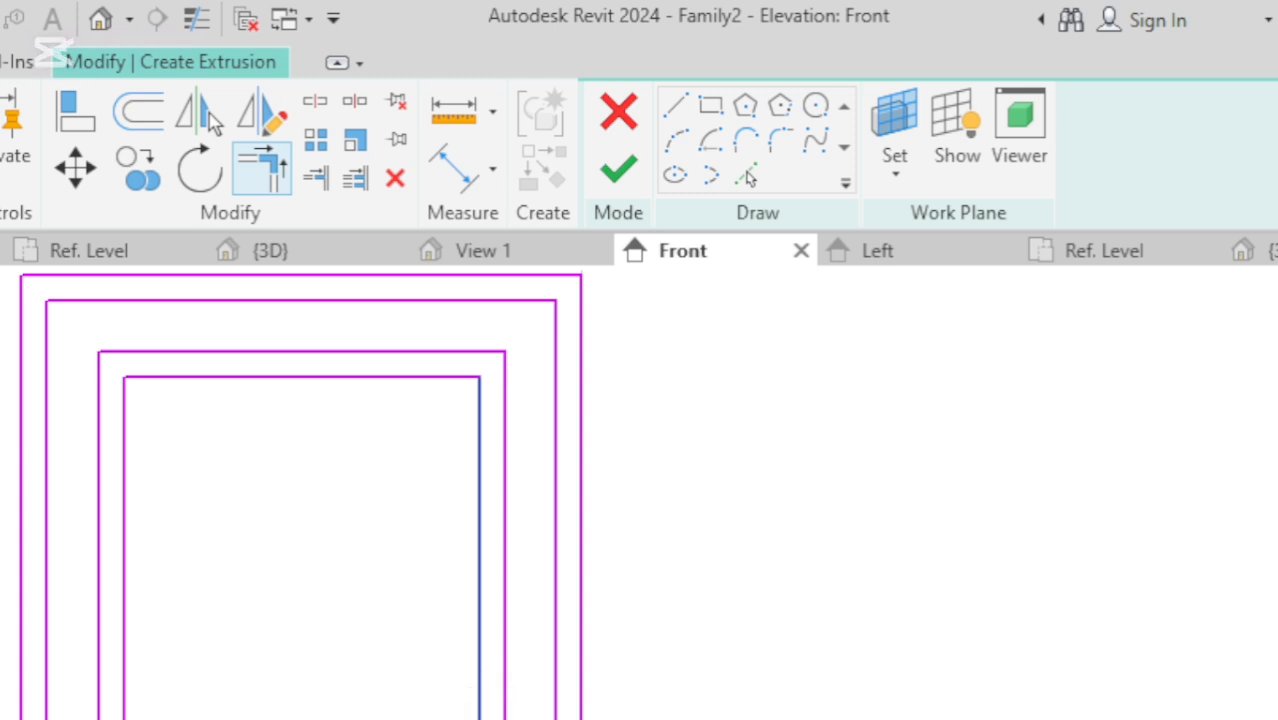
pyautogui.scroll(-3, 480, 680)
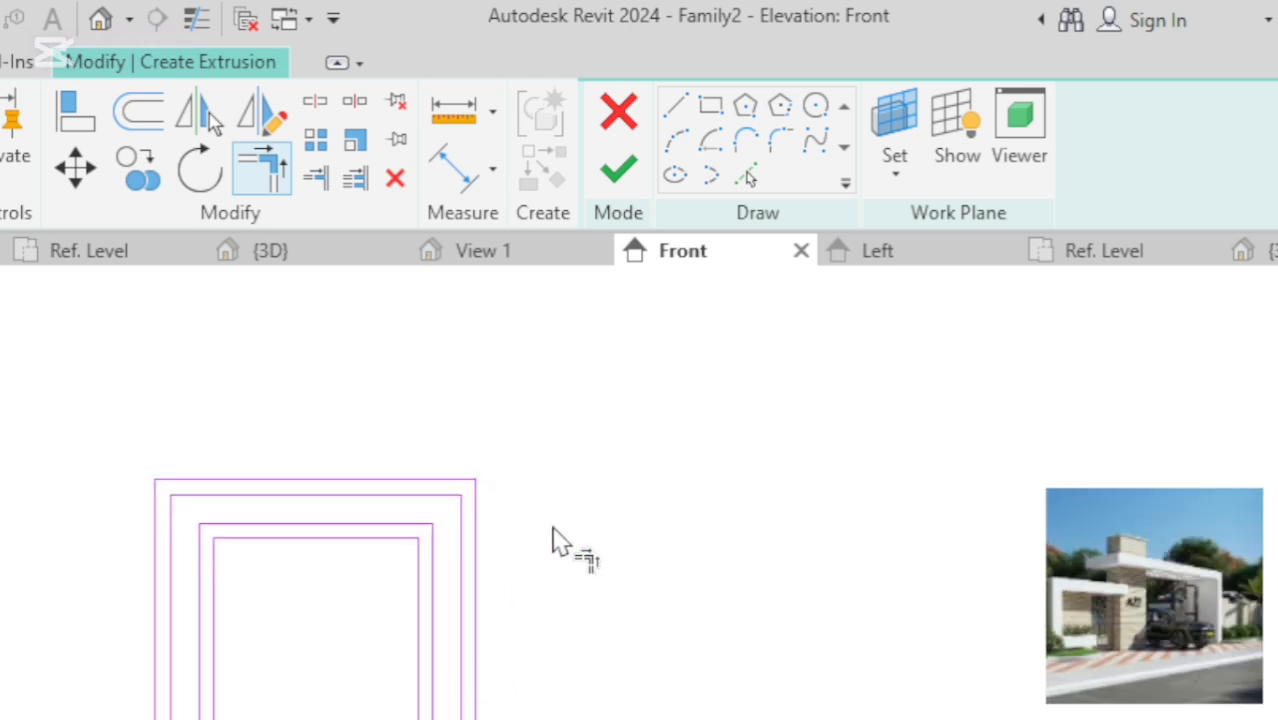
pyautogui.click(625, 173)
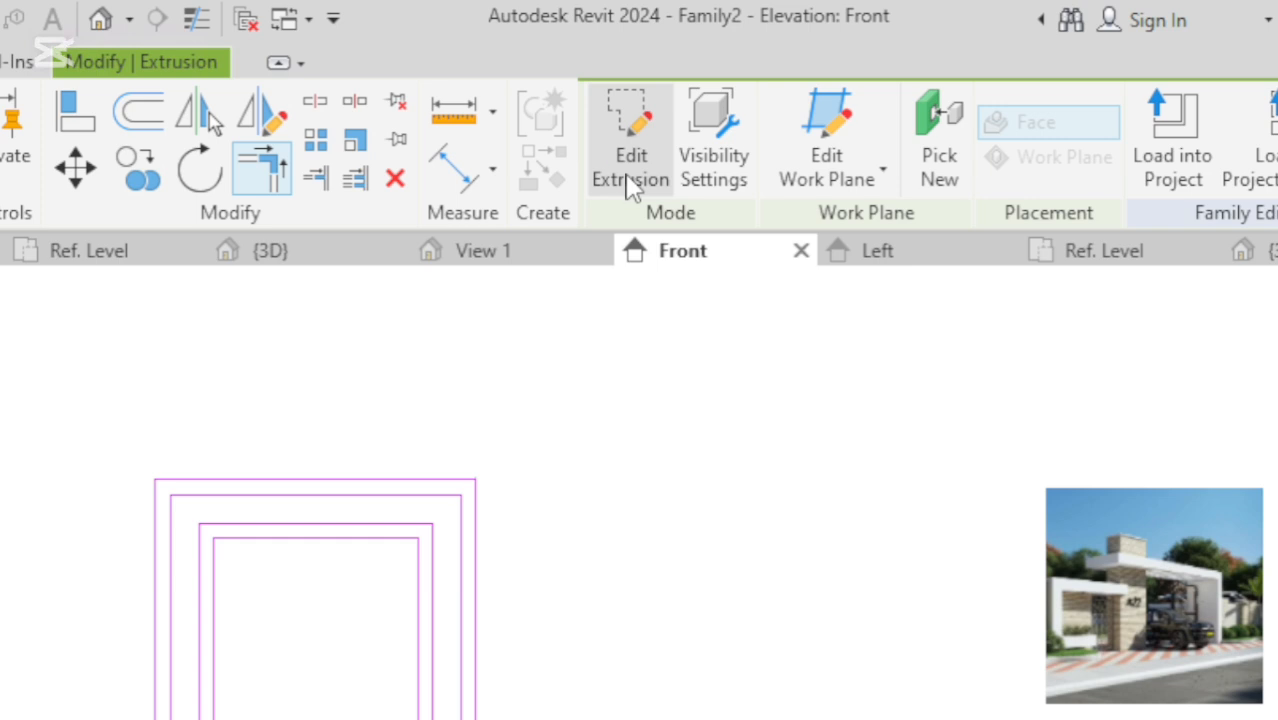
pyautogui.click(590, 608)
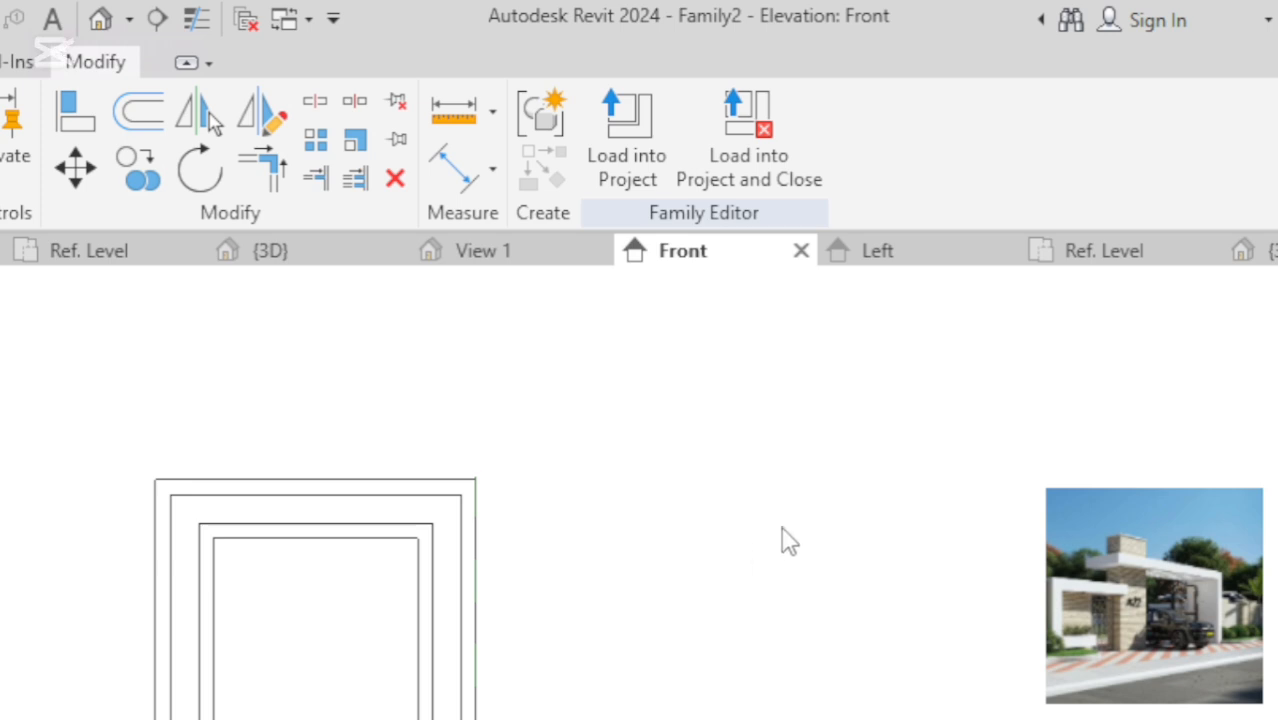
# Try a smaller depth for the gate frame extrusion in the 3D view.
pyautogui.scroll(-2, 780, 540)
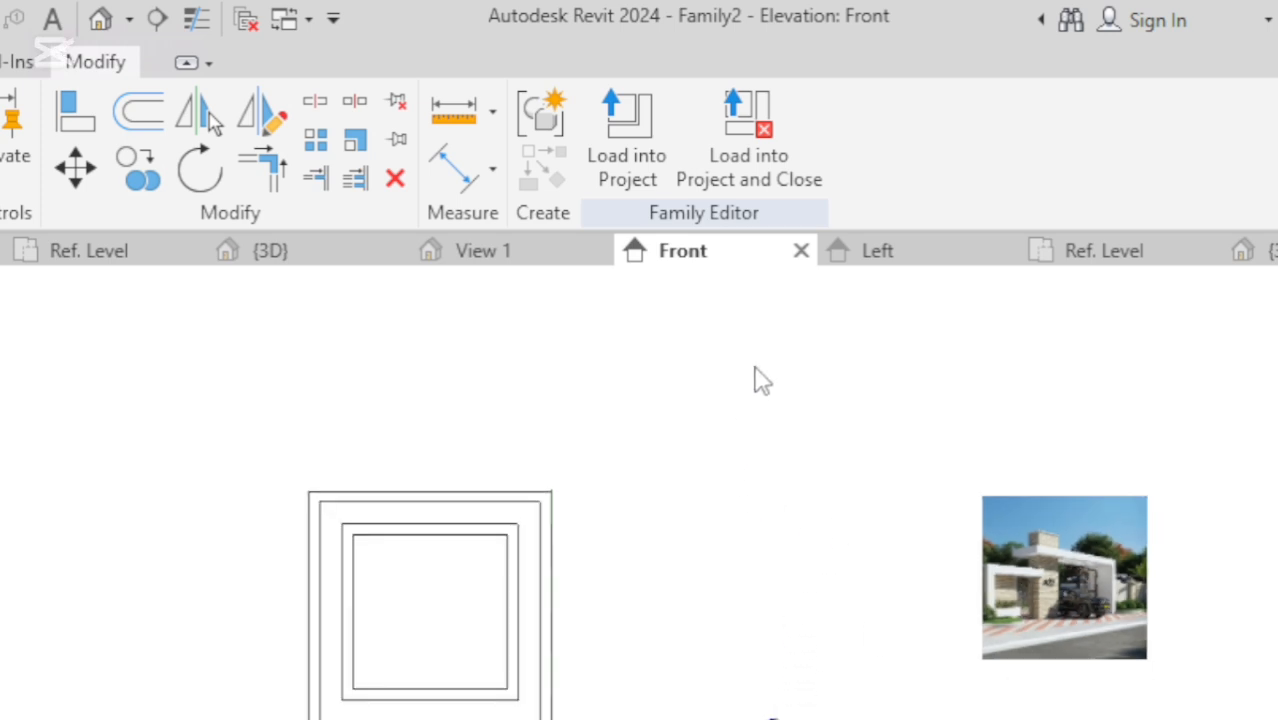
pyautogui.click(1252, 252)
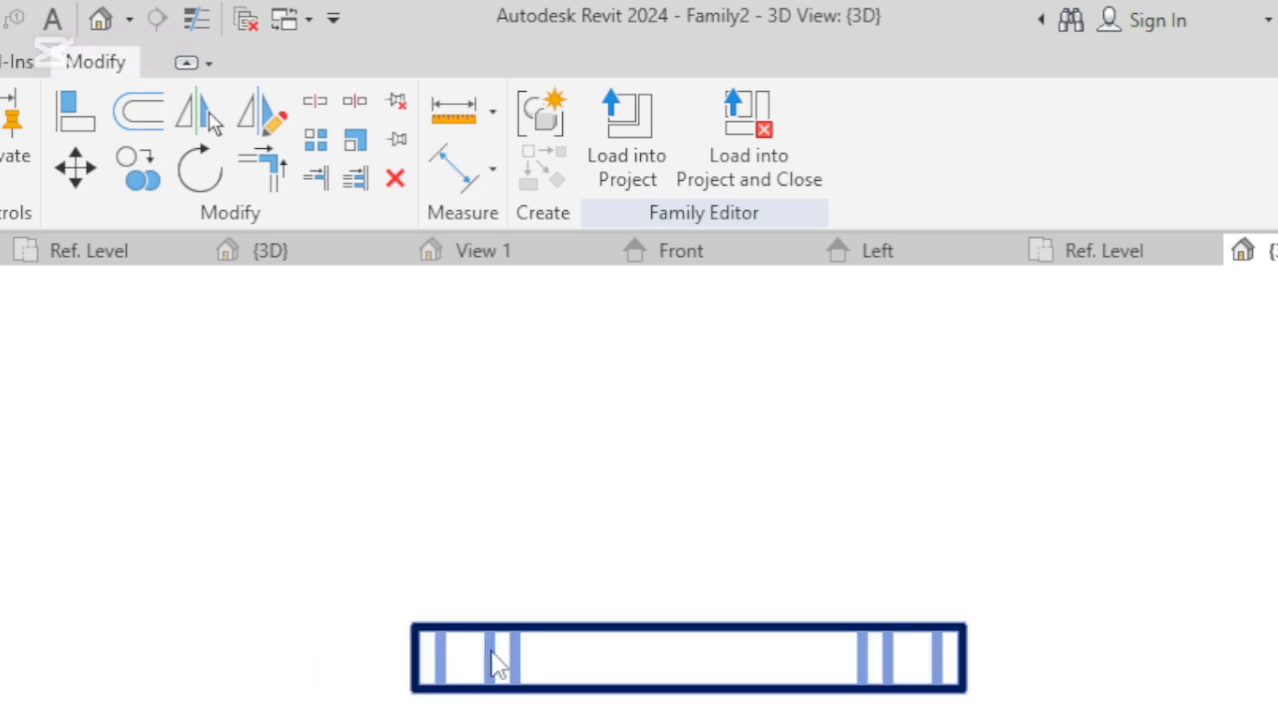
pyautogui.click(639, 681)
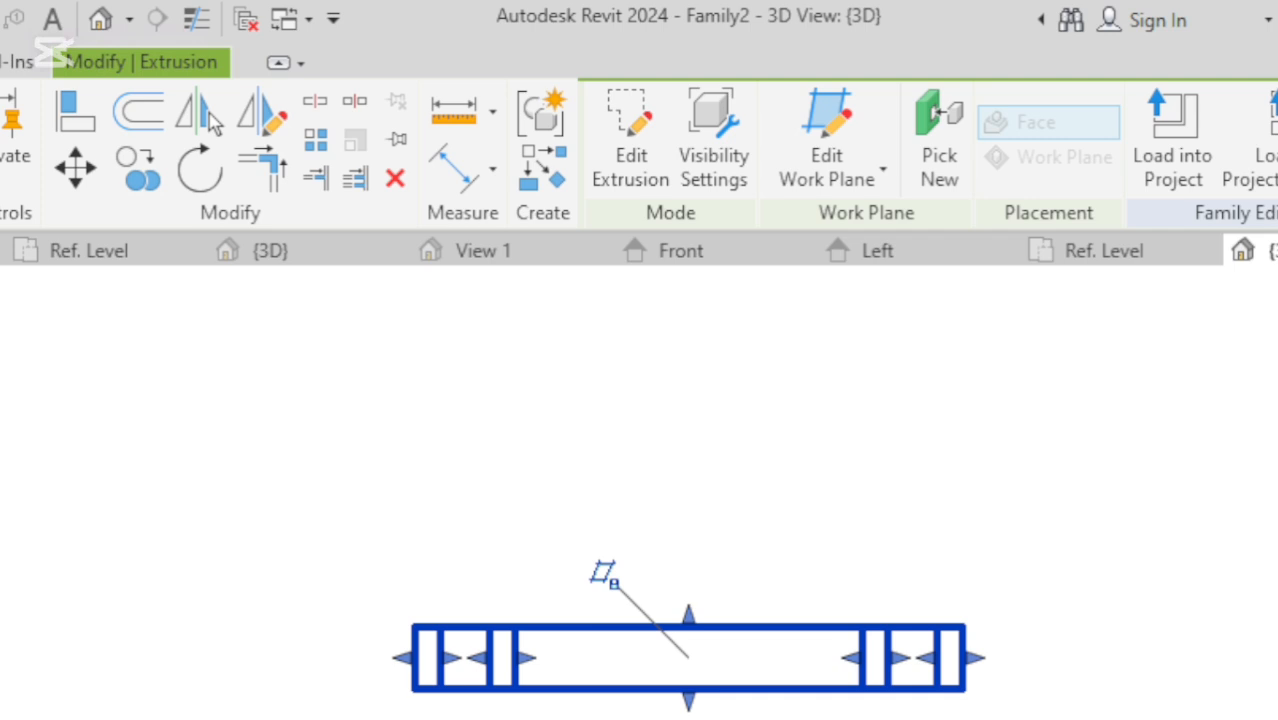
pyautogui.click(42, 638)
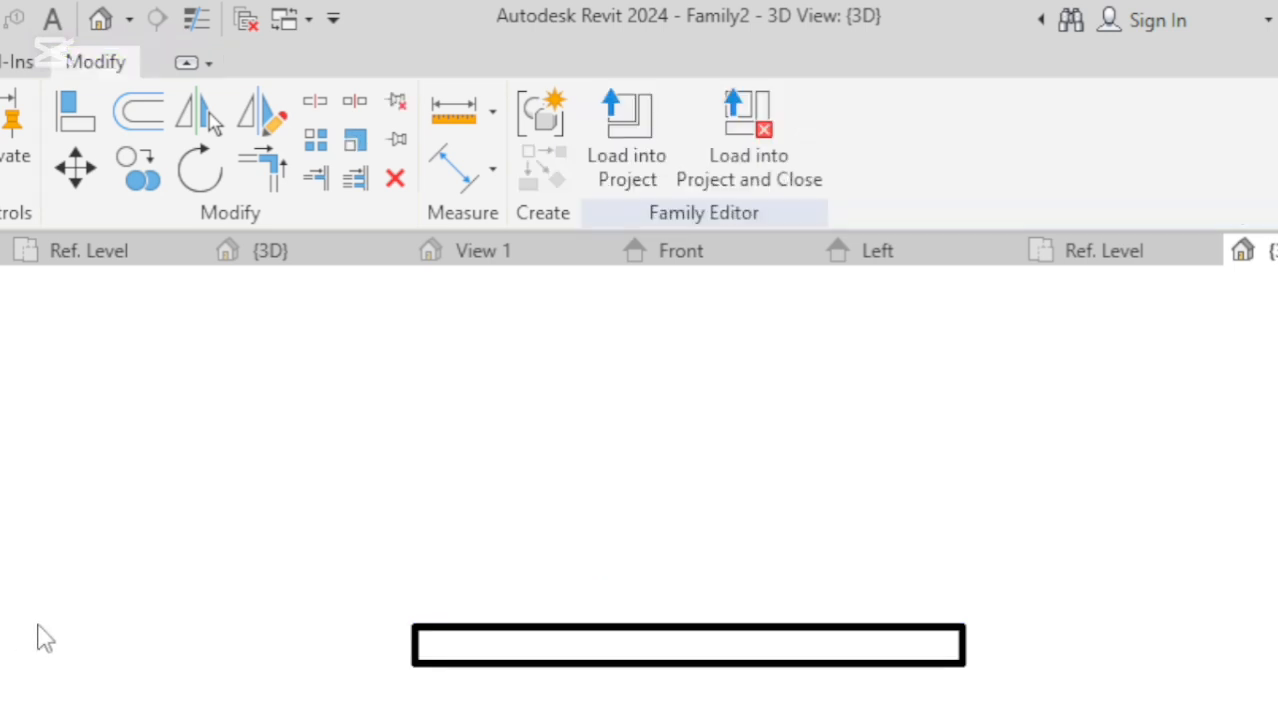
# Try deleting the gate frame extrusion, cancel saving the family, and check the Front elevation.
pyautogui.click(503, 683)
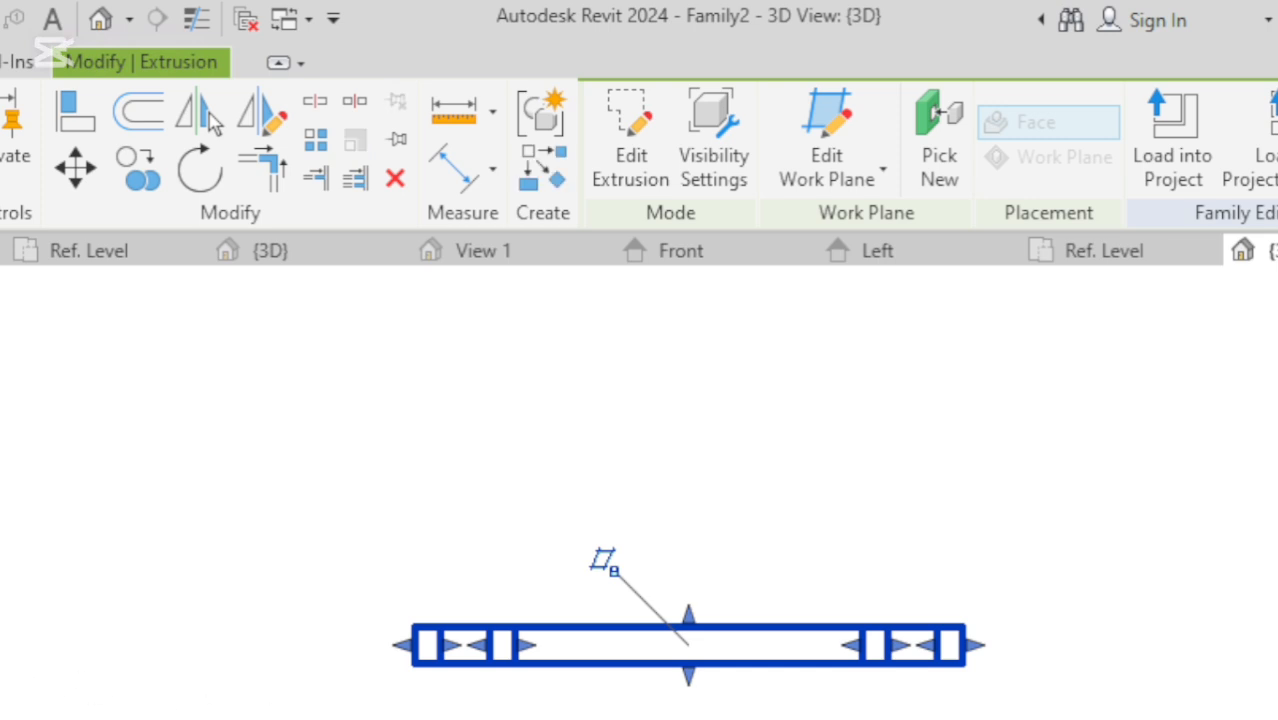
pyautogui.press('Delete')
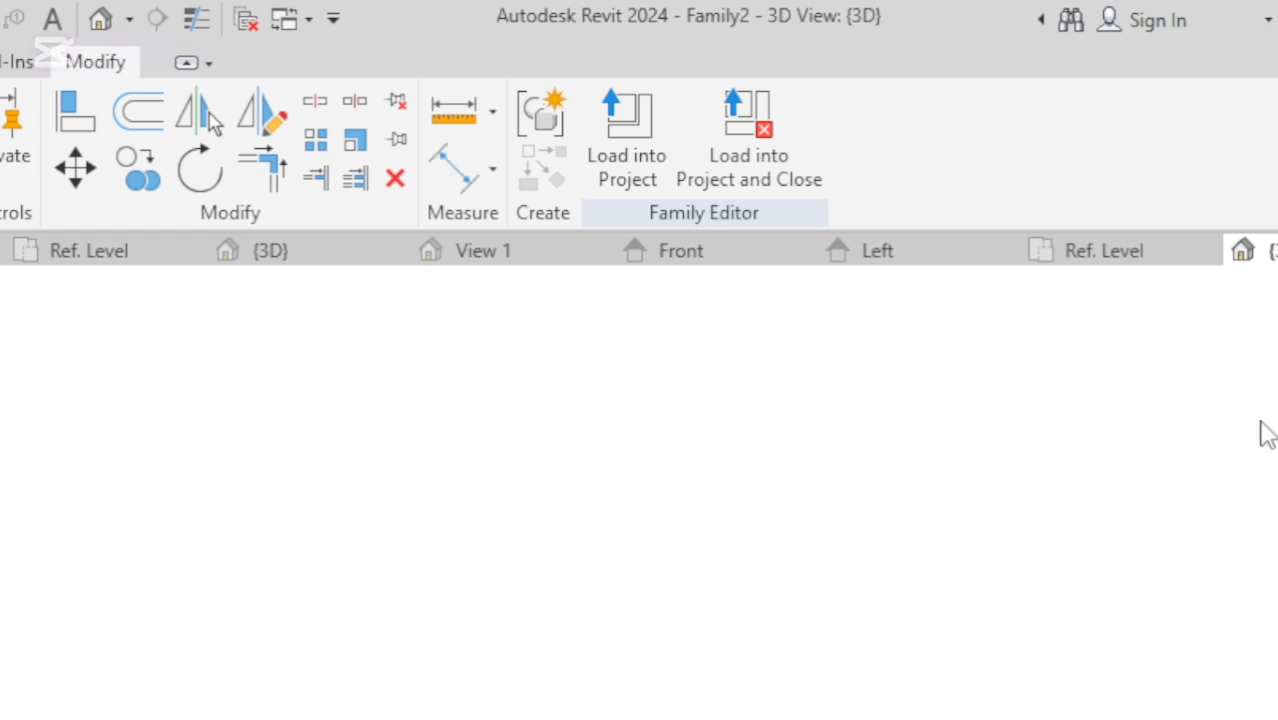
pyautogui.hotkey('ctrl', 's')
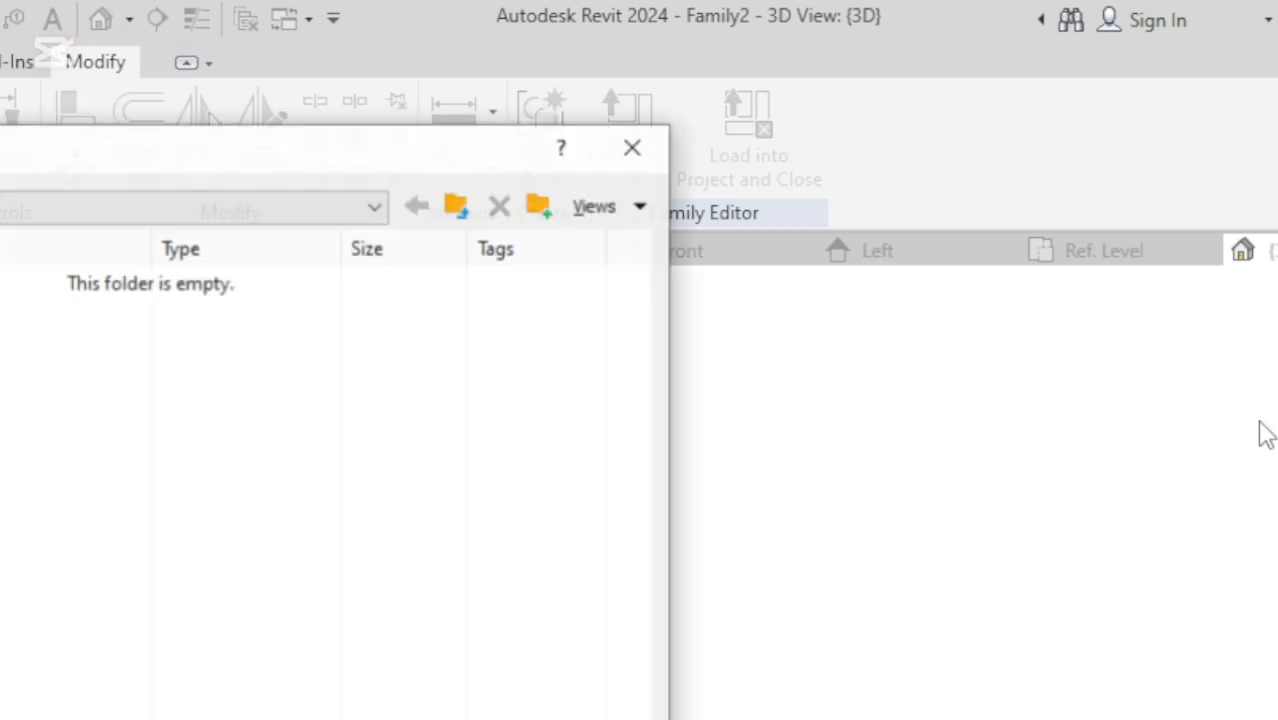
pyautogui.click(641, 160)
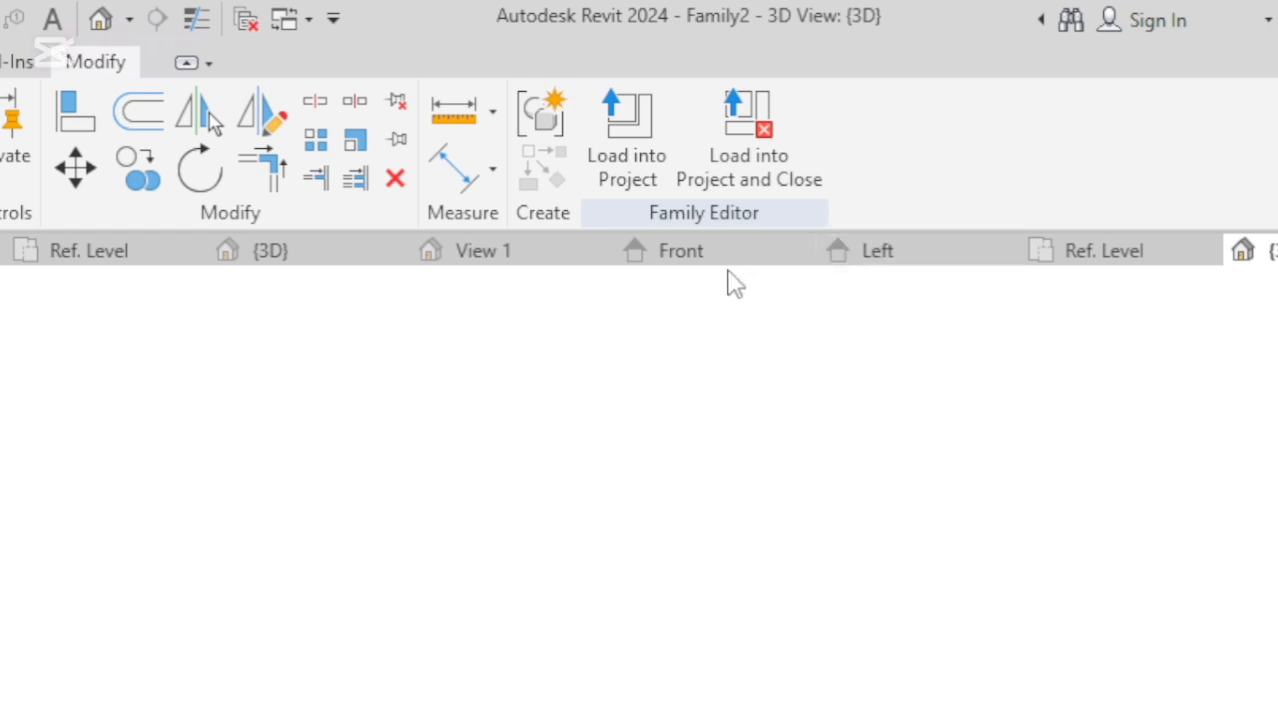
pyautogui.click(693, 262)
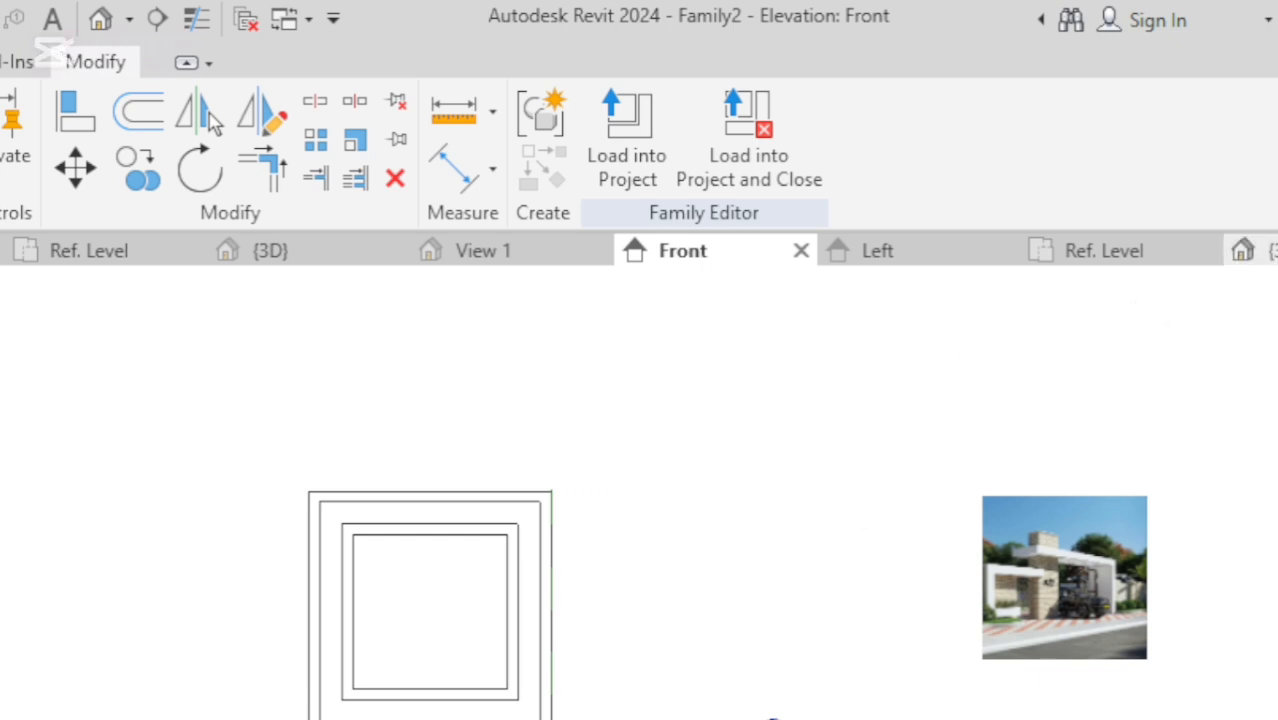
# Reduce the gate frame extrusion's depth to less than half in the 3D view, and clear the selection.
pyautogui.click(1248, 250)
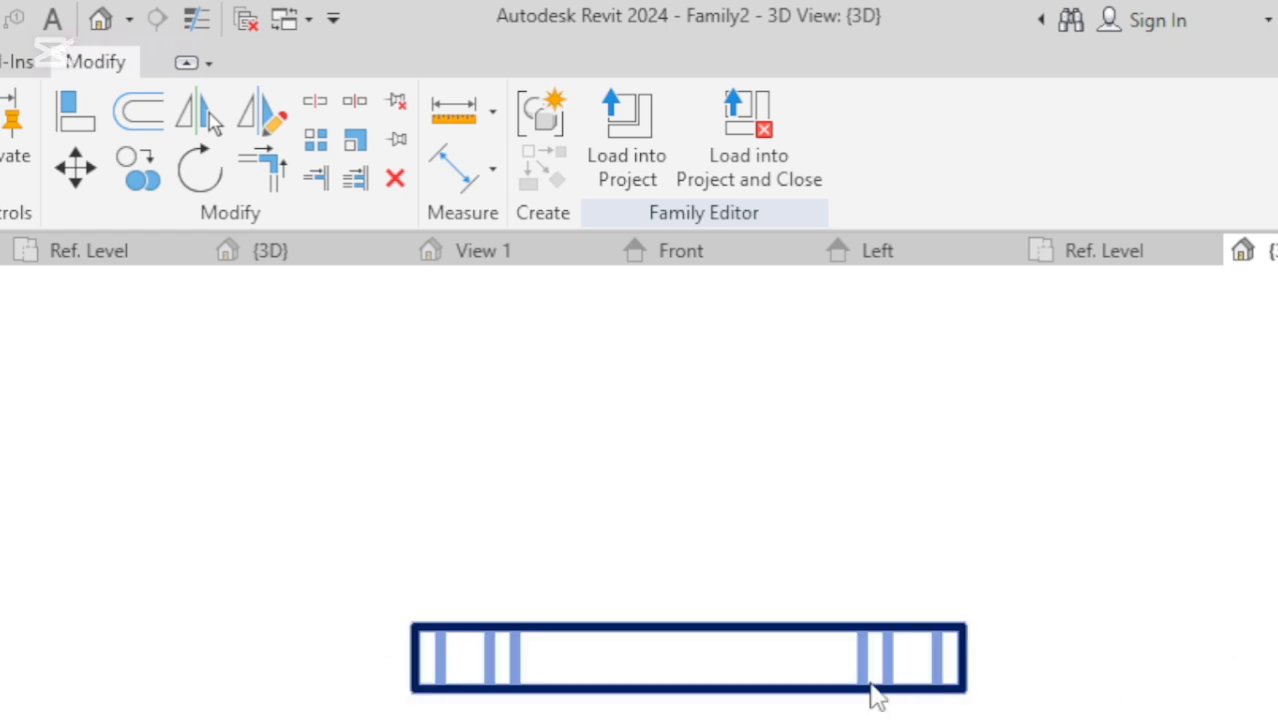
pyautogui.click(836, 674)
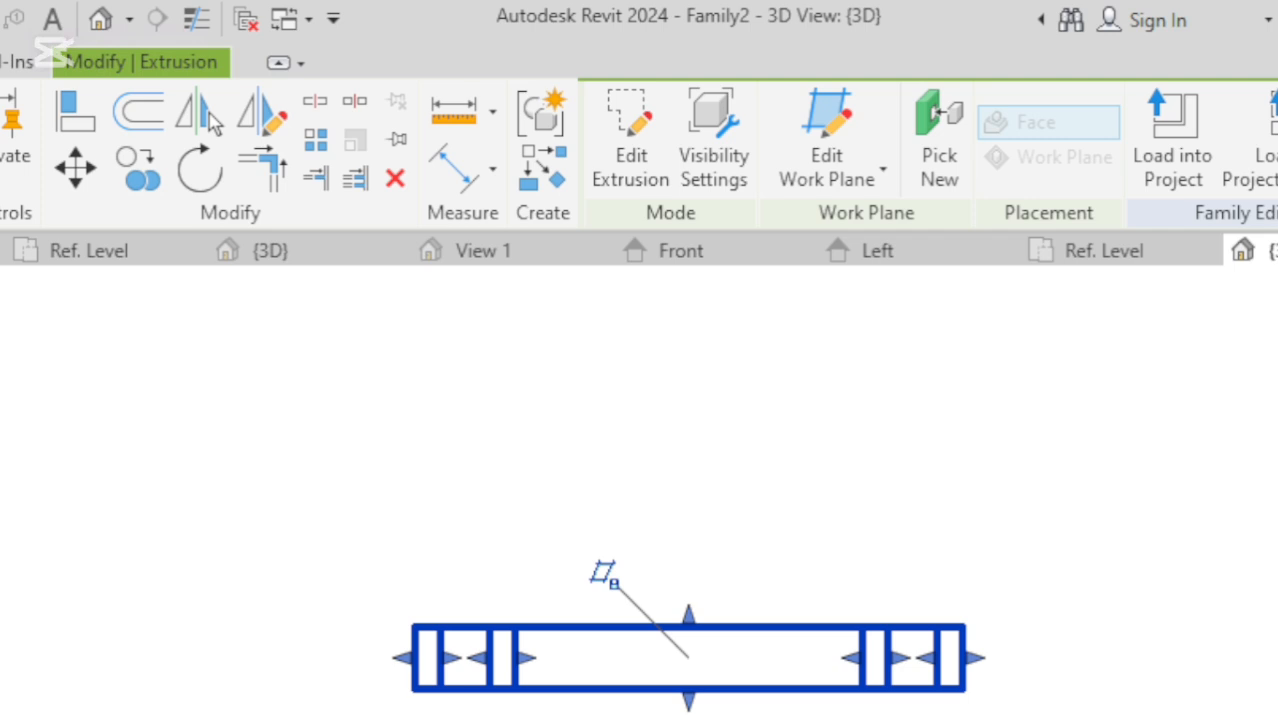
pyautogui.press('Return')
pyautogui.press('Escape')
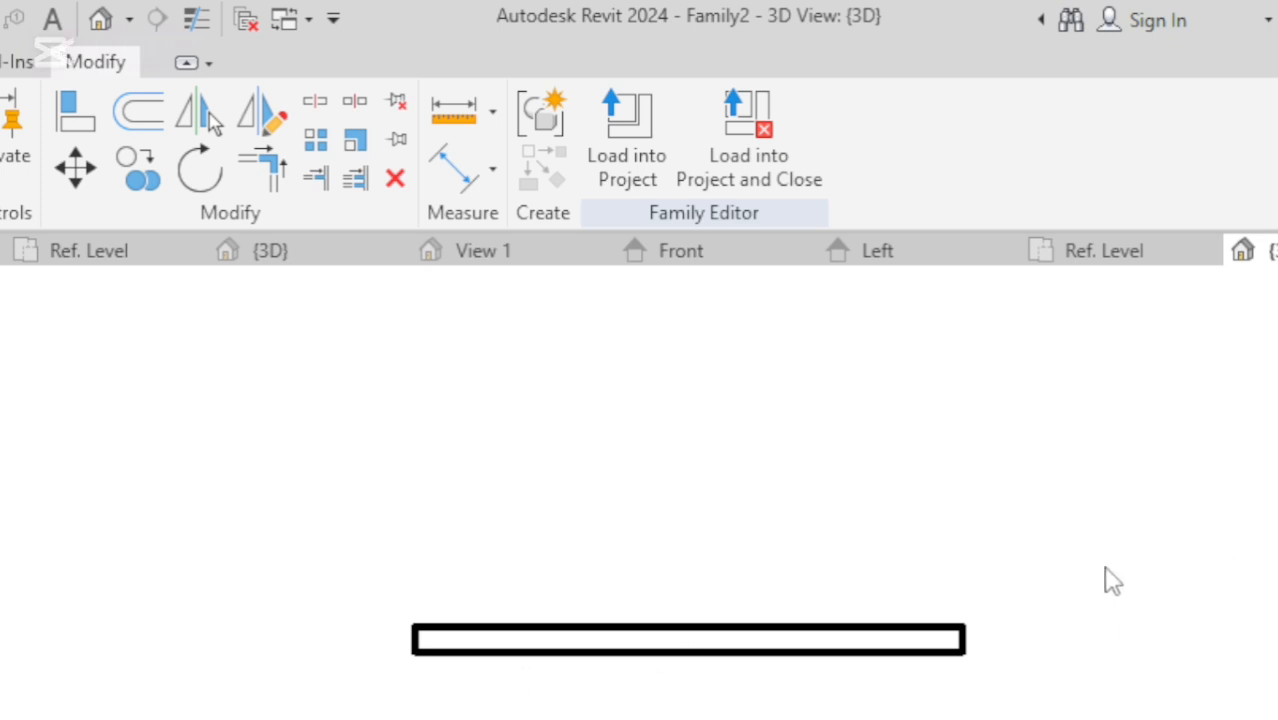
# Check the nested gate frames in the Front elevation and at an angle in the 3D view.
pyautogui.click(688, 262)
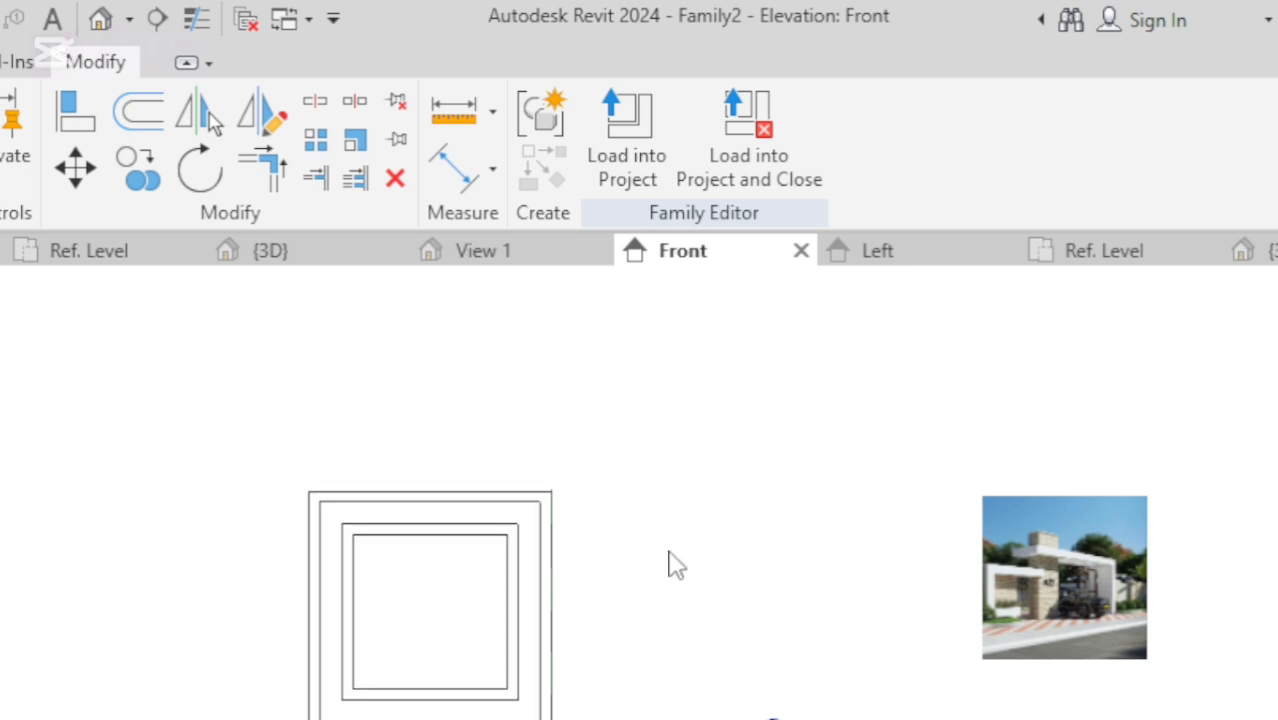
pyautogui.click(1272, 252)
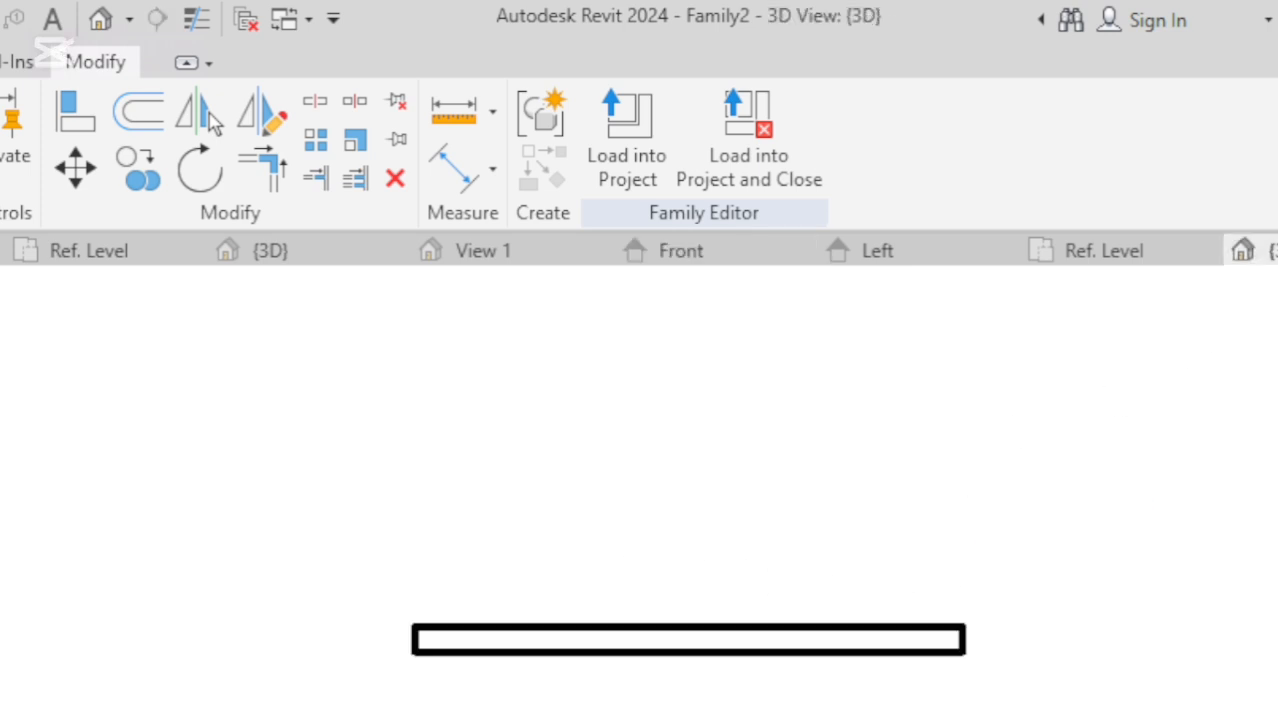
pyautogui.moveTo(688, 656)
pyautogui.keyDown('shift'); pyautogui.mouseDown(button='middle')
pyautogui.moveTo(736, 650)
pyautogui.moveTo(736, 520)
pyautogui.mouseUp(button='middle'); pyautogui.keyUp('shift')
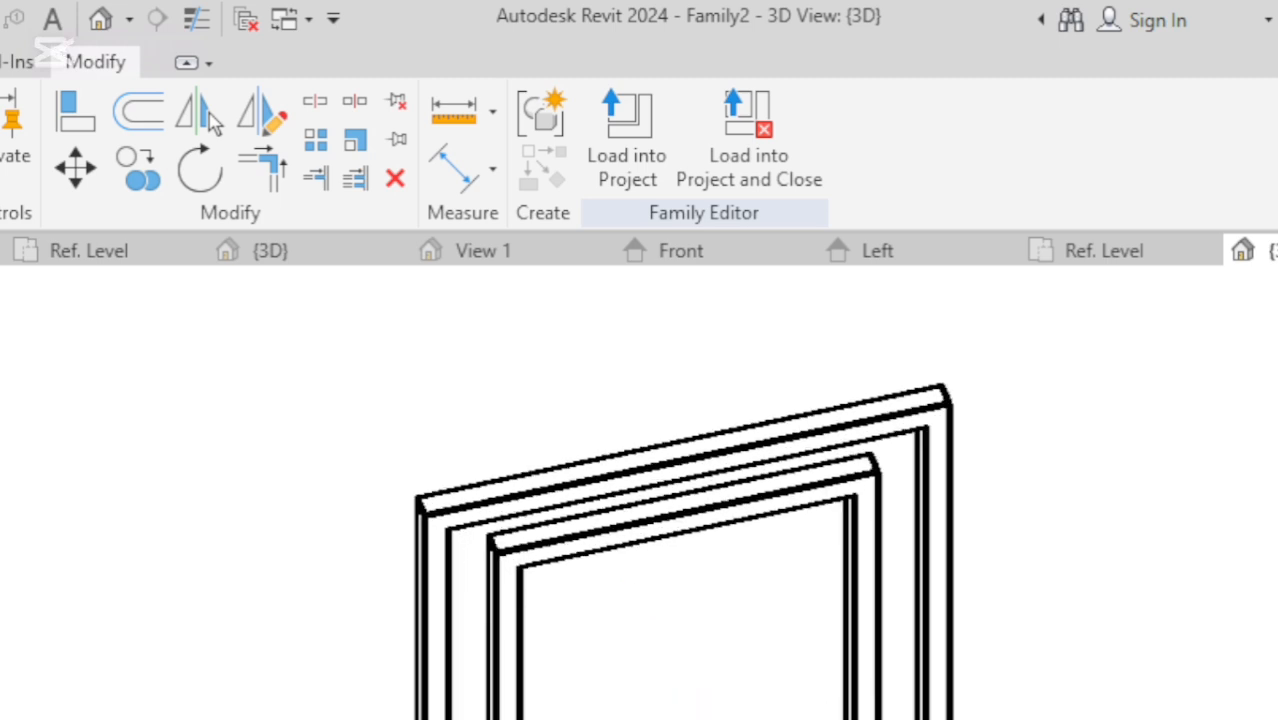
# Show the gate frames in the Shaded visual style in both the 3D view and the Front elevation.
pyautogui.press('s')
pyautogui.press('d')
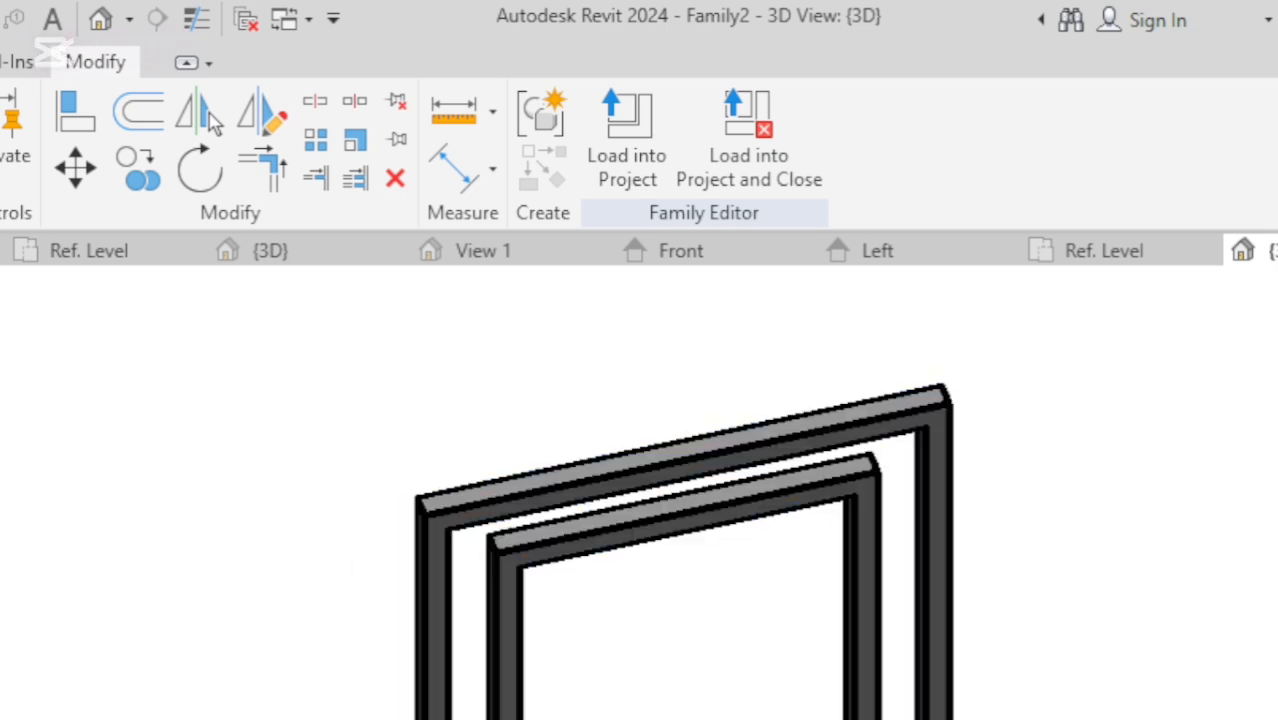
pyautogui.click(660, 258)
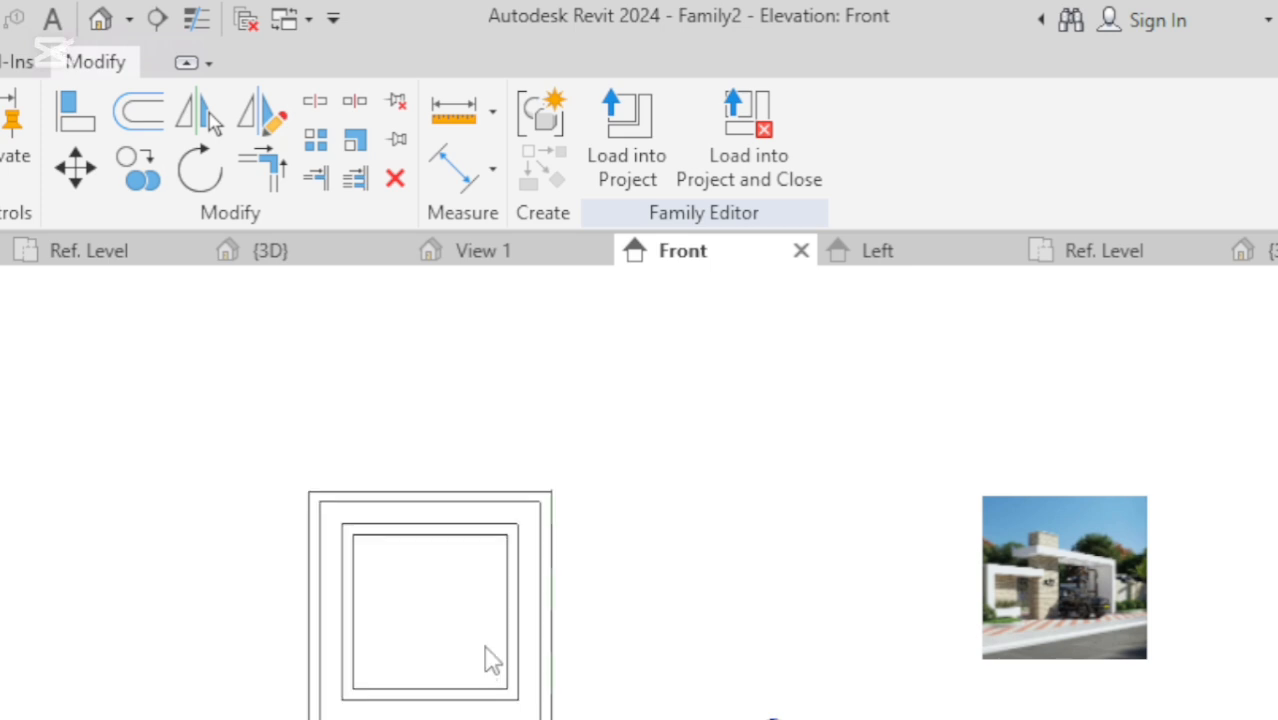
pyautogui.scroll(3, 483, 655)
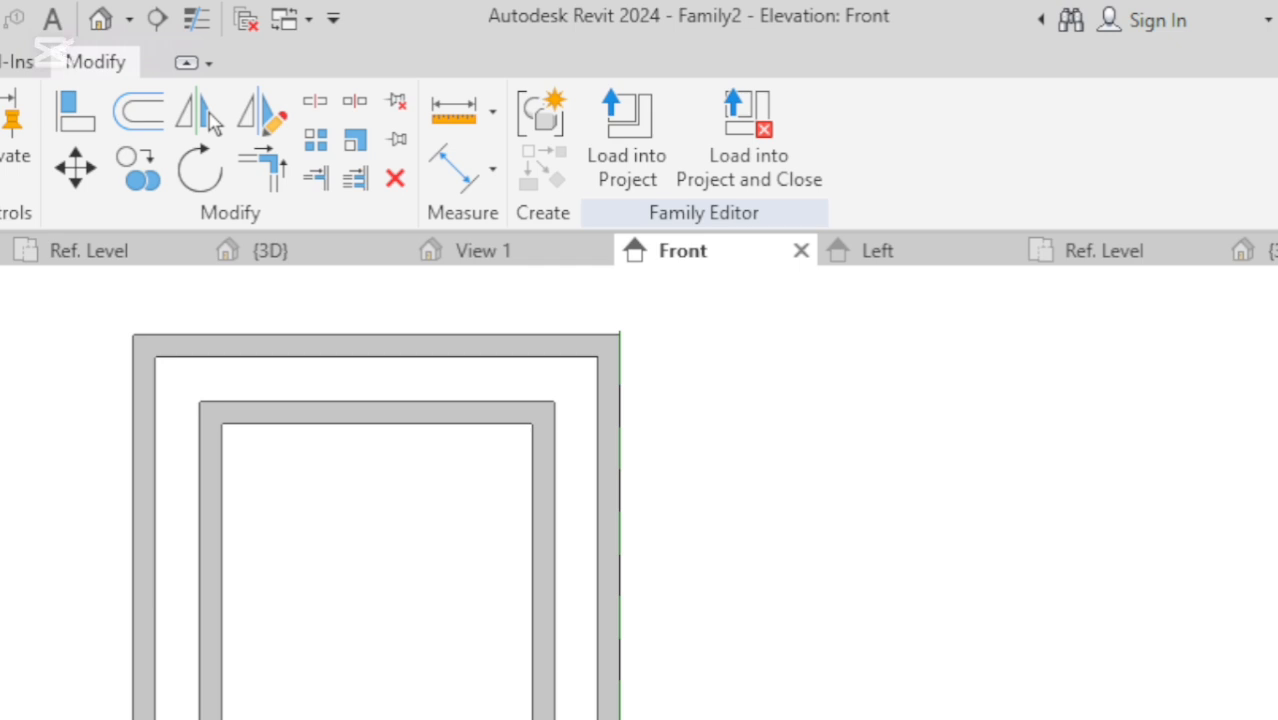
pyautogui.scroll(-2, 51, 494)
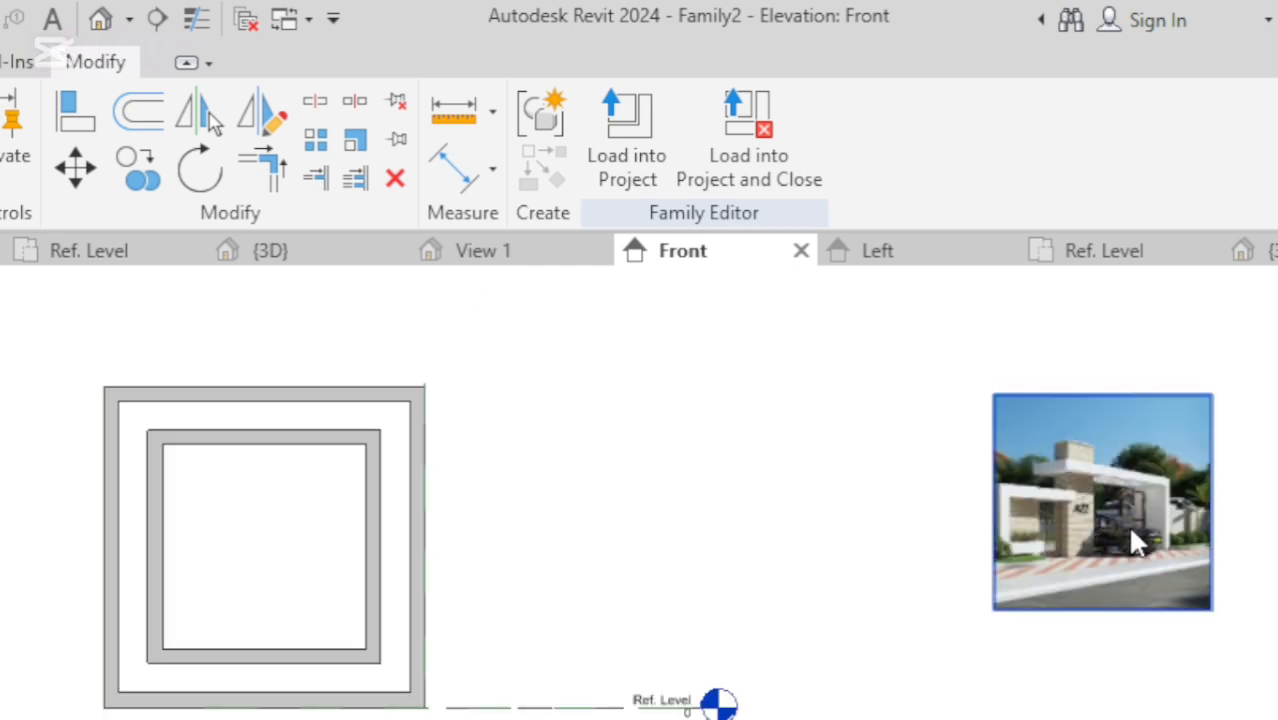
# Examine the pedestrian gate and the vehicle gate's curved bar pattern in the reference image of the Front elevation.
pyautogui.scroll(4, 1192, 538)
pyautogui.moveTo(920, 472); pyautogui.dragTo(1184, 553, button='middle')
pyautogui.scroll(-3, 815, 604)
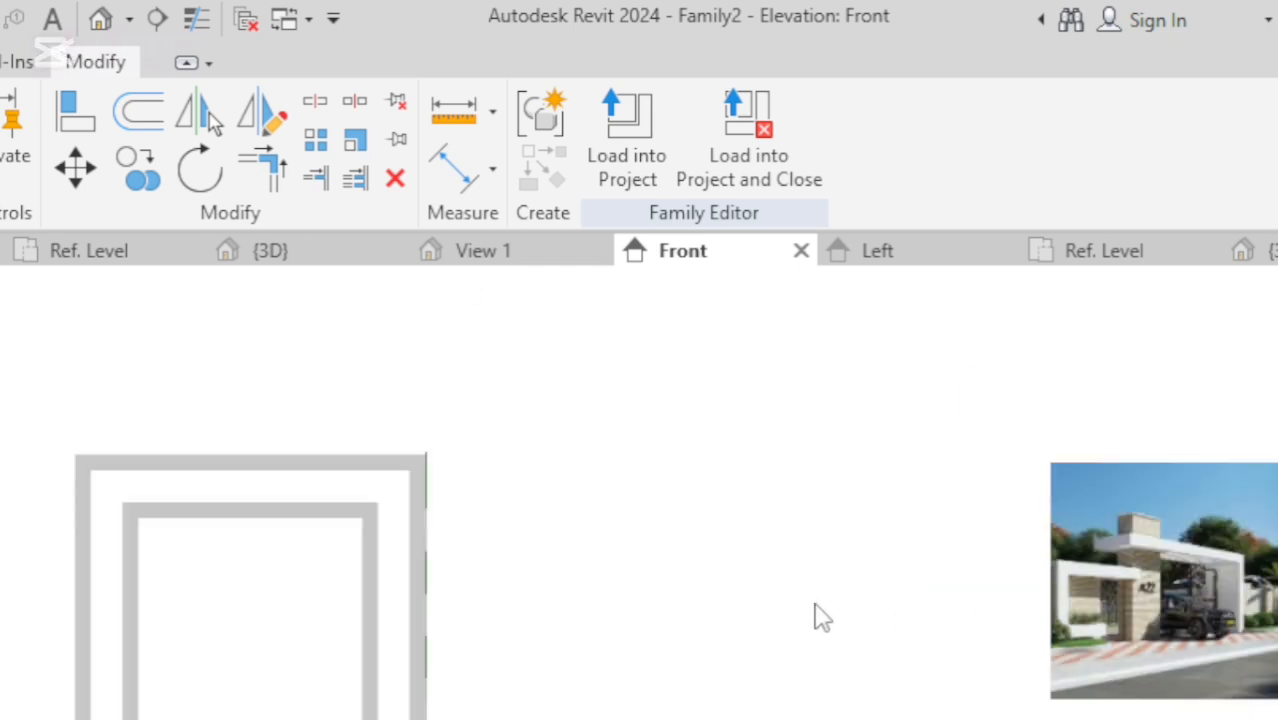
pyautogui.scroll(5, 1180, 590)
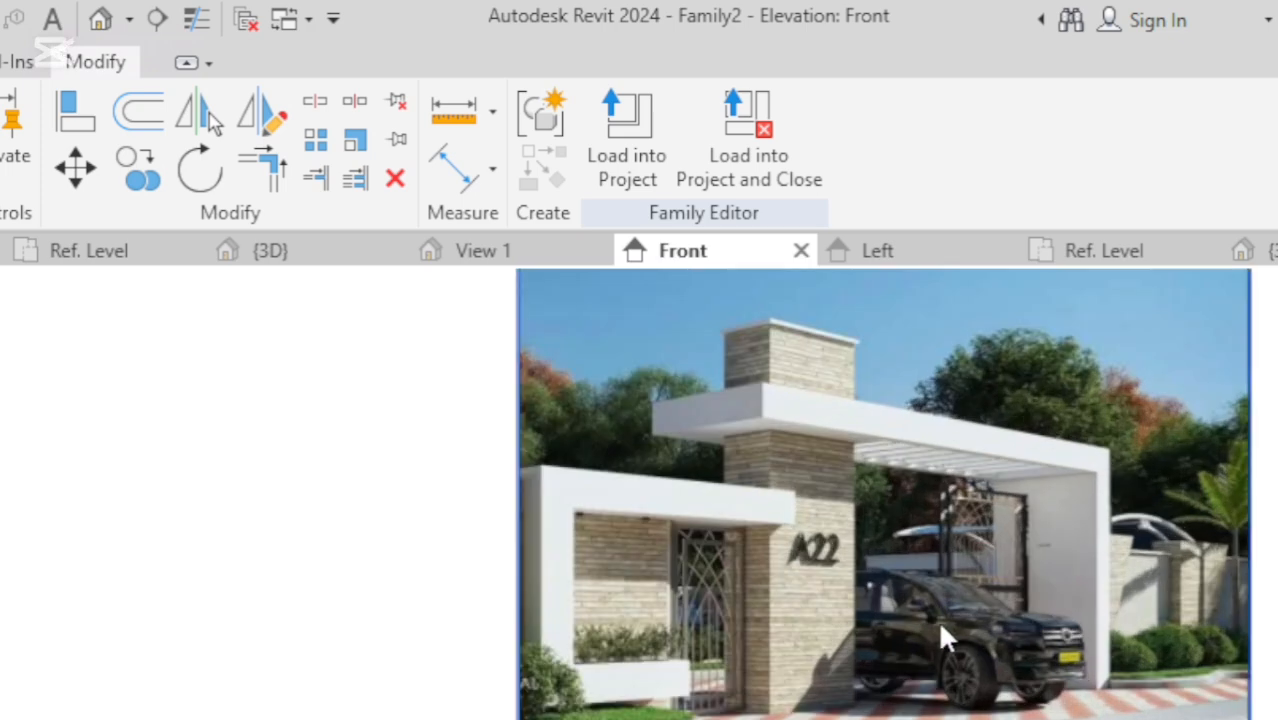
pyautogui.scroll(1, 938, 619)
pyautogui.scroll(2, 706, 618)
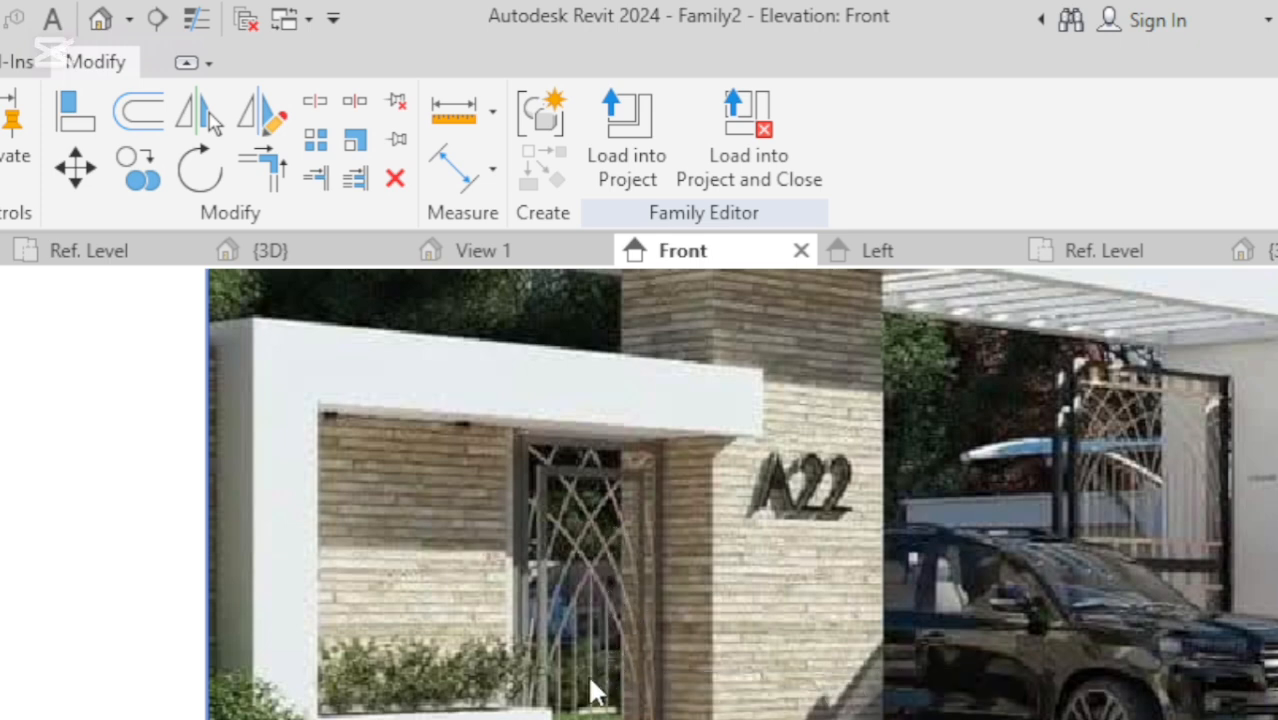
pyautogui.scroll(-6, 807, 685)
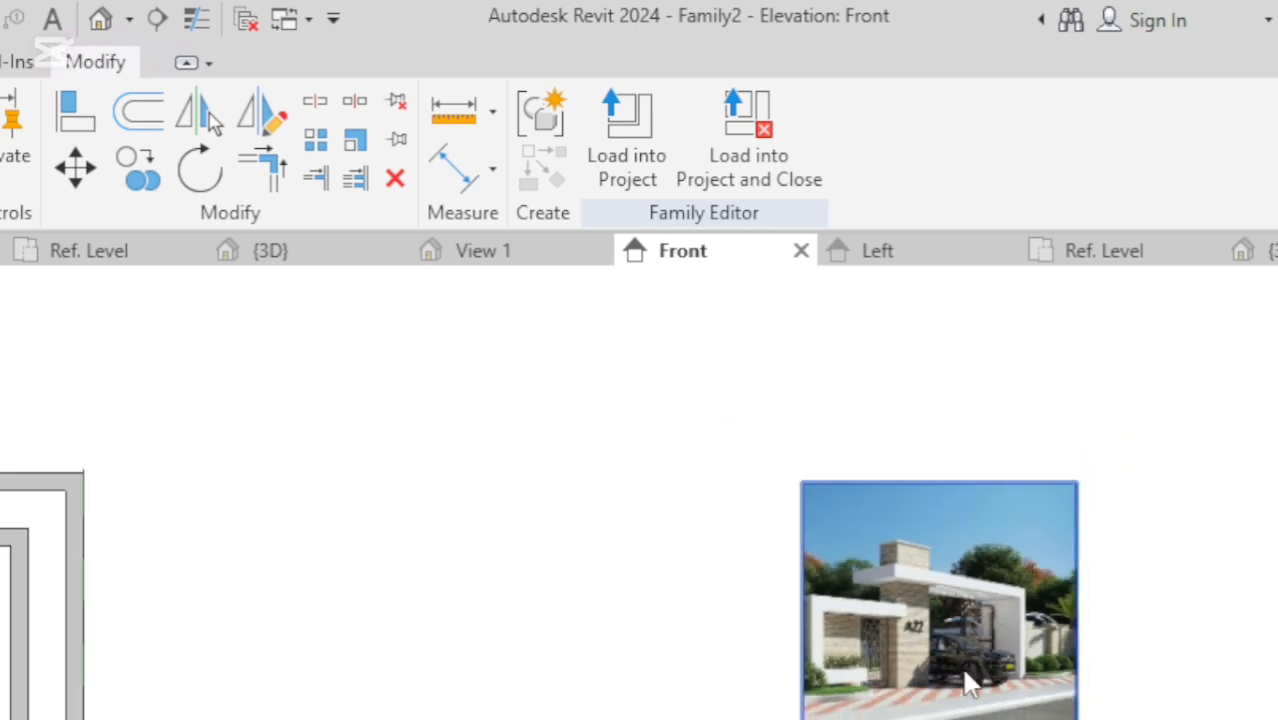
pyautogui.scroll(2, 970, 685)
pyautogui.scroll(5, 992, 688)
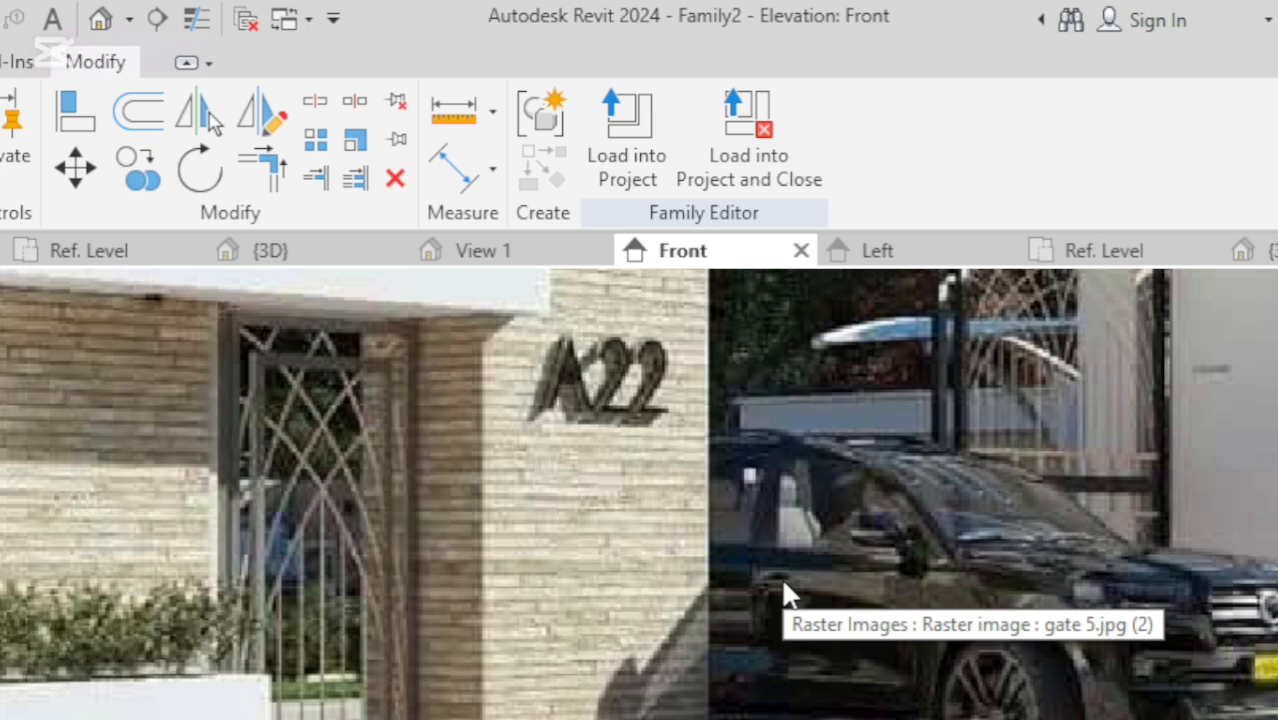
pyautogui.scroll(-2, 781, 576)
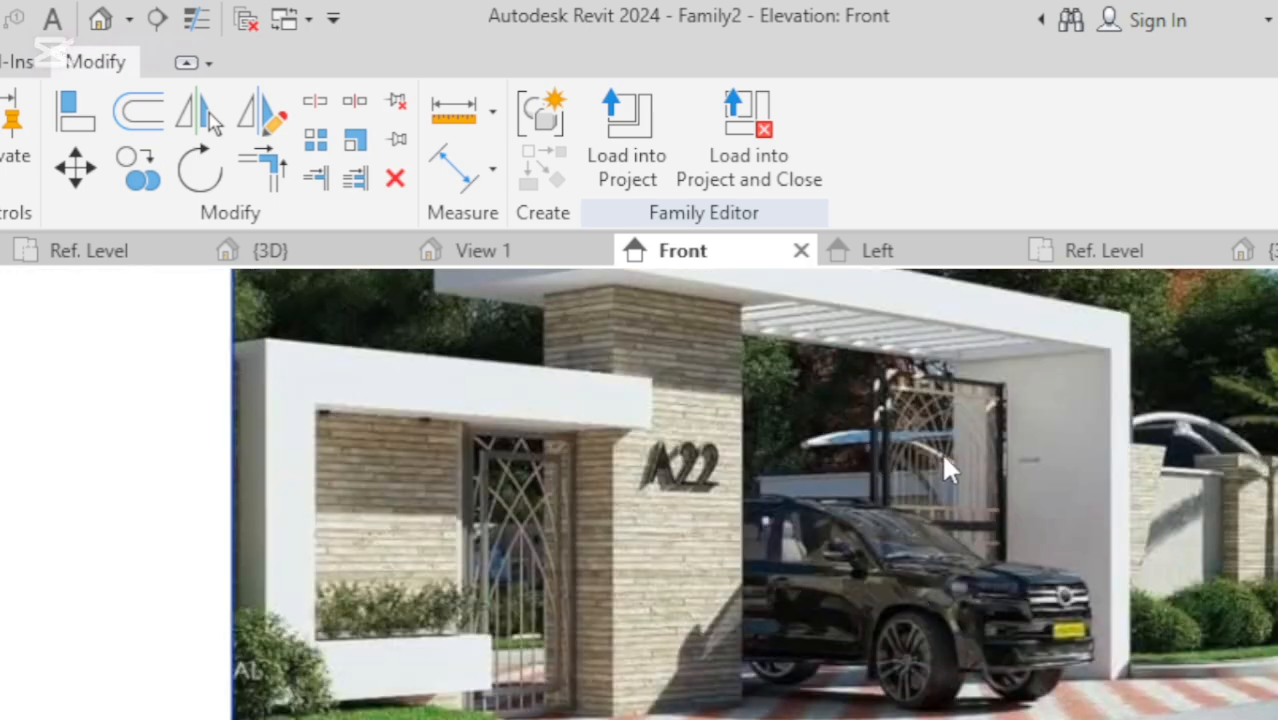
pyautogui.scroll(2, 944, 444)
pyautogui.scroll(3, 955, 441)
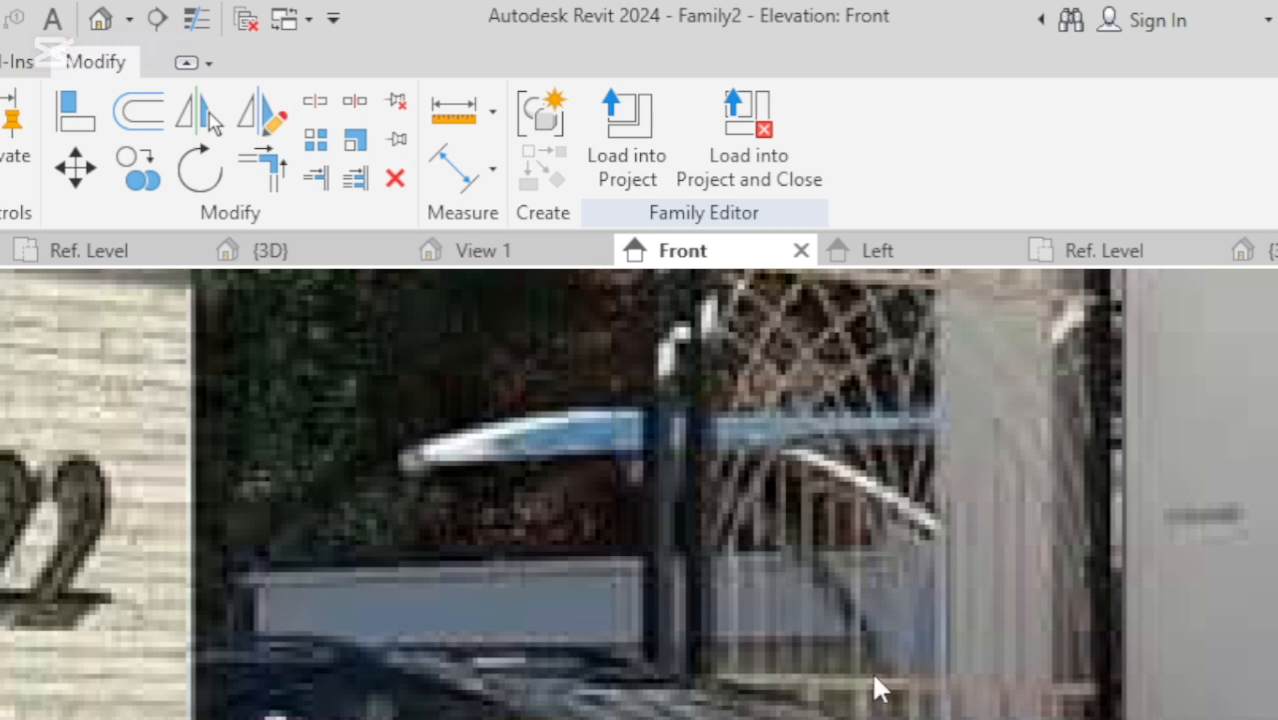
pyautogui.scroll(-2, 996, 466)
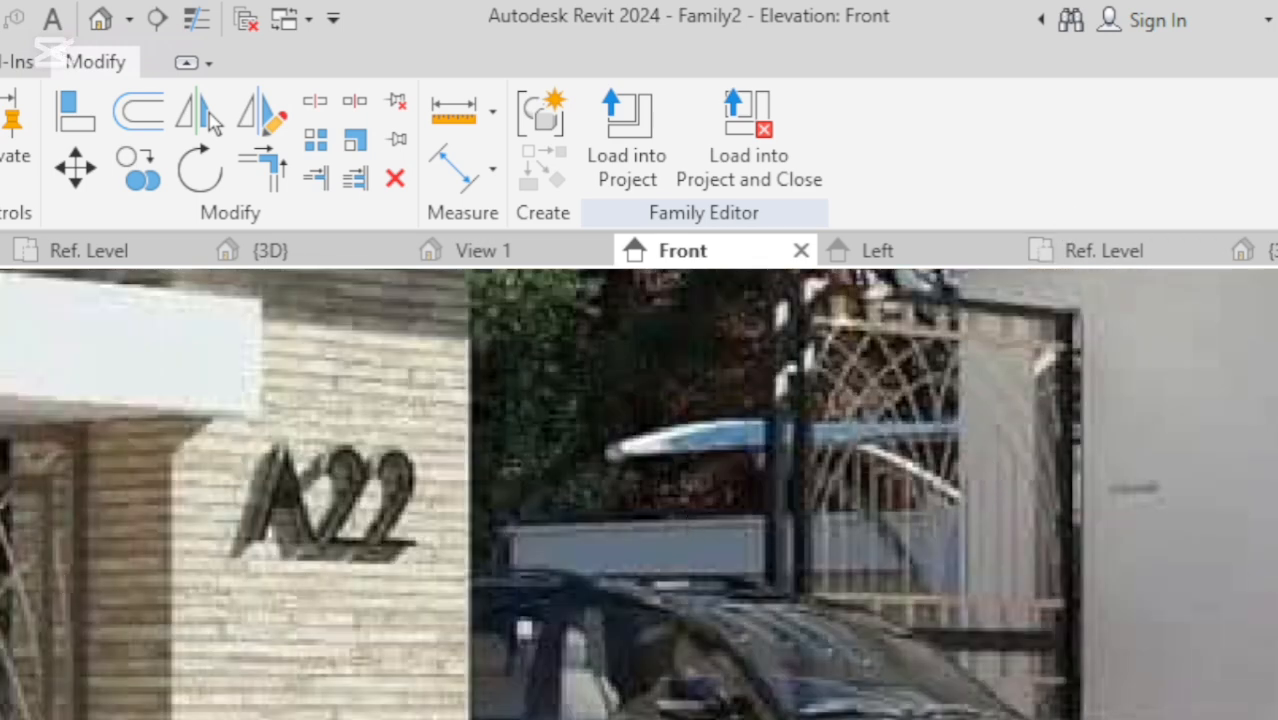
# Start a new extrusion and sketch a rectangle 2000 wide and about 820 high from the outer frame's upper-left inner corner.
pyautogui.scroll(-10, 1037, 455)
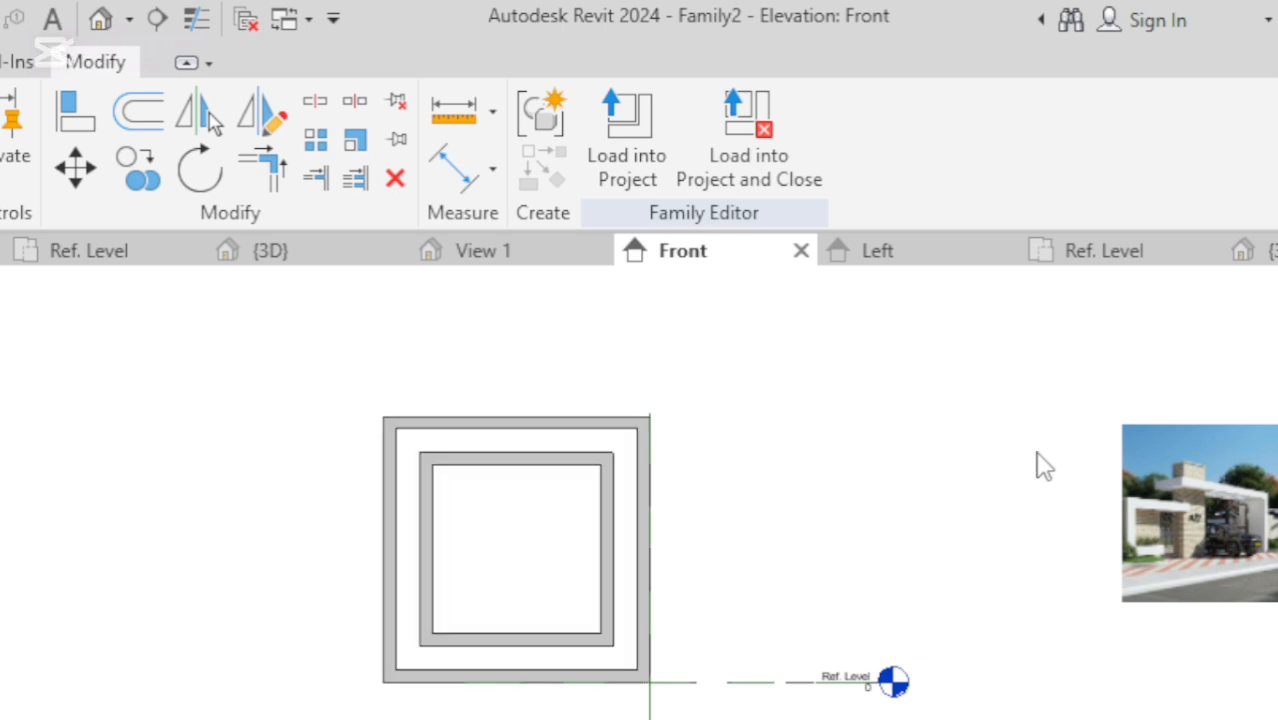
pyautogui.scroll(-2, 1036, 462)
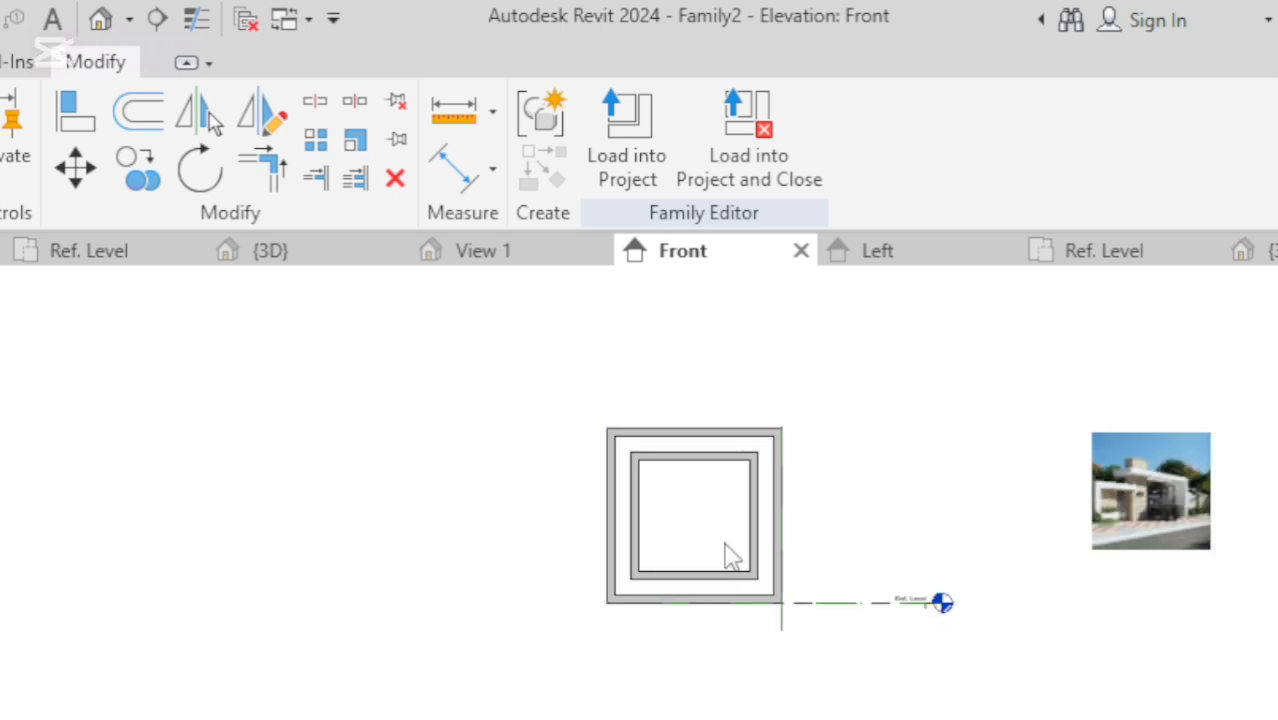
pyautogui.scroll(3, 700, 548)
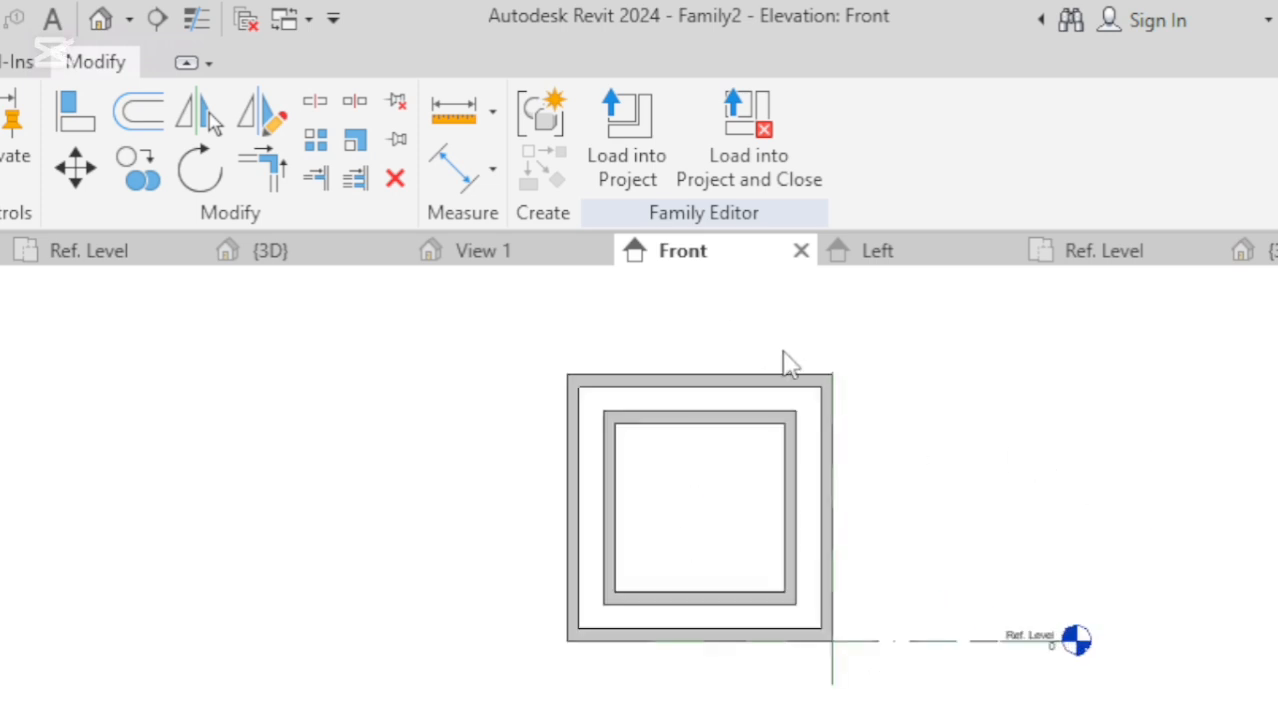
pyautogui.scroll(3, 782, 363)
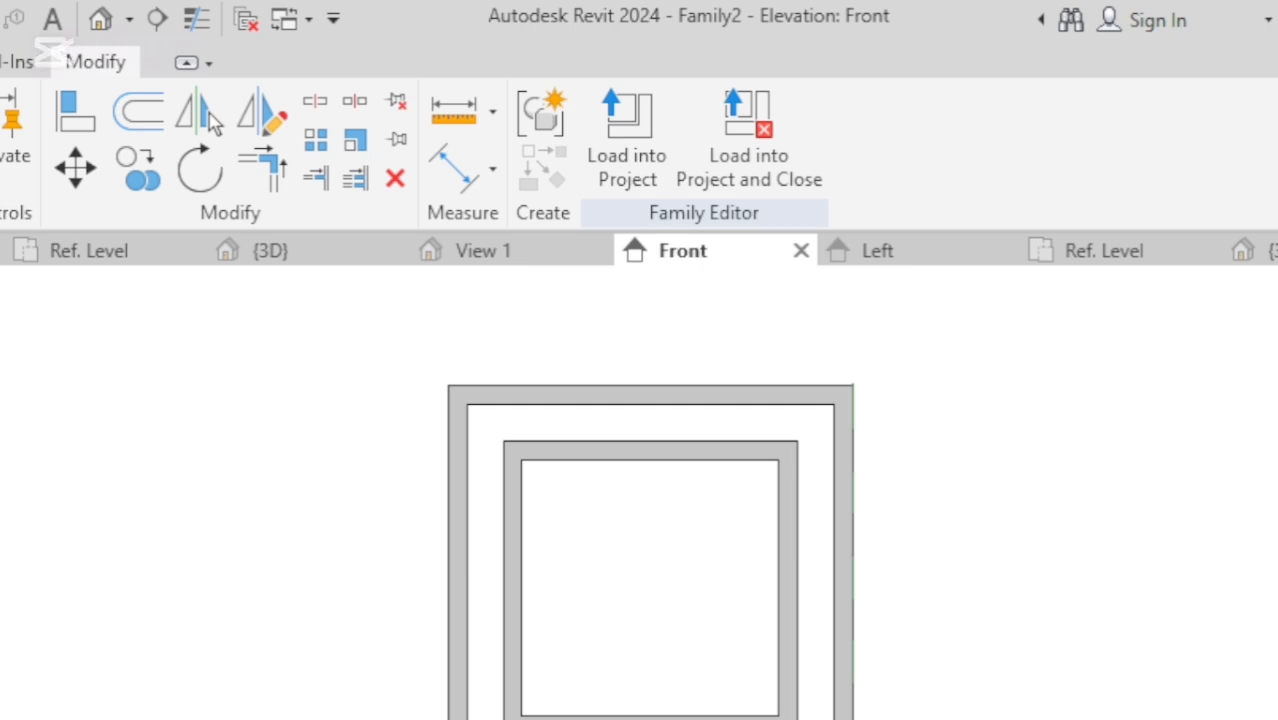
pyautogui.click(0, 62)
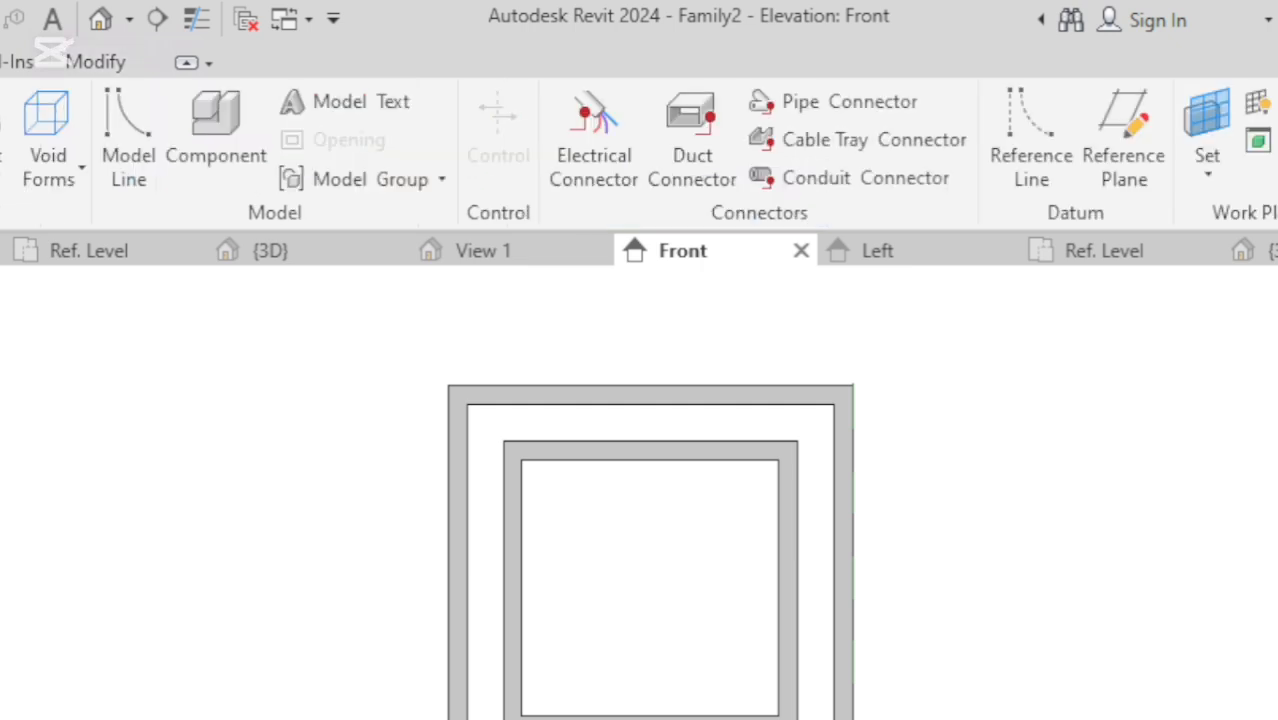
pyautogui.click(0, 130)
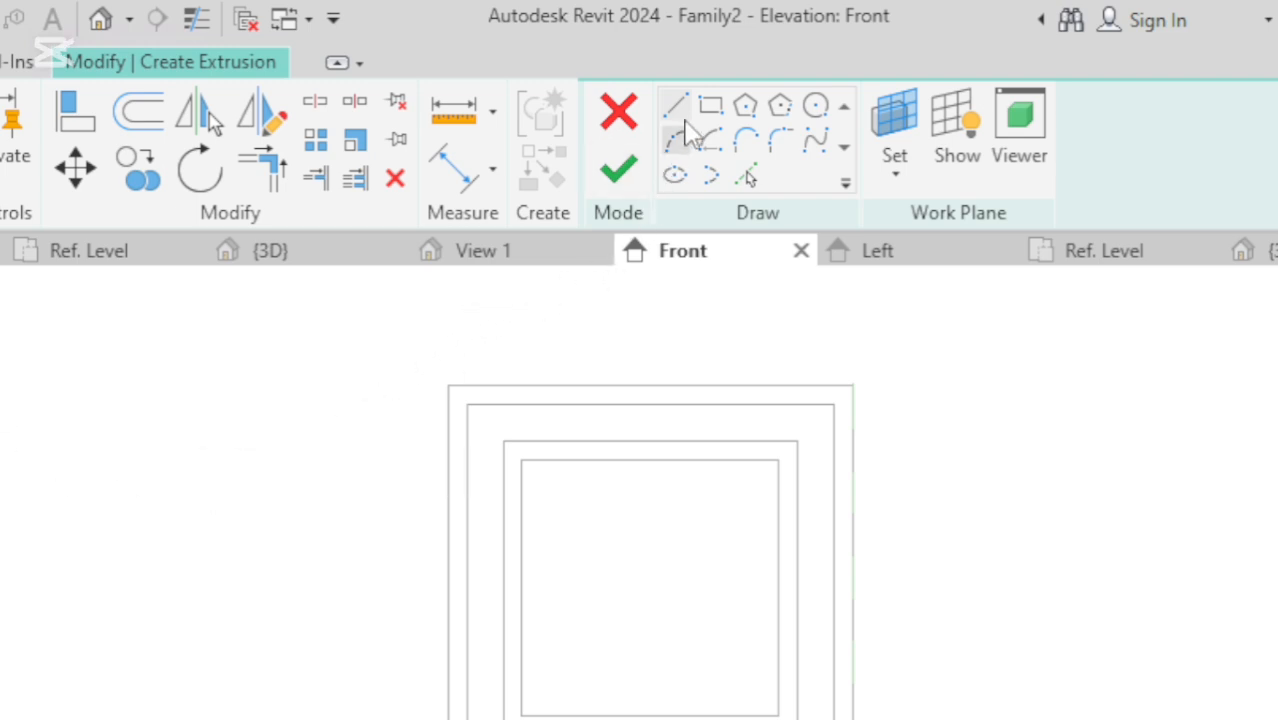
pyautogui.click(733, 175)
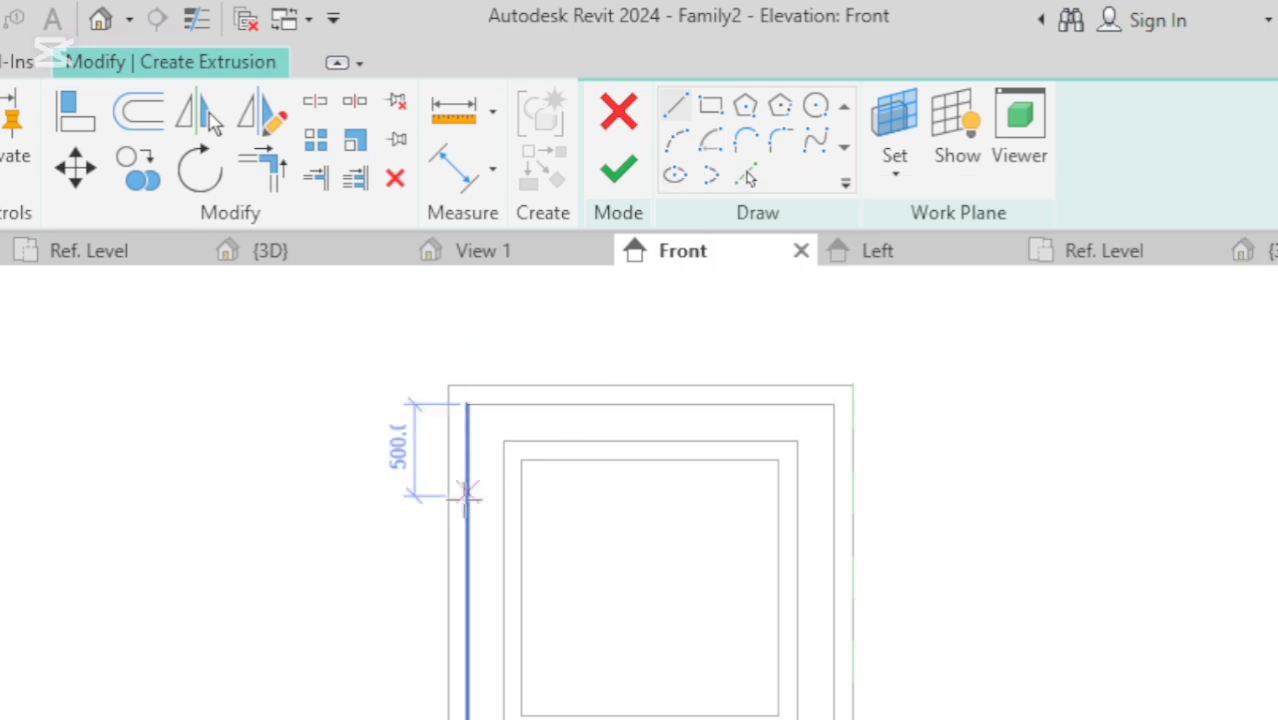
pyautogui.click(710, 105)
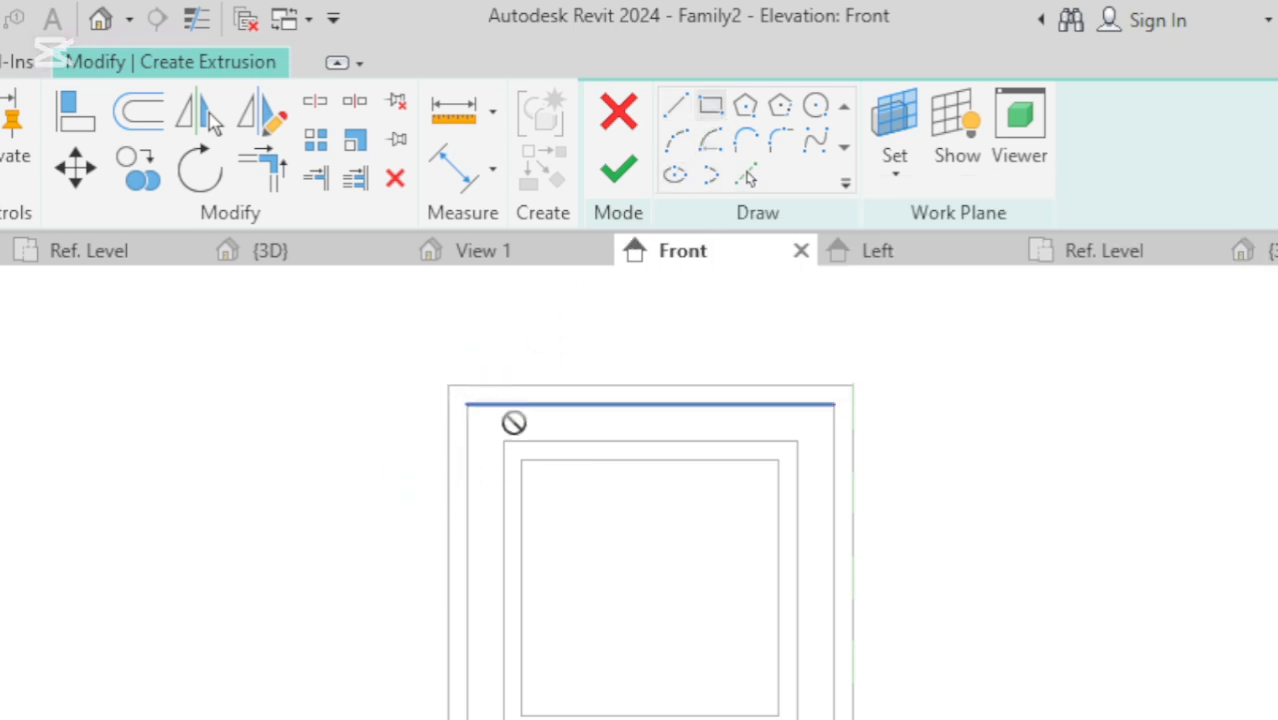
pyautogui.click(467, 404)
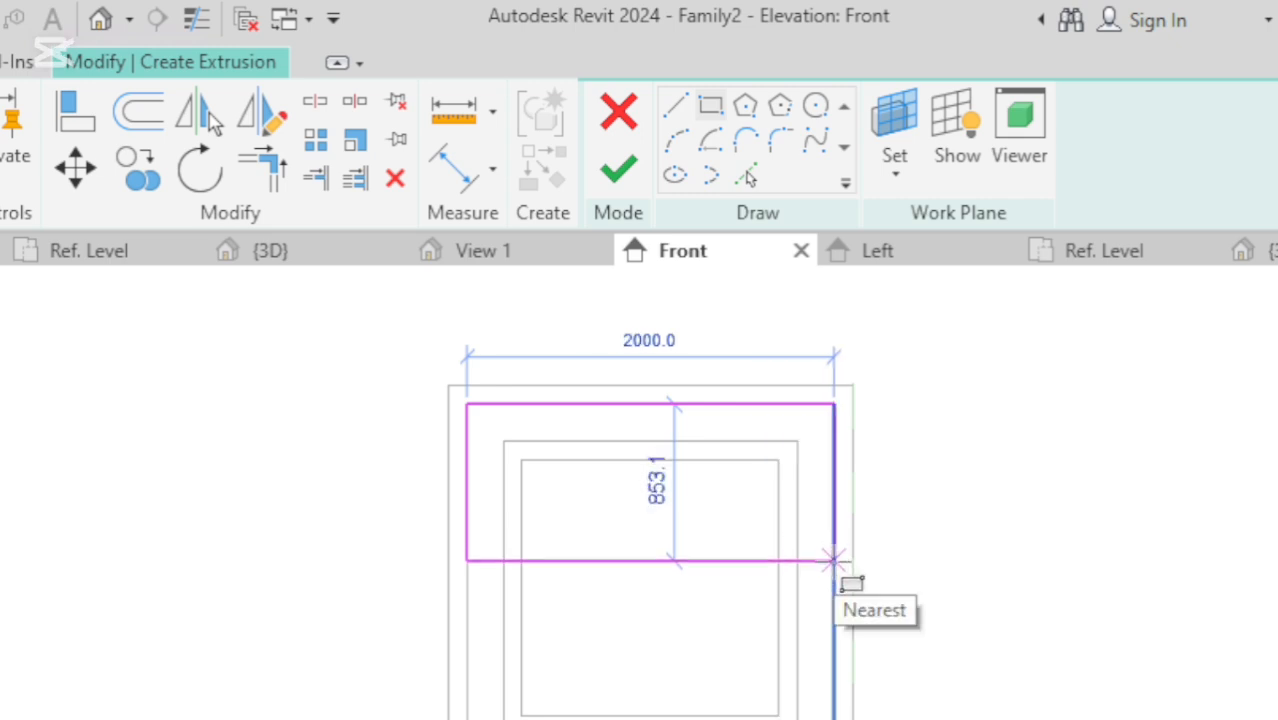
pyautogui.click(833, 553)
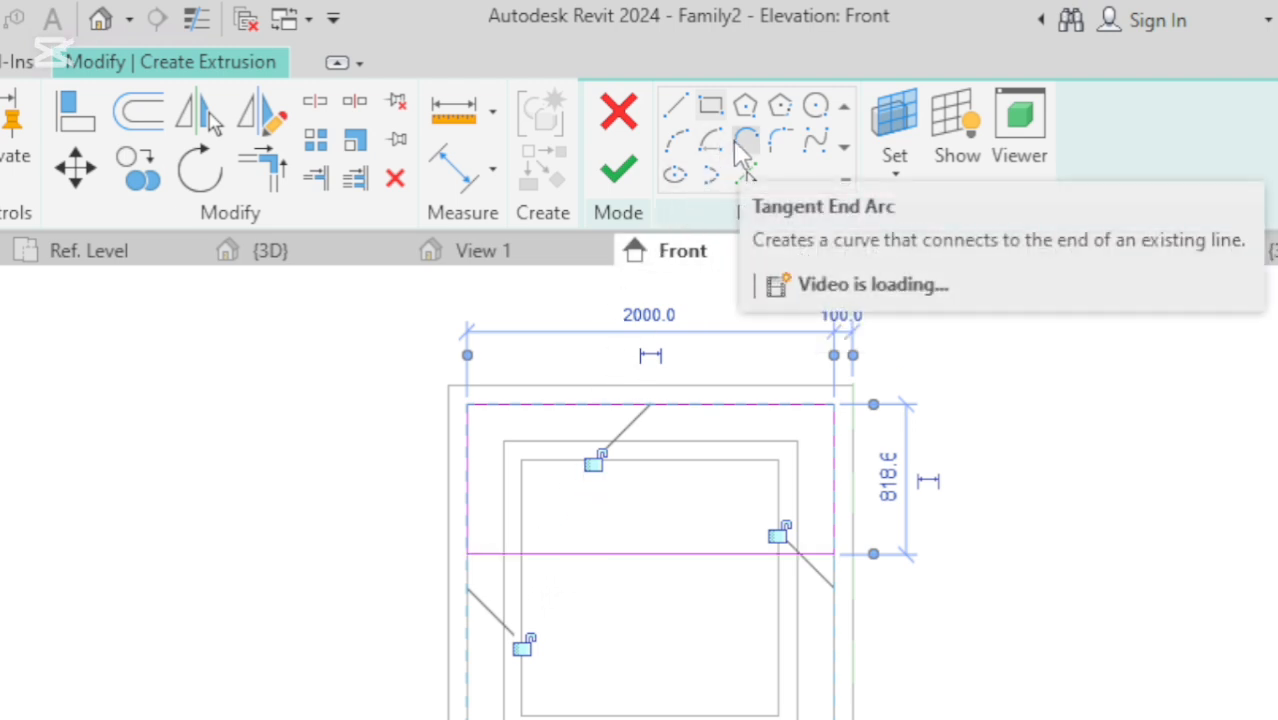
# Sketch a vertical line about 1200 long just inside the outer frame's left inner edge, ending near the rectangle's lower edge.
pyautogui.click(686, 120)
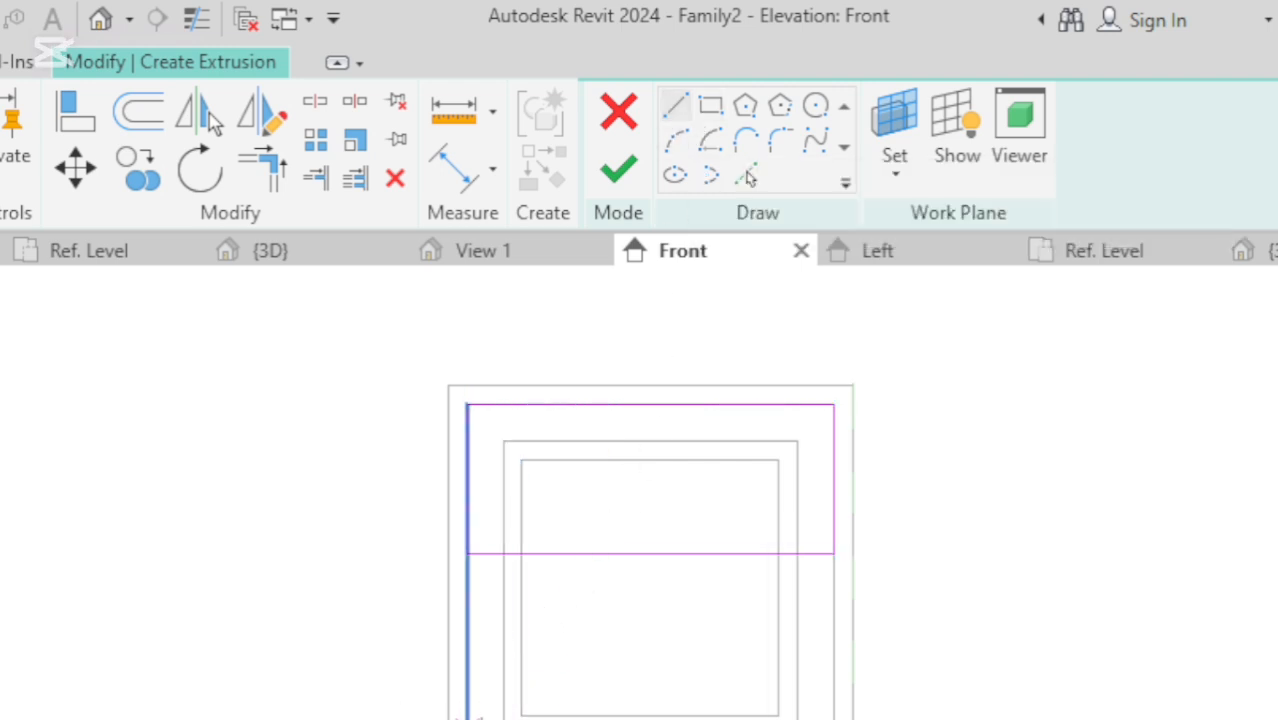
pyautogui.click(485, 718)
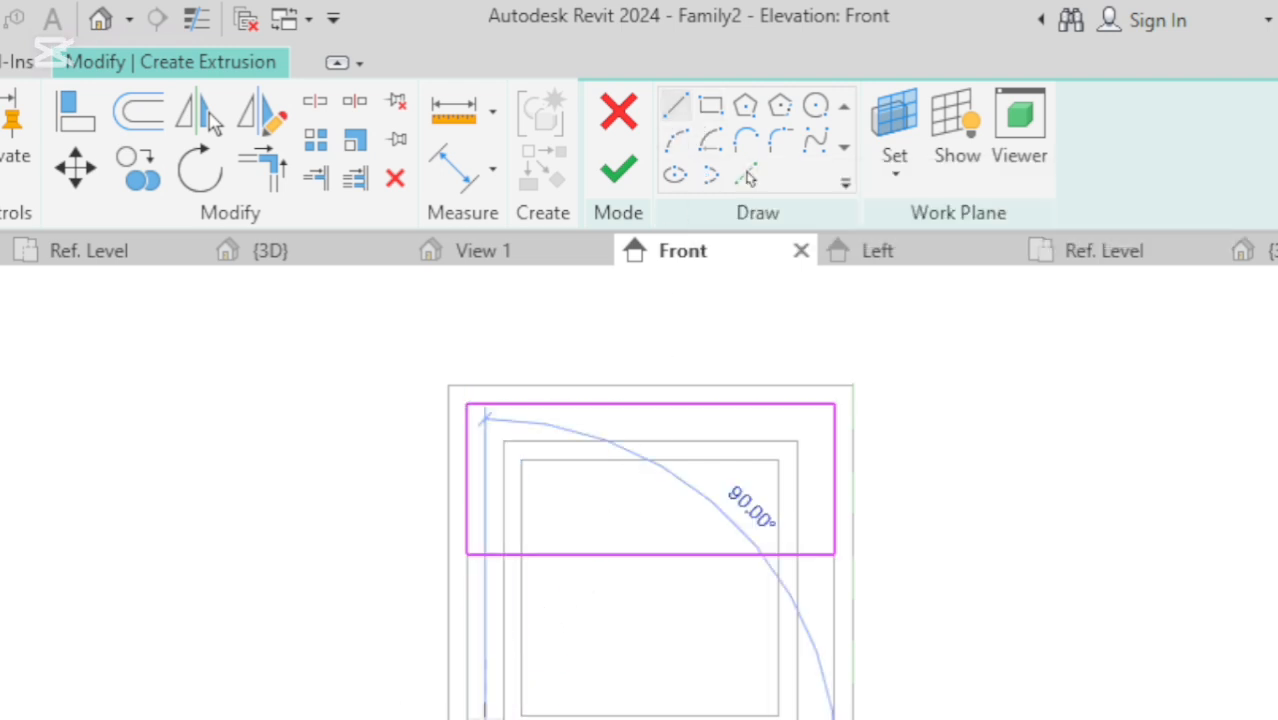
pyautogui.click(484, 551)
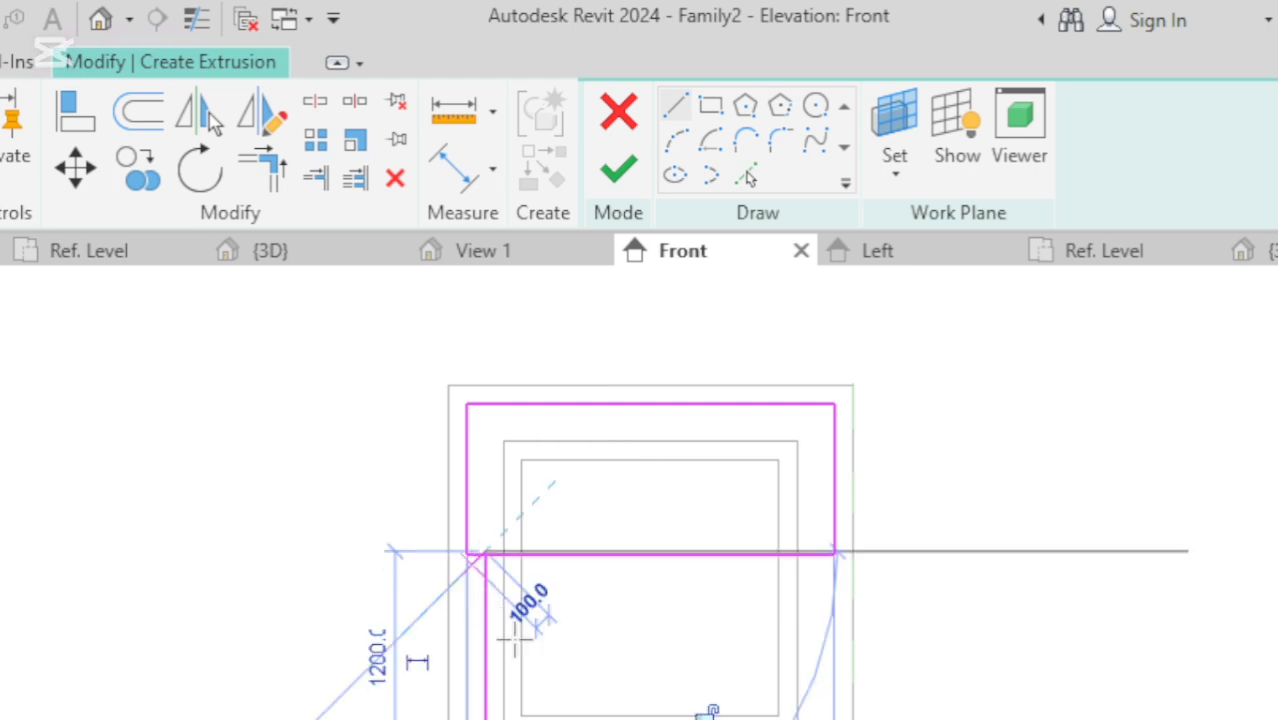
pyautogui.press('Escape')
pyautogui.press('Escape')
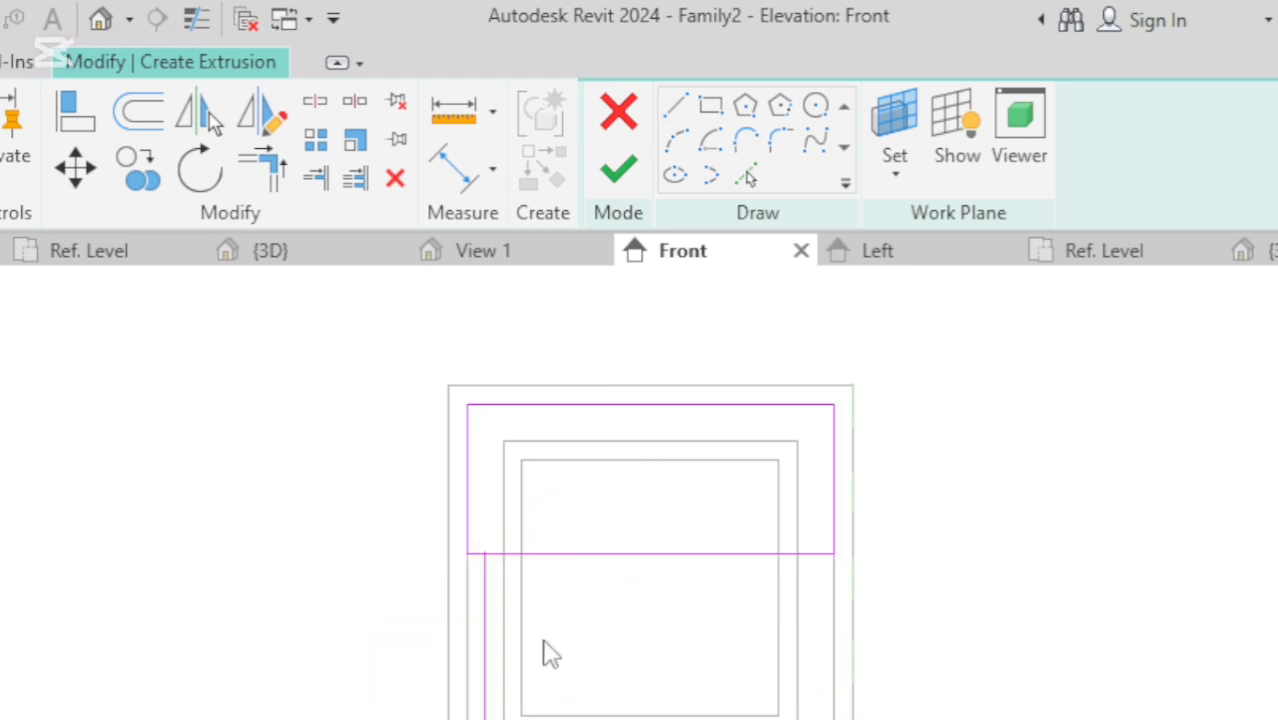
# Lower the sketched rectangle's bottom edge and set the distance beneath it to 1150.
pyautogui.click(600, 562)
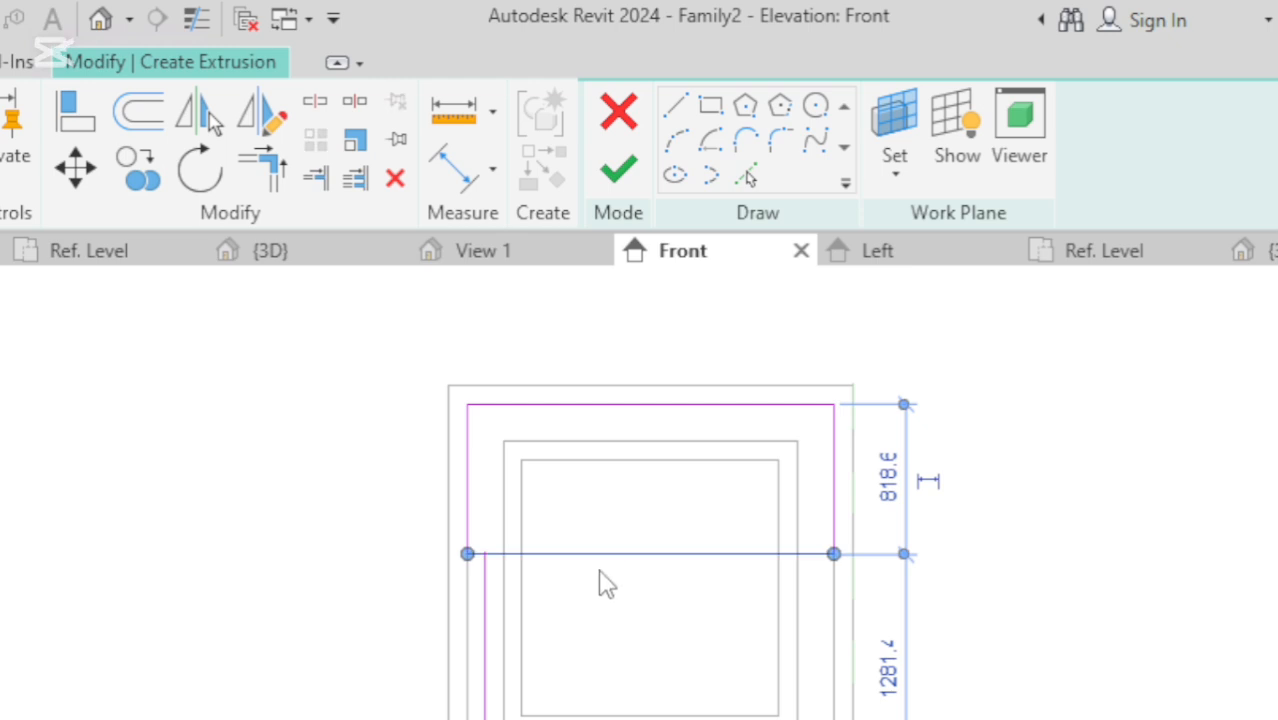
pyautogui.click(605, 612)
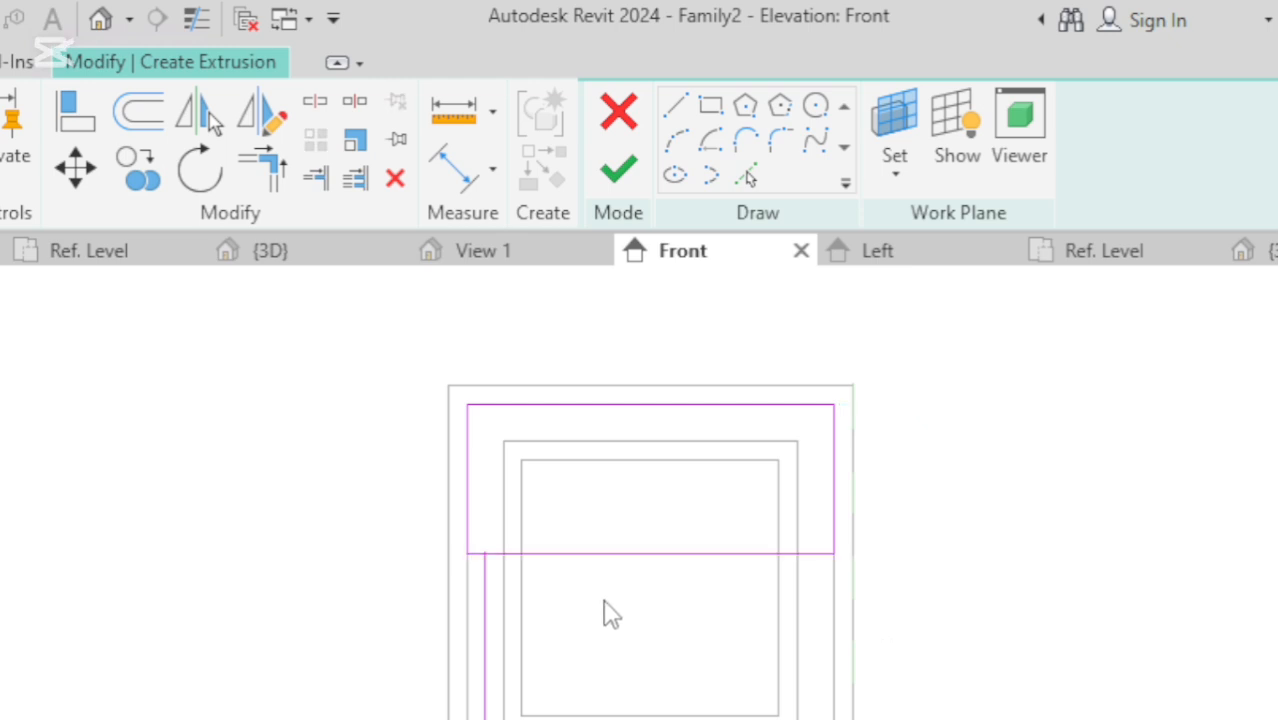
pyautogui.click(612, 552)
pyautogui.moveTo(612, 551); pyautogui.dragTo(627, 604)
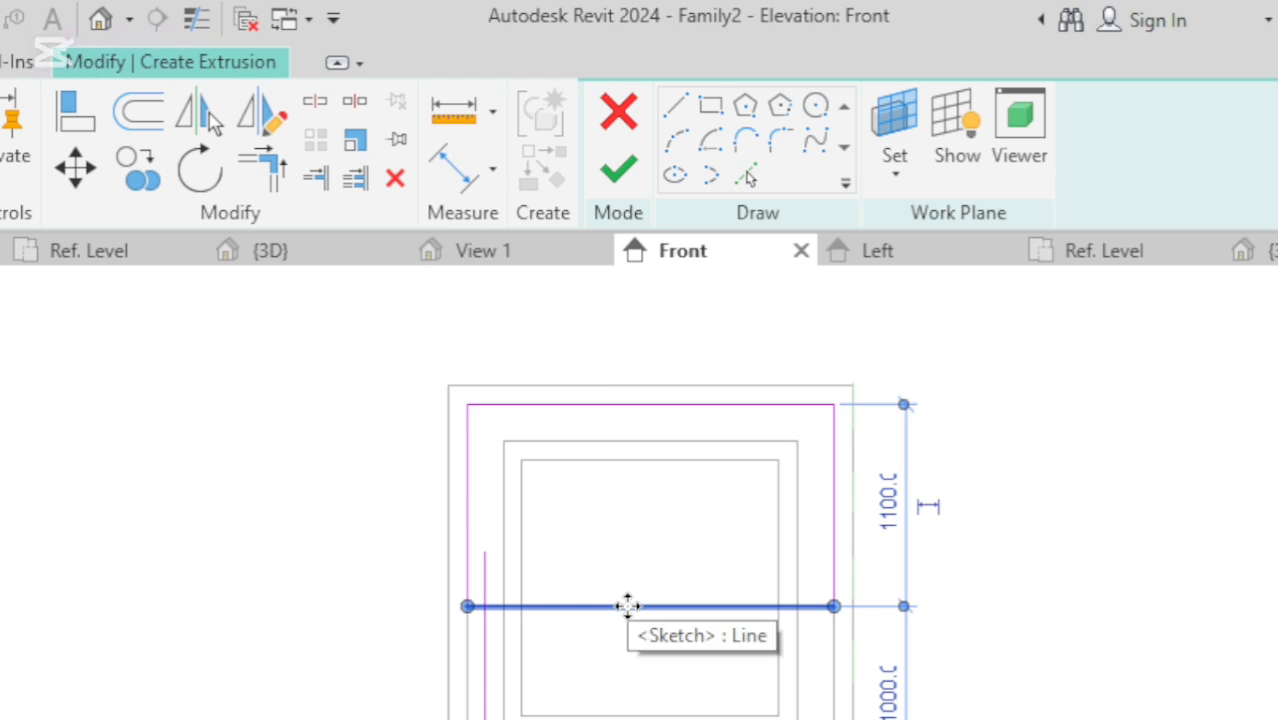
pyautogui.click(898, 697)
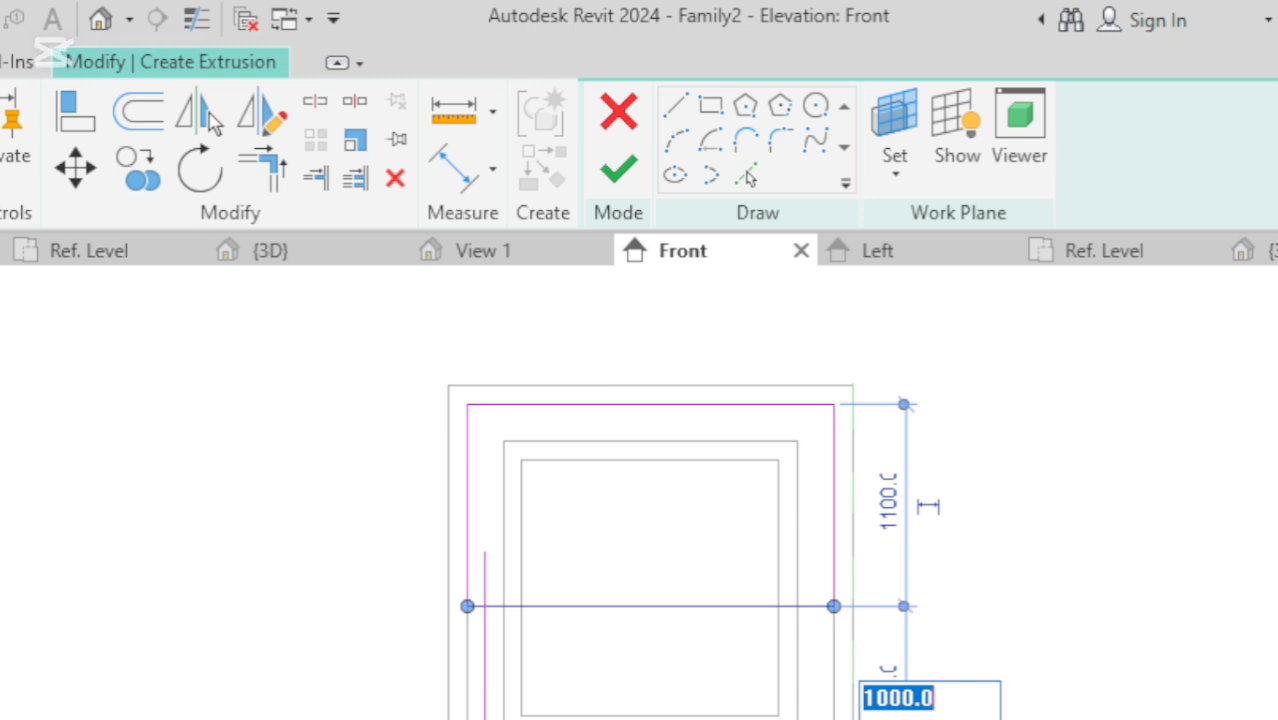
pyautogui.write('115')
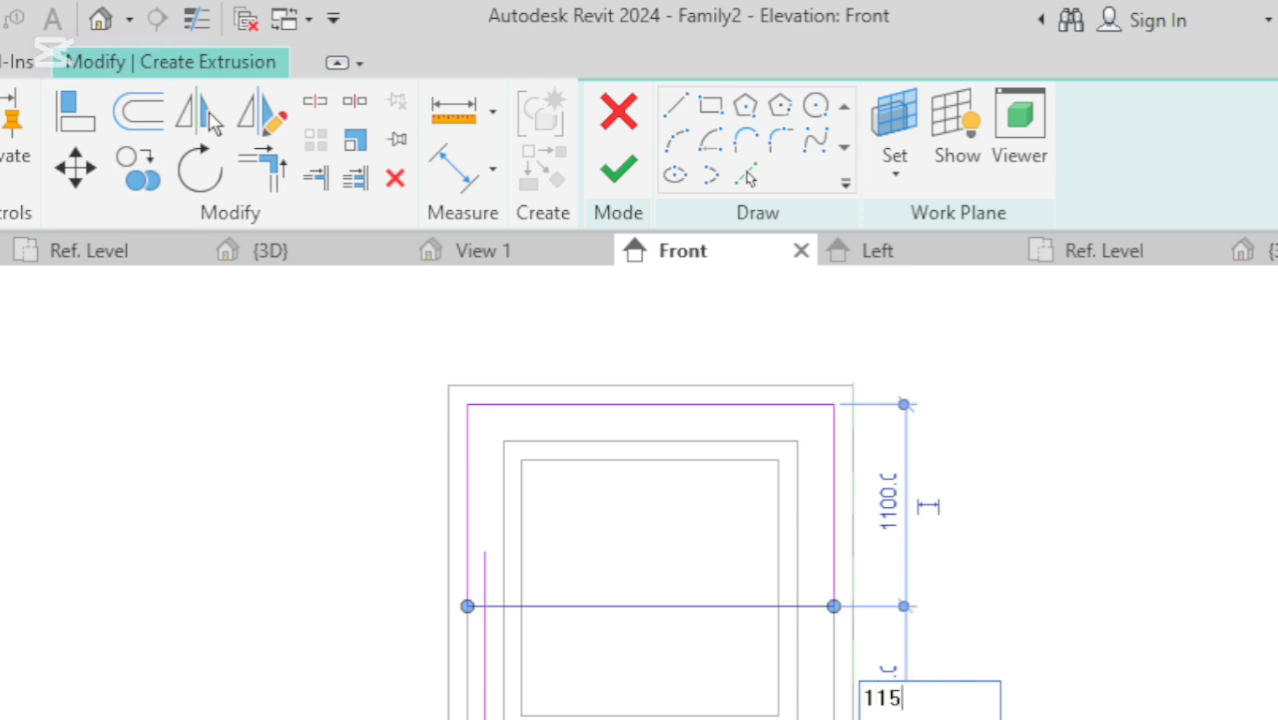
pyautogui.write('0')
pyautogui.press('Return')
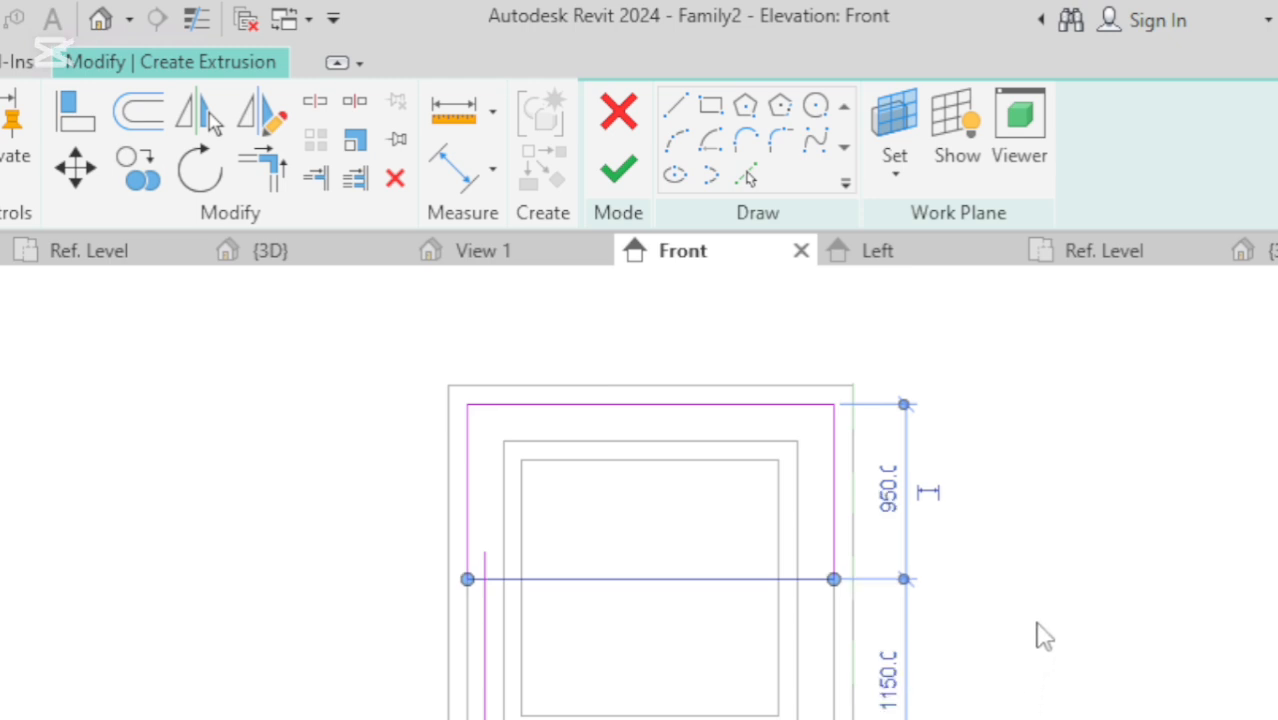
# Set the distance beneath the sketched rectangle's bottom edge to 1100.
pyautogui.click(896, 700)
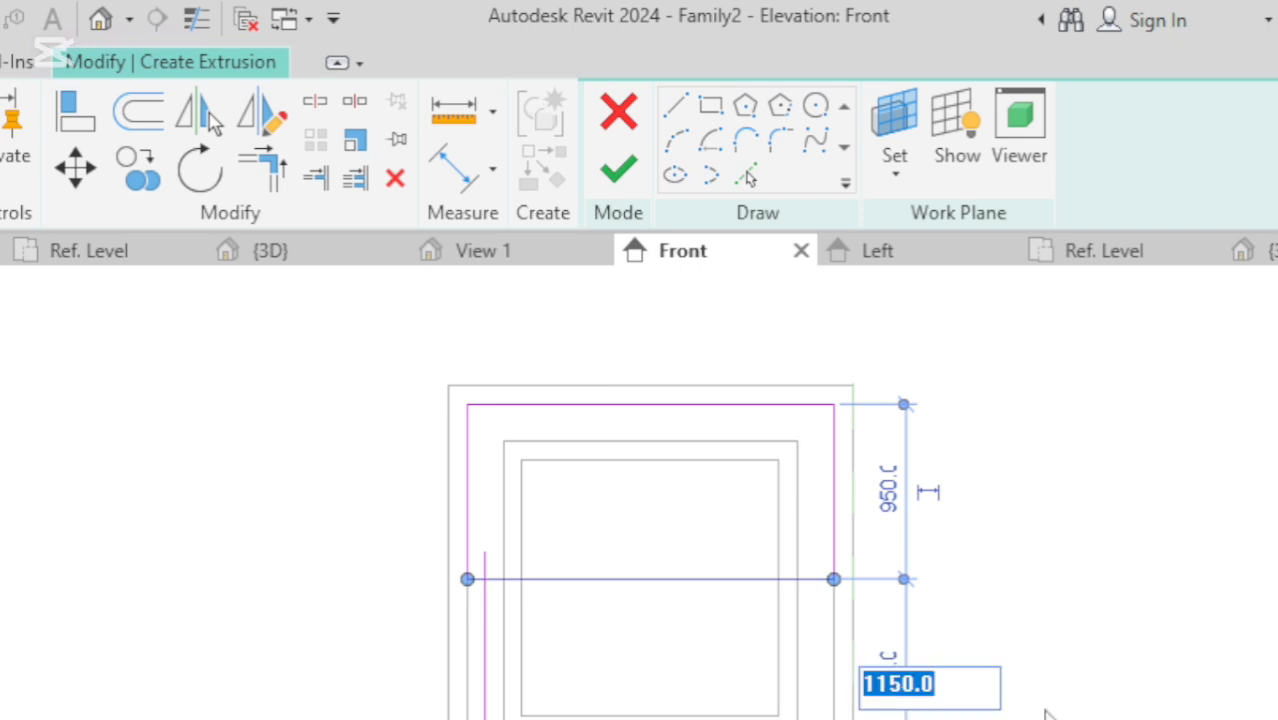
pyautogui.write('11')
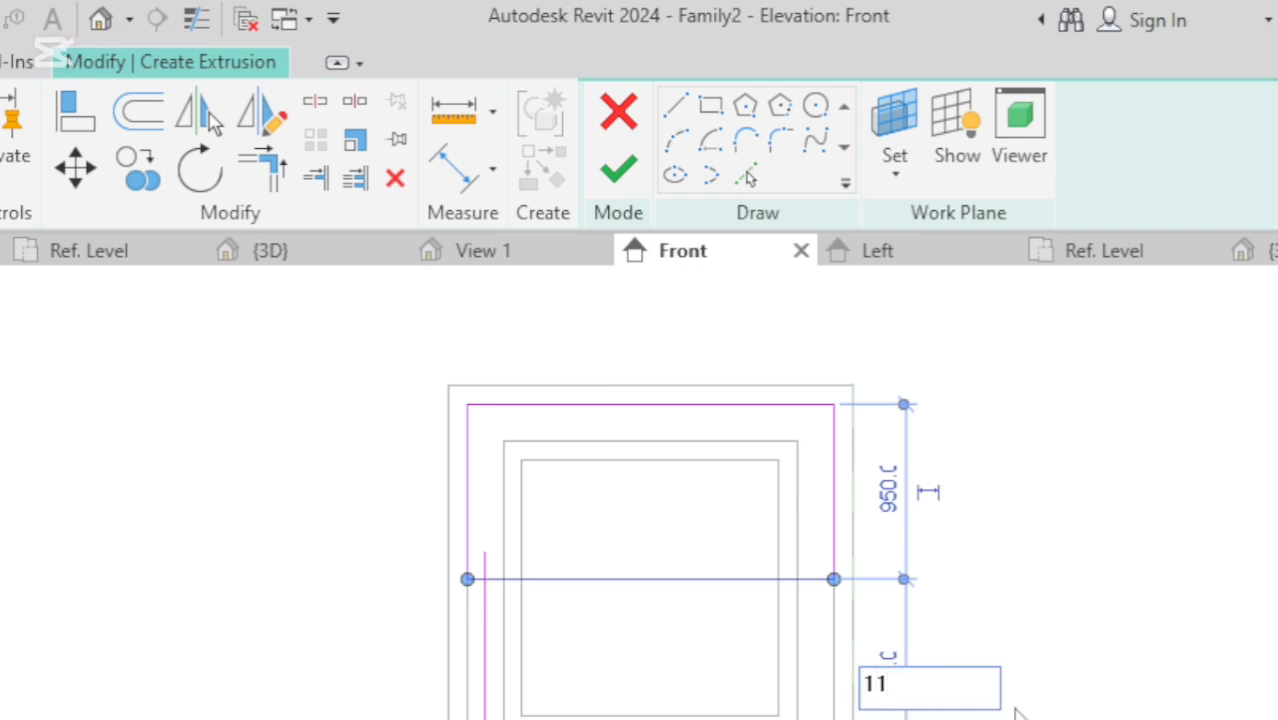
pyautogui.write('00')
pyautogui.press('Return')
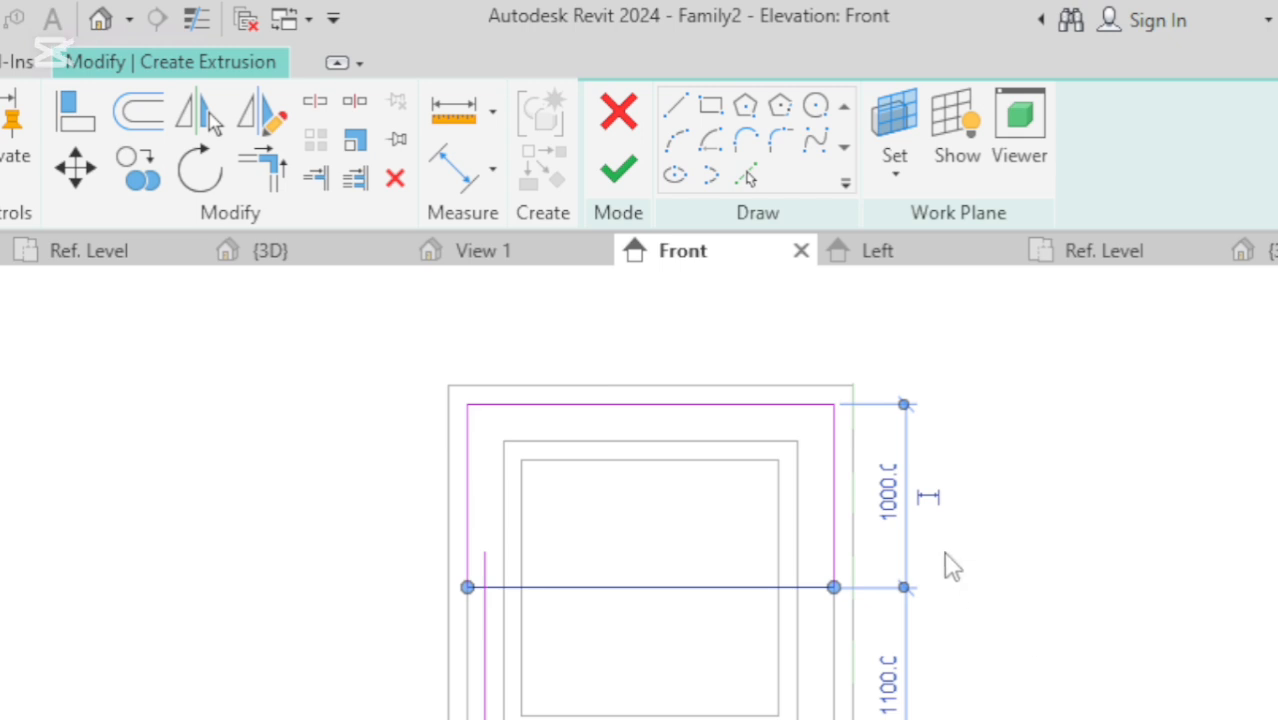
# Set the distance beneath the sketched rectangle's bottom edge to 1050.
pyautogui.click(893, 695)
pyautogui.write('1')
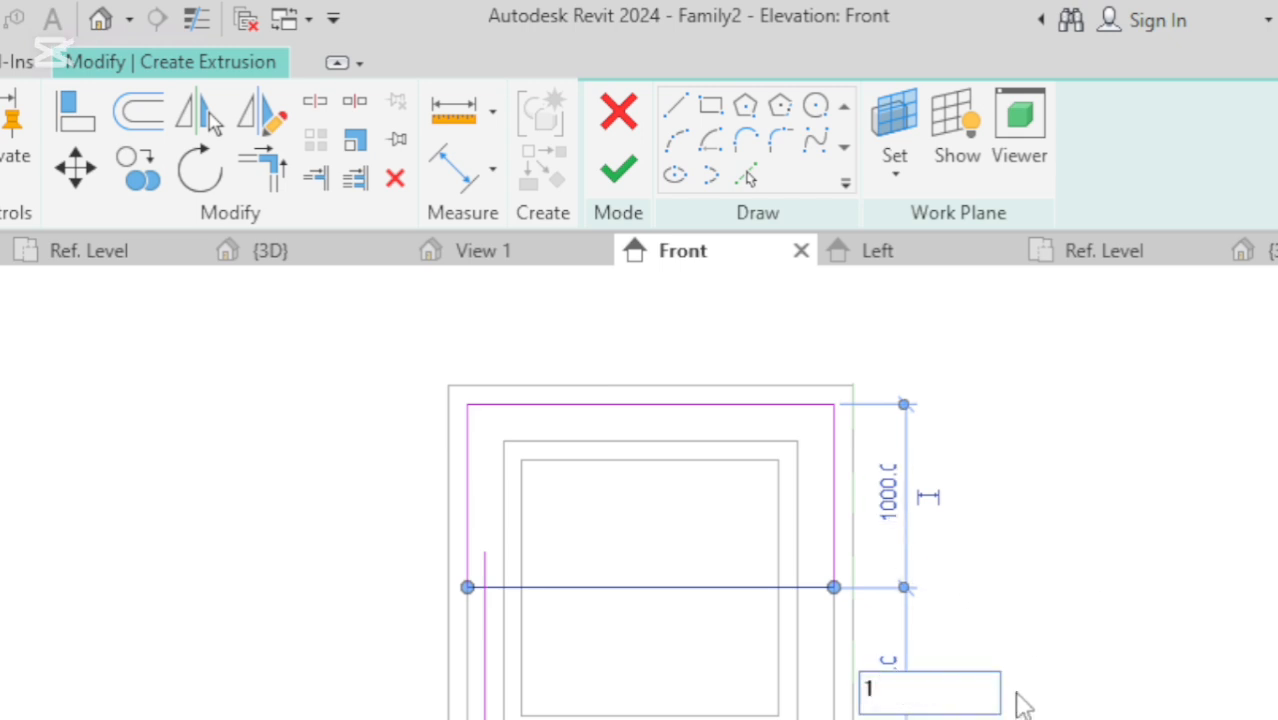
pyautogui.write('050')
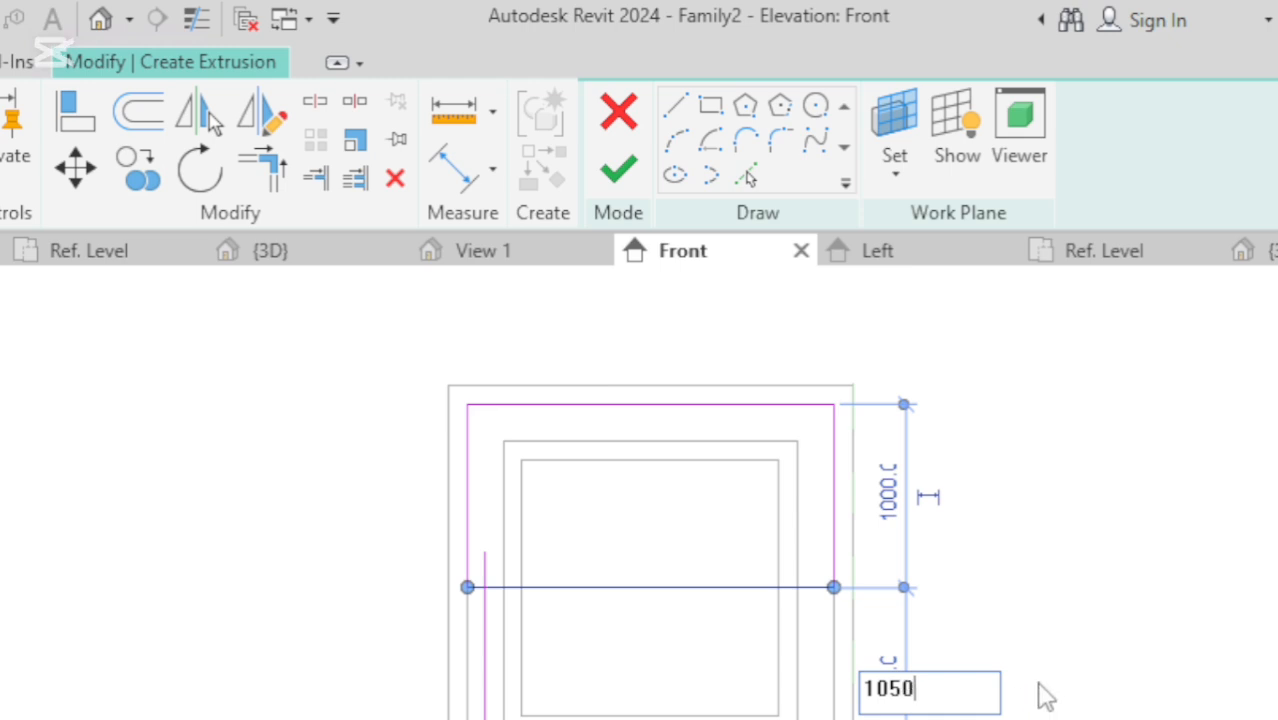
pyautogui.press('Return')
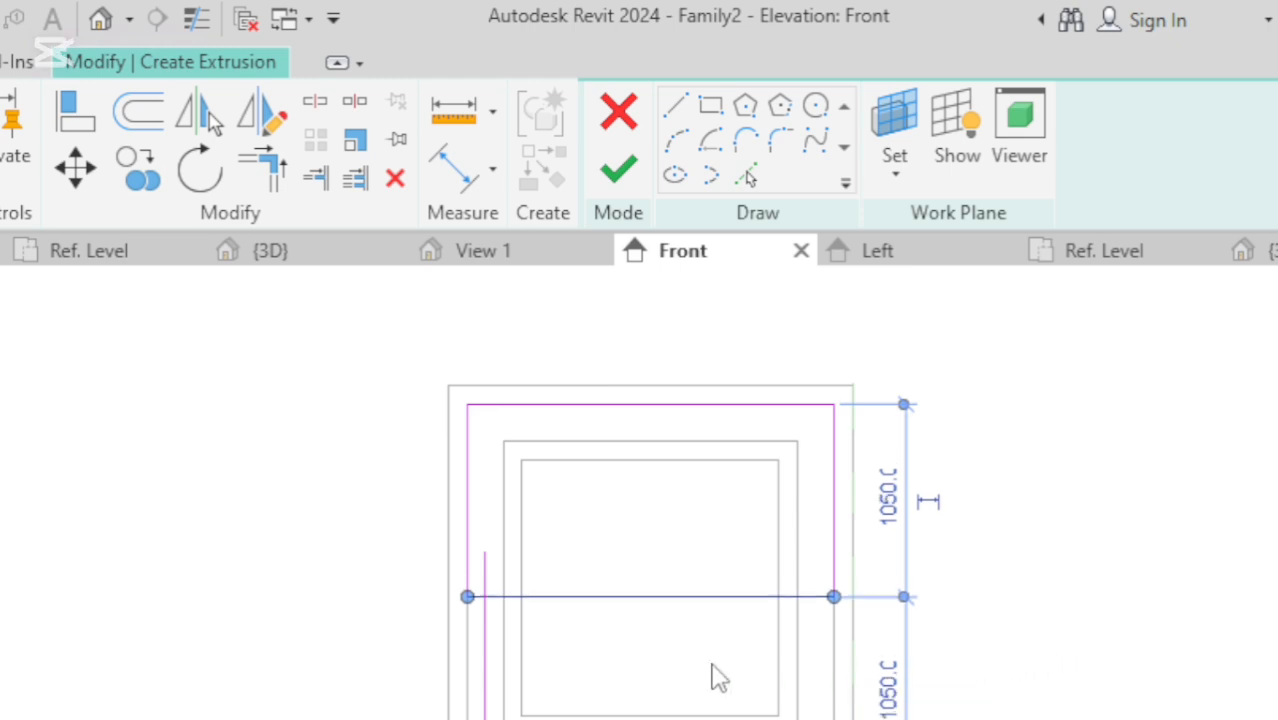
# Shorten the vertical line so its upper end meets the rectangle's bottom edge, and nudge it slightly left towards the frame.
pyautogui.click(494, 563)
pyautogui.moveTo(487, 553); pyautogui.dragTo(486, 600)
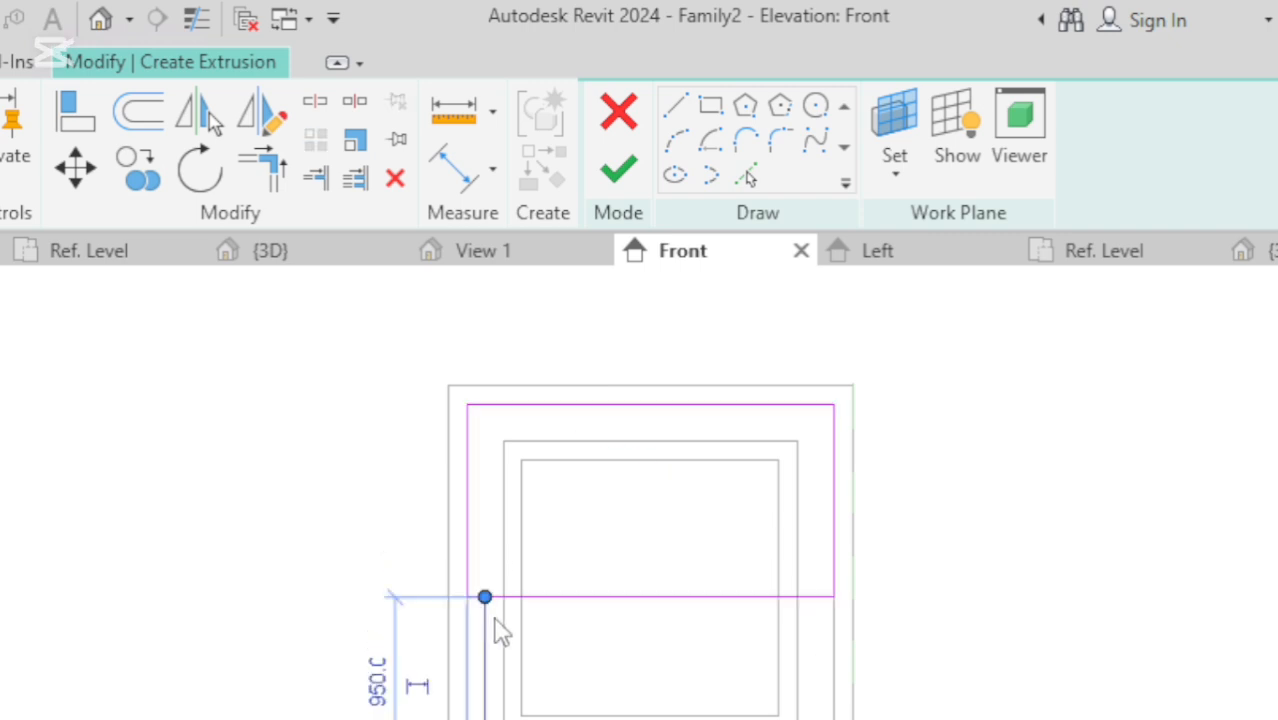
pyautogui.scroll(3, 499, 622)
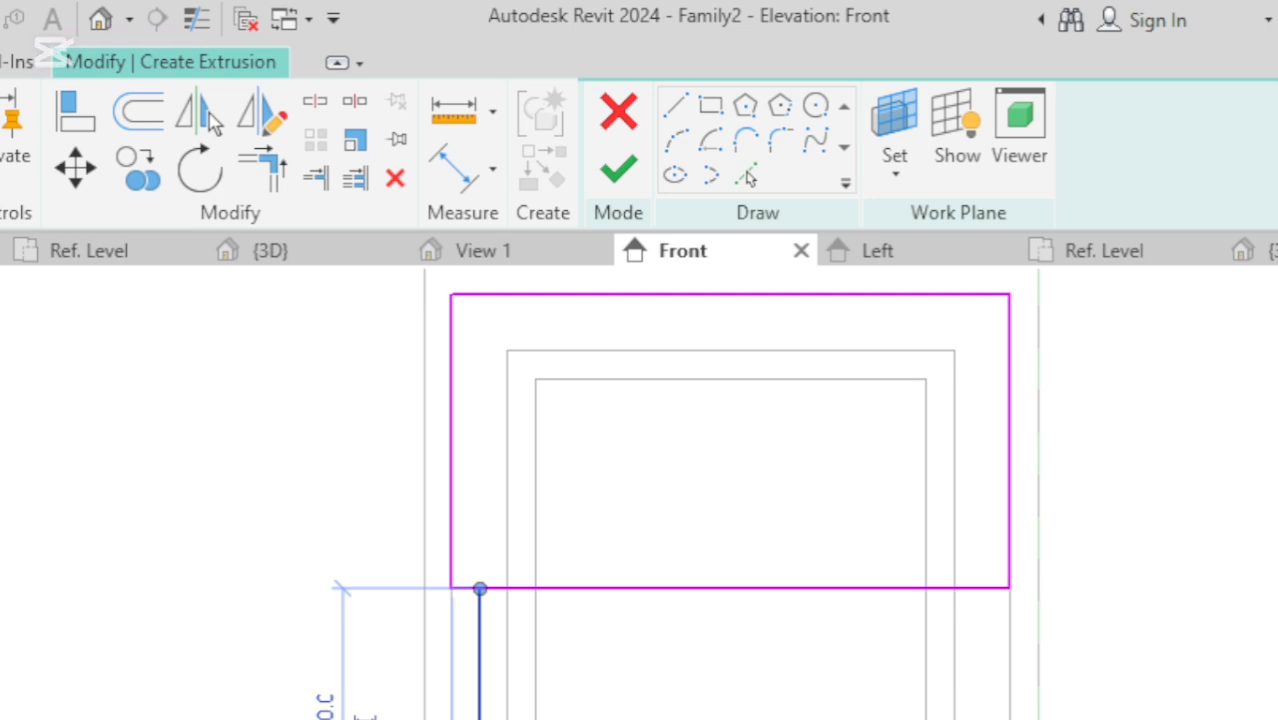
pyautogui.press('Left')
pyautogui.press('Left')
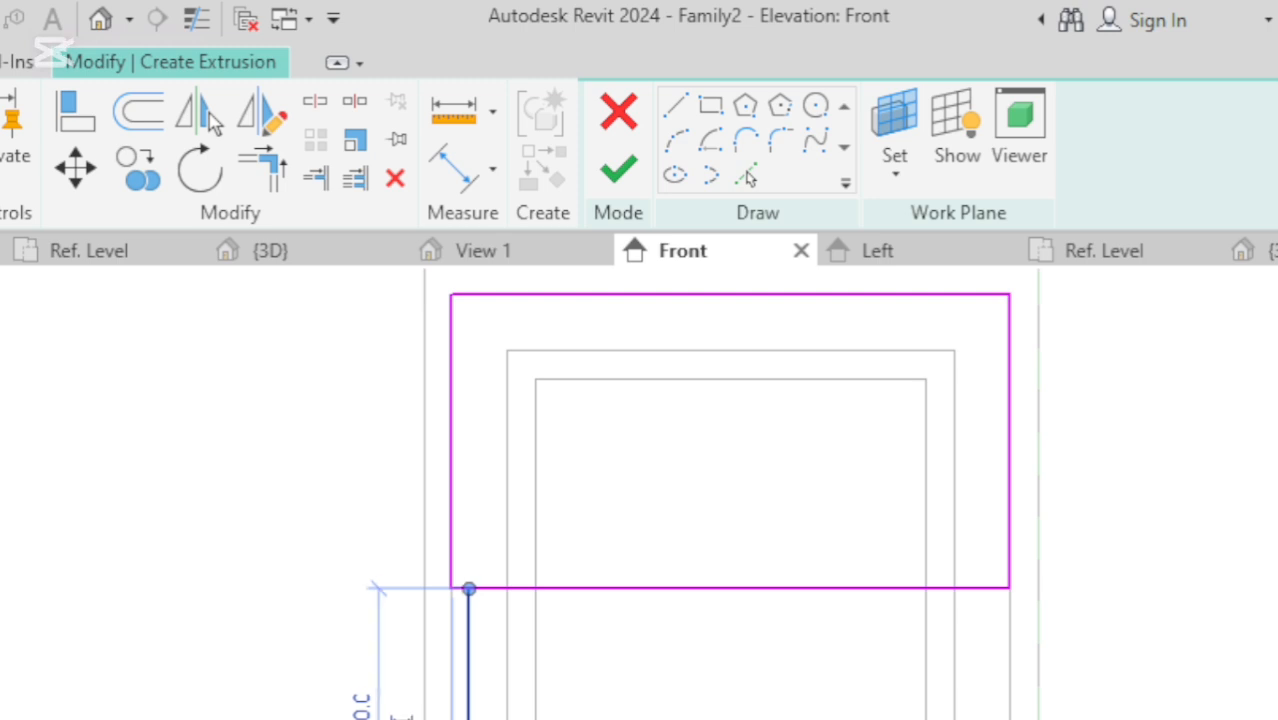
# Offset the vertical line twice to the right at equal spacing to make three parallel bars below the rectangle.
pyautogui.click(615, 708)
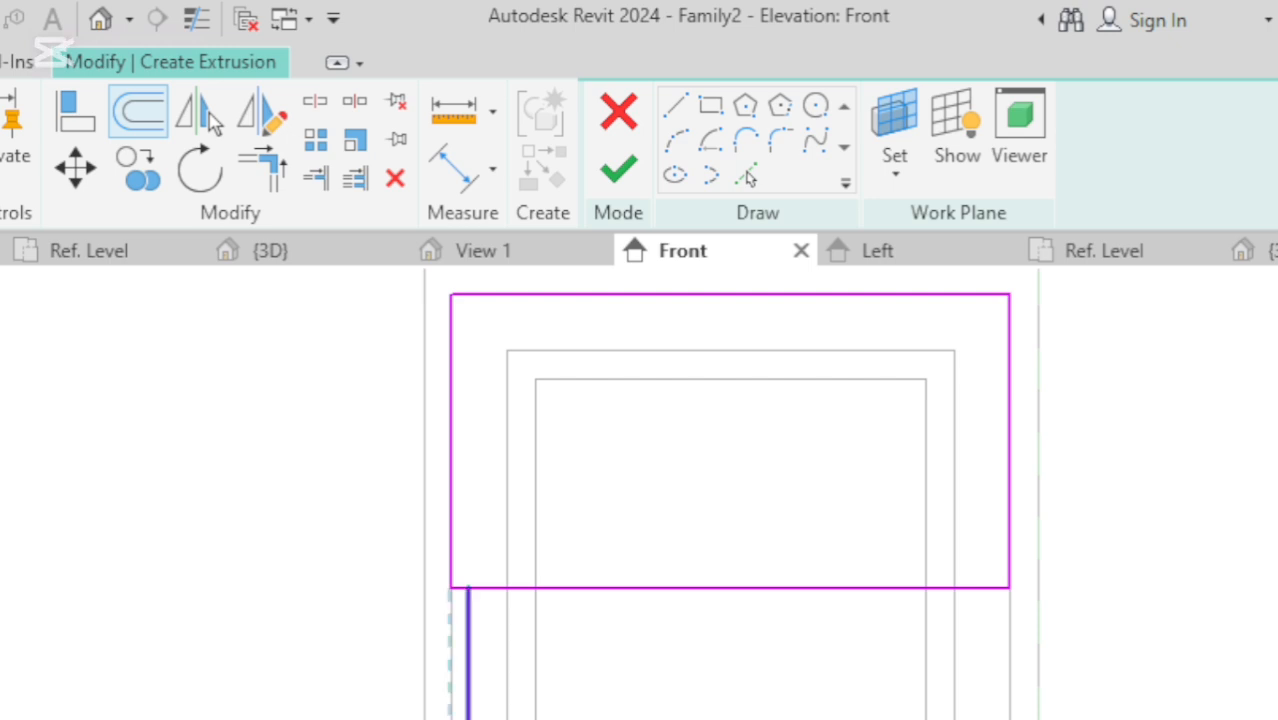
pyautogui.click(471, 700)
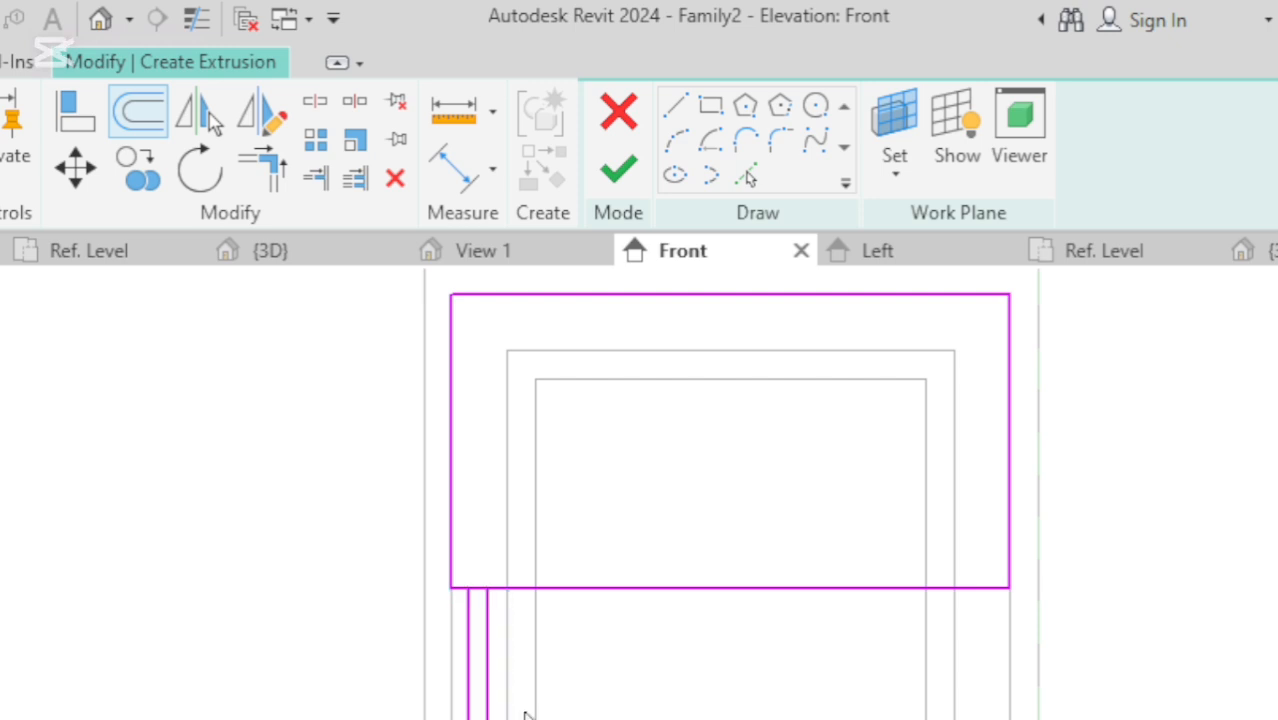
pyautogui.scroll(3, 488, 712)
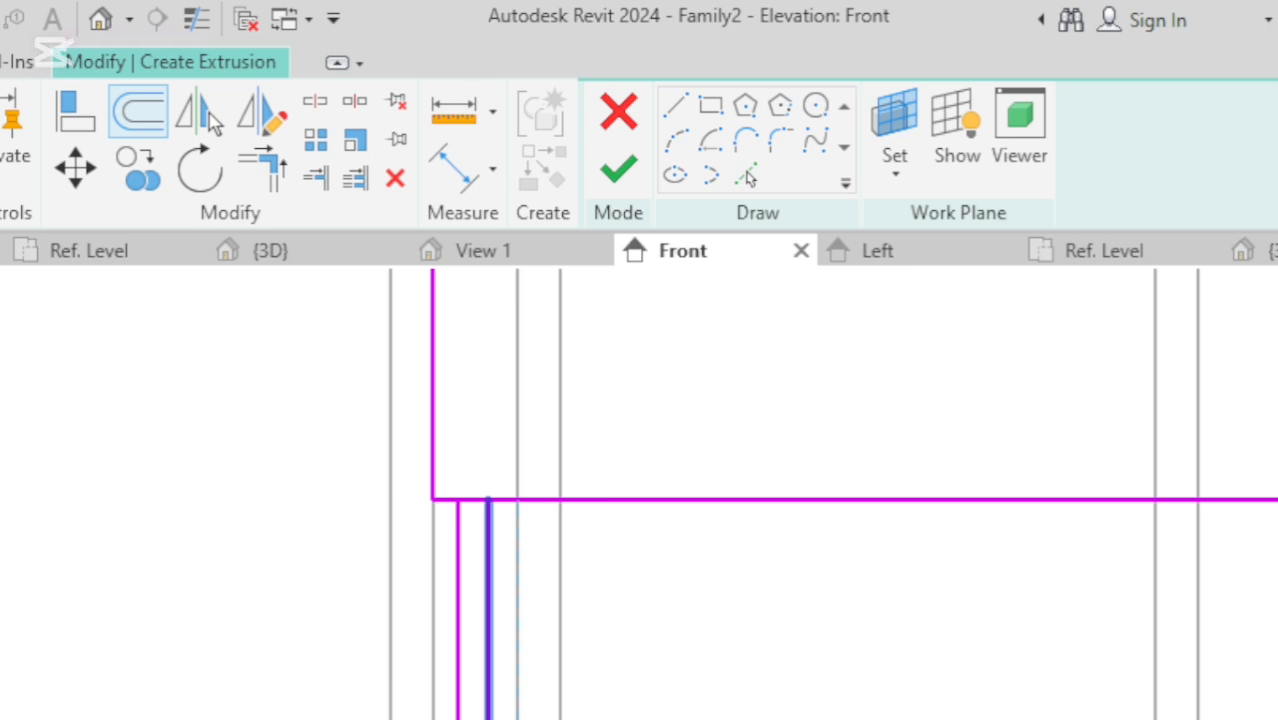
pyautogui.click(489, 712)
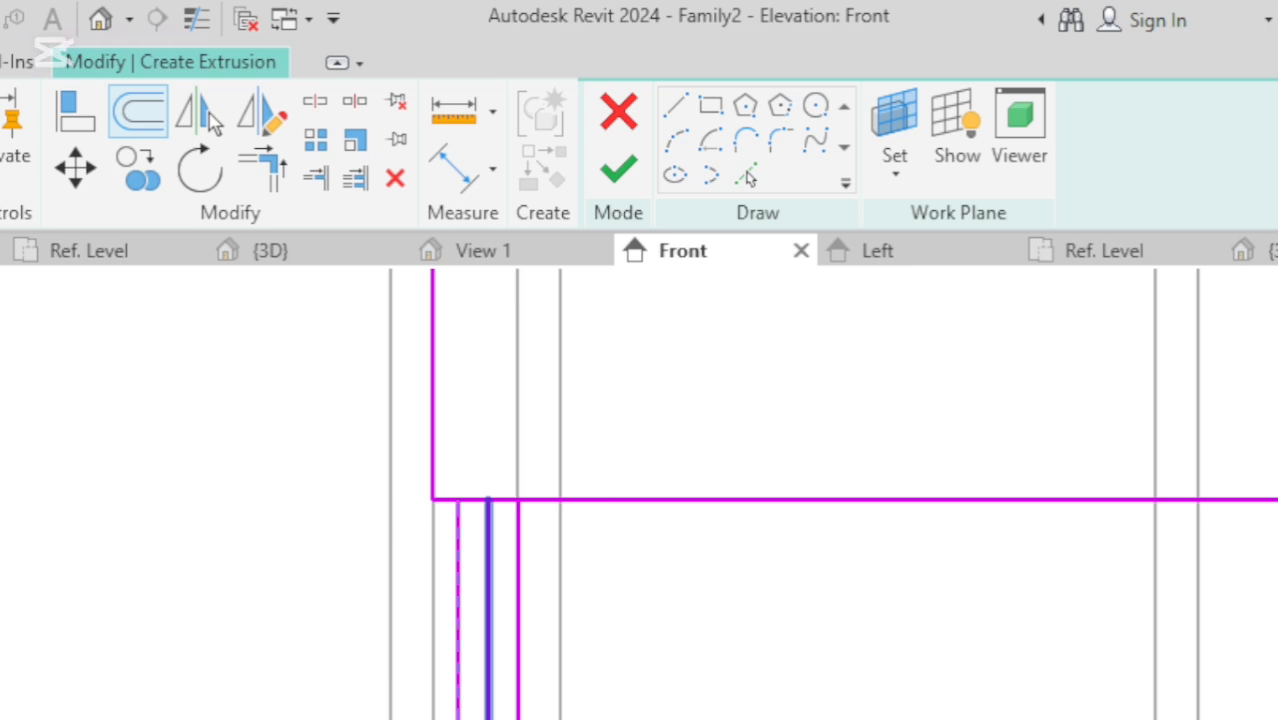
pyautogui.press('Escape')
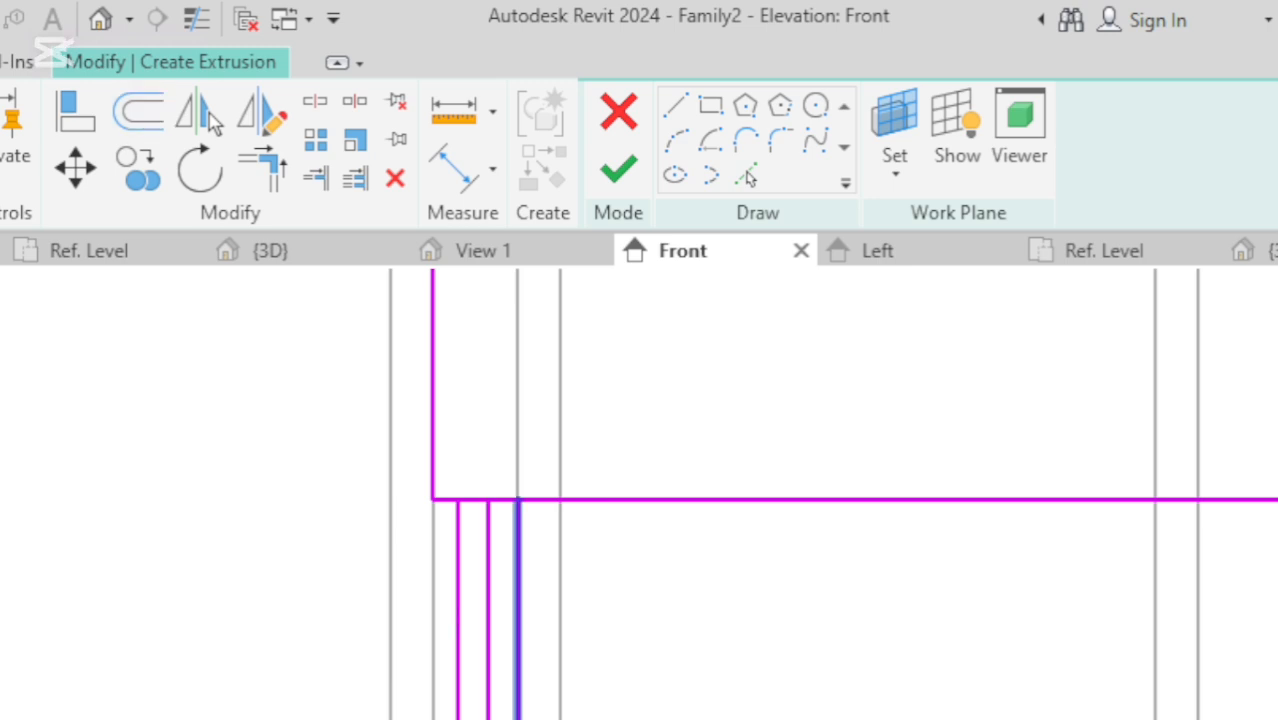
# Select the three parallel vertical lines and nudge them together slightly left, closer to the outer frame's inner edge.
pyautogui.click(518, 712)
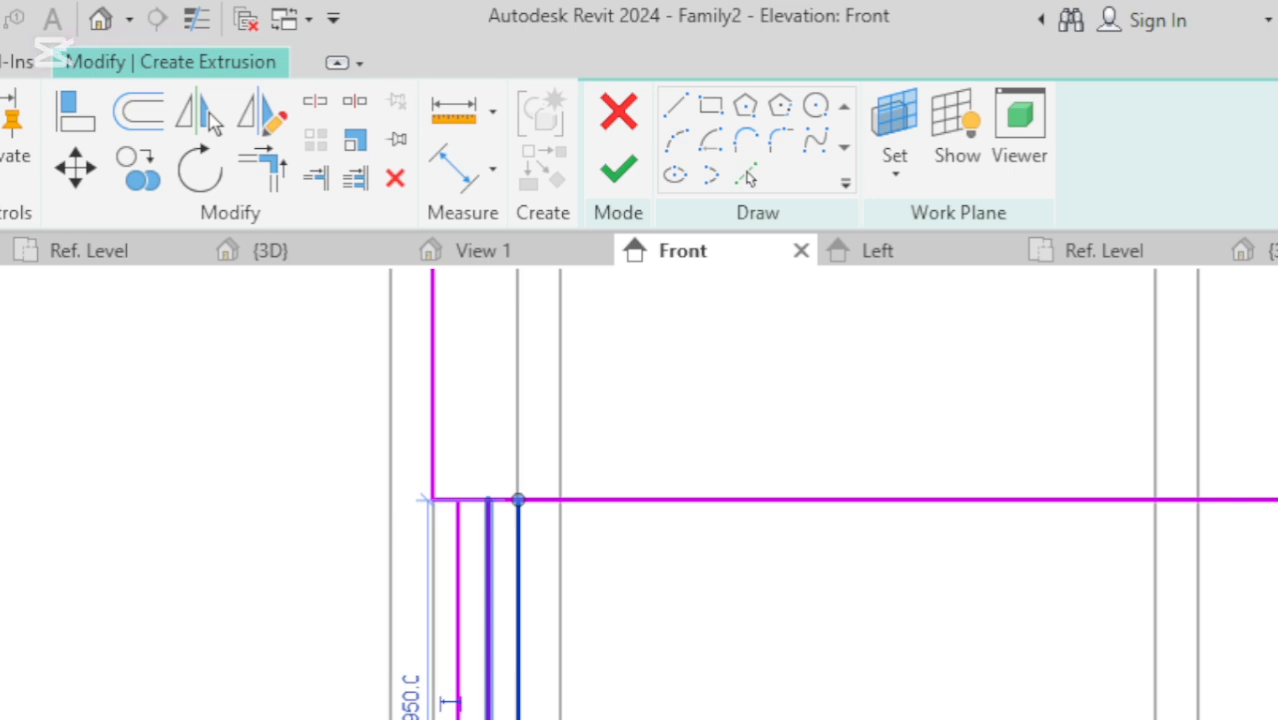
pyautogui.keyDown('ctrl'); pyautogui.click(488, 712); pyautogui.keyUp('ctrl')
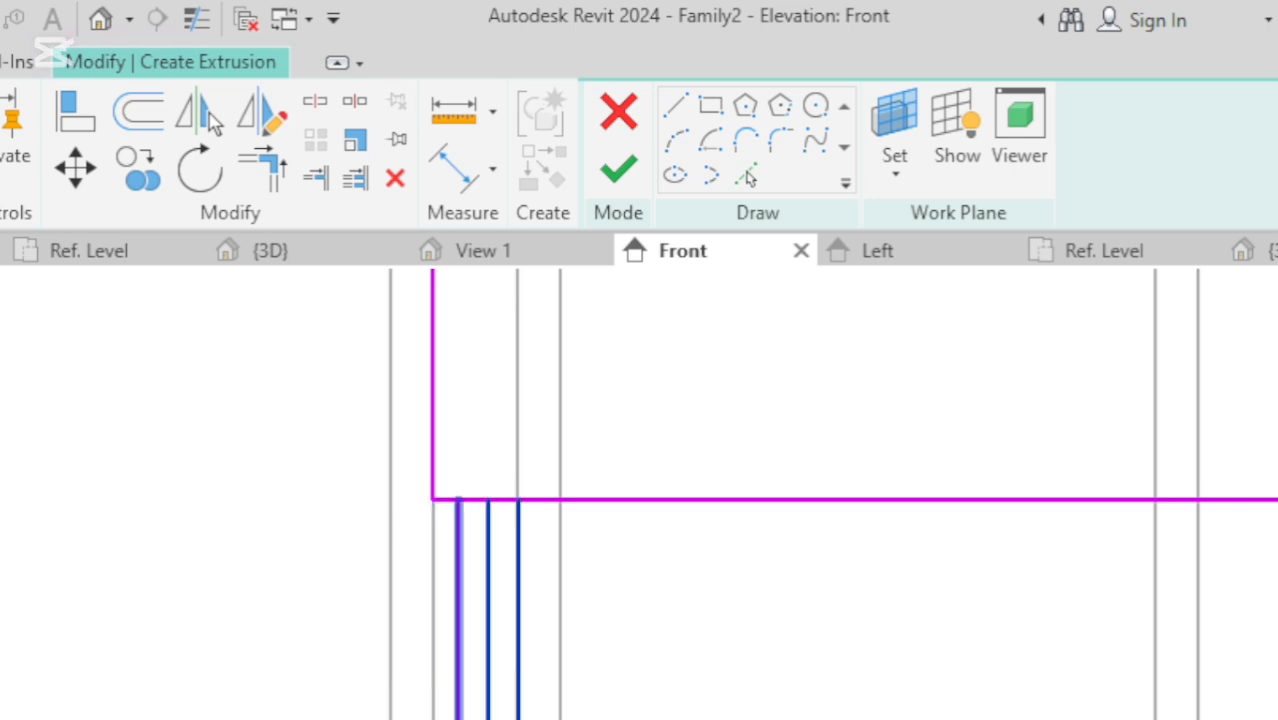
pyautogui.keyDown('ctrl'); pyautogui.click(459, 712); pyautogui.keyUp('ctrl')
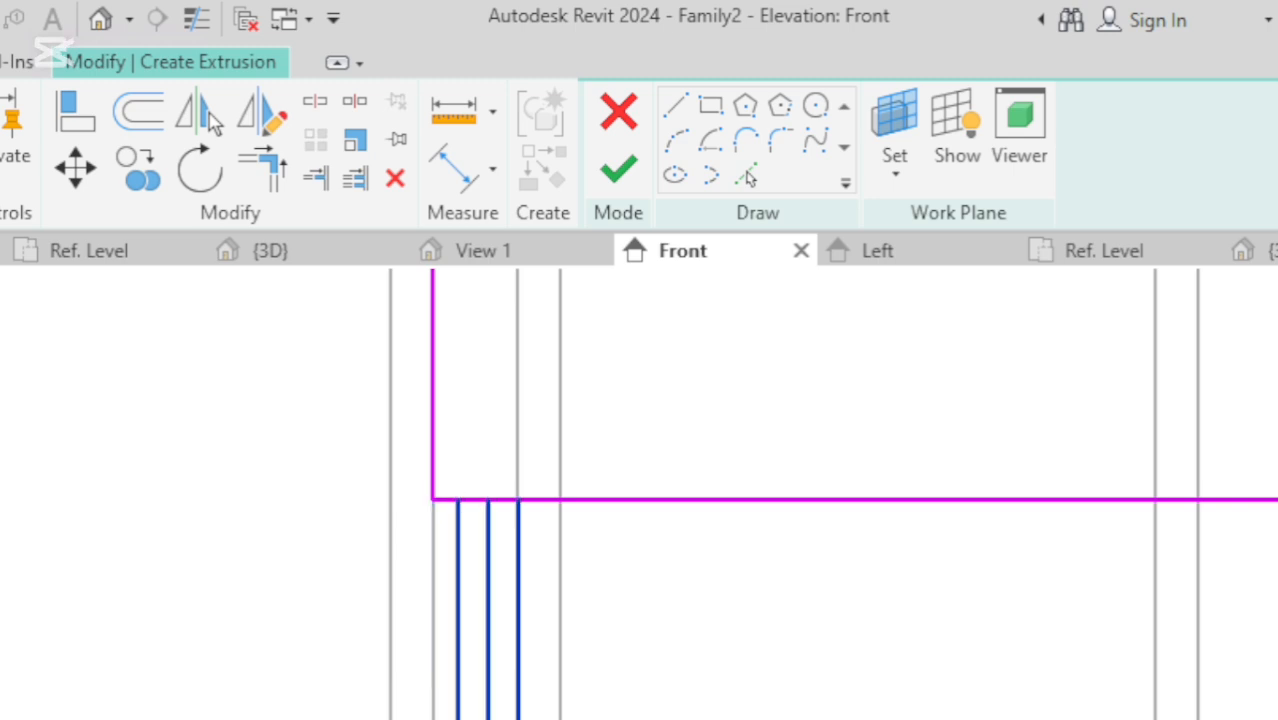
pyautogui.press('Left')
pyautogui.press('Left')
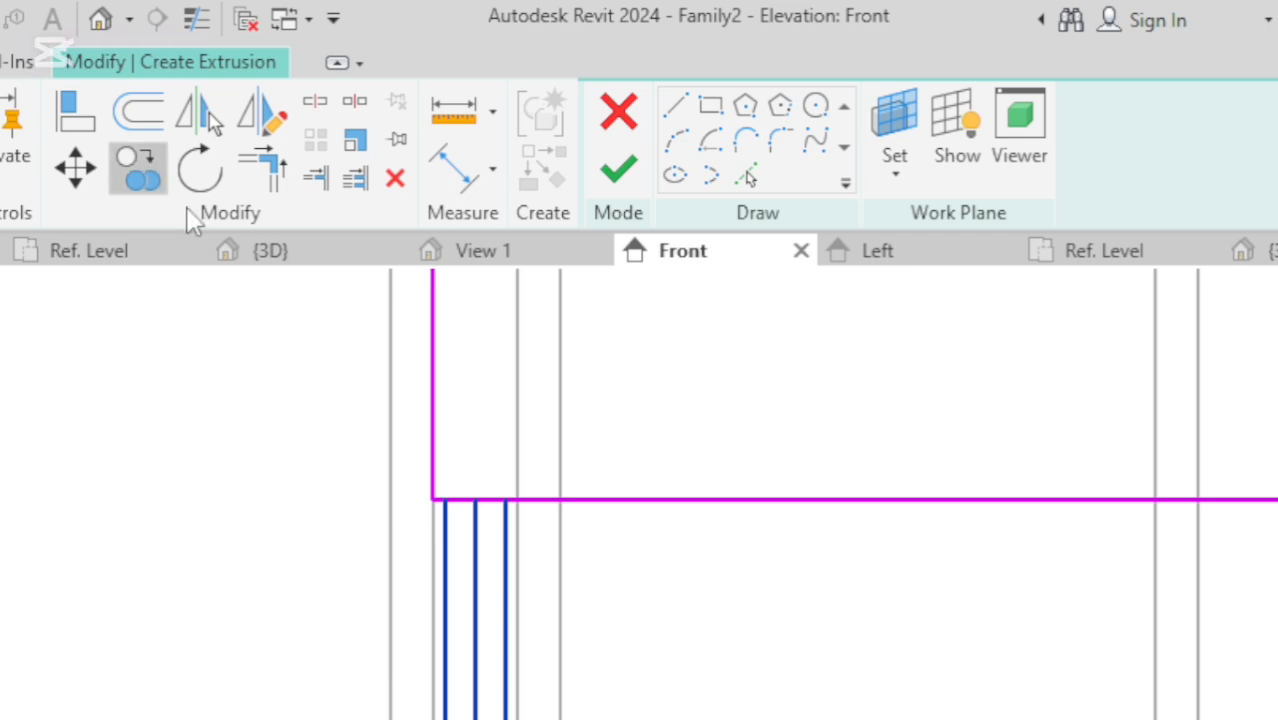
# Copy the three vertical lines horizontally to the gate's right side and nudge the copies slightly right within the frame.
pyautogui.press('c')
pyautogui.press('o')
pyautogui.click(475, 715)
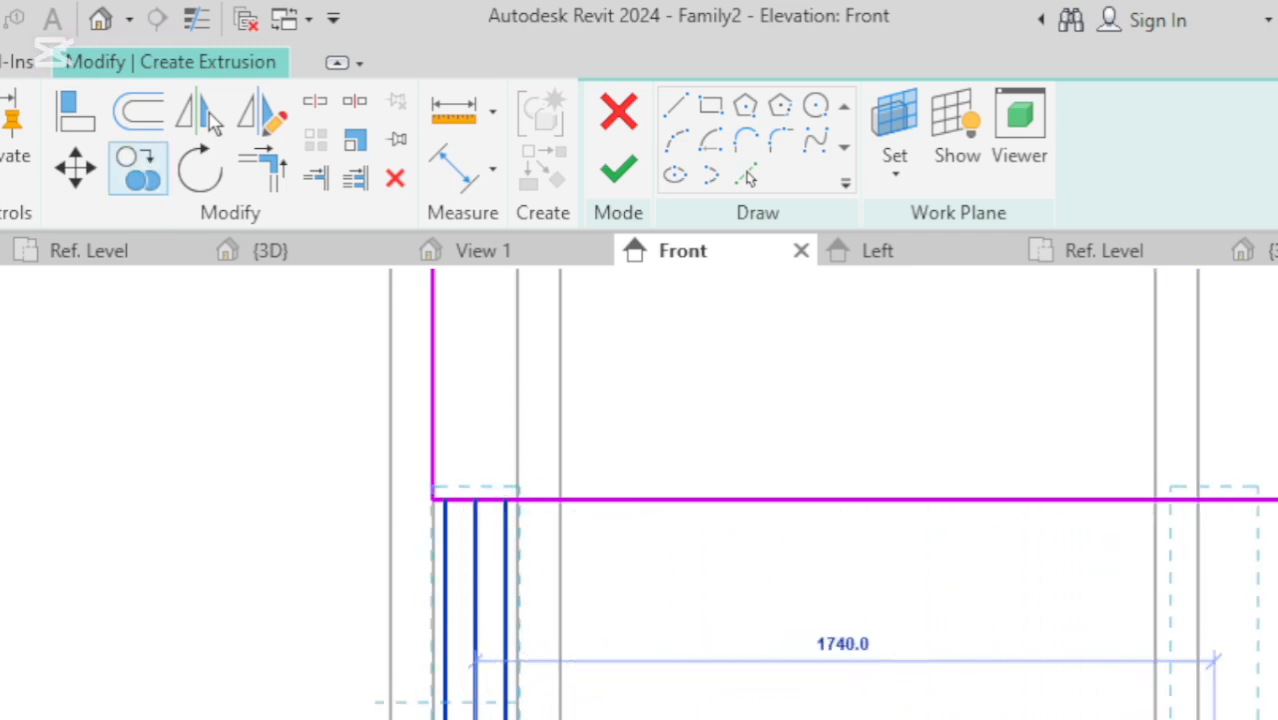
pyautogui.click(1230, 715)
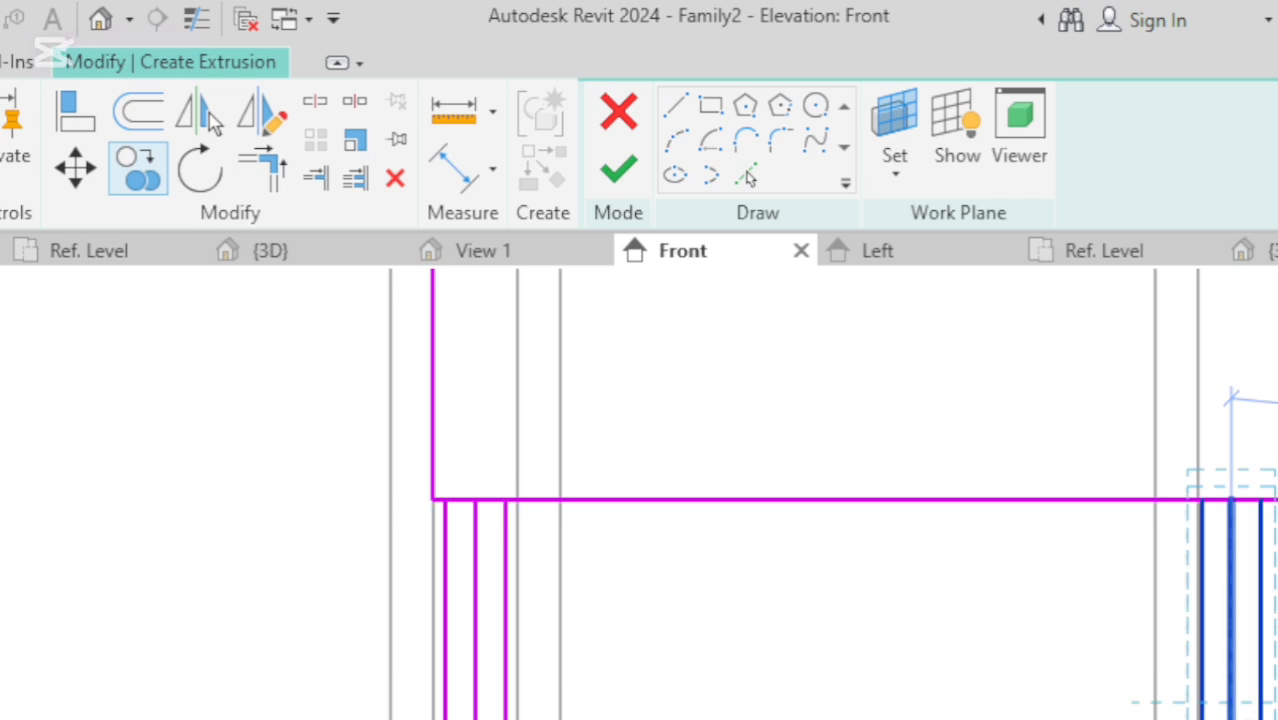
pyautogui.press('Escape')
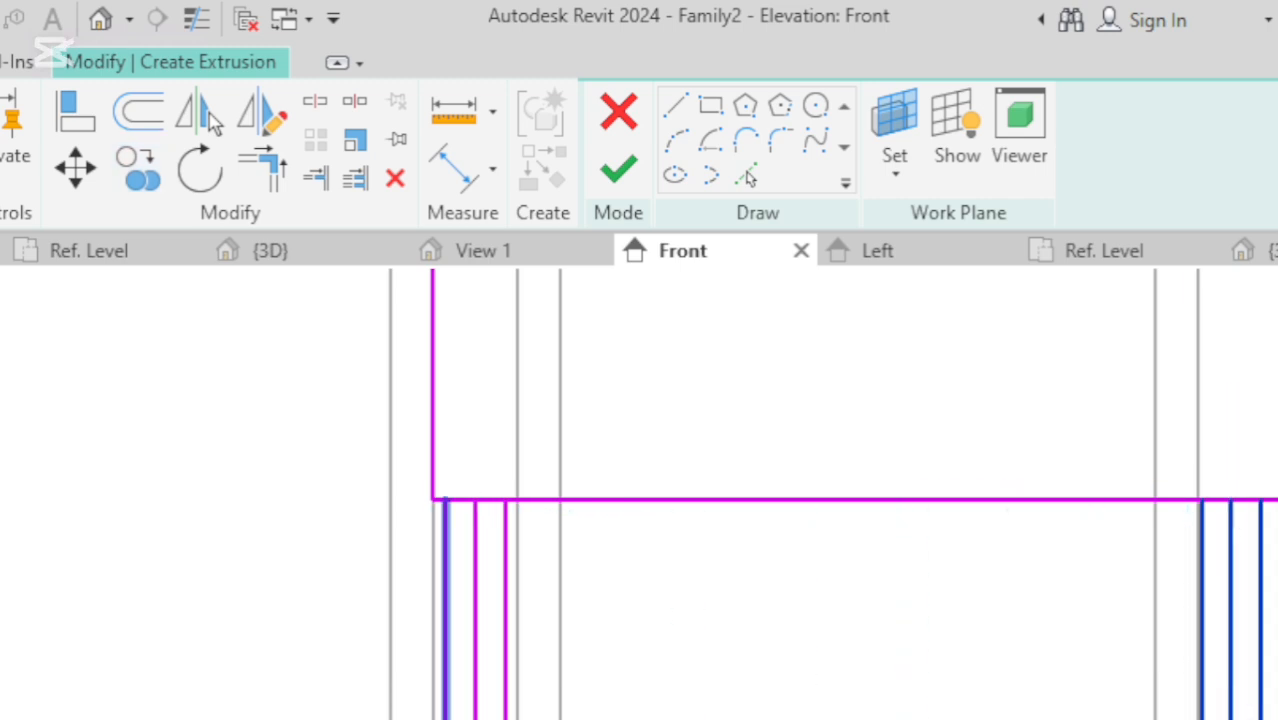
pyautogui.press('Right')
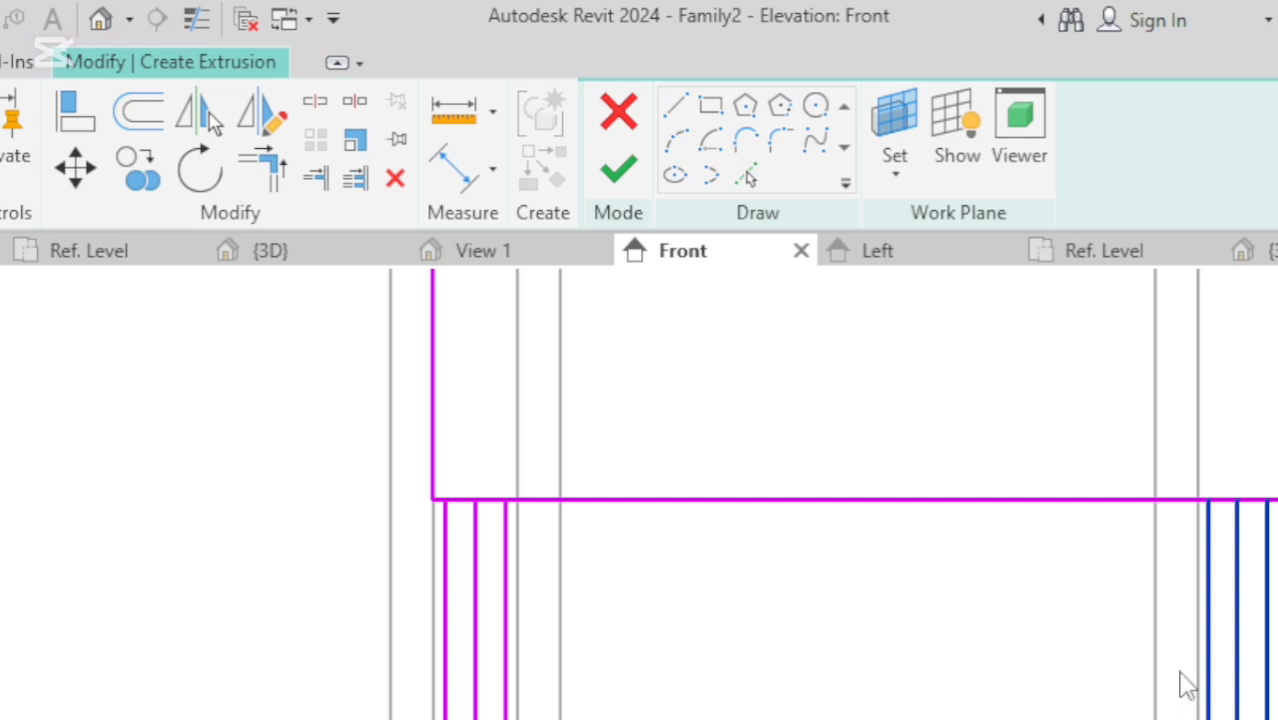
pyautogui.press('Right')
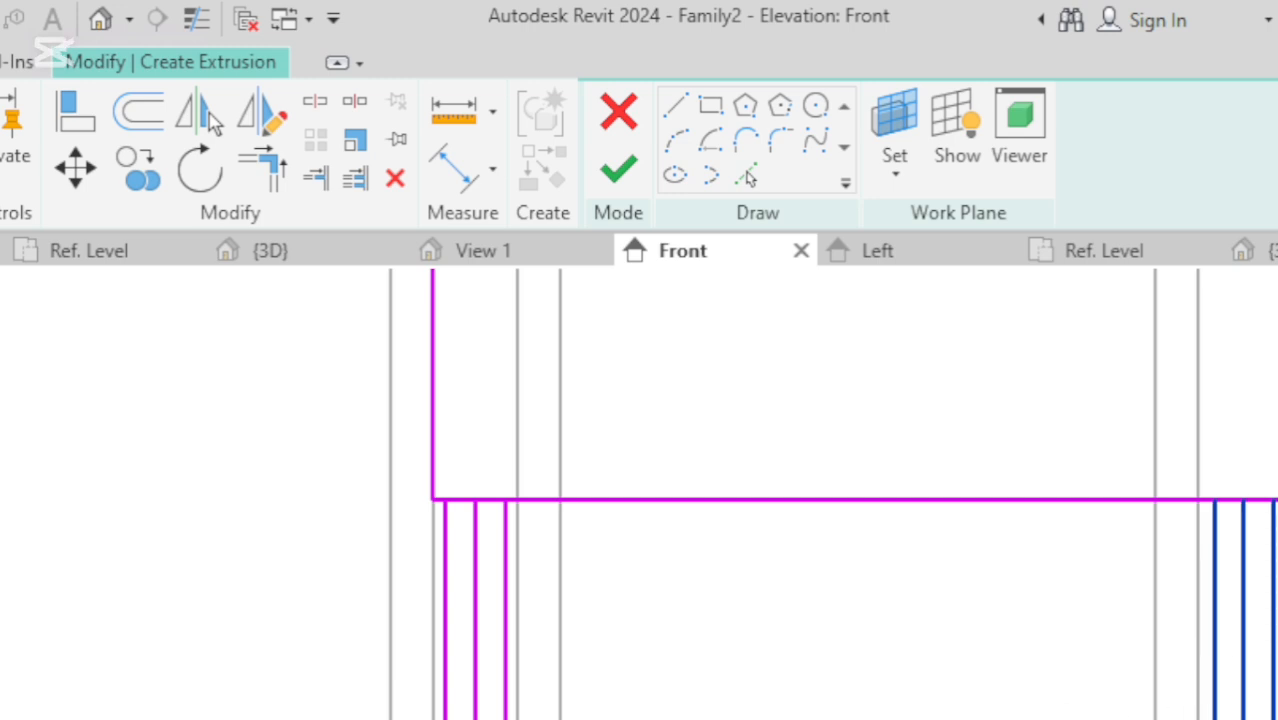
pyautogui.press('Left')
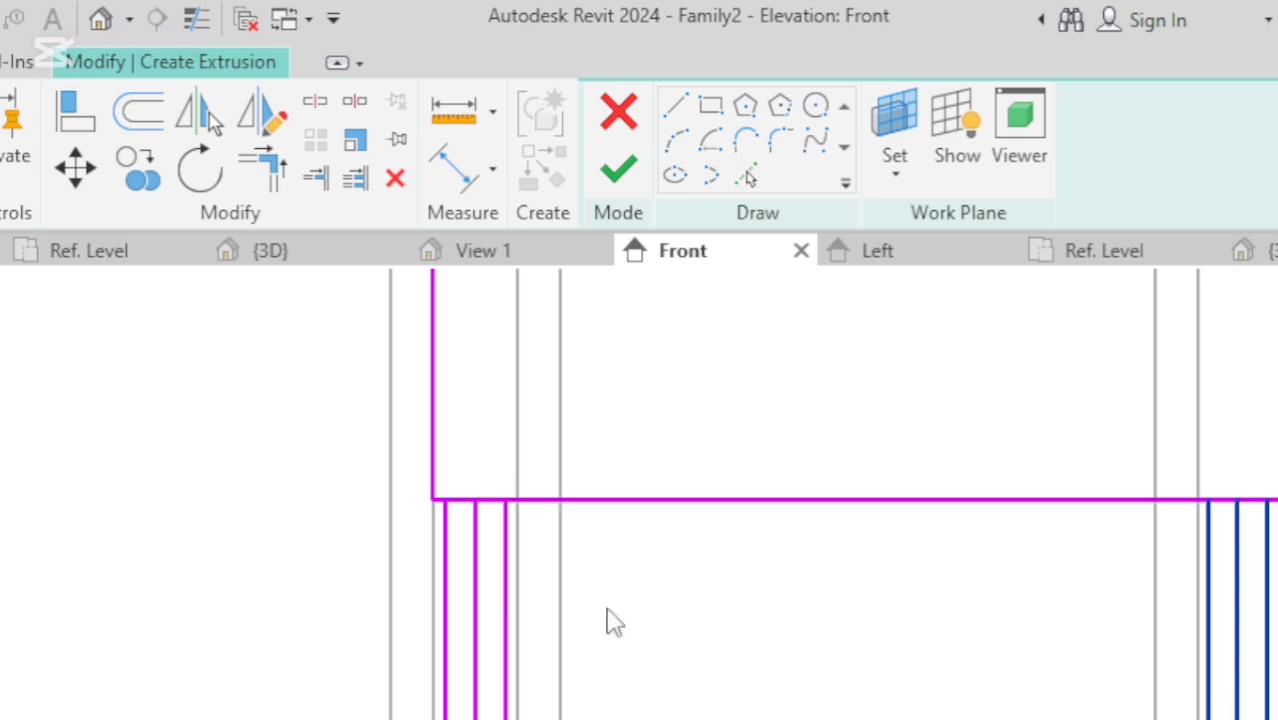
# Sketch a vertical line 1050 long from the midpoint of the rectangle's top edge to the midpoint of its bottom edge.
pyautogui.scroll(-3, 680, 493)
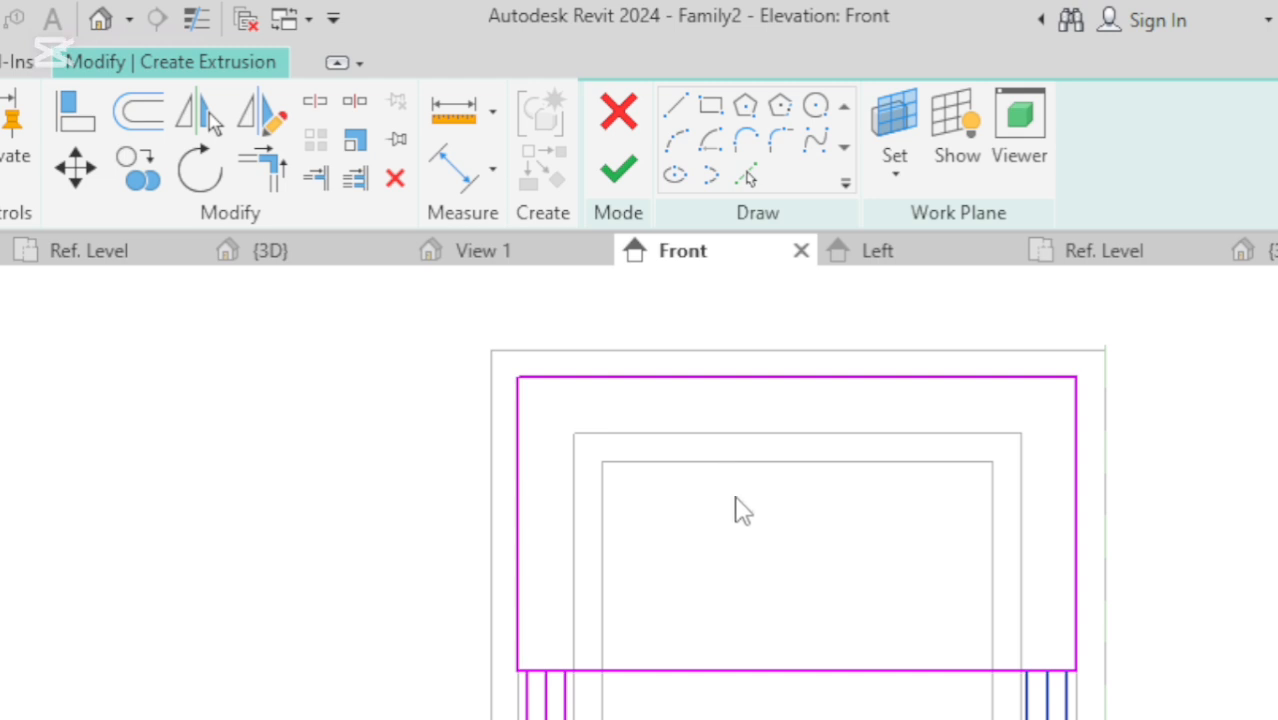
pyautogui.click(672, 104)
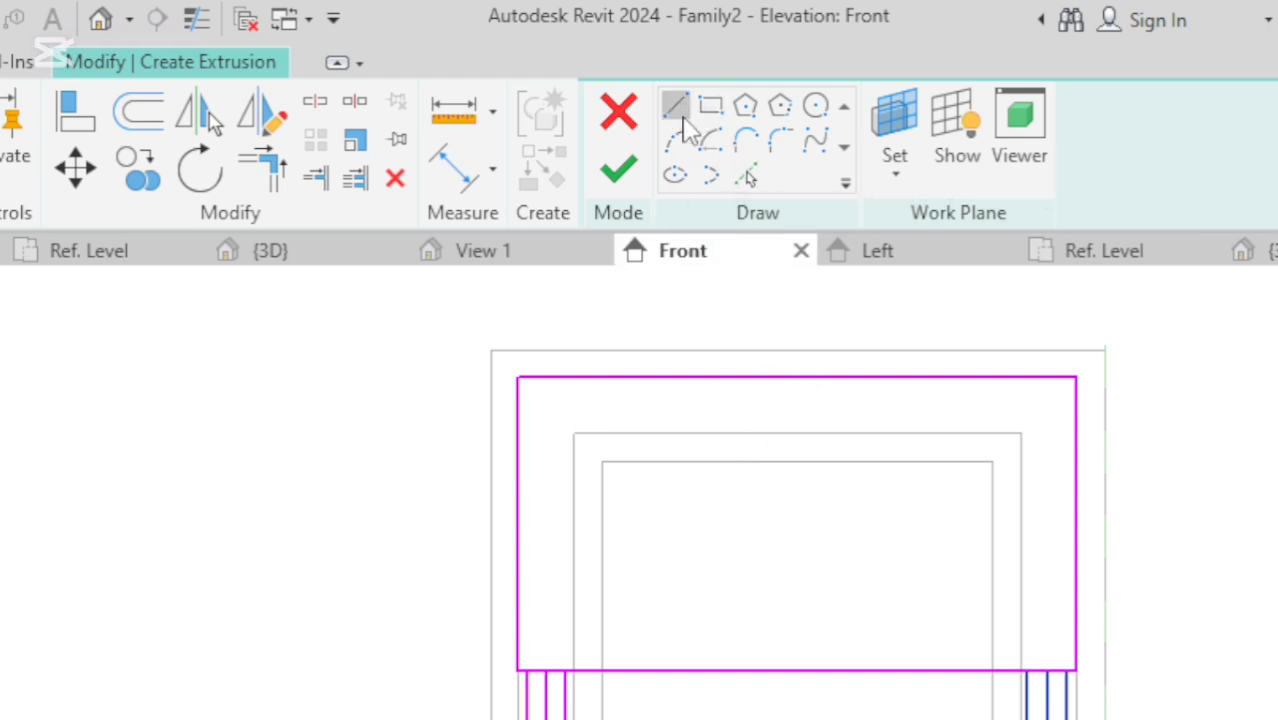
pyautogui.click(797, 378)
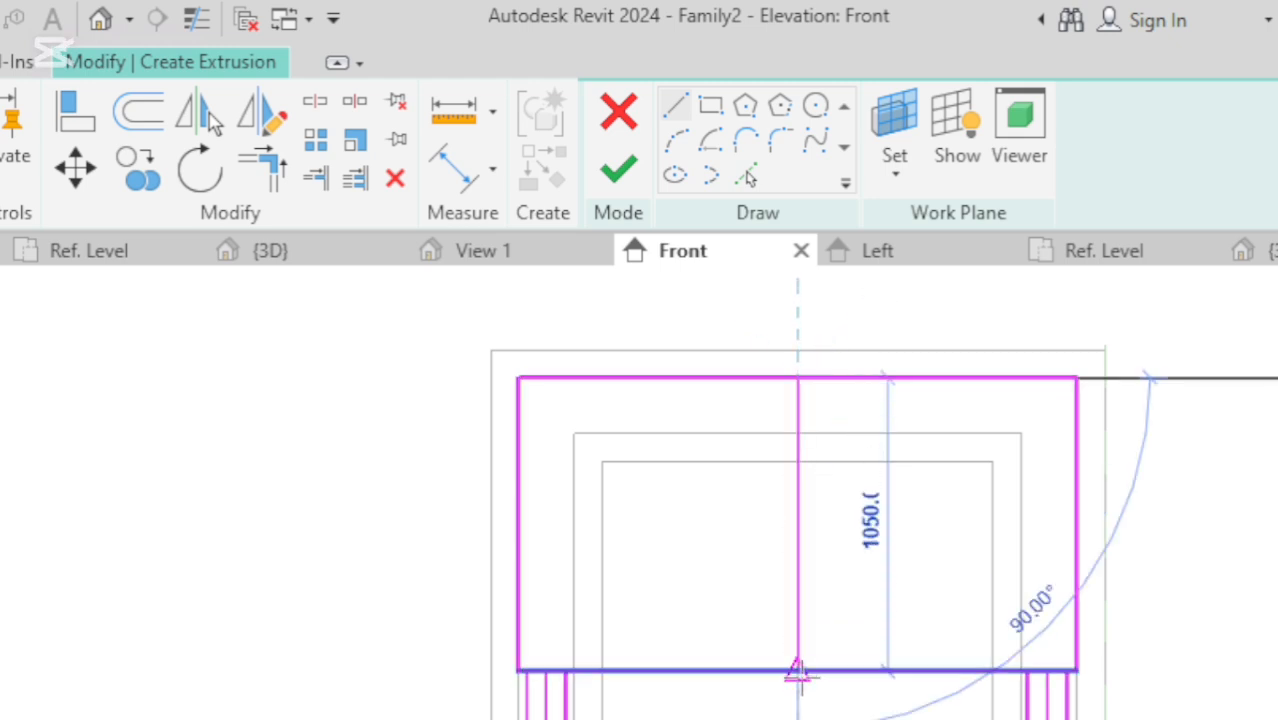
pyautogui.click(797, 670)
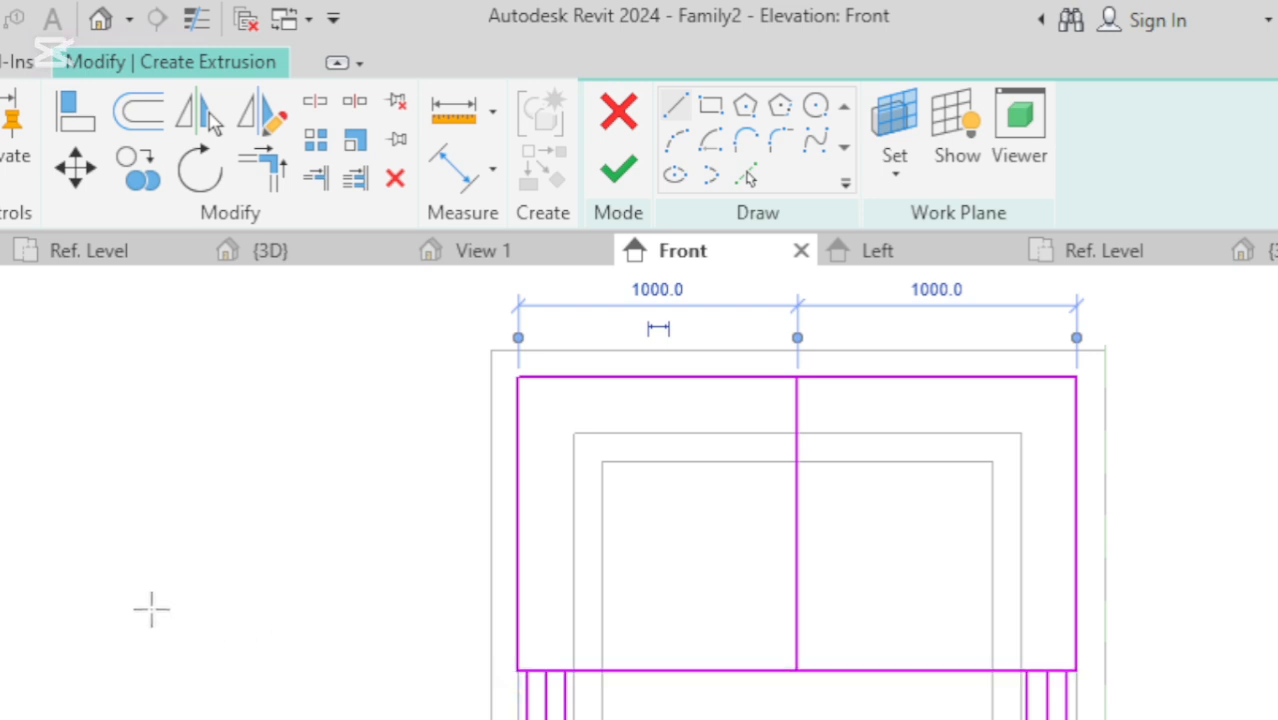
pyautogui.scroll(-2, 145, 610)
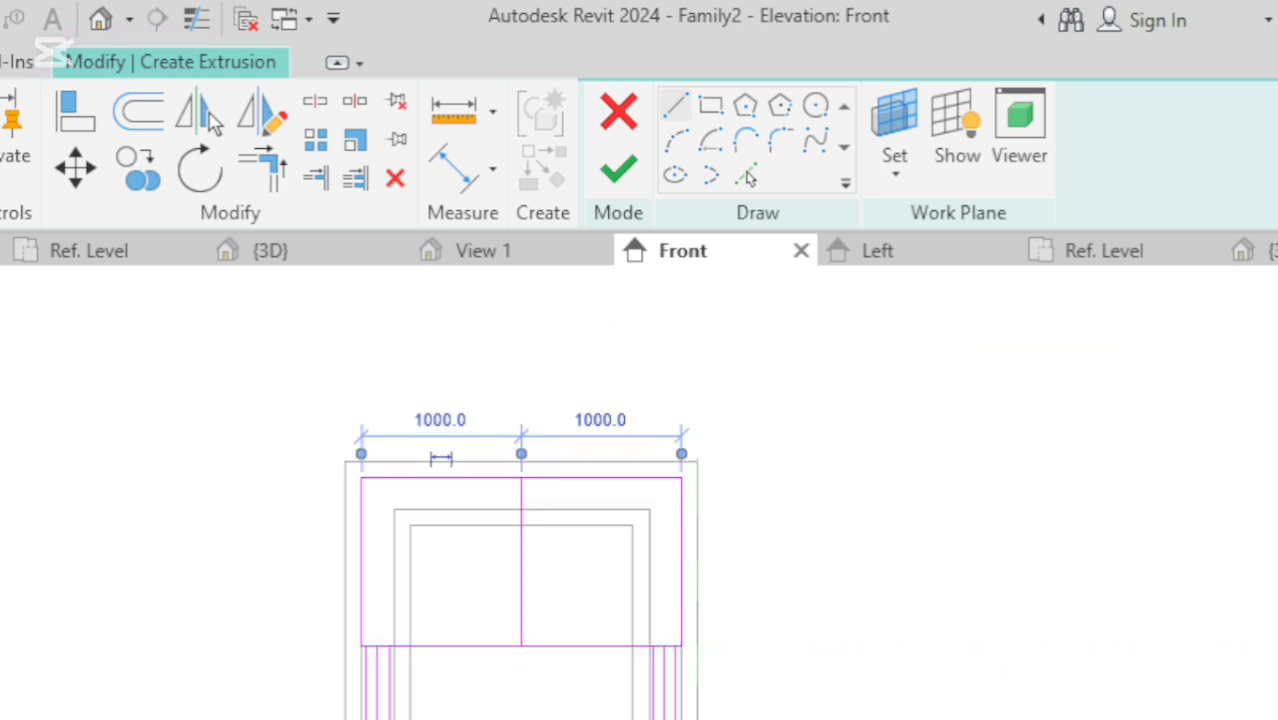
pyautogui.press('Escape')
# Examine the curved bar pattern of the gates in the reference image.
pyautogui.scroll(-2, 720, 714)
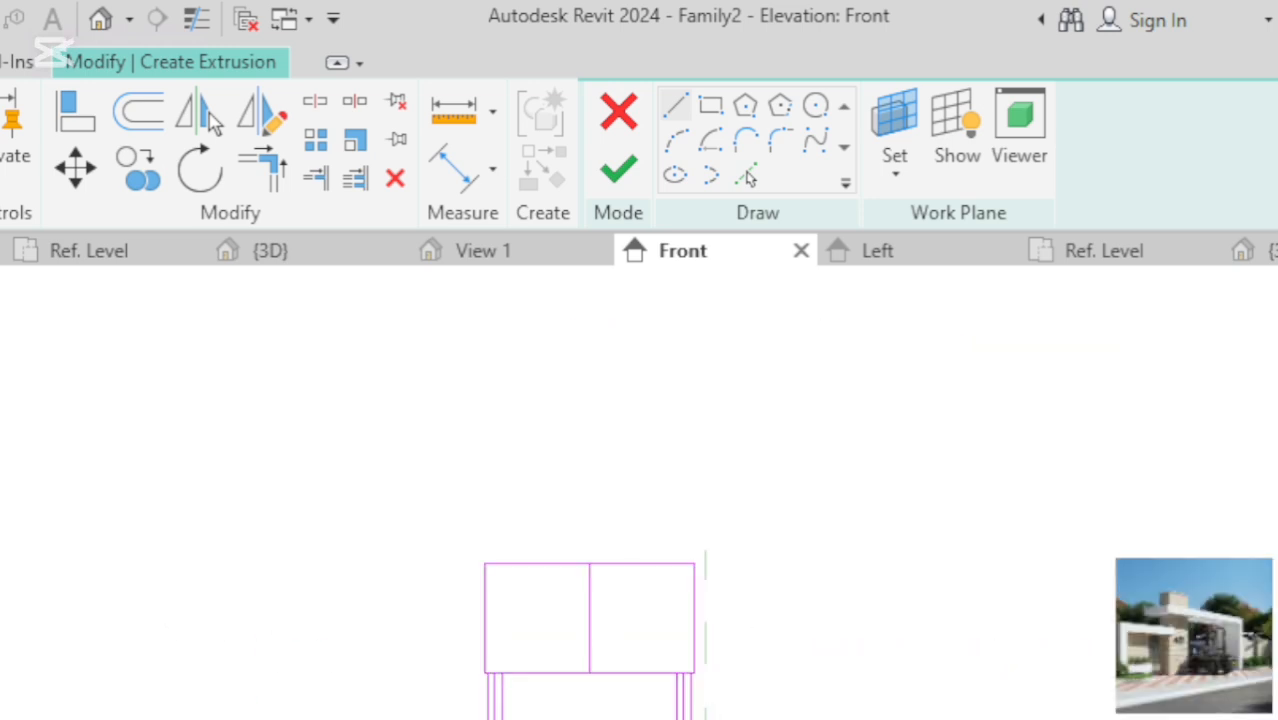
pyautogui.scroll(5, 1175, 686)
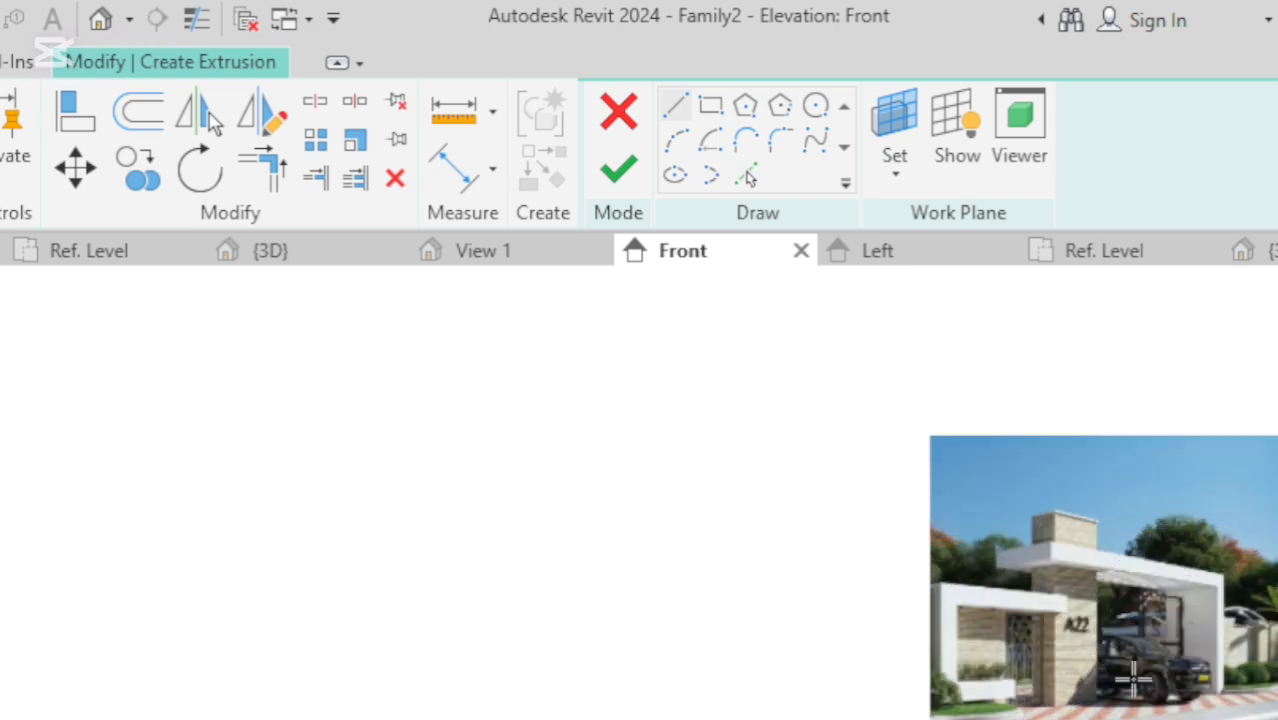
pyautogui.scroll(2, 1255, 610)
pyautogui.scroll(3, 1263, 605)
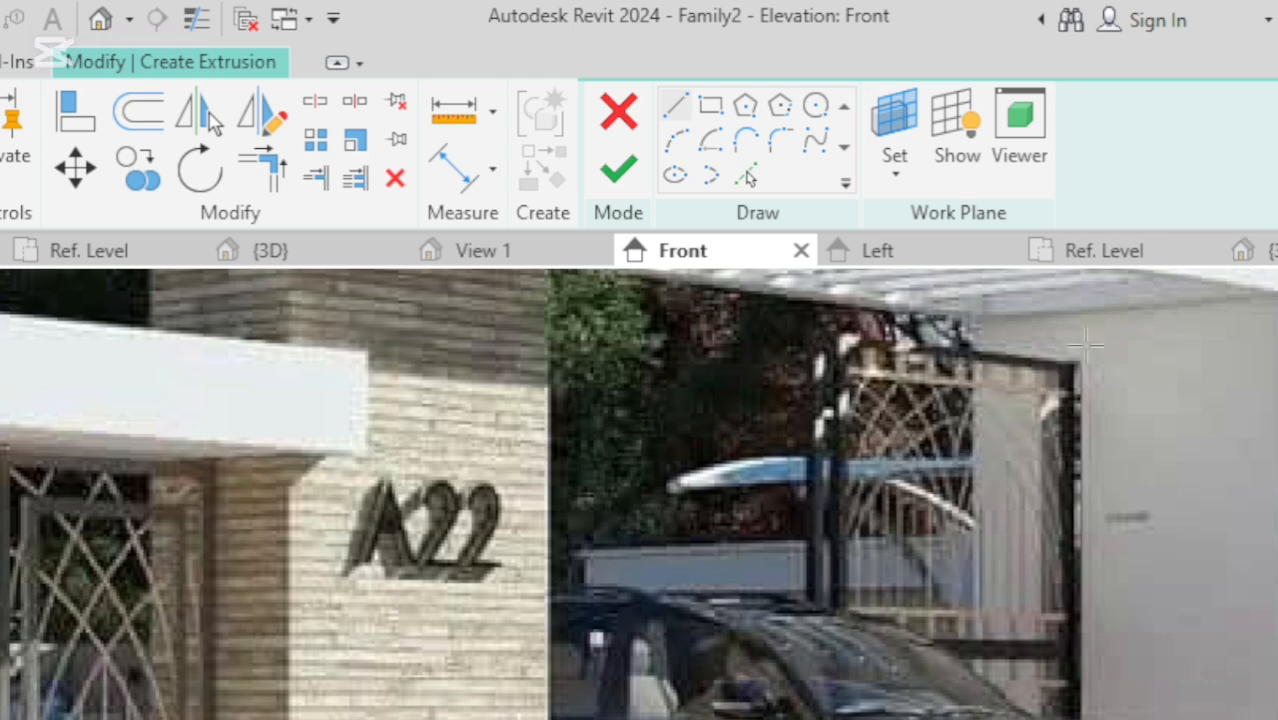
pyautogui.scroll(-2, 1020, 395)
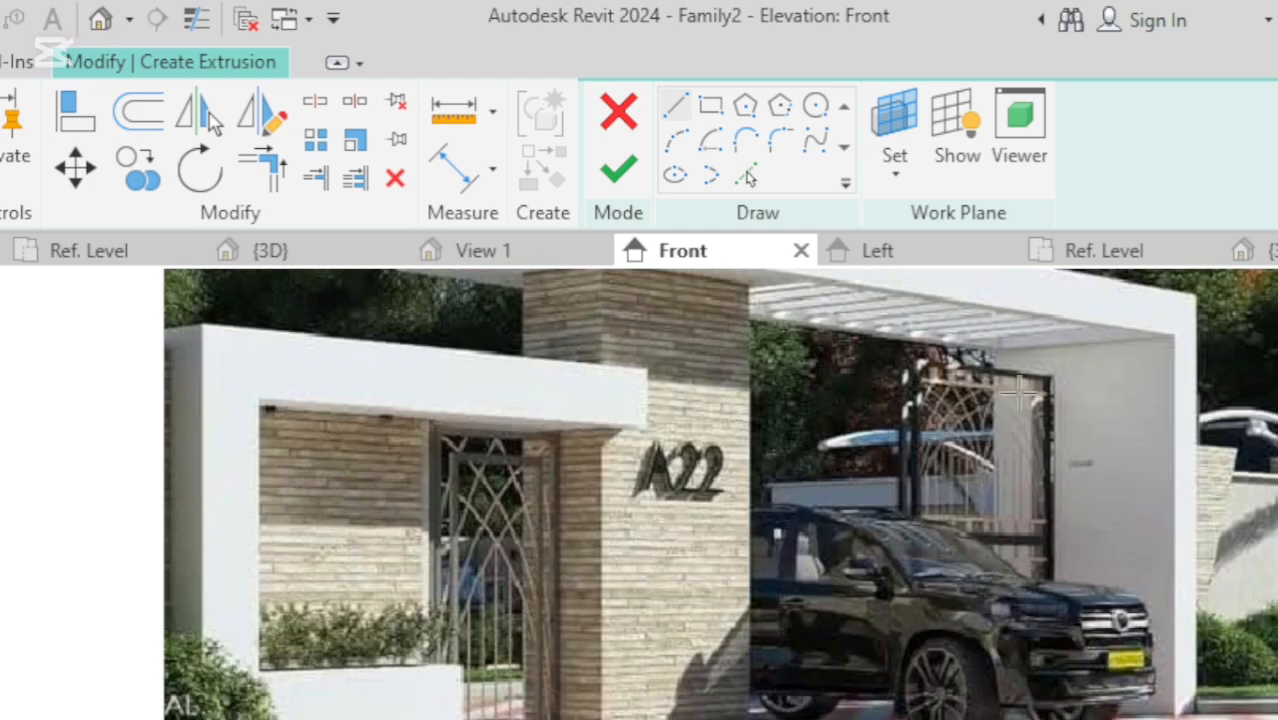
pyautogui.scroll(-4, 1020, 395)
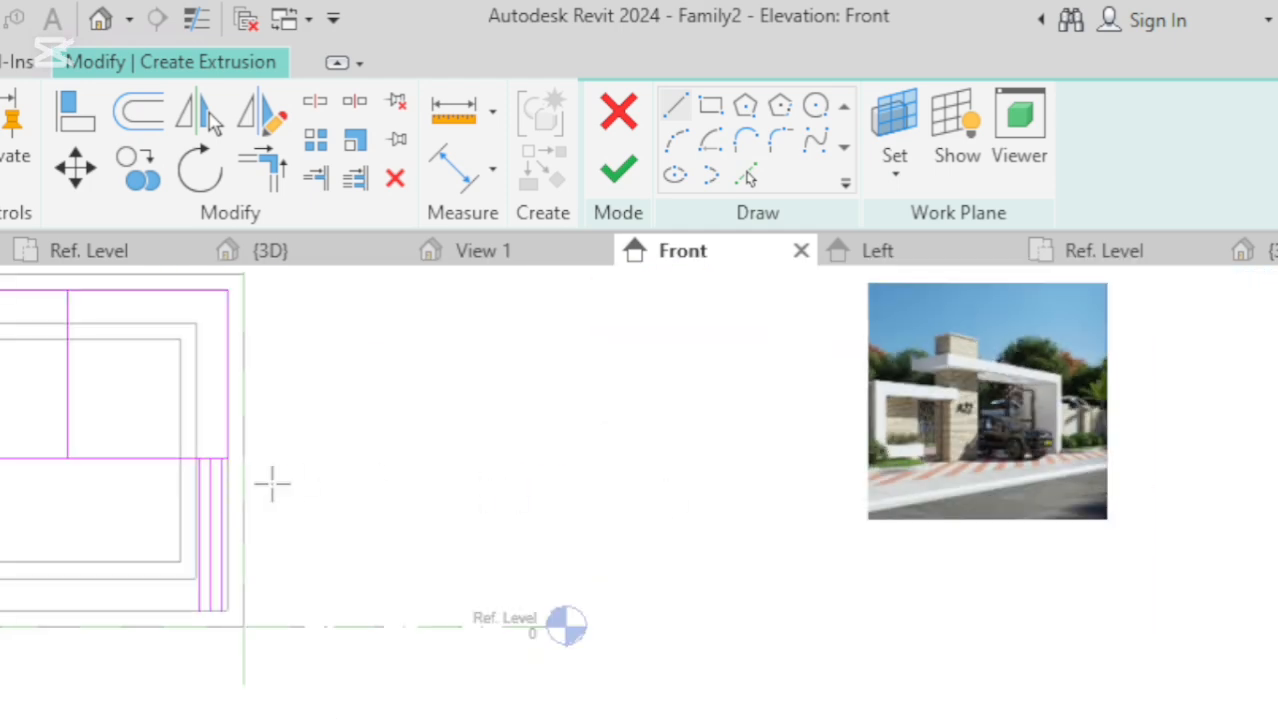
pyautogui.scroll(-2, 285, 530)
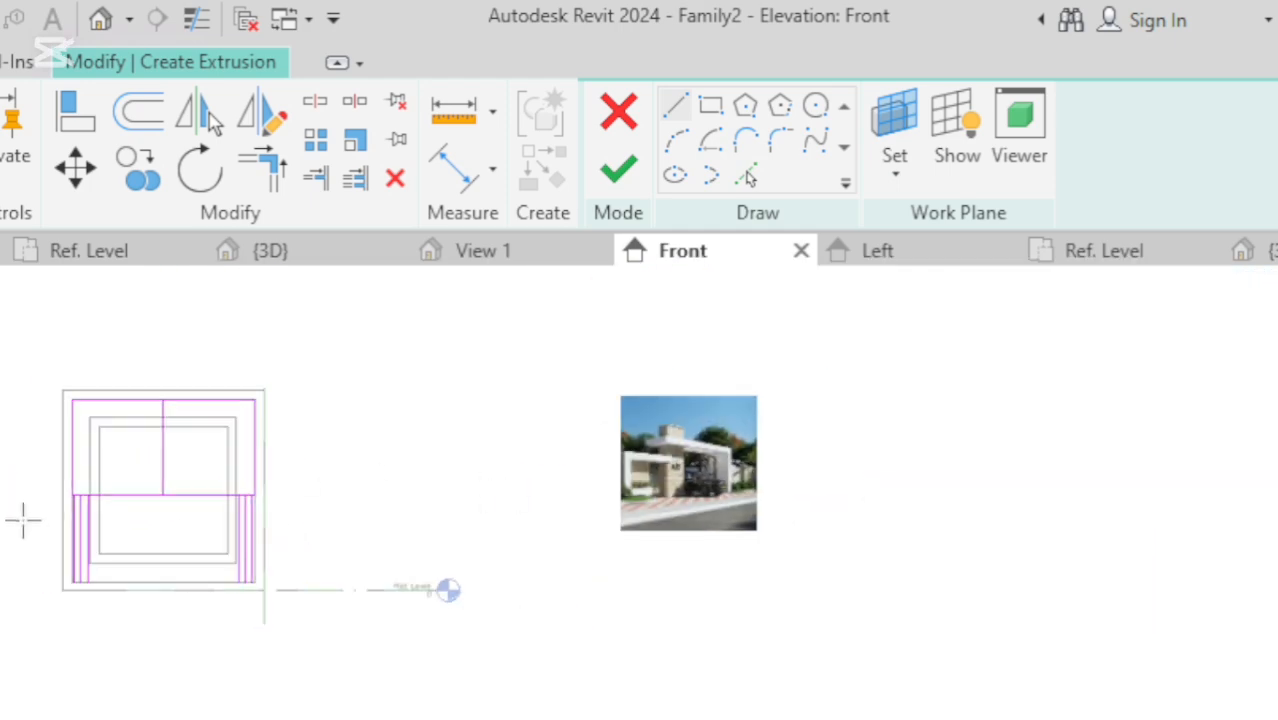
pyautogui.scroll(4, 80, 505)
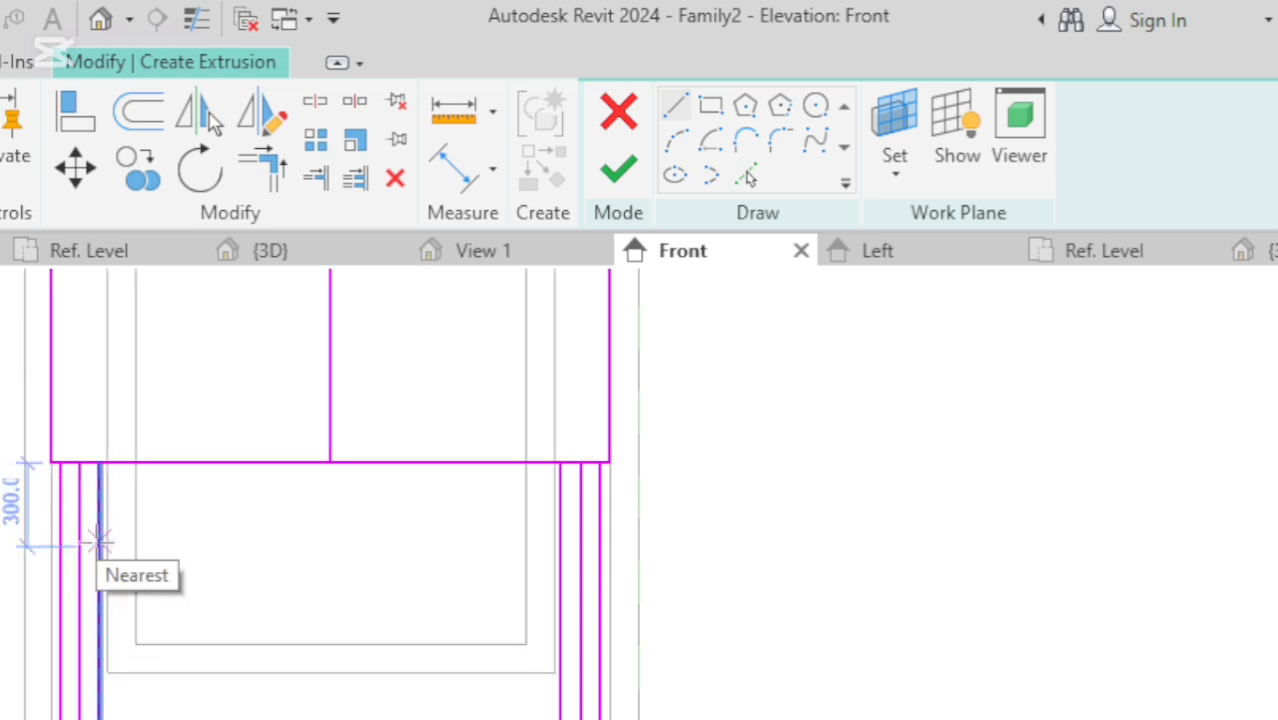
pyautogui.click(676, 106)
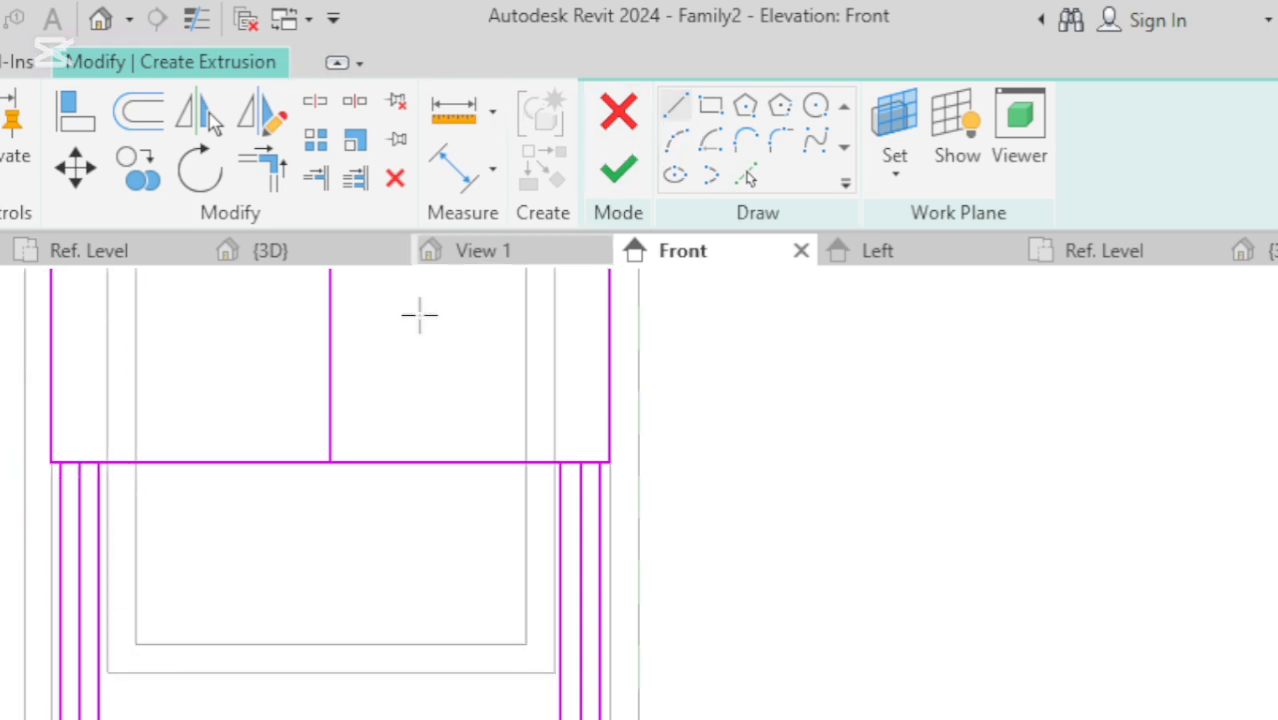
pyautogui.click(60, 462)
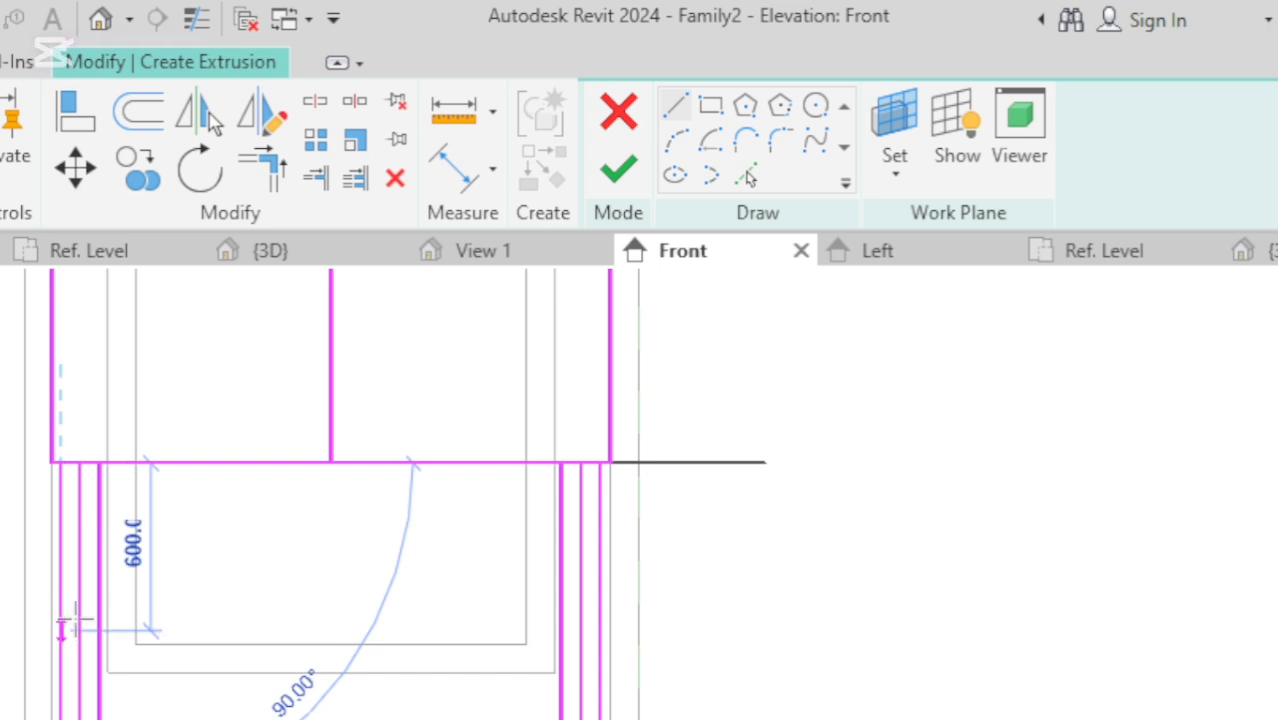
pyautogui.scroll(-3, 76, 622)
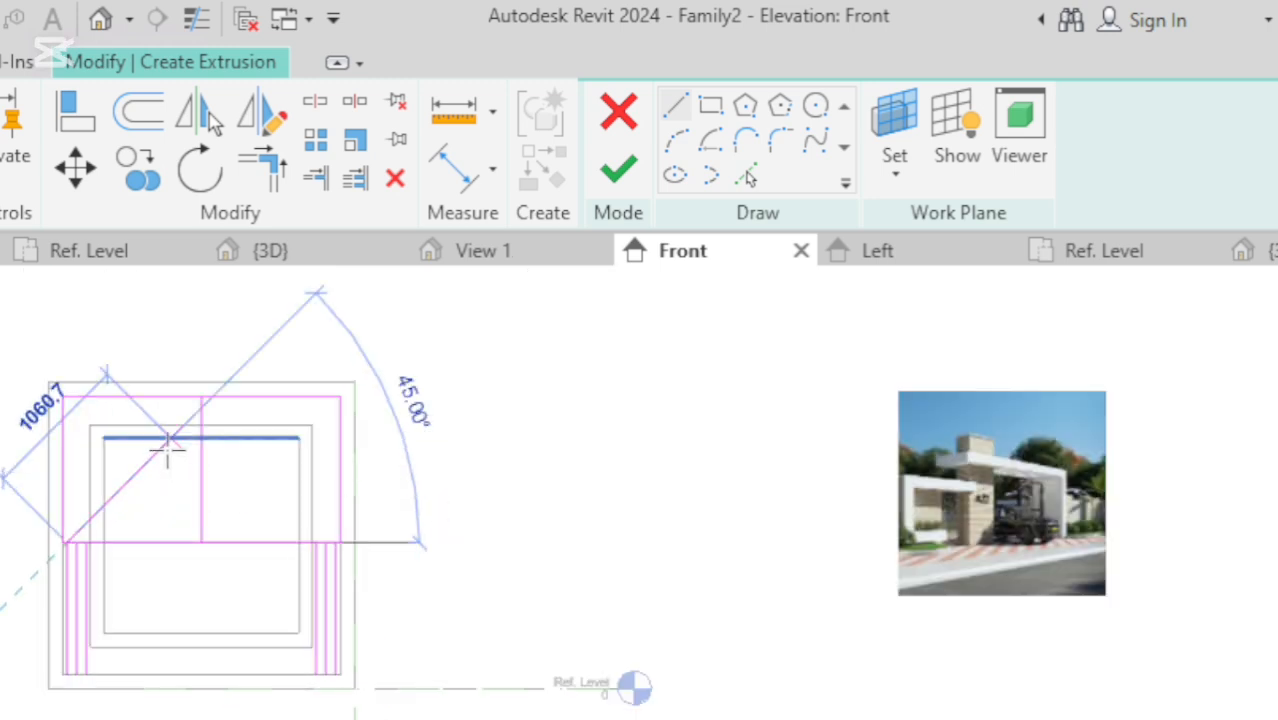
pyautogui.click(500, 322)
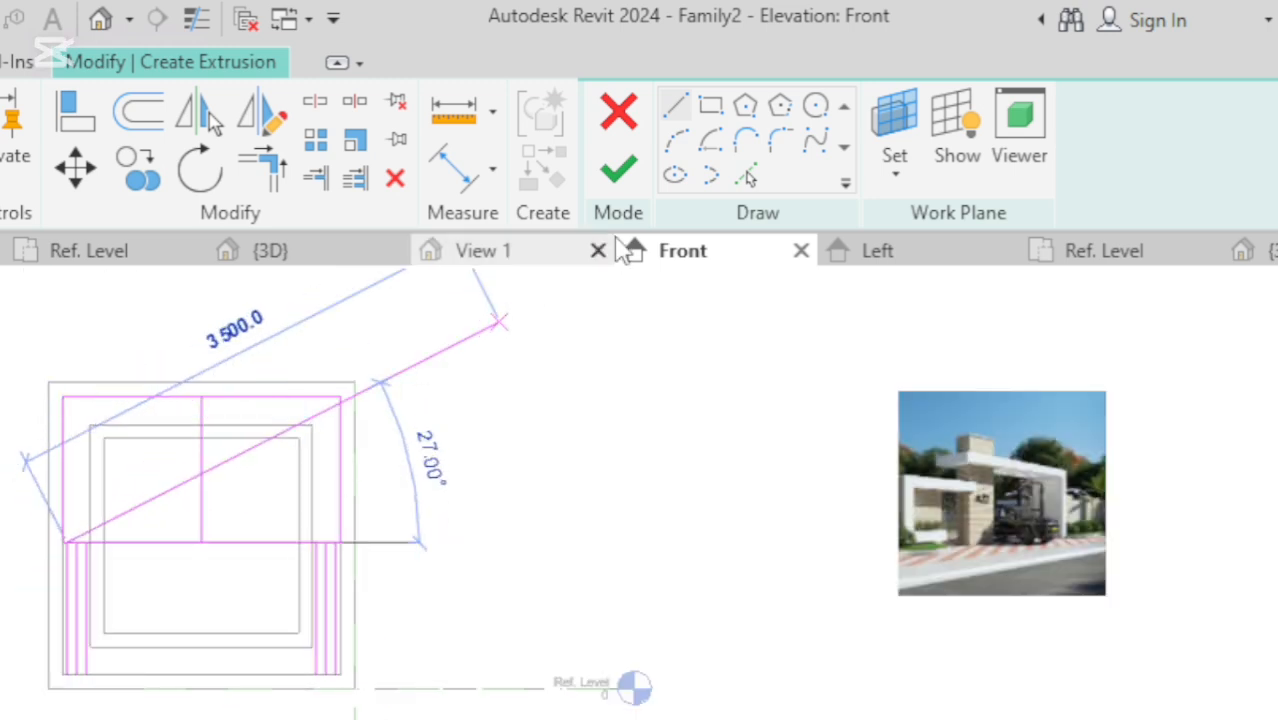
# Try an arc from the leftmost bar's upper end to the vertical centre line, cancel it, and undo the centre line.
pyautogui.click(686, 145)
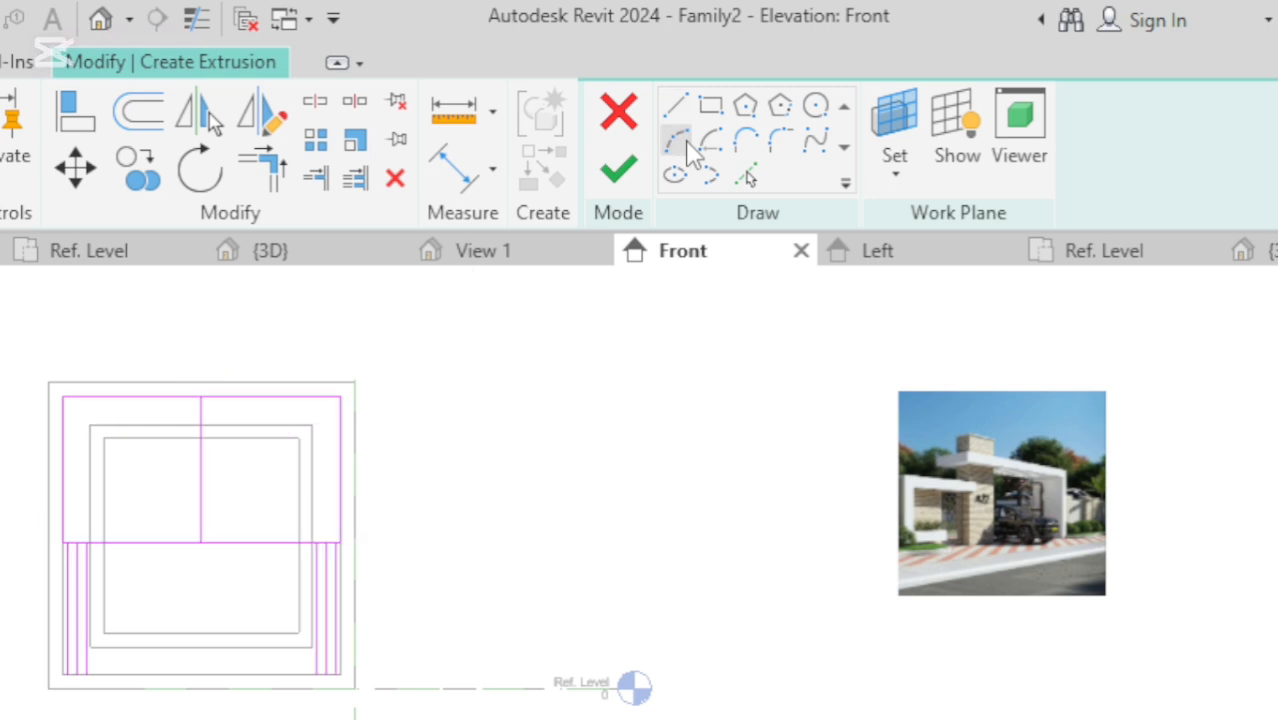
pyautogui.scroll(3, 67, 543)
pyautogui.click(67, 543)
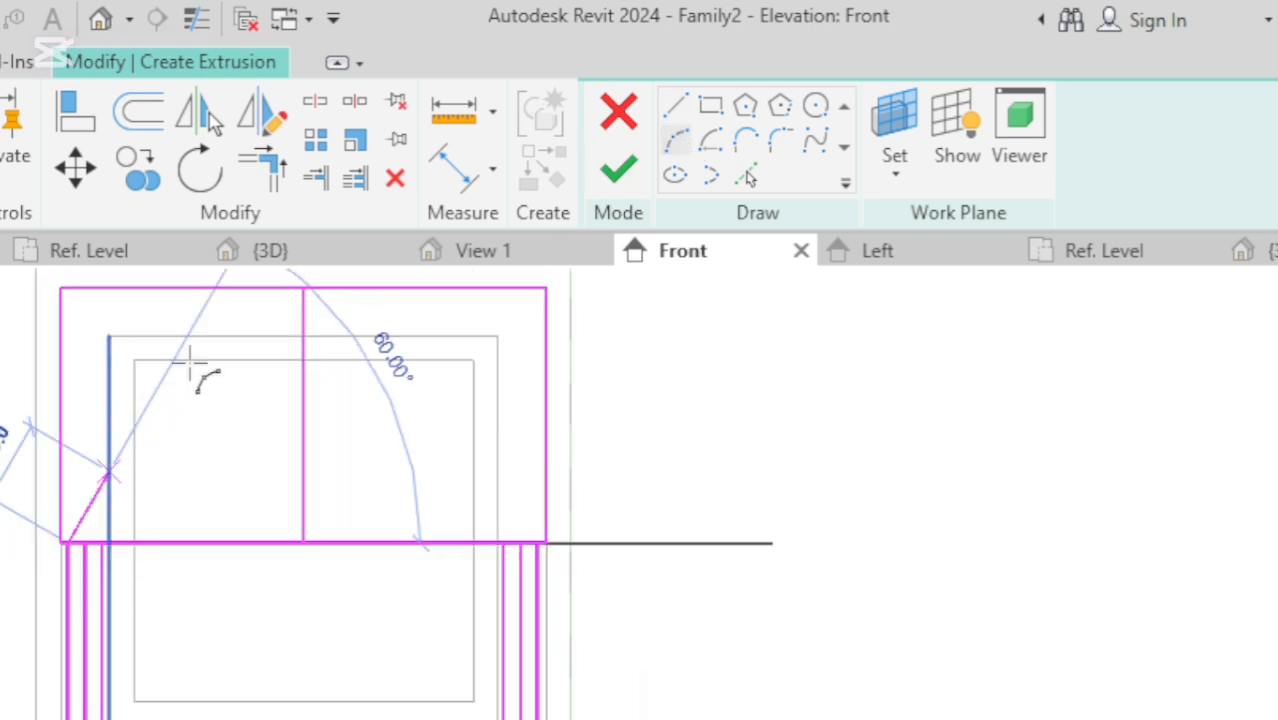
pyautogui.click(304, 300)
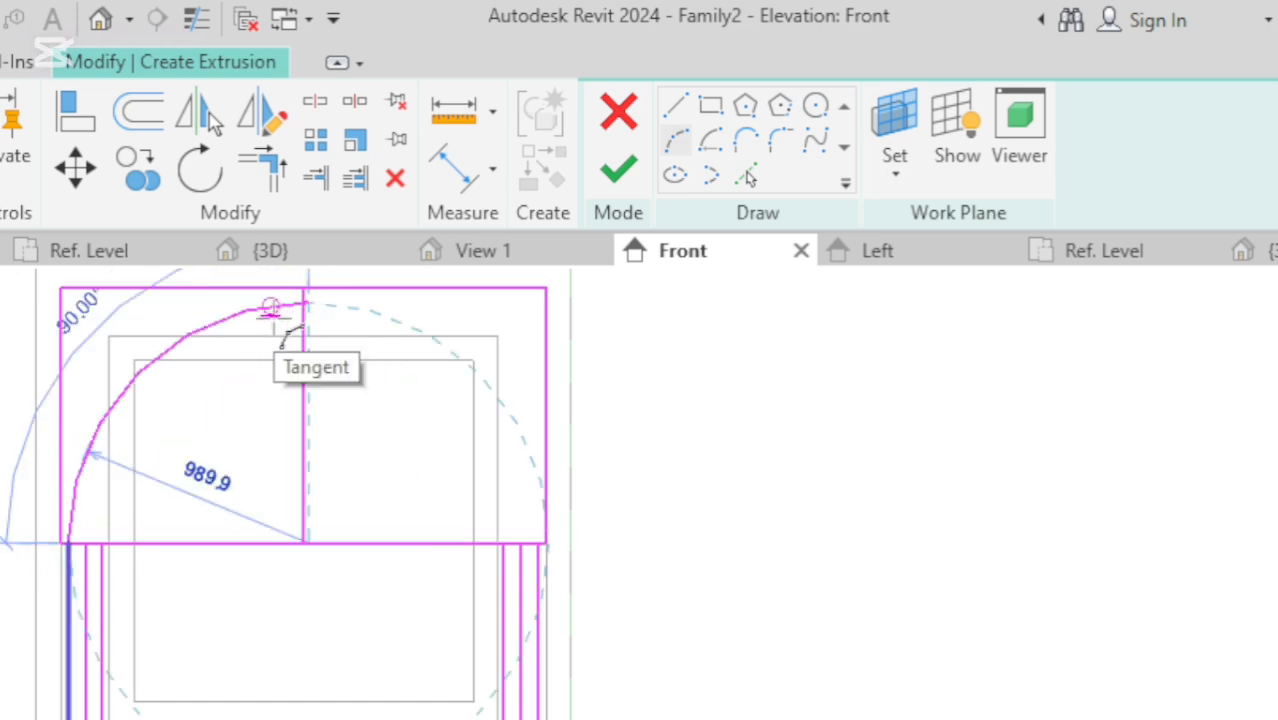
pyautogui.press('Escape')
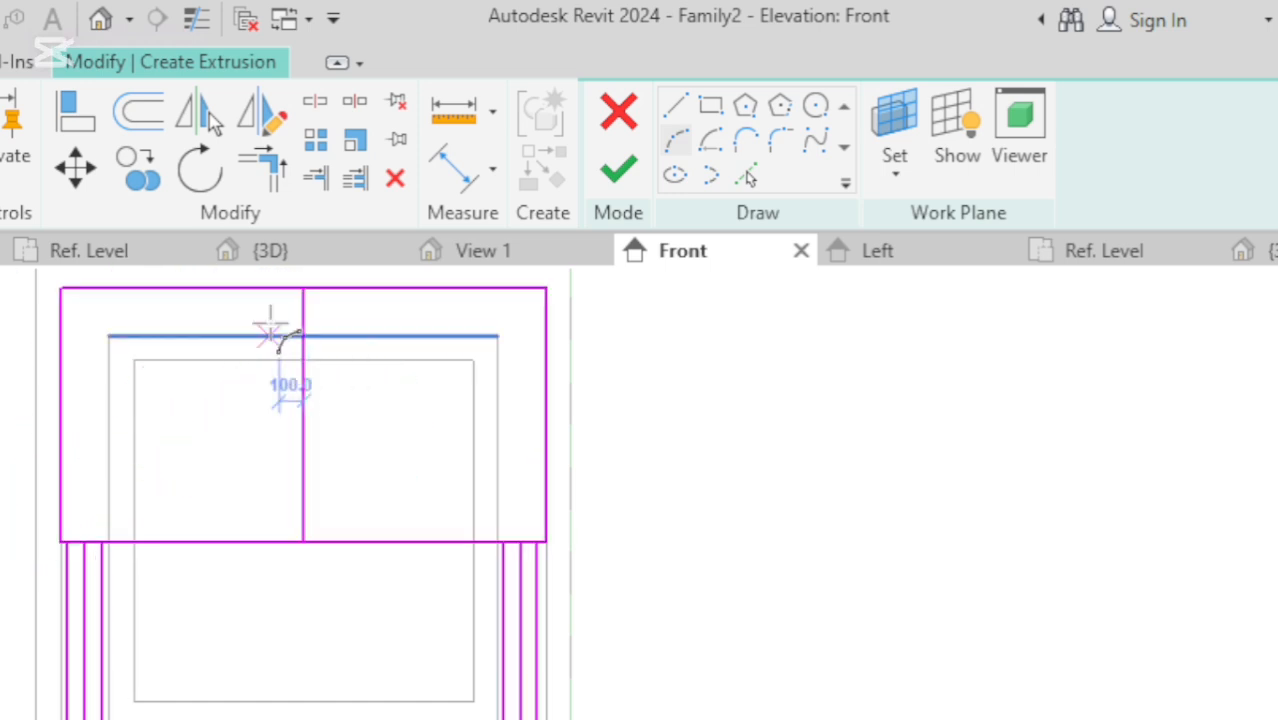
pyautogui.press('Escape')
pyautogui.hotkey('ctrl', 'z')
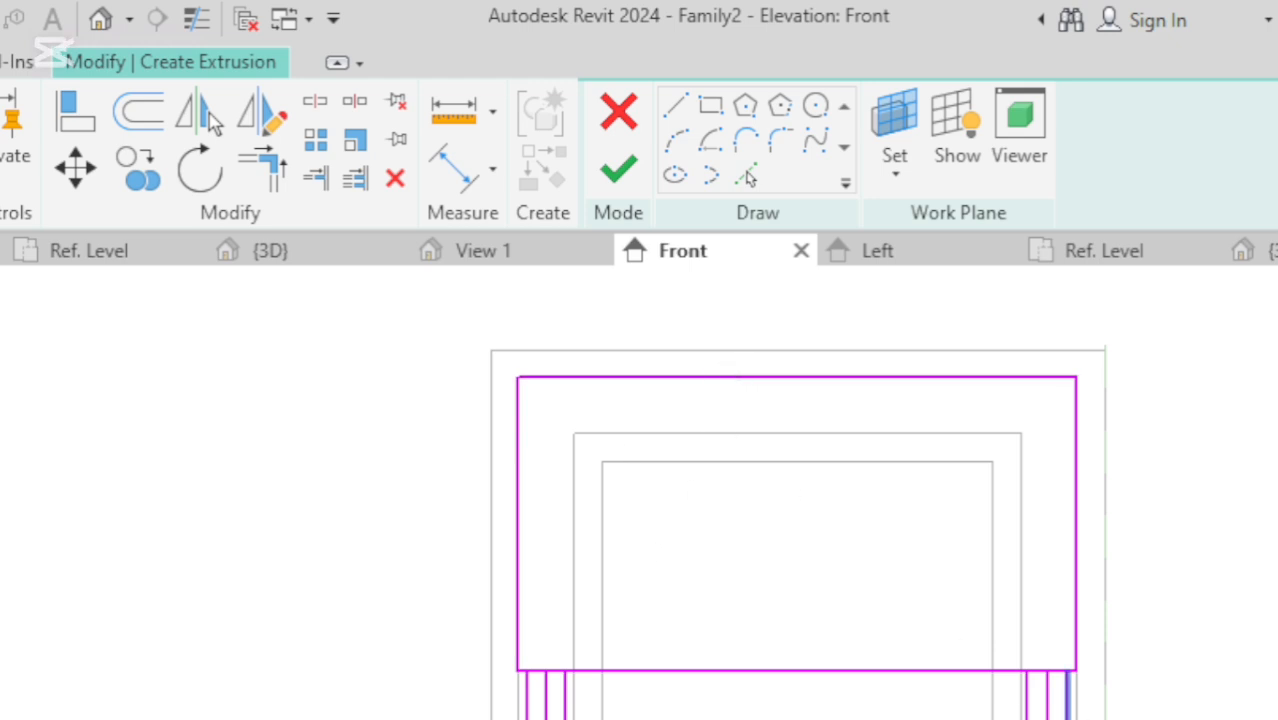
# Sketch two opposing arcs of radius about 1053 from the outermost bars' upper ends to the middle of the rectangle's top edge.
pyautogui.click(676, 139)
pyautogui.click(527, 671)
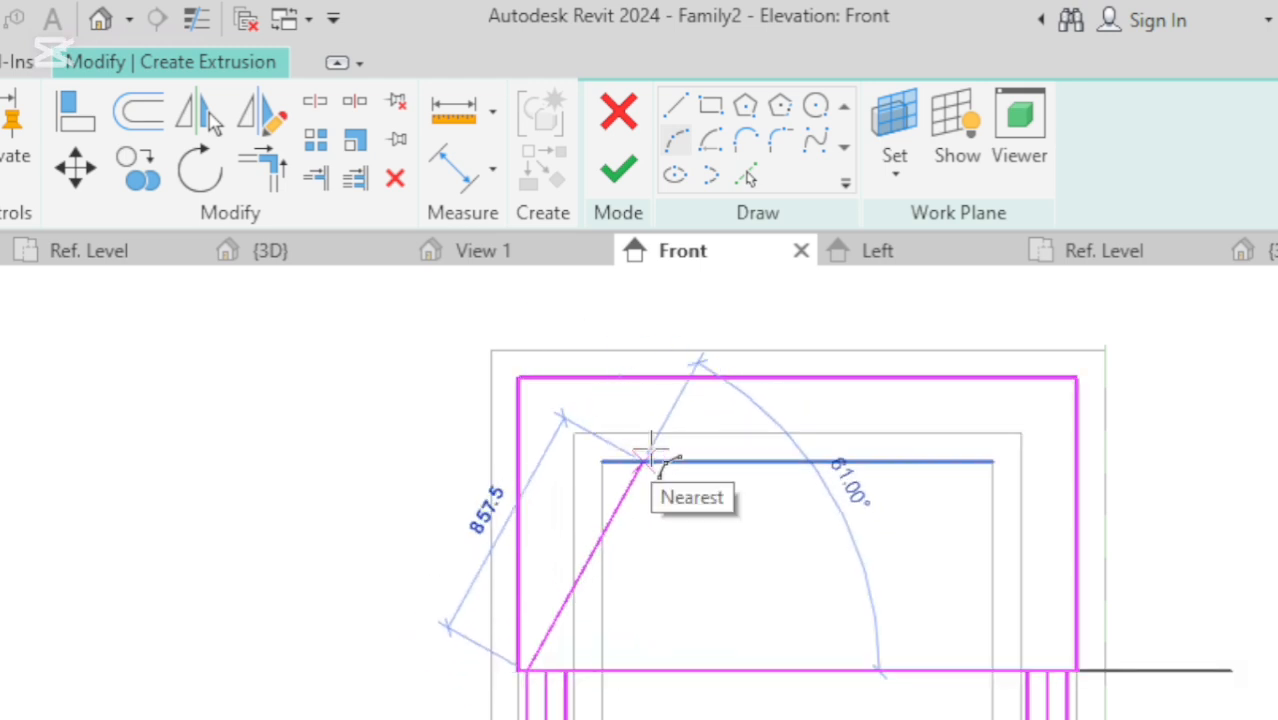
pyautogui.click(795, 378)
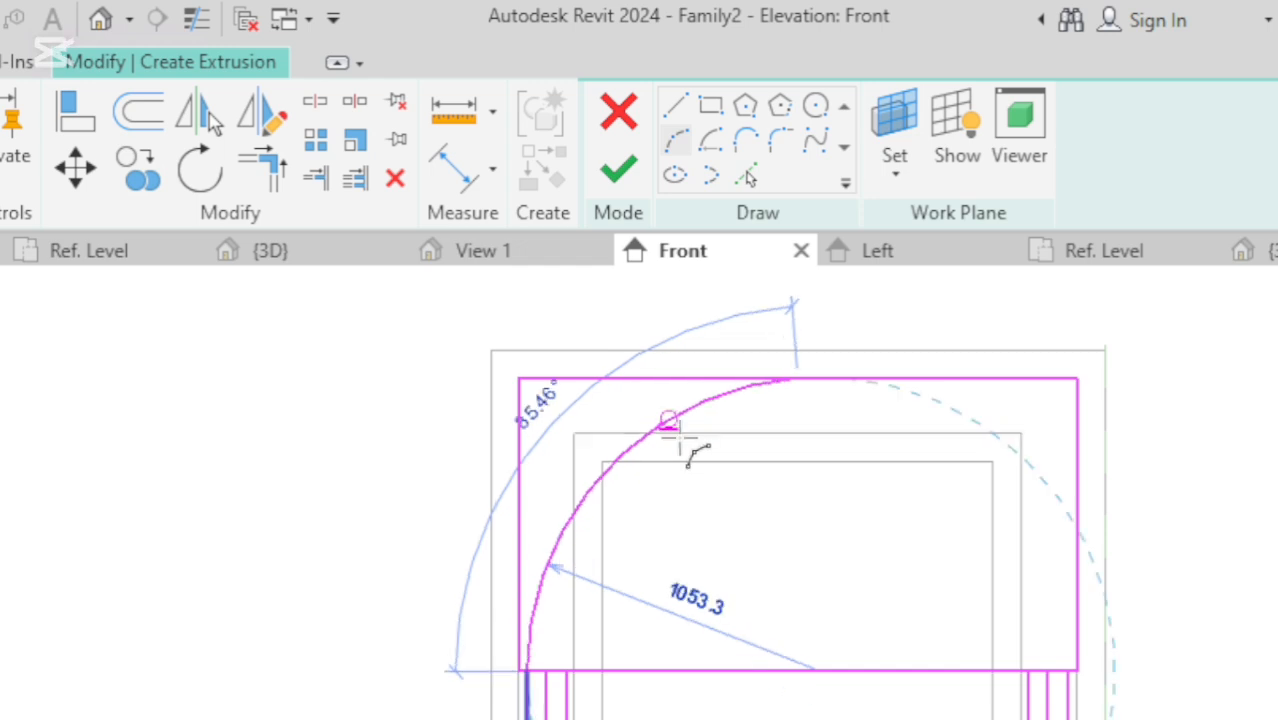
pyautogui.click(680, 441)
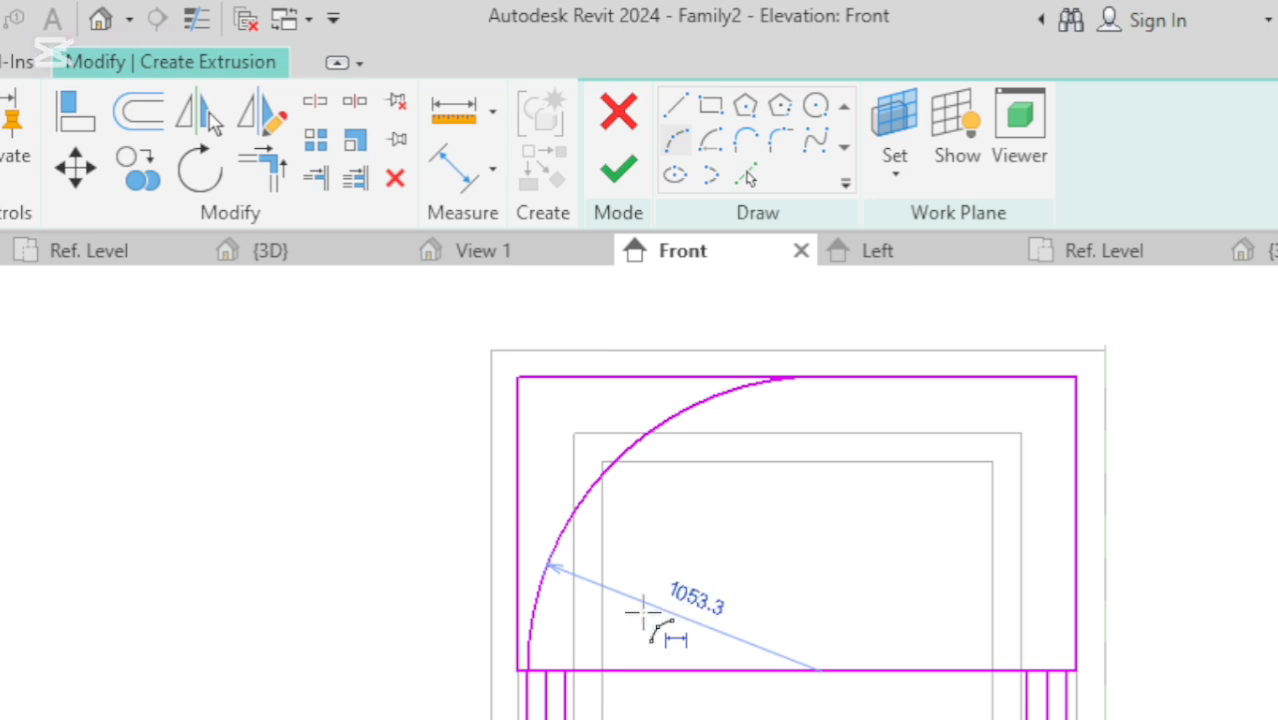
pyautogui.click(1067, 671)
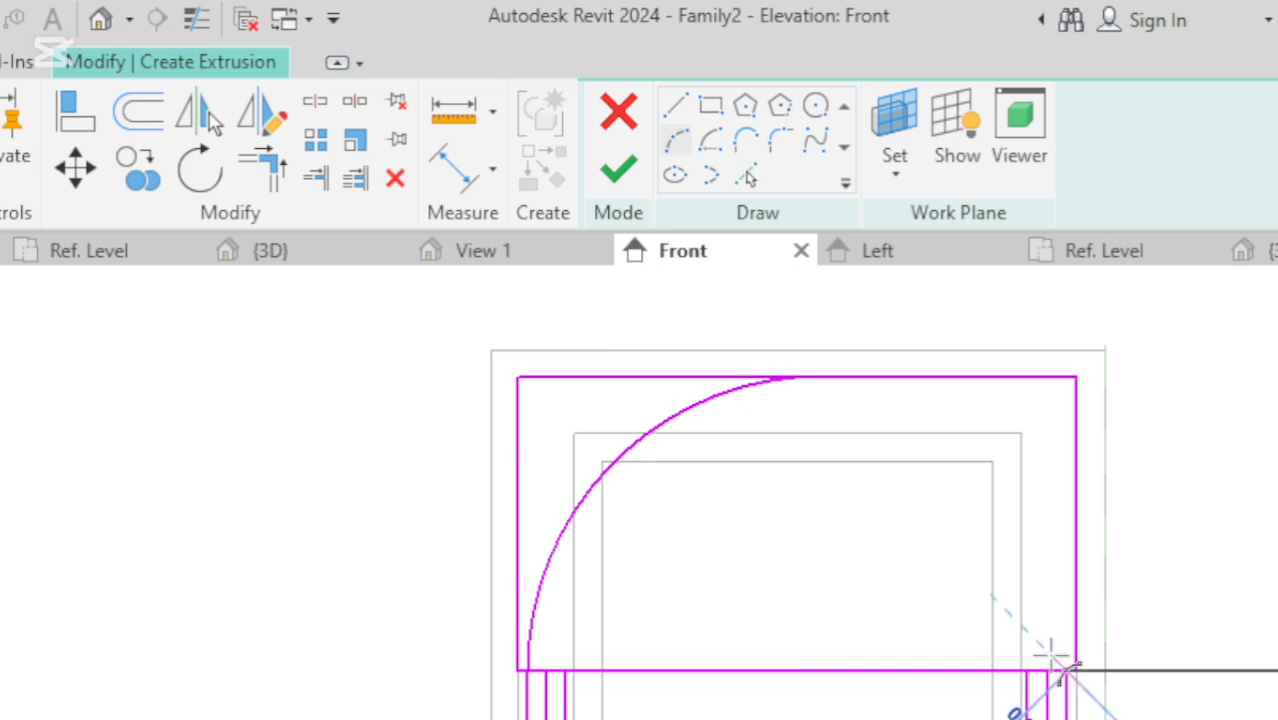
pyautogui.click(800, 377)
pyautogui.click(878, 398)
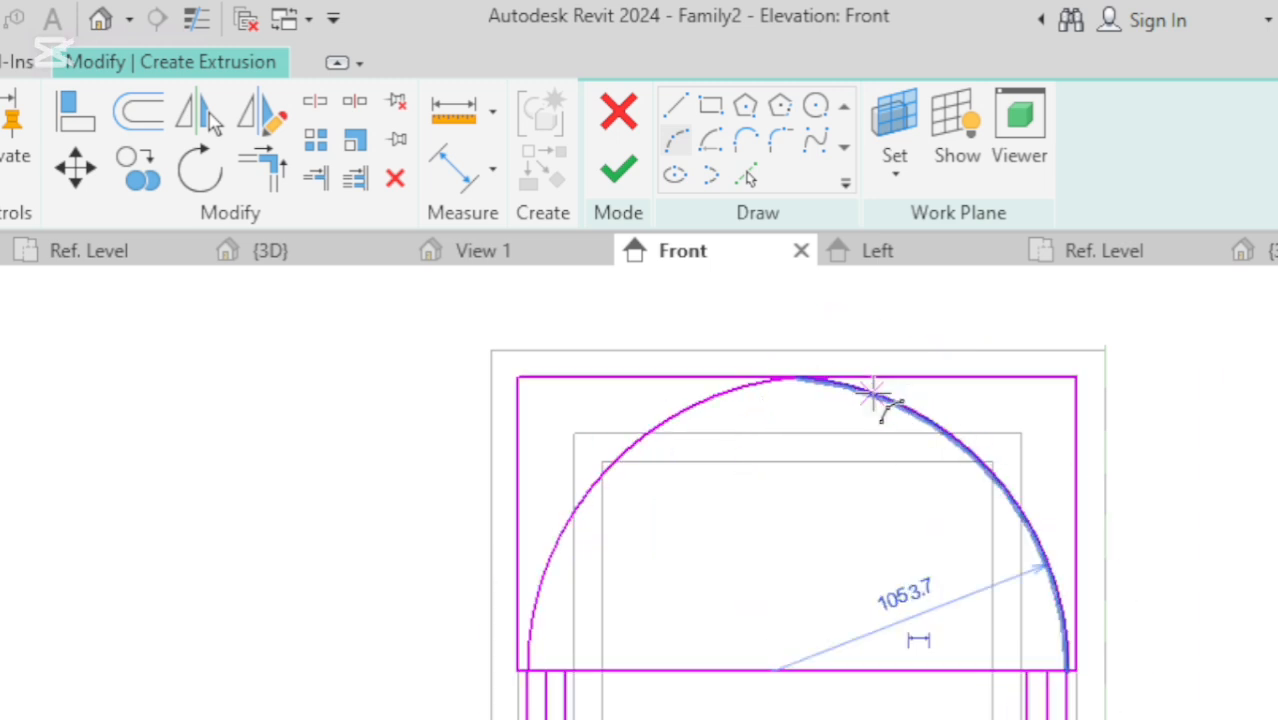
# Try a third arc of radius about 1333 from the second bar from the right to the top edge, and undo all three arcs.
pyautogui.click(1047, 670)
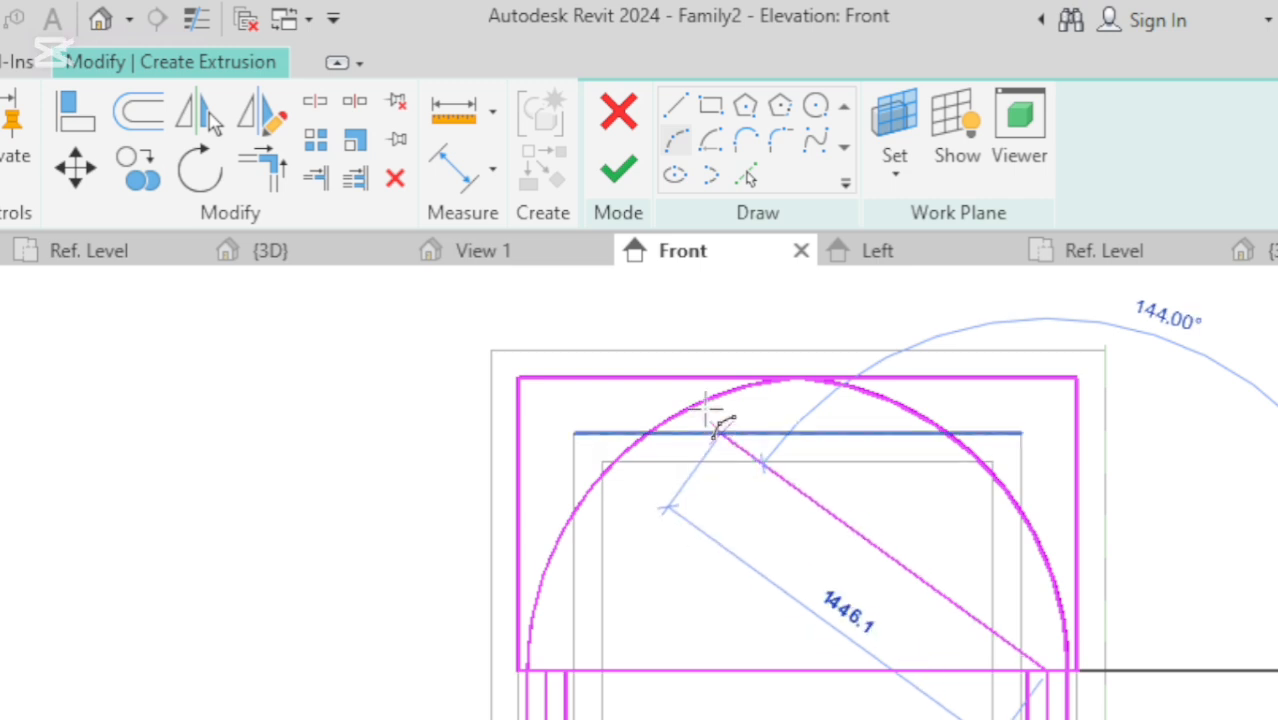
pyautogui.click(624, 377)
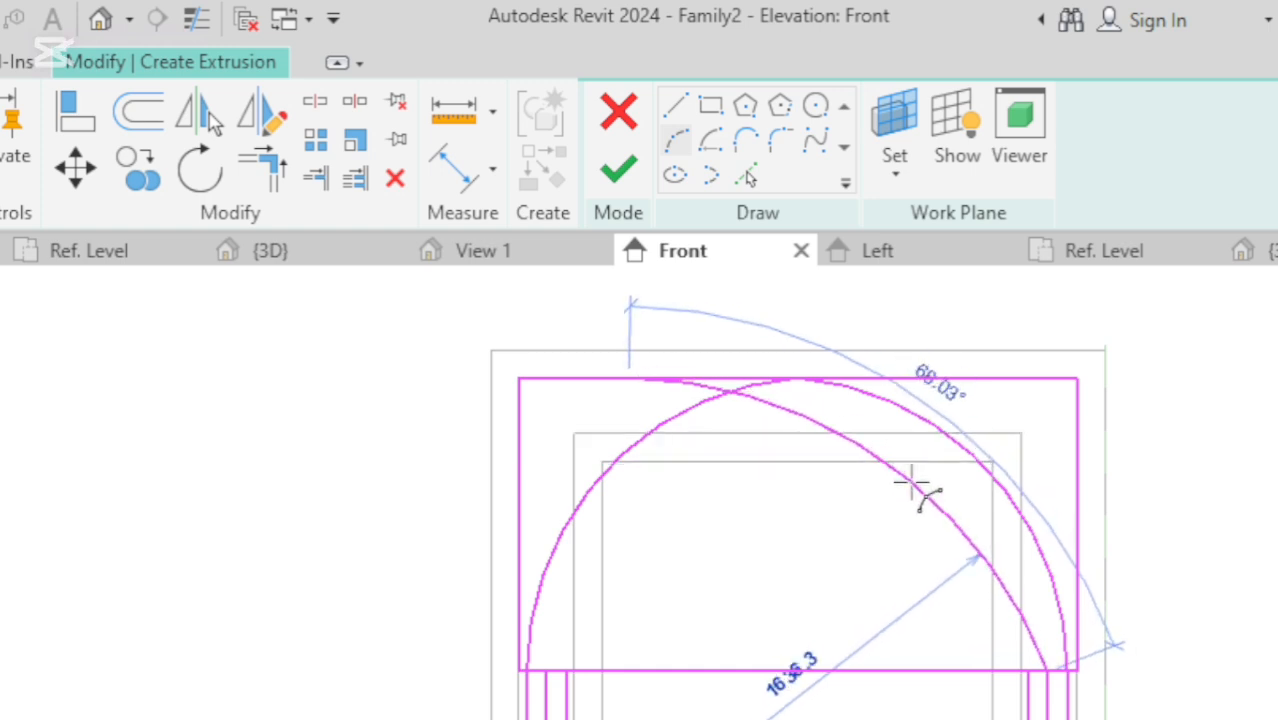
pyautogui.click(884, 434)
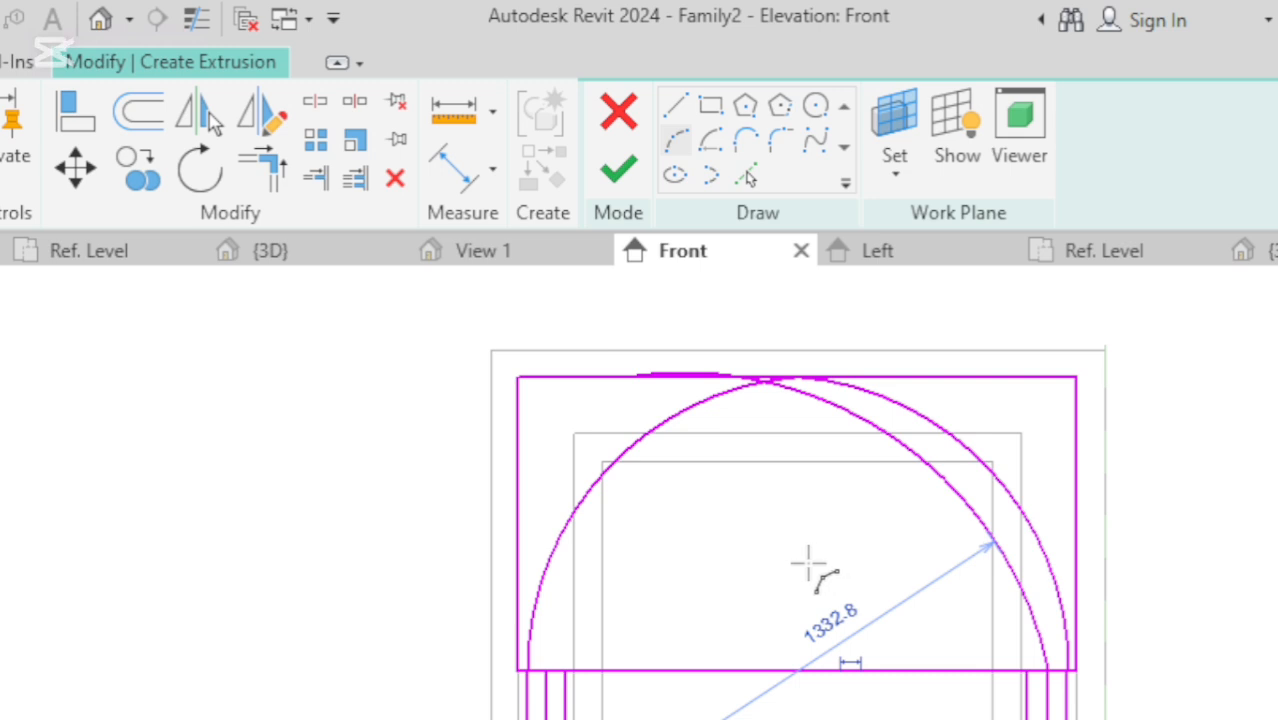
pyautogui.hotkey('ctrl', 'z')
pyautogui.hotkey('ctrl', 'z')
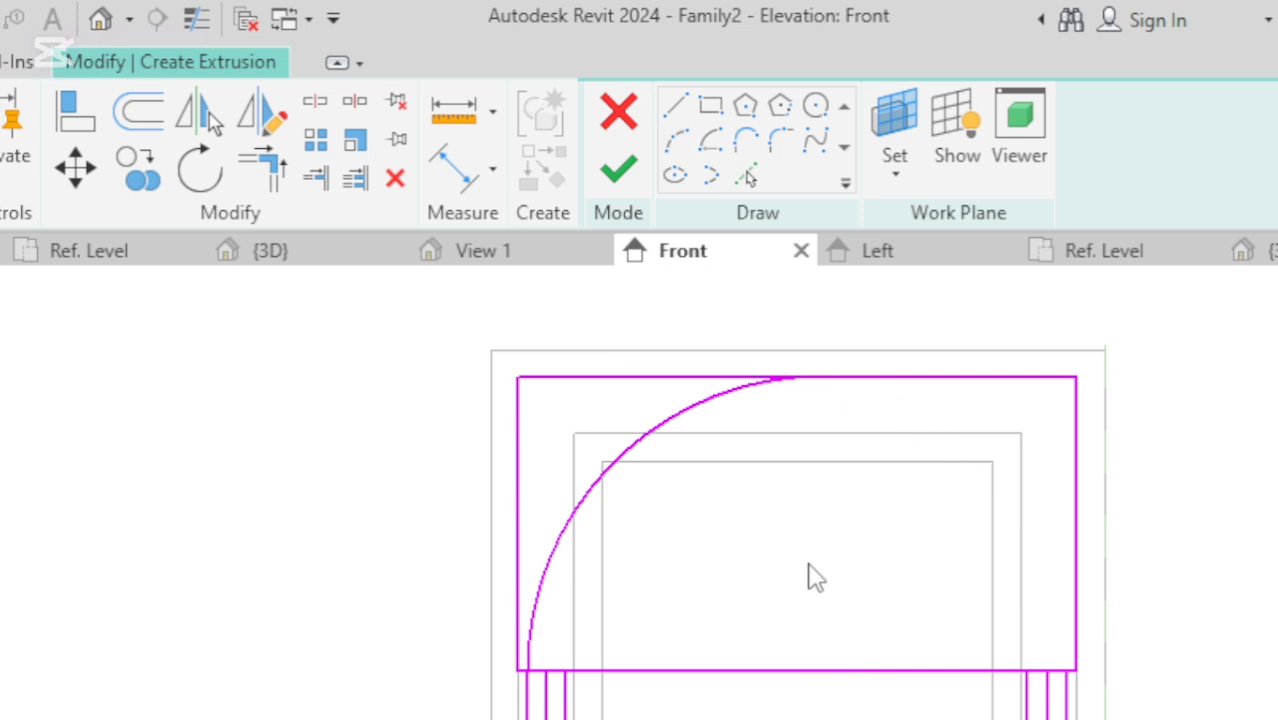
pyautogui.hotkey('ctrl', 'z')
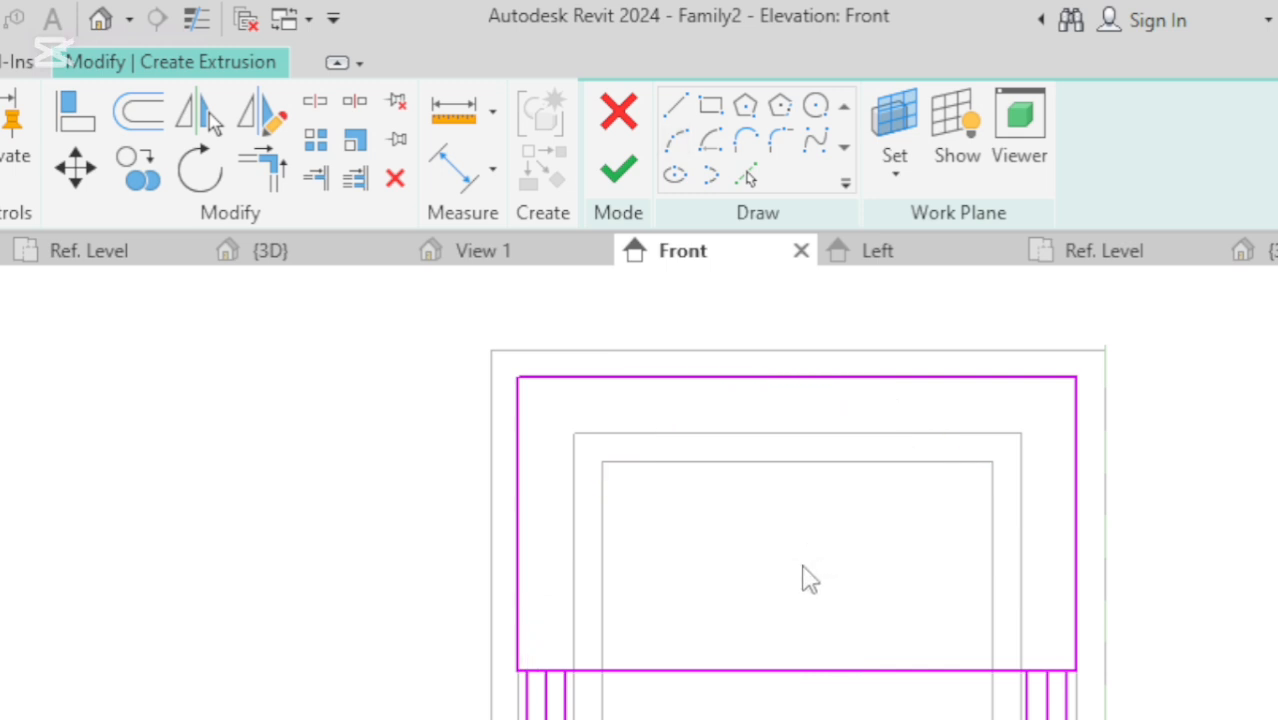
# Sketch two flatter arcs from the leftmost and rightmost bars' upper ends to near the top edge's middle, with radii about 1283 and 1380.
pyautogui.click(677, 141)
pyautogui.click(519, 669)
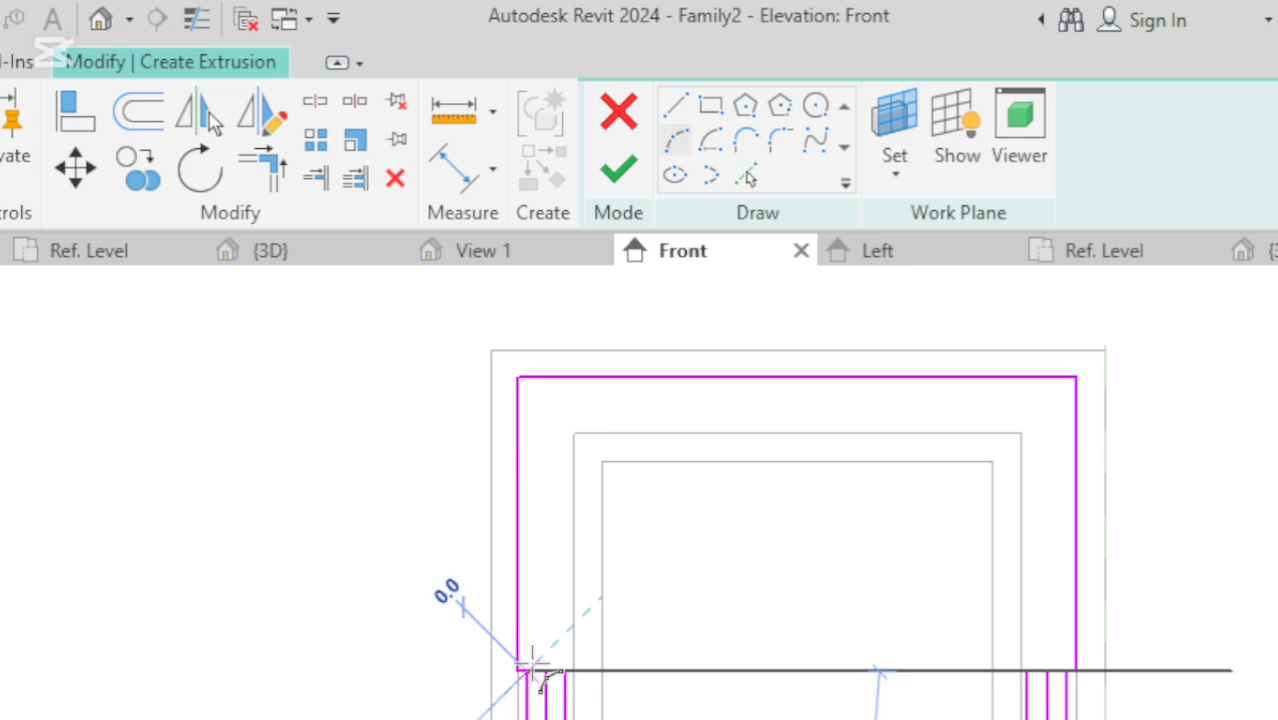
pyautogui.click(795, 378)
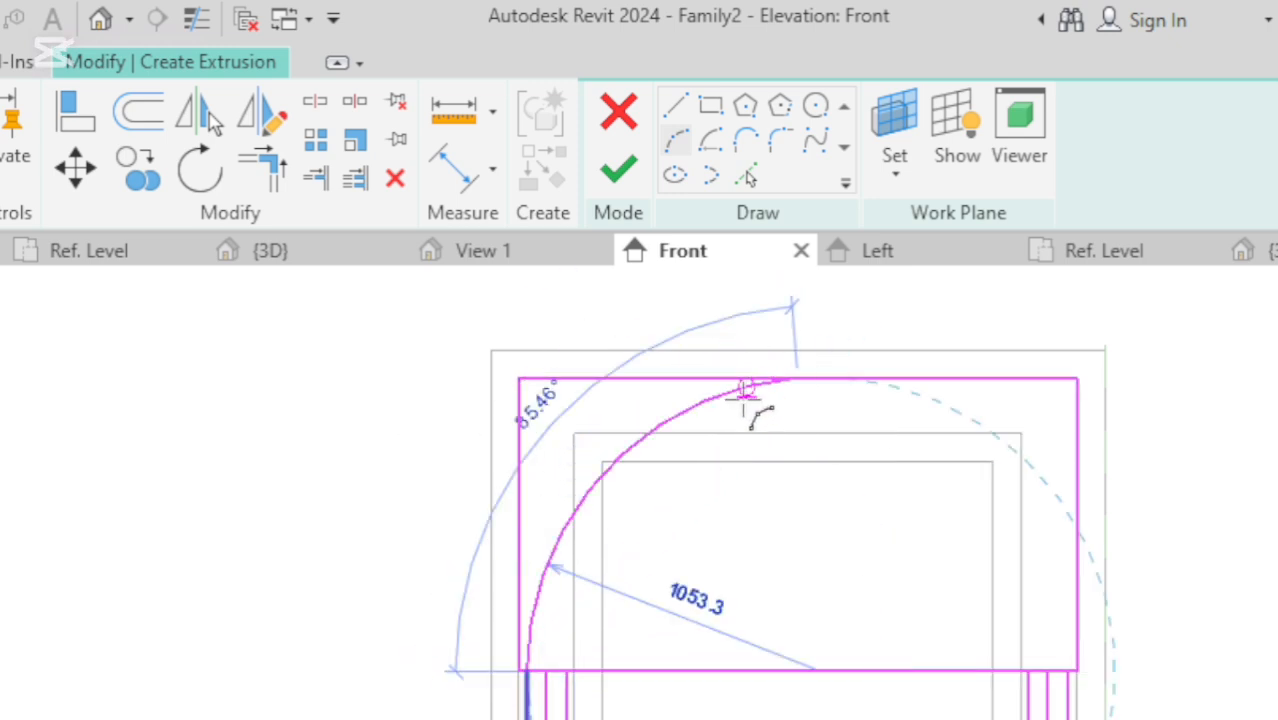
pyautogui.click(687, 424)
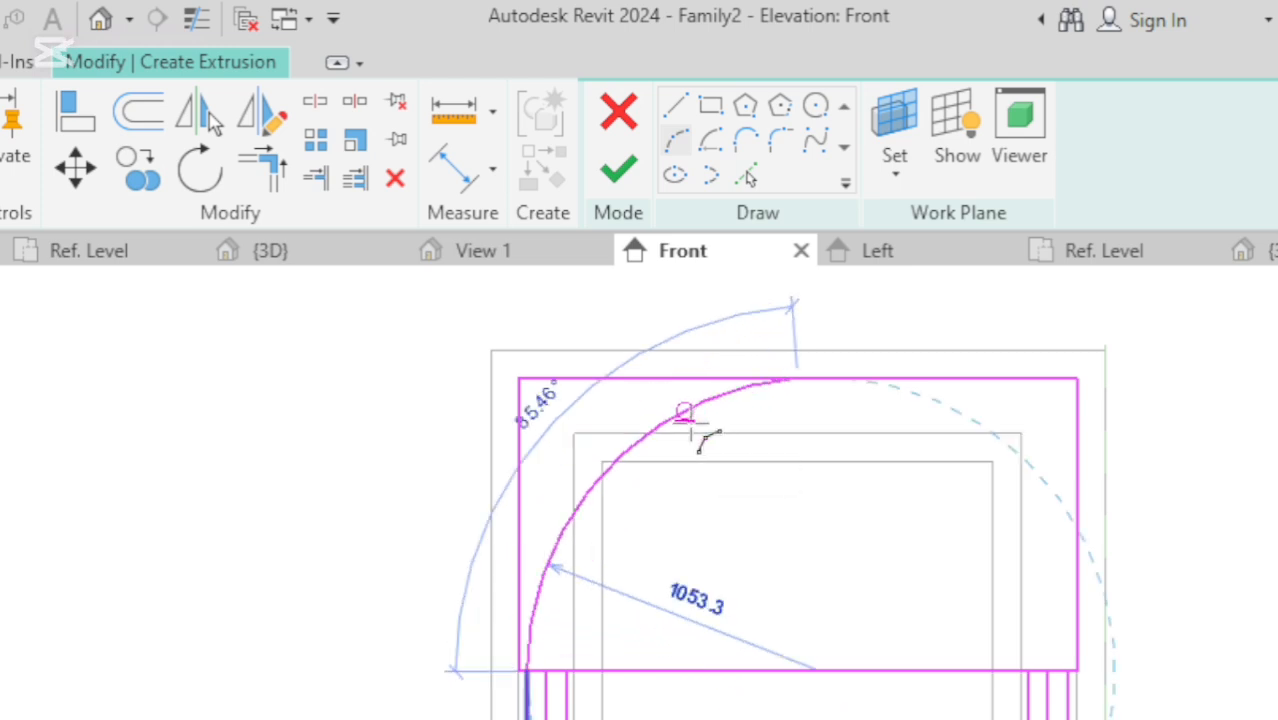
pyautogui.click(640, 462)
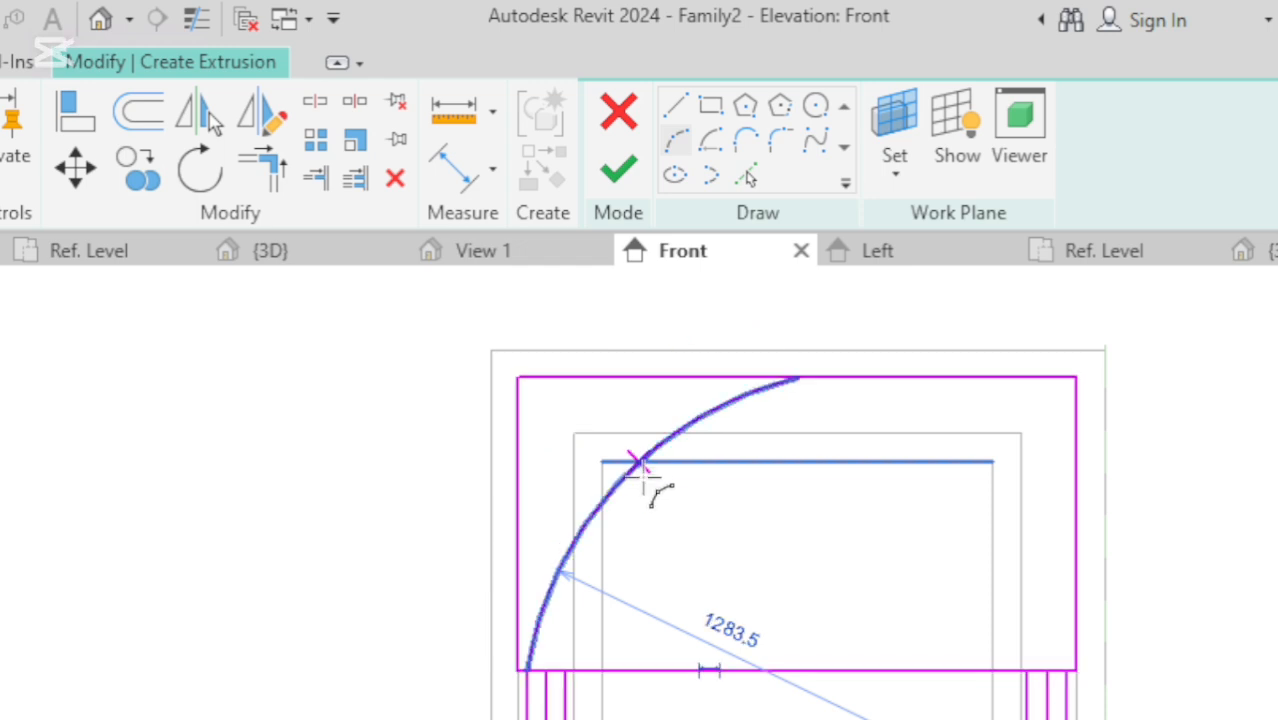
pyautogui.click(1067, 670)
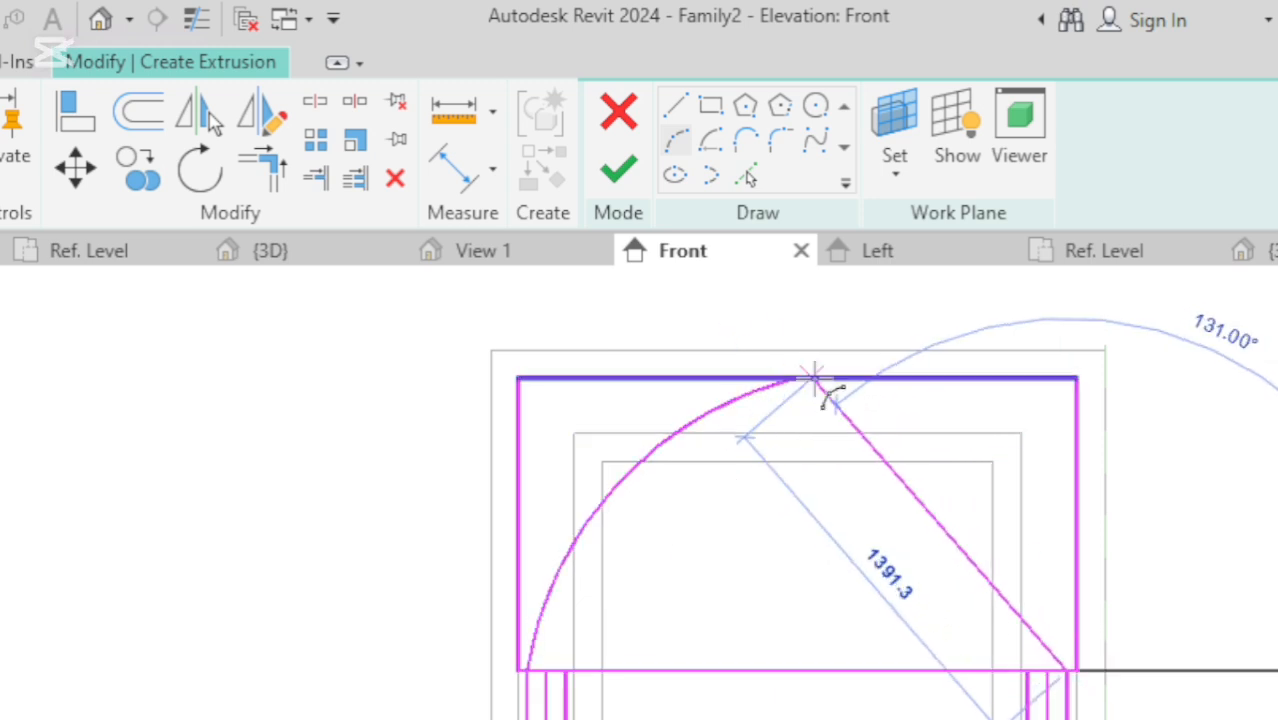
pyautogui.click(810, 379)
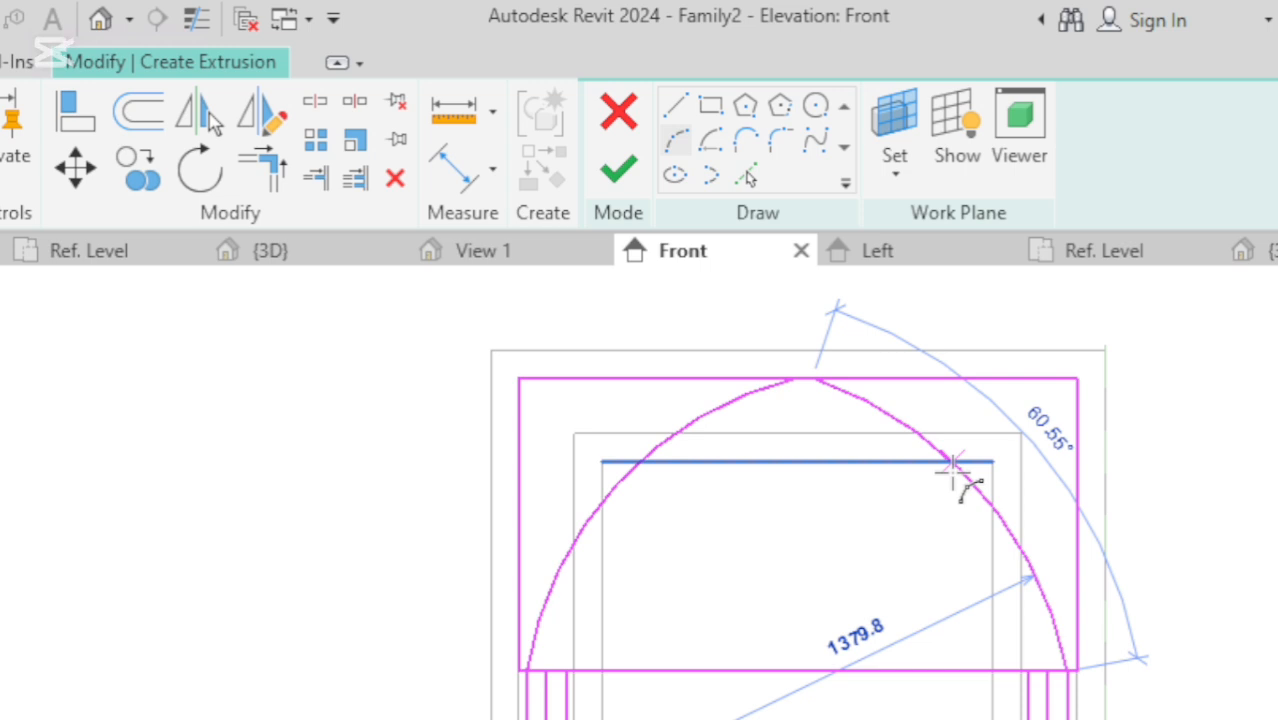
pyautogui.click(953, 464)
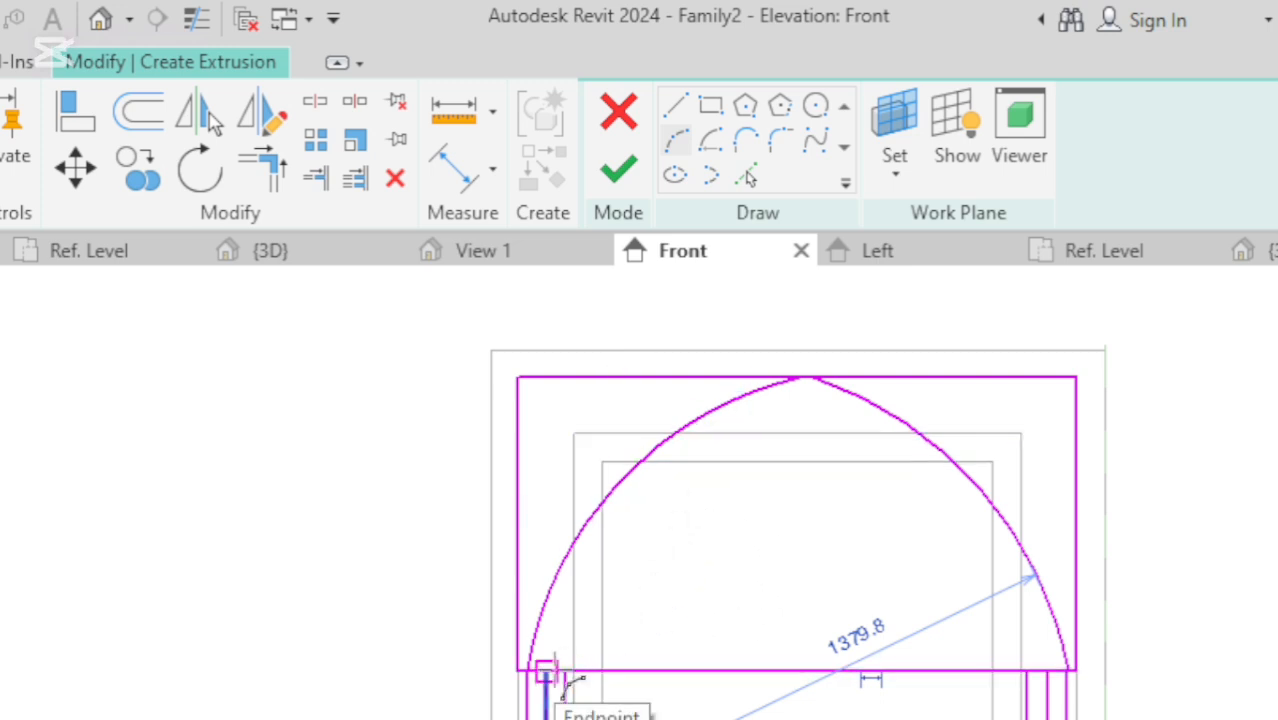
# Sketch an arc of radius about 1839 from the second left bar's upper end to the top edge, right of its middle.
pyautogui.click(545, 670)
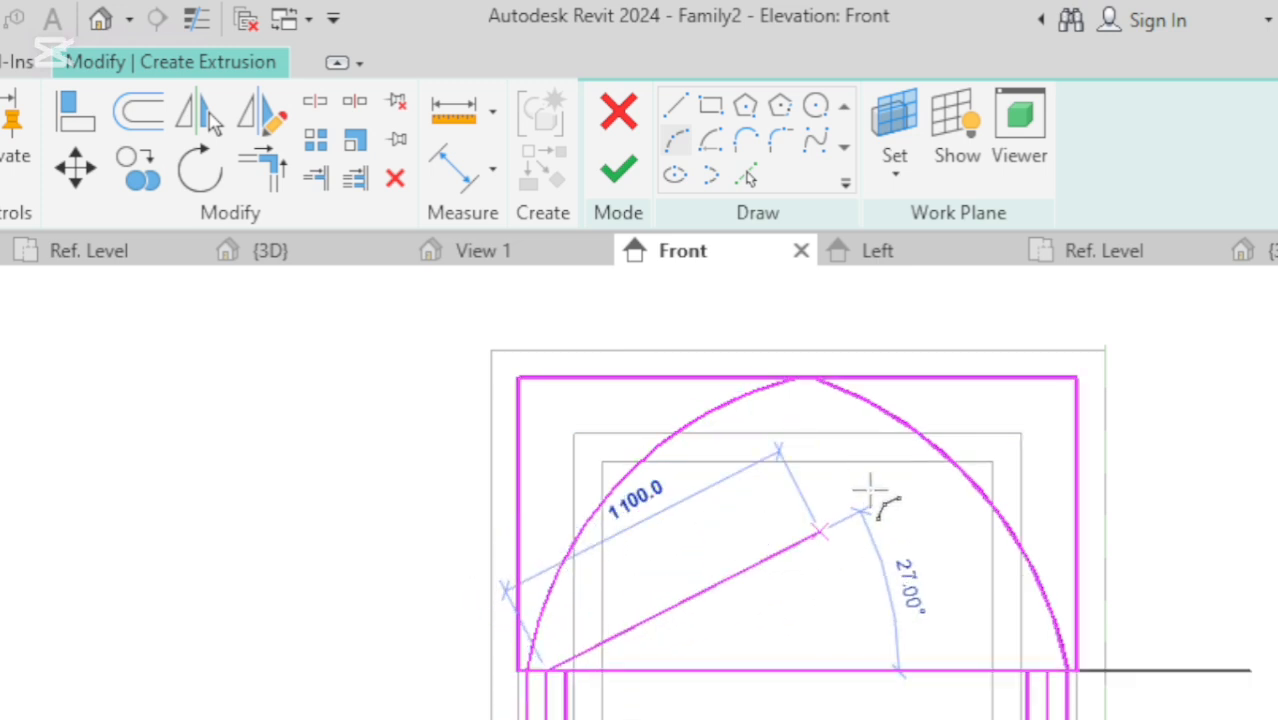
pyautogui.click(955, 383)
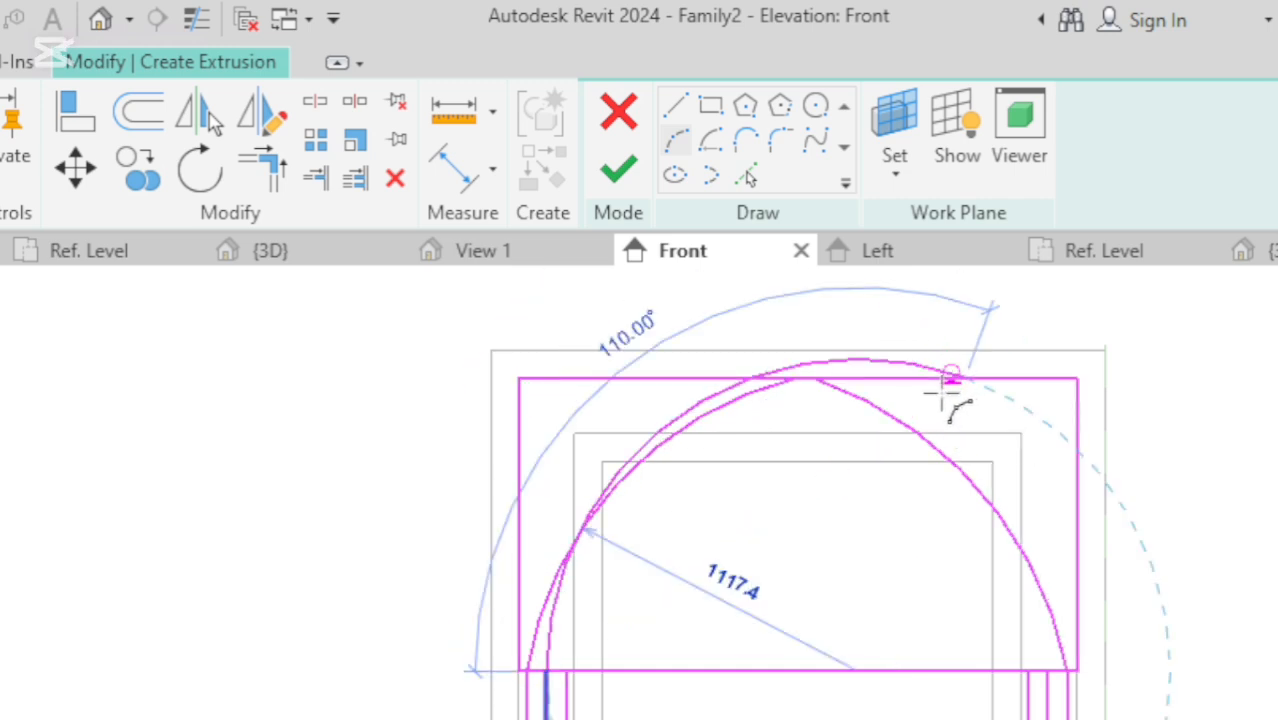
pyautogui.click(776, 436)
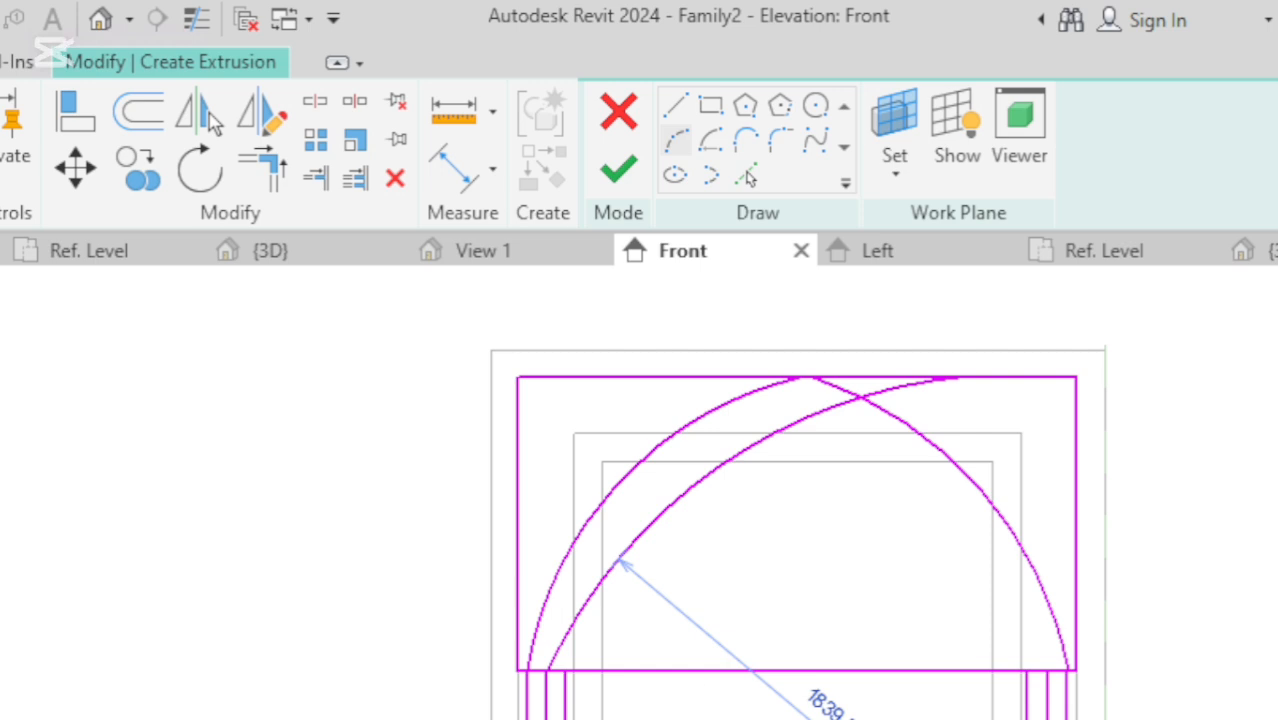
# Examine the crossing curved bars of the vehicle gate beside the car in the reference image.
pyautogui.scroll(-4, 402, 681)
pyautogui.scroll(2, 1180, 710)
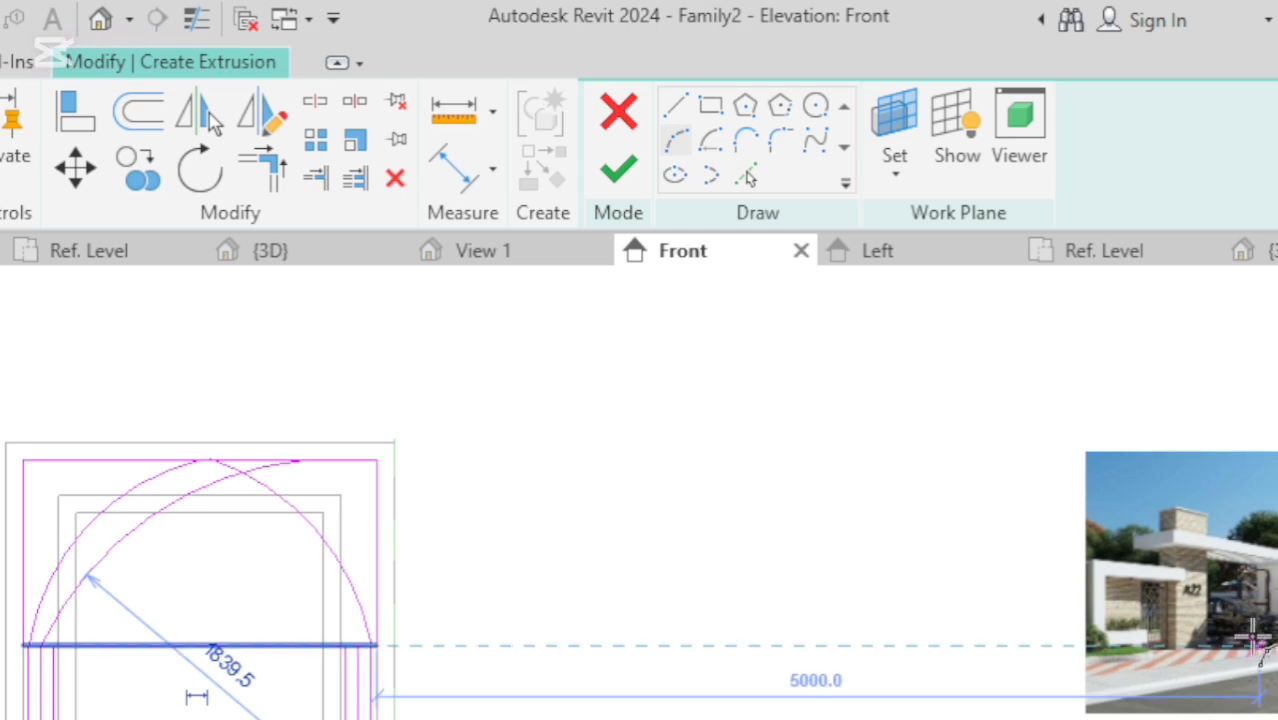
pyautogui.scroll(2, 1256, 640)
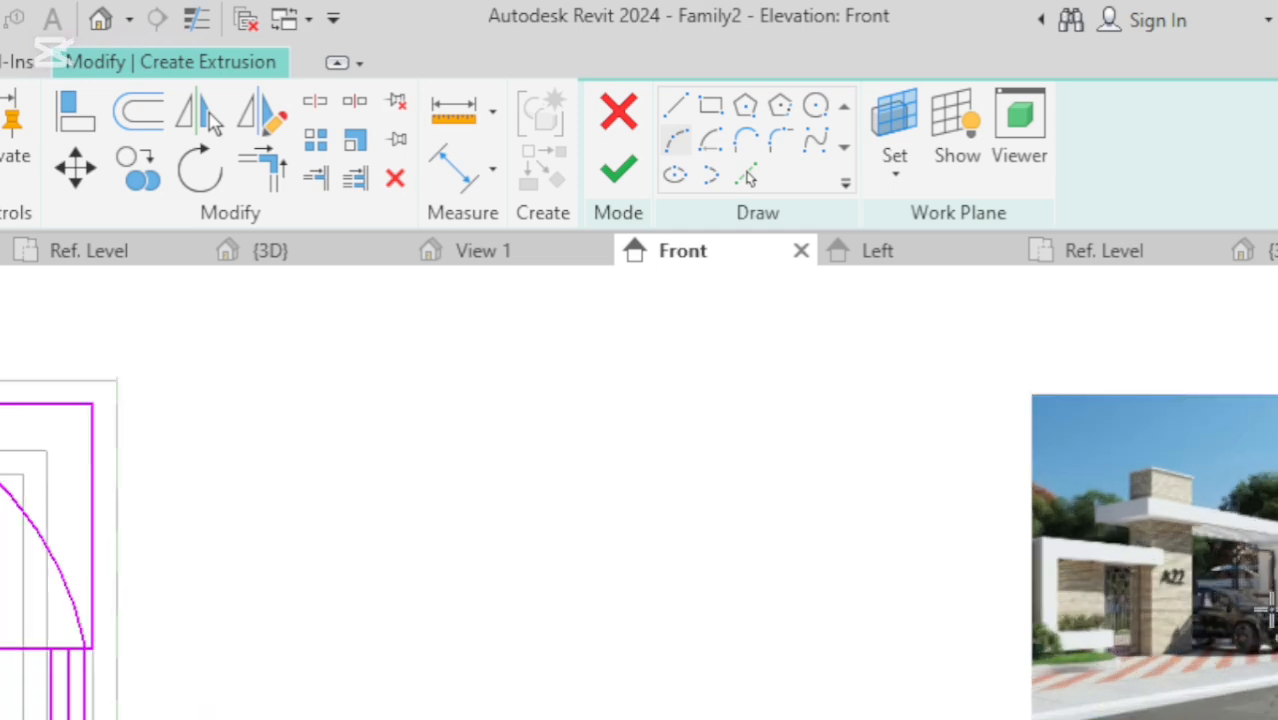
pyautogui.scroll(4, 1268, 605)
pyautogui.scroll(1, 1258, 553)
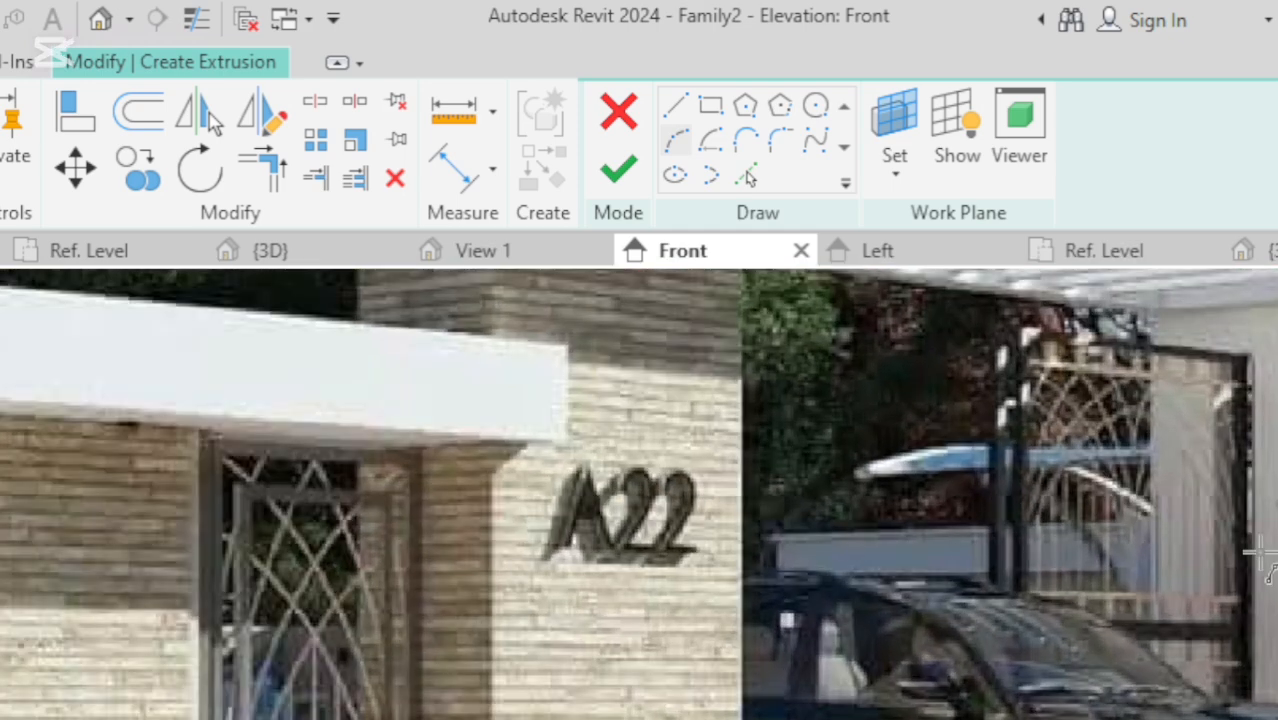
pyautogui.scroll(1, 1258, 553)
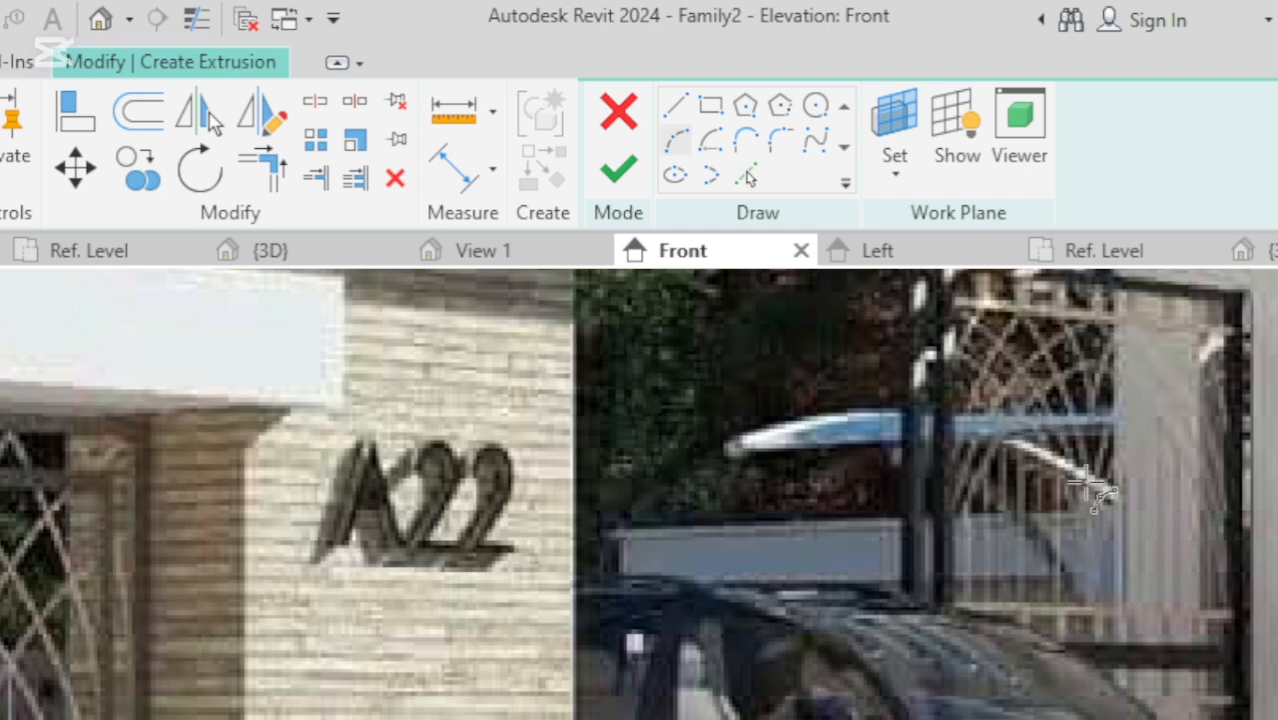
pyautogui.scroll(-8, 1093, 490)
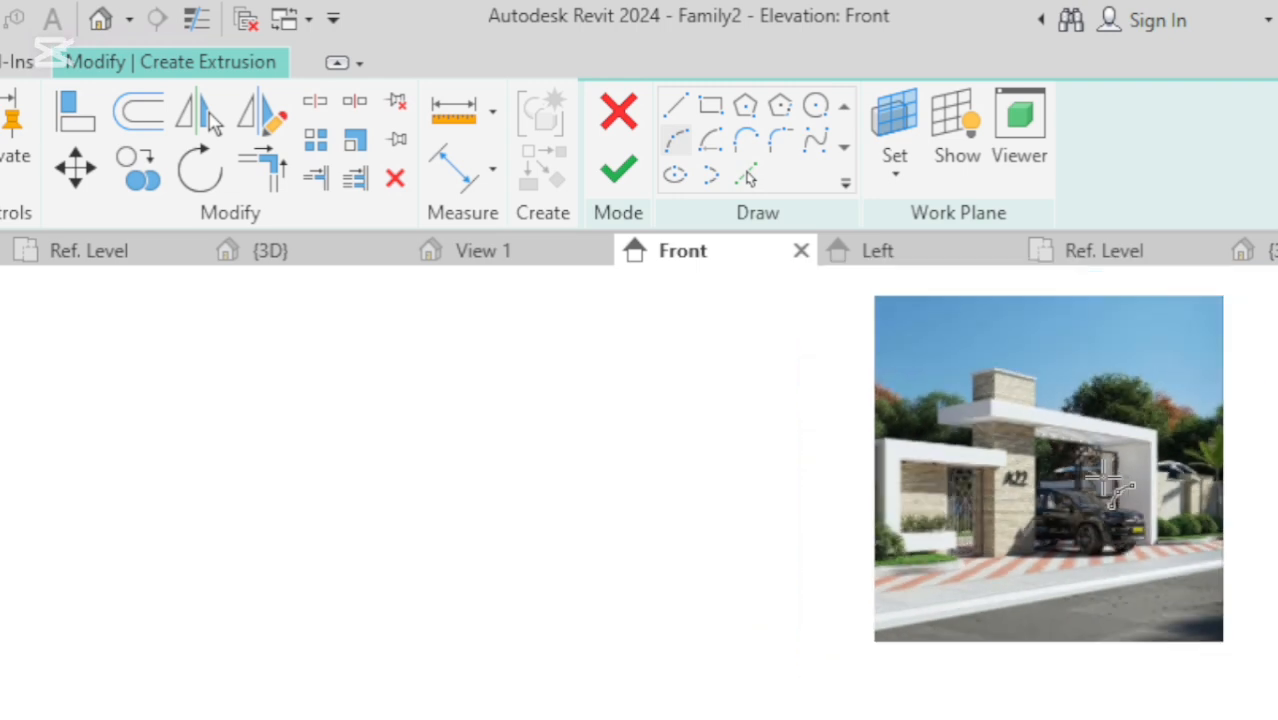
# Sketch an arc of radius about 1934 from the second right bar's upper end to the top edge, left of its middle.
pyautogui.scroll(-2, 1108, 485)
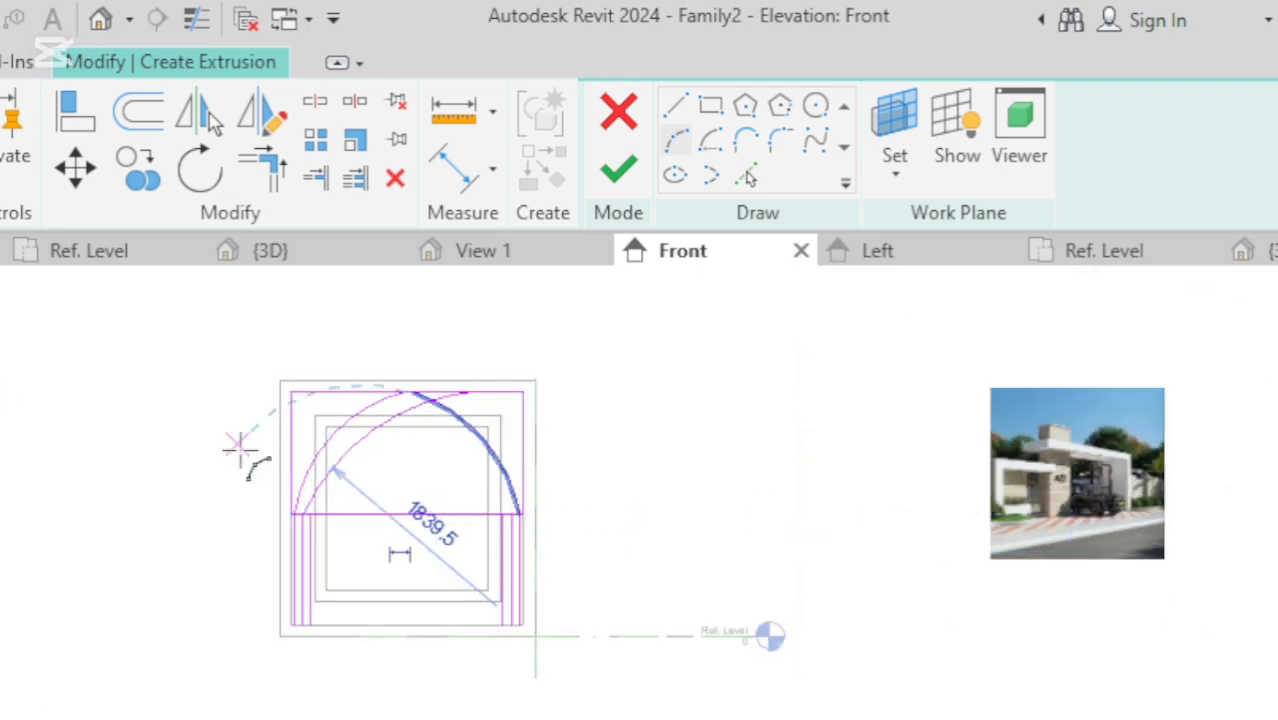
pyautogui.scroll(2, 240, 449)
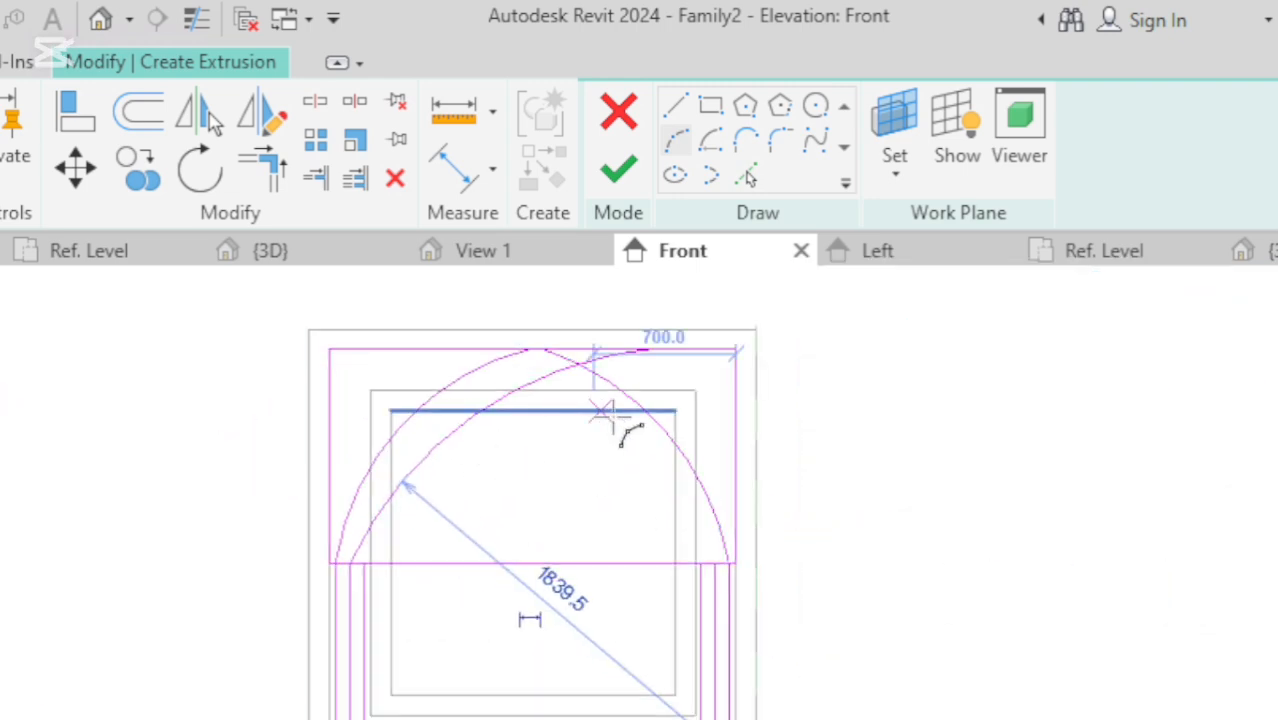
pyautogui.scroll(1, 712, 568)
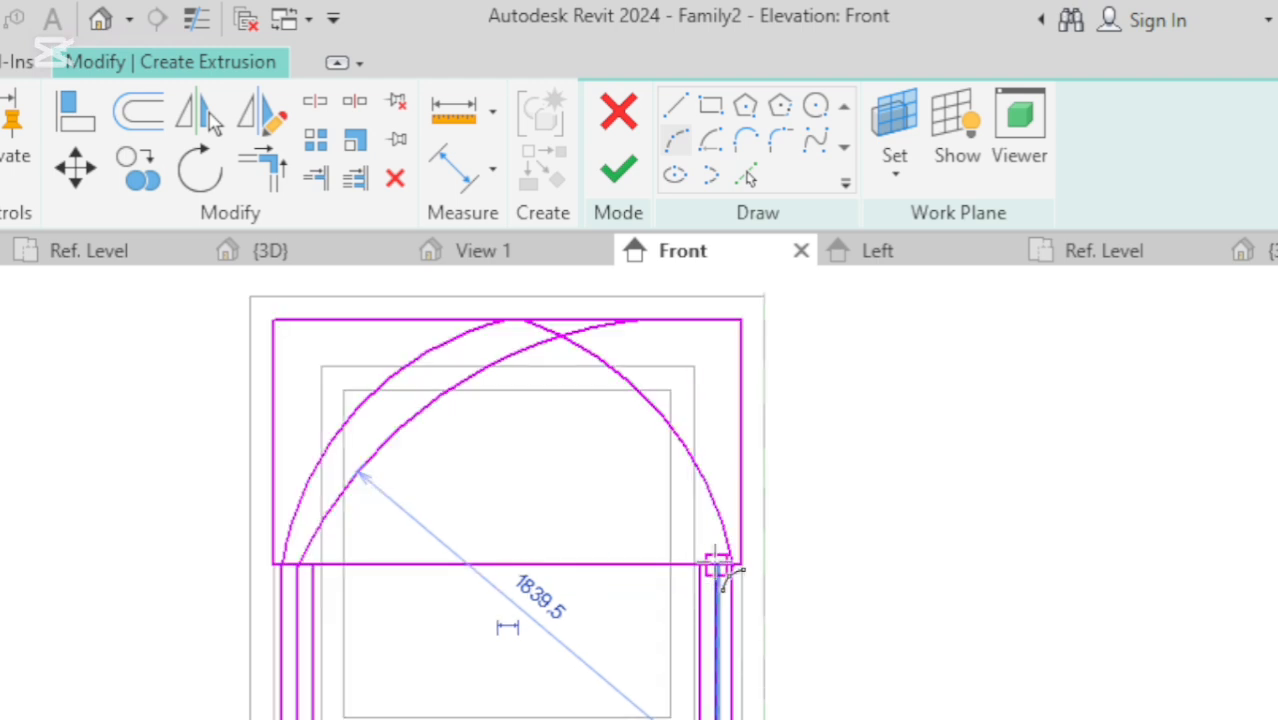
pyautogui.click(712, 568)
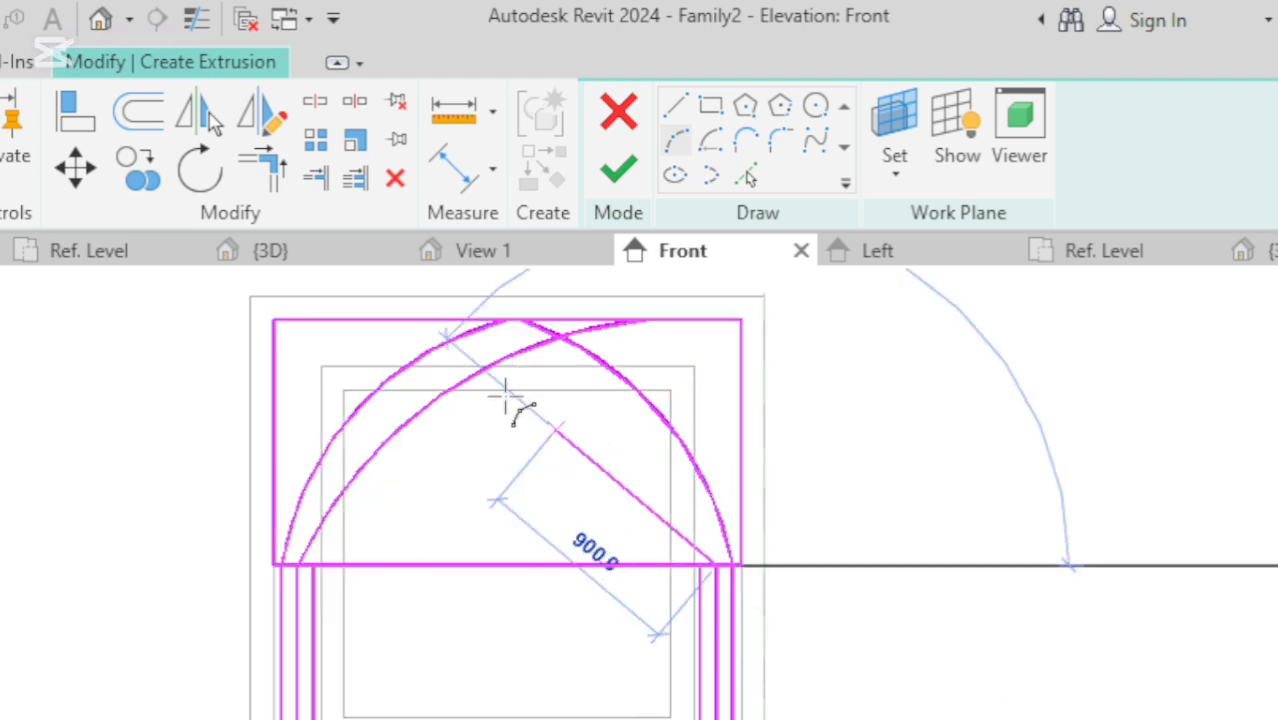
pyautogui.click(408, 324)
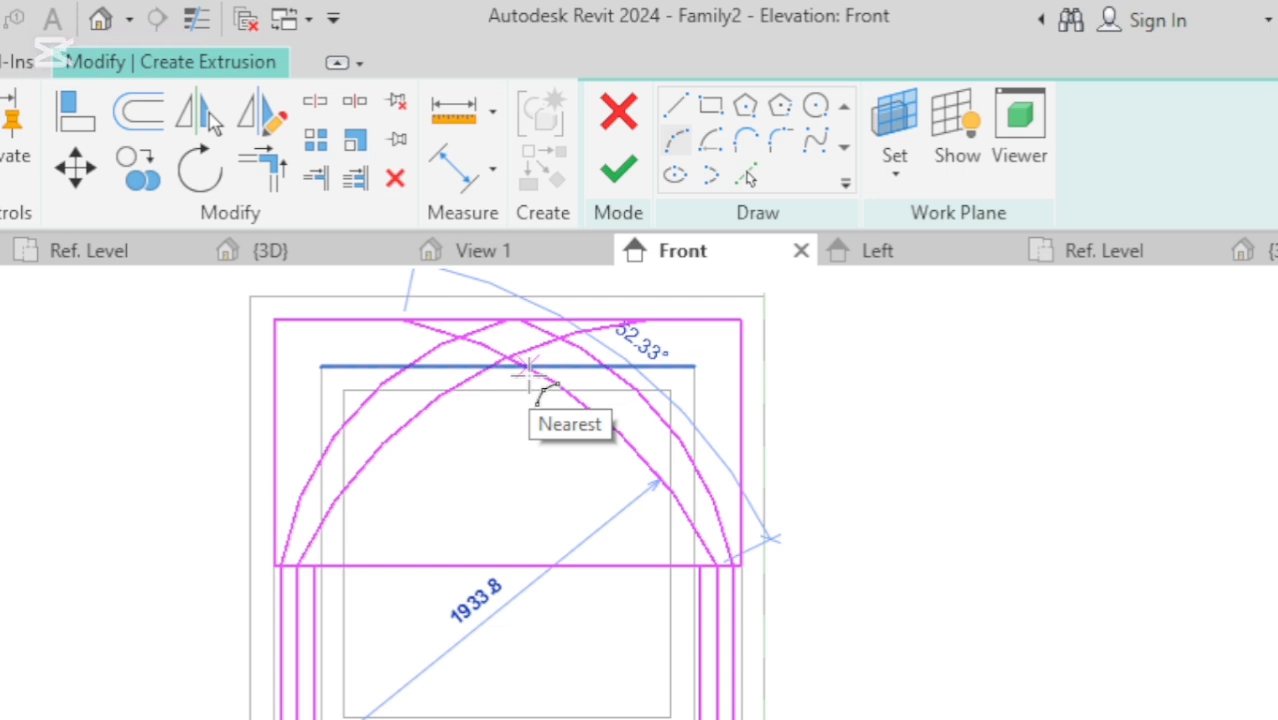
pyautogui.click(528, 370)
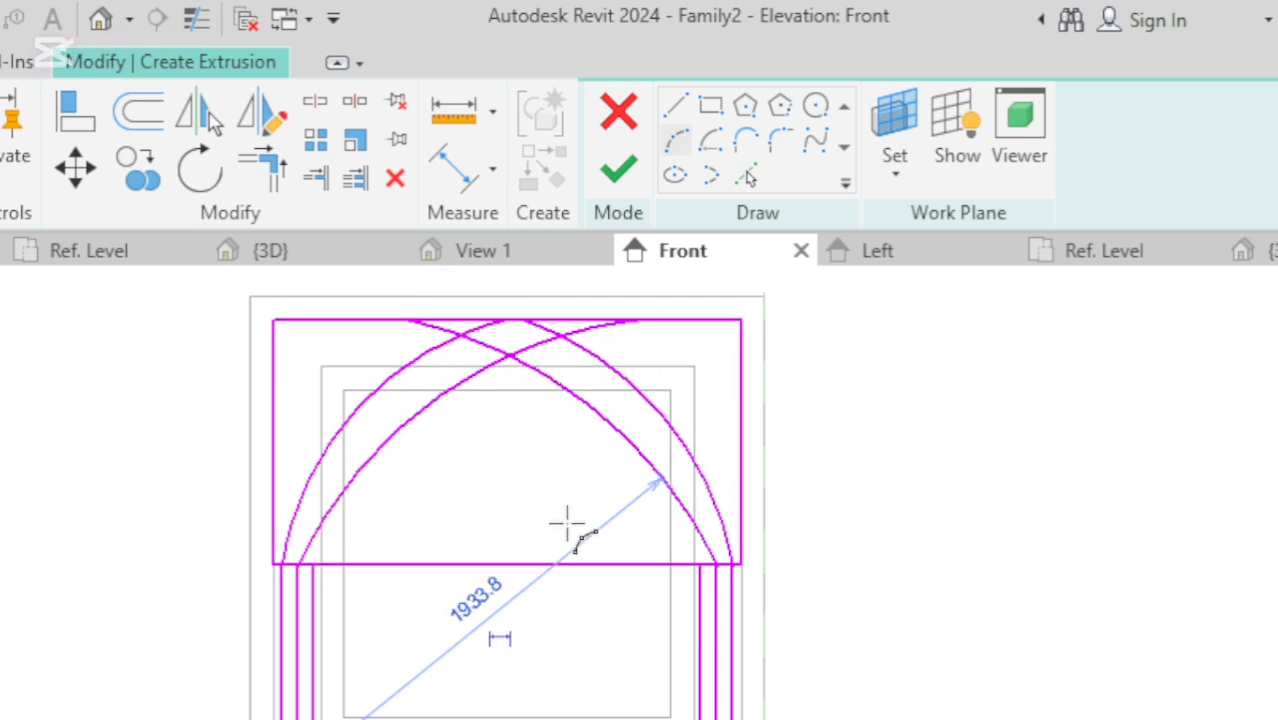
pyautogui.click(700, 568)
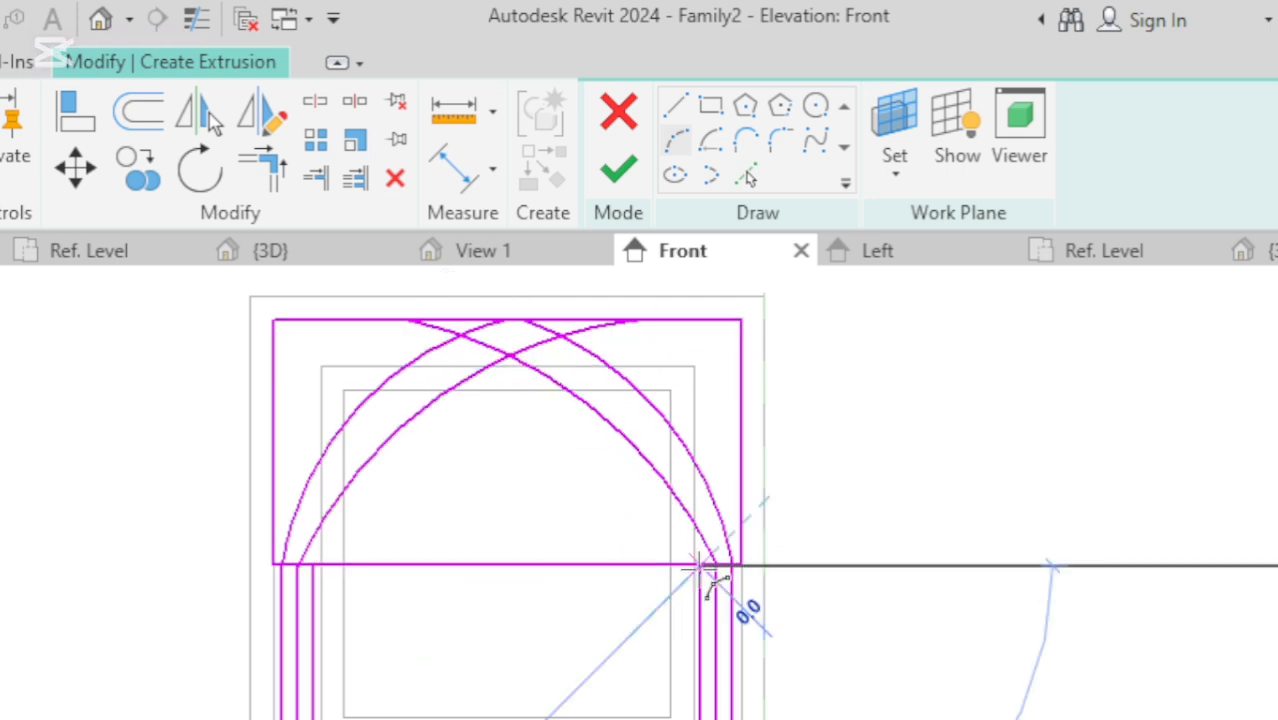
pyautogui.click(353, 323)
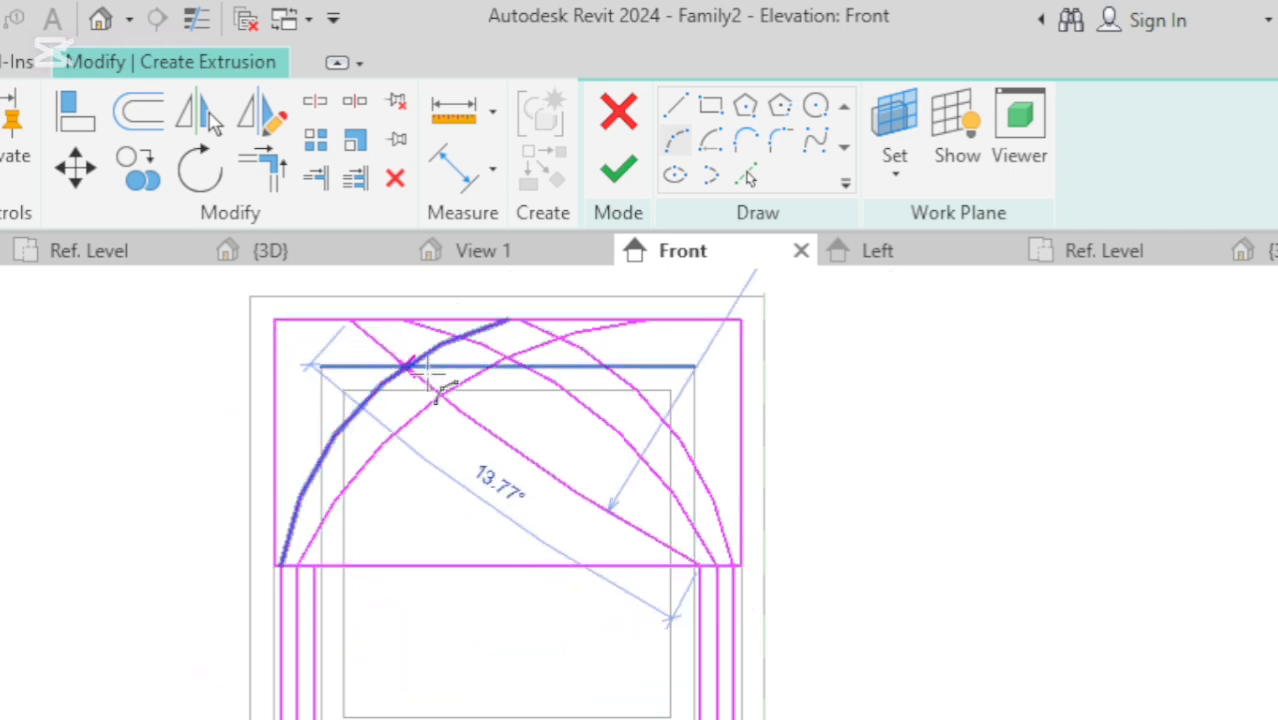
pyautogui.click(491, 376)
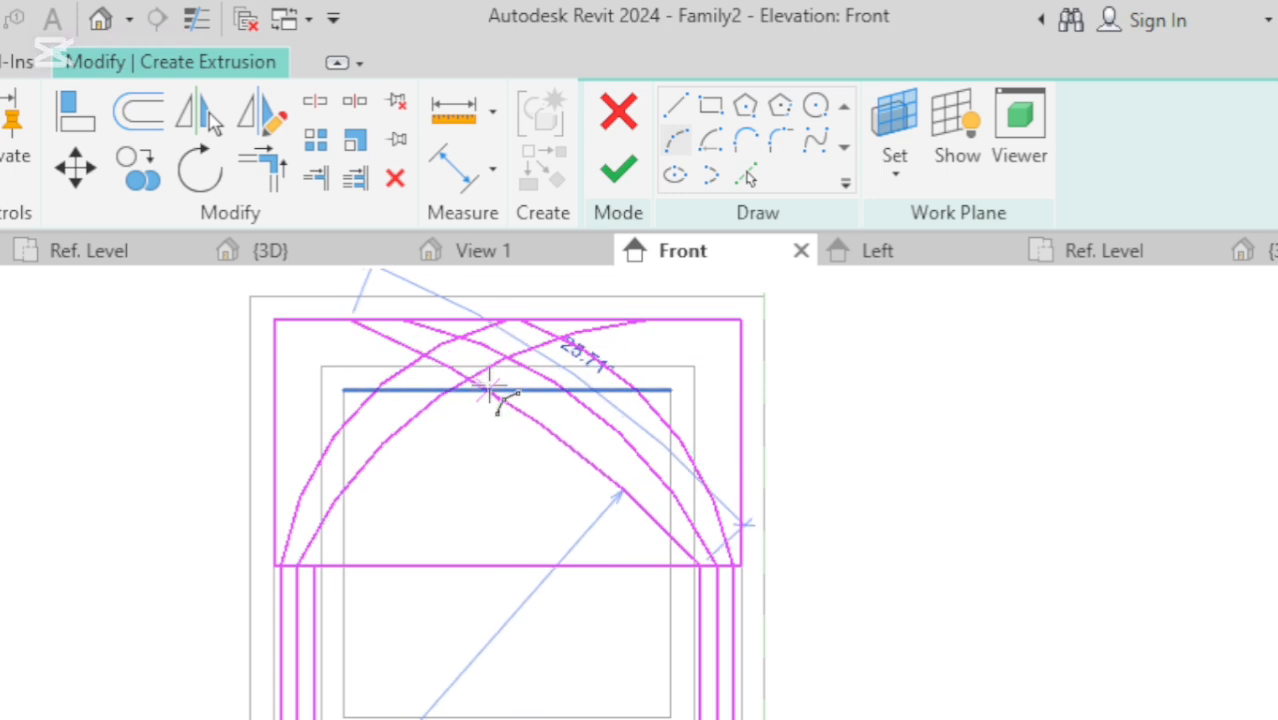
pyautogui.press('Escape')
pyautogui.press('Escape')
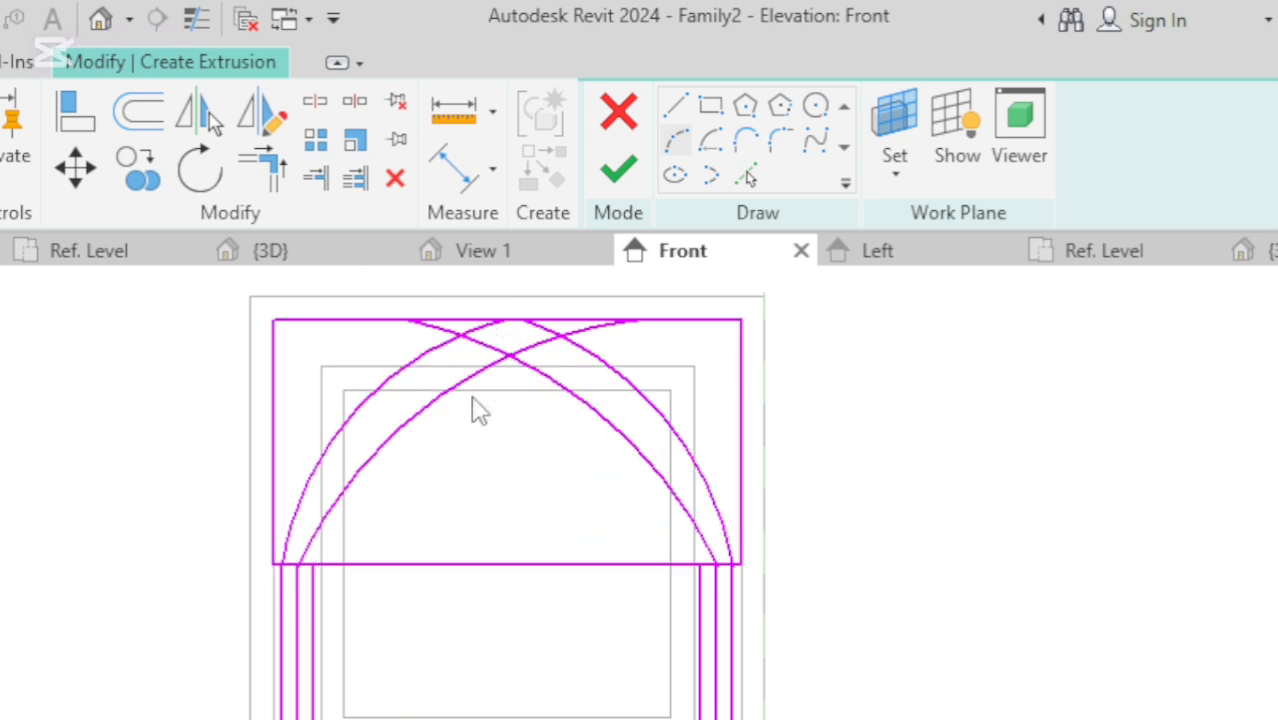
pyautogui.hotkey('ctrl', 'z')
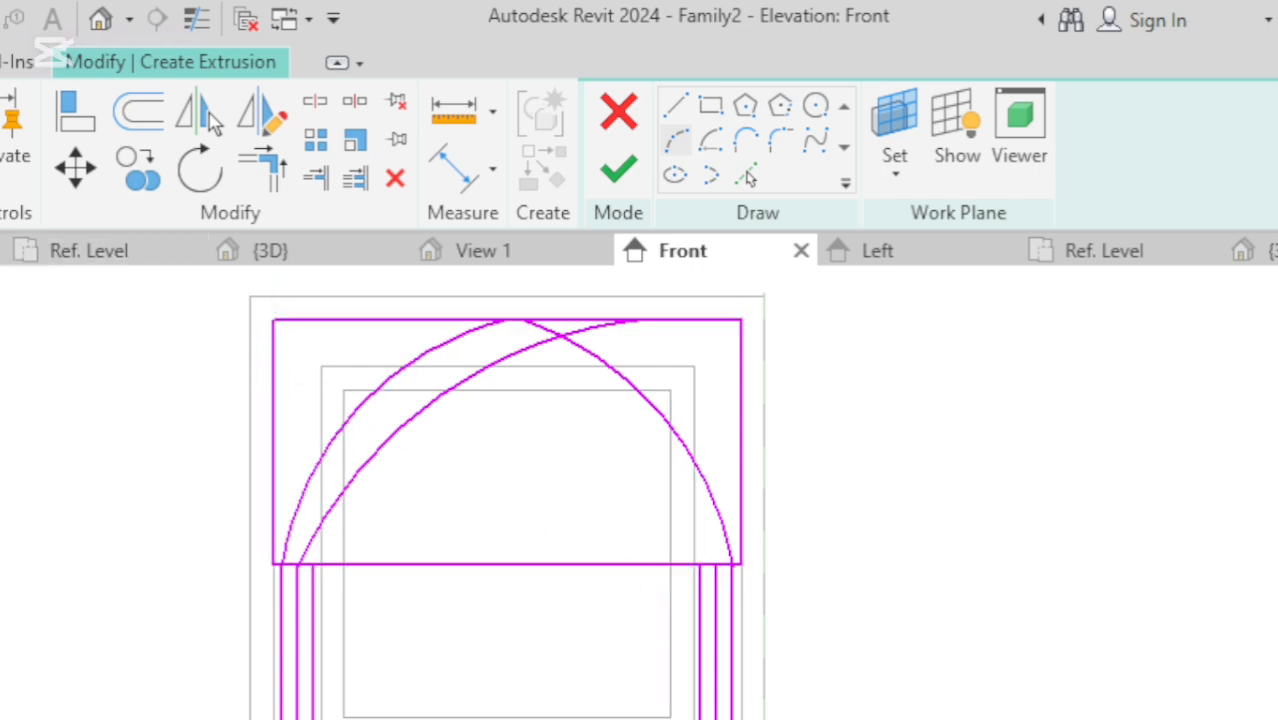
pyautogui.hotkey('ctrl', 'y')
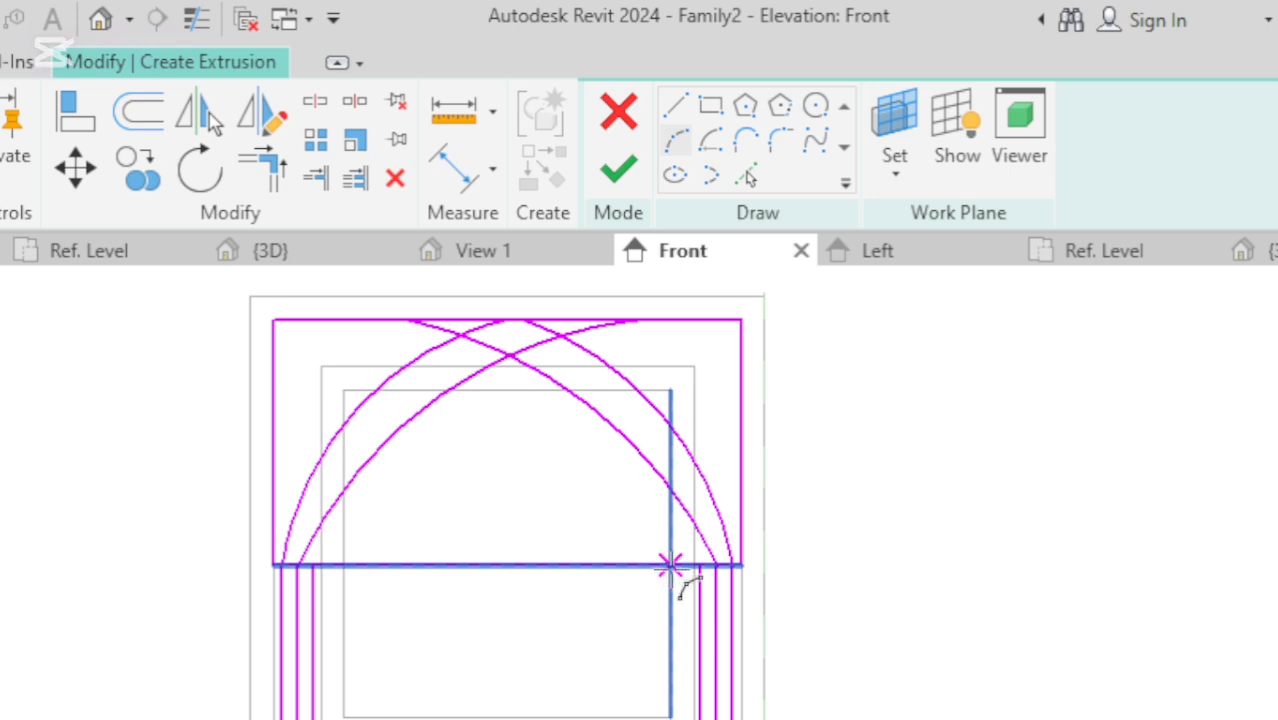
# Sketch an arc from the innermost right bar's upper end to the upper left corner of the rectangular outline.
pyautogui.click(703, 568)
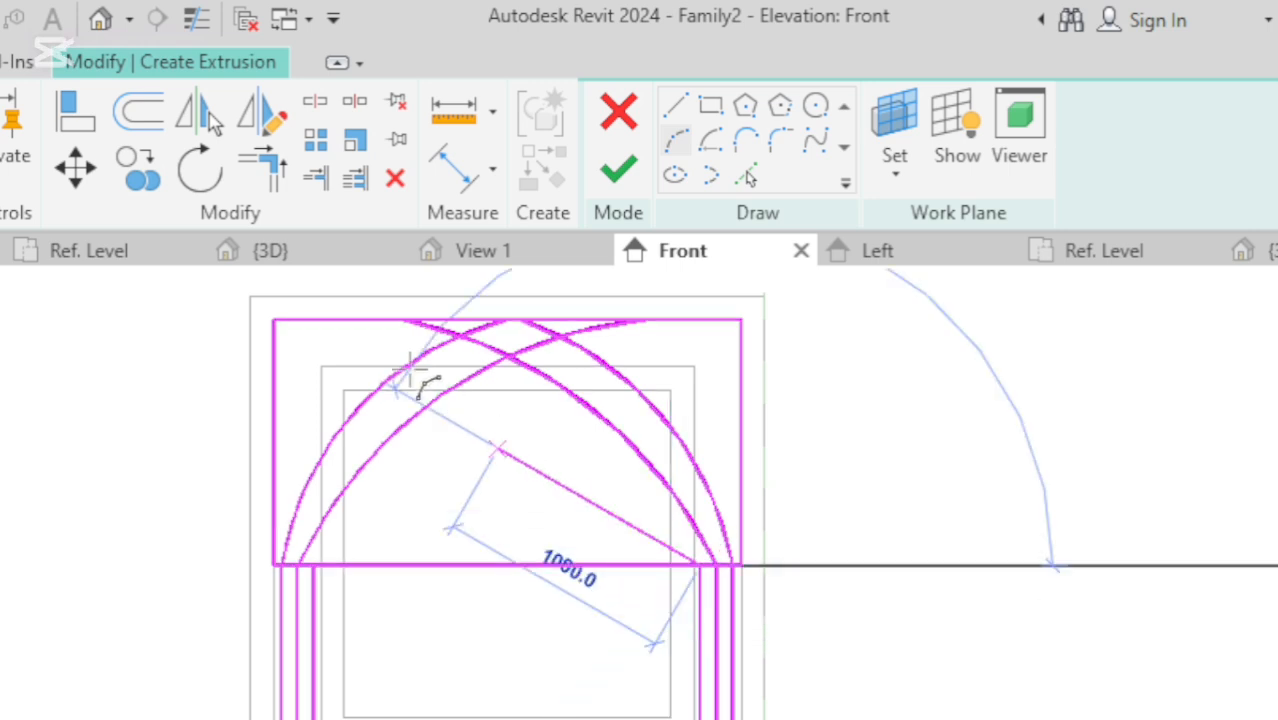
pyautogui.click(275, 321)
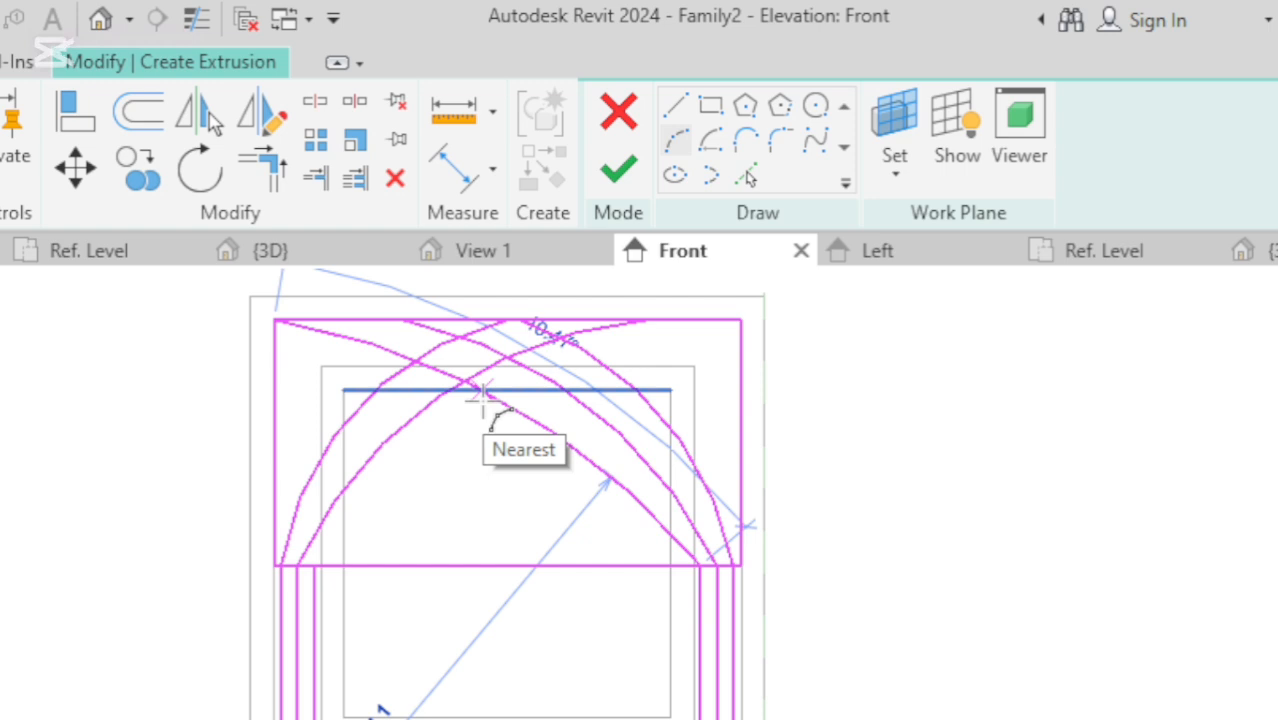
# Complete the arc from the upper-left corner, and draw a mirrored arc from the innermost left bar to the rectangle's upper-right corner.
pyautogui.click(480, 391)
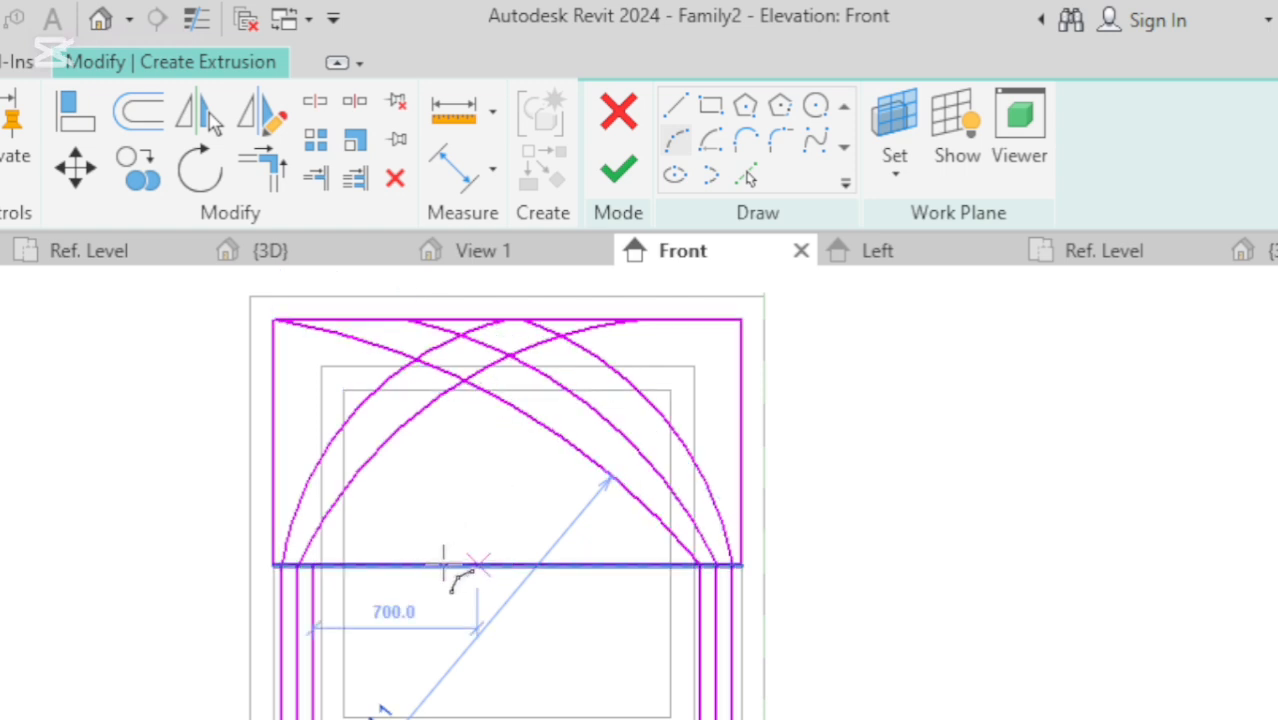
pyautogui.click(311, 566)
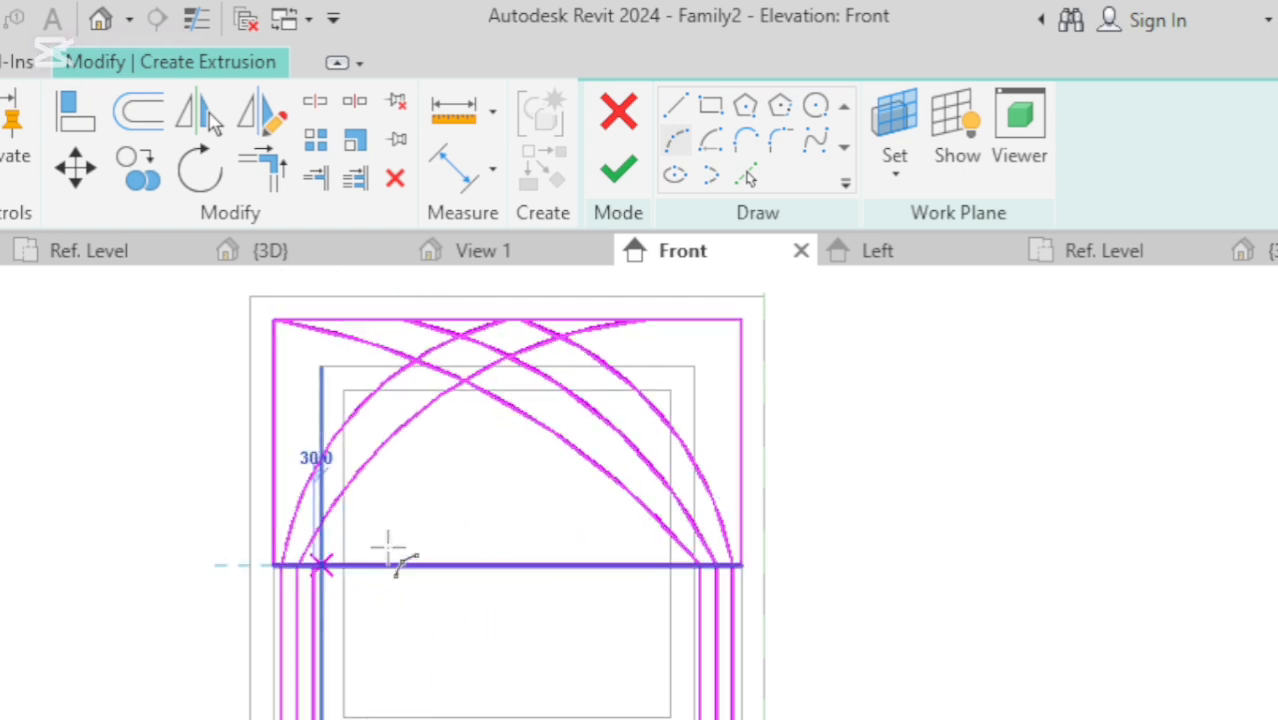
pyautogui.click(736, 322)
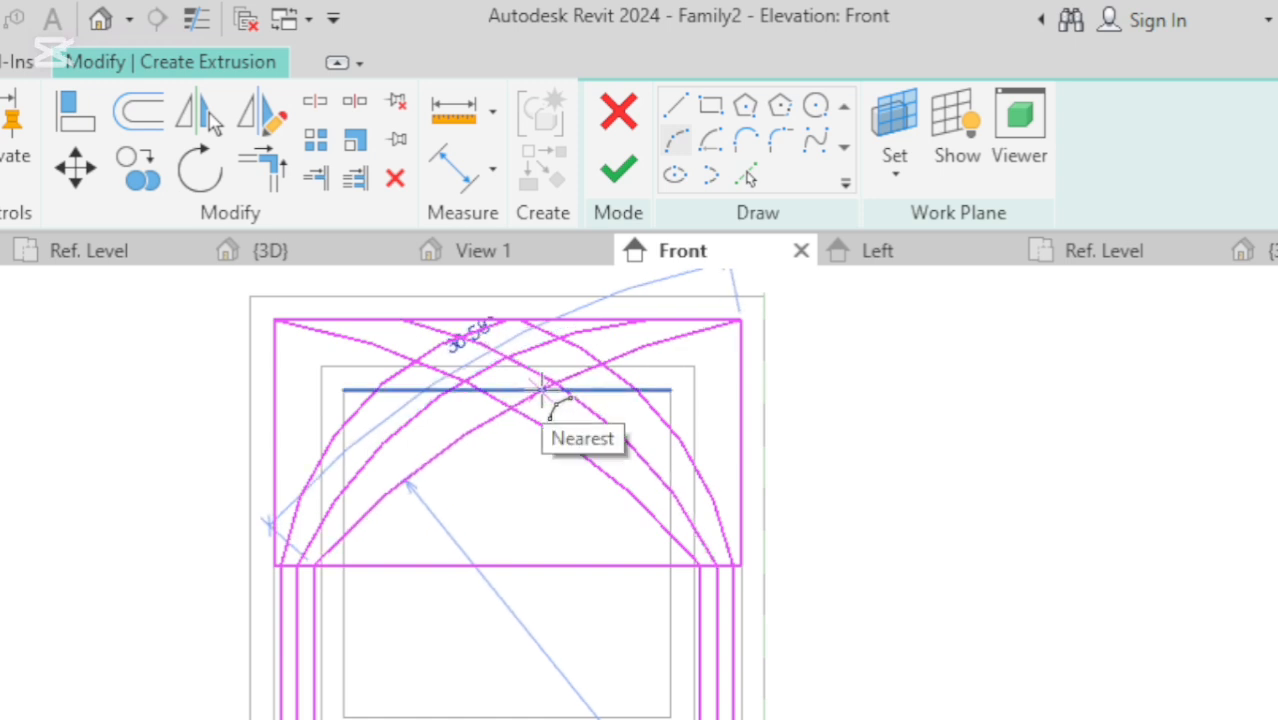
pyautogui.click(546, 392)
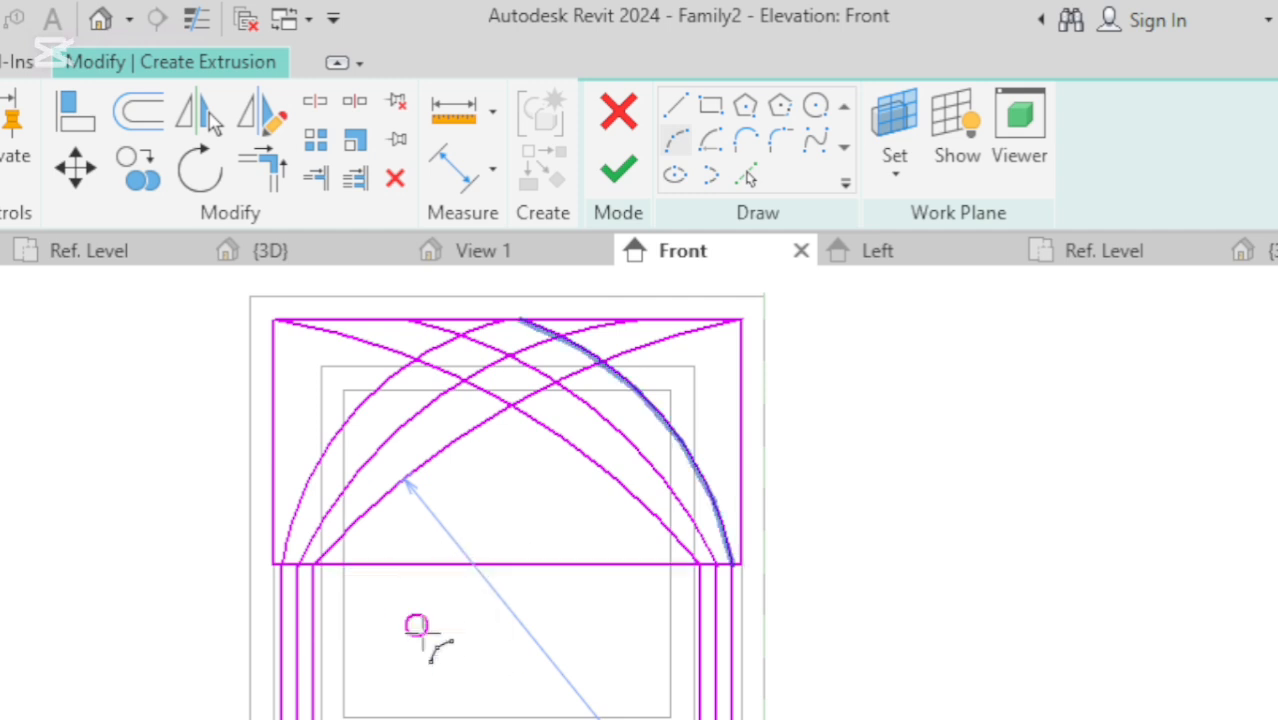
# Examine the curved lattice and vertical bars of the gates in the reference photo.
pyautogui.scroll(-5, 400, 650)
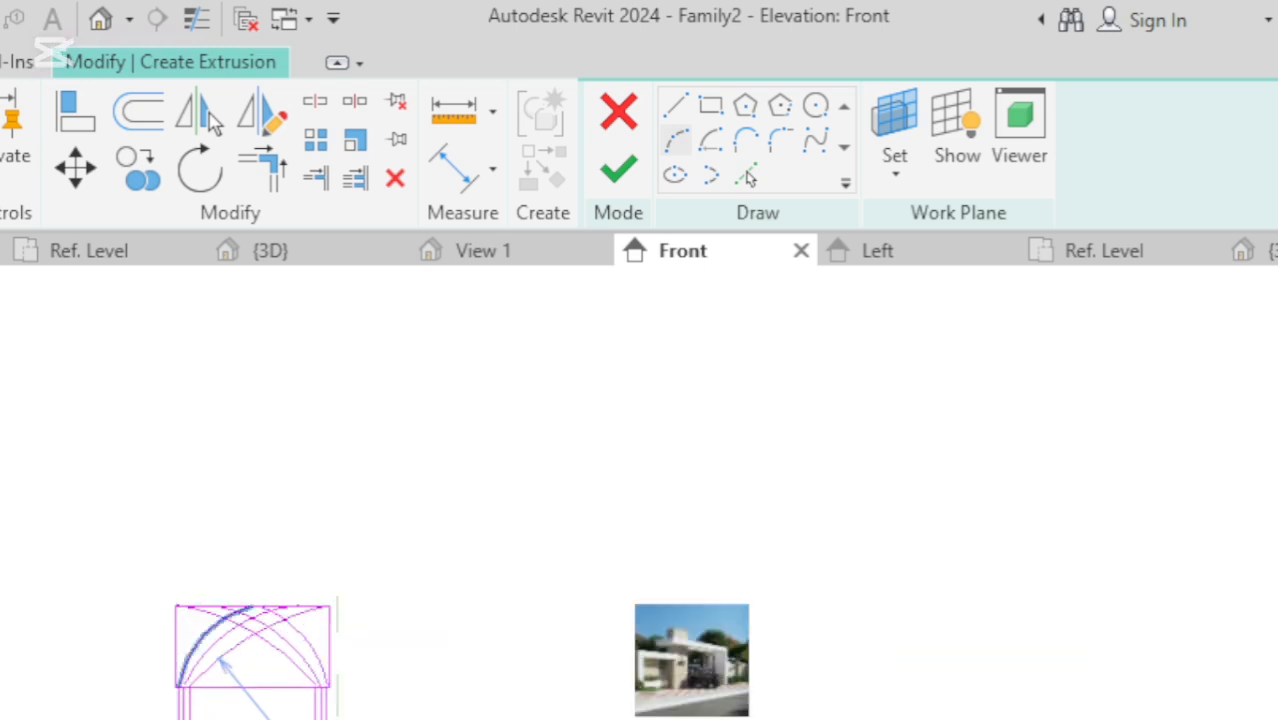
pyautogui.scroll(6, 705, 680)
pyautogui.scroll(4, 705, 680)
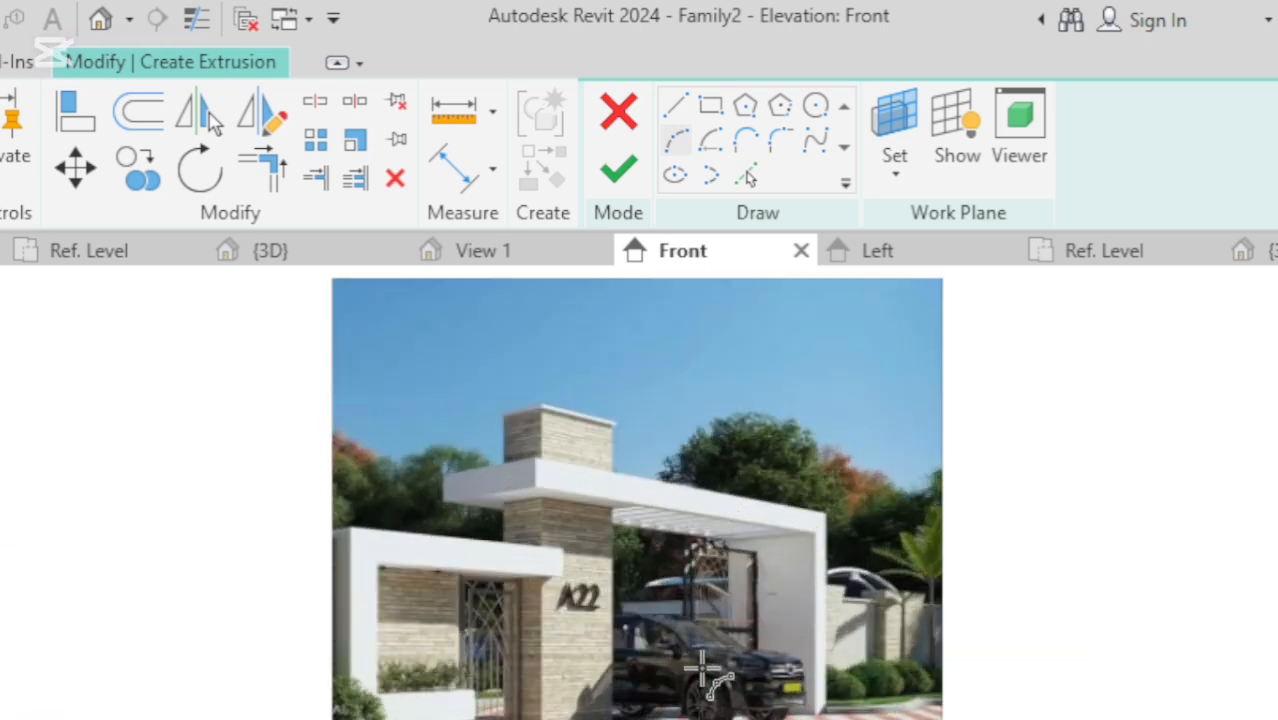
pyautogui.scroll(3, 735, 597)
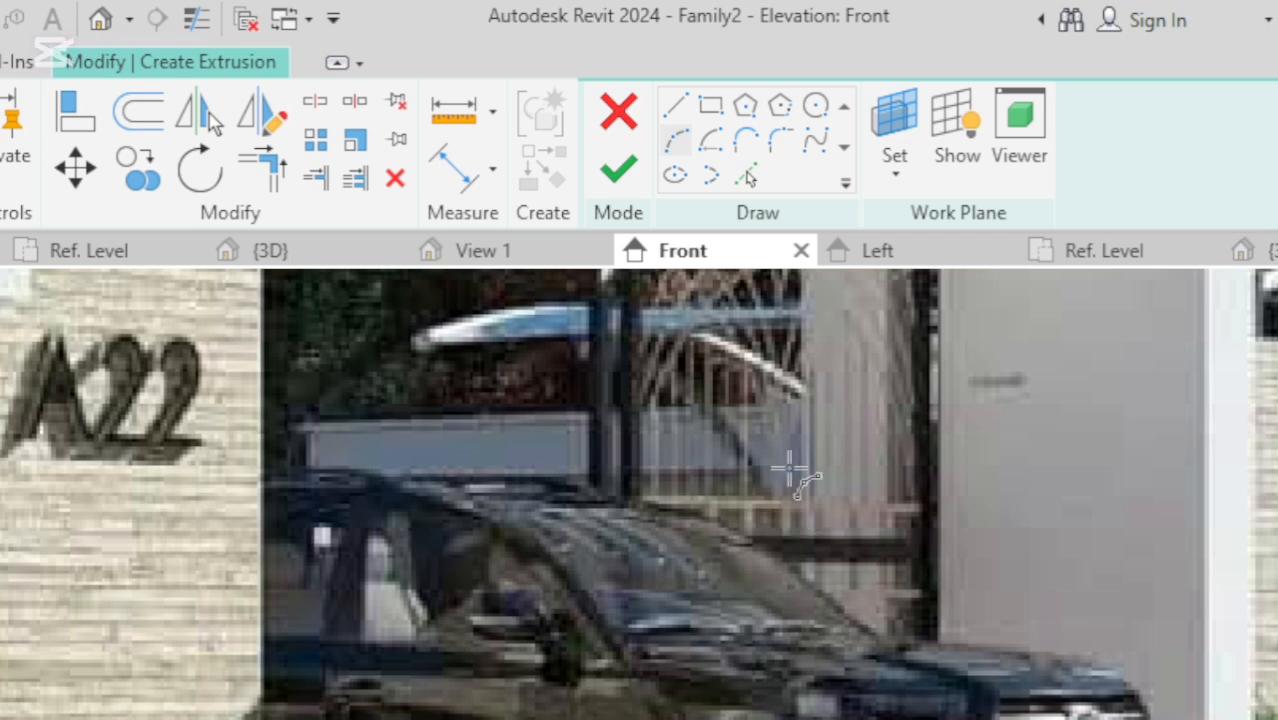
pyautogui.scroll(-2, 768, 515)
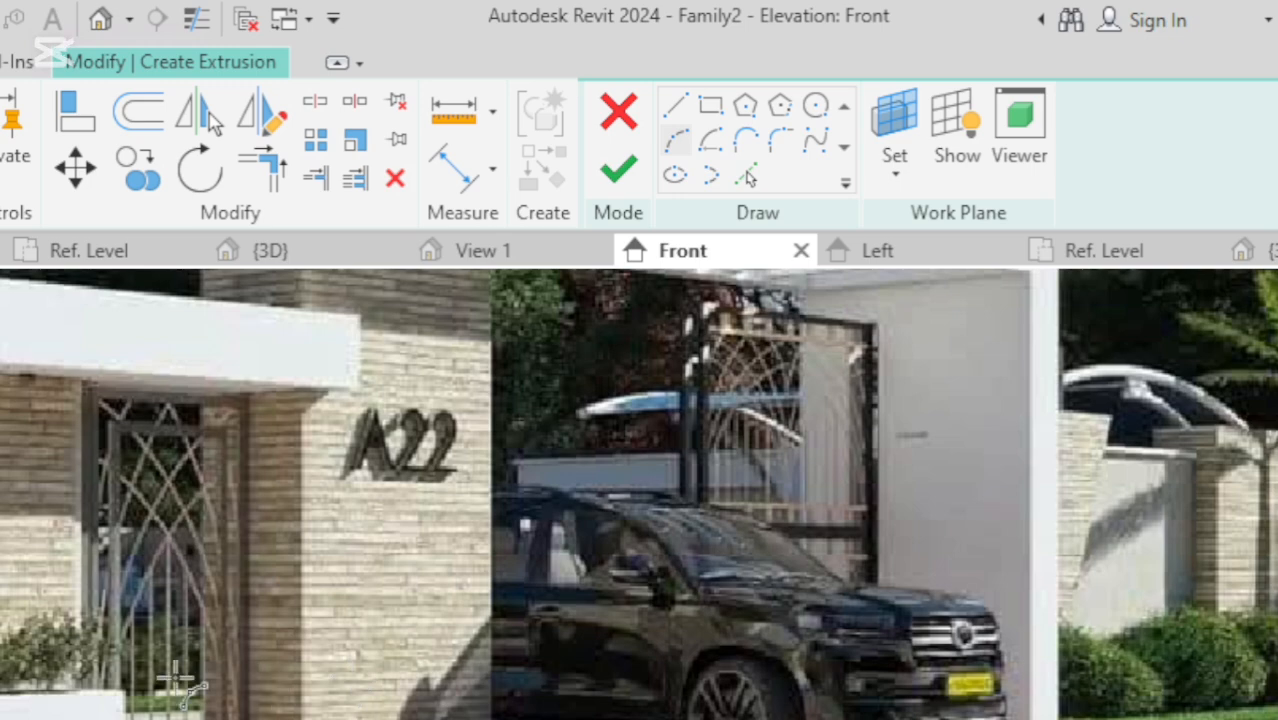
pyautogui.scroll(5, 842, 512)
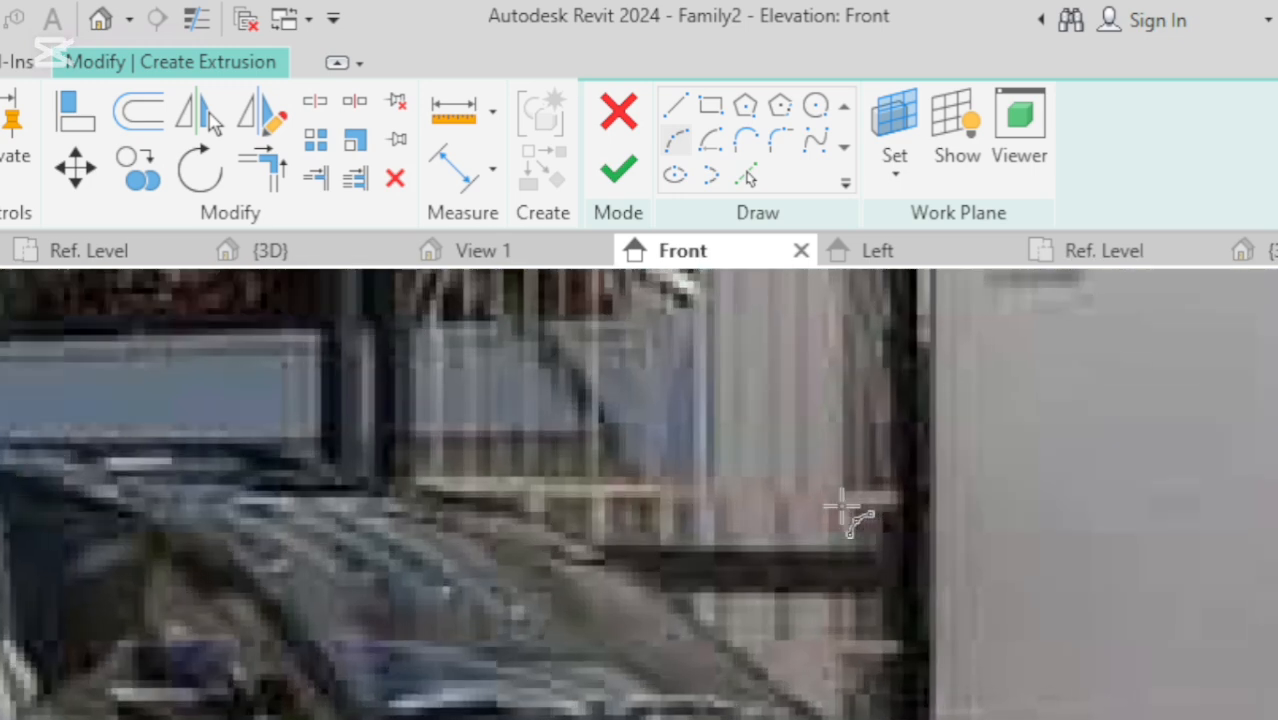
pyautogui.scroll(-4, 842, 512)
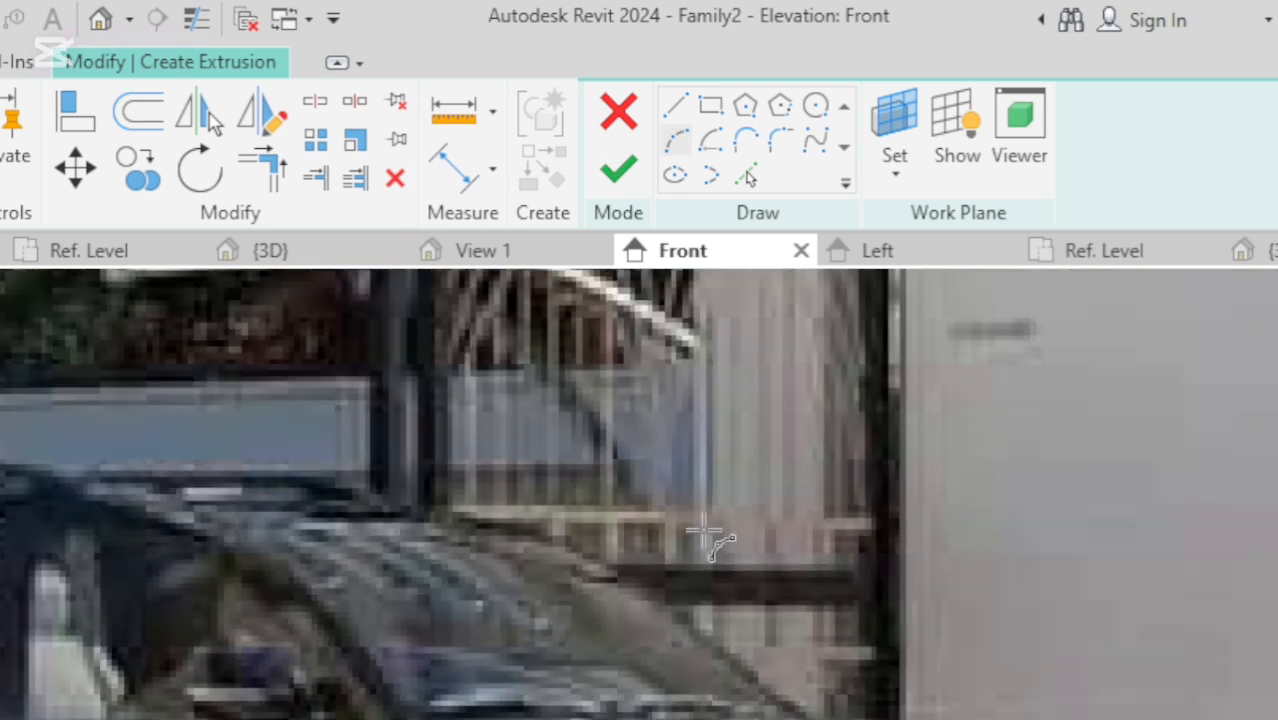
pyautogui.scroll(-2, 700, 530)
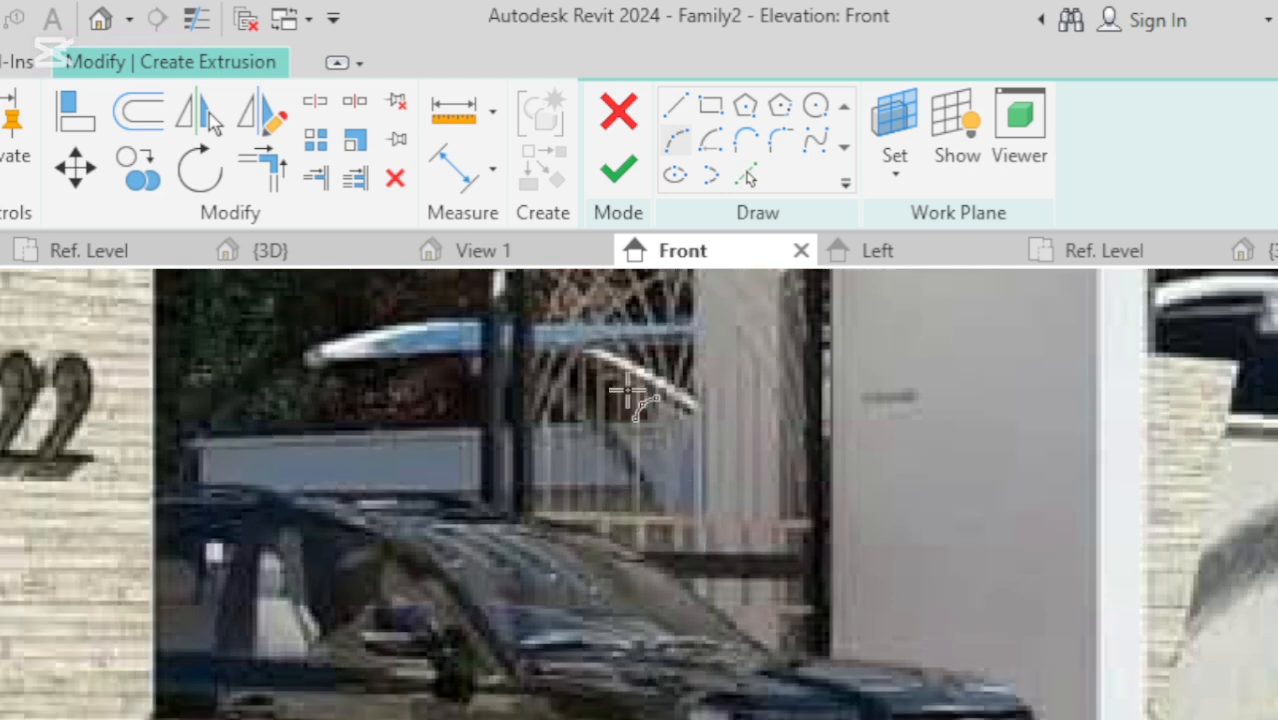
pyautogui.scroll(-2, 793, 516)
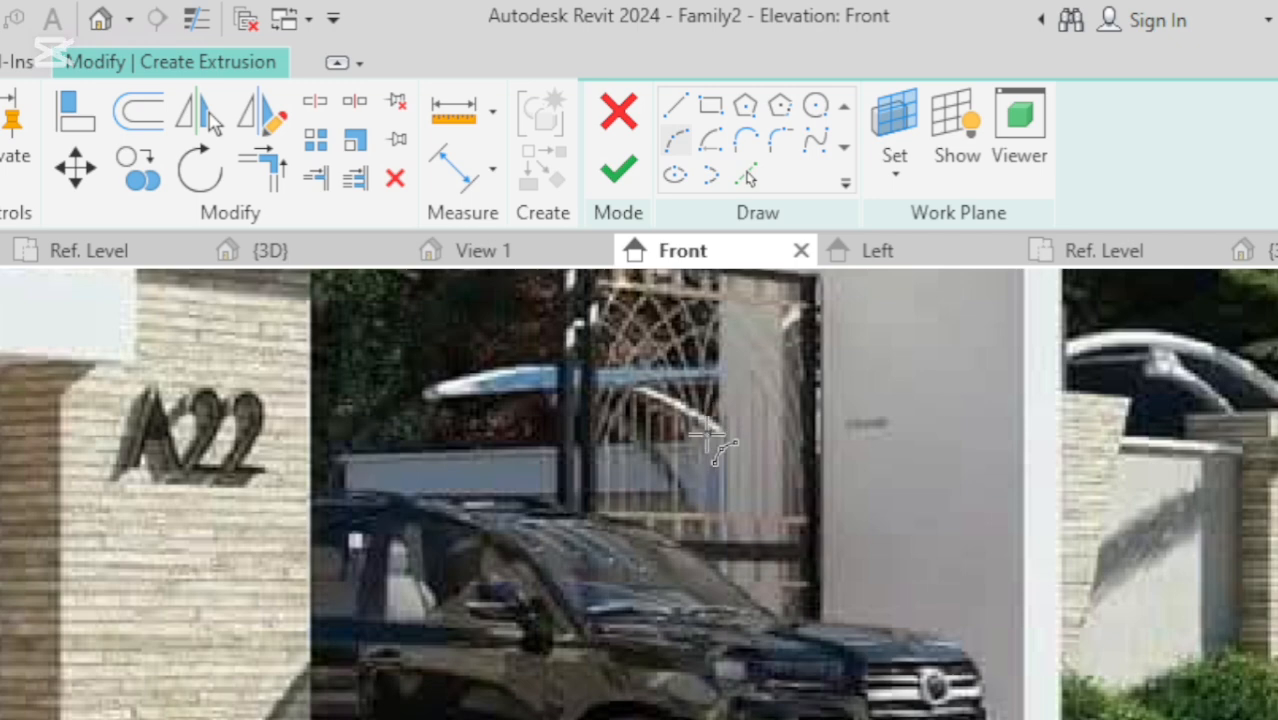
pyautogui.scroll(-1, 698, 432)
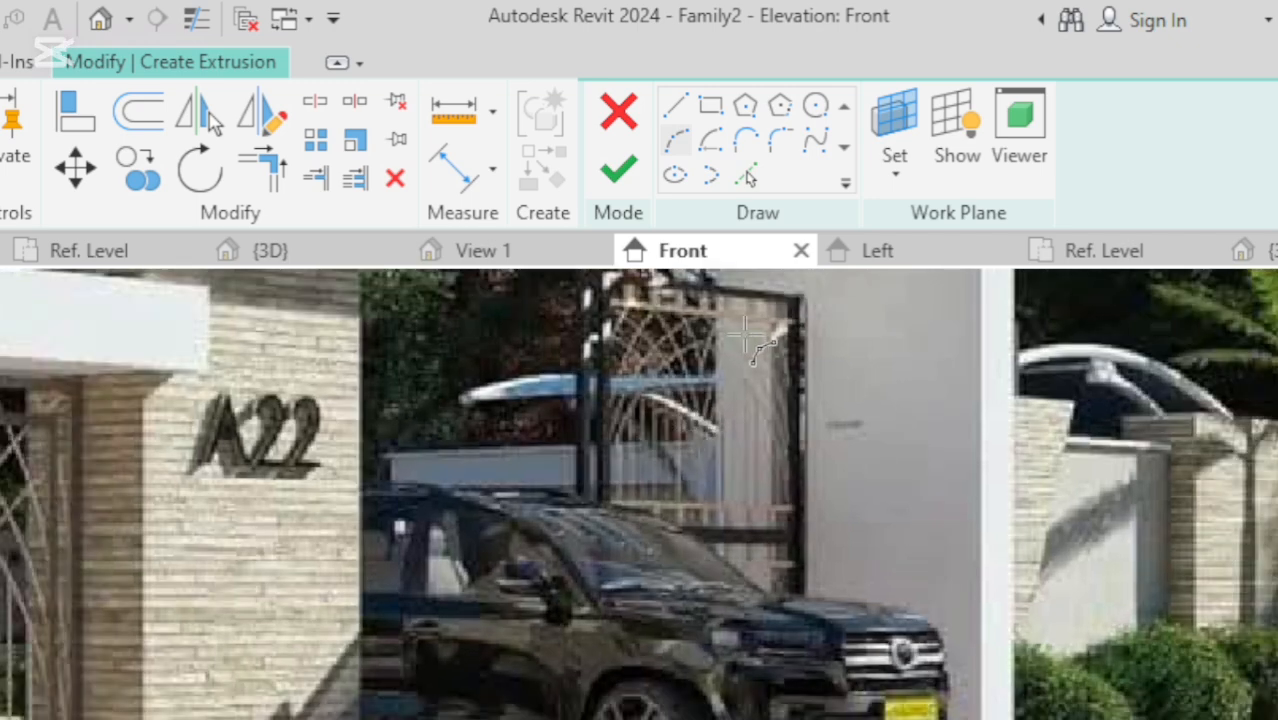
pyautogui.scroll(2, 752, 330)
pyautogui.scroll(1, 752, 330)
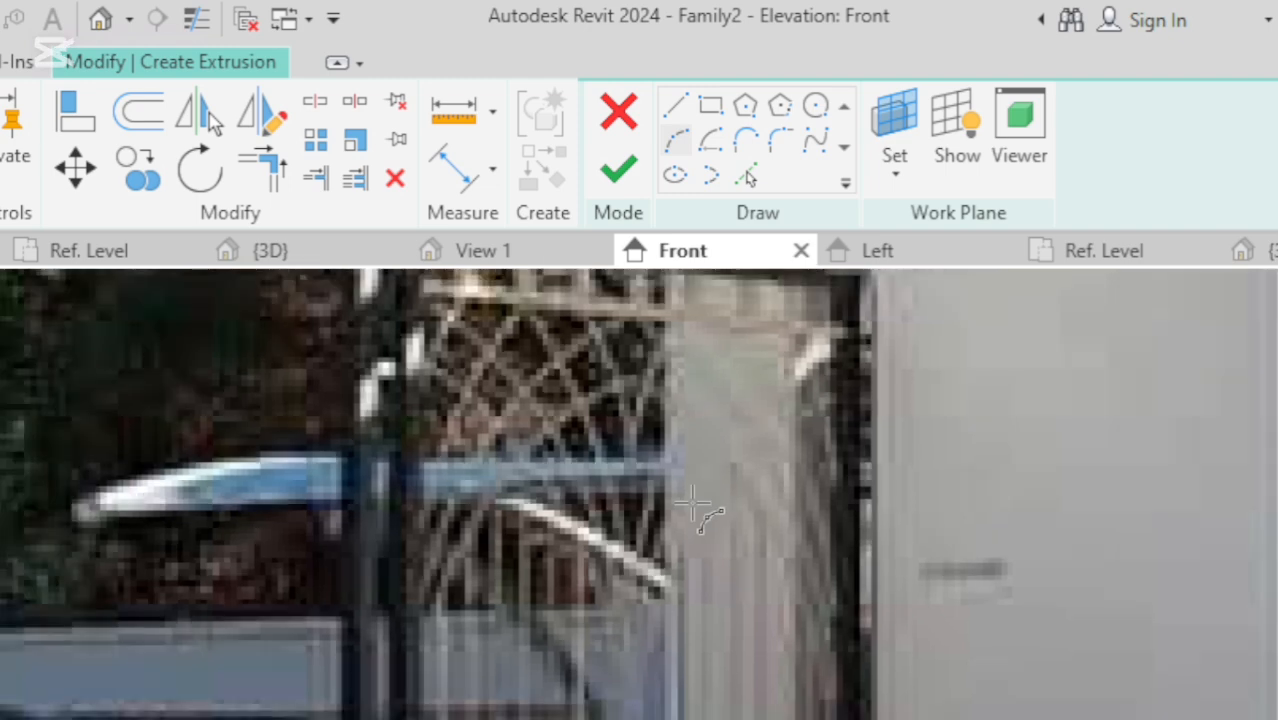
pyautogui.scroll(-1, 652, 374)
pyautogui.scroll(2, 652, 374)
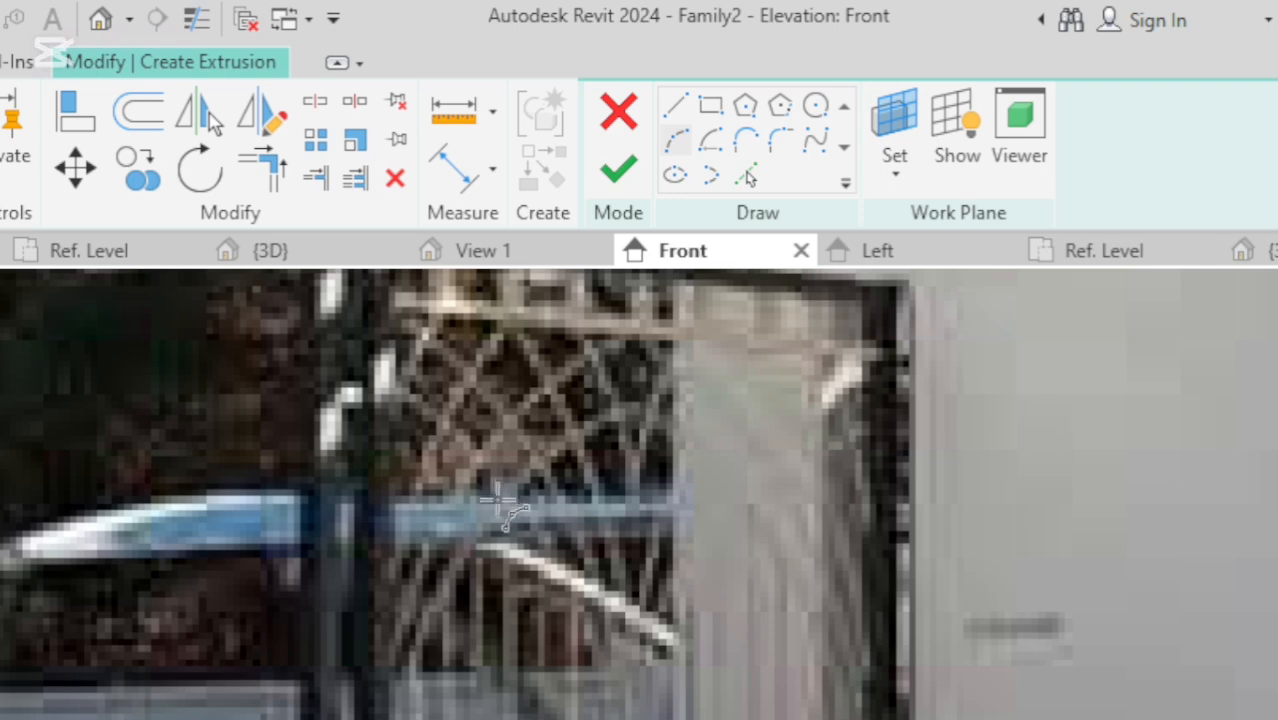
pyautogui.scroll(-3, 548, 480)
pyautogui.scroll(-4, 544, 470)
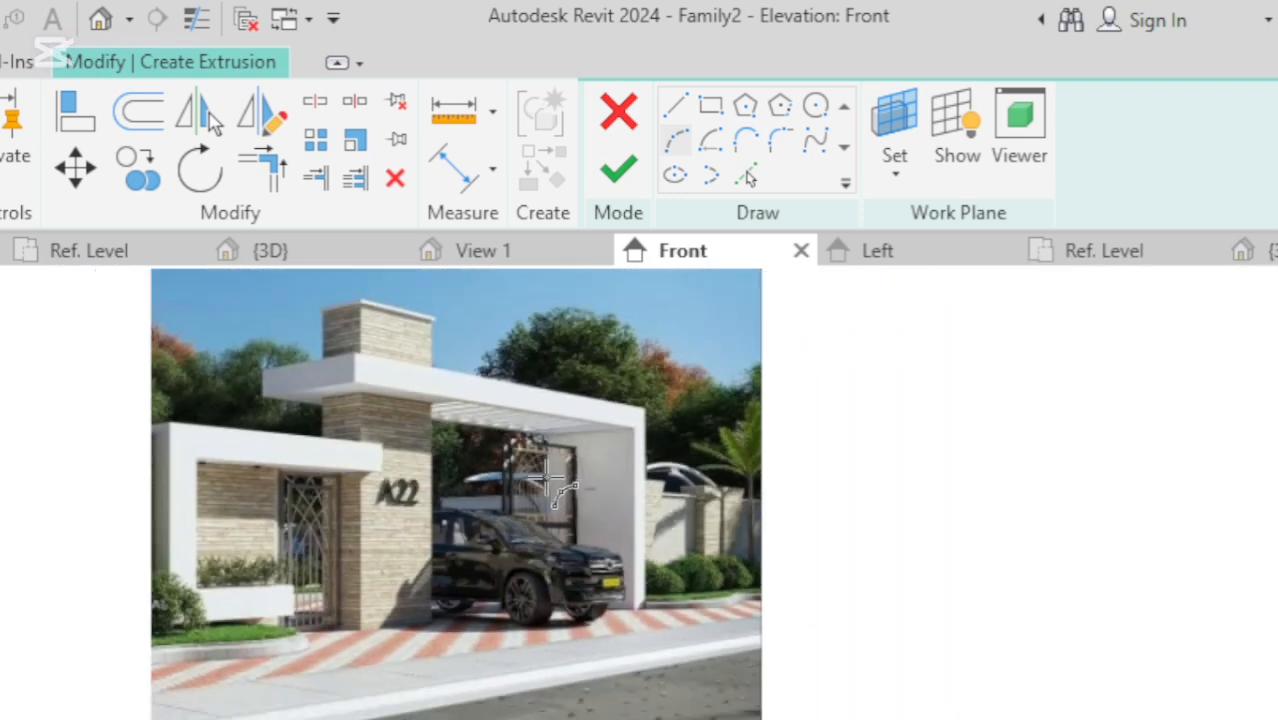
pyautogui.scroll(-5, 856, 491)
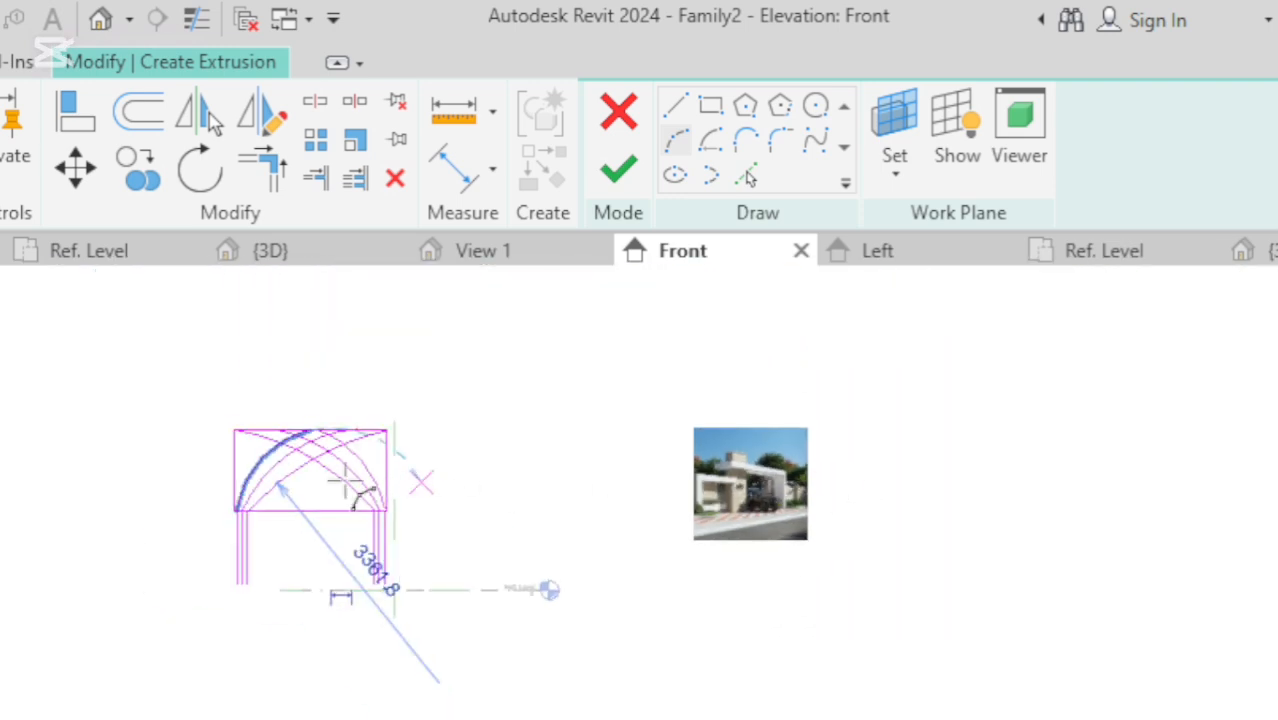
# Draw a vertical centre line about 2000 mm long downward from the midpoint of the rectangle's upper edge.
pyautogui.scroll(5, 276, 500)
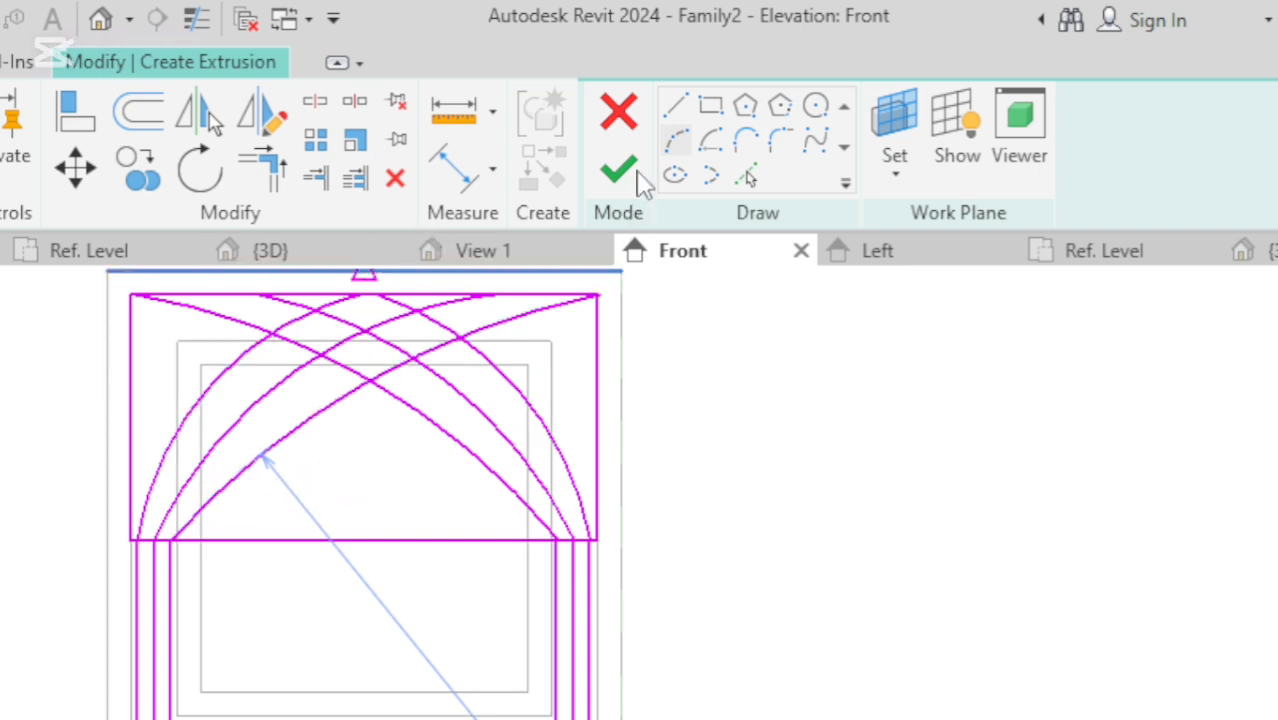
pyautogui.click(672, 115)
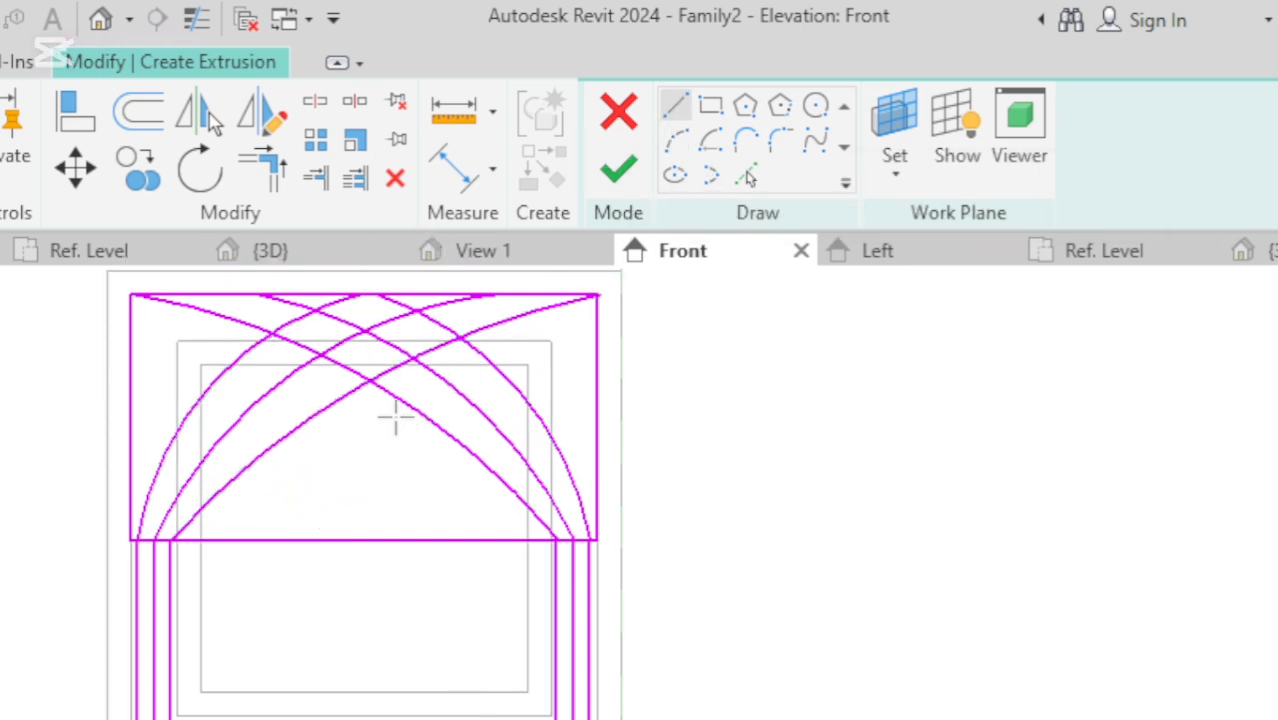
pyautogui.click(364, 295)
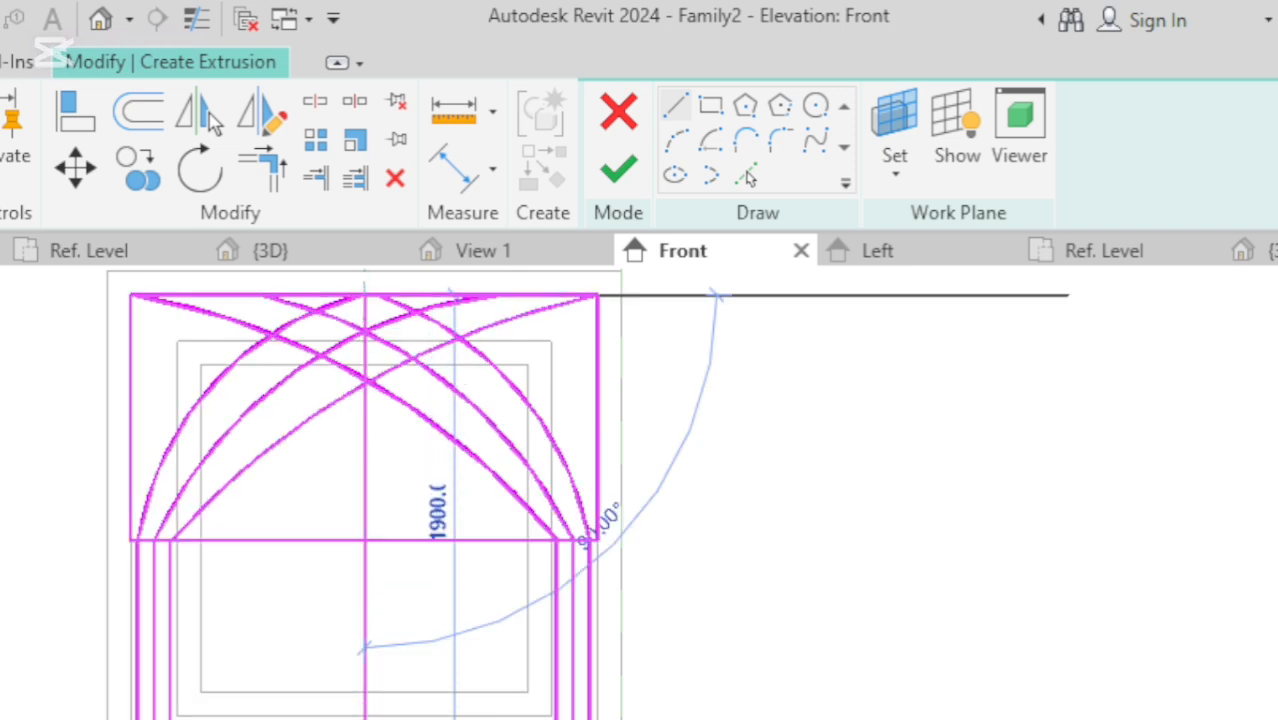
pyautogui.click(365, 719)
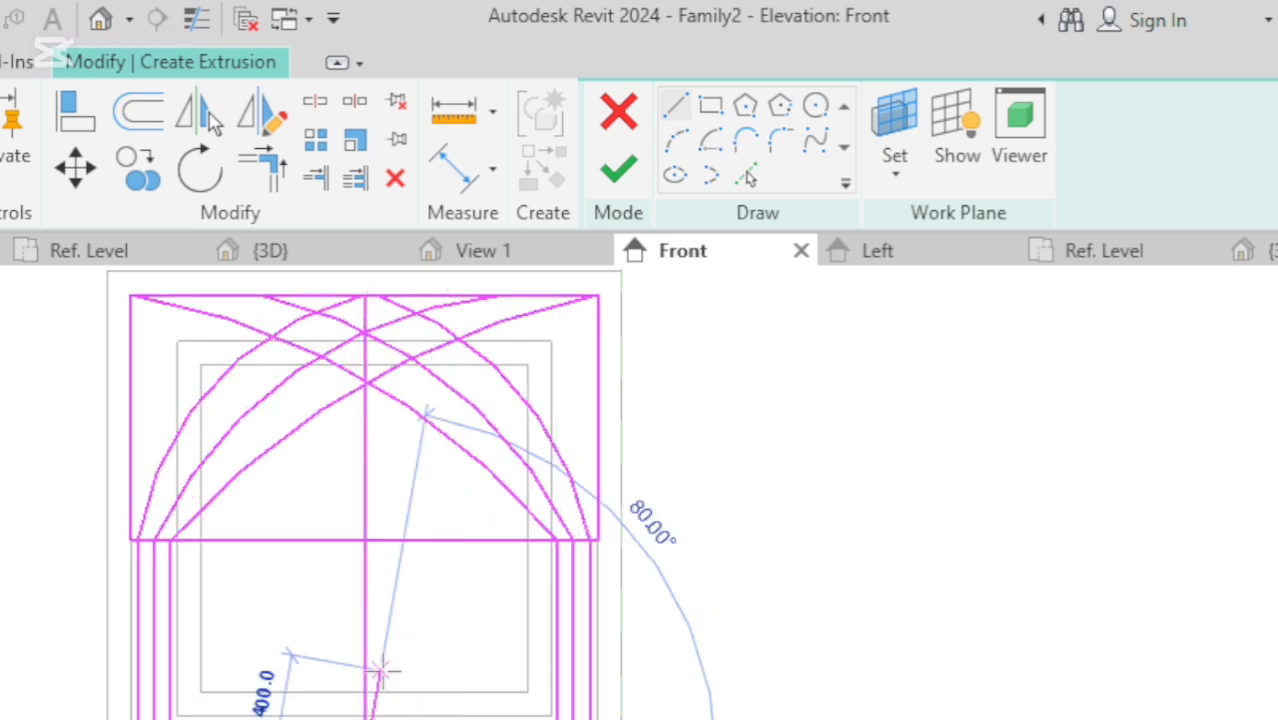
pyautogui.press('Escape')
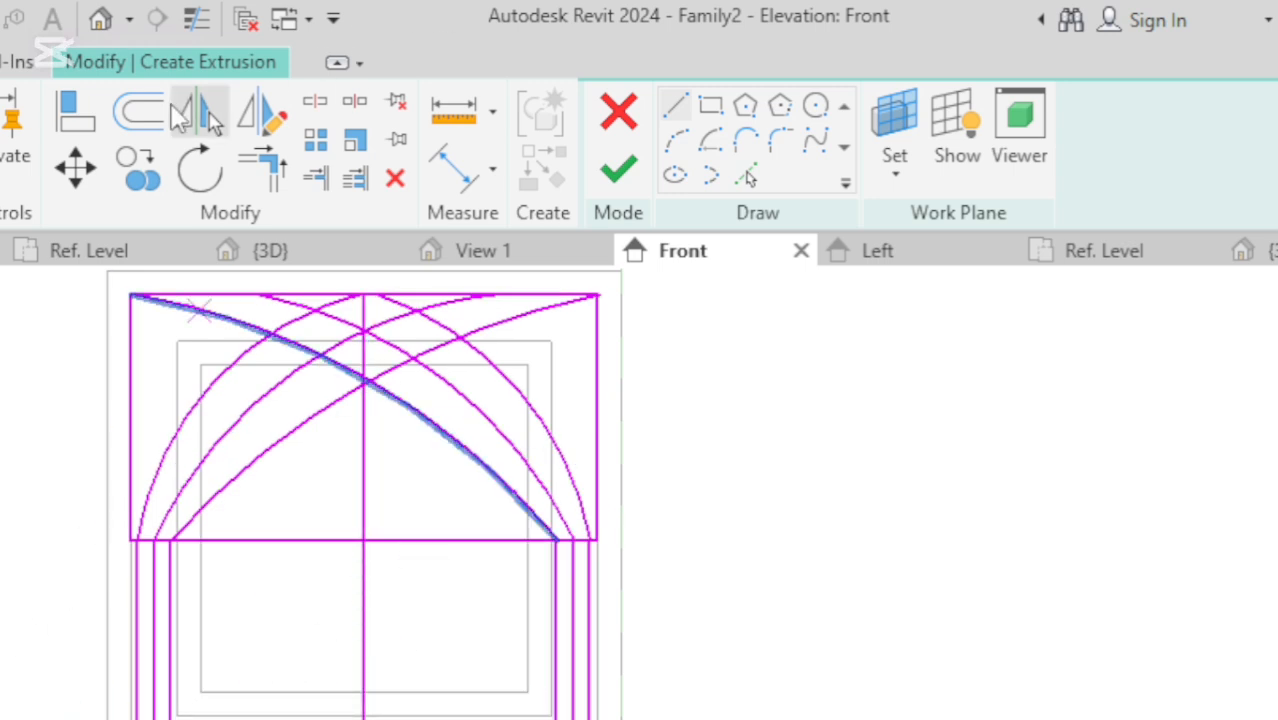
# Offset the vertical centre line 200 mm to both sides.
pyautogui.click(131, 113)
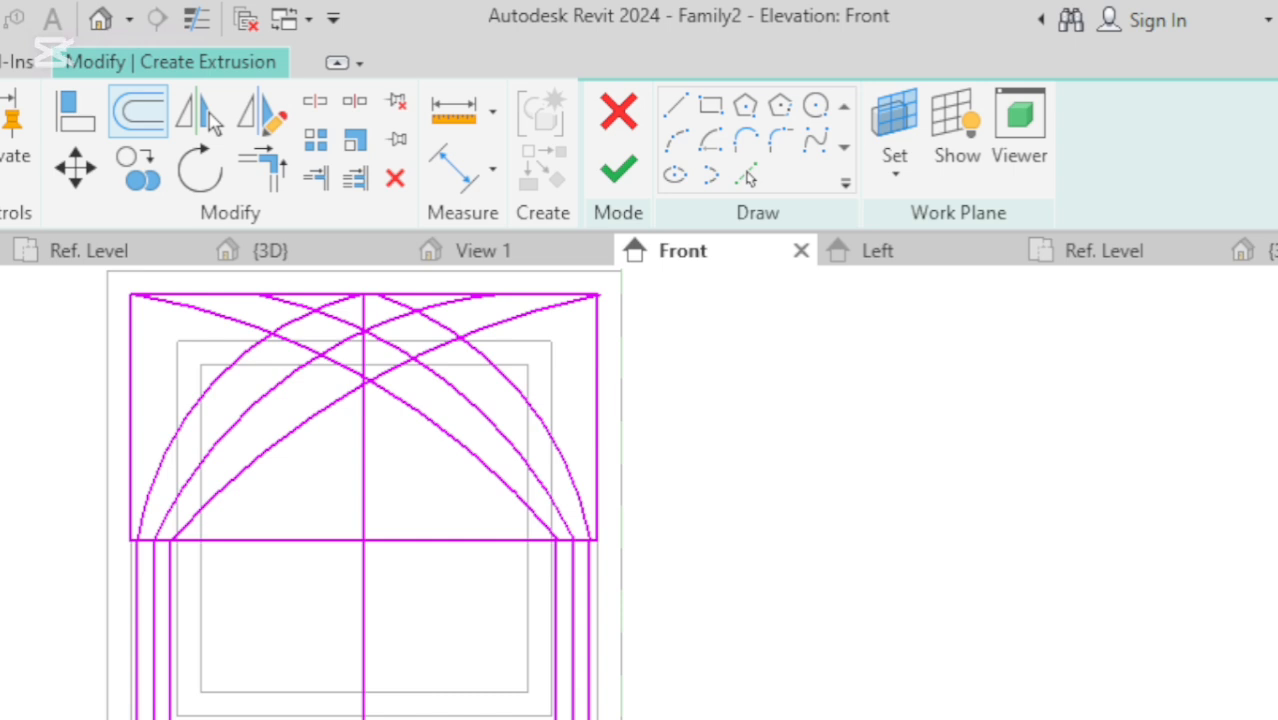
pyautogui.click(366, 652)
pyautogui.click(363, 660)
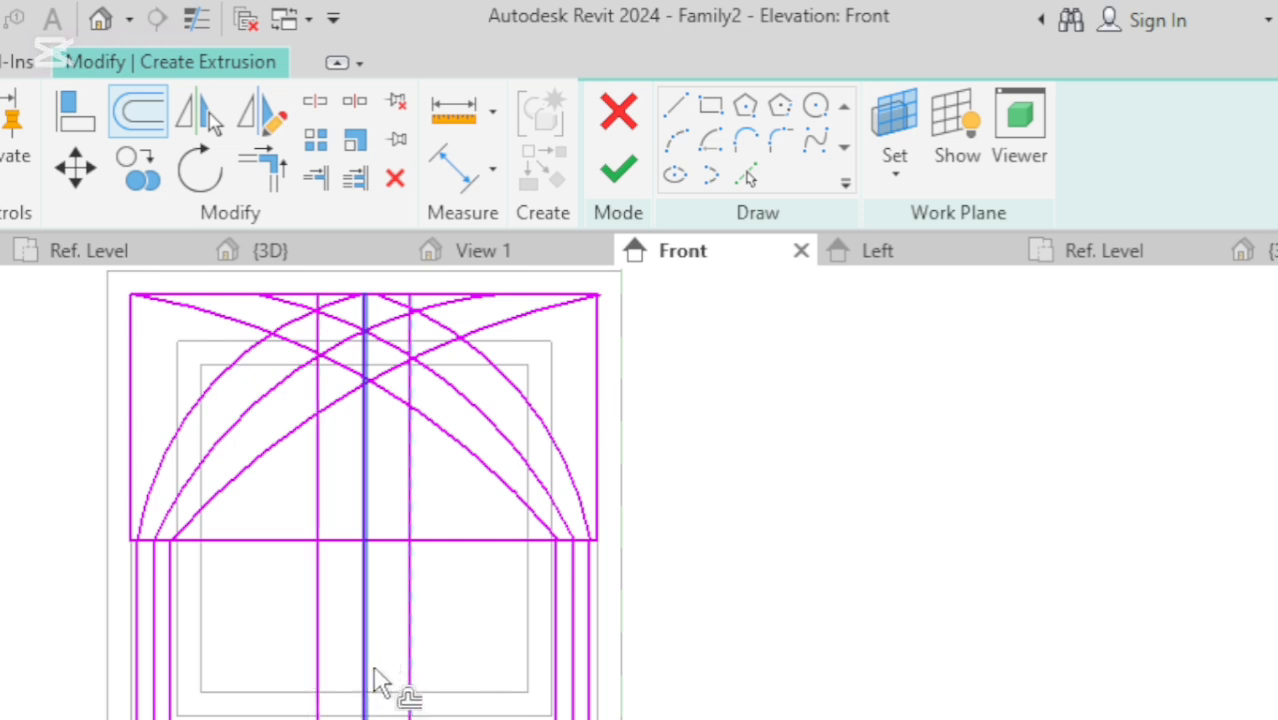
pyautogui.press('Escape')
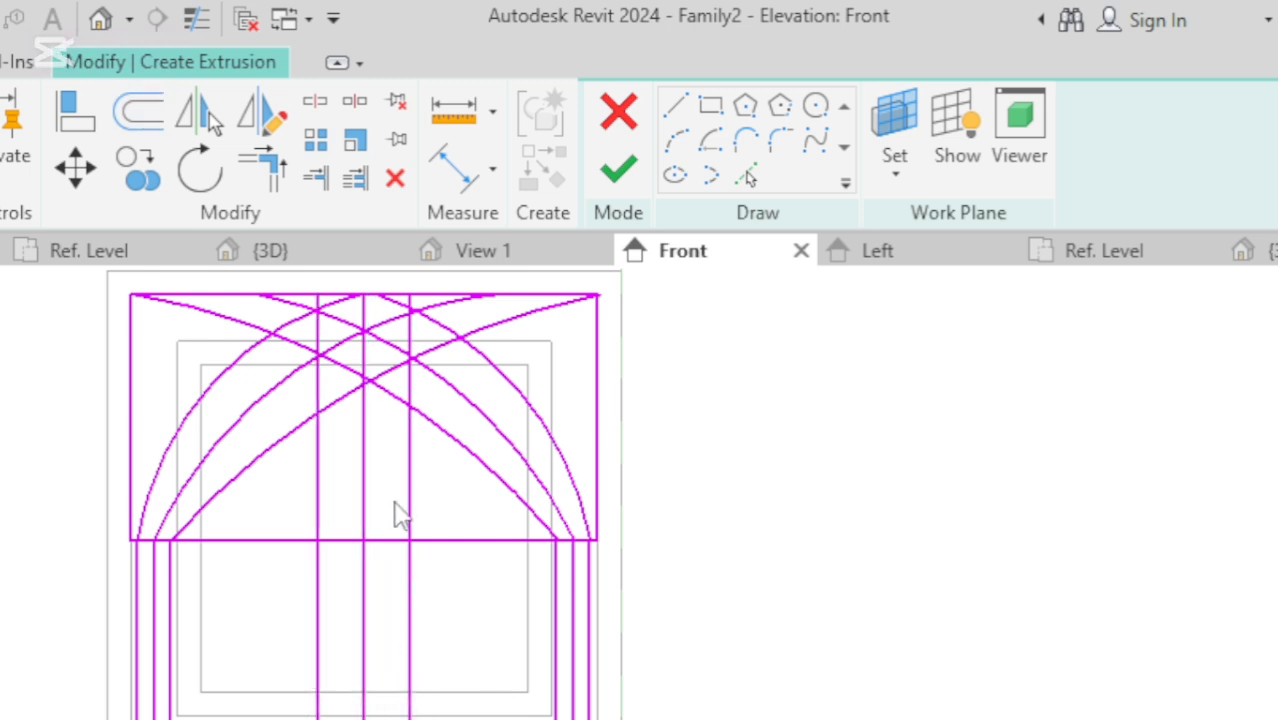
# Shorten both offset lines so they start at the rectangle's lower edge, and delete the centre line between them.
pyautogui.click(410, 490)
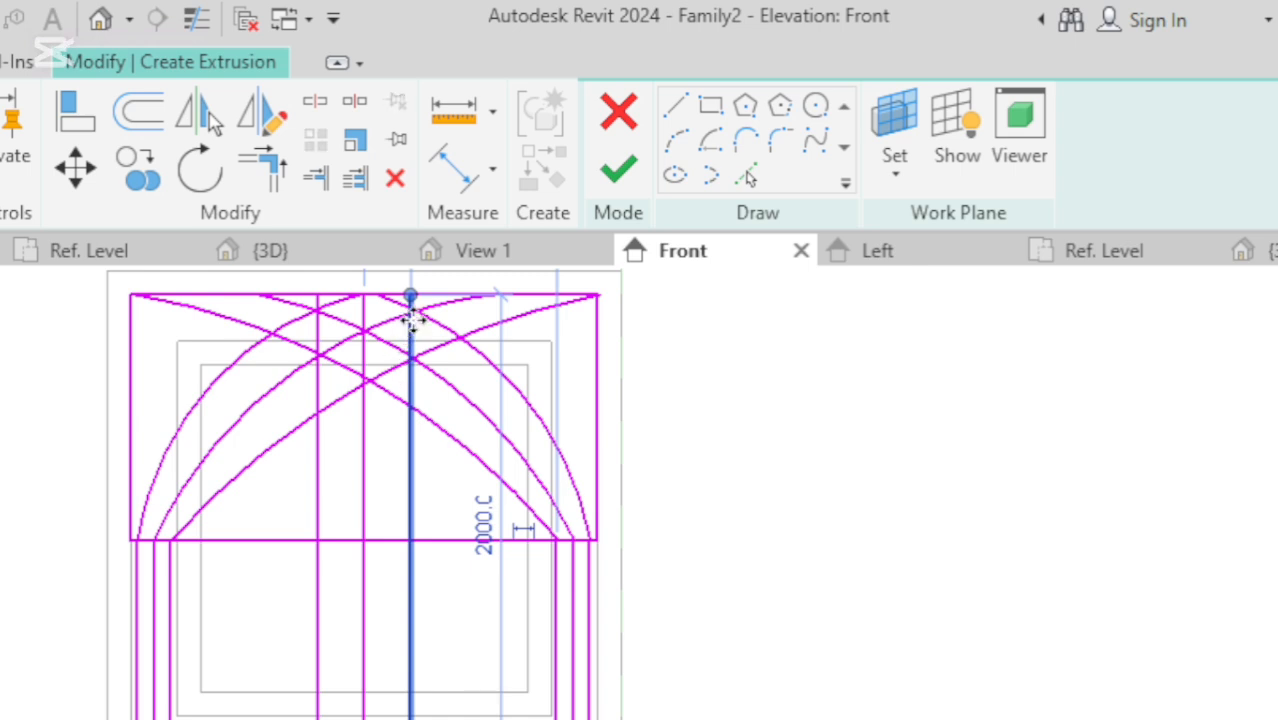
pyautogui.moveTo(410, 296); pyautogui.dragTo(409, 540)
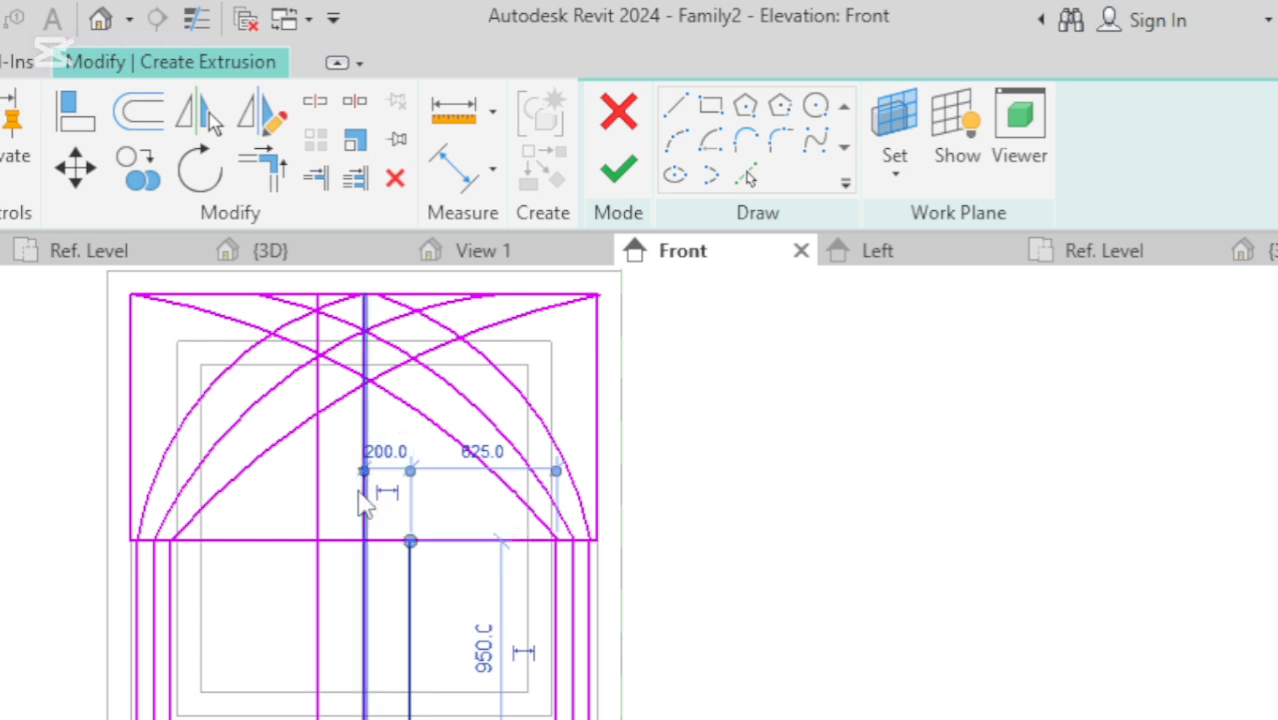
pyautogui.click(363, 585)
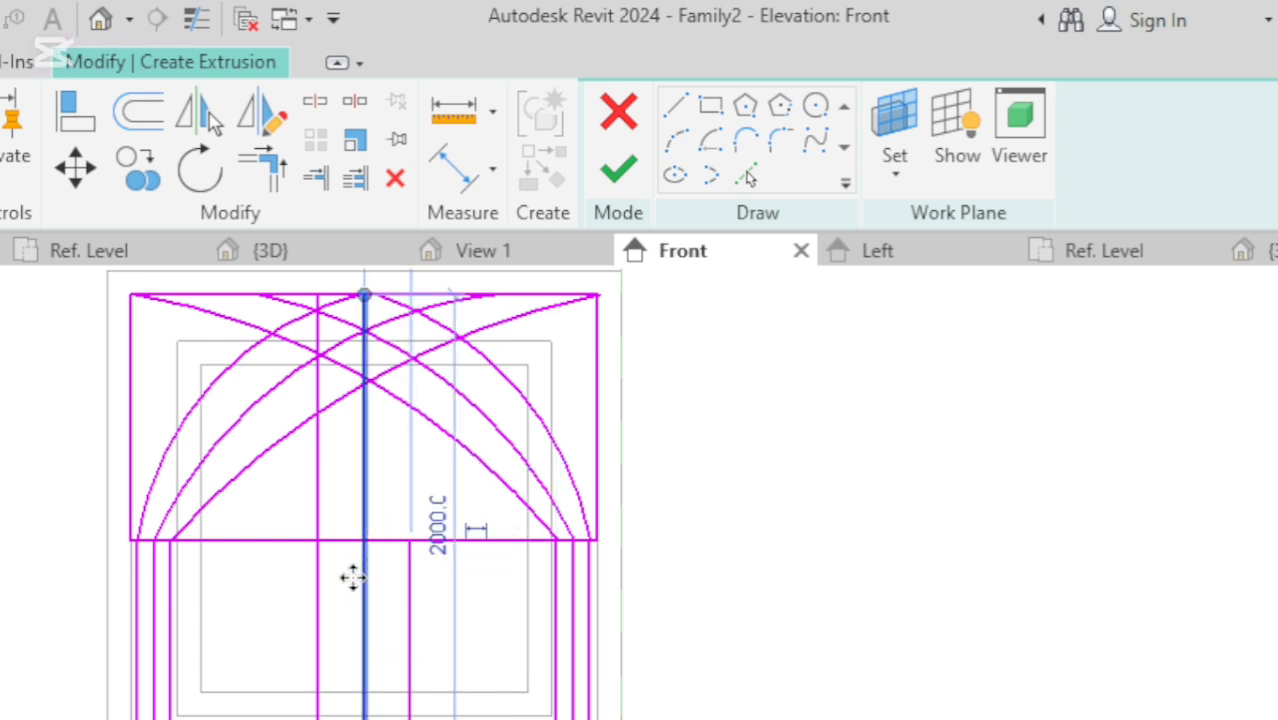
pyautogui.press('Delete')
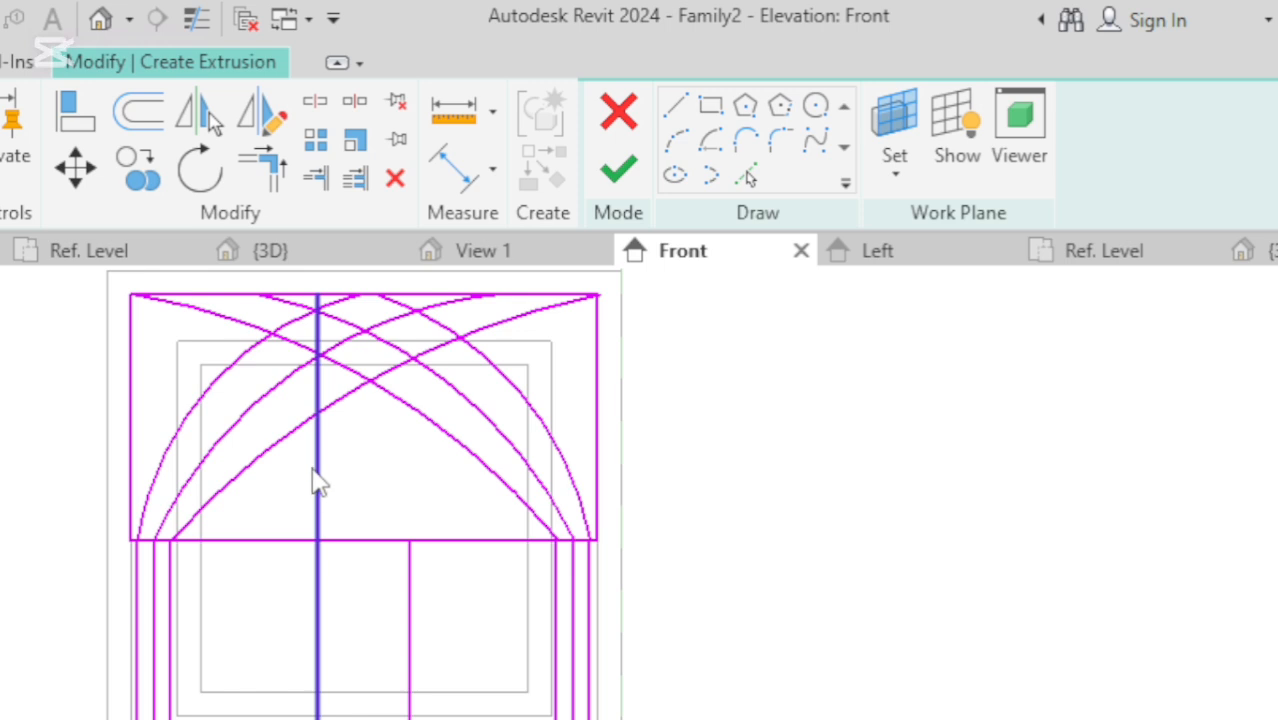
pyautogui.click(322, 314)
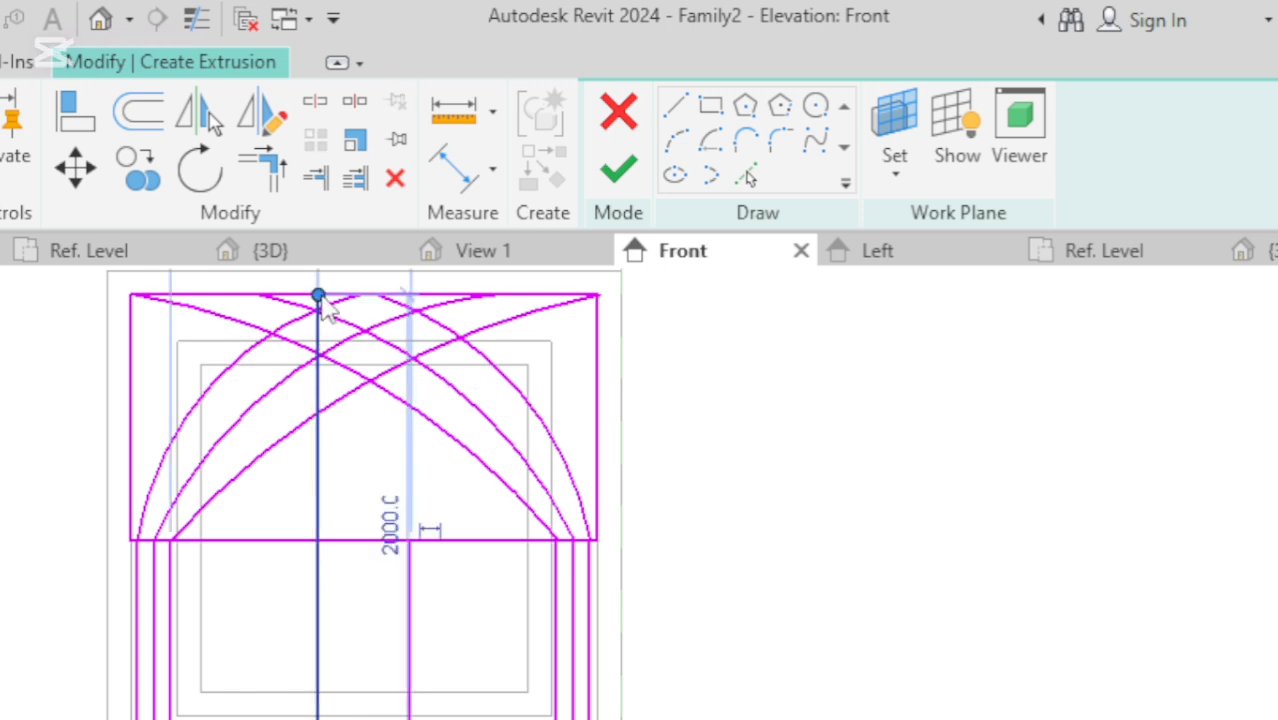
pyautogui.moveTo(318, 296); pyautogui.dragTo(318, 540)
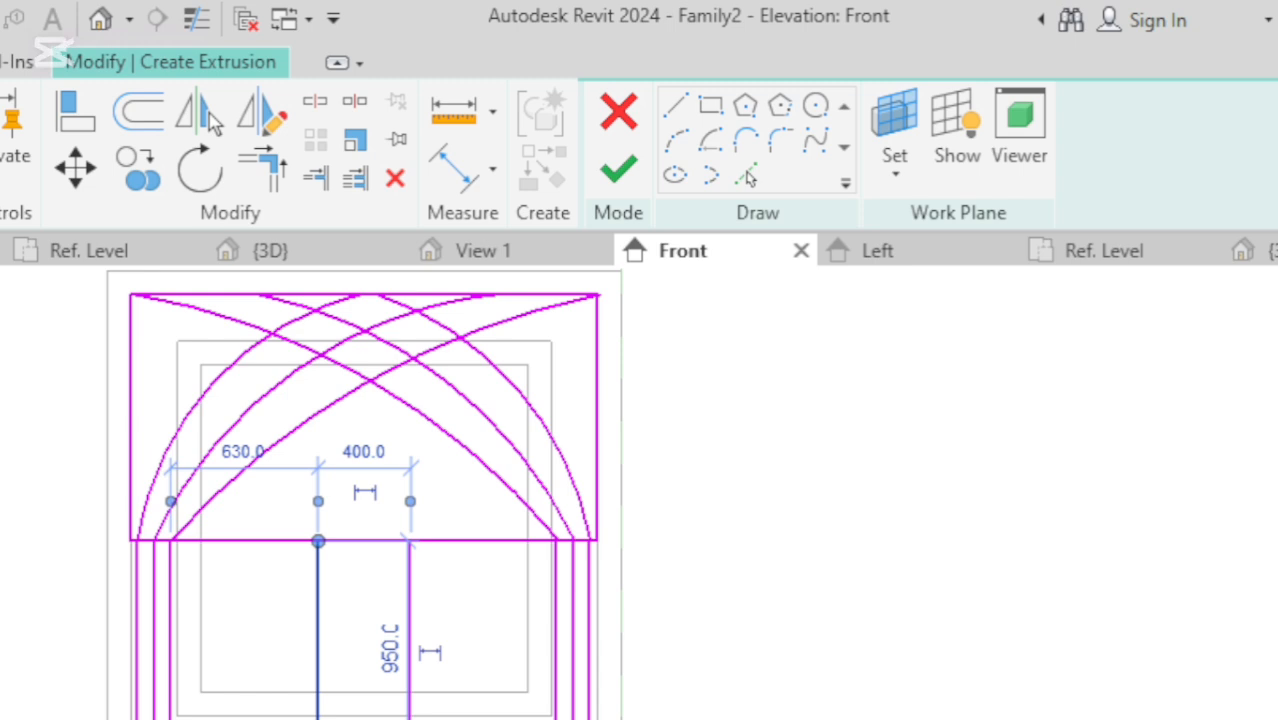
# Offset the left middle vertical line repeatedly toward the right one, adding five evenly spaced vertical lines between them.
pyautogui.click(138, 110)
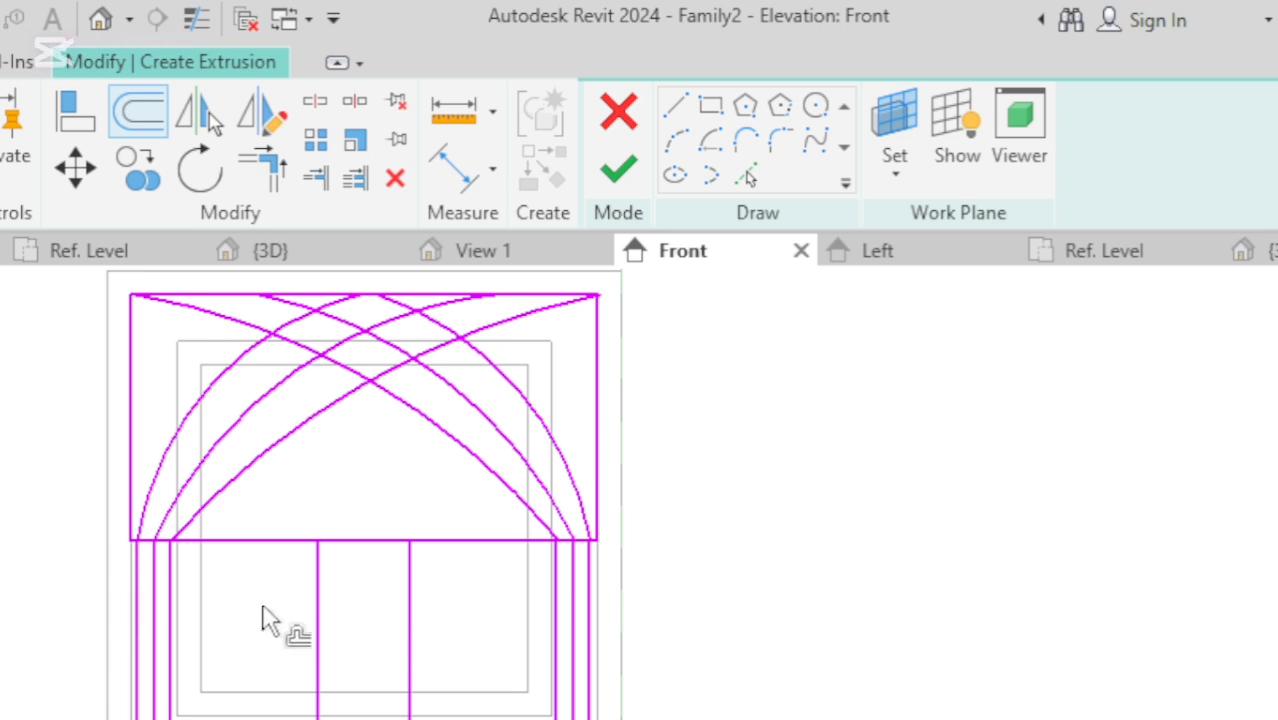
pyautogui.click(323, 625)
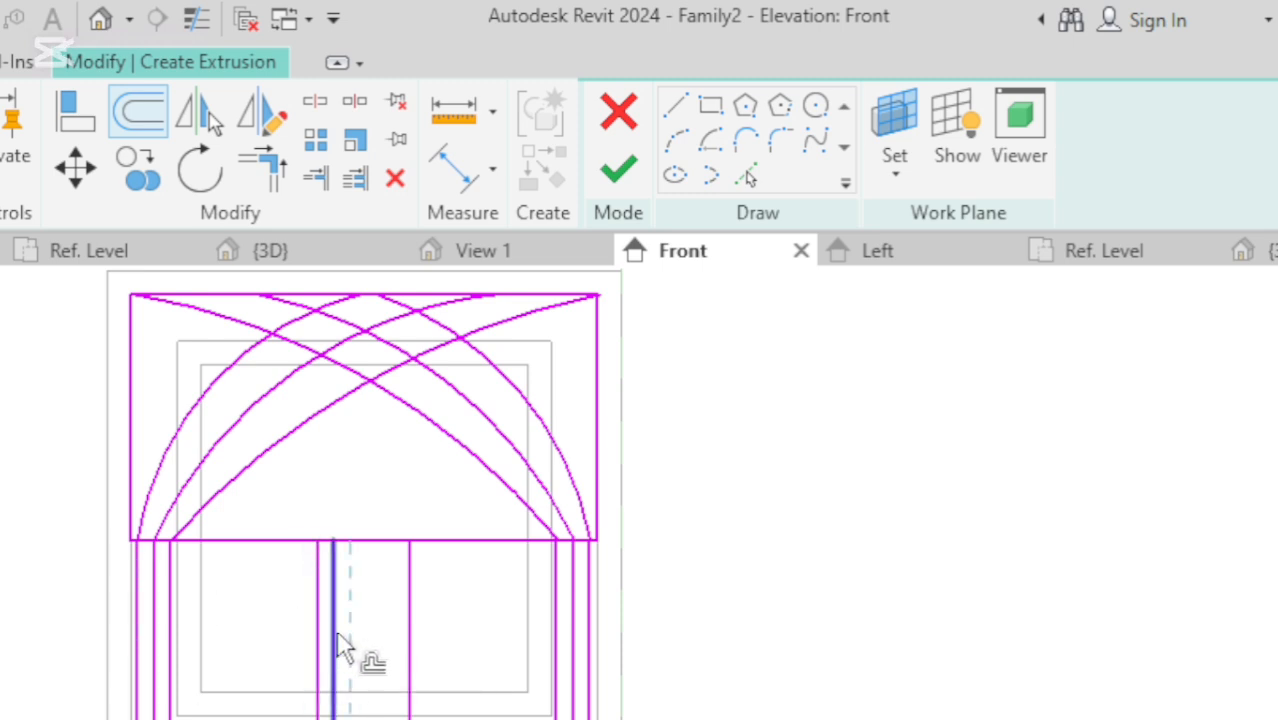
pyautogui.click(337, 631)
pyautogui.click(358, 649)
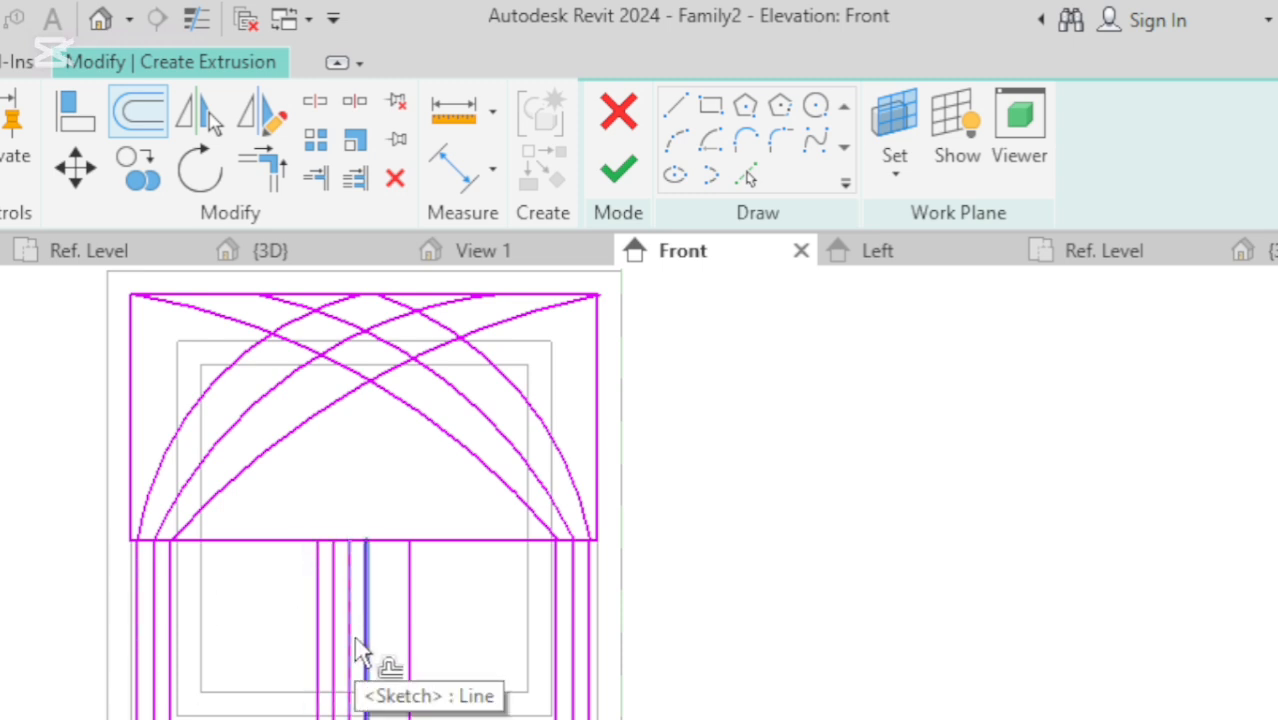
pyautogui.click(373, 662)
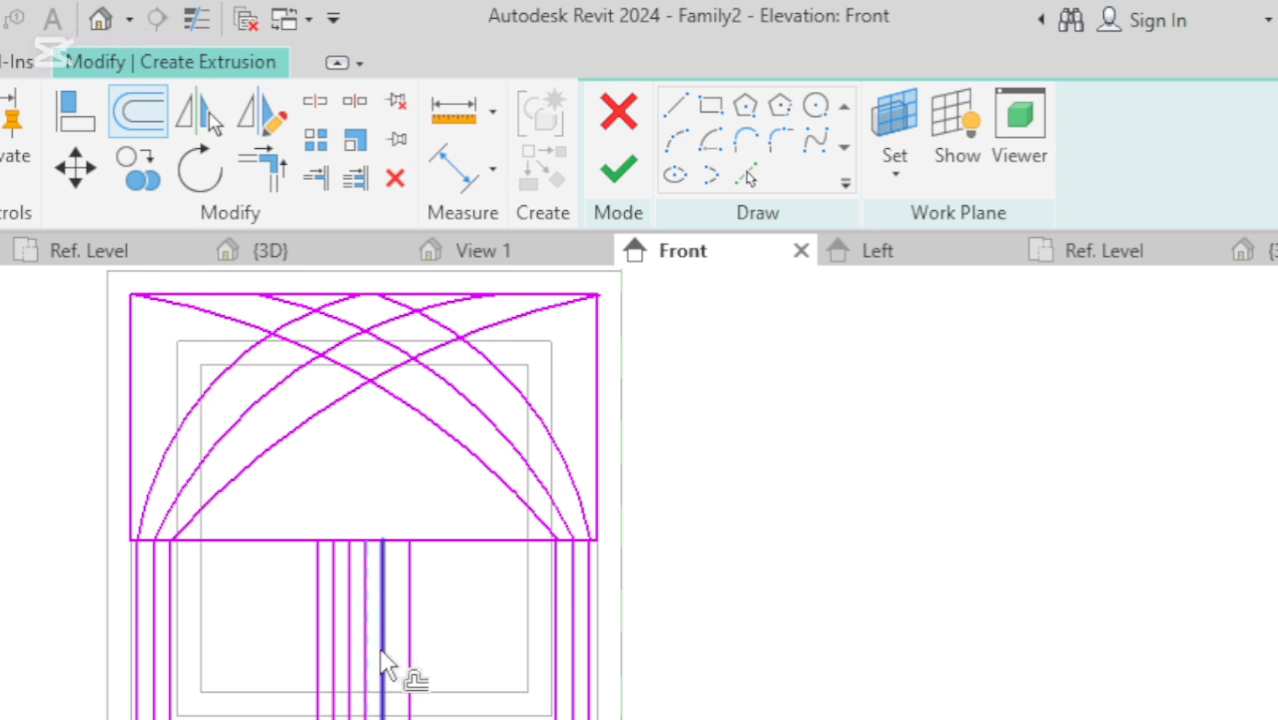
pyautogui.click(391, 672)
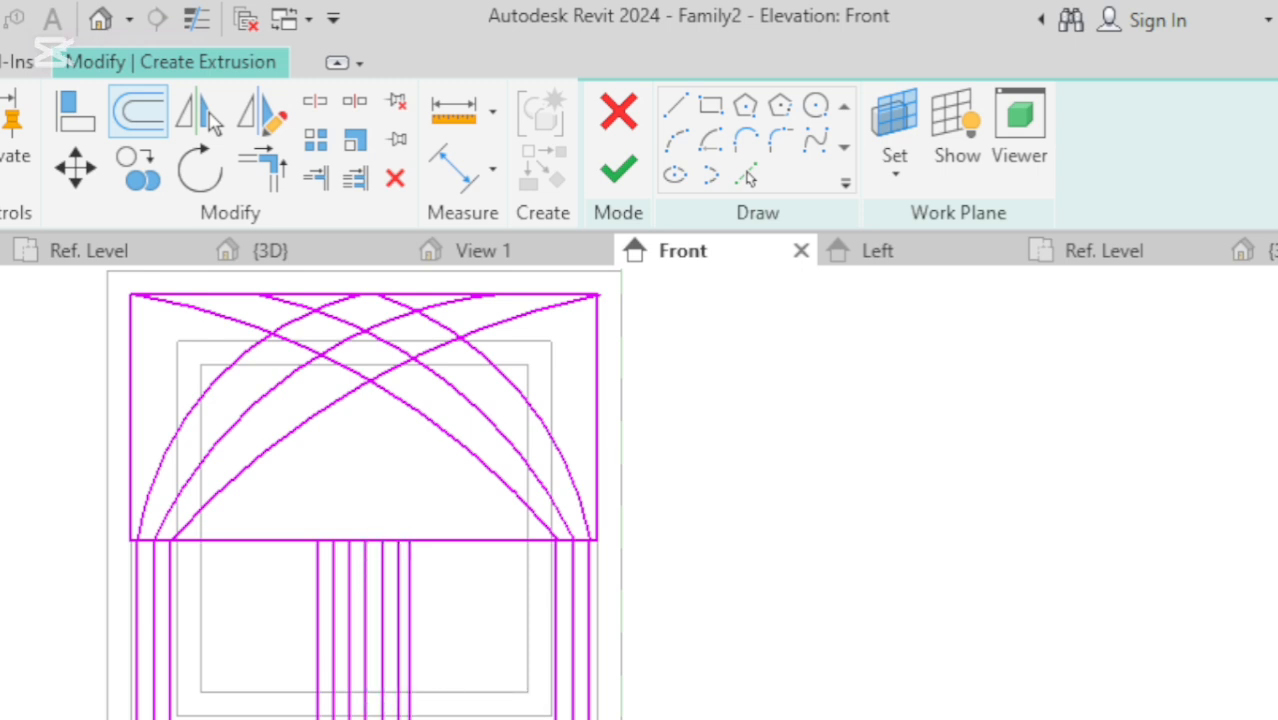
pyautogui.press('Escape')
# Shift the five new vertical lines together slightly to the left so they sit centred between the two outer middle lines.
pyautogui.scroll(2, 399, 688)
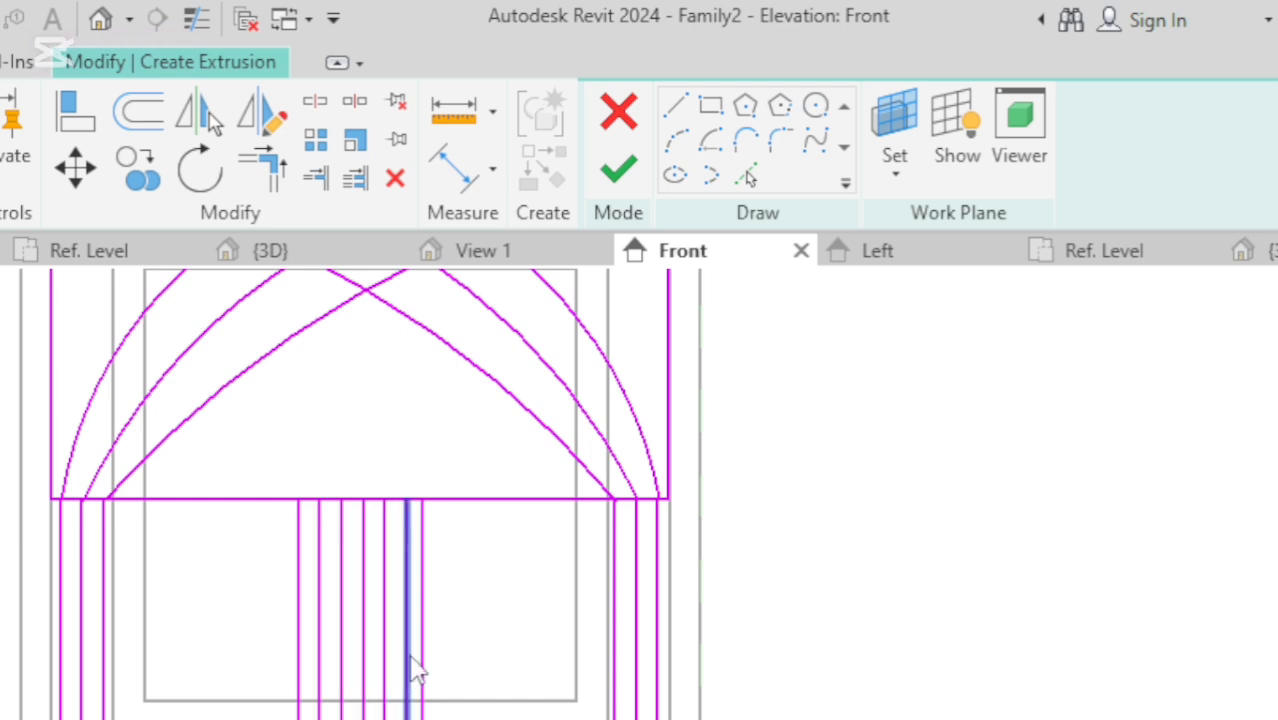
pyautogui.click(410, 668)
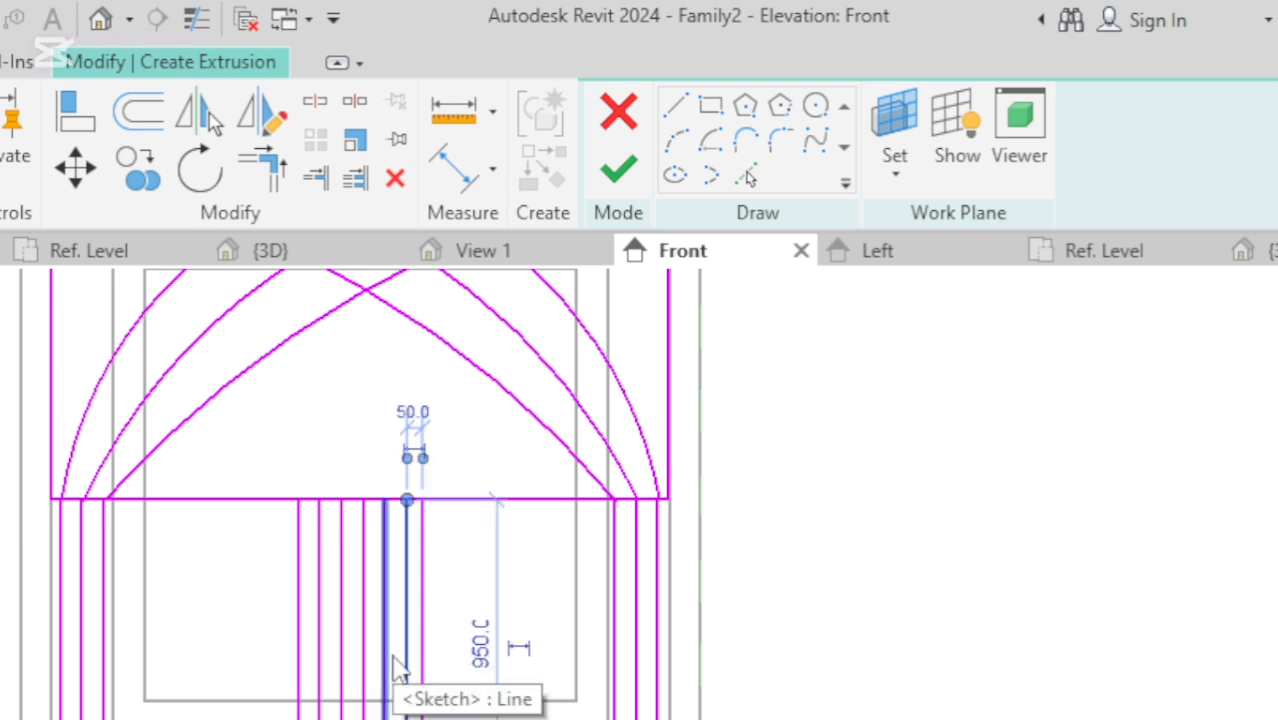
pyautogui.keyDown('ctrl'); pyautogui.click(384, 660); pyautogui.keyUp('ctrl')
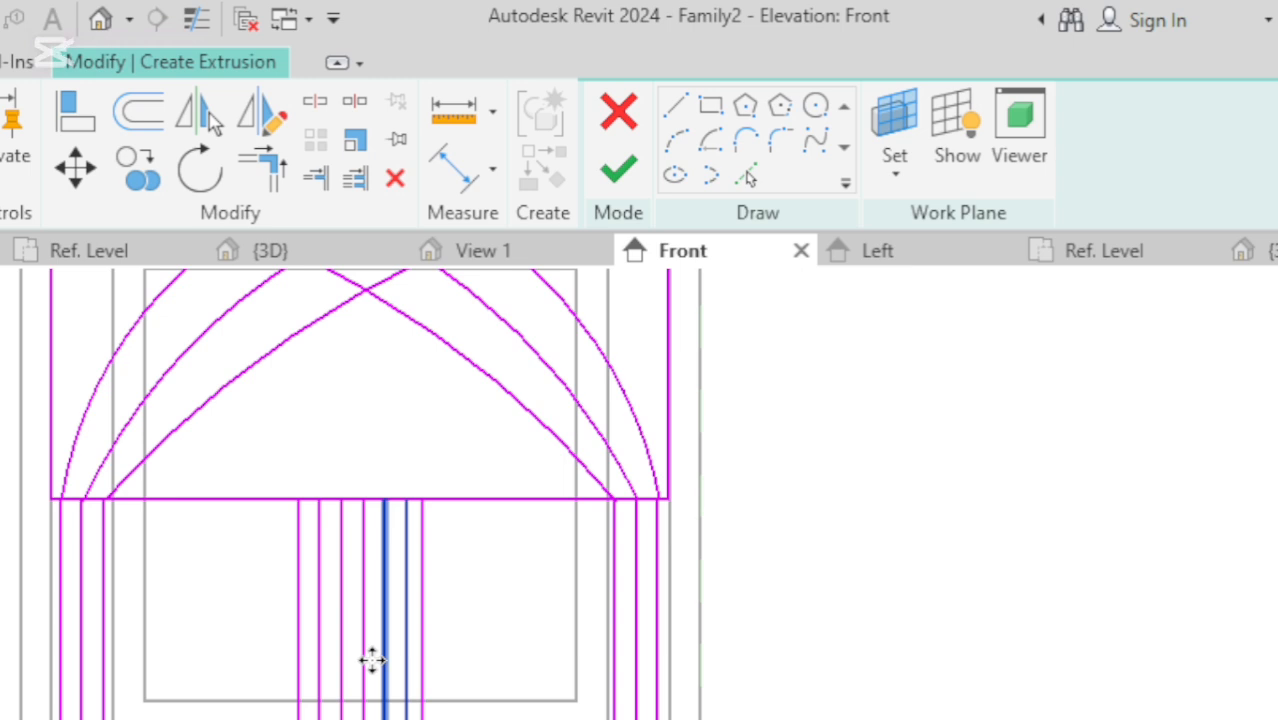
pyautogui.keyDown('ctrl'); pyautogui.click(364, 662); pyautogui.keyUp('ctrl')
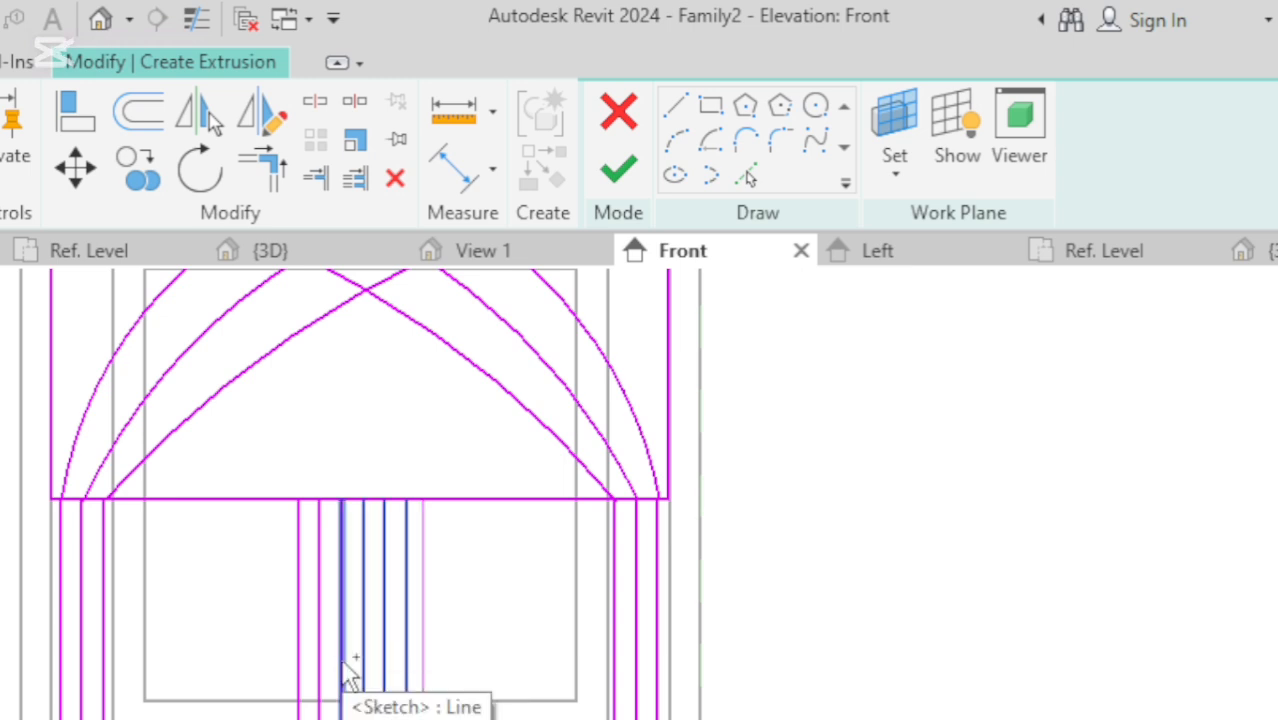
pyautogui.keyDown('ctrl'); pyautogui.click(342, 662); pyautogui.keyUp('ctrl')
pyautogui.keyDown('ctrl'); pyautogui.click(325, 663); pyautogui.keyUp('ctrl')
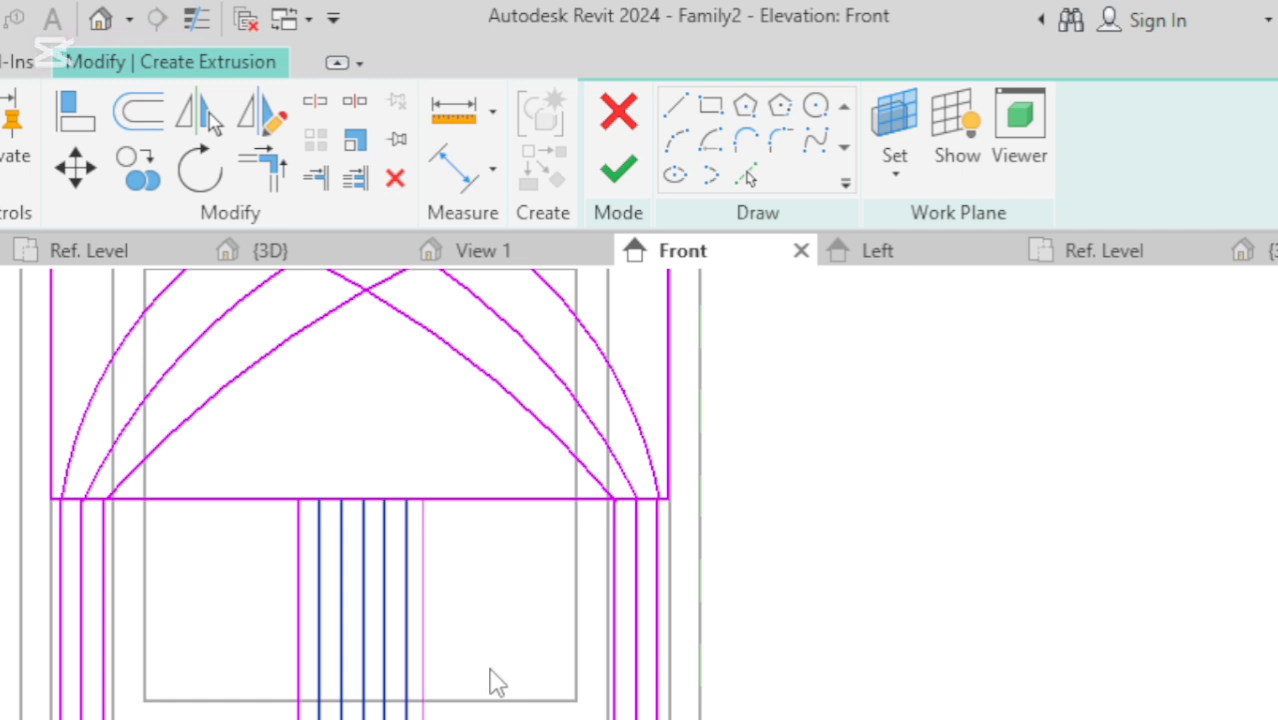
pyautogui.press('Left')
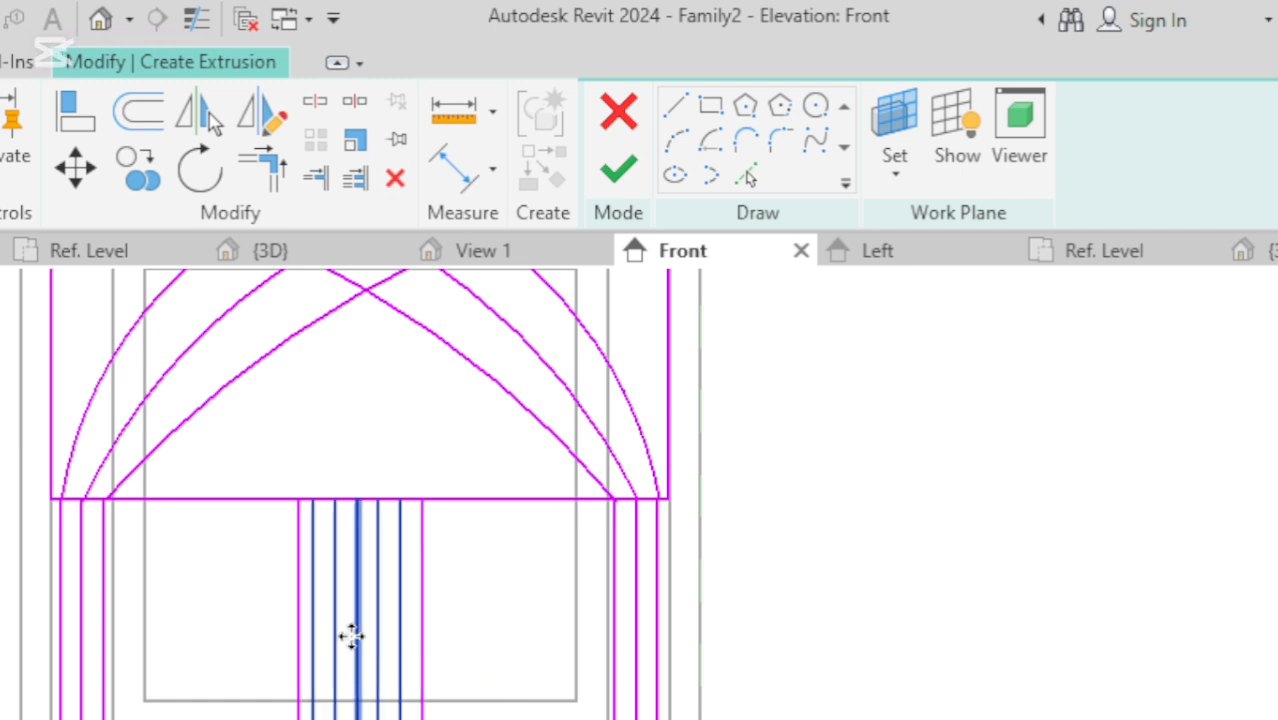
pyautogui.scroll(2, 348, 636)
pyautogui.press('Right')
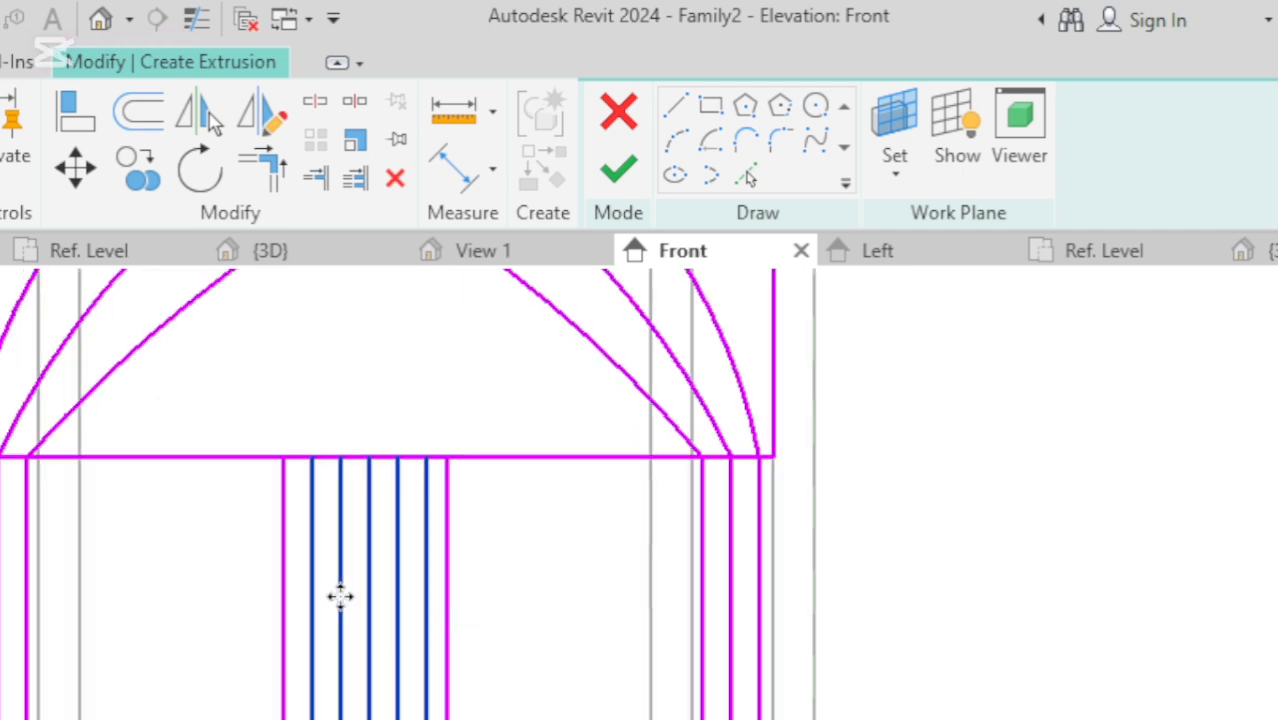
pyautogui.scroll(1, 346, 596)
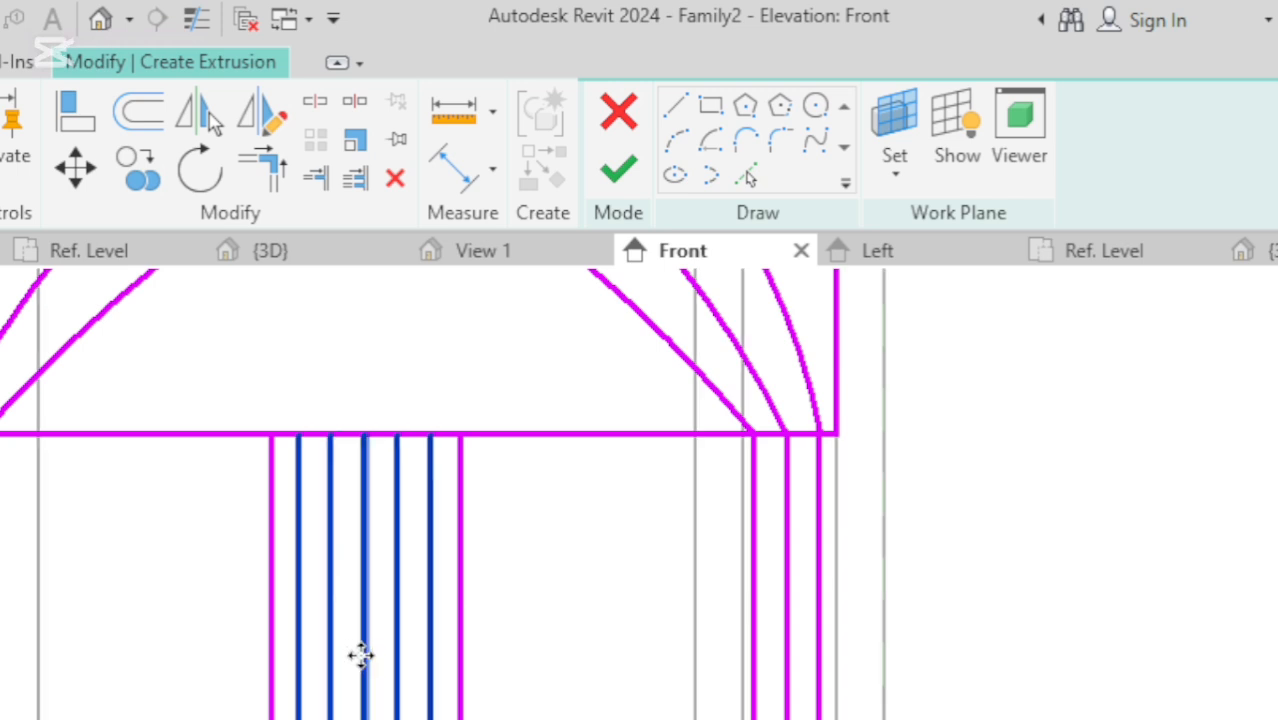
pyautogui.scroll(-3, 362, 665)
pyautogui.scroll(2, 398, 548)
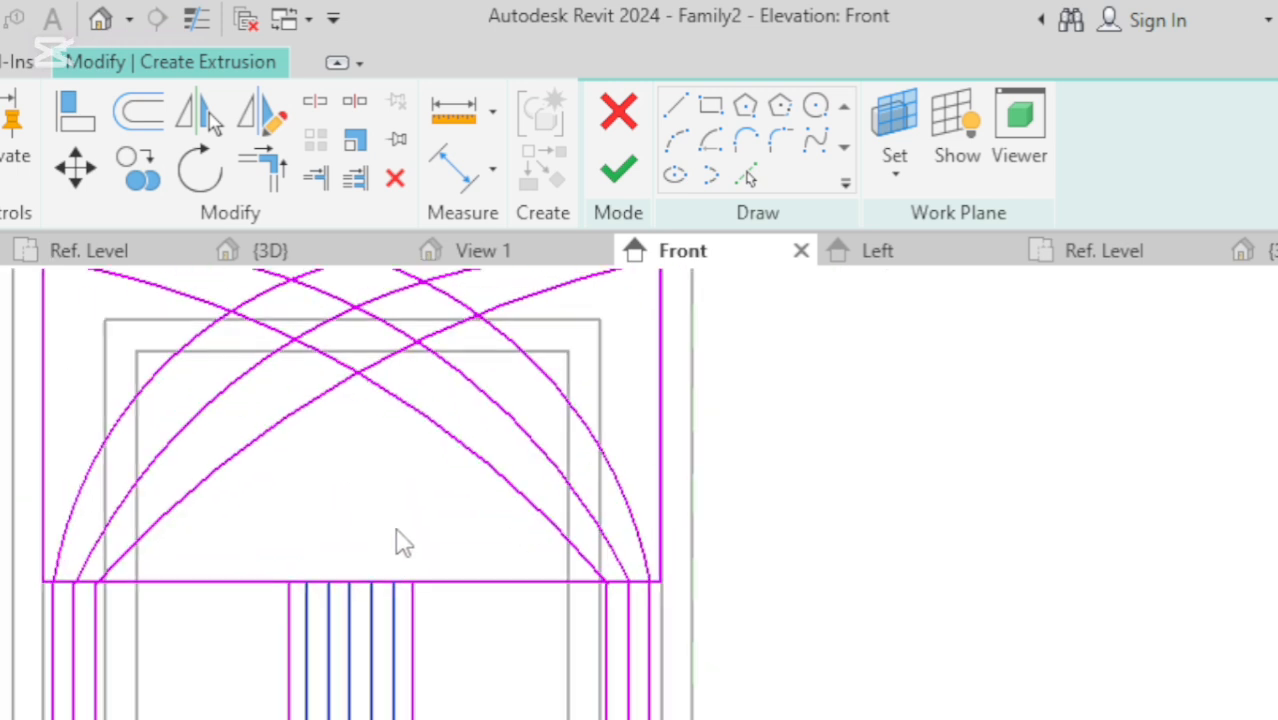
# Examine the gate's crossing curves and vertical bars in the reference photo again.
pyautogui.scroll(-2, 390, 560)
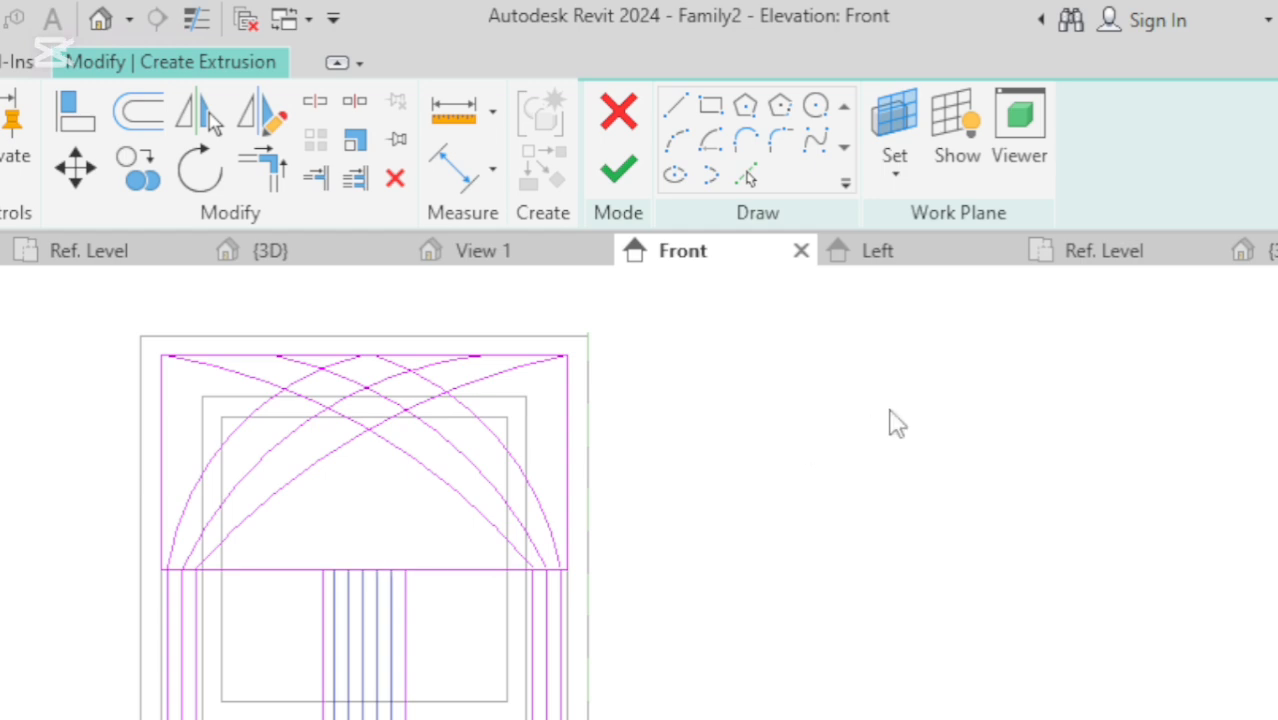
pyautogui.scroll(-2, 568, 595)
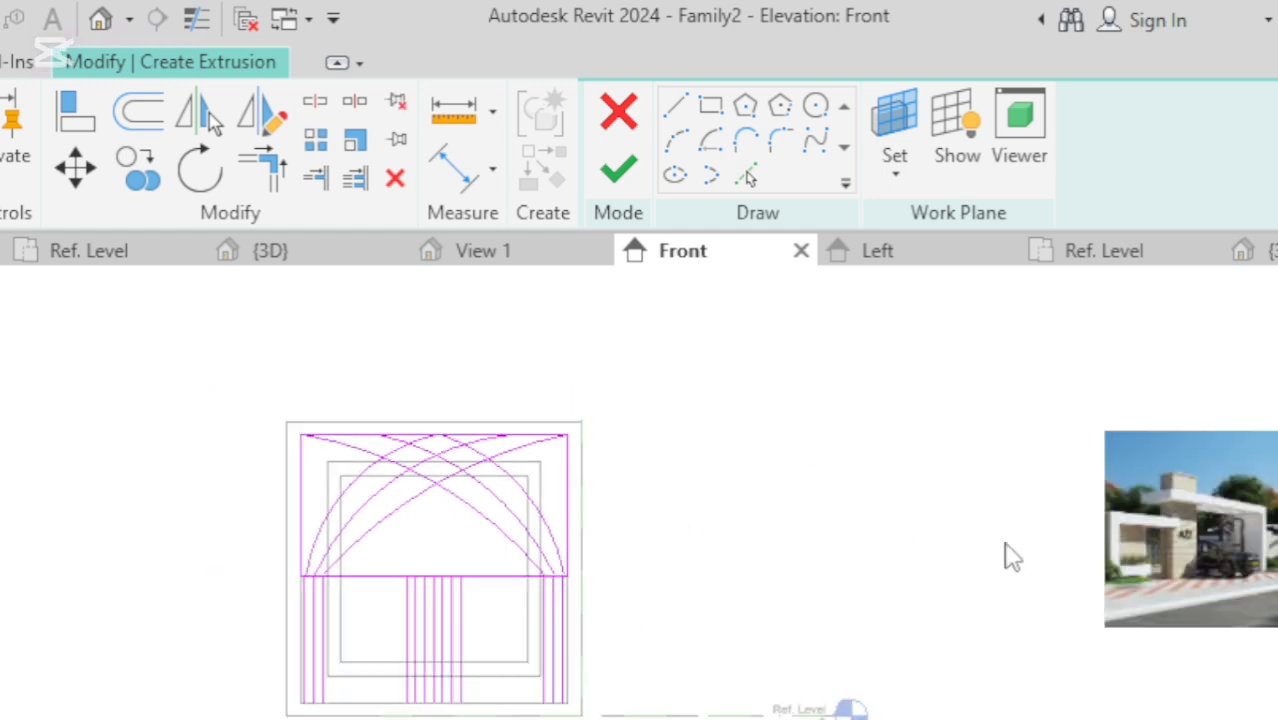
pyautogui.scroll(5, 1227, 522)
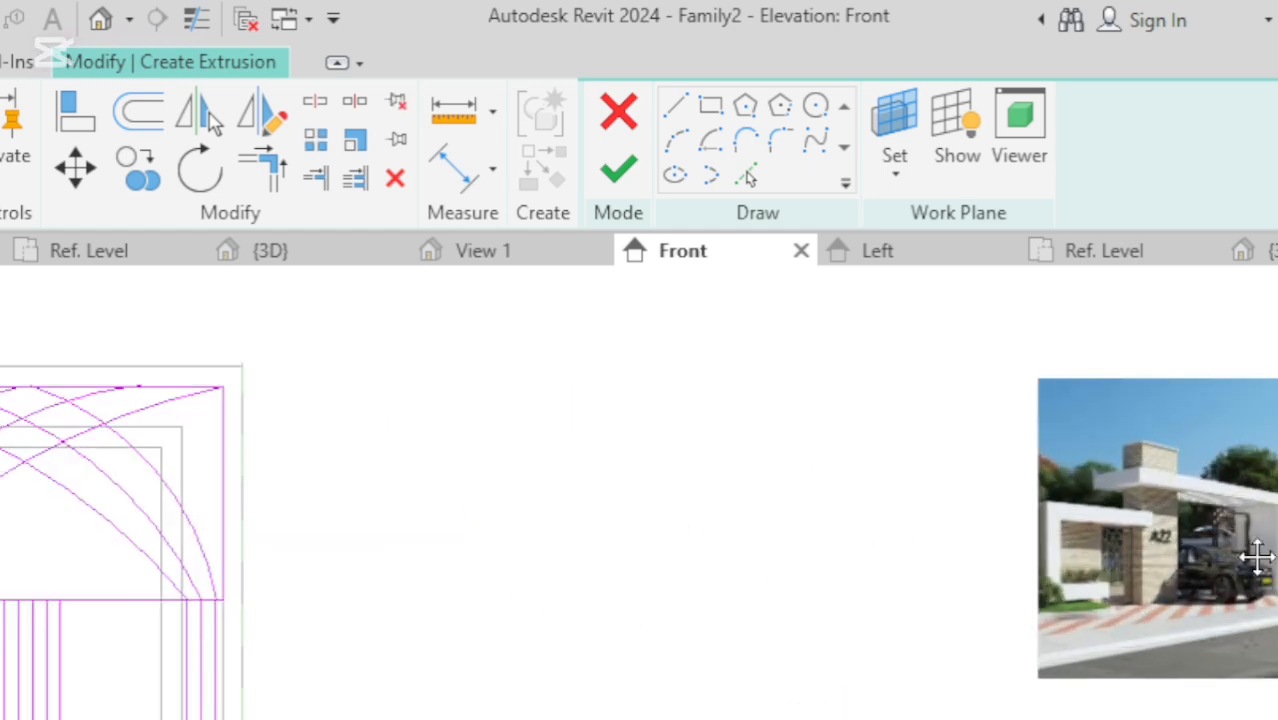
pyautogui.scroll(5, 1248, 514)
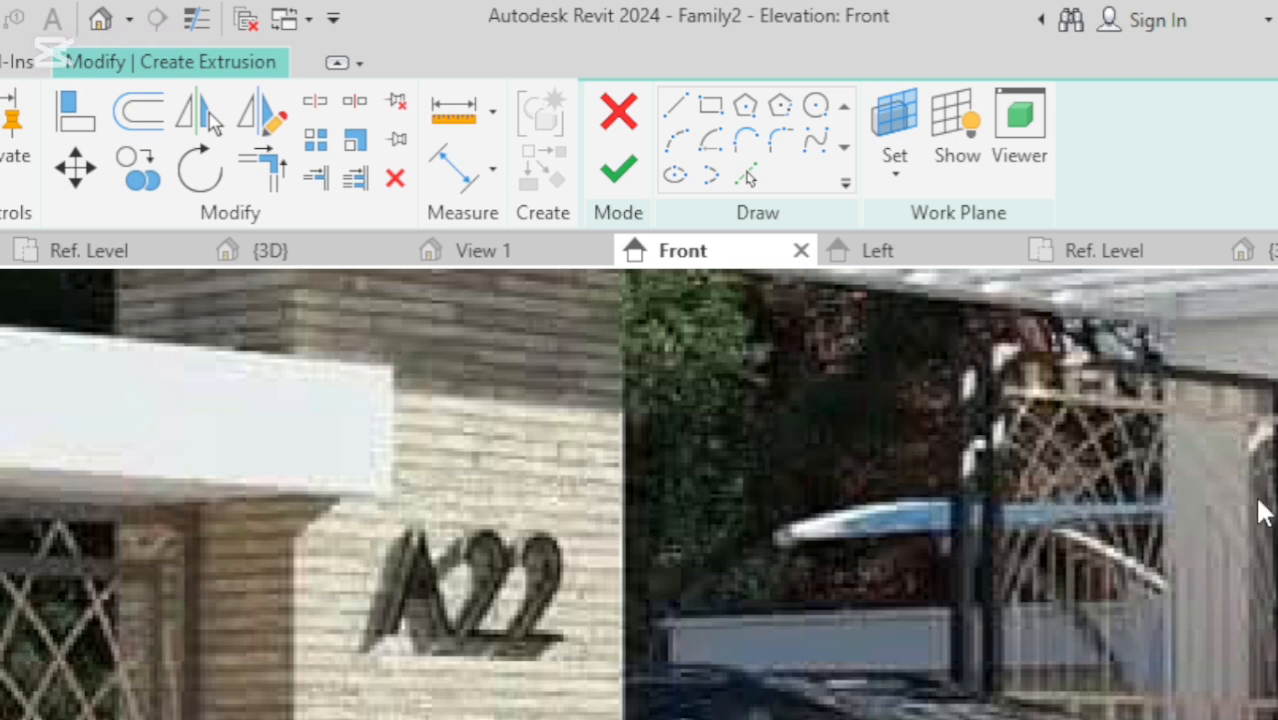
pyautogui.scroll(-5, 1172, 578)
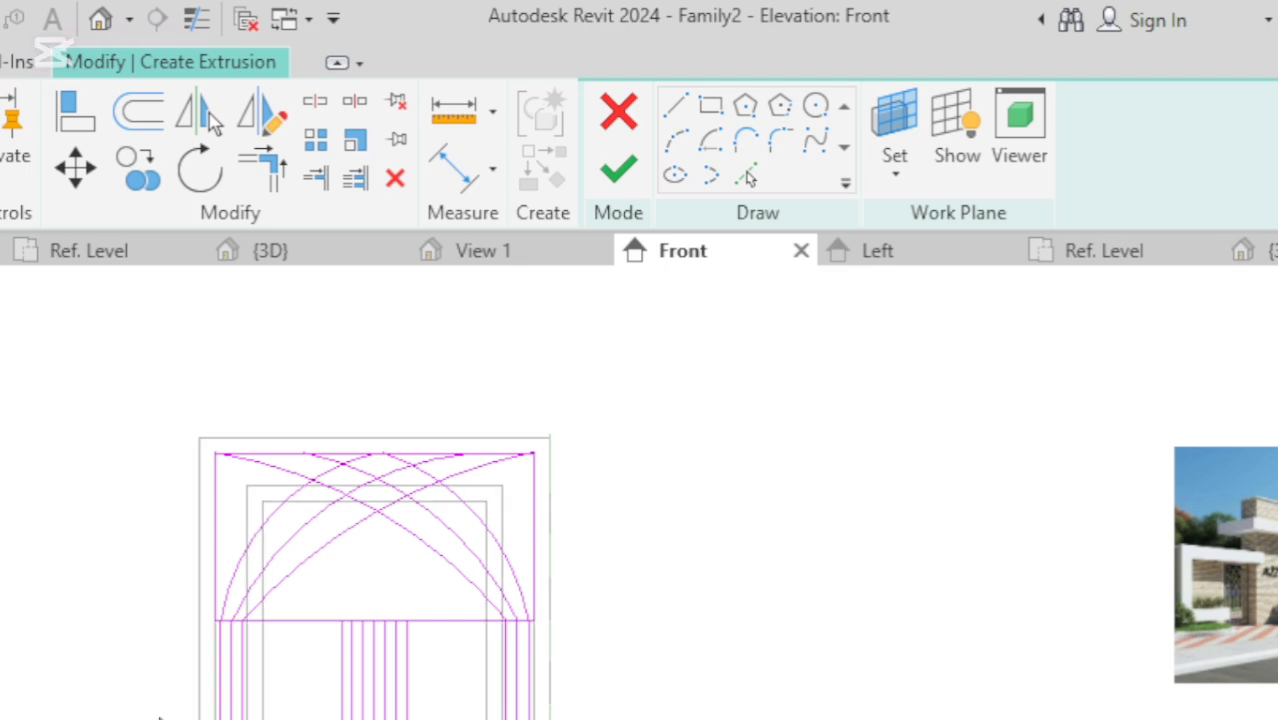
# Draw a three-point arc of about 1175 mm radius from the top of the fifth middle bar to the rectangle's upper right corner.
pyautogui.scroll(3, 382, 622)
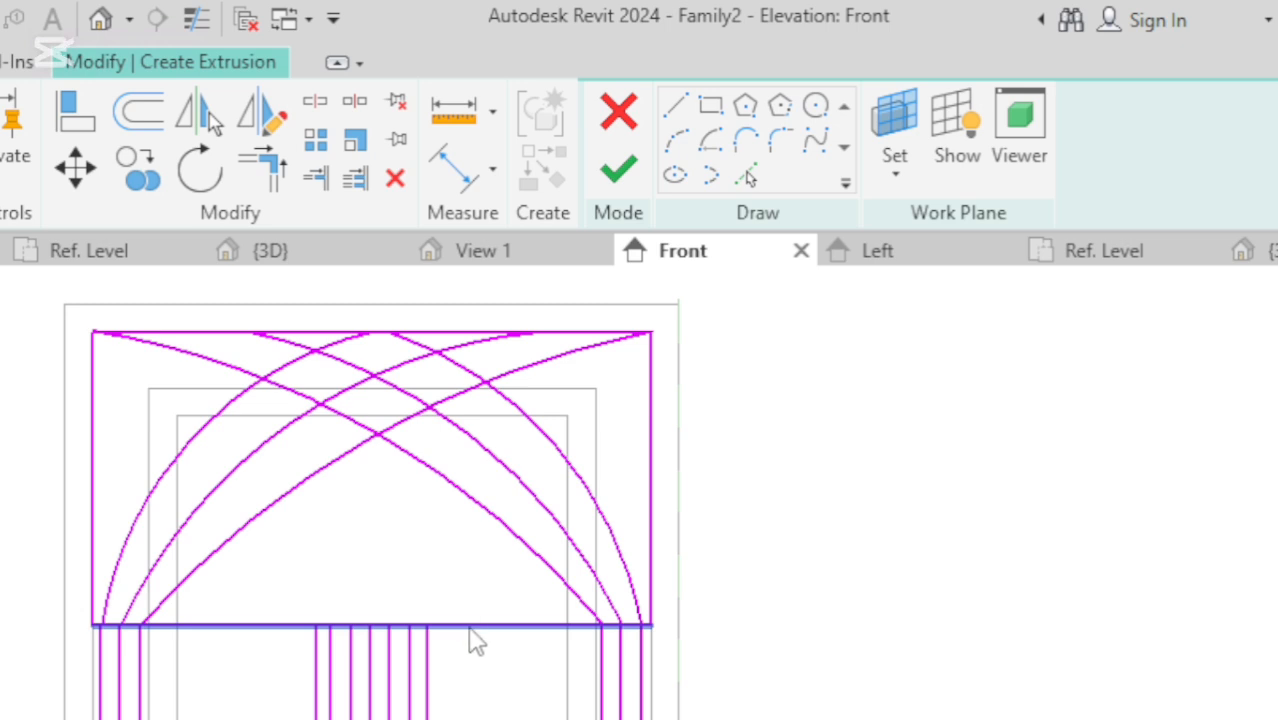
pyautogui.click(676, 141)
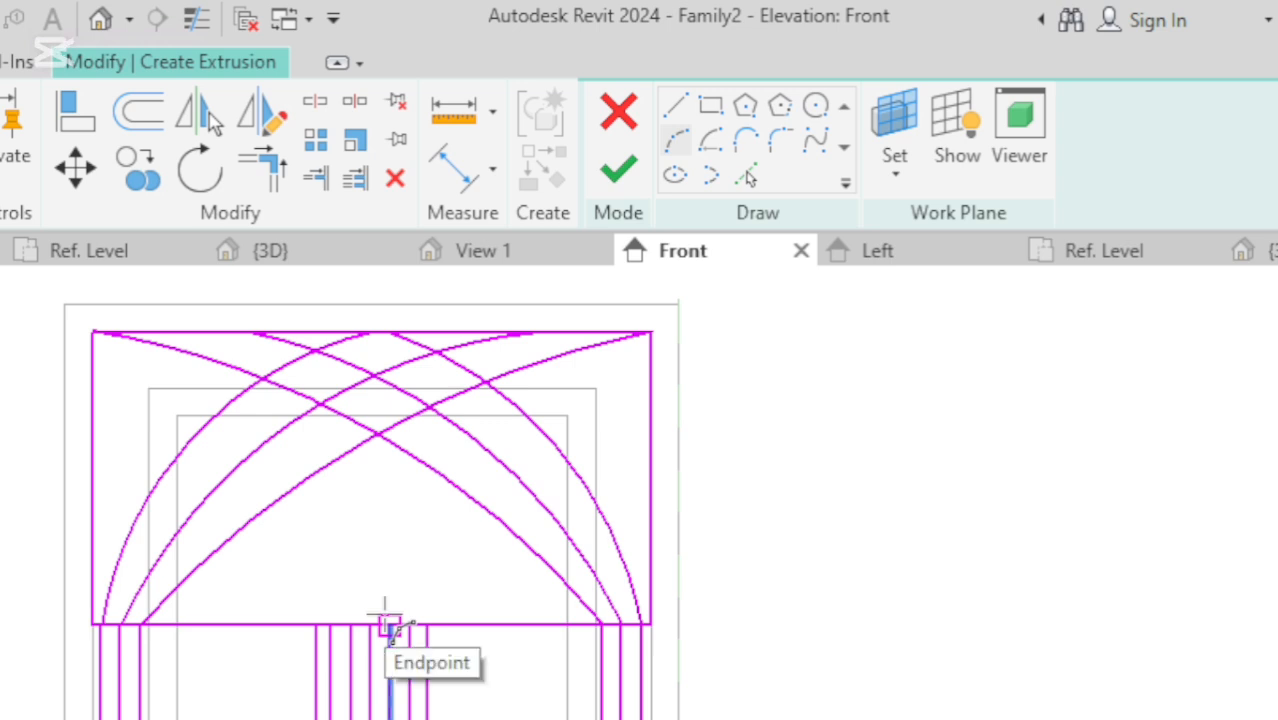
pyautogui.click(388, 626)
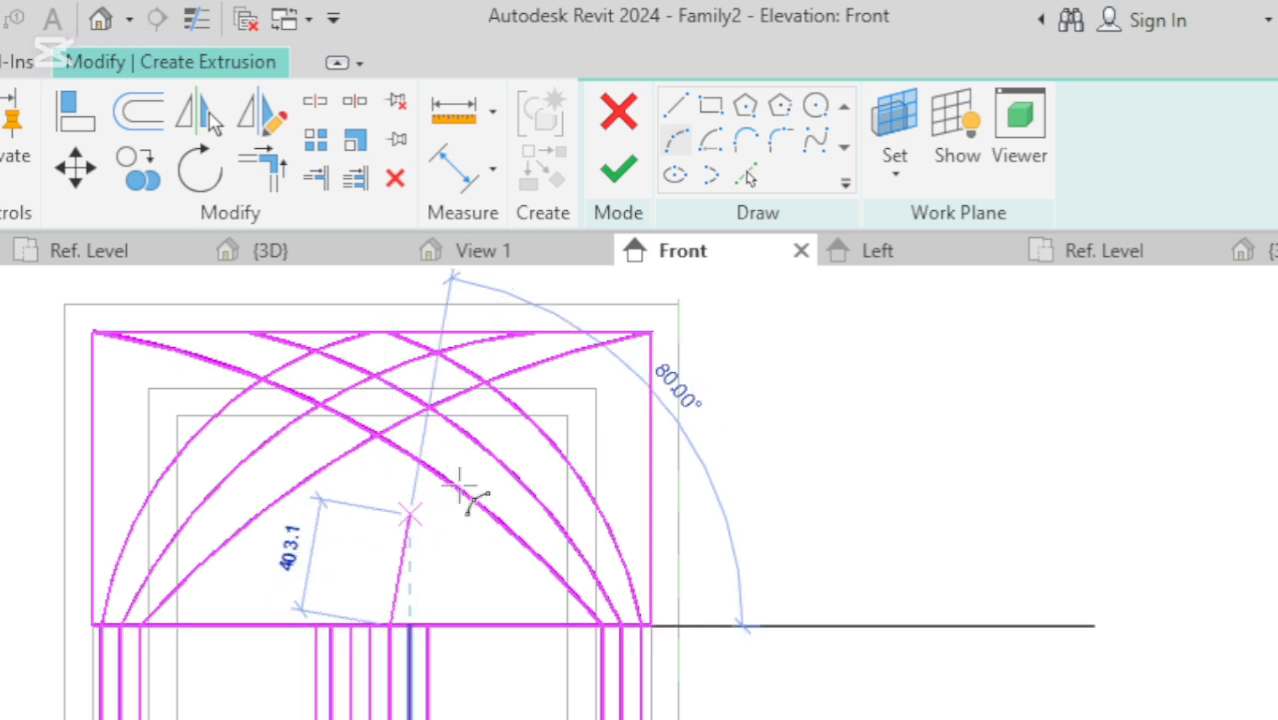
pyautogui.click(650, 333)
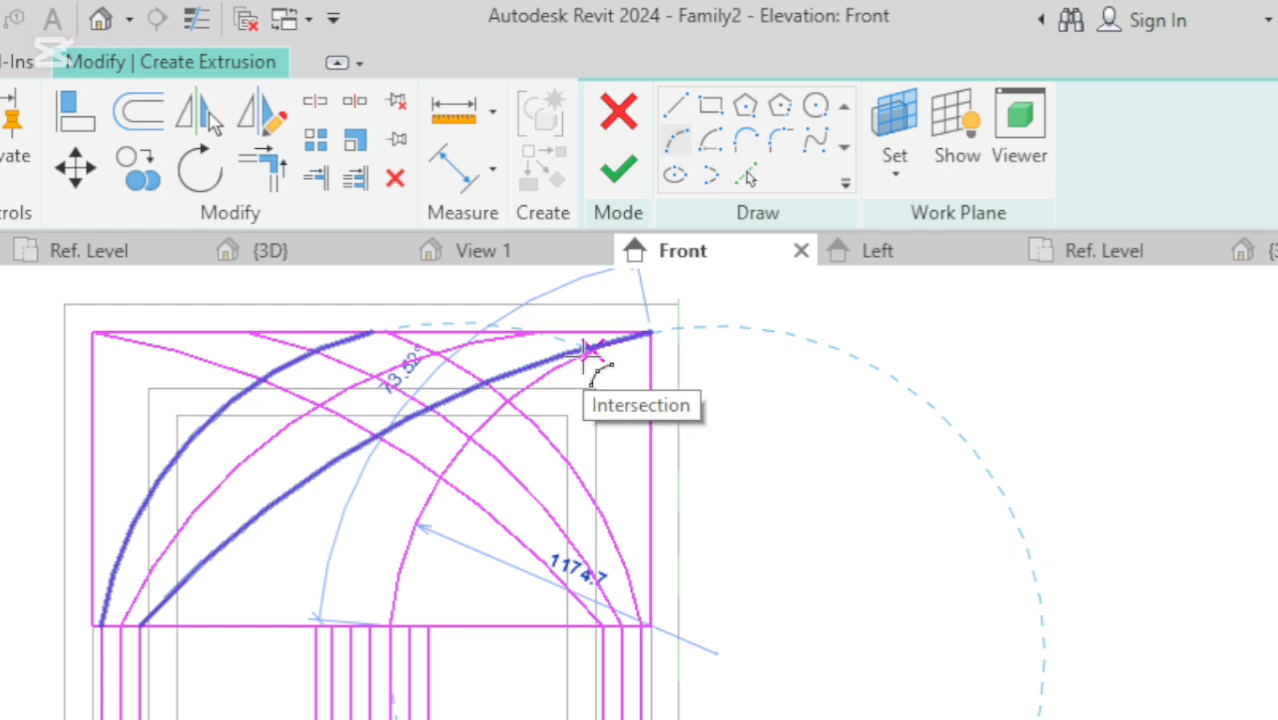
pyautogui.click(590, 350)
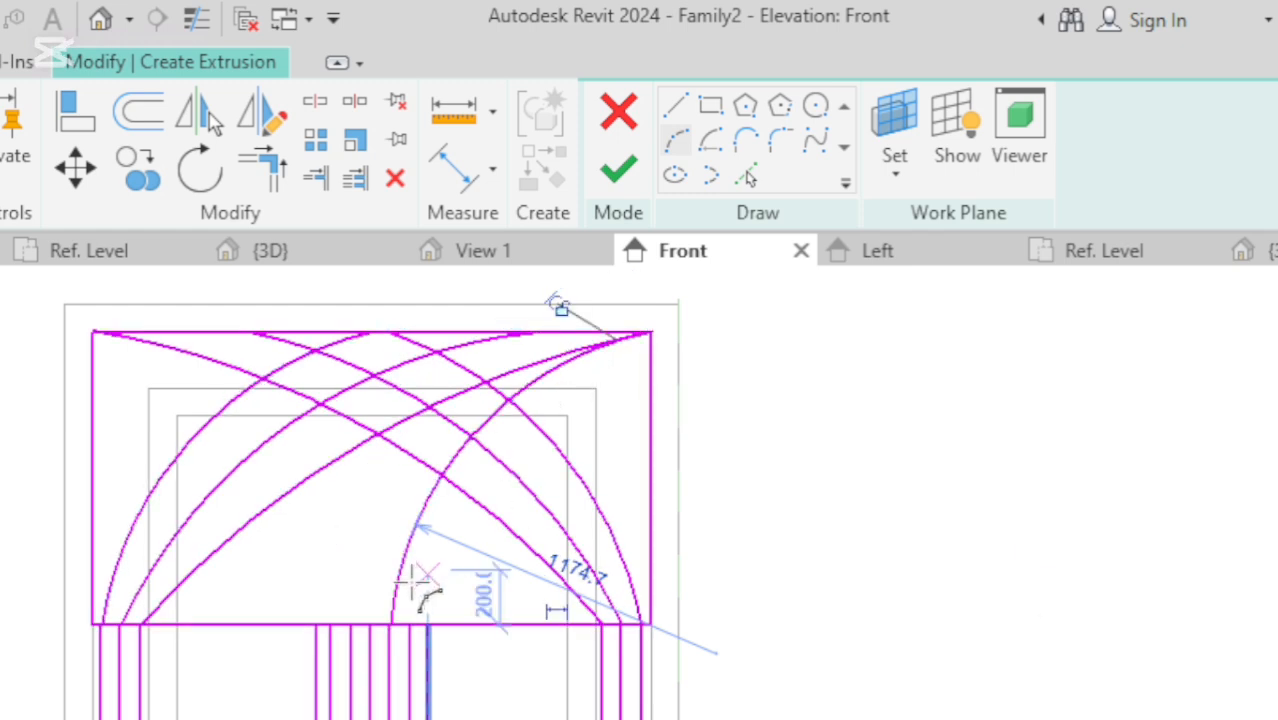
# Draw a three-point arc of about 1206 mm radius from the top of the central bar to the rectangle's upper left corner.
pyautogui.click(390, 618)
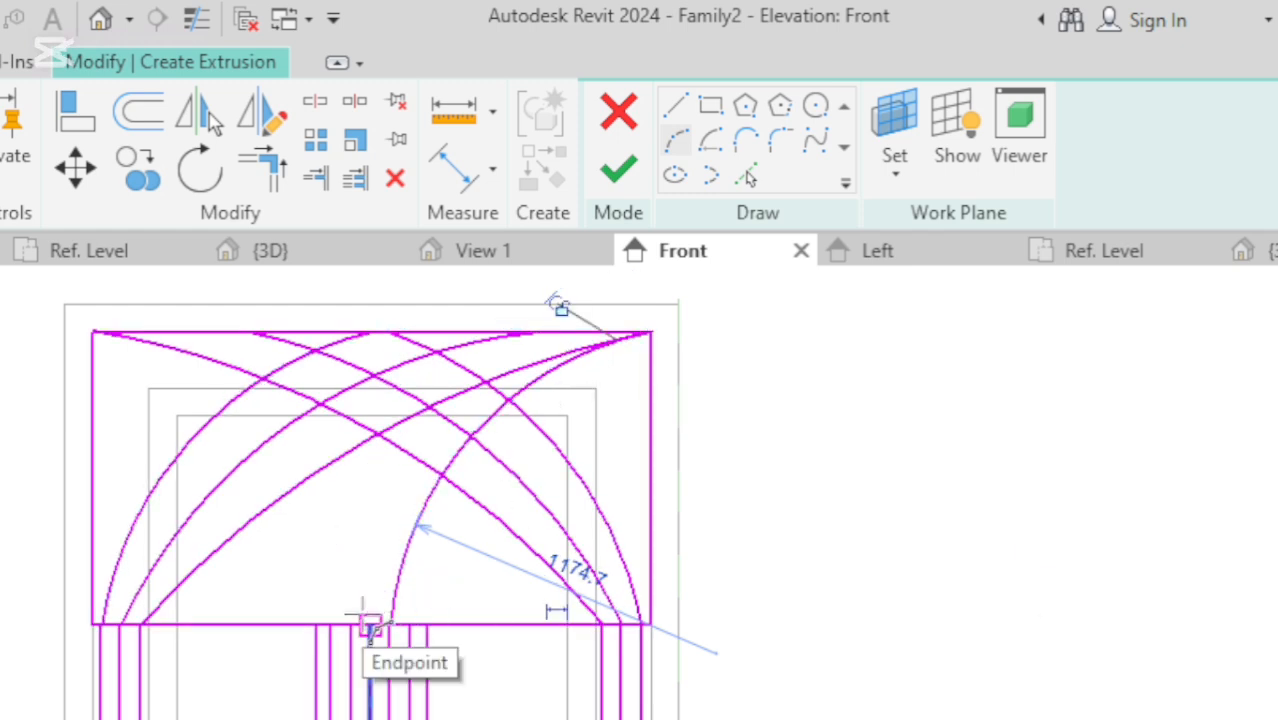
pyautogui.click(370, 625)
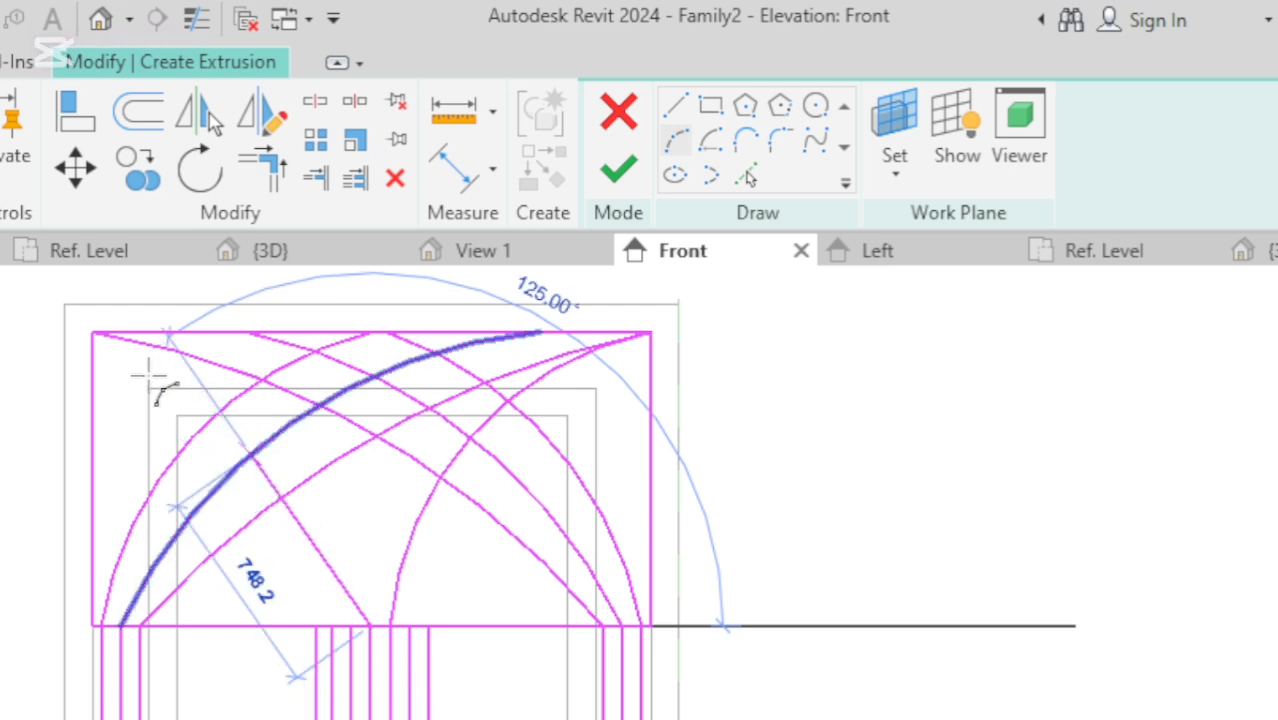
pyautogui.click(100, 330)
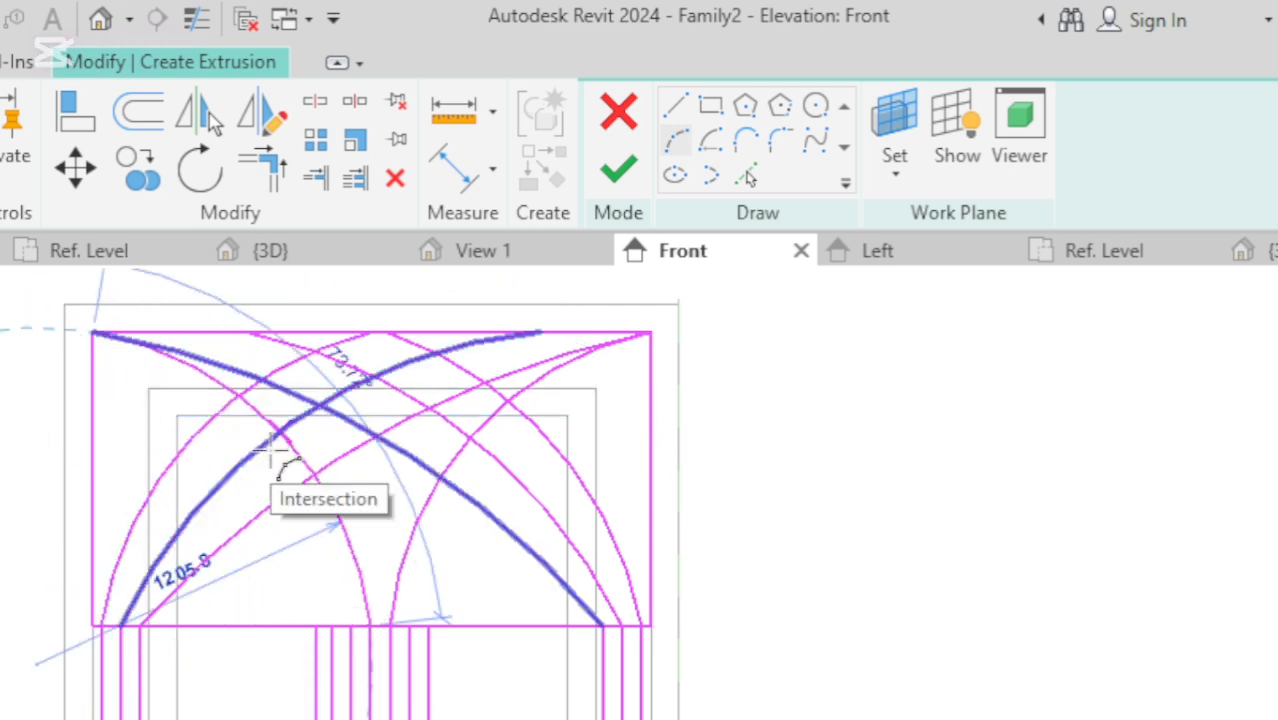
pyautogui.click(272, 452)
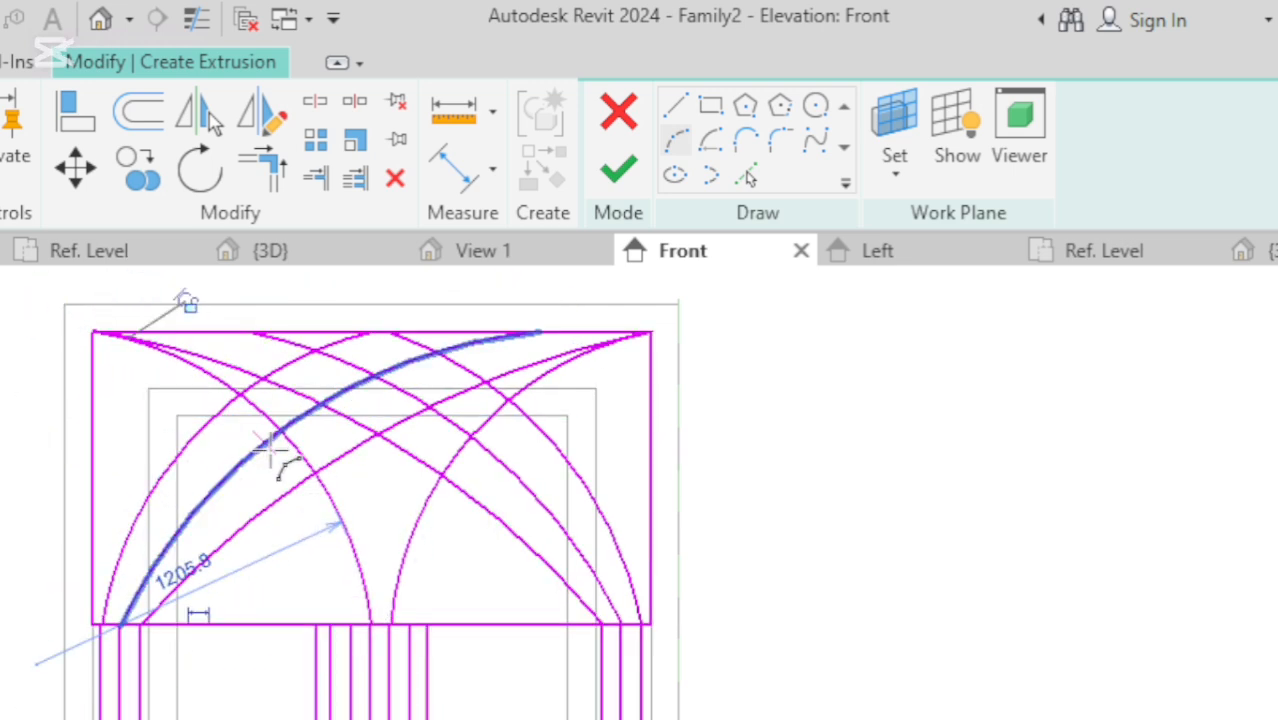
# Draw a three-point arc of about 1813 mm radius from the top of the sixth middle bar to the upper part of the rectangle's right edge.
pyautogui.click(409, 624)
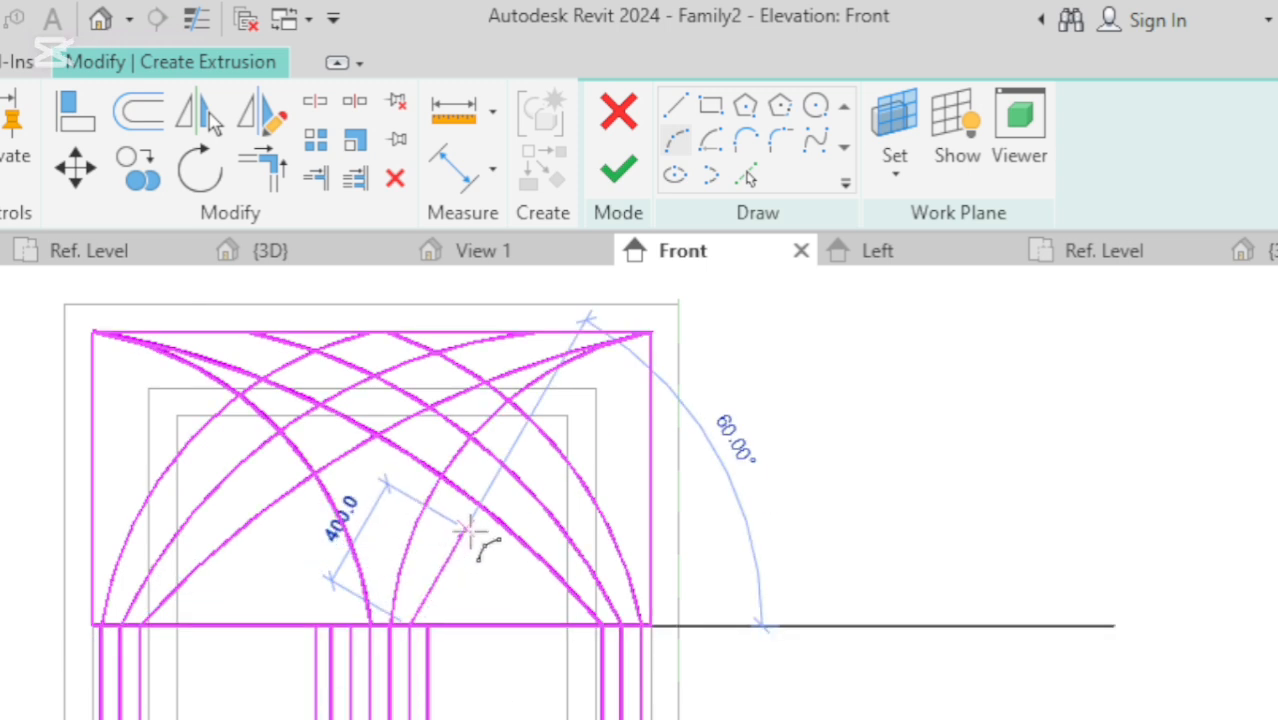
pyautogui.click(650, 385)
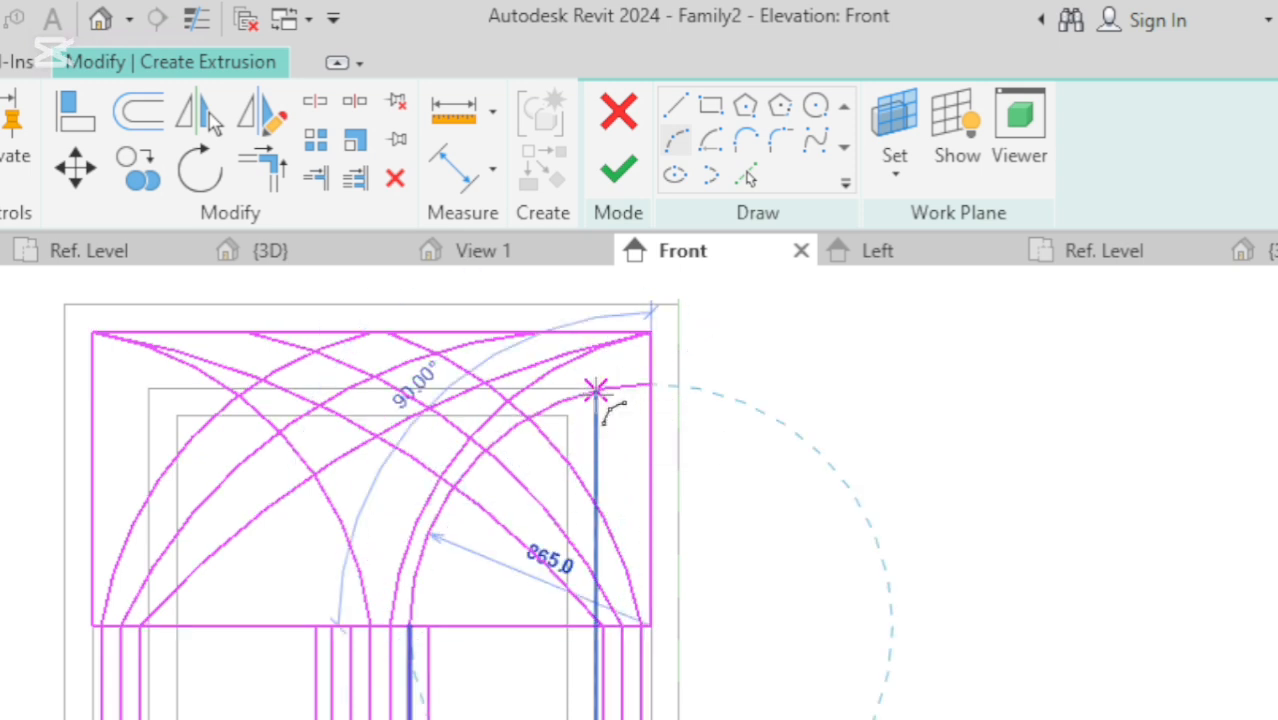
pyautogui.click(572, 458)
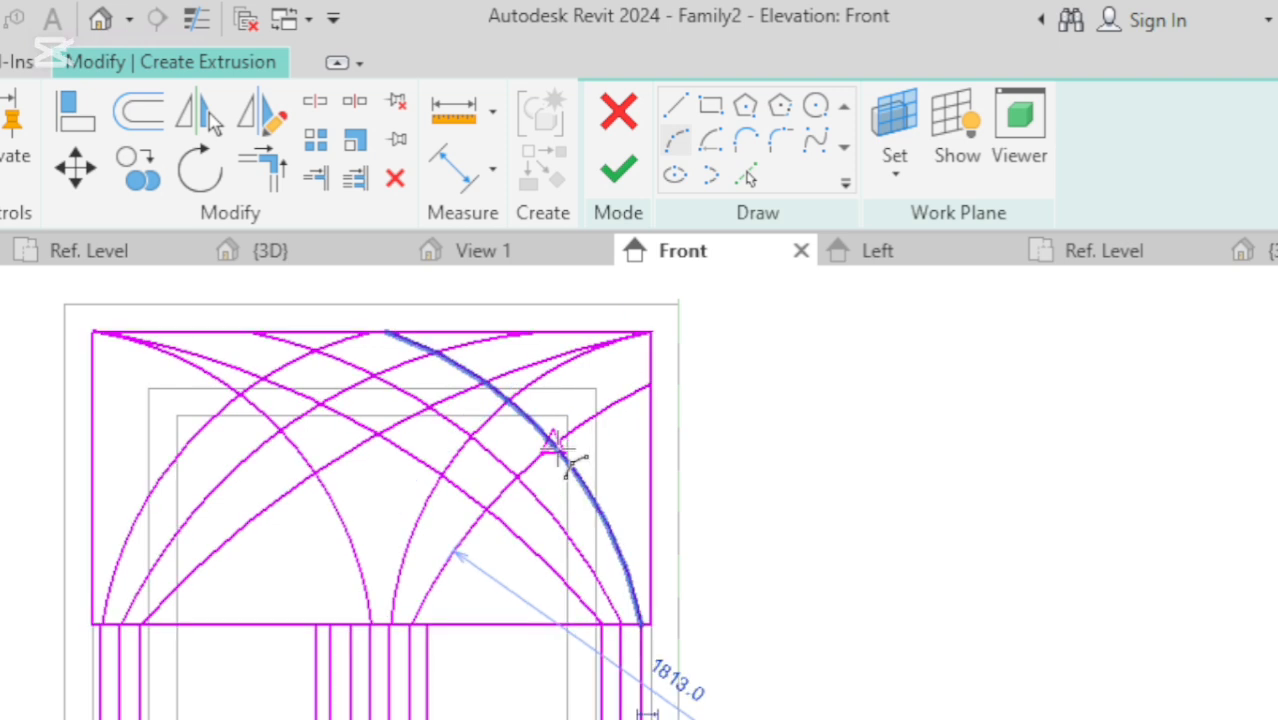
# Draw a three-point arc from the top of the rightmost middle bar to the rectangle's right edge, just below the previous arc's end.
pyautogui.click(428, 626)
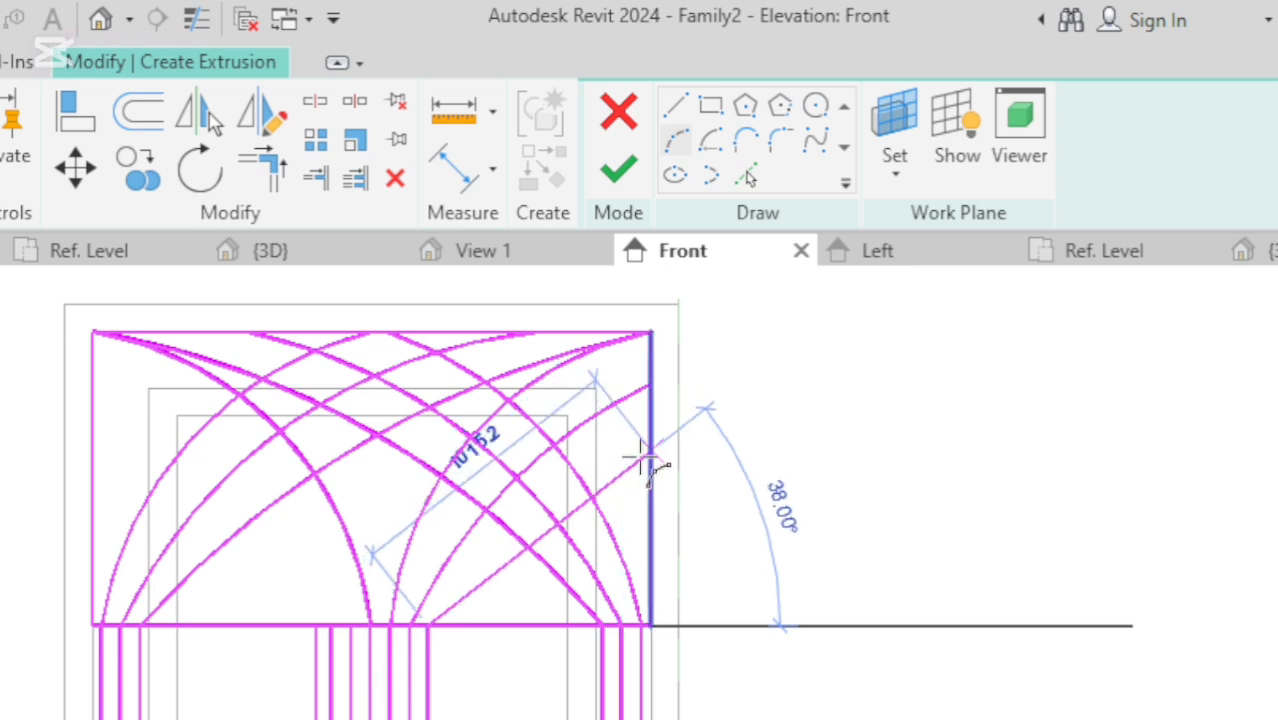
pyautogui.click(641, 455)
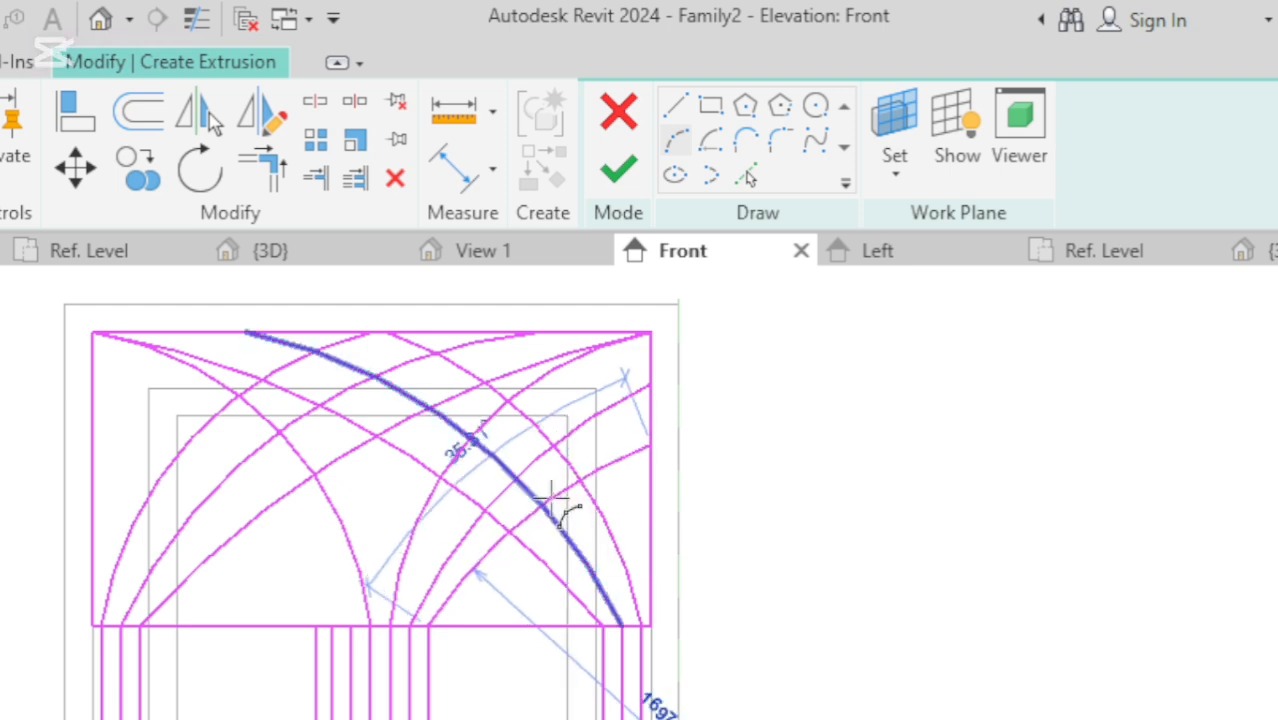
pyautogui.click(552, 497)
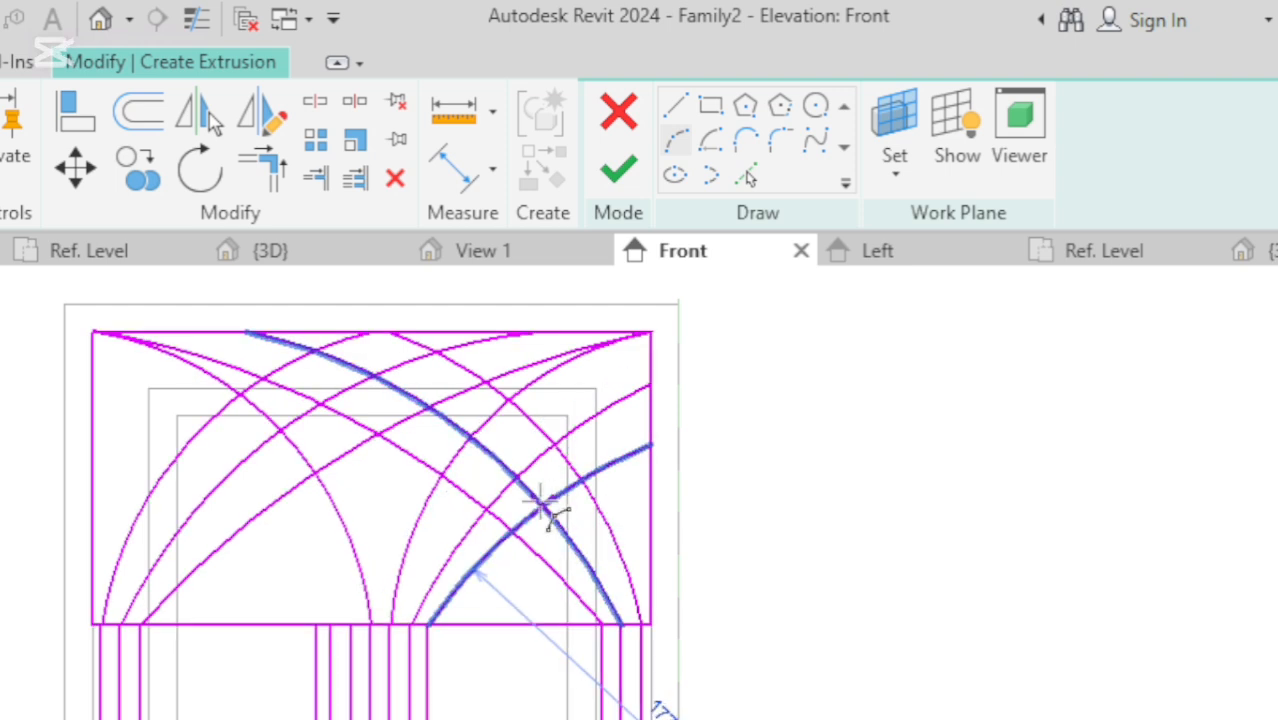
pyautogui.click(350, 625)
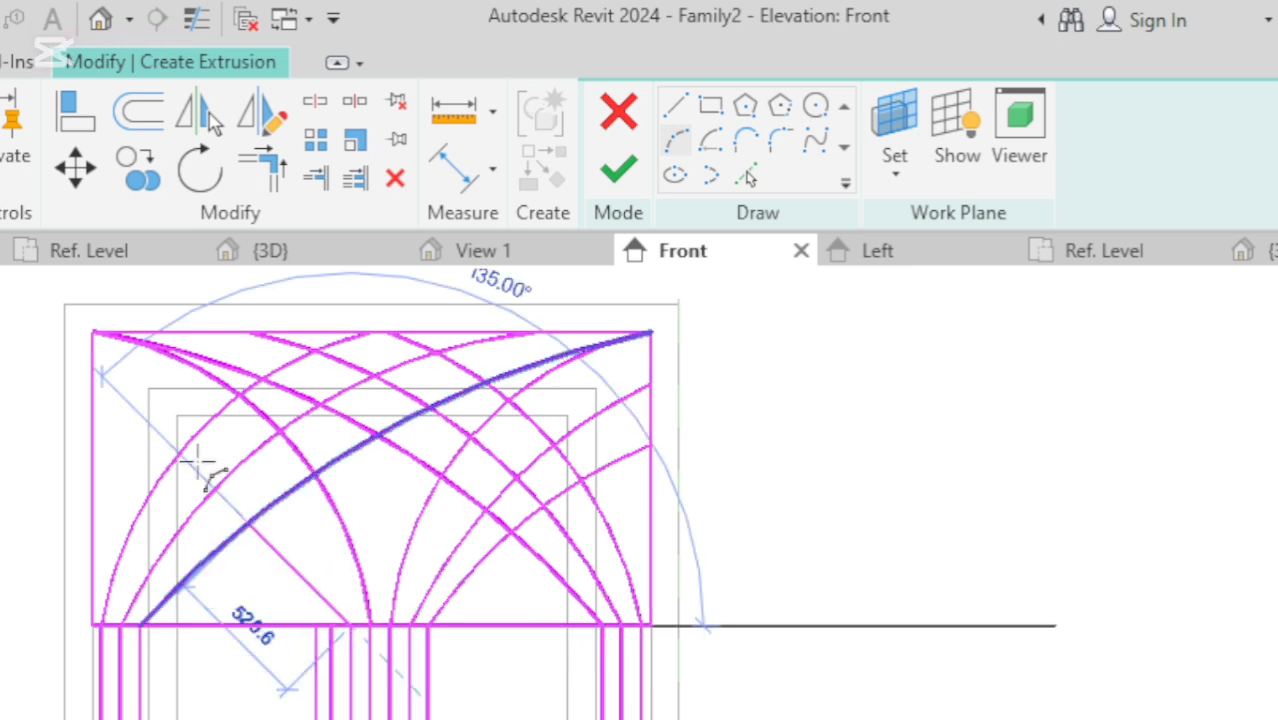
pyautogui.click(92, 378)
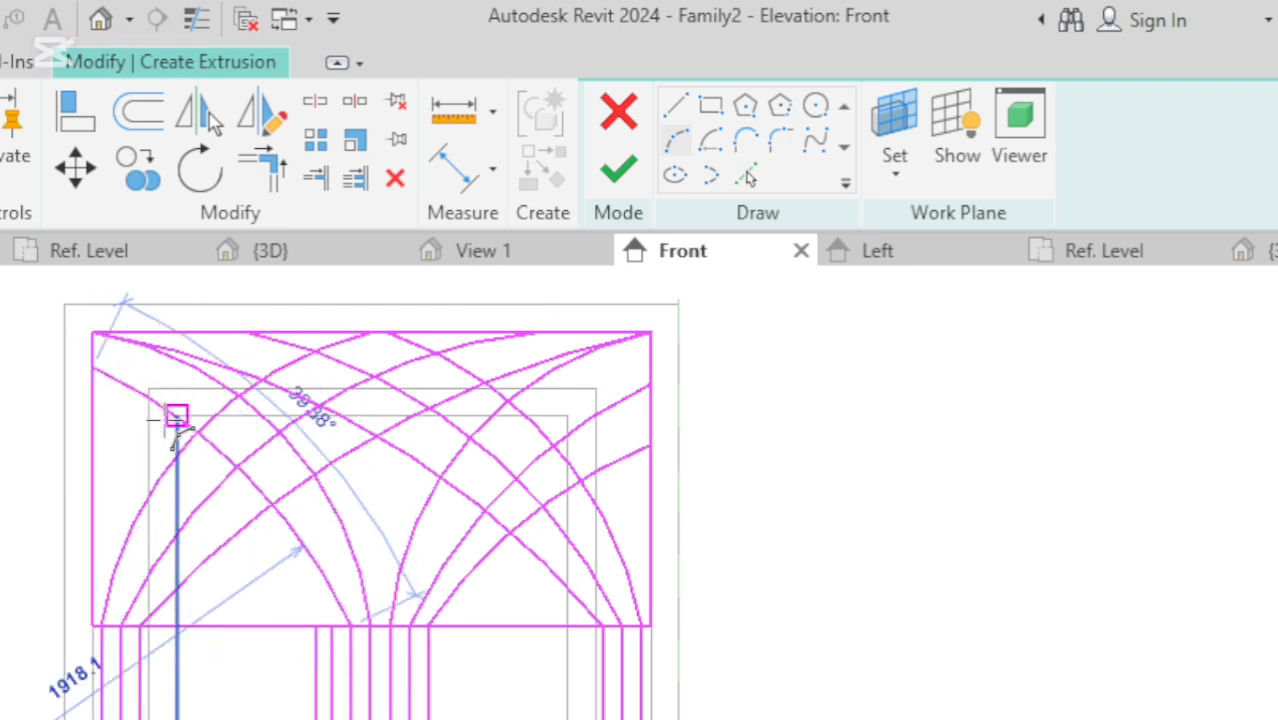
pyautogui.click(175, 416)
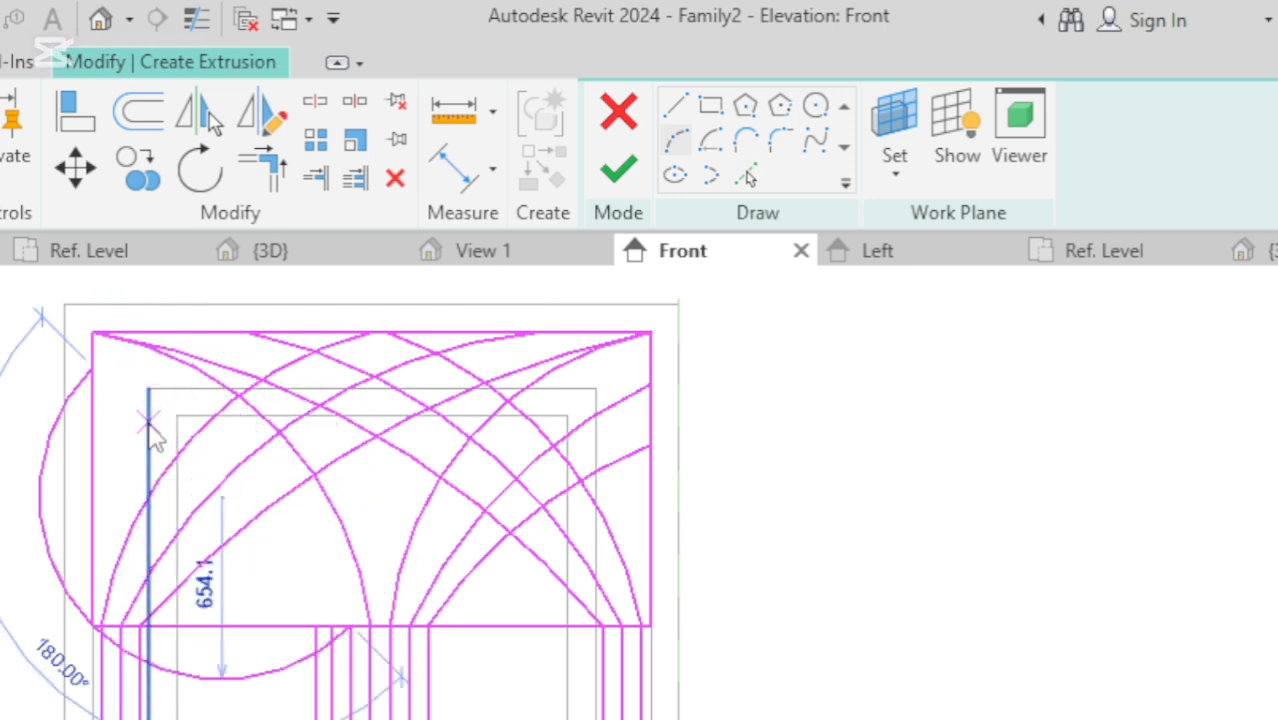
pyautogui.press('Escape')
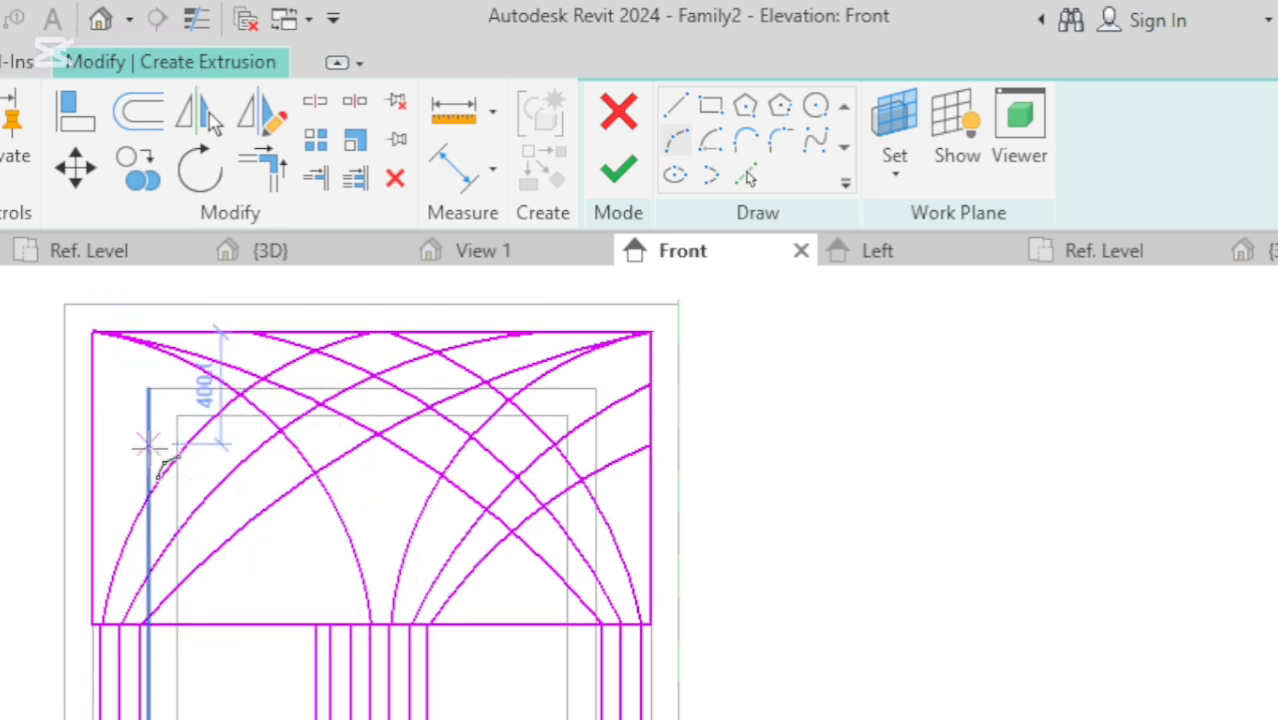
# Draw a three-point arc of about 1394 mm radius from the top of the third middle bar to the upper part of the rectangle's left edge.
pyautogui.click(336, 625)
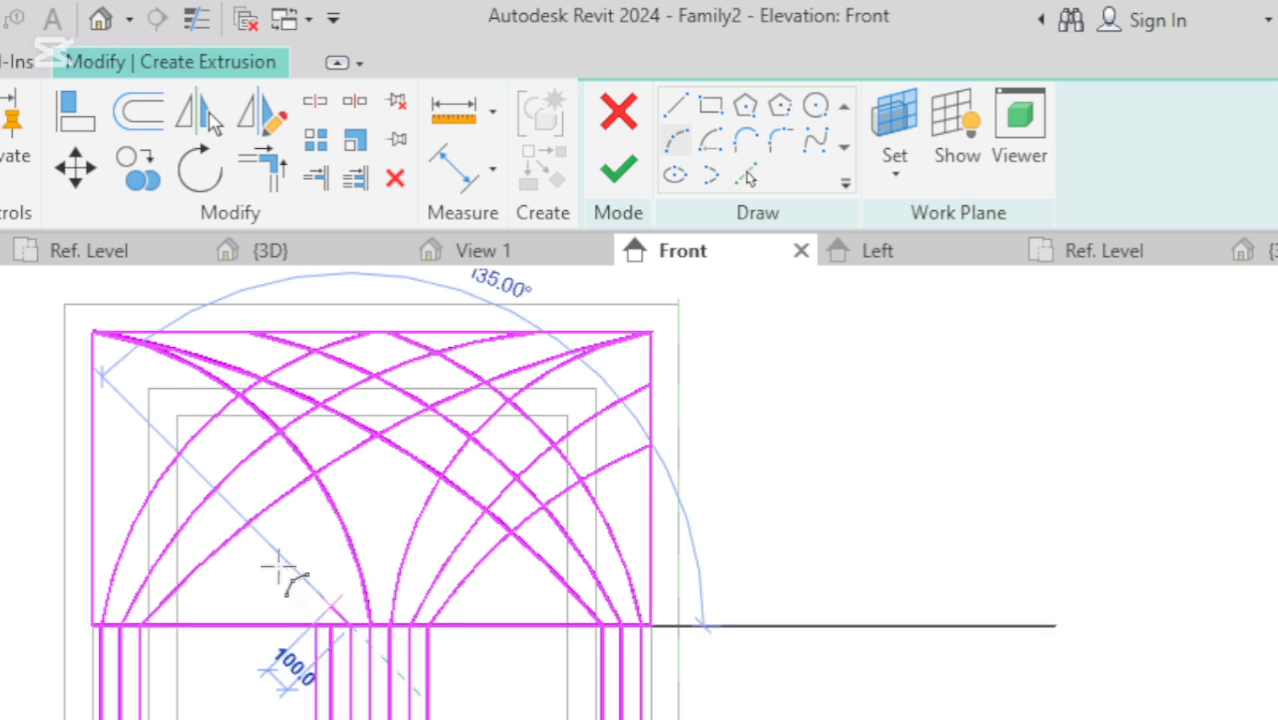
pyautogui.click(98, 400)
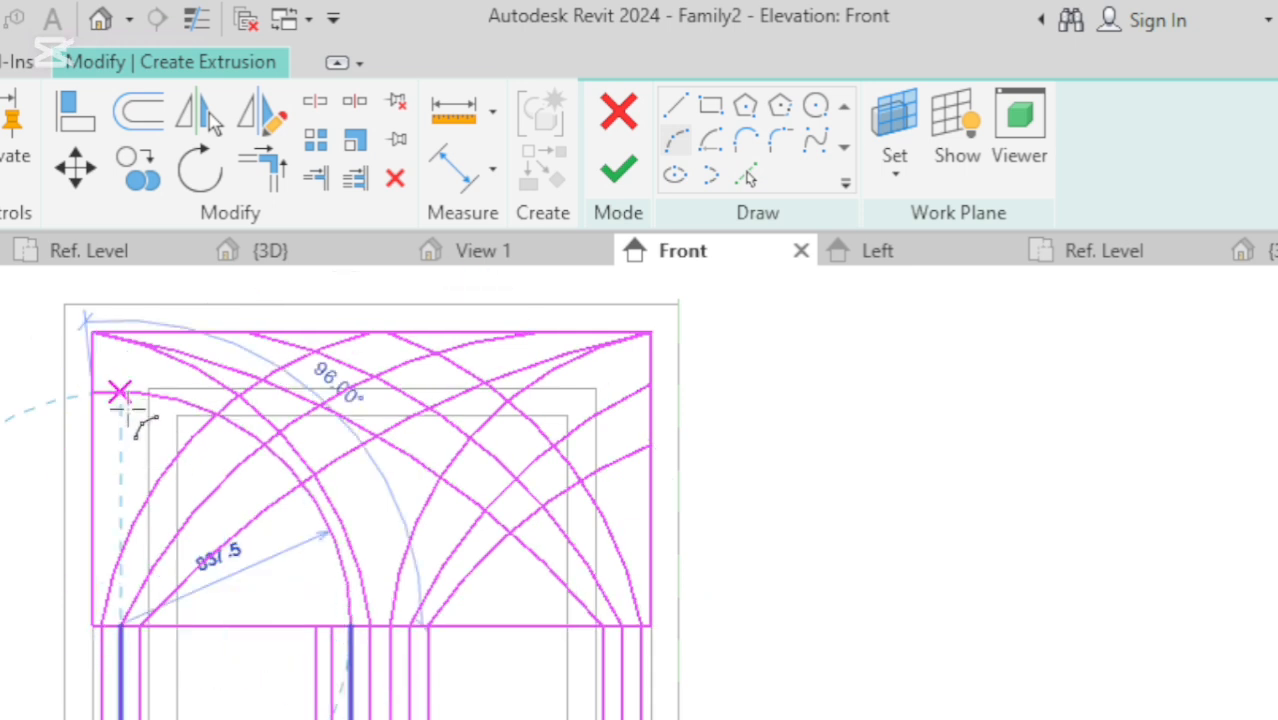
pyautogui.click(212, 452)
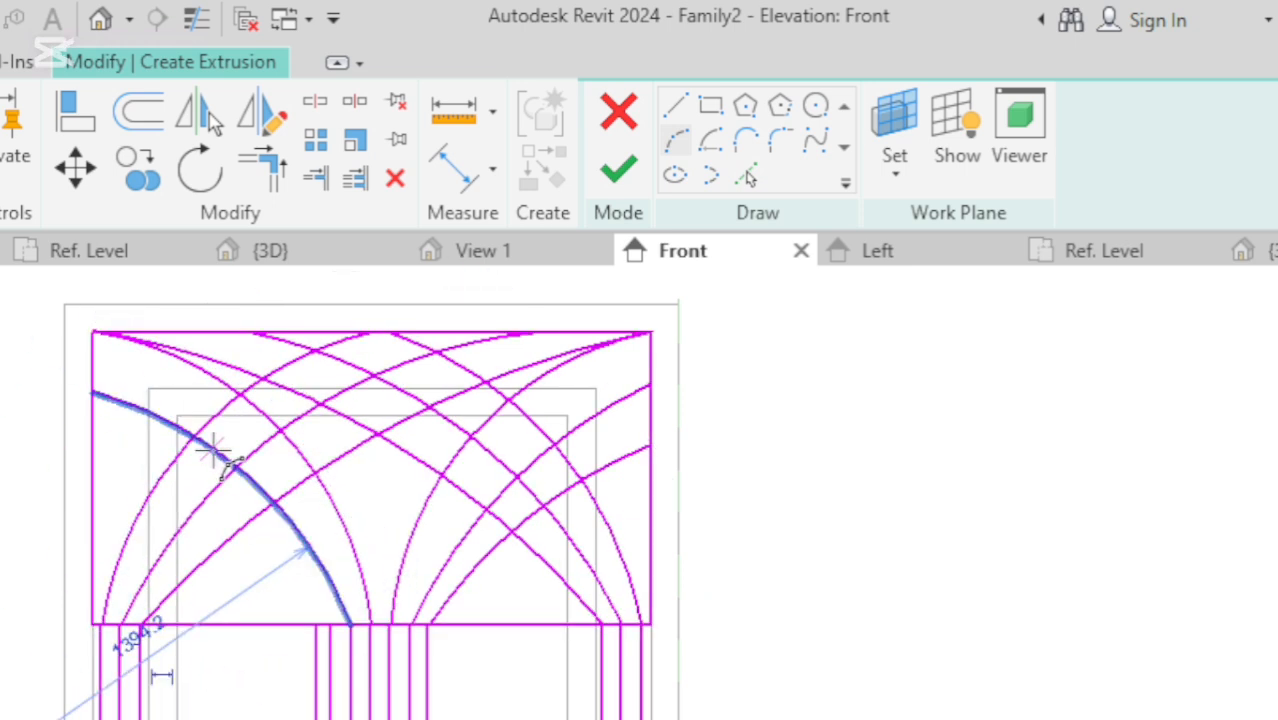
# Draw a three-point arc from the top of the second middle bar to the rectangle's left edge, just below the previous arc's end.
pyautogui.click(318, 628)
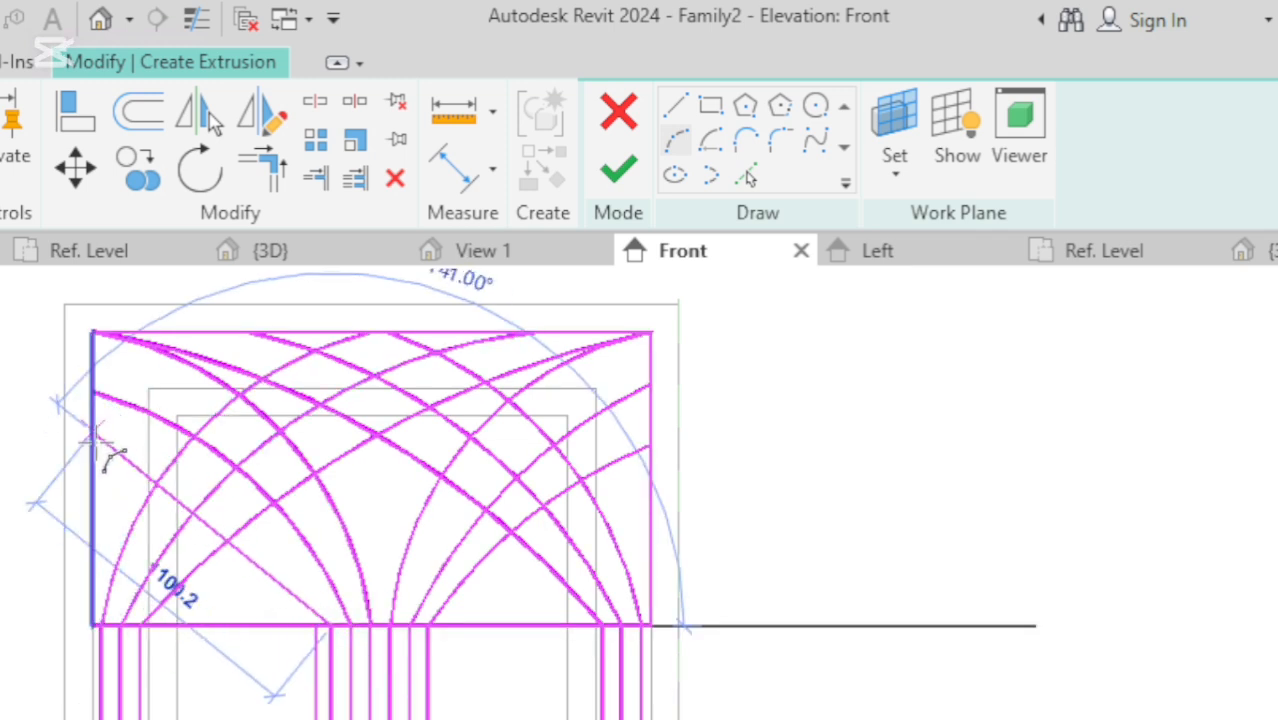
pyautogui.click(96, 452)
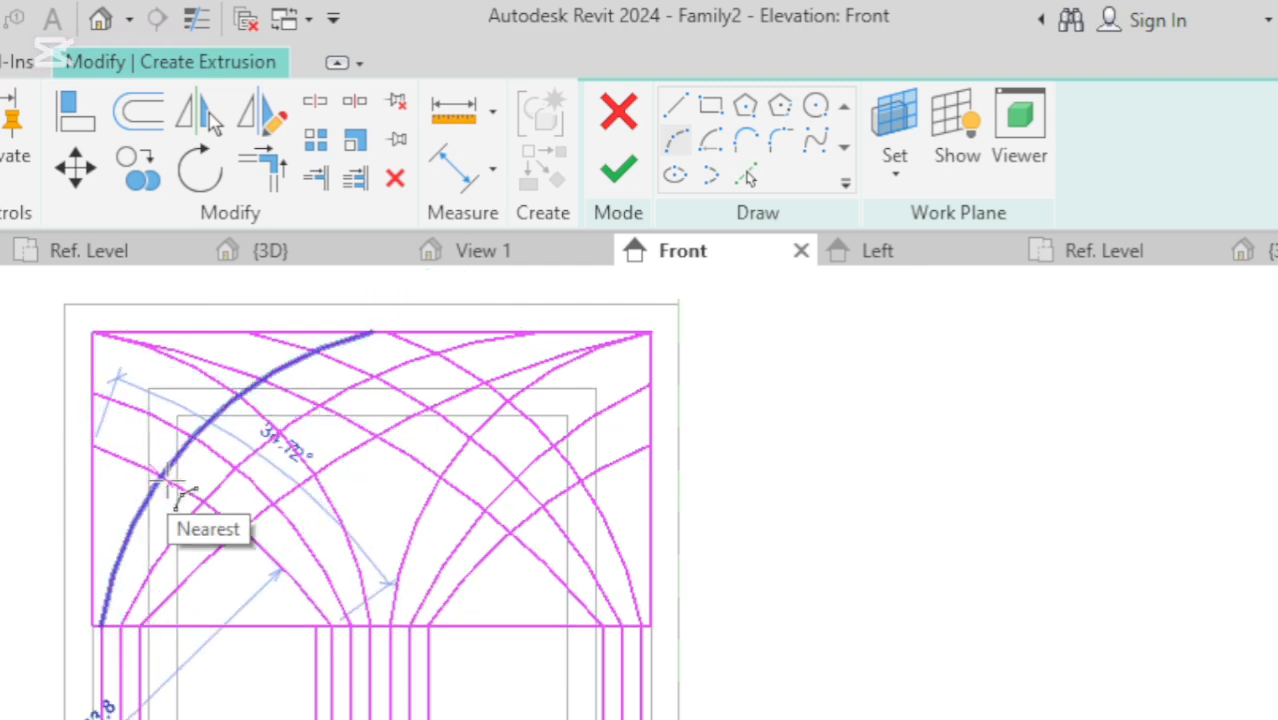
pyautogui.click(171, 490)
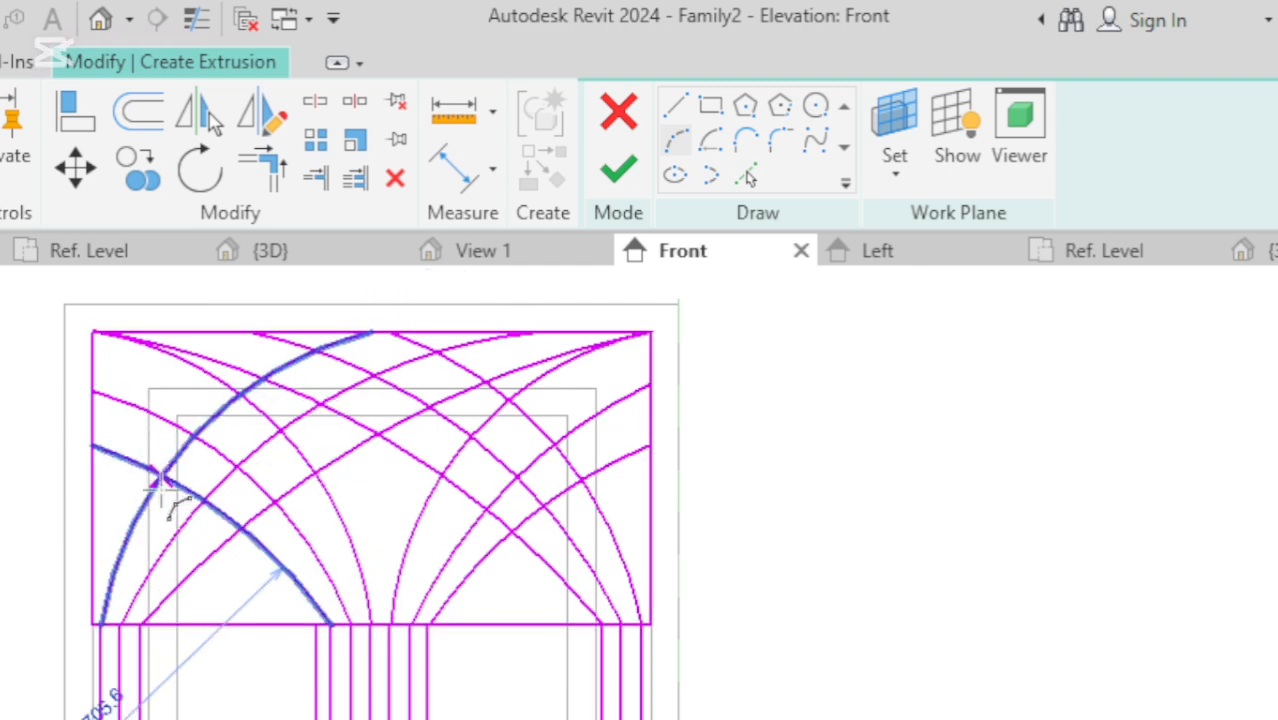
pyautogui.click(370, 703)
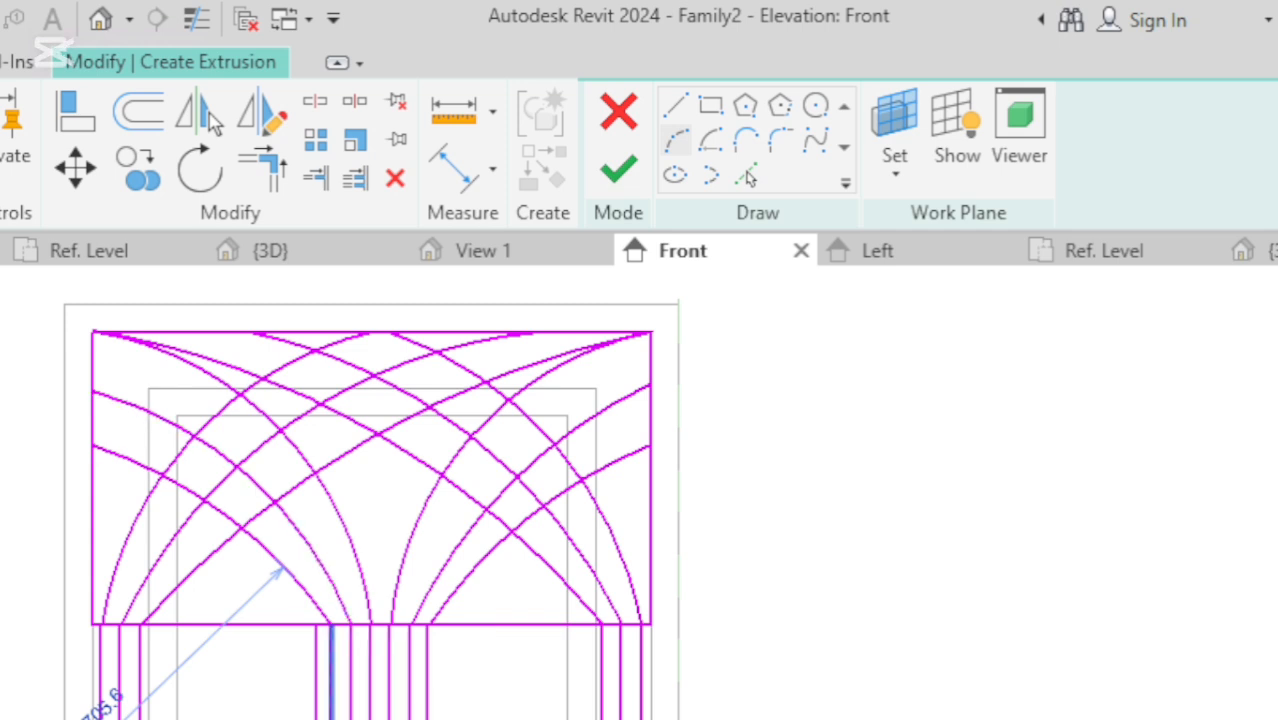
pyautogui.click(410, 625)
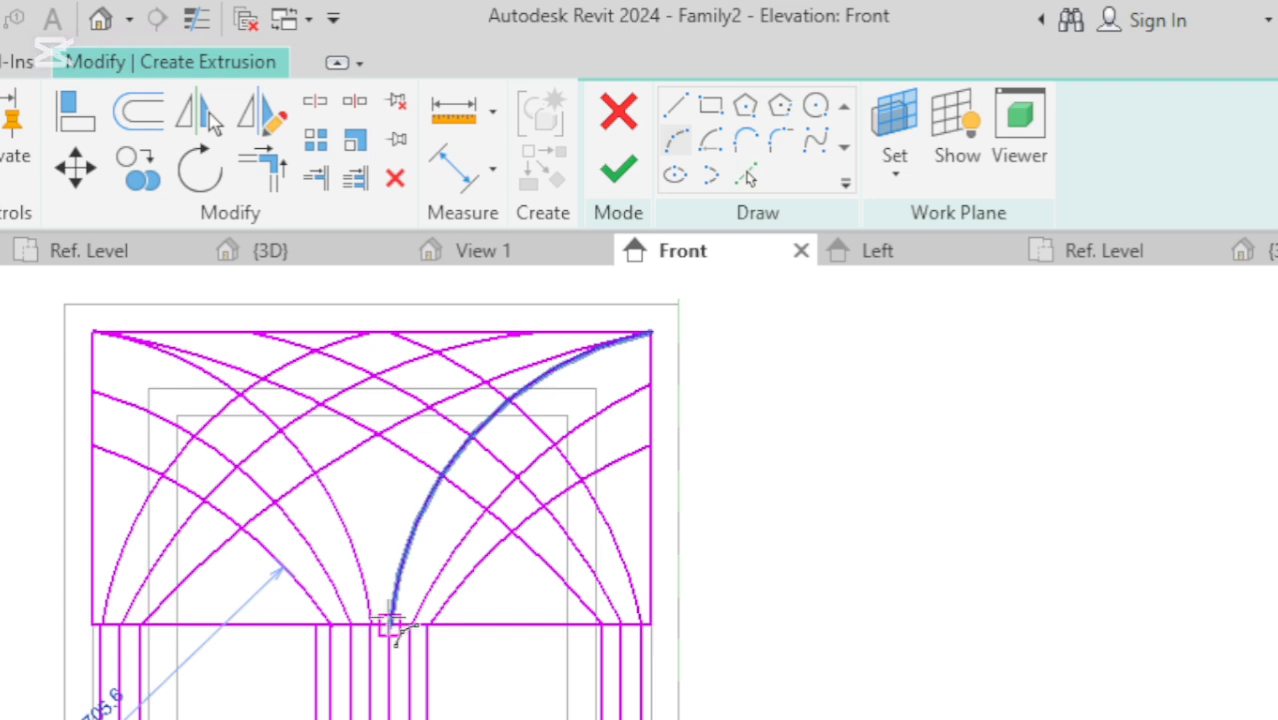
pyautogui.scroll(5, 368, 626)
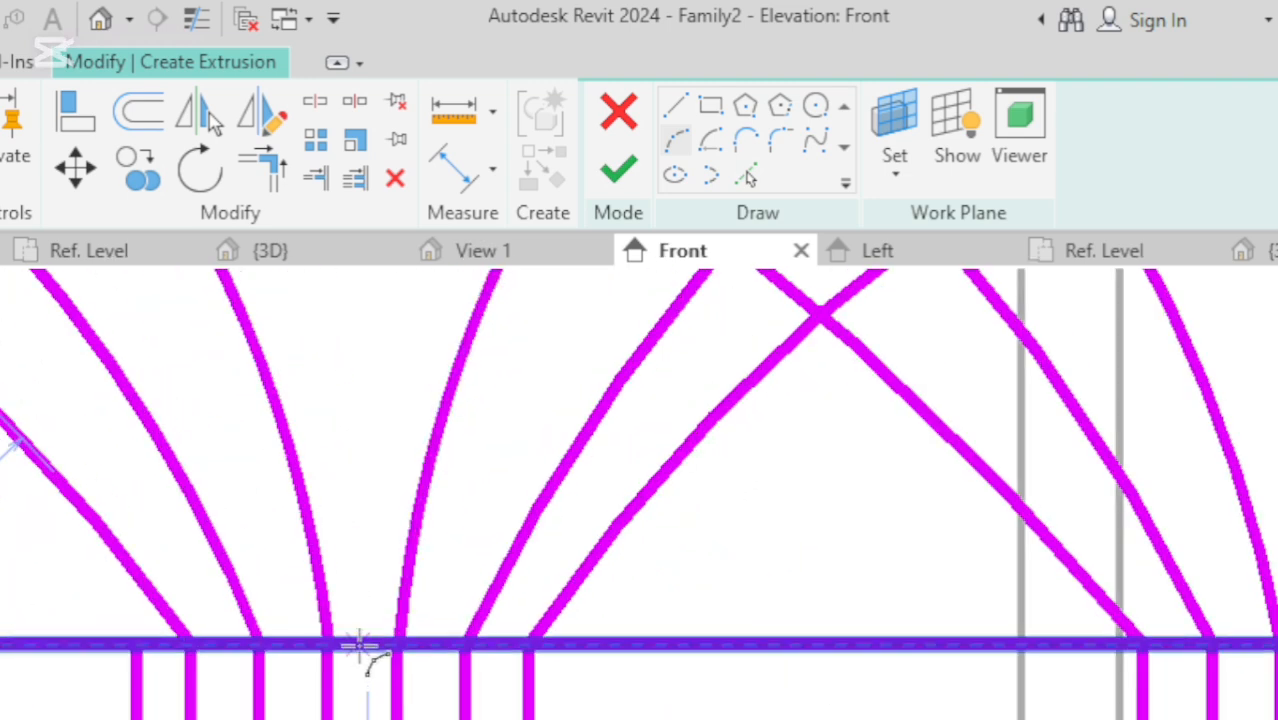
pyautogui.click(358, 643)
pyautogui.scroll(-2, 360, 668)
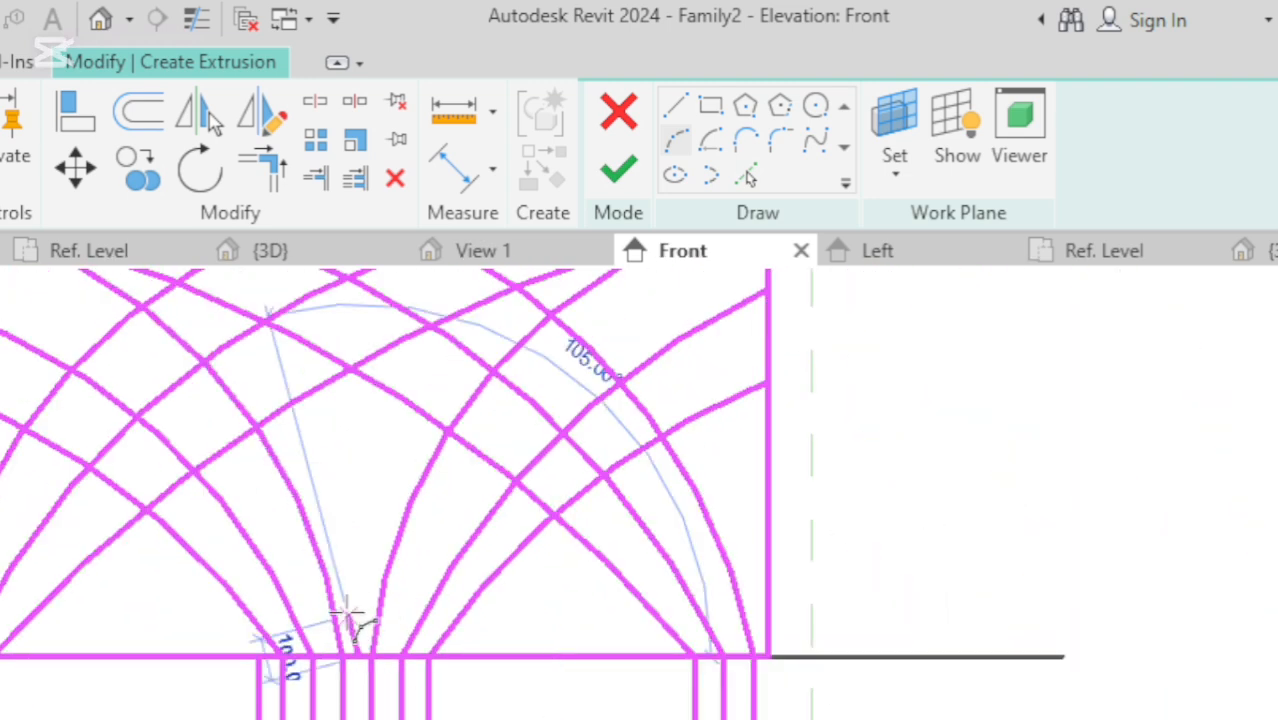
pyautogui.scroll(-3, 345, 614)
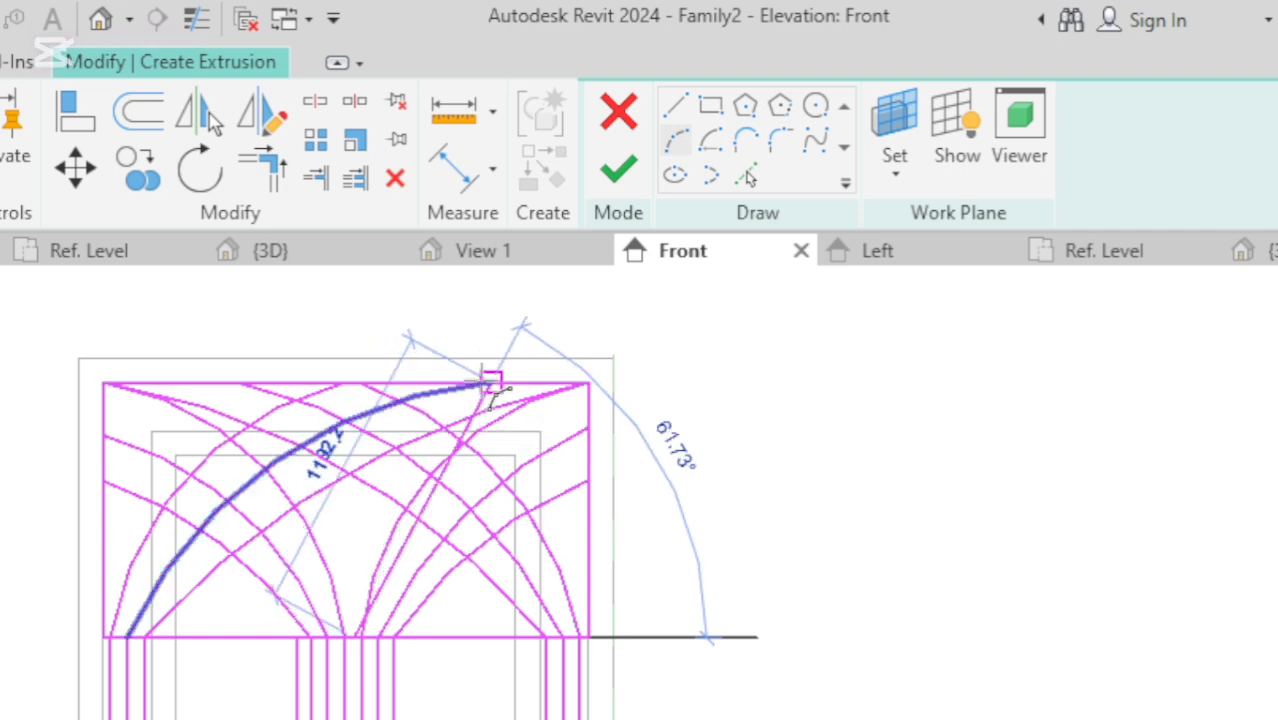
pyautogui.click(432, 410)
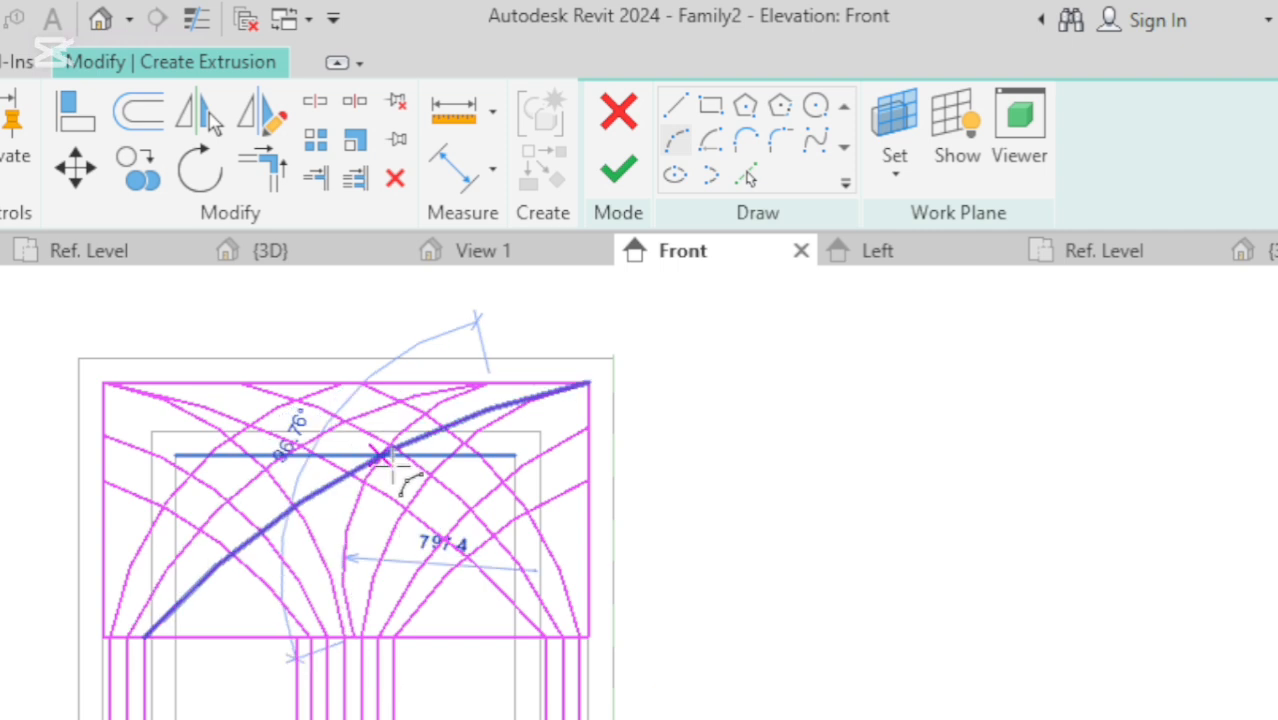
pyautogui.click(393, 456)
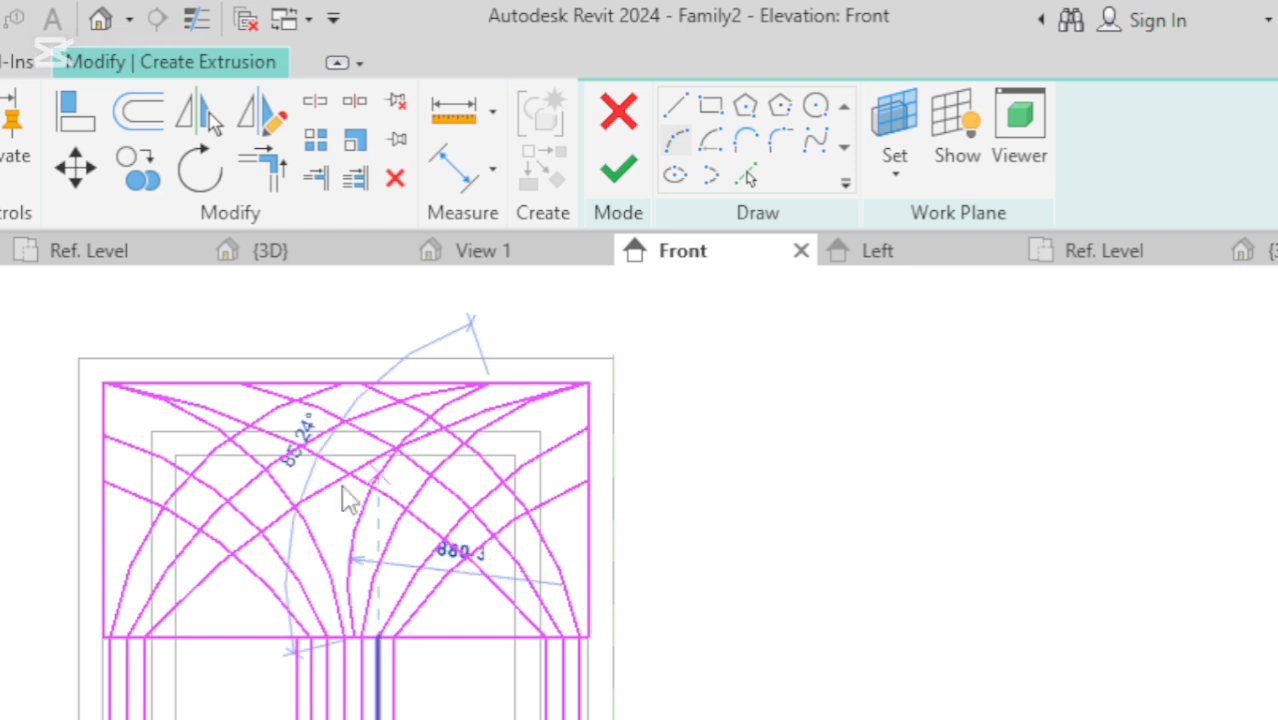
pyautogui.press('Escape')
# Examine the crossing arcs of the gate in the reference photo.
pyautogui.scroll(-2, 128, 520)
pyautogui.scroll(-2, 128, 520)
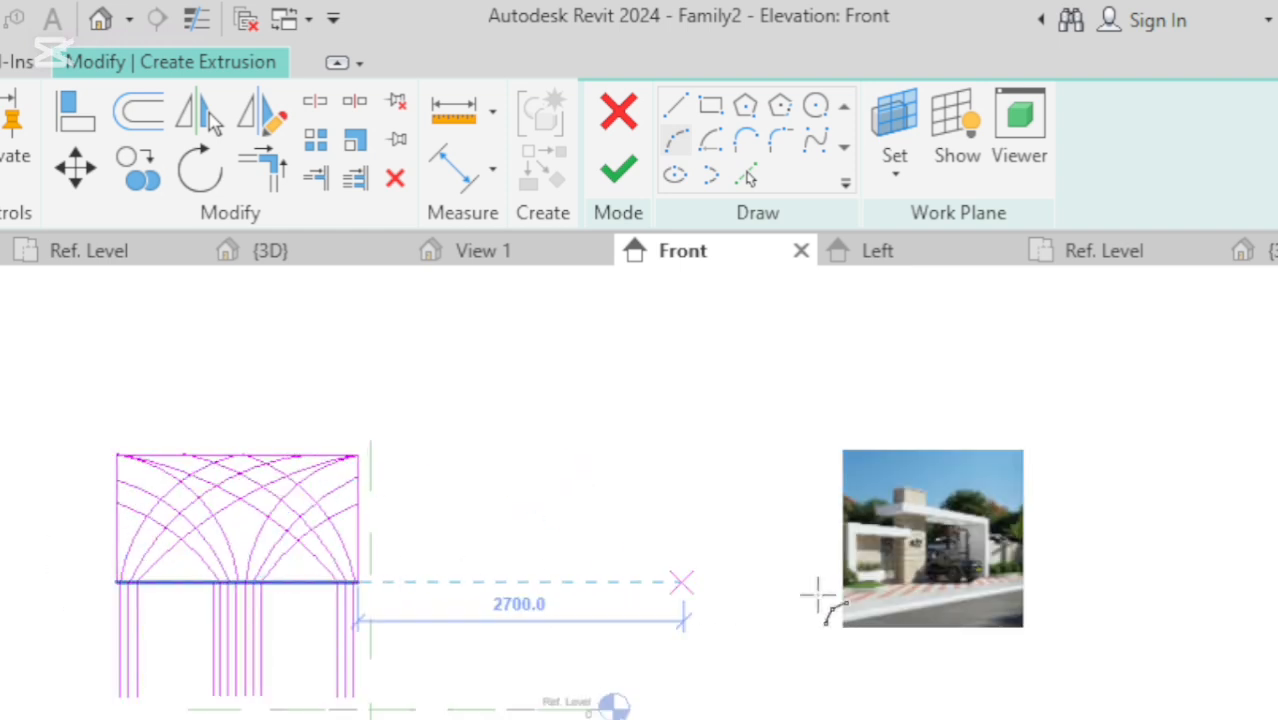
pyautogui.scroll(4, 997, 575)
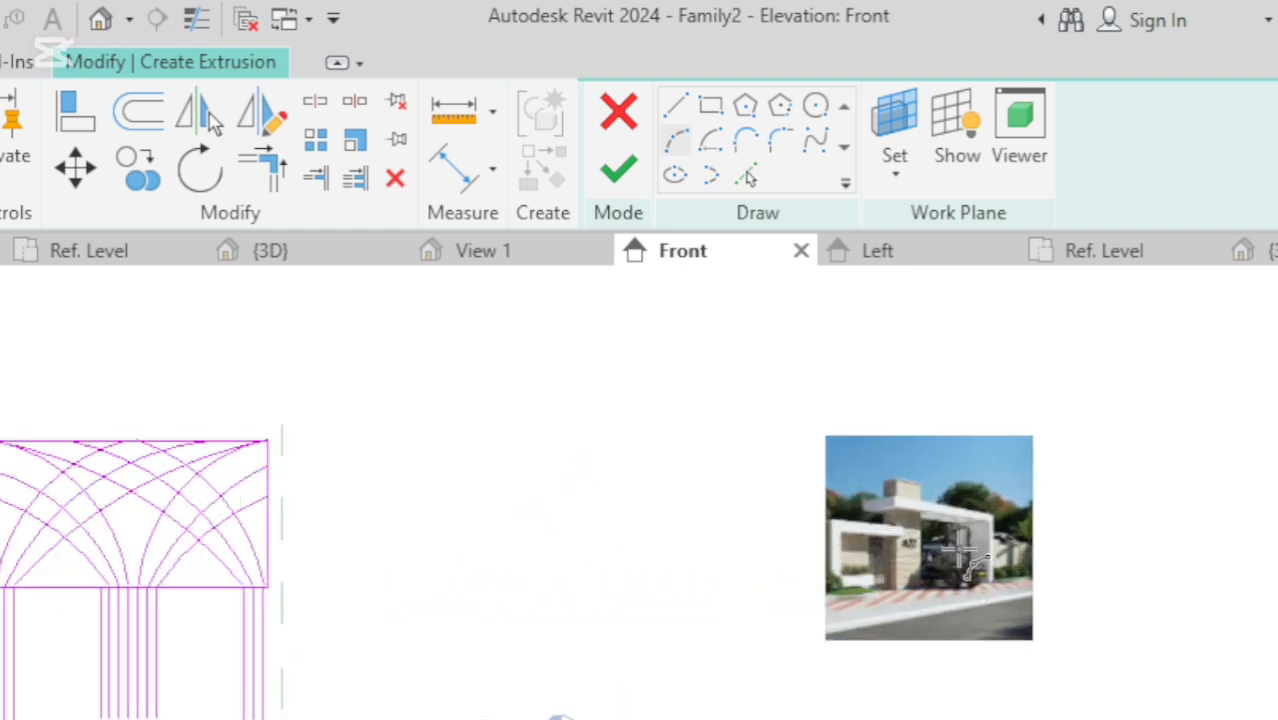
pyautogui.scroll(3, 997, 566)
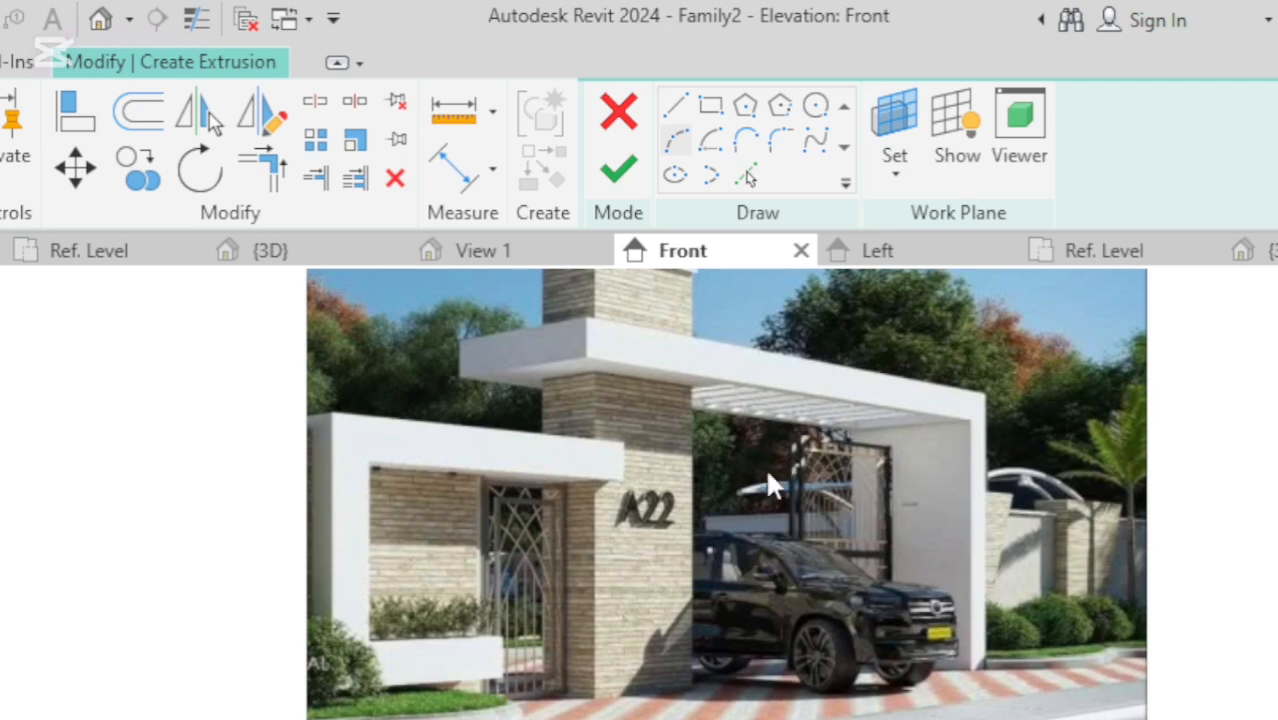
pyautogui.scroll(4, 765, 460)
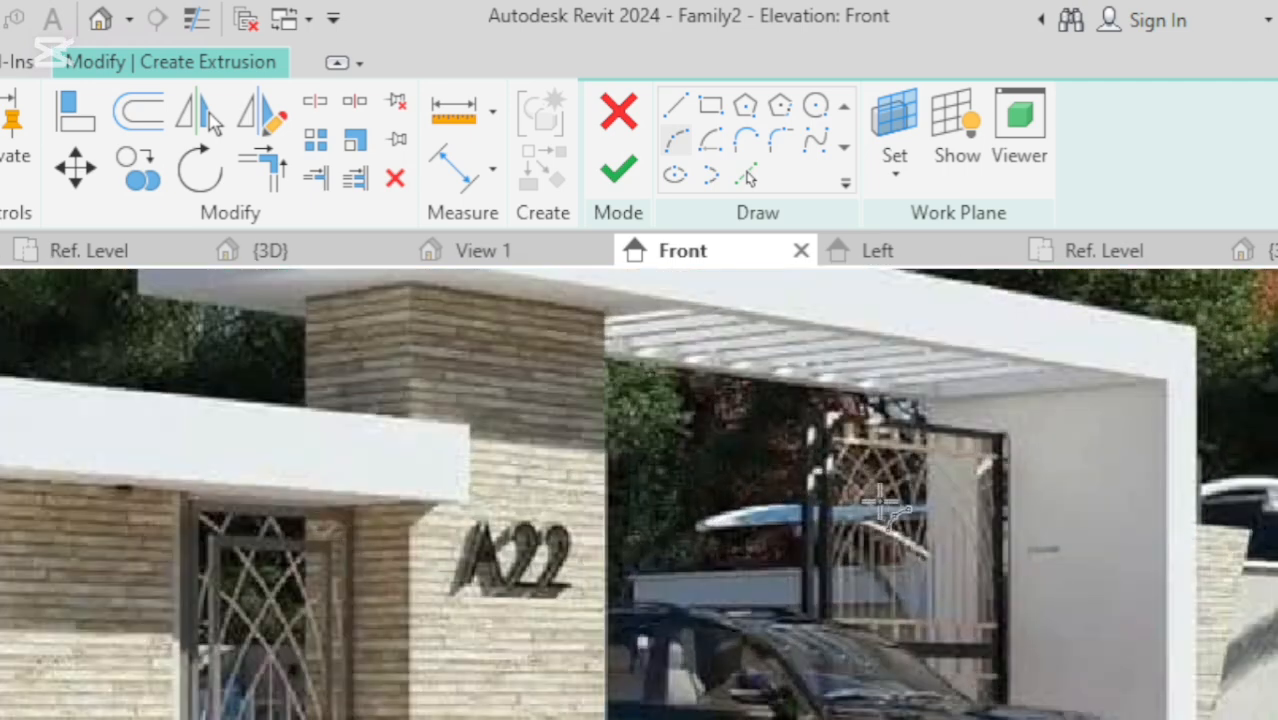
pyautogui.scroll(3, 897, 497)
pyautogui.scroll(1, 897, 497)
pyautogui.scroll(-2, 893, 508)
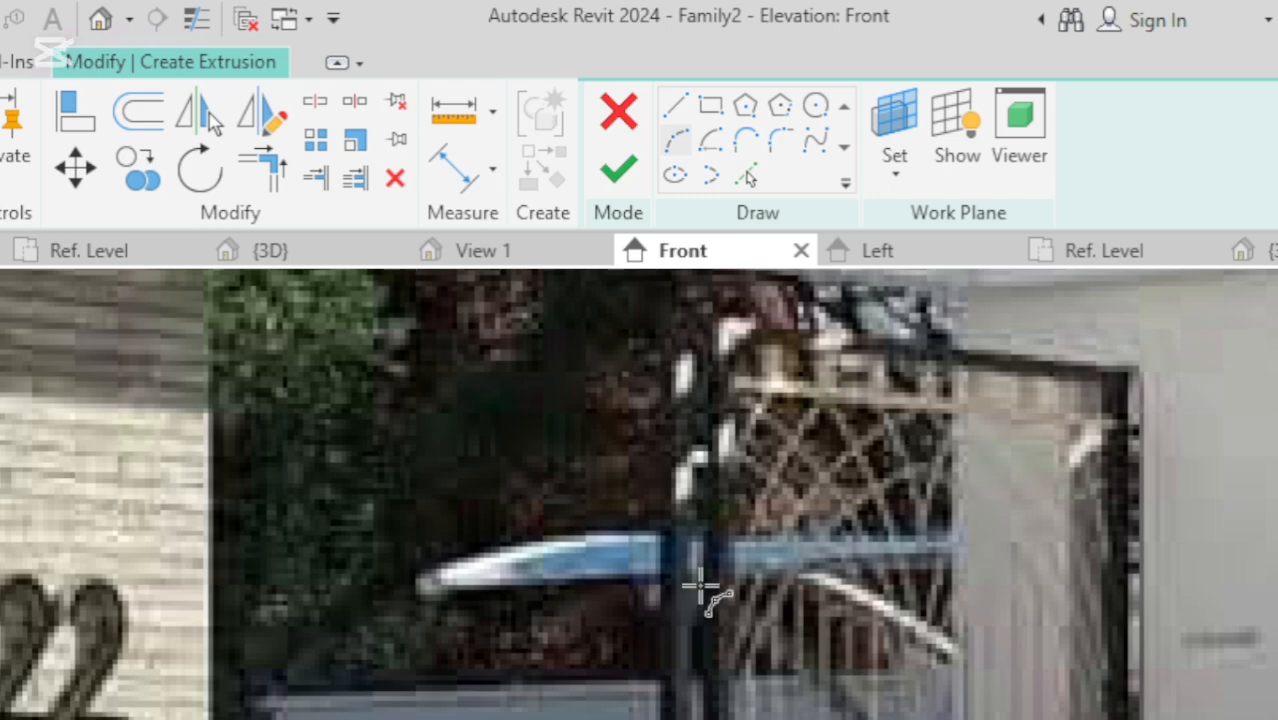
pyautogui.scroll(-6, 972, 552)
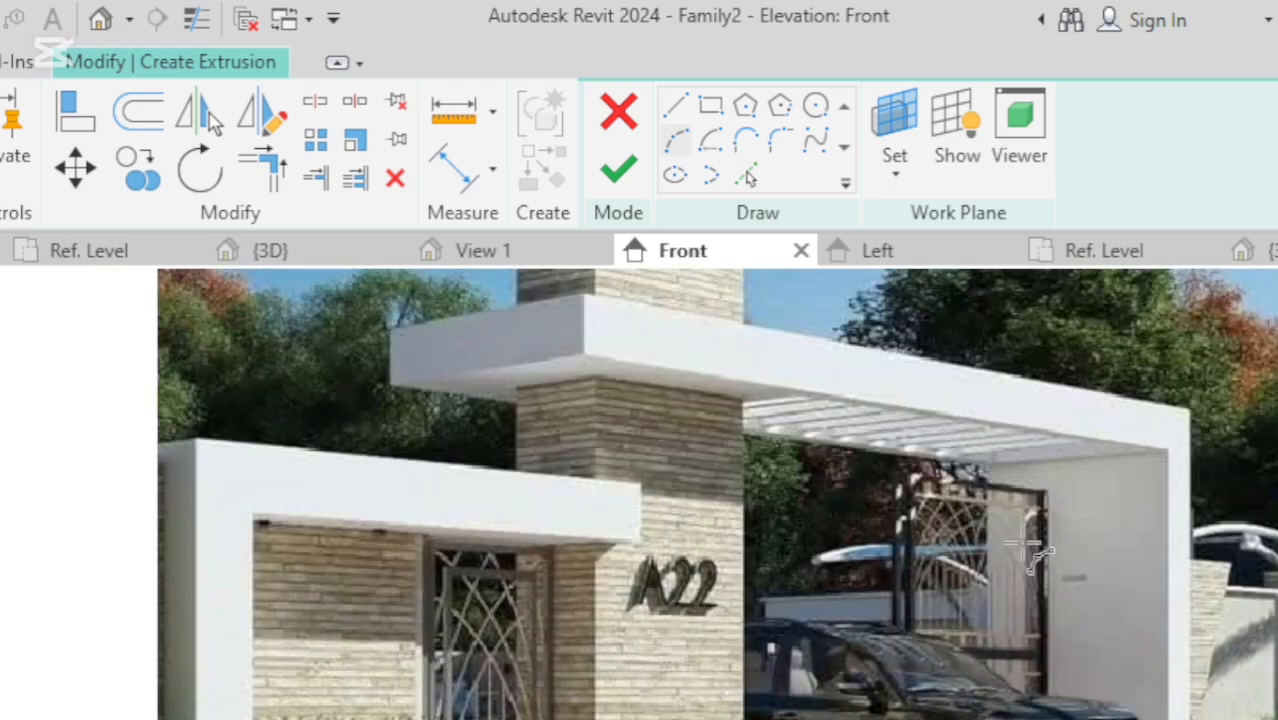
pyautogui.scroll(-4, 972, 545)
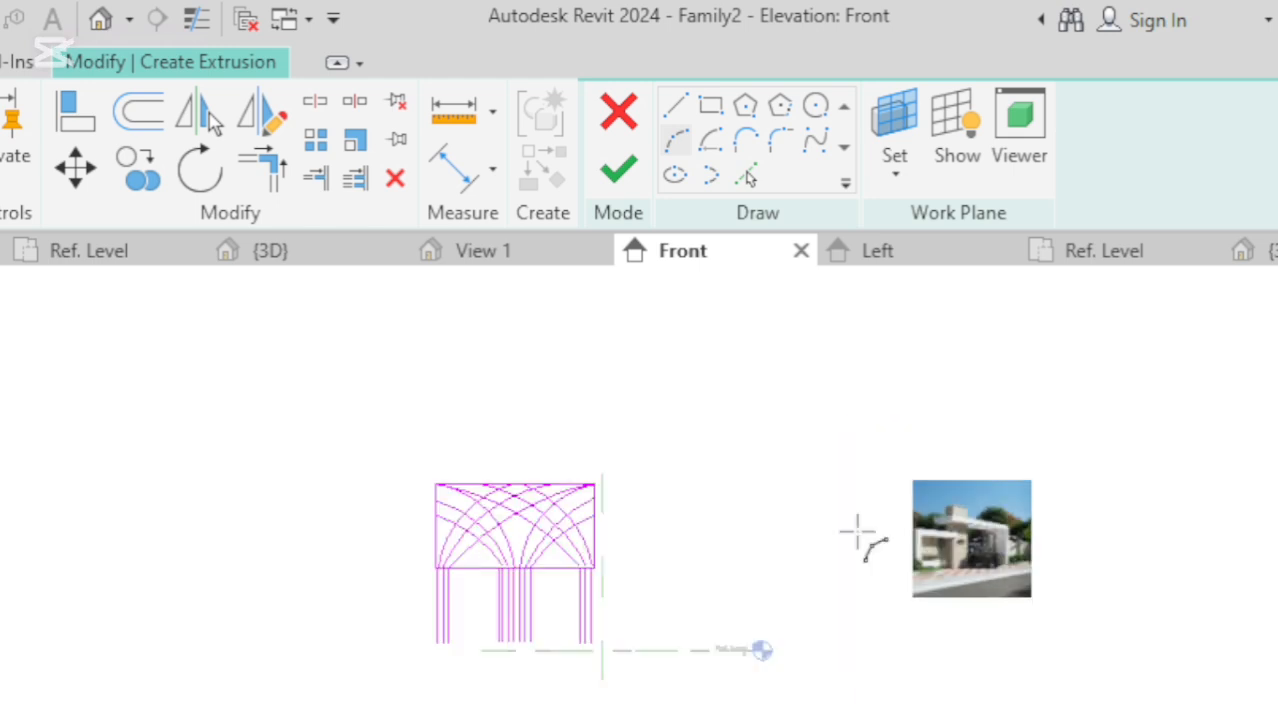
pyautogui.scroll(4, 500, 527)
pyautogui.scroll(4, 510, 525)
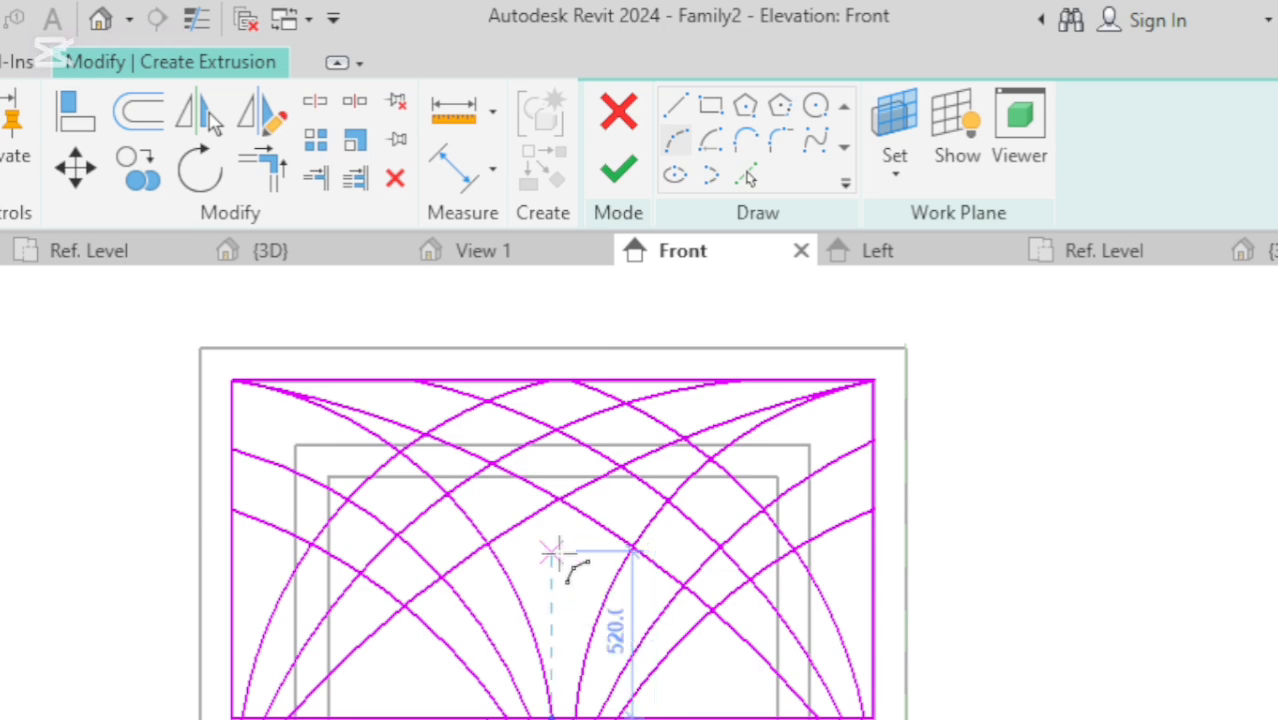
pyautogui.click(558, 556)
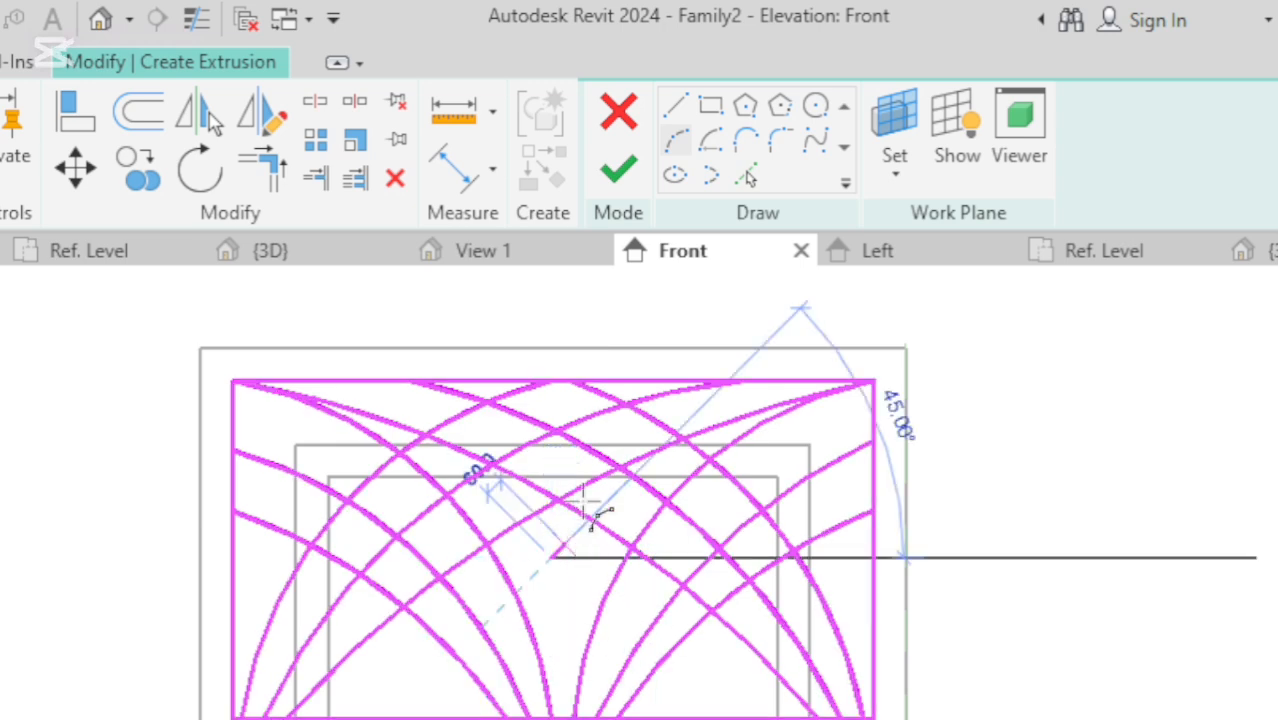
pyautogui.click(728, 381)
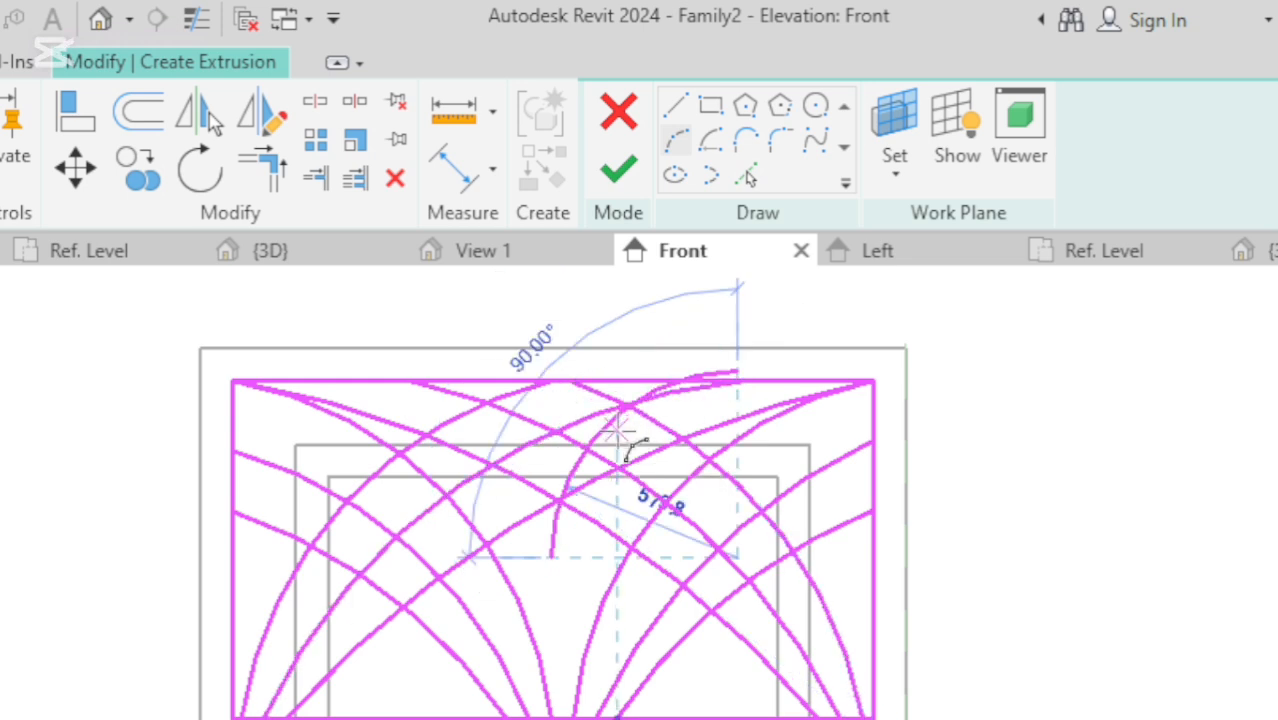
pyautogui.press('Escape')
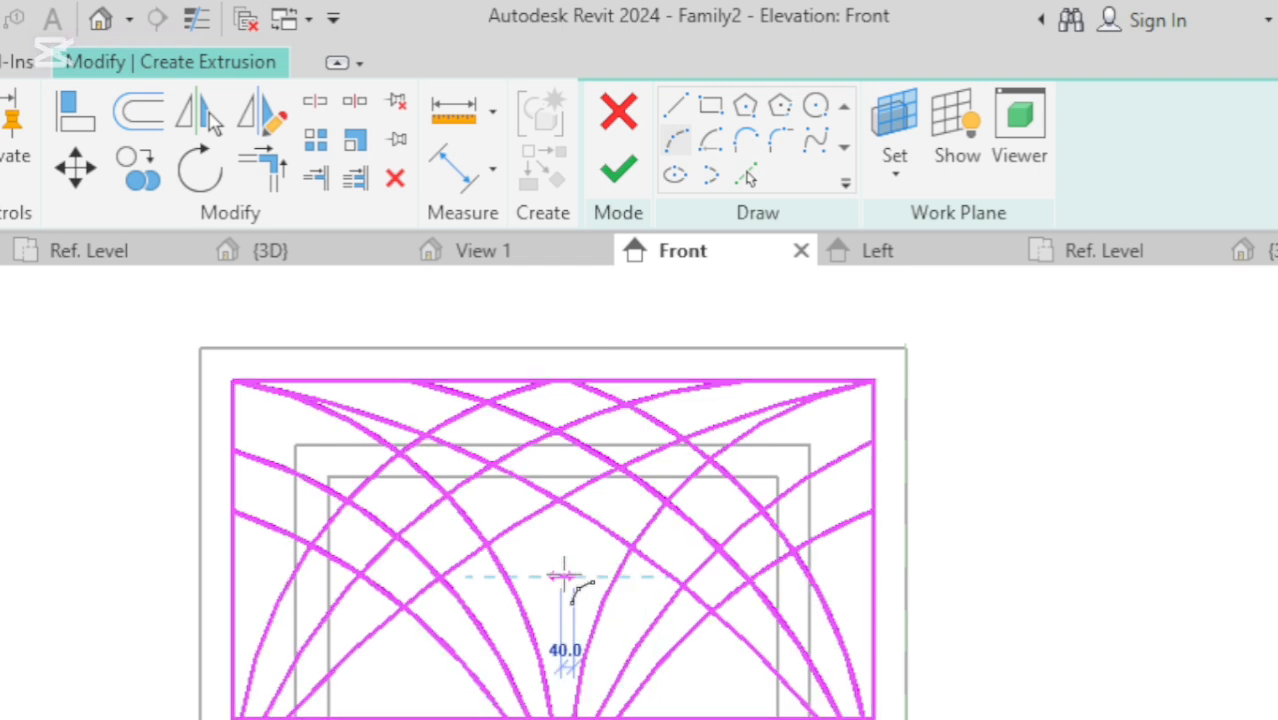
pyautogui.click(573, 577)
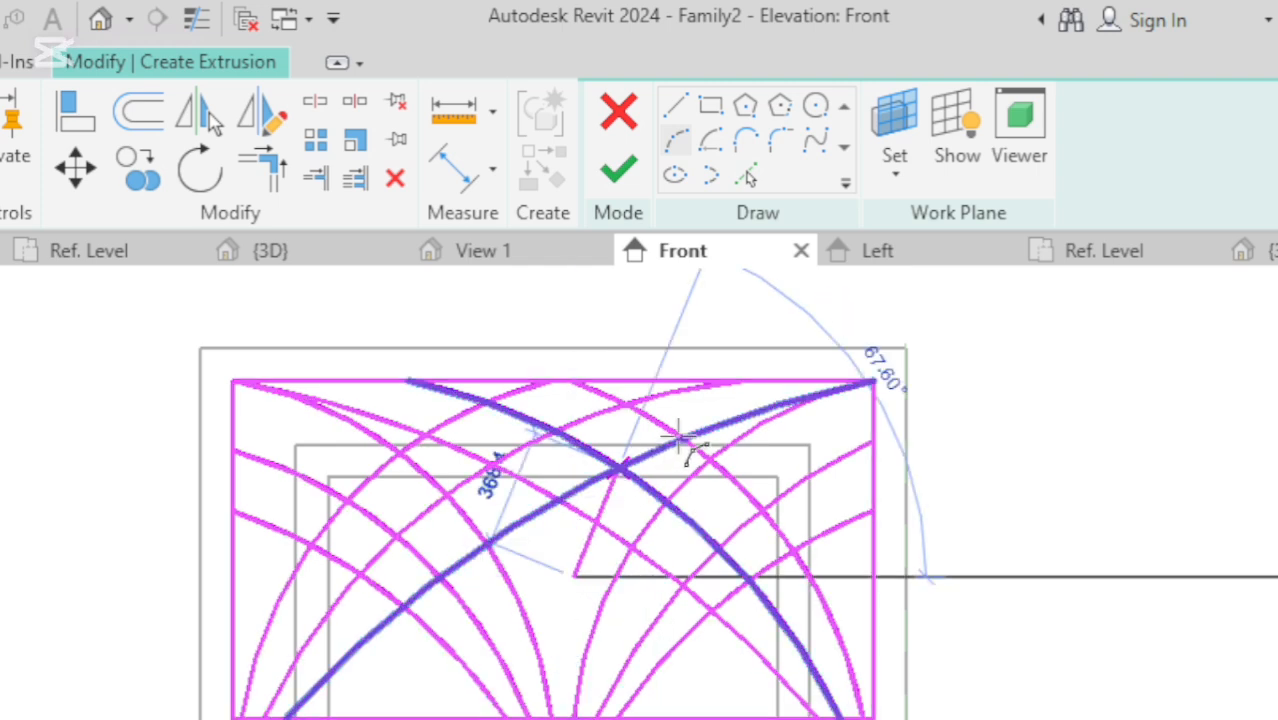
pyautogui.click(745, 395)
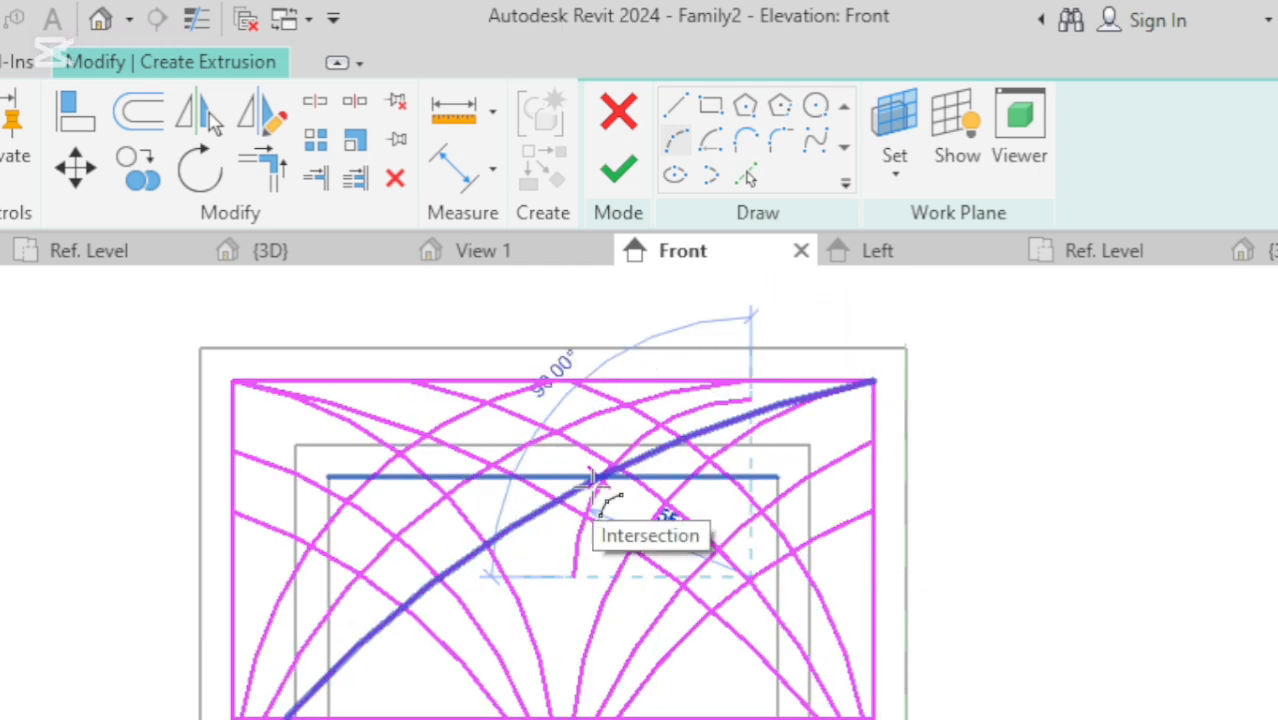
pyautogui.press('Escape')
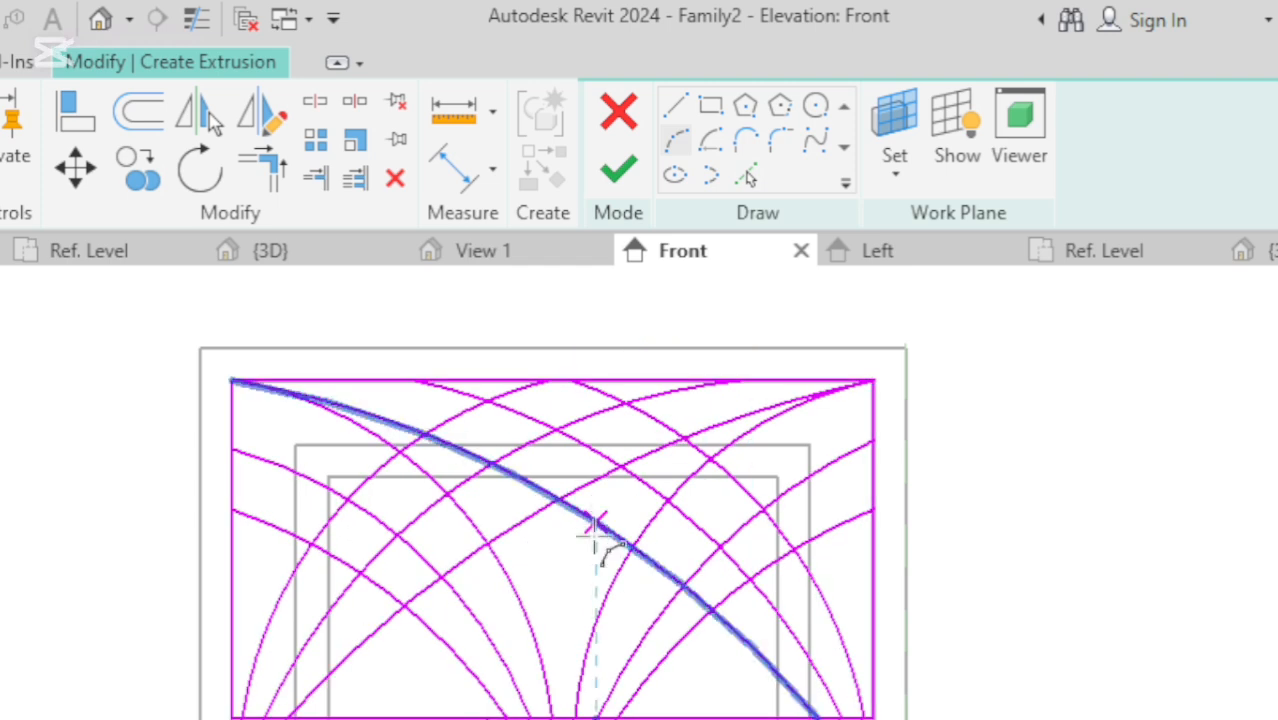
# Draw a three-point arc of about 666 mm radius from above the central bar to the top edge, where the second left bar's arc ends.
pyautogui.click(556, 608)
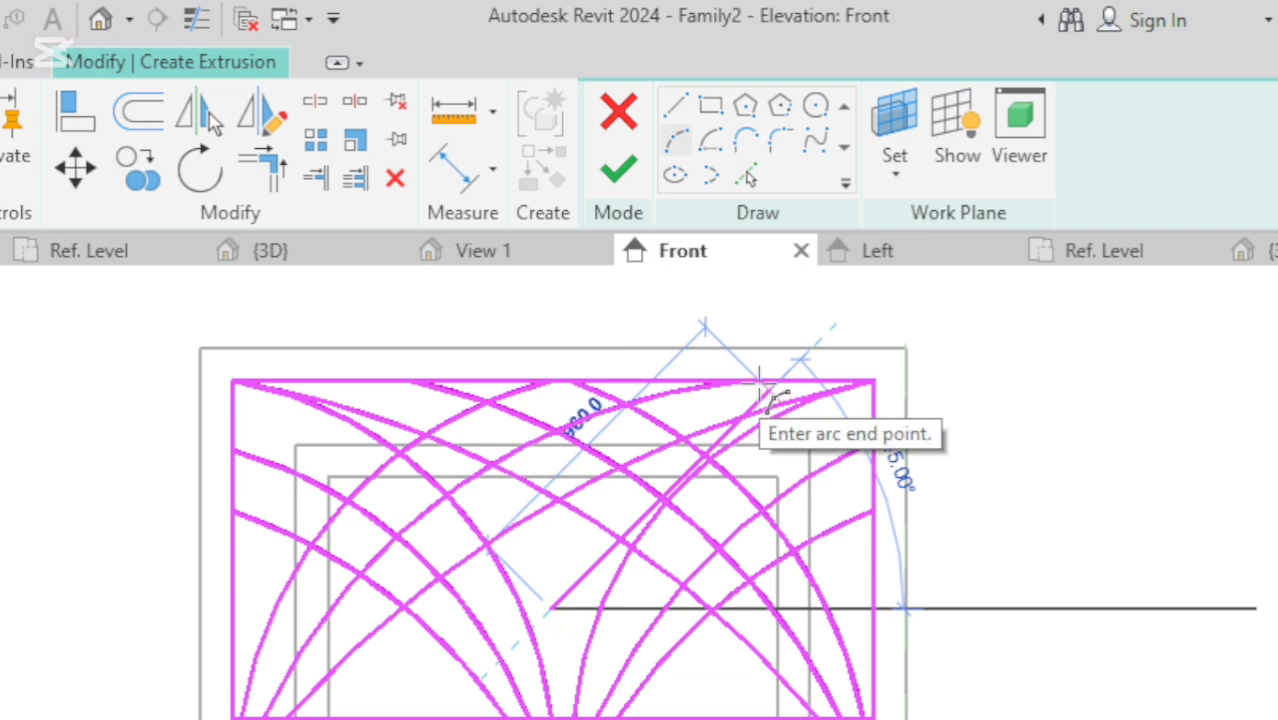
pyautogui.click(745, 380)
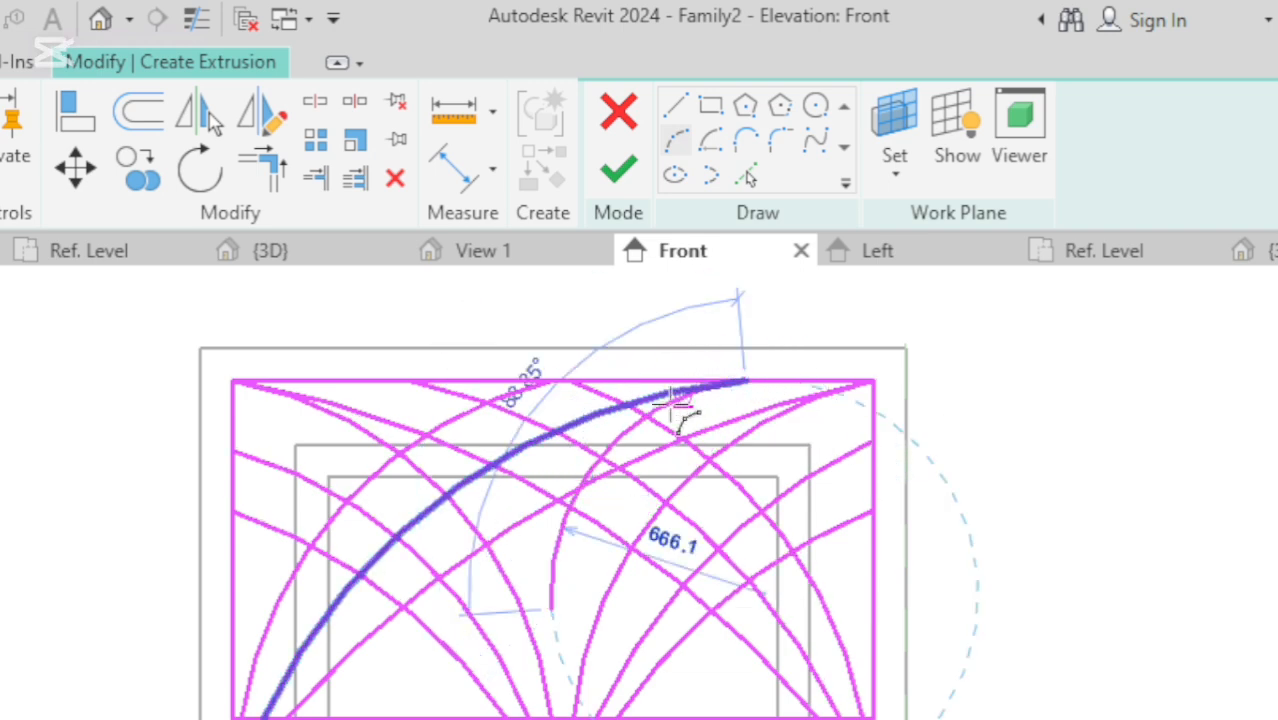
pyautogui.click(620, 440)
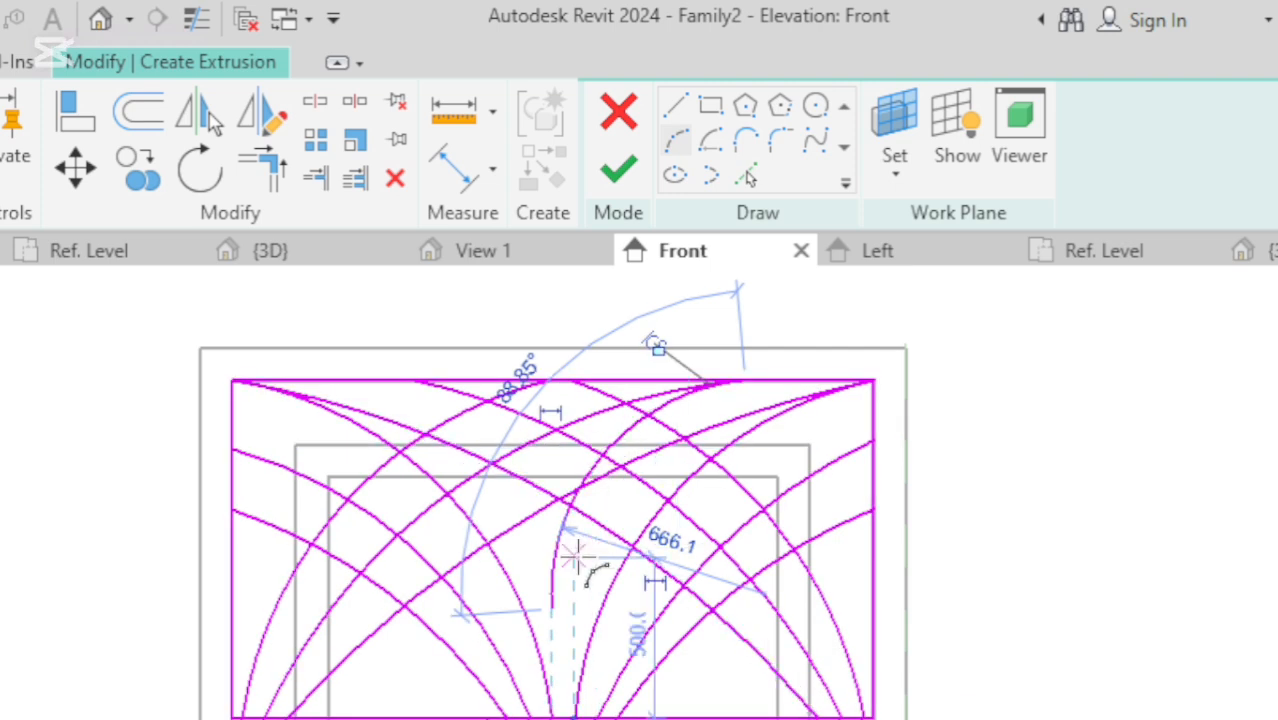
# Draw a three-point arc of about 567 mm radius from the central arc to the top edge, curving toward the left half.
pyautogui.click(552, 563)
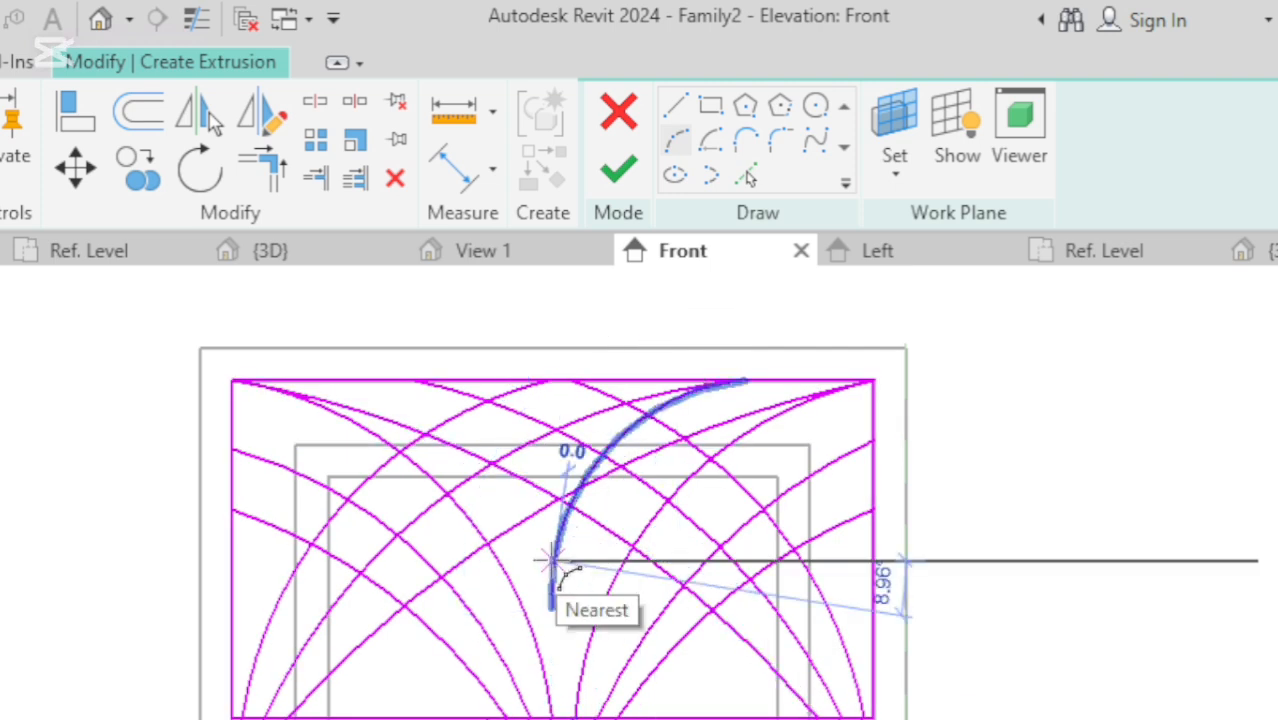
pyautogui.click(425, 386)
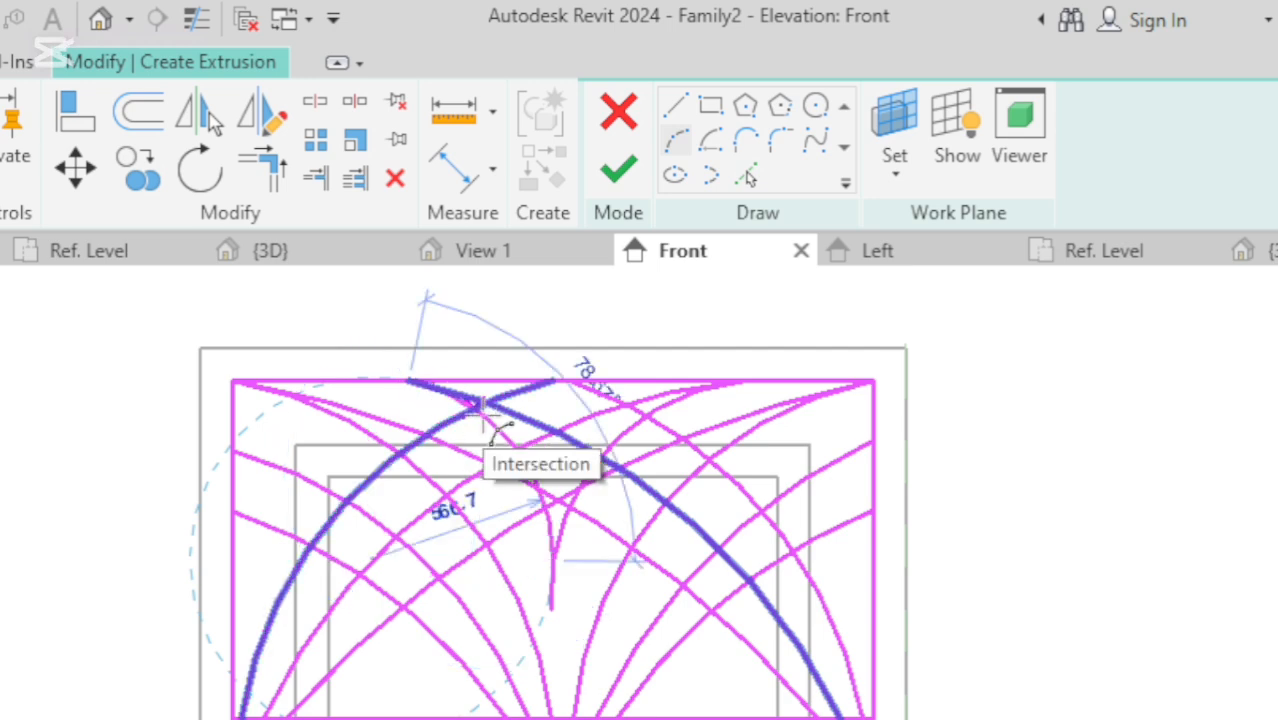
pyautogui.click(481, 406)
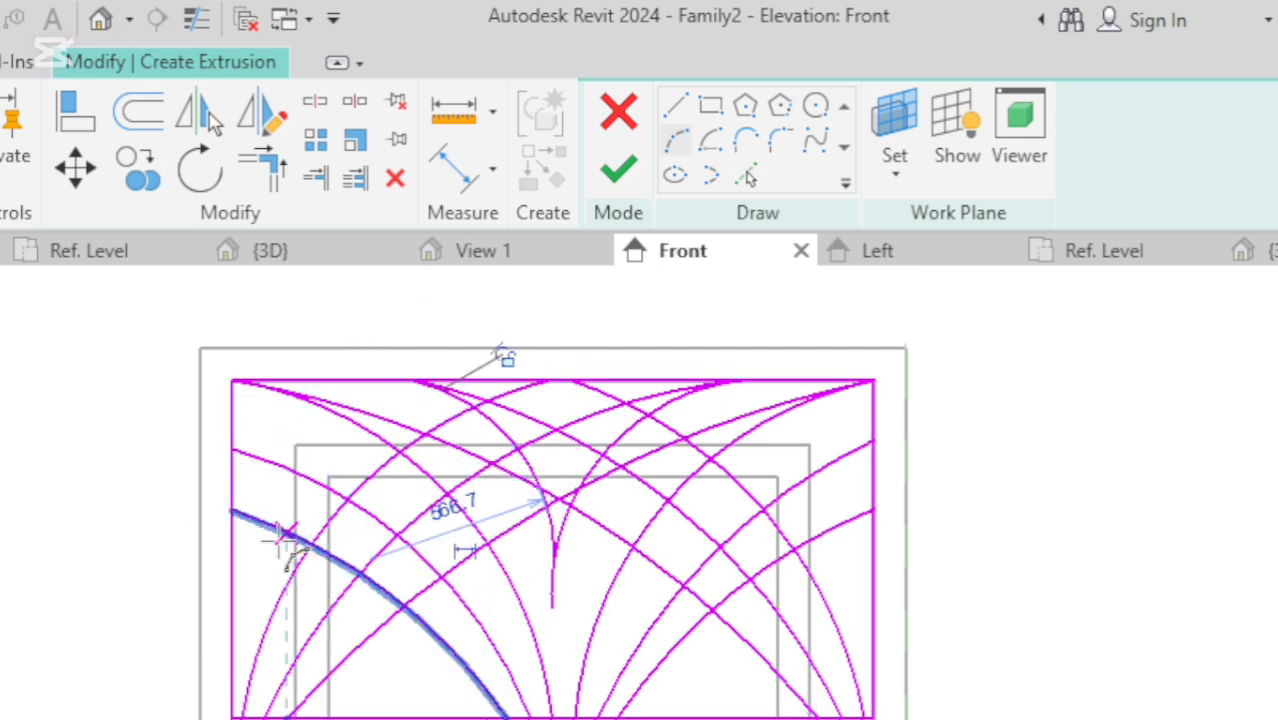
# Draw a three-point arc of about 940 mm radius across the upper-left corner, from the rectangle's left edge to the top edge.
pyautogui.click(233, 570)
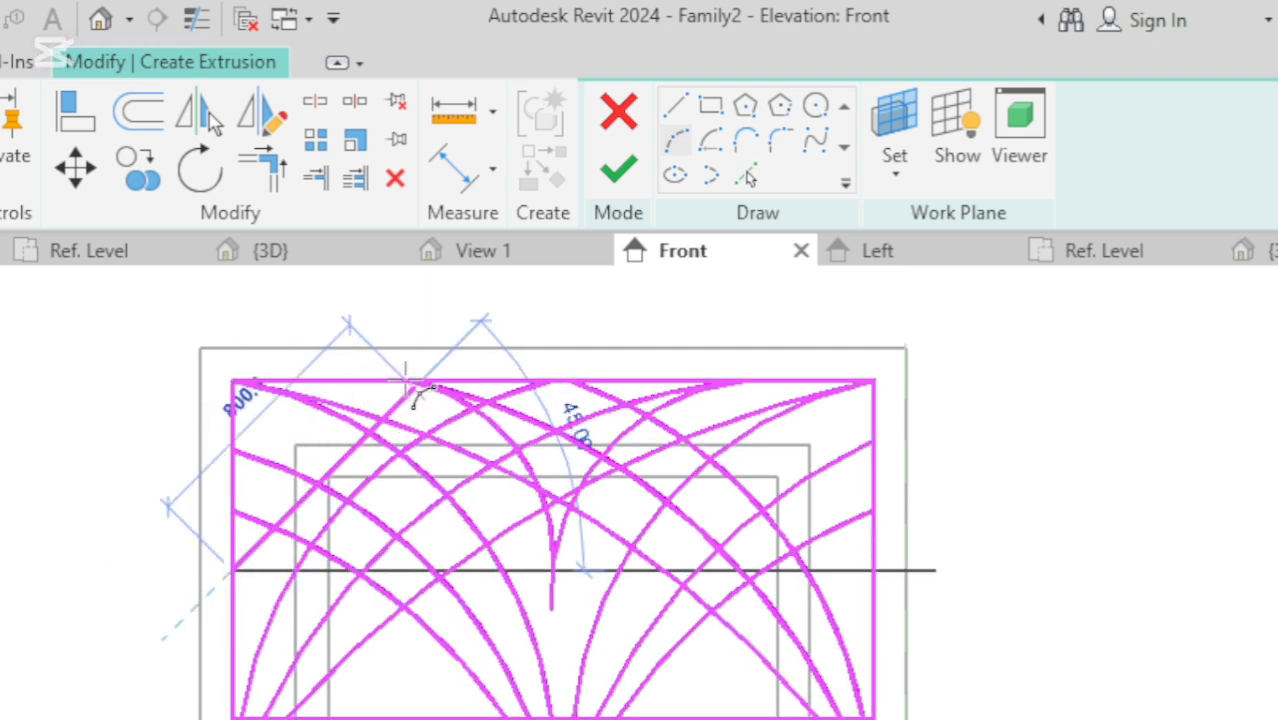
pyautogui.click(406, 382)
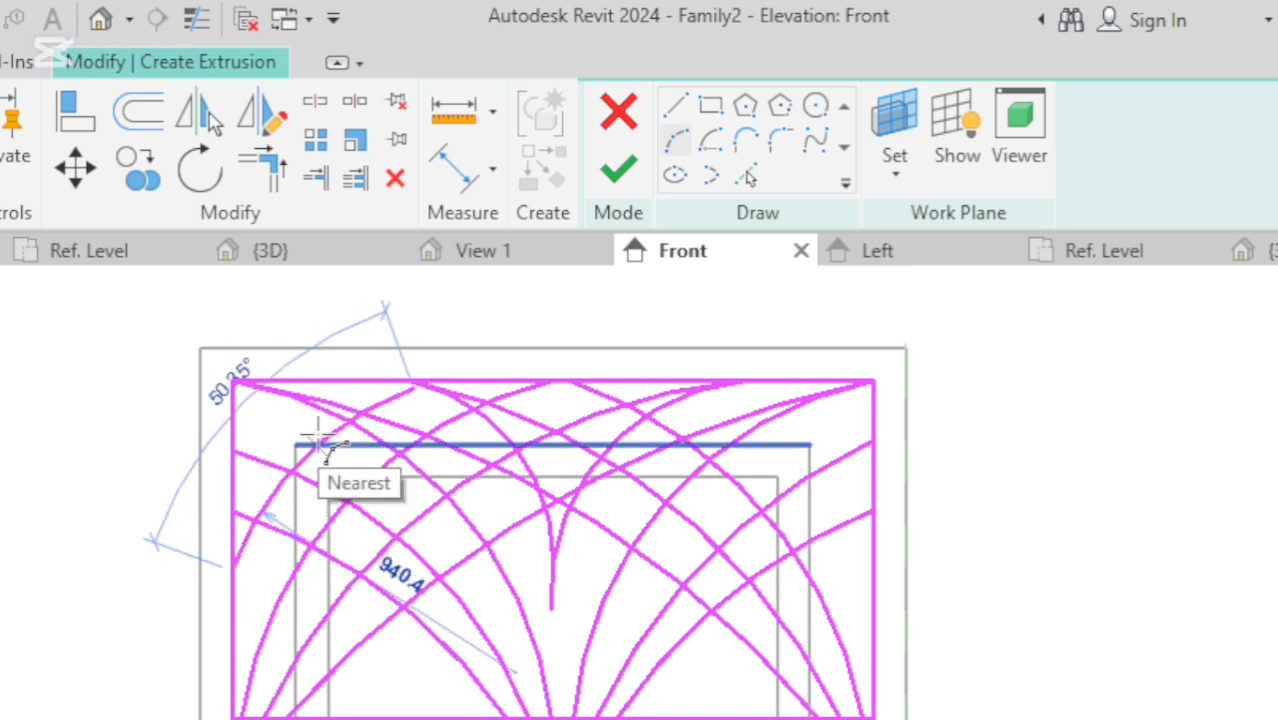
pyautogui.click(317, 440)
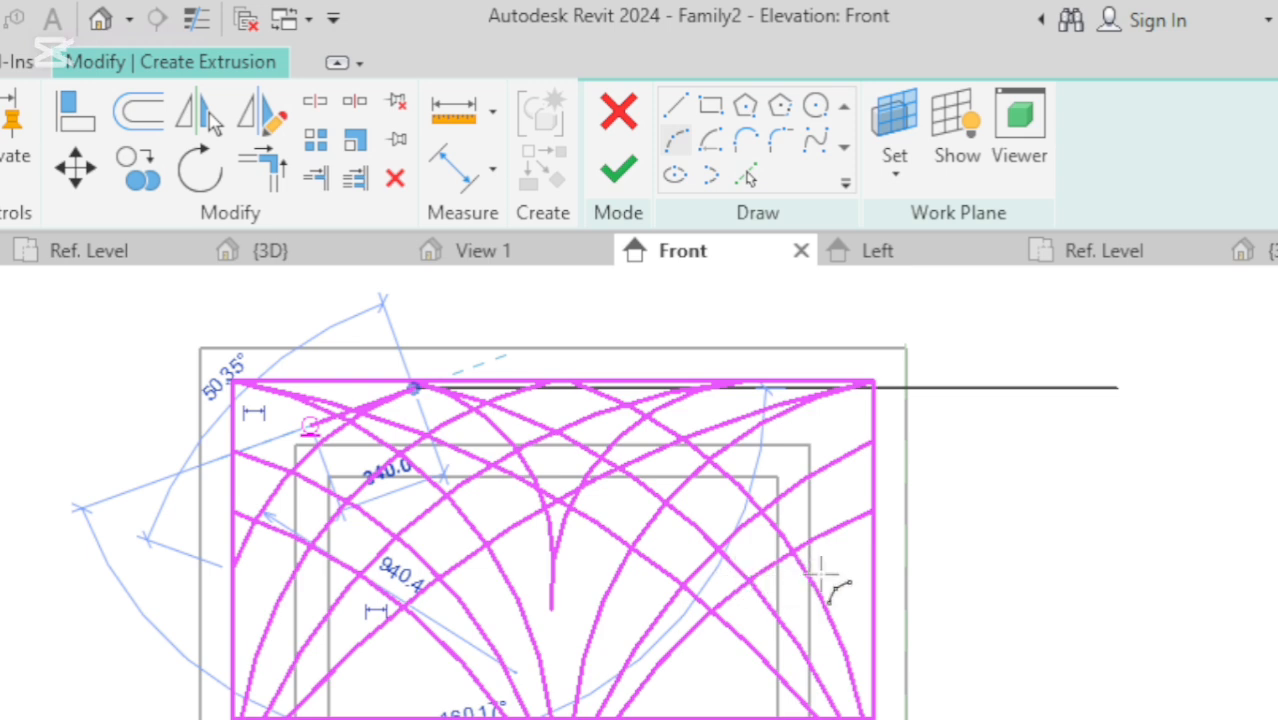
pyautogui.click(862, 570)
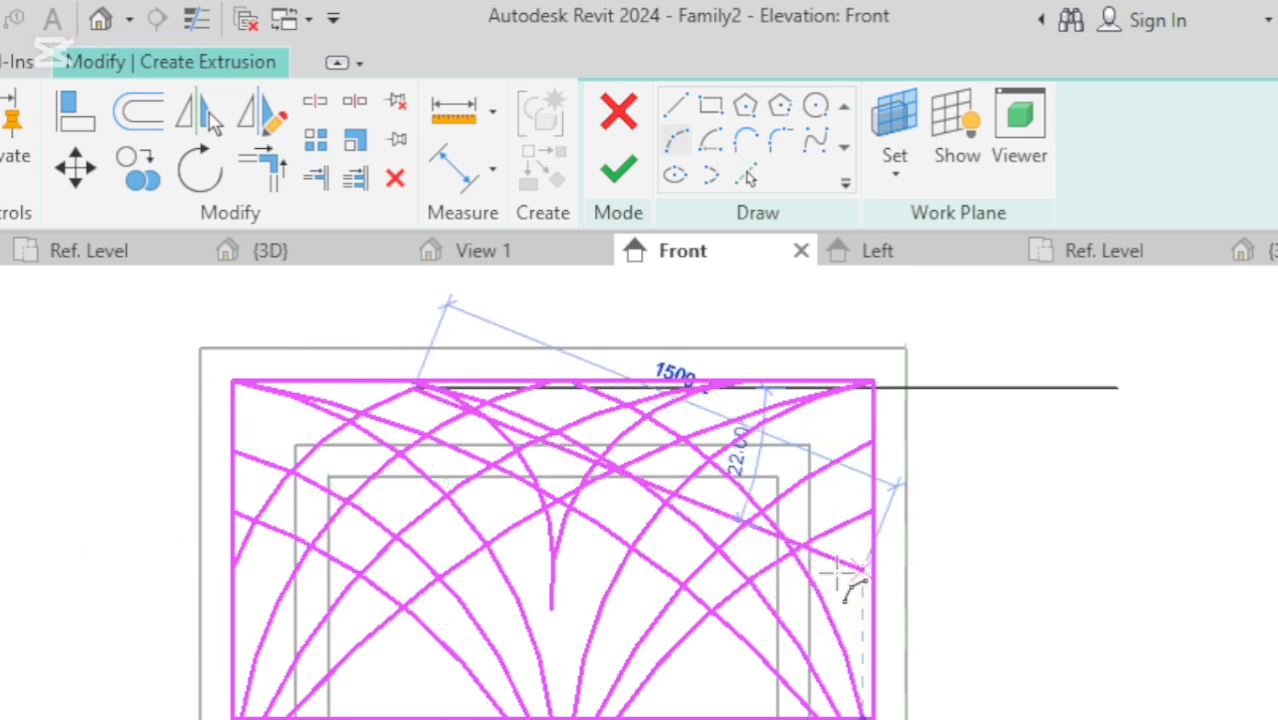
pyautogui.press('Escape')
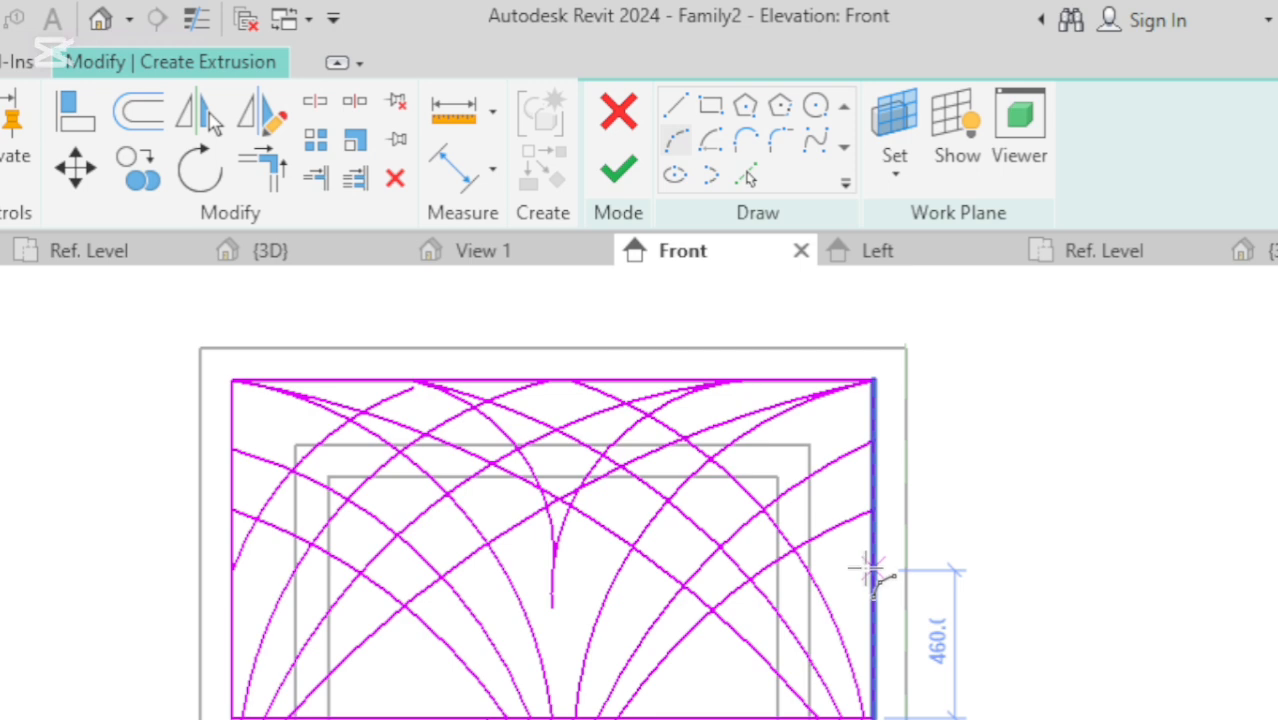
# Draw a three-point arc of about 1159 mm radius from the rectangle's right edge to the top edge, where the central arc ends.
pyautogui.click(870, 569)
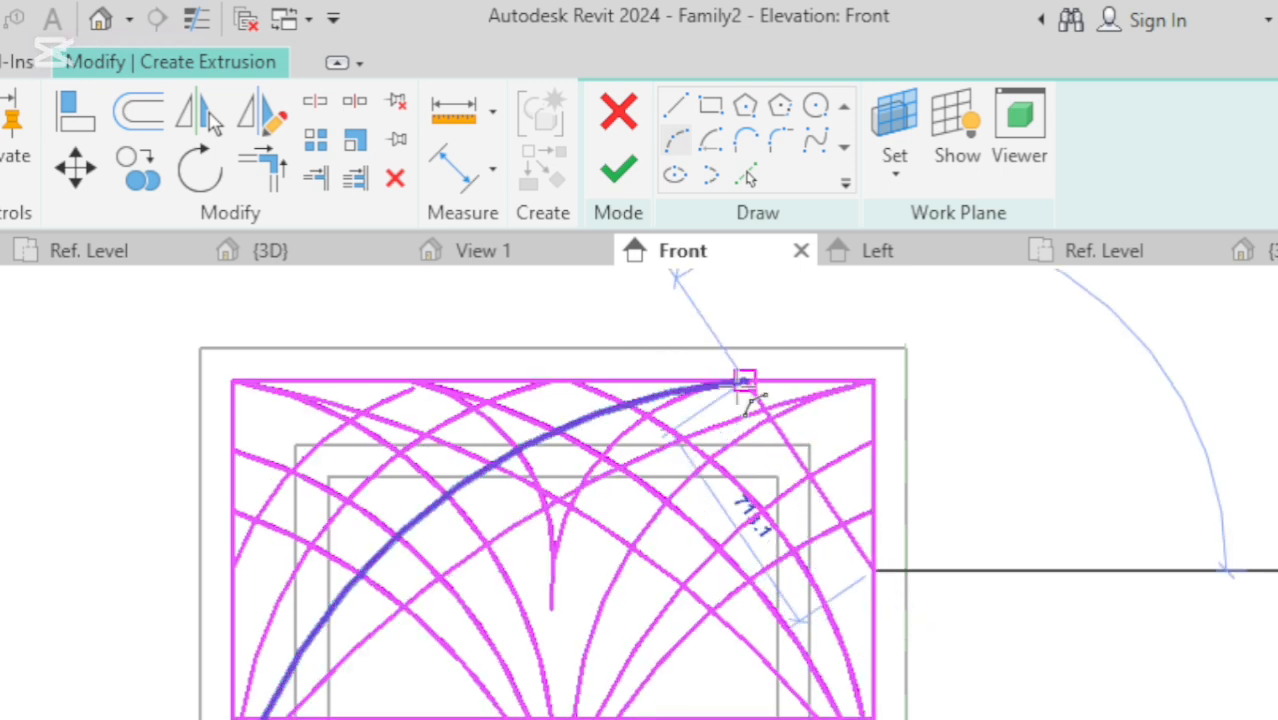
pyautogui.click(735, 383)
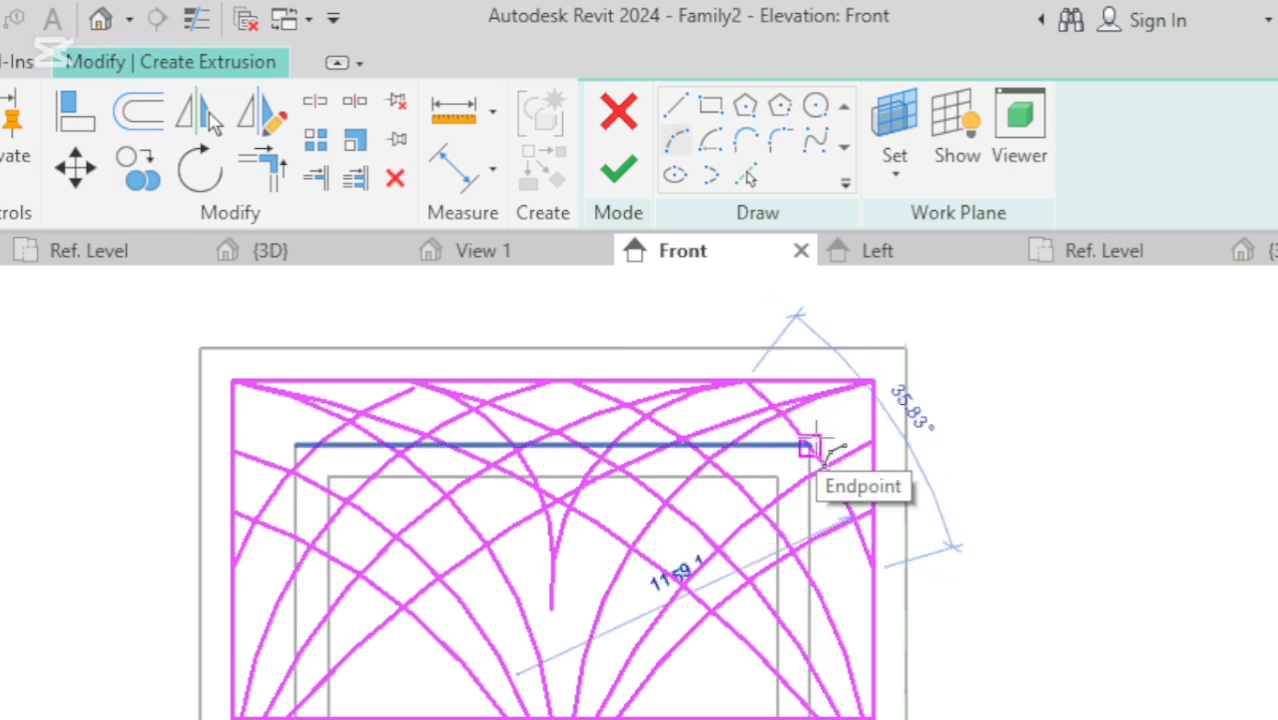
pyautogui.click(812, 446)
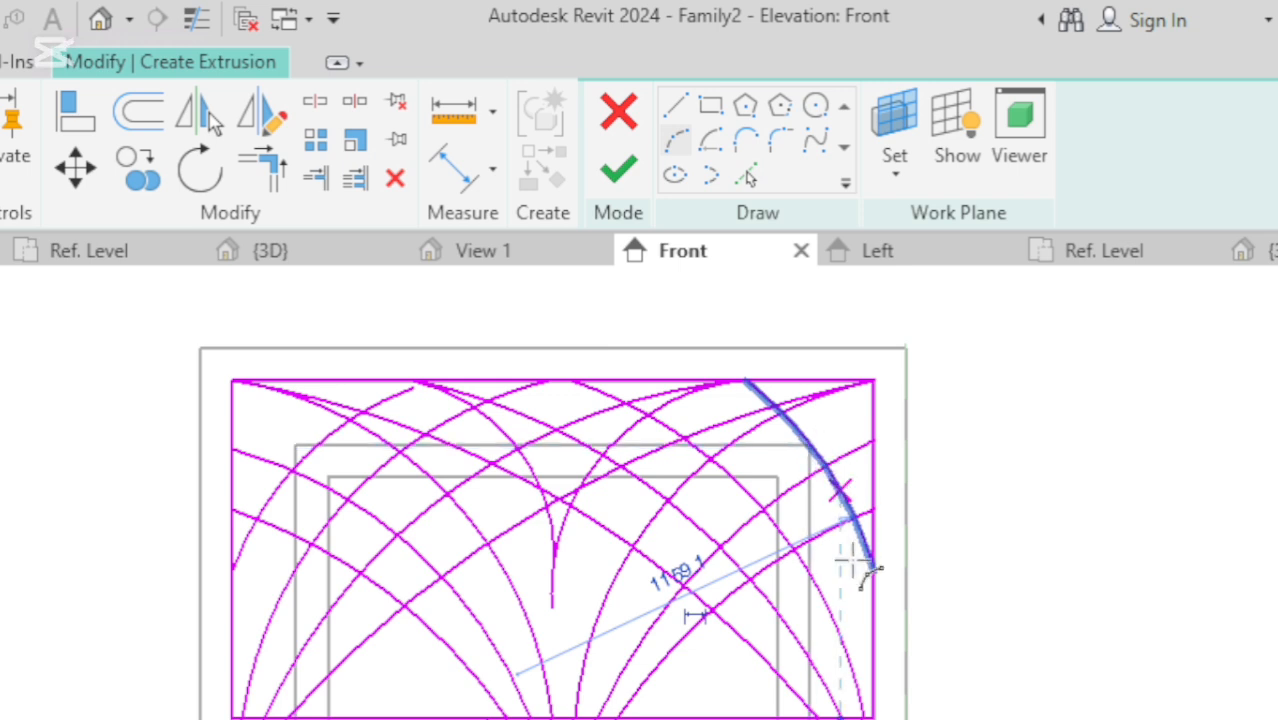
pyautogui.press('Escape')
pyautogui.press('Escape')
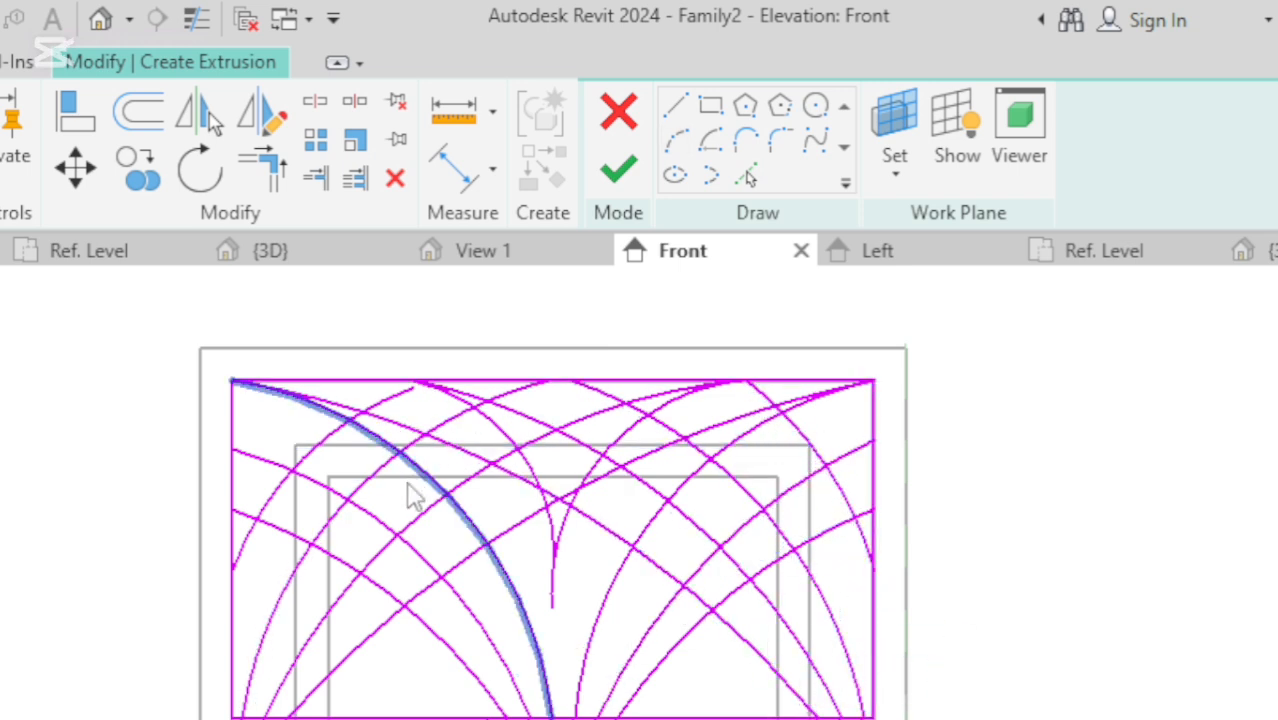
# Delete the arc across the rectangle's upper-left corner.
pyautogui.click(398, 410)
pyautogui.press('Delete')
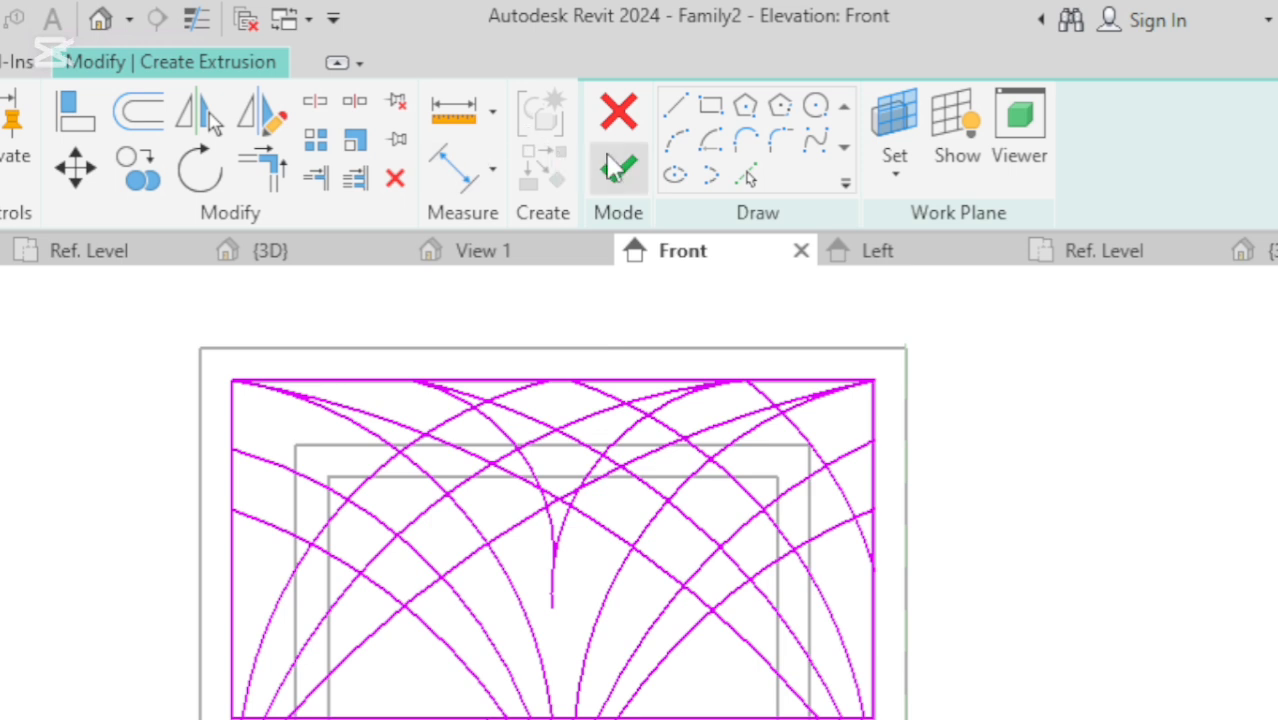
# Draw a three-point arc of about 1211 mm radius from the rectangle's left edge to the top edge, across the upper-left corner.
pyautogui.click(676, 140)
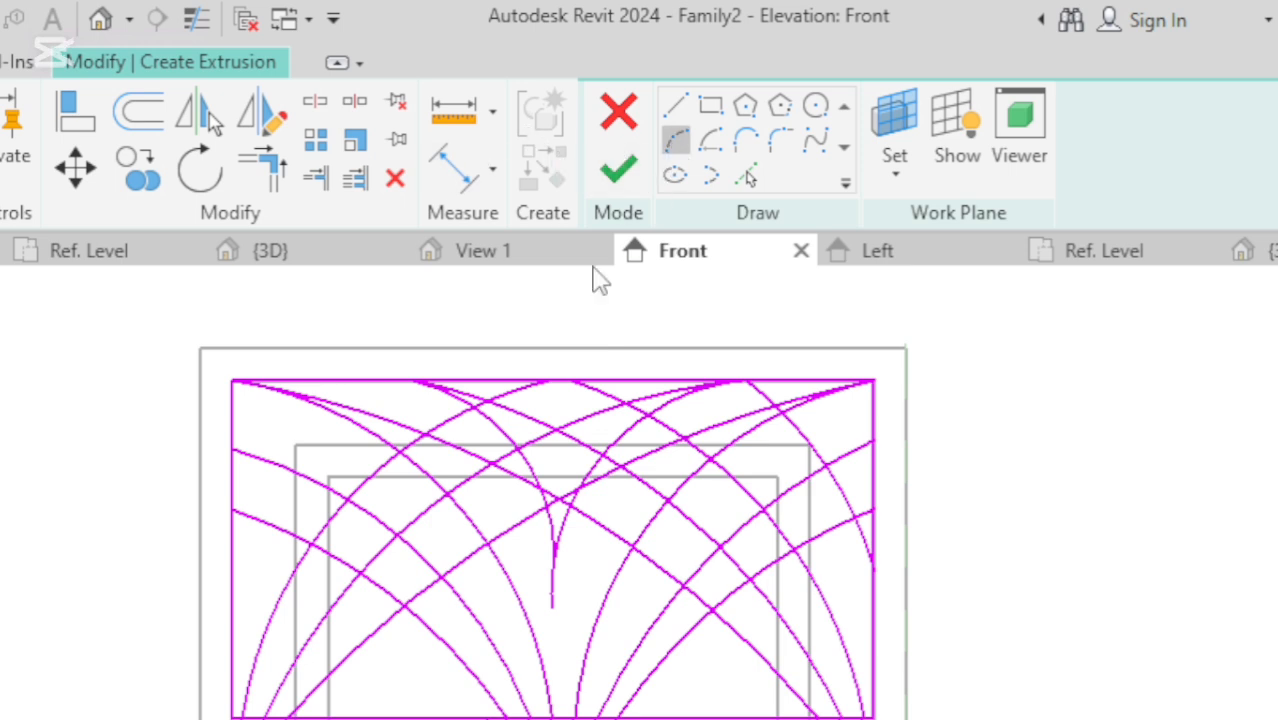
pyautogui.click(232, 551)
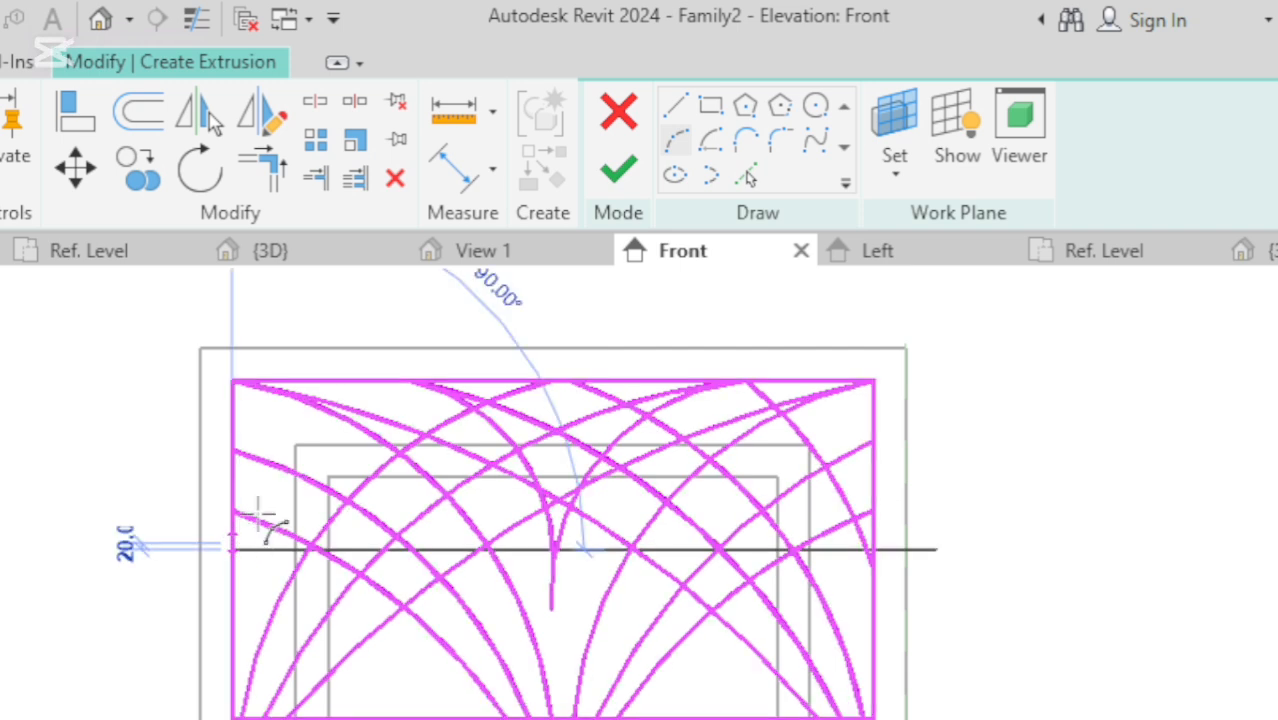
pyautogui.click(401, 383)
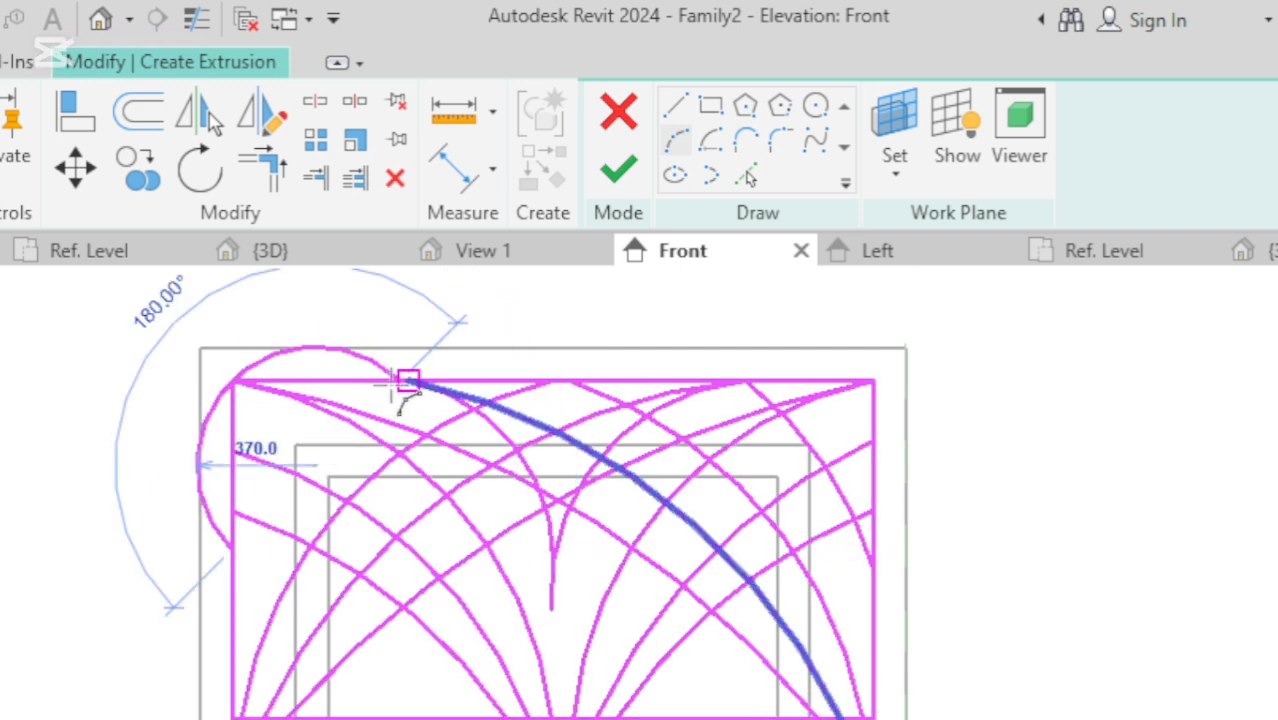
pyautogui.click(330, 442)
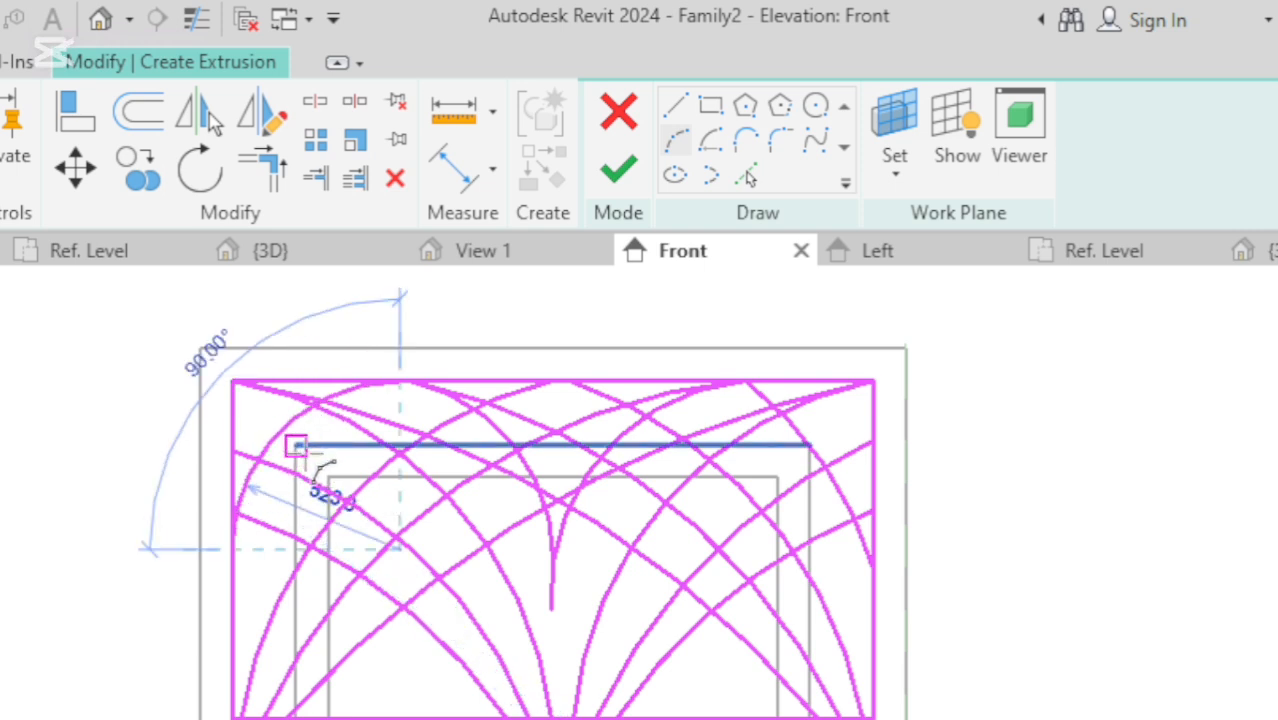
pyautogui.click(297, 447)
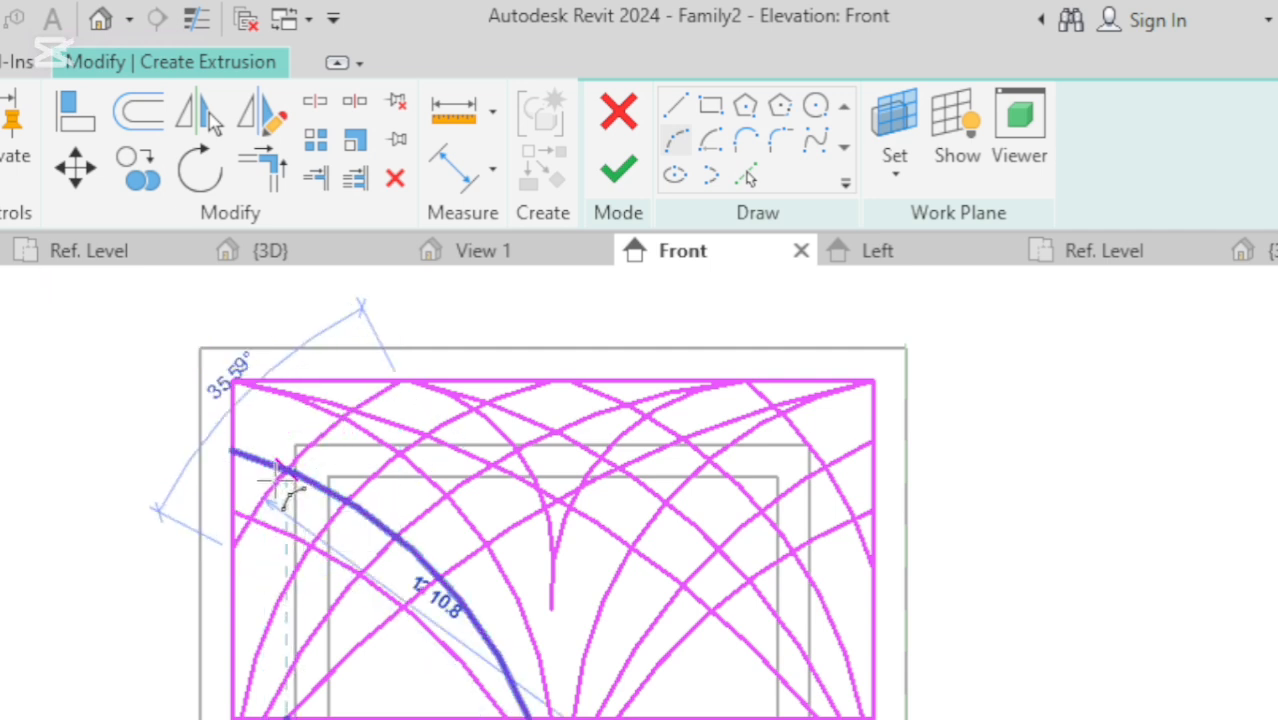
pyautogui.click(272, 482)
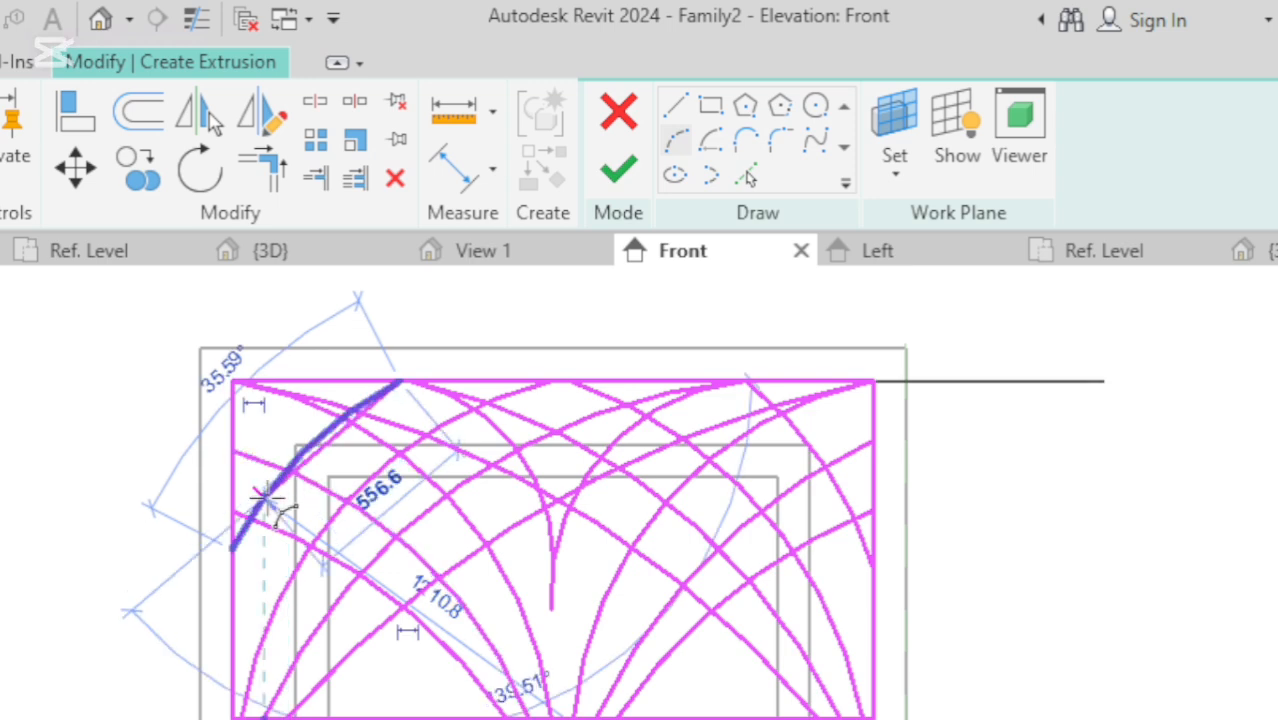
# Reshape the upper-left corner arc through its midpoint into a shallow curve, keeping its endpoints on the left and top edges.
pyautogui.click(318, 478)
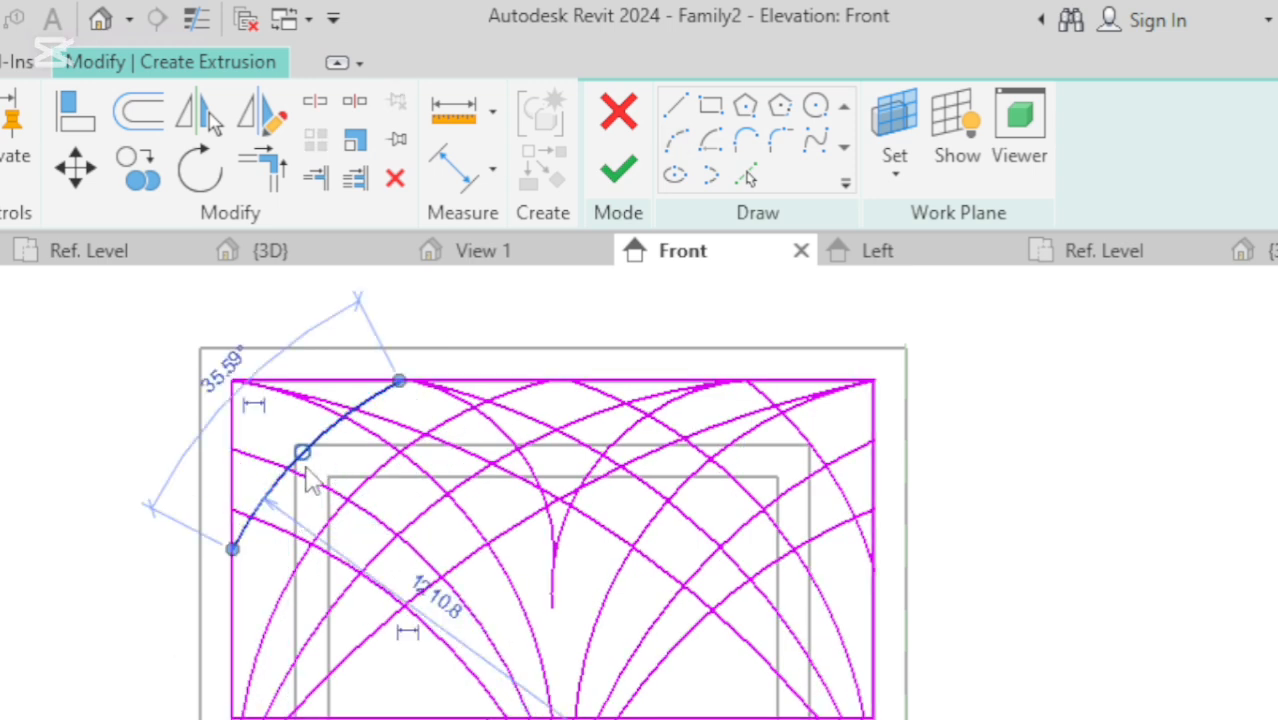
pyautogui.scroll(2, 310, 480)
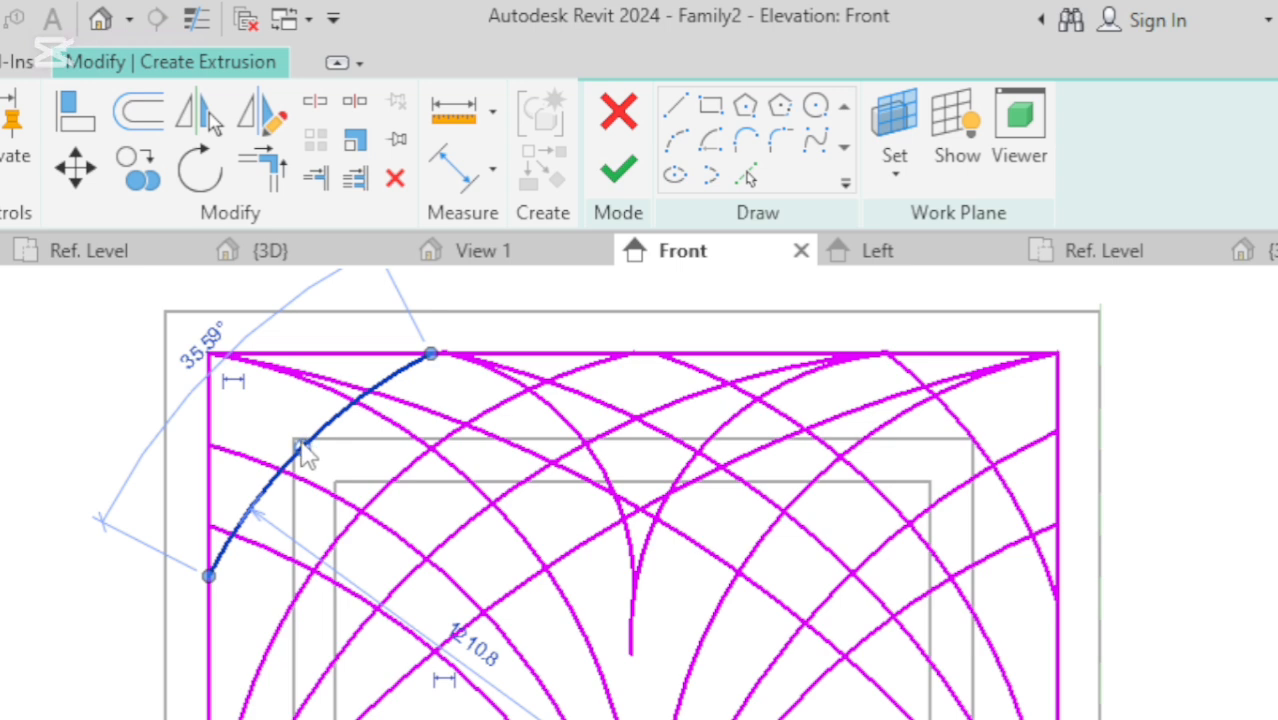
pyautogui.click(292, 437)
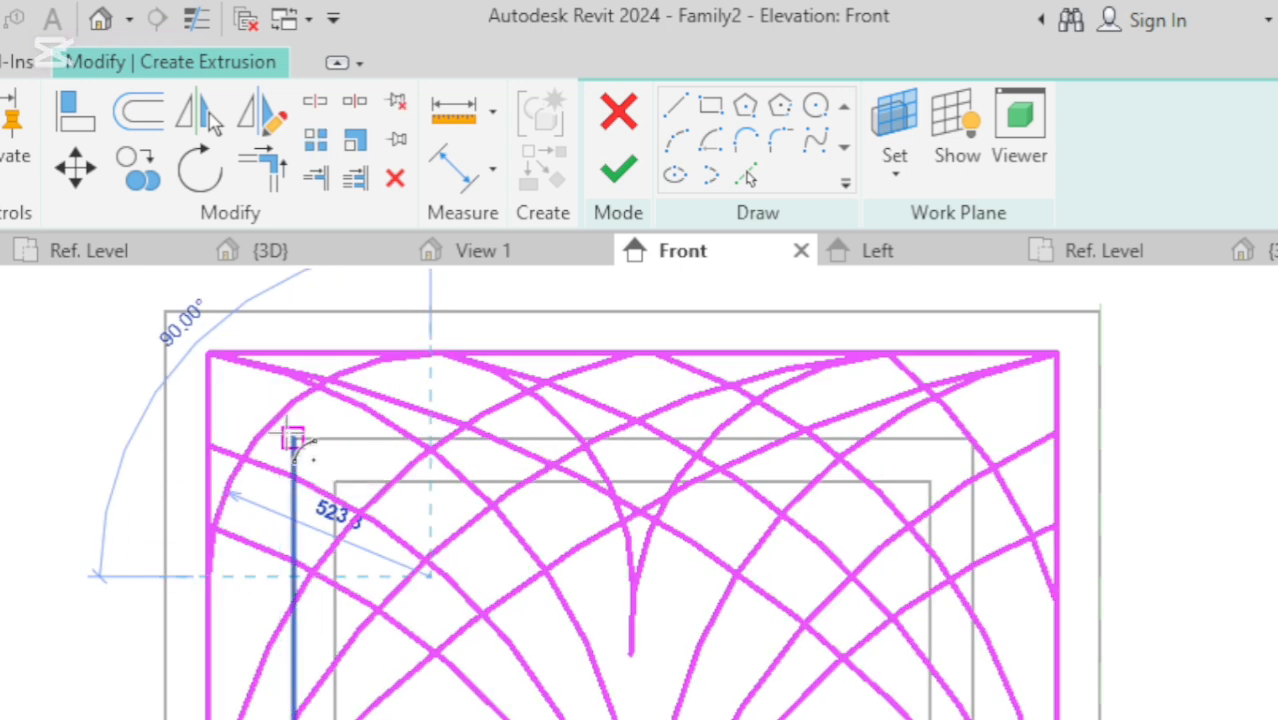
pyautogui.click(293, 440)
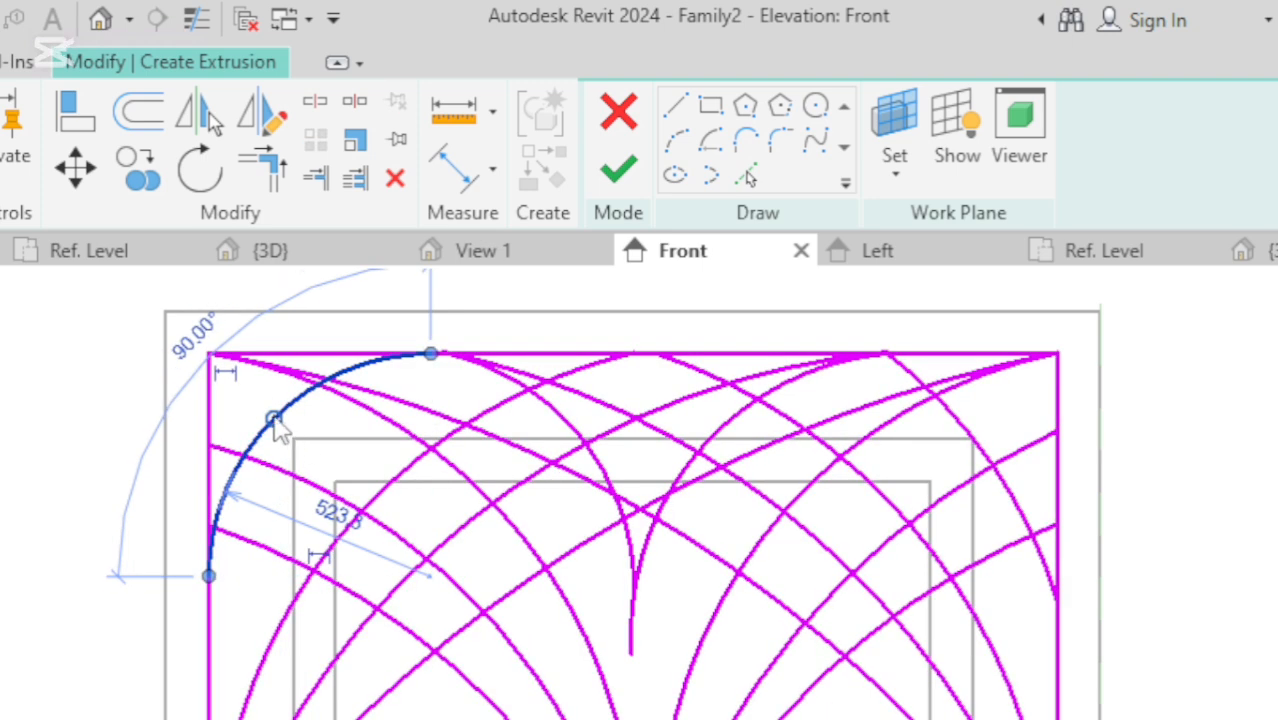
pyautogui.moveTo(273, 418); pyautogui.dragTo(309, 455)
pyautogui.scroll(-5, 293, 477)
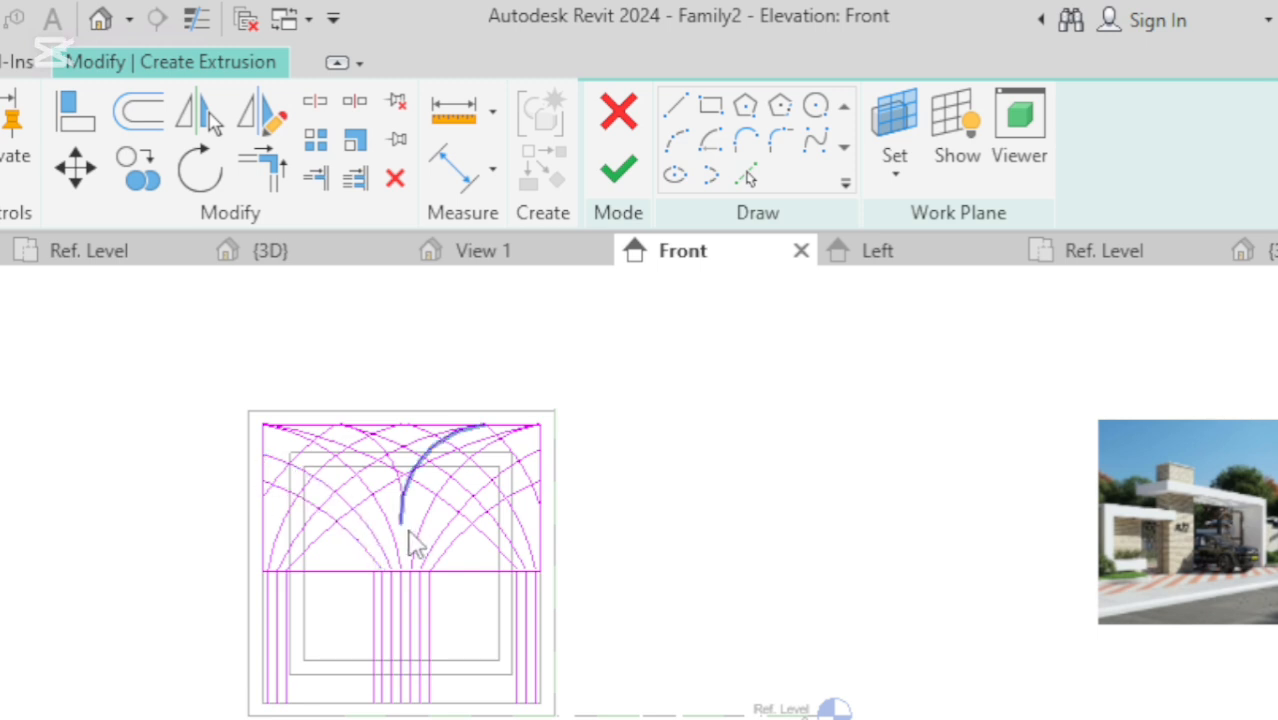
# Offset the leftmost line of the middle bars outward six times at 70 mm spacing, toward the left bars.
pyautogui.scroll(3, 323, 628)
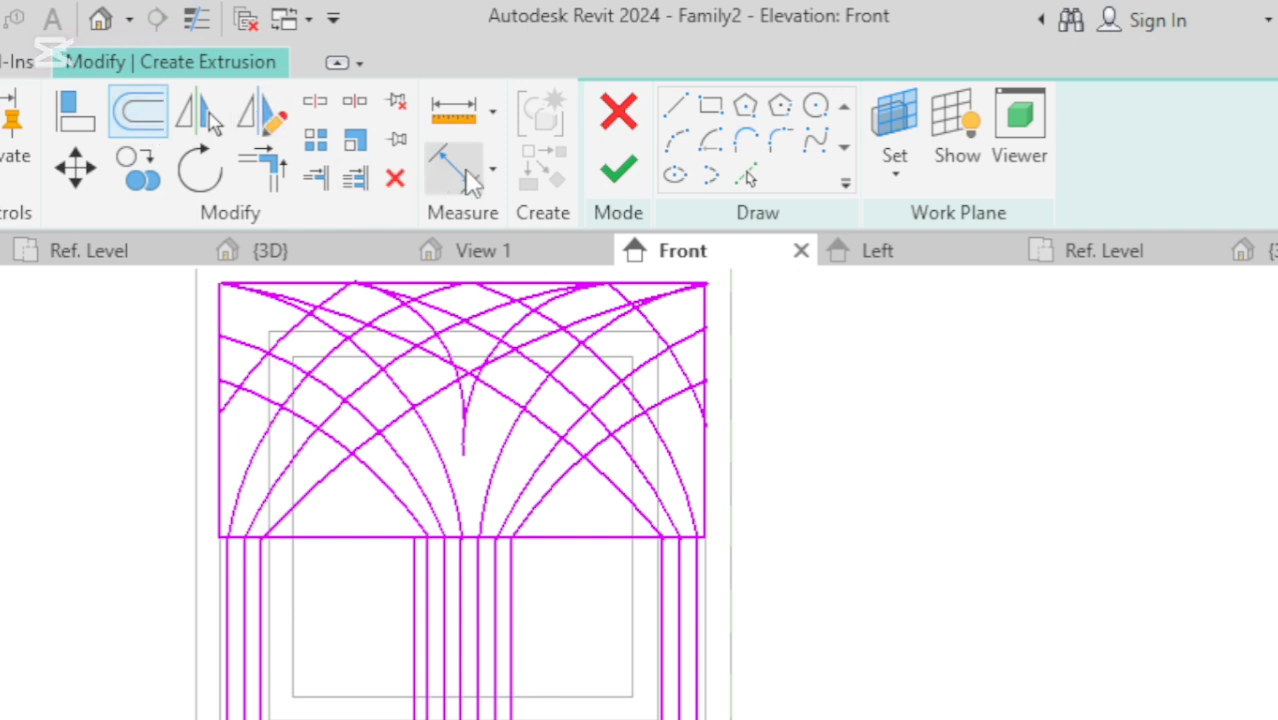
pyautogui.click(405, 685)
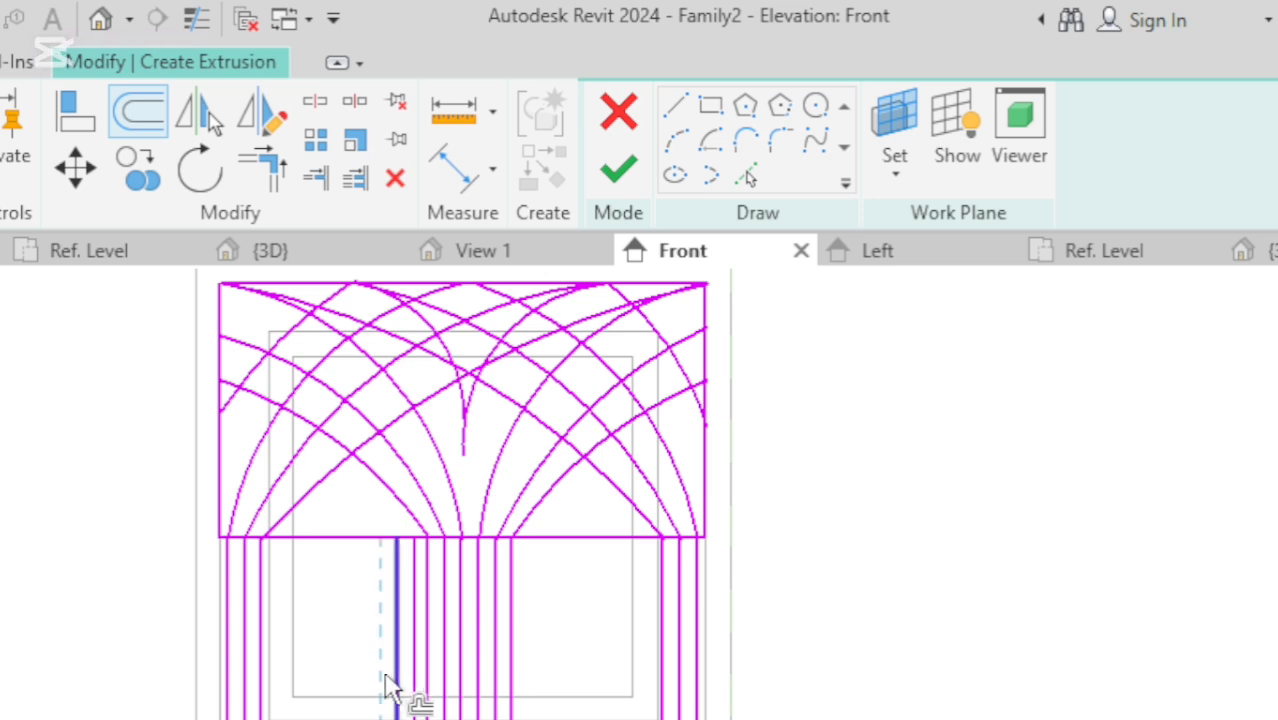
pyautogui.click(385, 687)
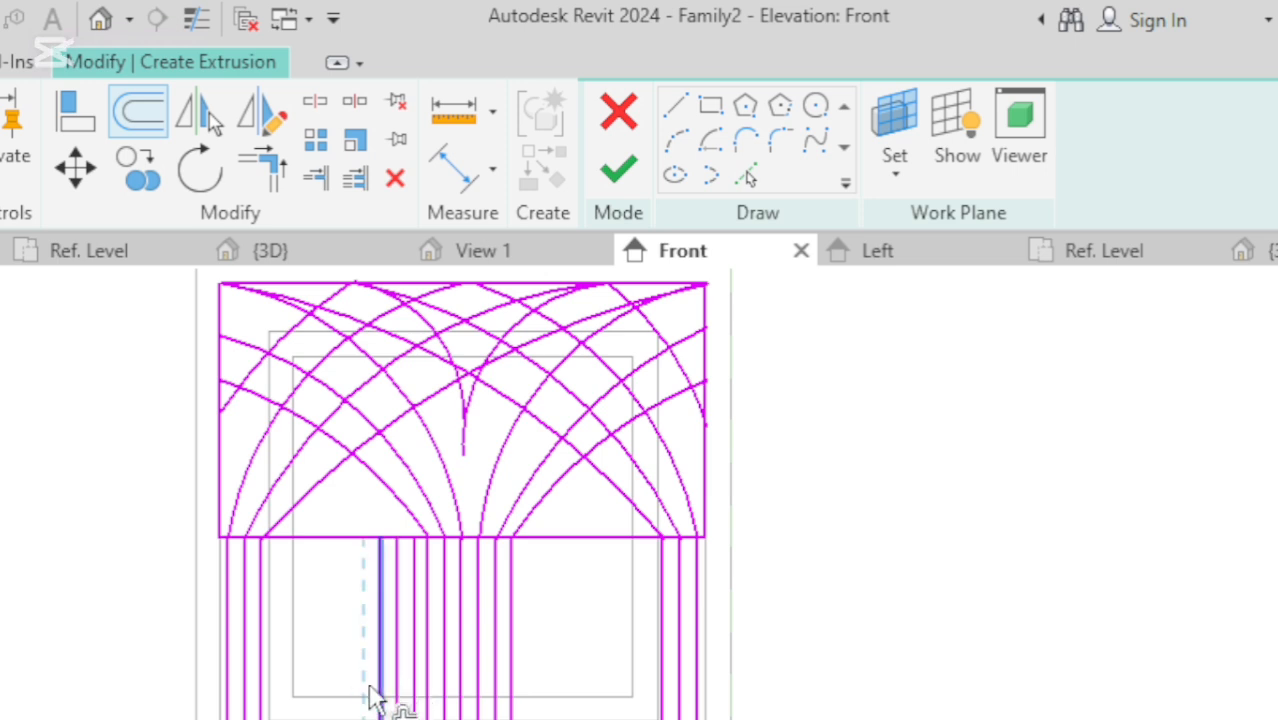
pyautogui.click(370, 696)
pyautogui.click(362, 695)
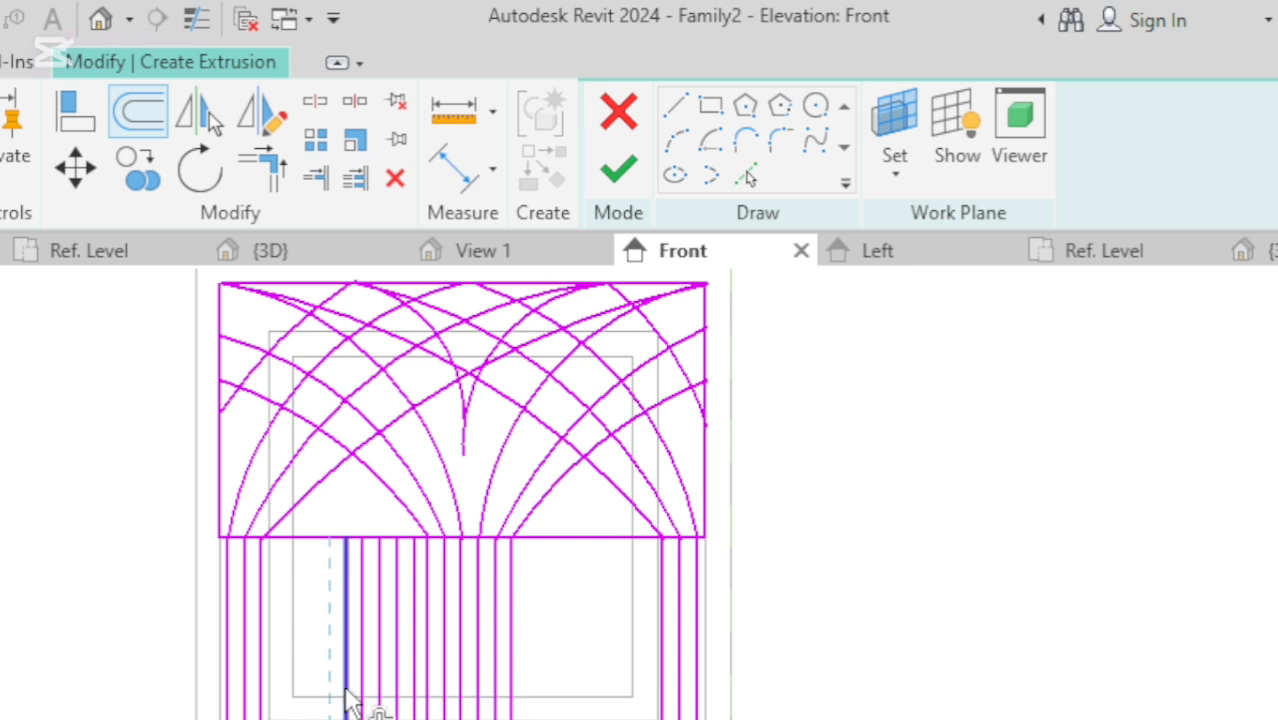
pyautogui.click(343, 697)
pyautogui.click(327, 700)
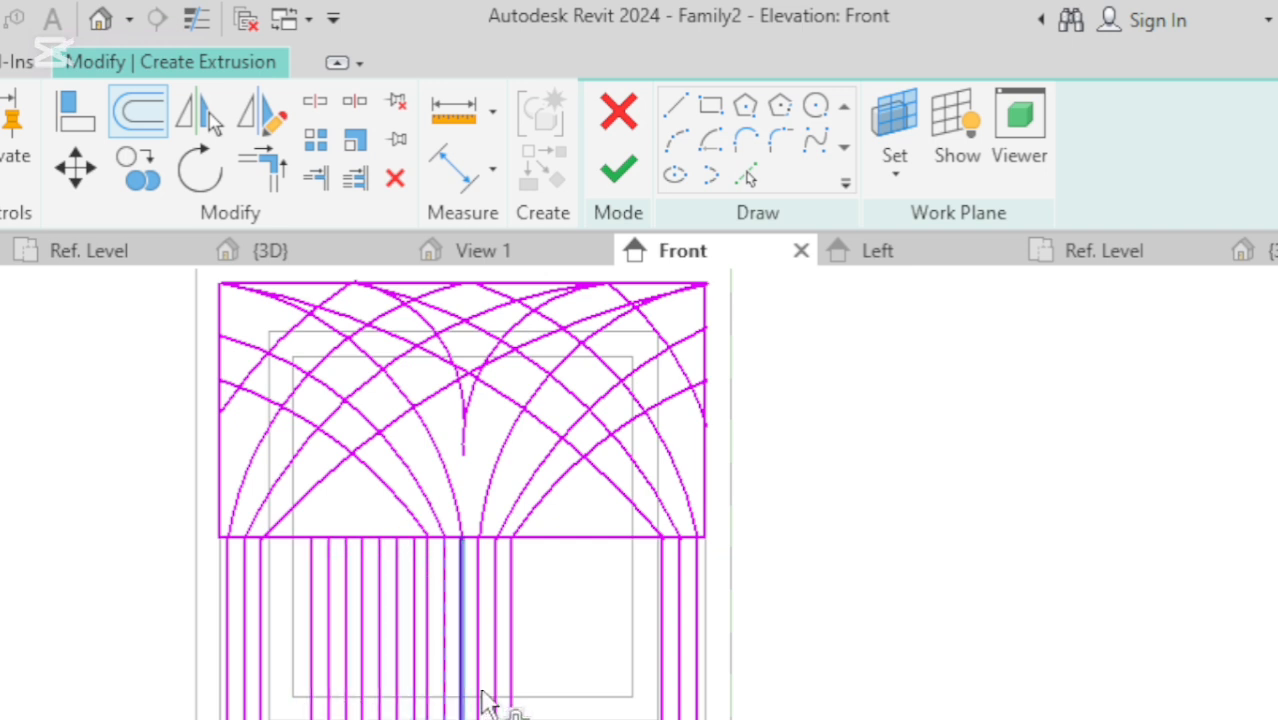
# Offset the rightmost line of the middle bars outward six times at 70 mm spacing, toward the right bars.
pyautogui.click(520, 700)
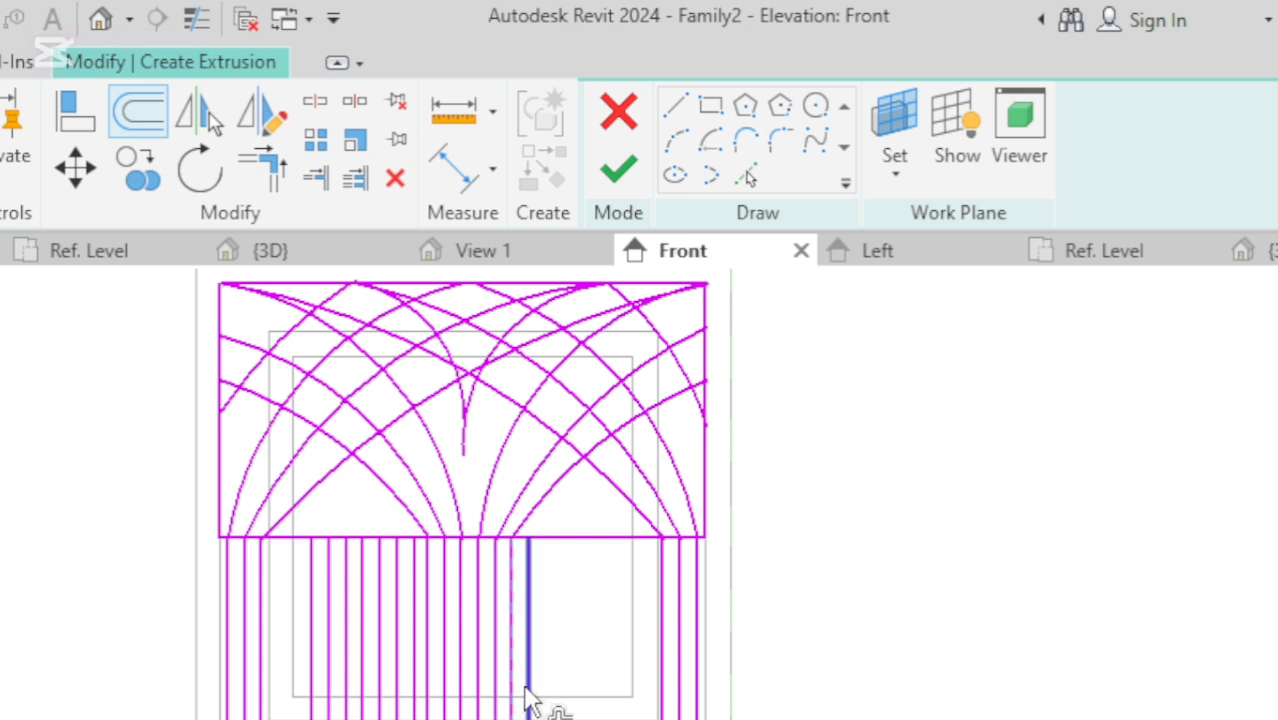
pyautogui.click(540, 695)
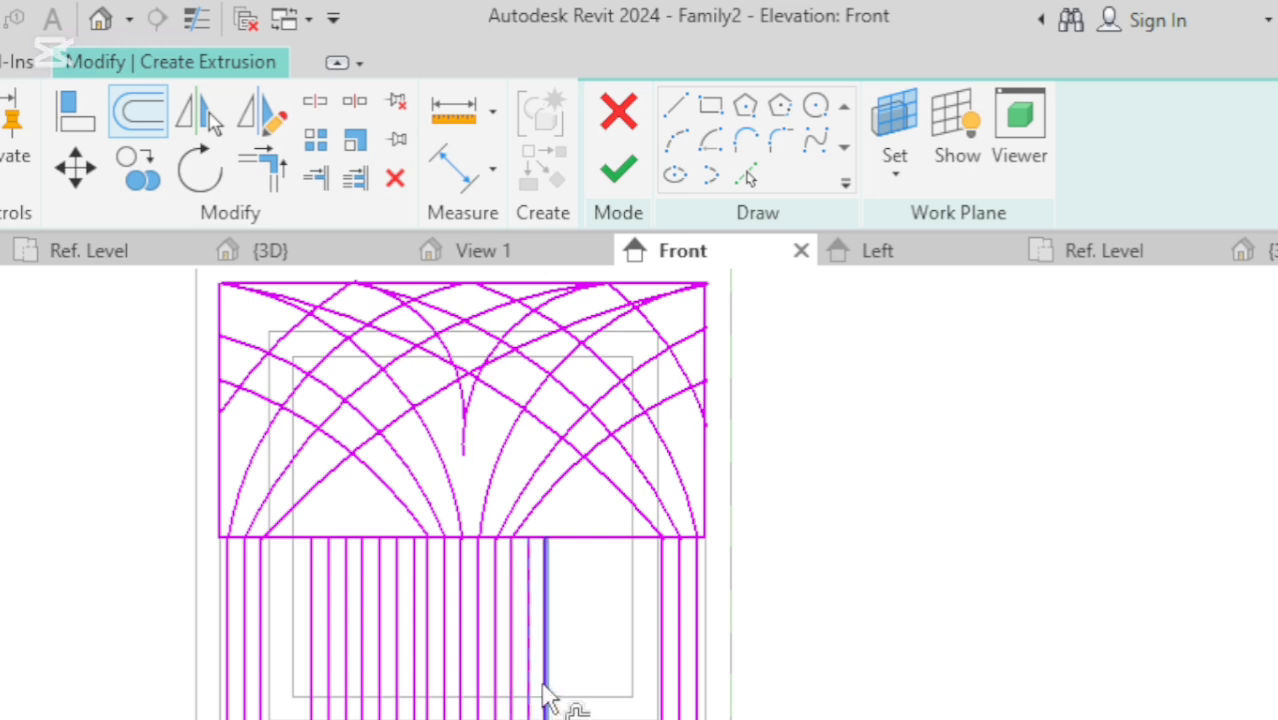
pyautogui.click(560, 694)
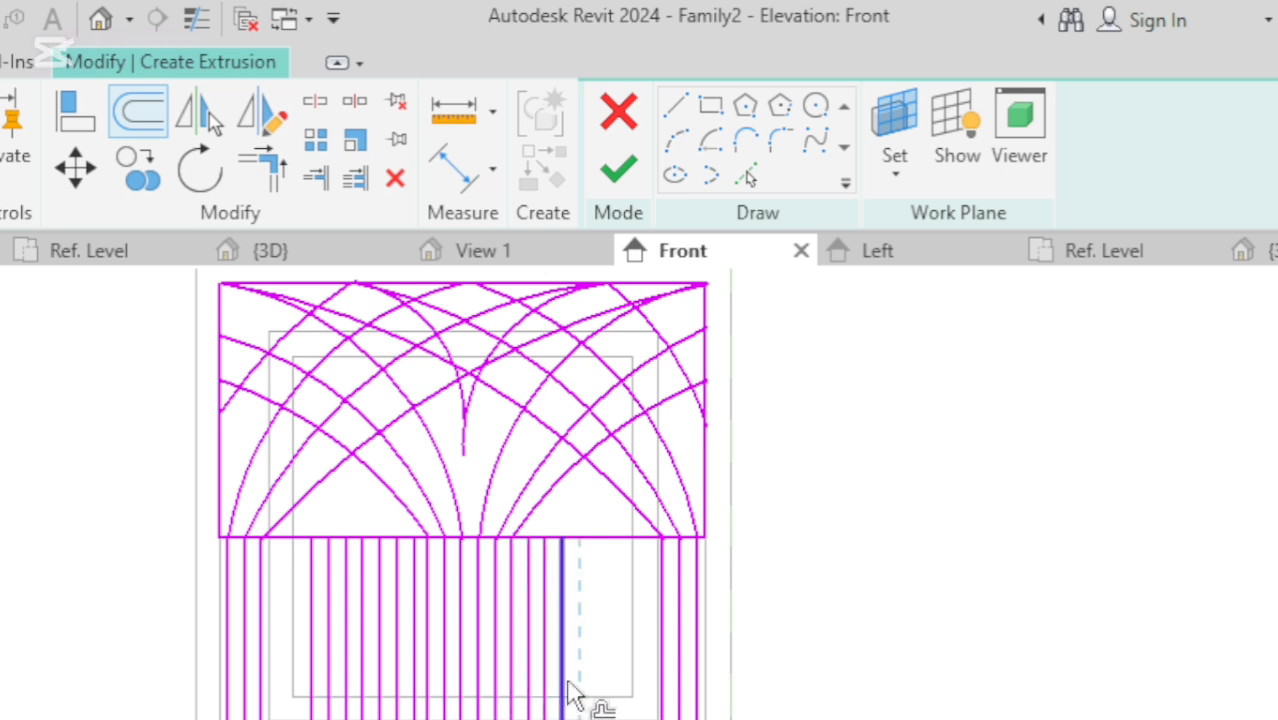
pyautogui.click(571, 694)
pyautogui.click(587, 690)
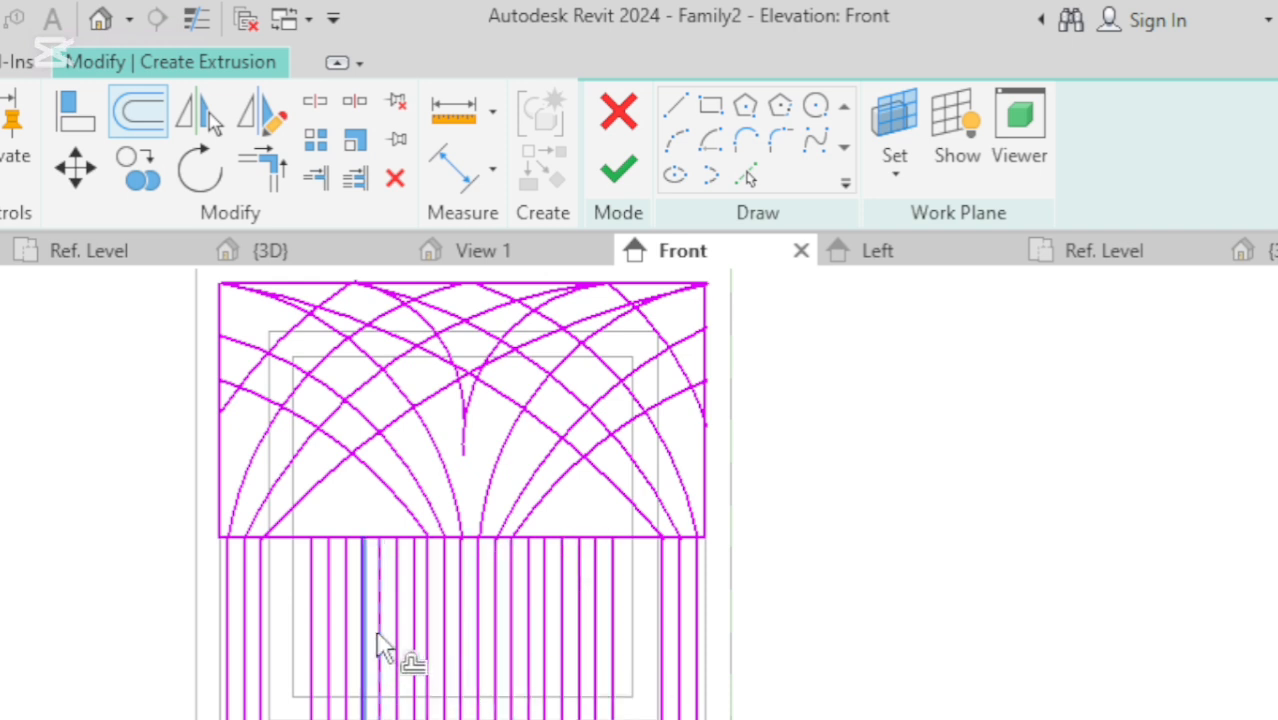
# Extend the three rightmost short bars of the left-half group up to the descending arc above the horizontal divider.
pyautogui.scroll(2, 268, 650)
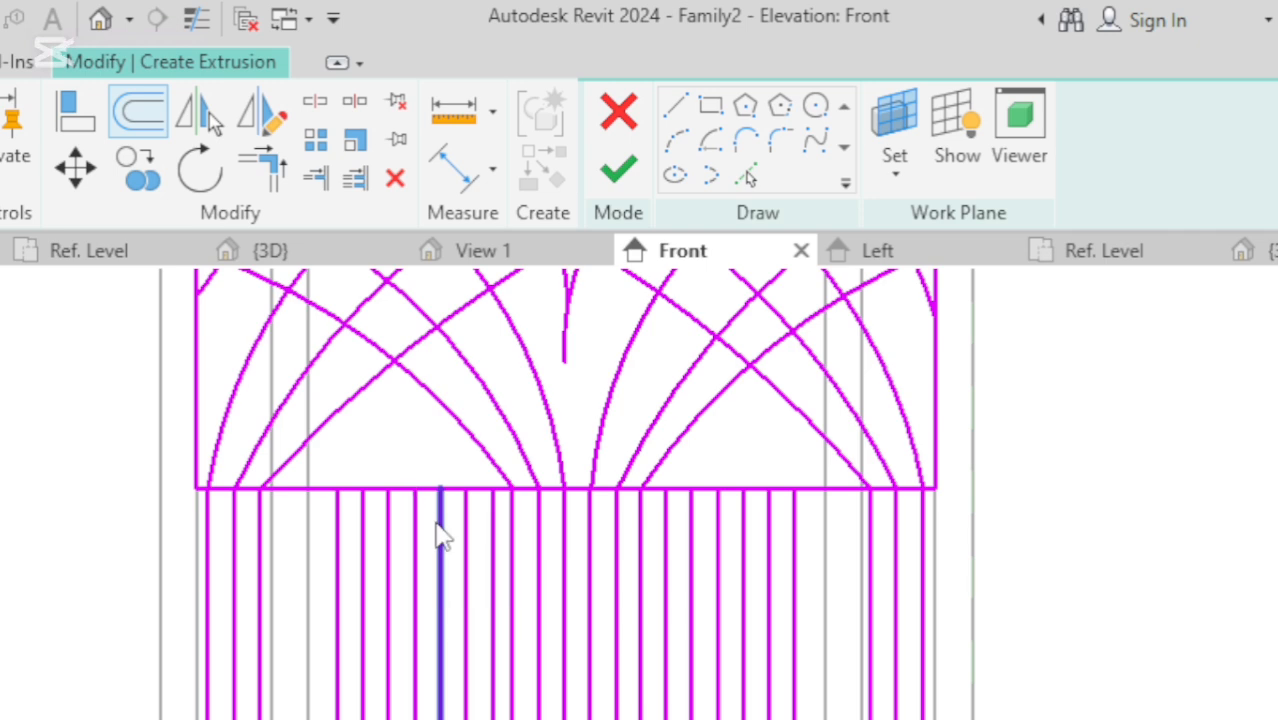
pyautogui.press('Escape')
pyautogui.click(440, 532)
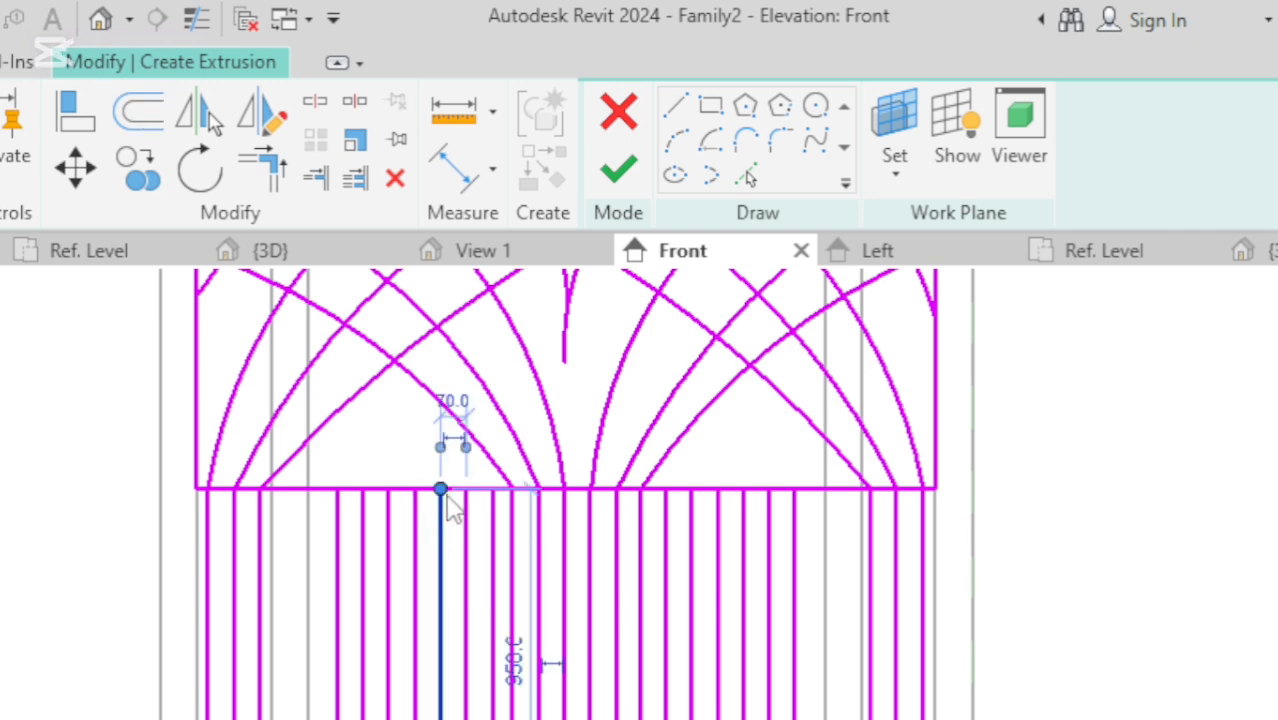
pyautogui.moveTo(441, 489); pyautogui.dragTo(441, 421)
pyautogui.click(467, 528)
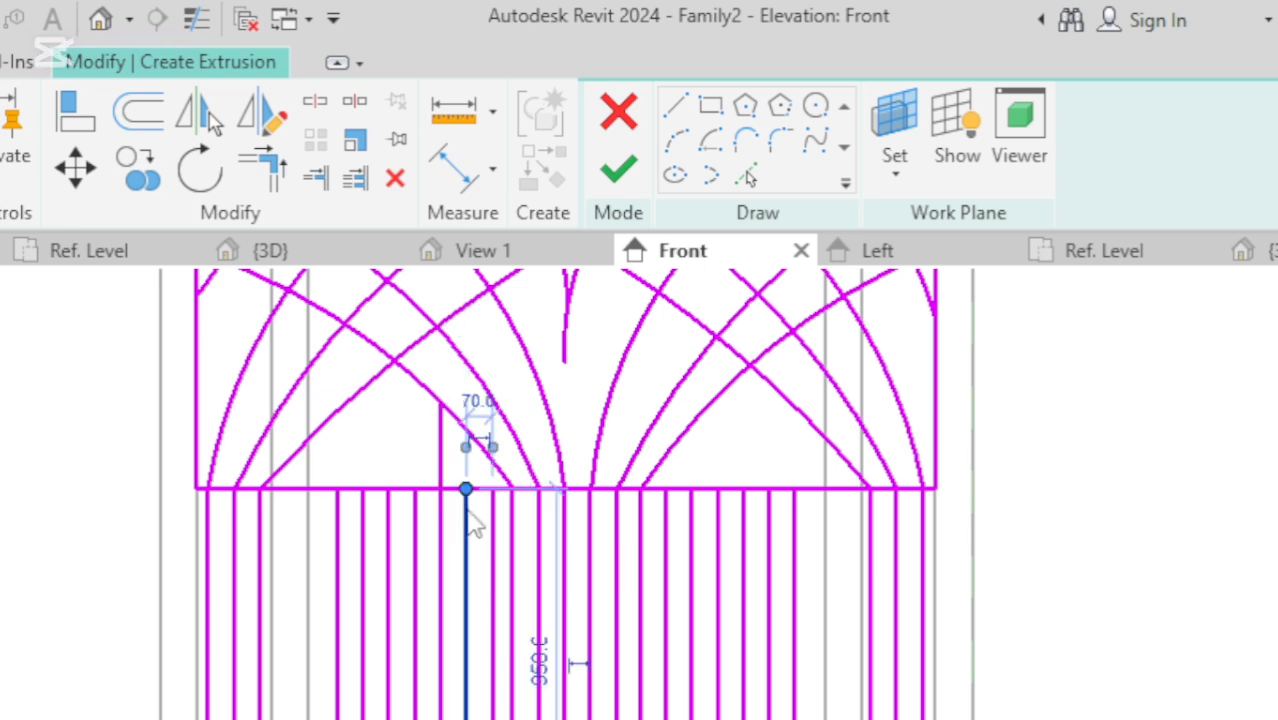
pyautogui.moveTo(467, 492); pyautogui.dragTo(466, 430)
pyautogui.moveTo(478, 533)
pyautogui.mouseDown()
pyautogui.moveTo(491, 531)
pyautogui.moveTo(491, 462)
pyautogui.mouseUp()
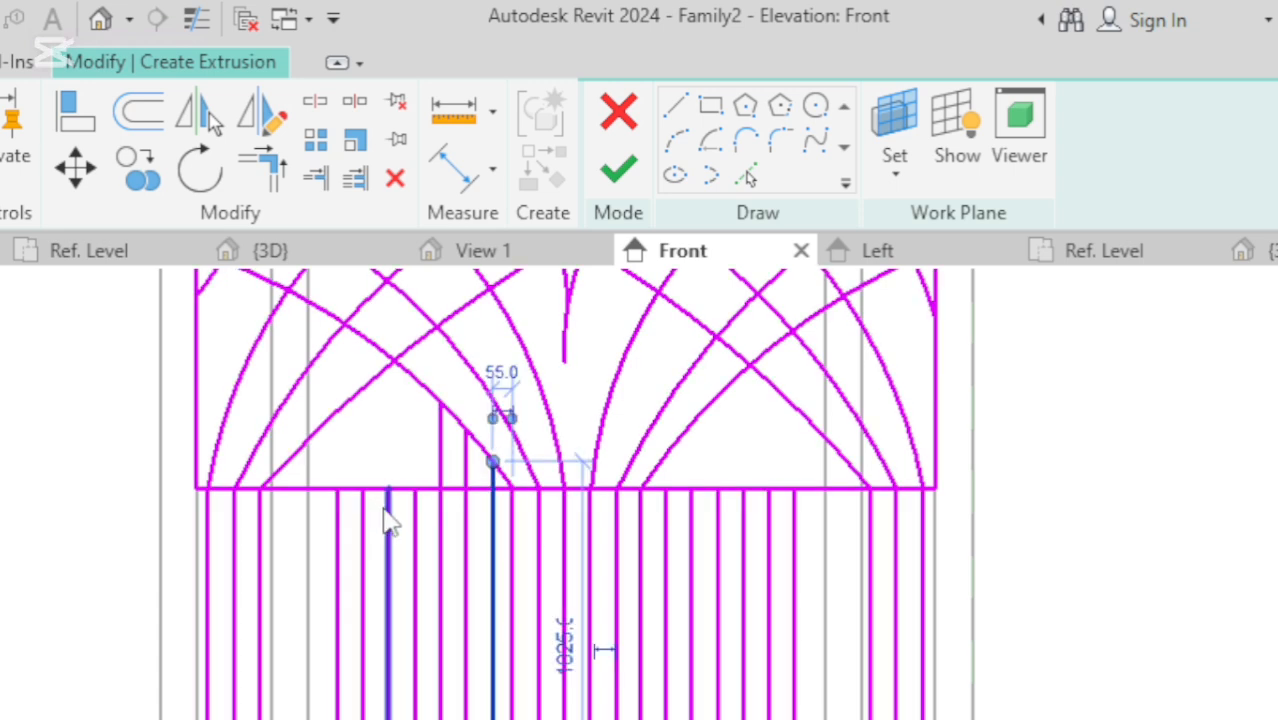
# Extend the remaining four bars of the left-half group up to the arcs, with the peak bar ending at the arcs' crossing.
pyautogui.click(411, 523)
pyautogui.moveTo(414, 489)
pyautogui.mouseDown()
pyautogui.moveTo(417, 385)
pyautogui.moveTo(400, 394)
pyautogui.mouseUp()
pyautogui.click(388, 515)
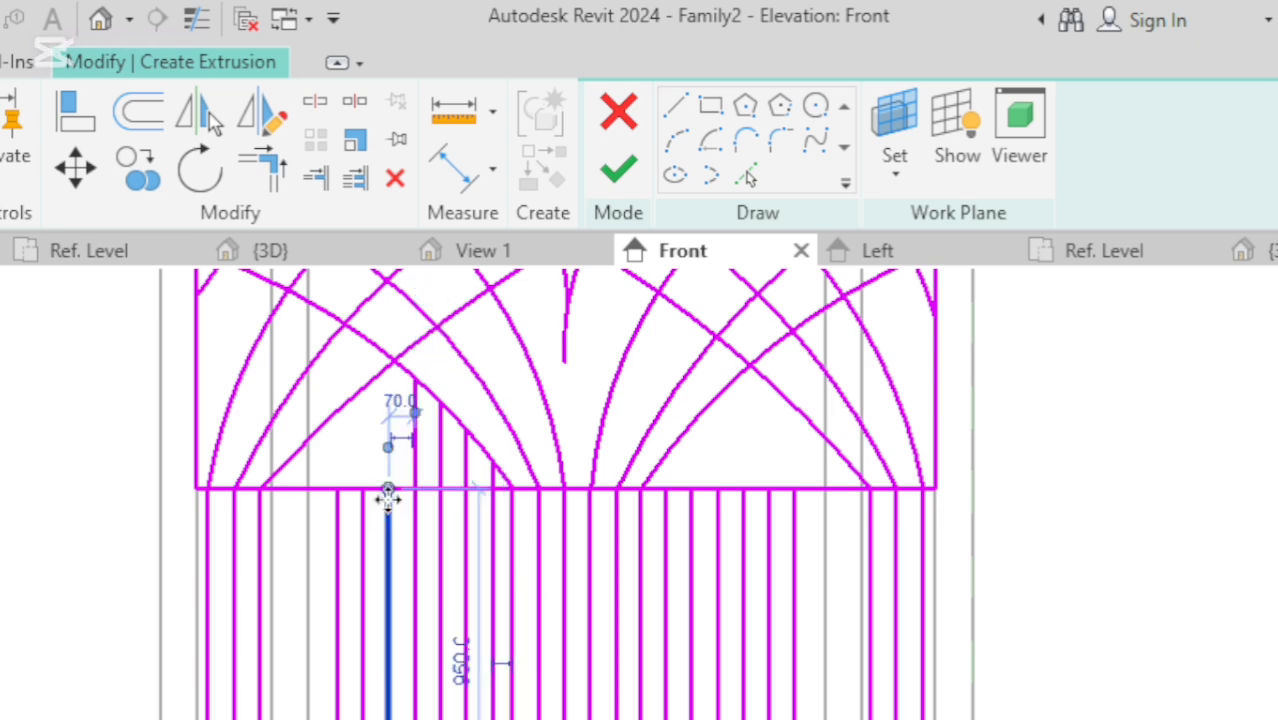
pyautogui.moveTo(388, 489); pyautogui.dragTo(388, 377)
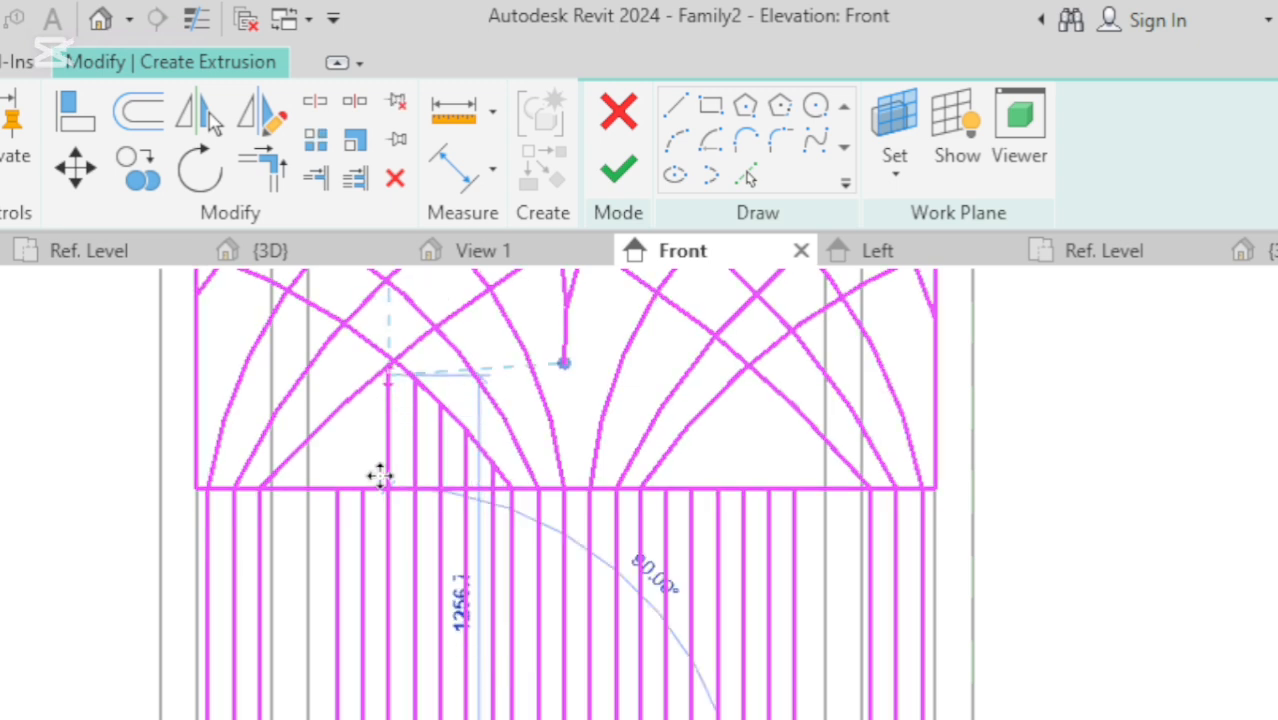
pyautogui.click(364, 566)
pyautogui.moveTo(362, 489); pyautogui.dragTo(360, 410)
pyautogui.click(337, 532)
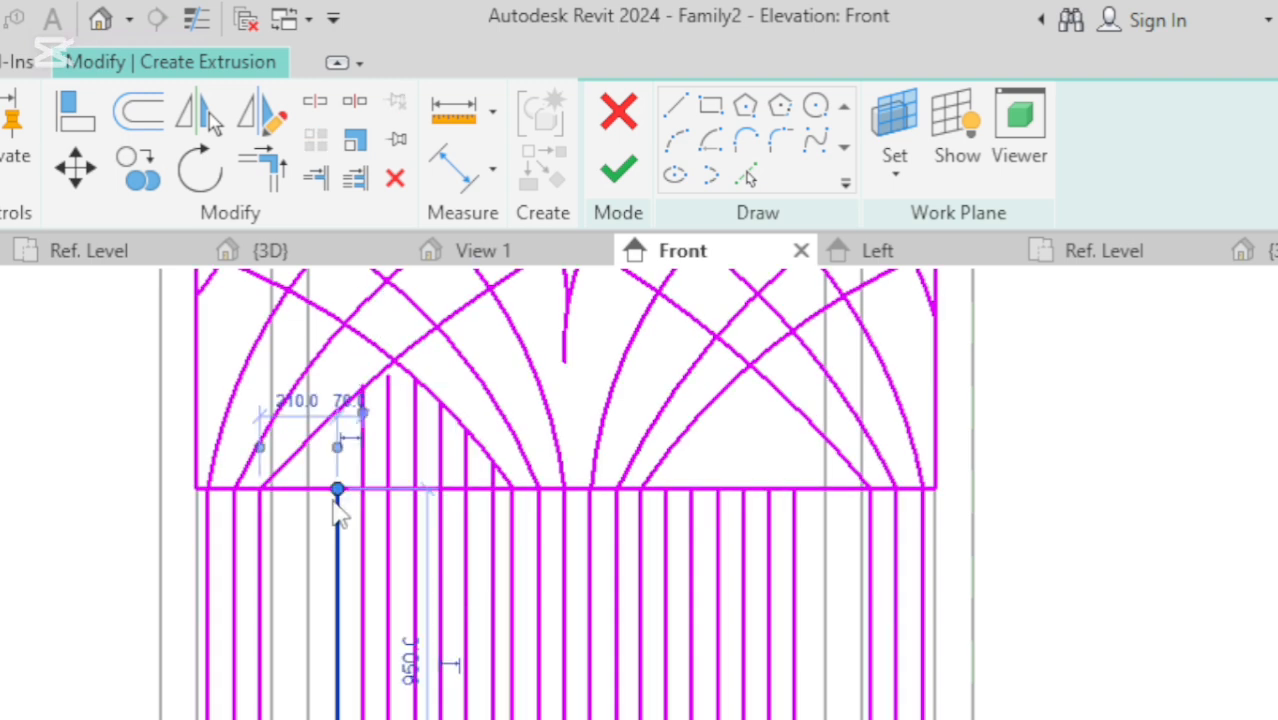
pyautogui.moveTo(337, 489); pyautogui.dragTo(337, 410)
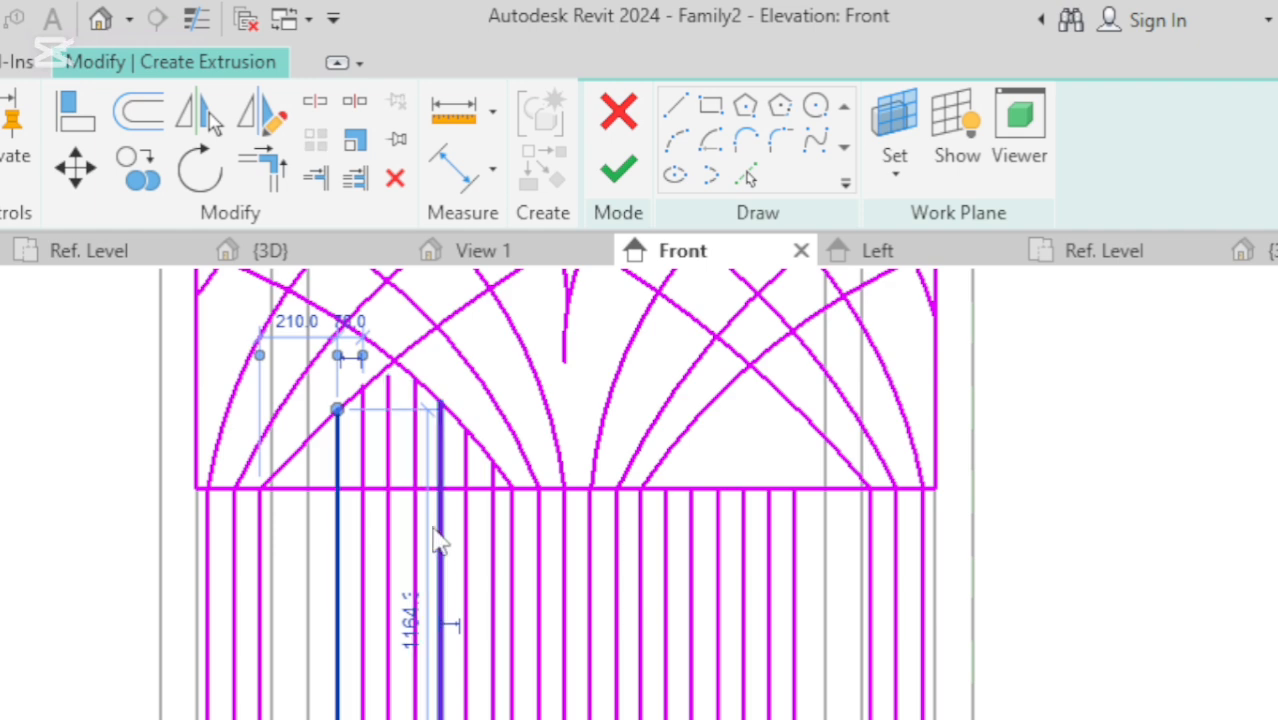
pyautogui.scroll(2, 377, 357)
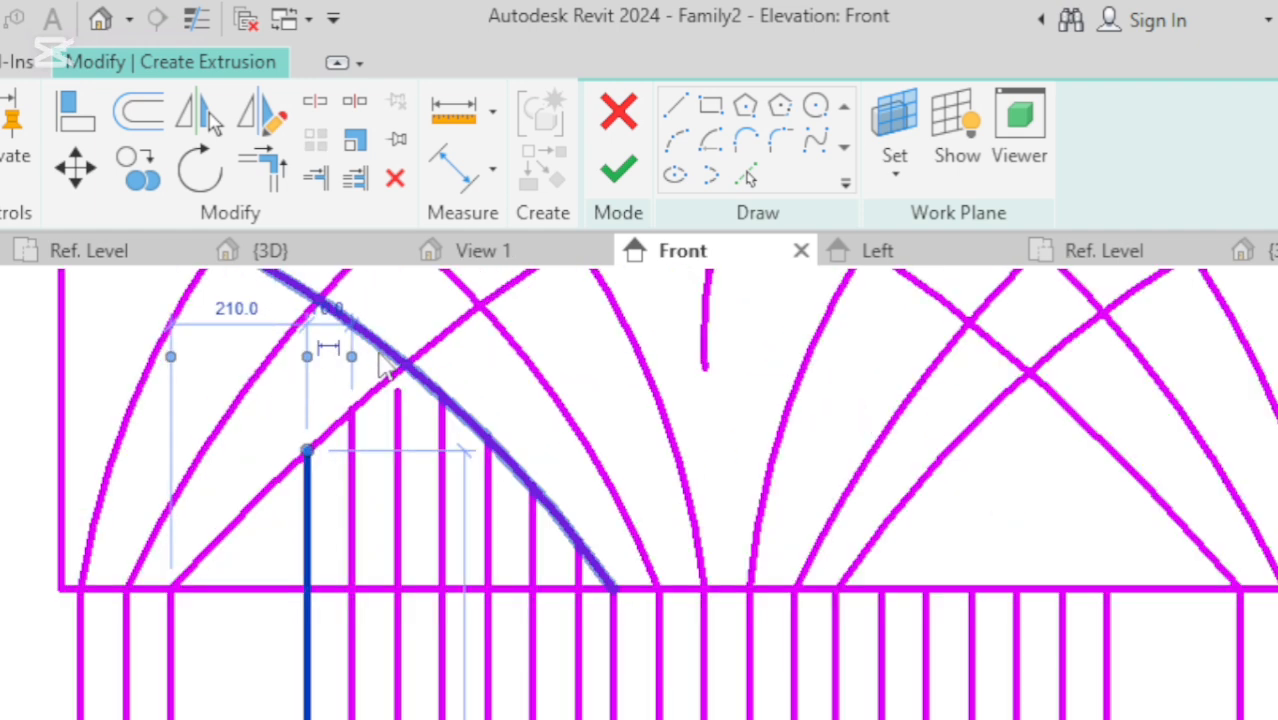
pyautogui.click(399, 410)
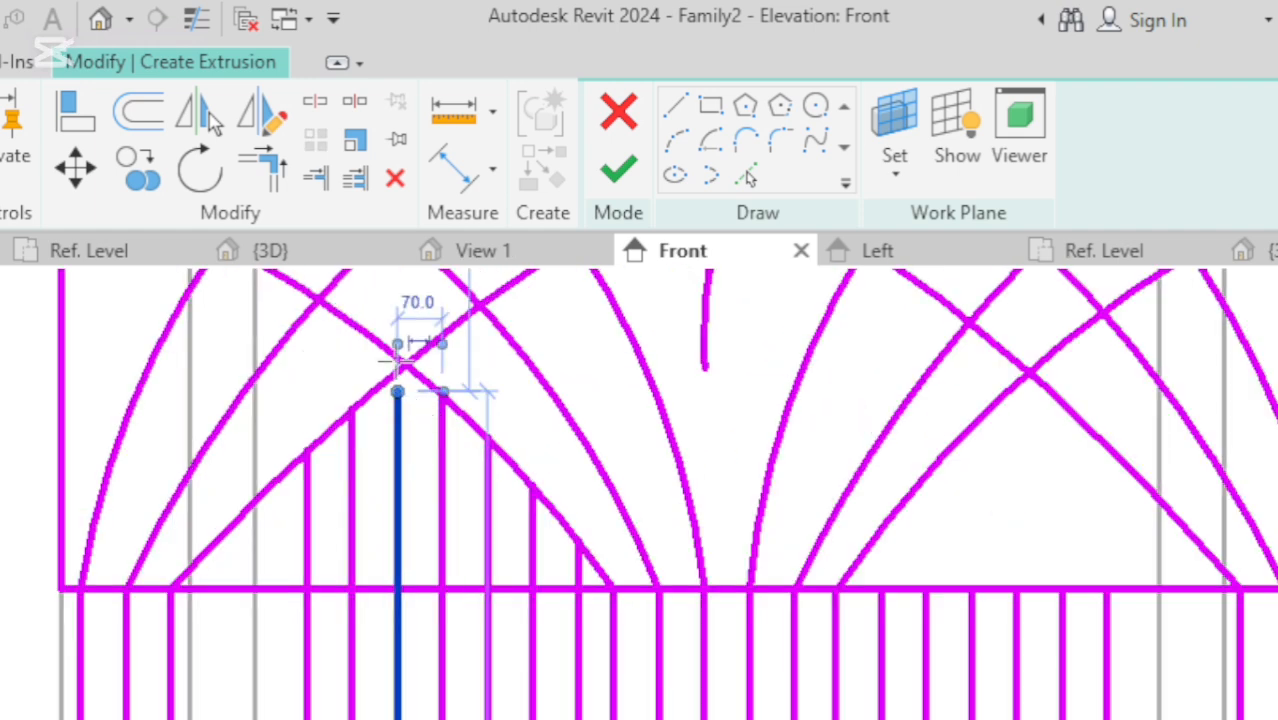
# Extend the first four bars of the right-half group from the horizontal divider up to the rising arc.
pyautogui.scroll(-2, 407, 521)
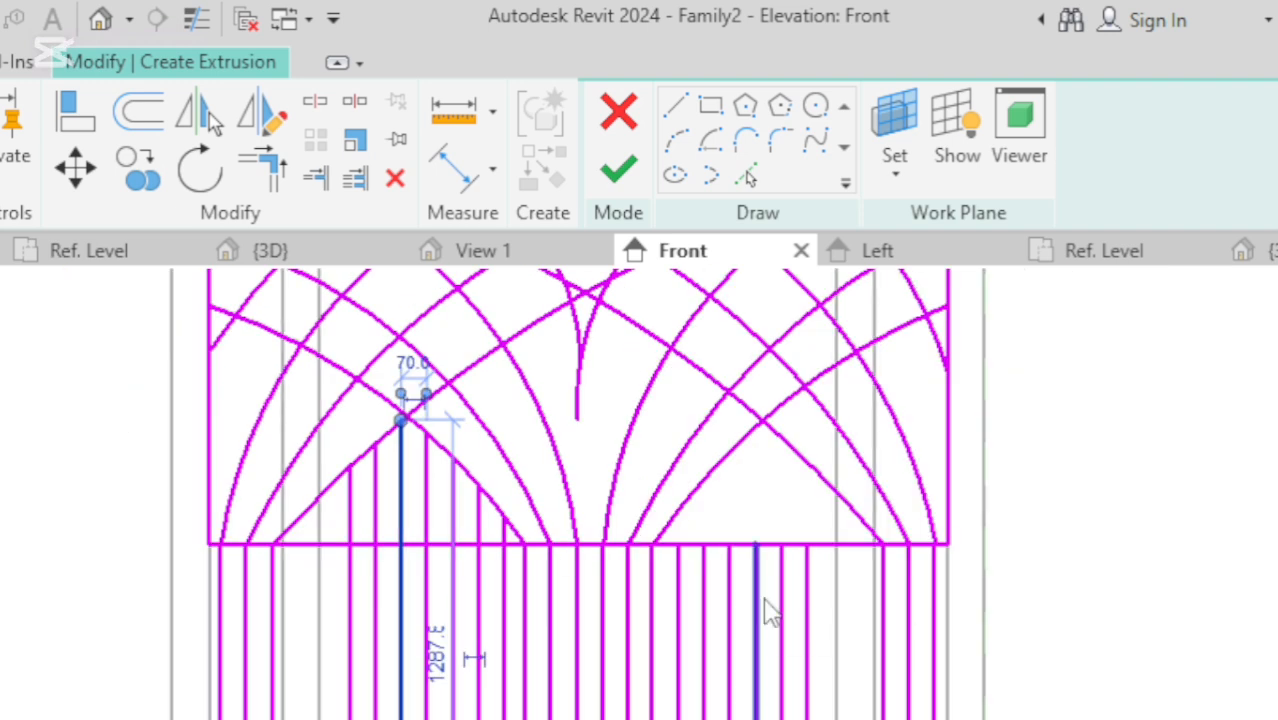
pyautogui.click(680, 552)
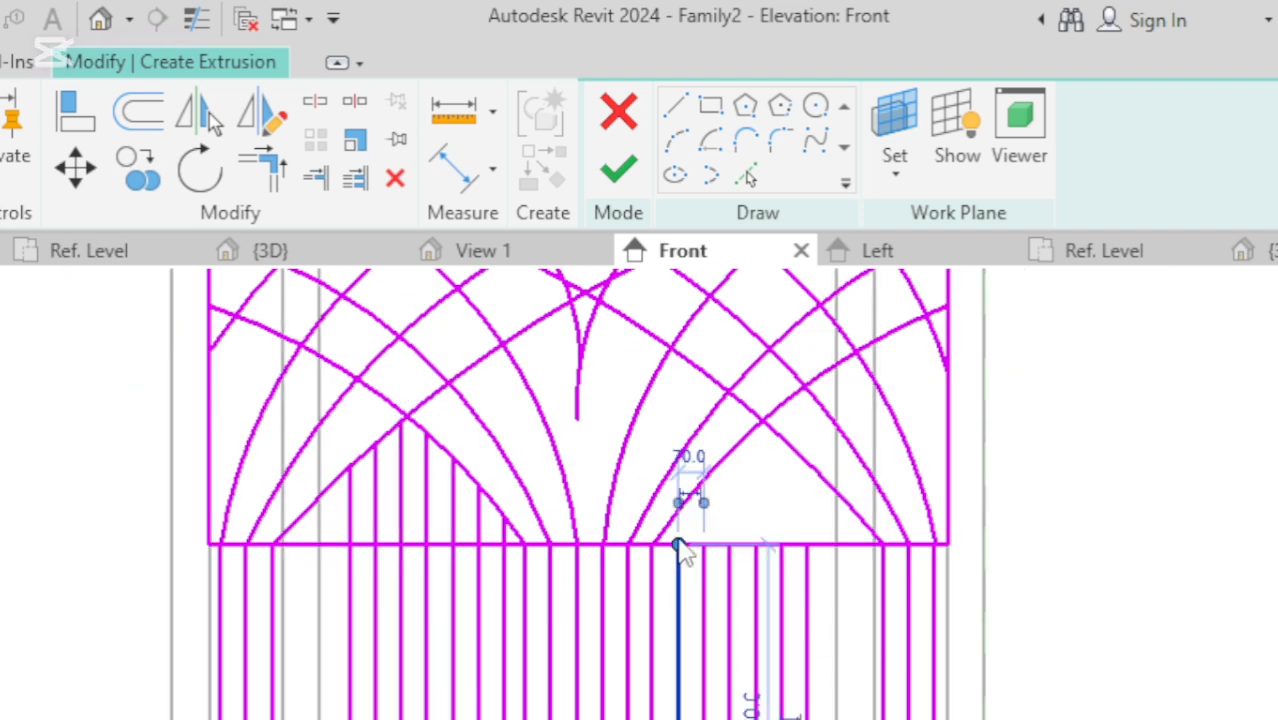
pyautogui.moveTo(680, 548); pyautogui.dragTo(678, 510)
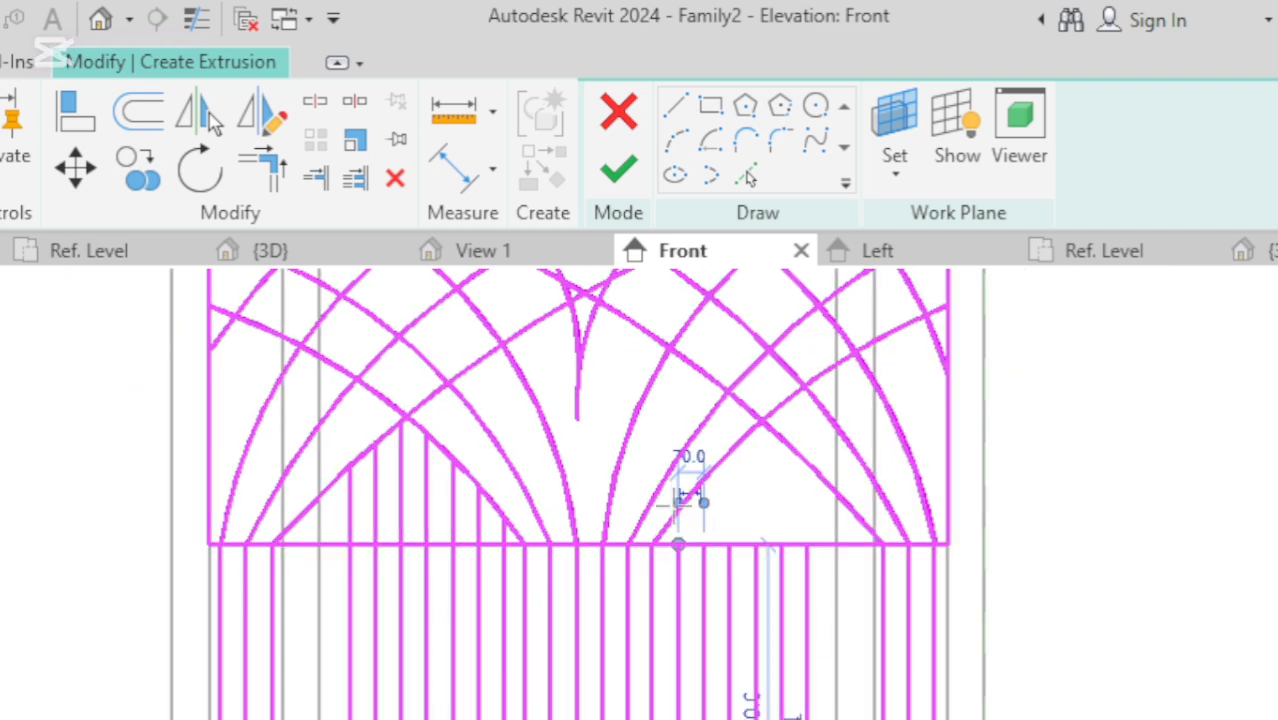
pyautogui.click(705, 588)
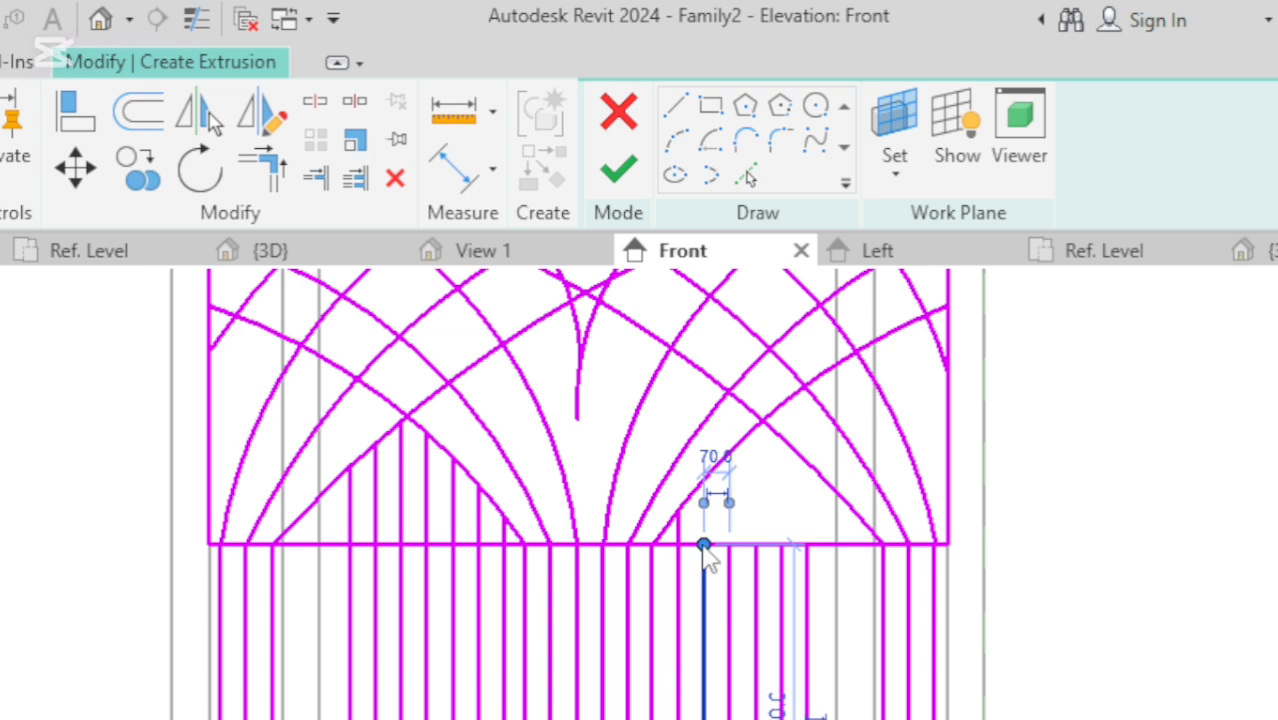
pyautogui.moveTo(705, 545); pyautogui.dragTo(704, 470)
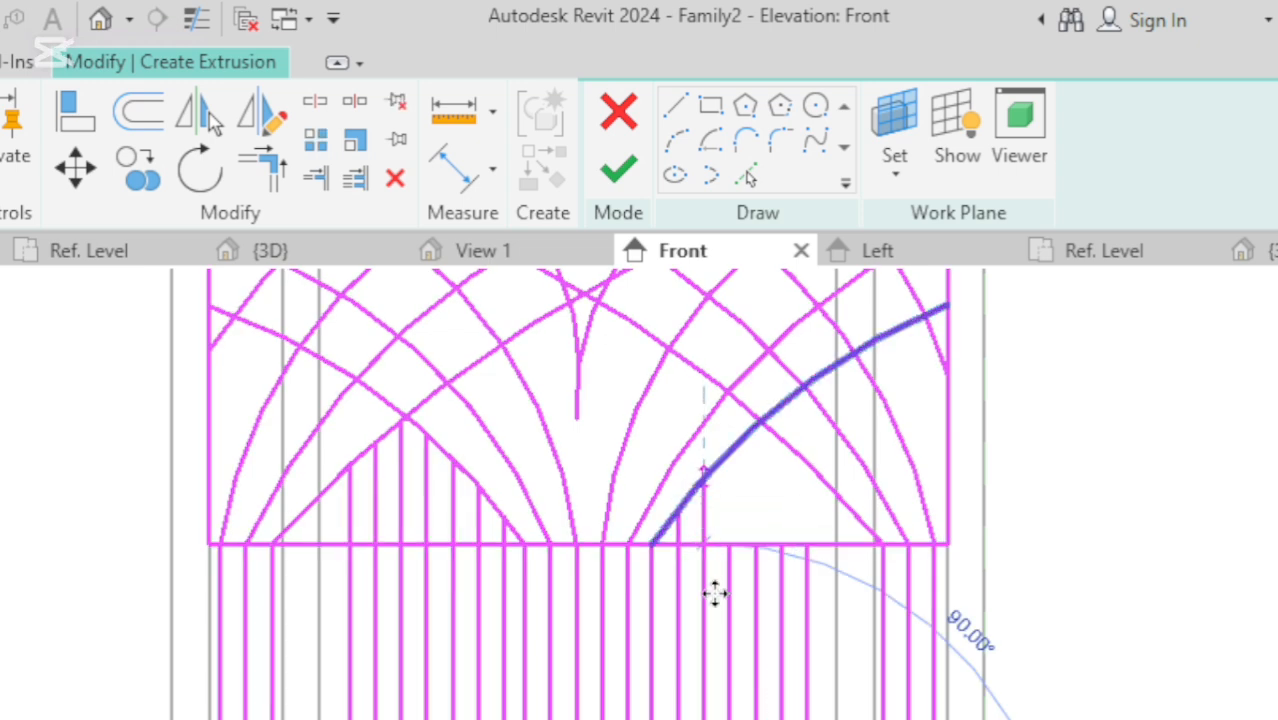
pyautogui.click(729, 552)
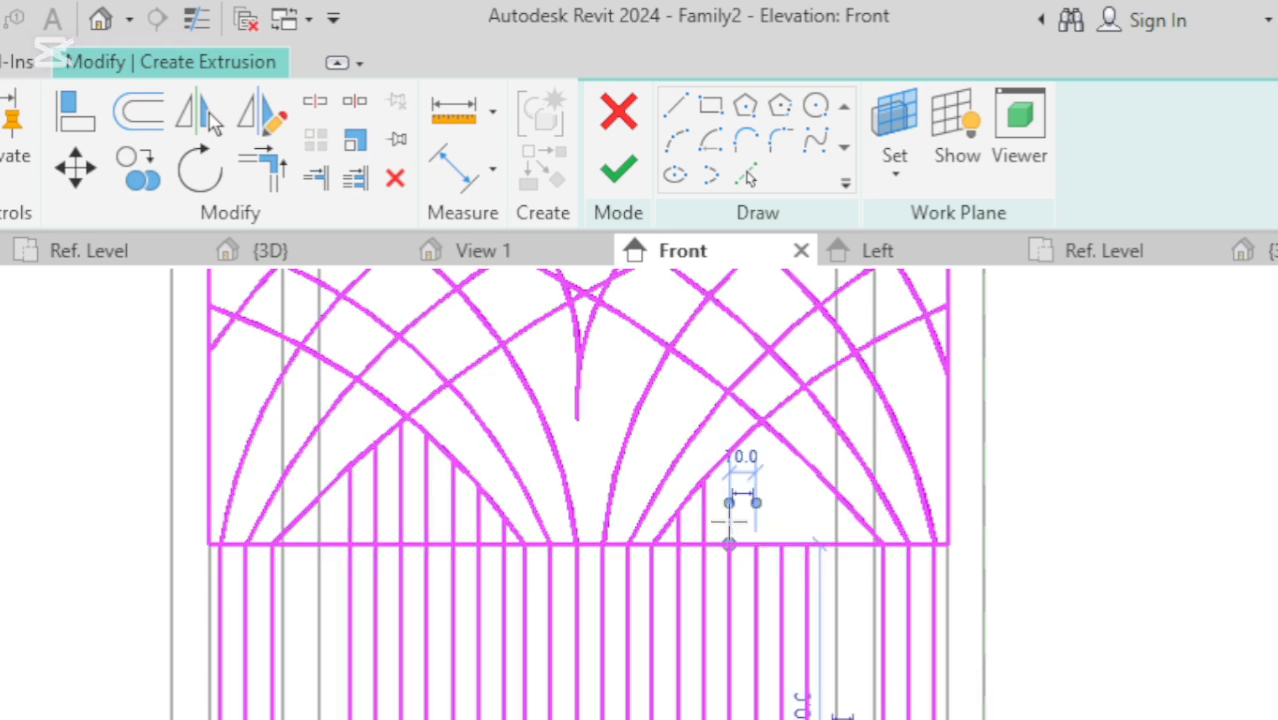
pyautogui.moveTo(729, 545); pyautogui.dragTo(729, 450)
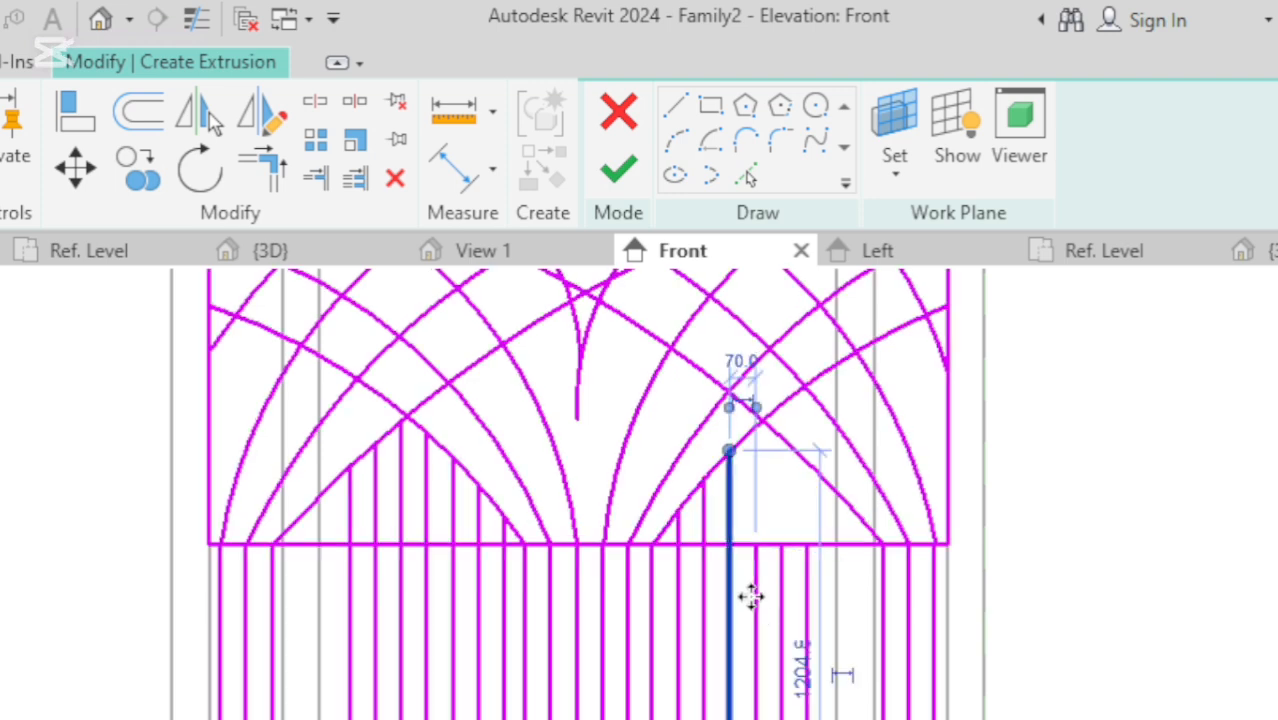
pyautogui.click(756, 562)
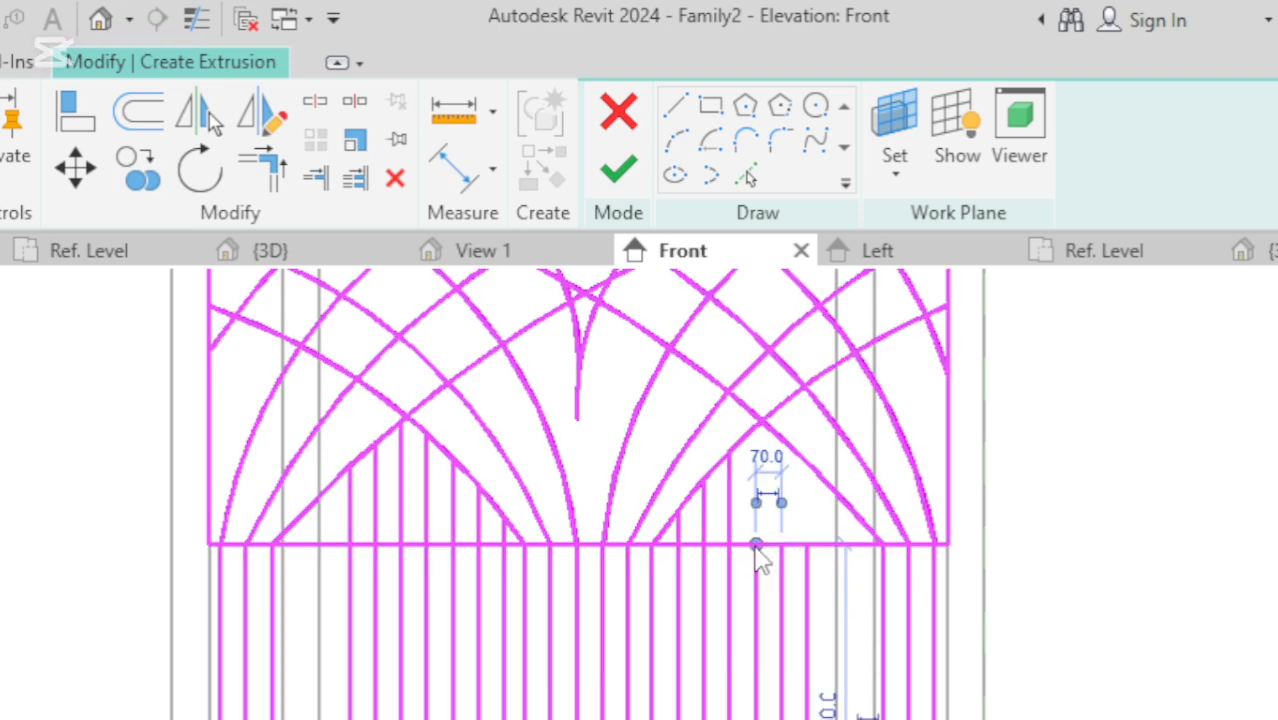
pyautogui.moveTo(756, 545); pyautogui.dragTo(748, 447)
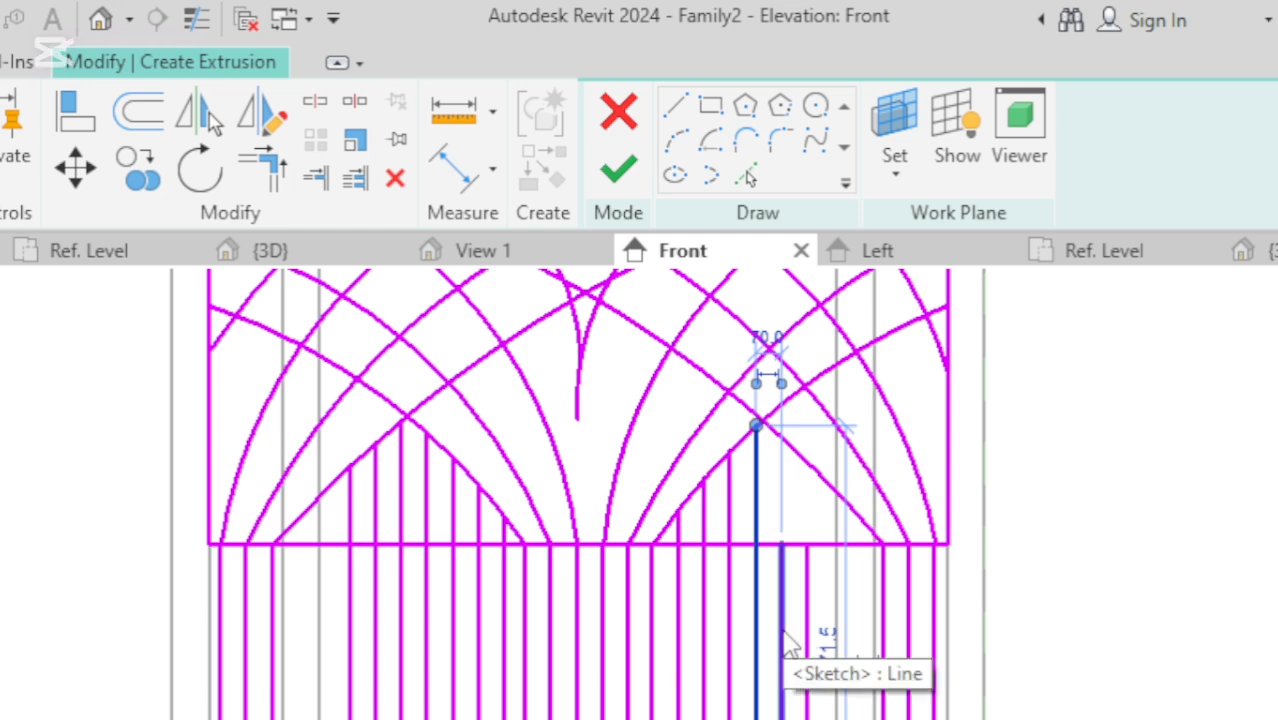
# Extend the last two bars of the right-half group up to the descending arc.
pyautogui.click(784, 640)
pyautogui.moveTo(782, 545); pyautogui.dragTo(770, 442)
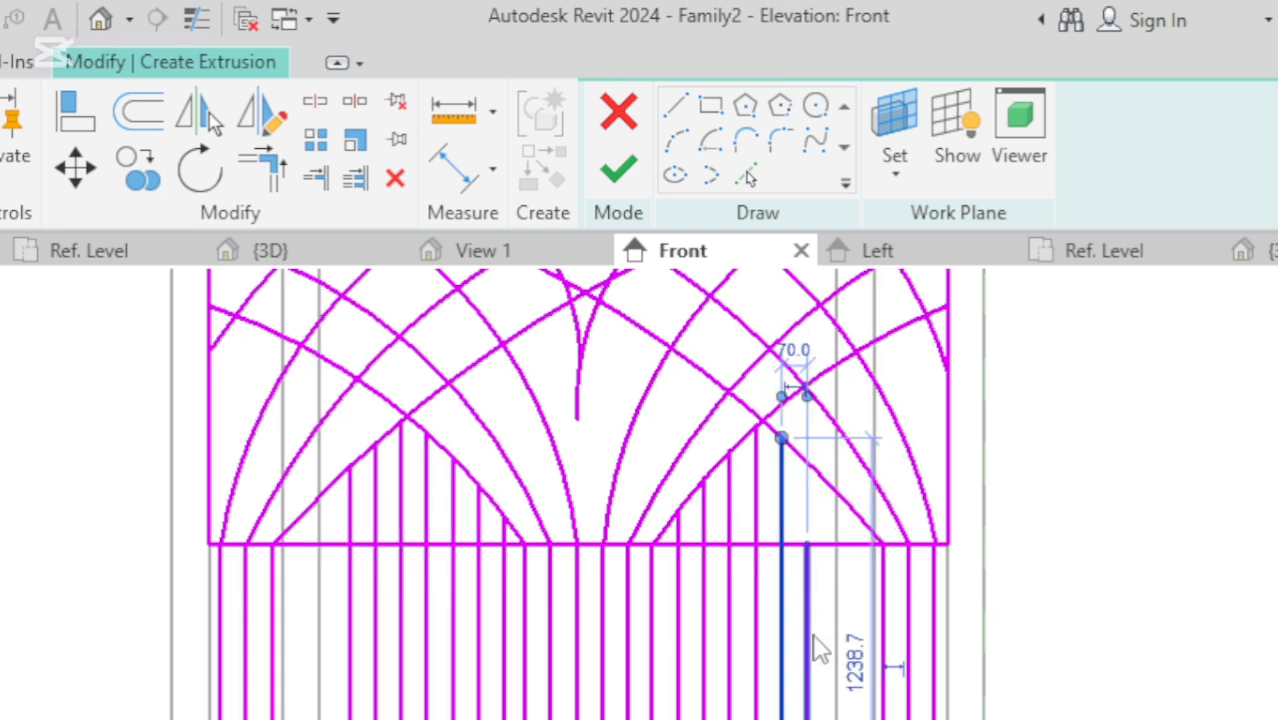
pyautogui.click(805, 596)
pyautogui.moveTo(807, 543); pyautogui.dragTo(807, 461)
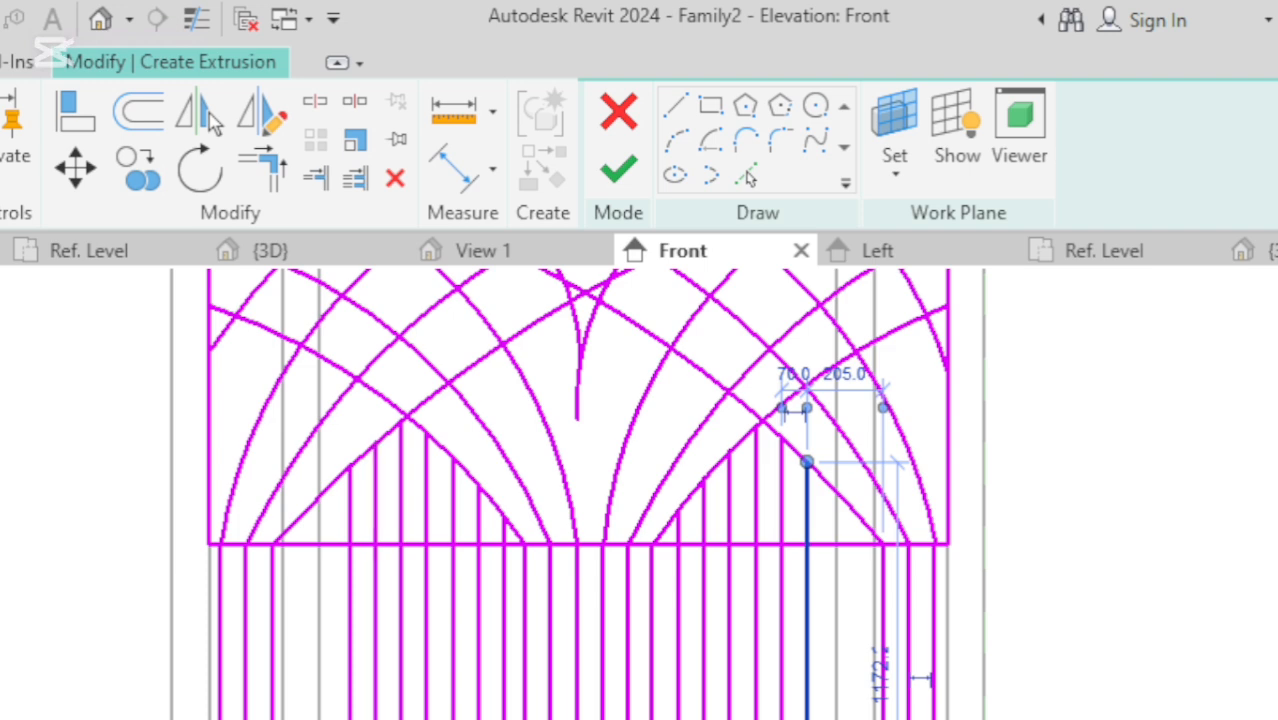
# Offset the three leftmost vertical lines and the following lines of the left-half group by a small distance to double each bar.
pyautogui.click(144, 110)
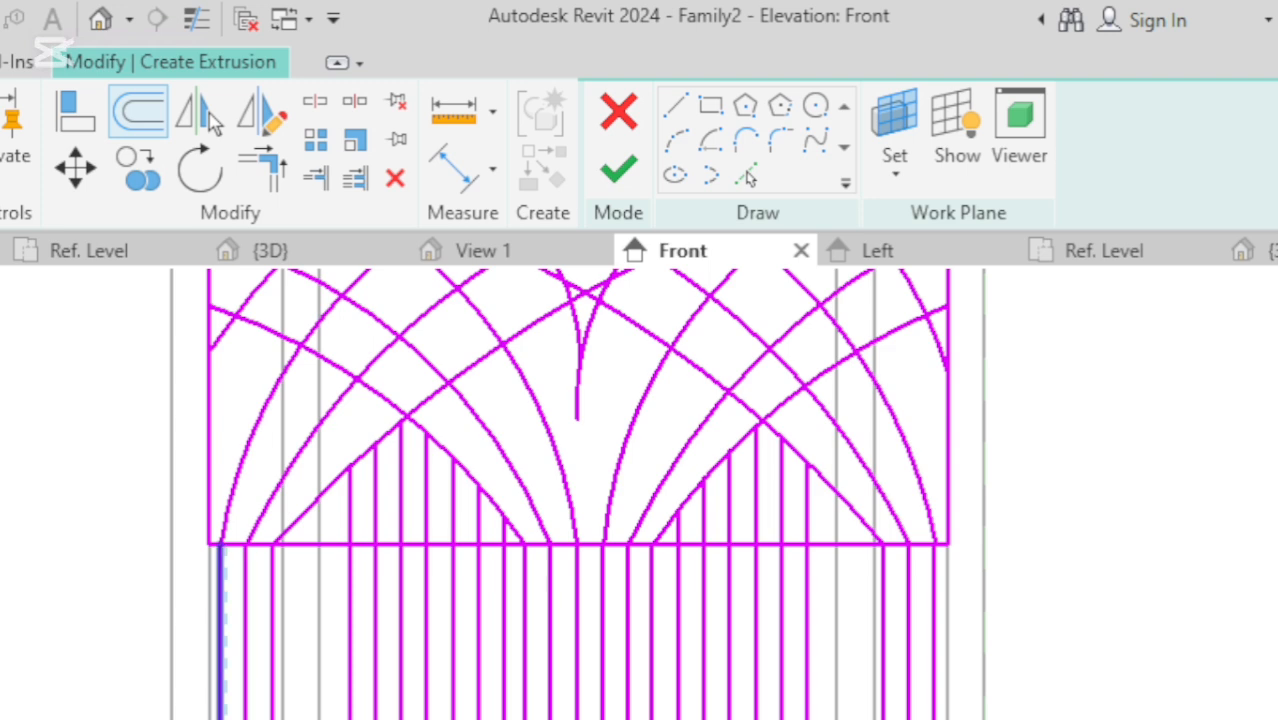
pyautogui.click(222, 650)
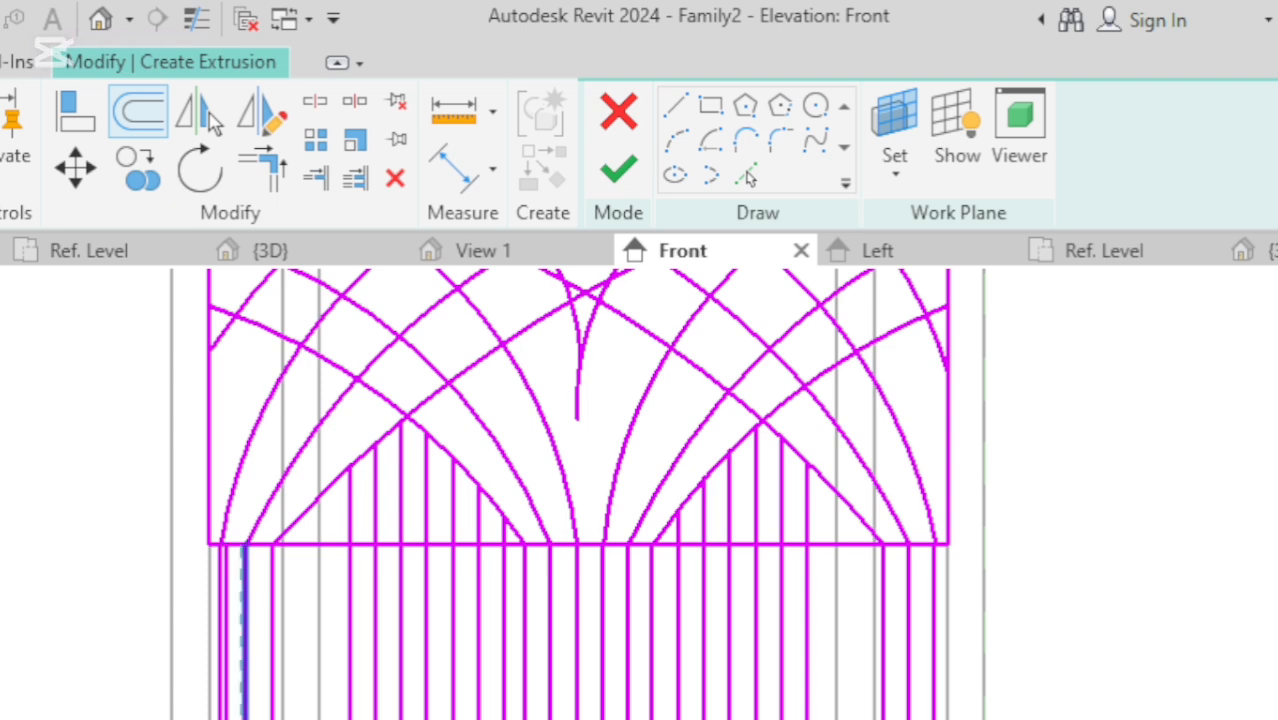
pyautogui.click(242, 650)
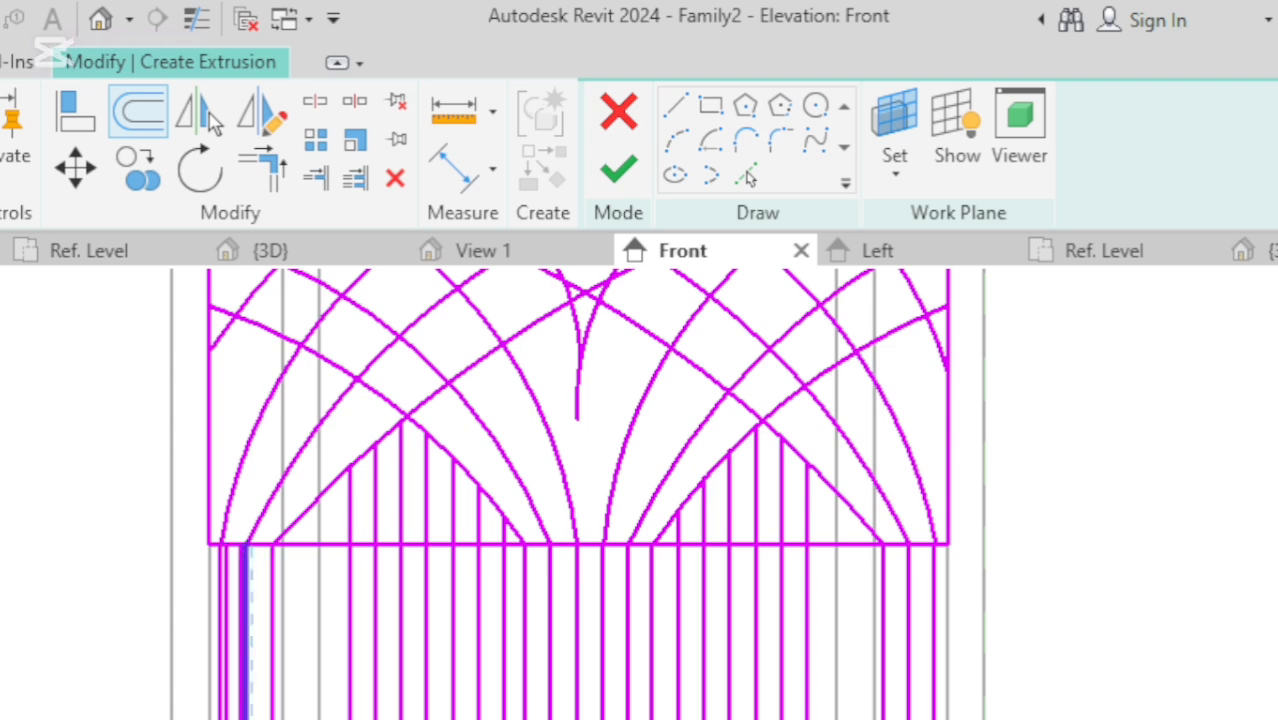
pyautogui.scroll(4, 255, 700)
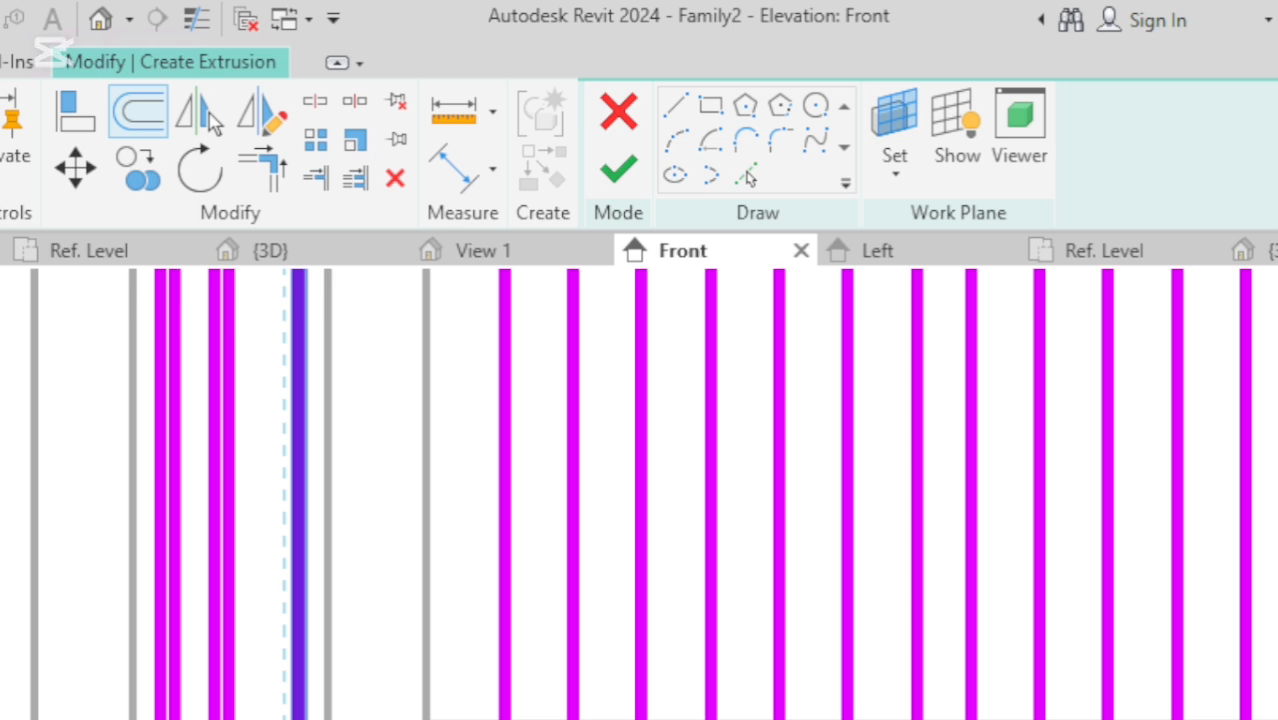
pyautogui.click(297, 600)
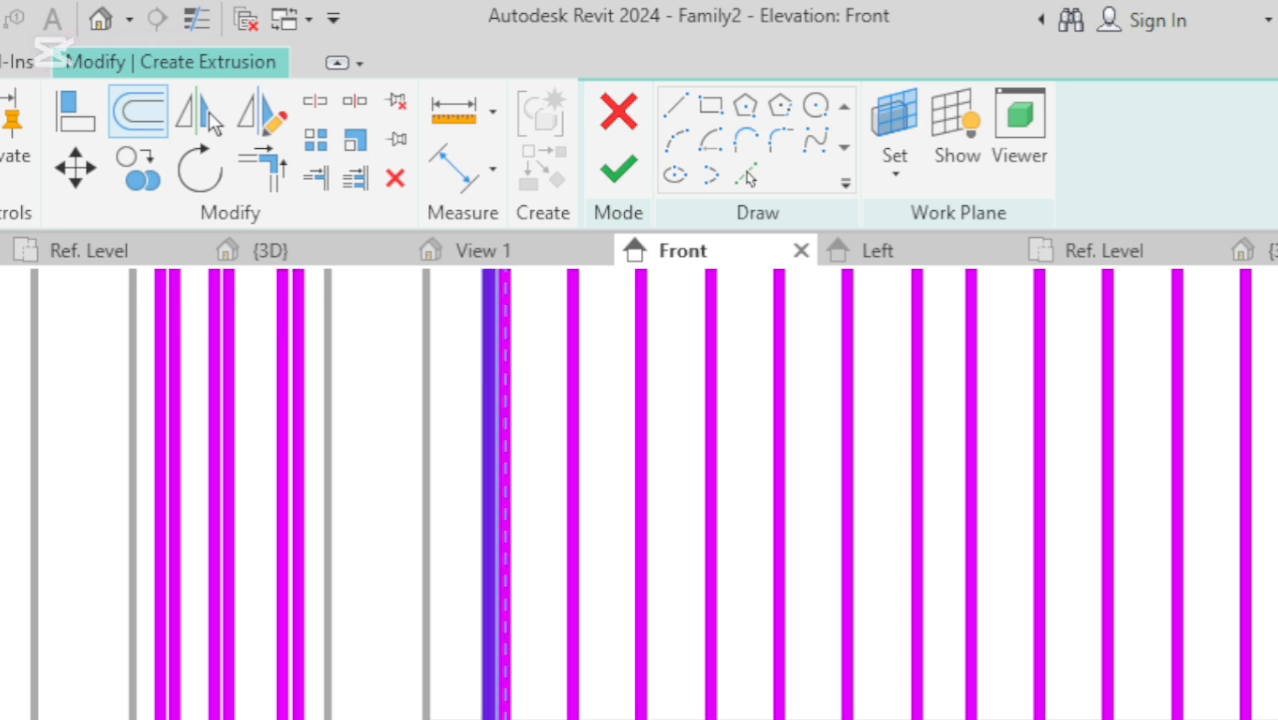
pyautogui.click(505, 354)
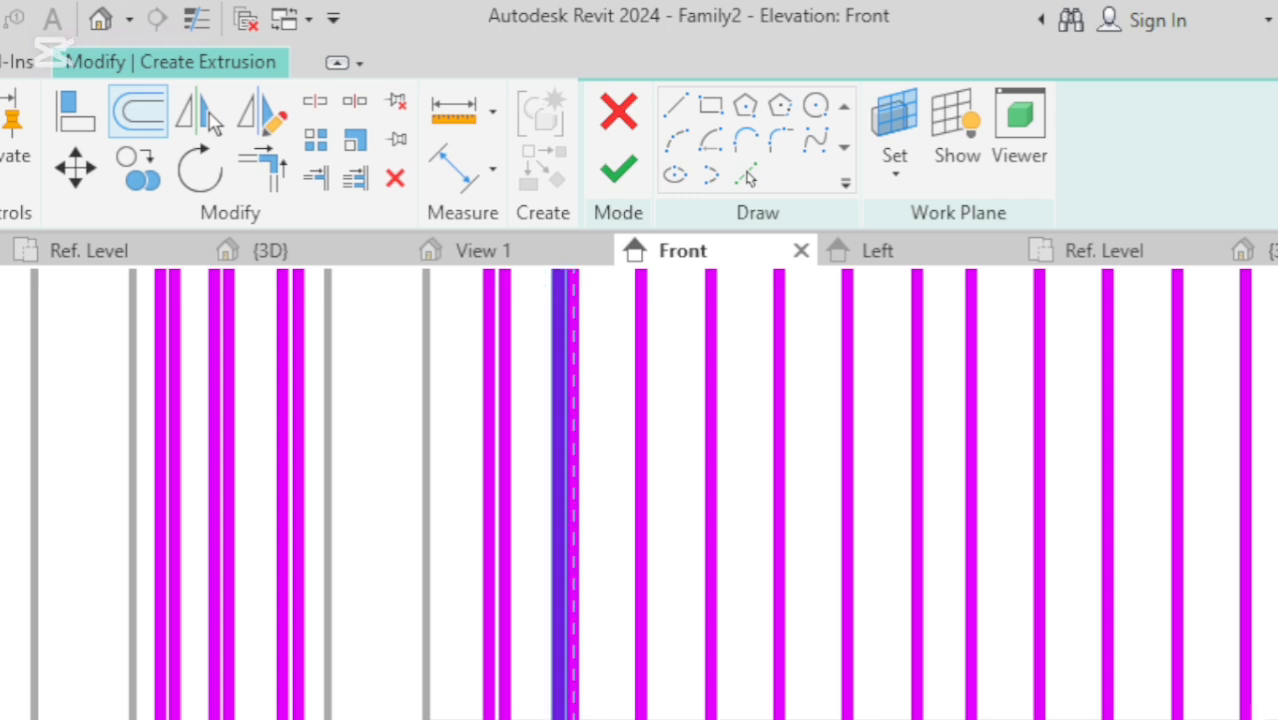
pyautogui.click(573, 650)
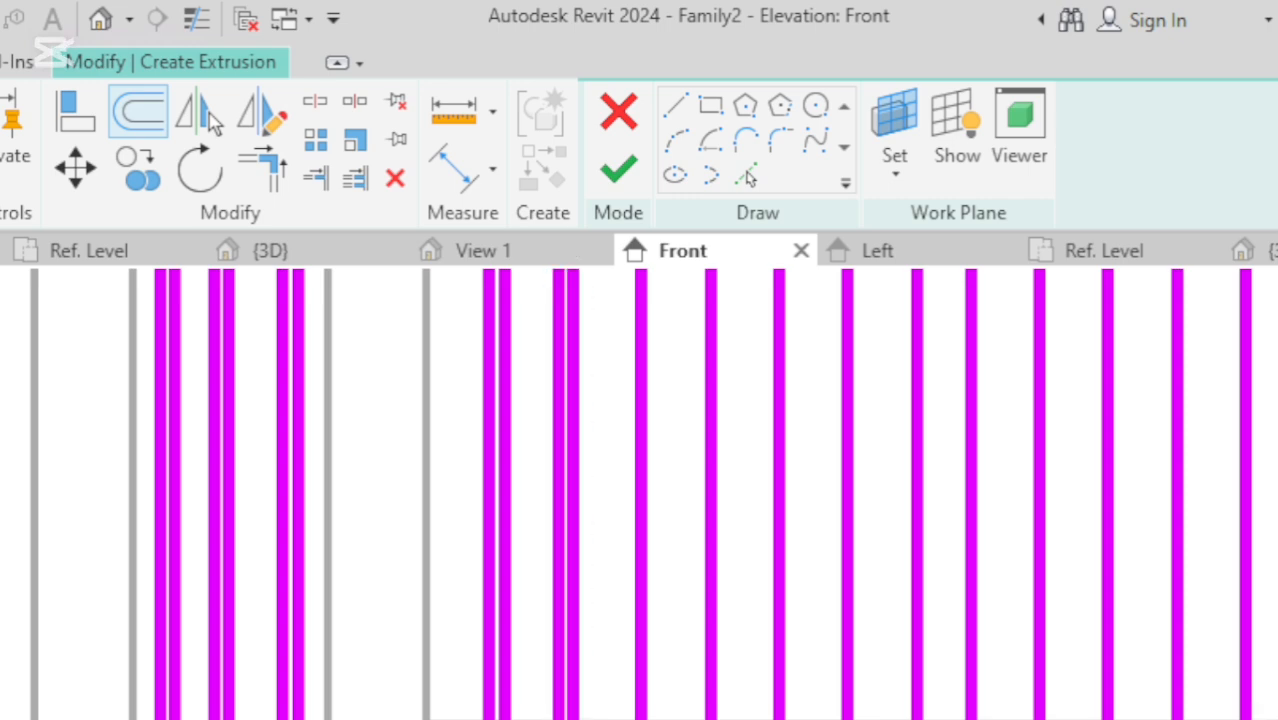
pyautogui.click(641, 550)
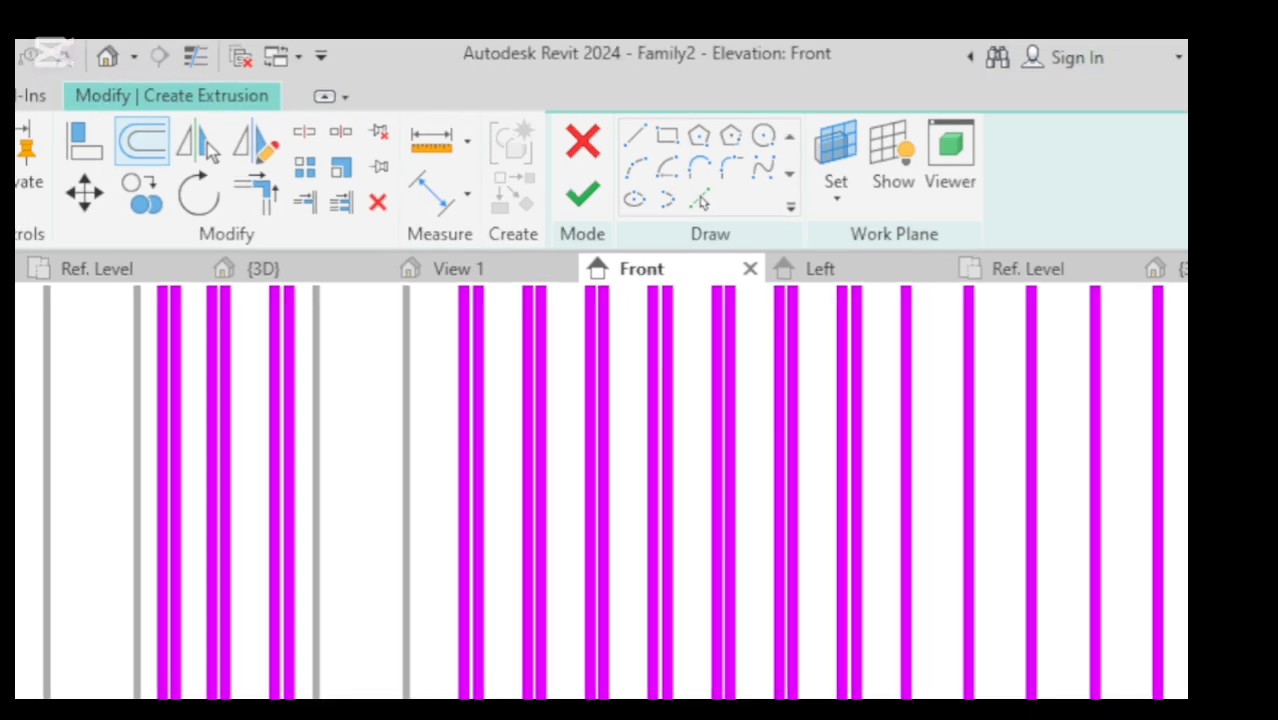
# Offset the remaining single vertical lines of the profile to double each bar.
pyautogui.scroll(-5, 548, 548)
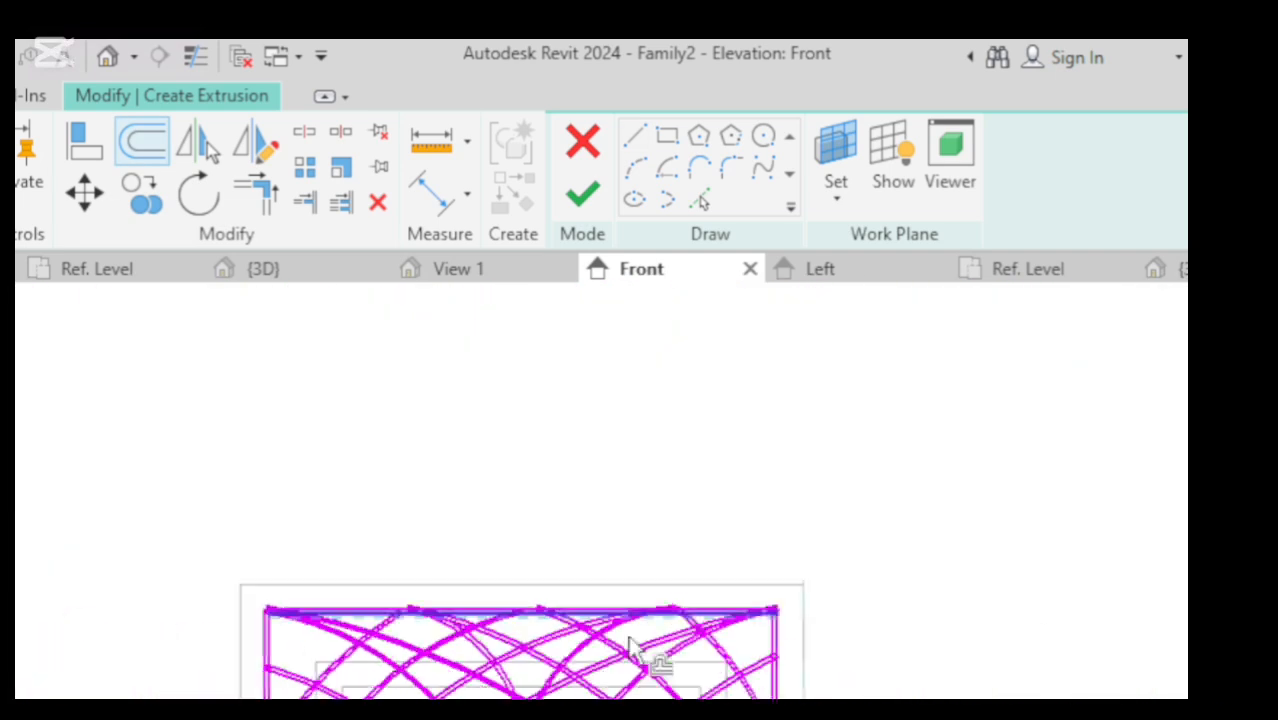
pyautogui.click(635, 168)
pyautogui.click(142, 141)
pyautogui.scroll(10, 600, 490)
# Split the bottom horizontal line and trim it to corners with the rightmost bar and the facing line of the neighbouring bar.
pyautogui.click(305, 132)
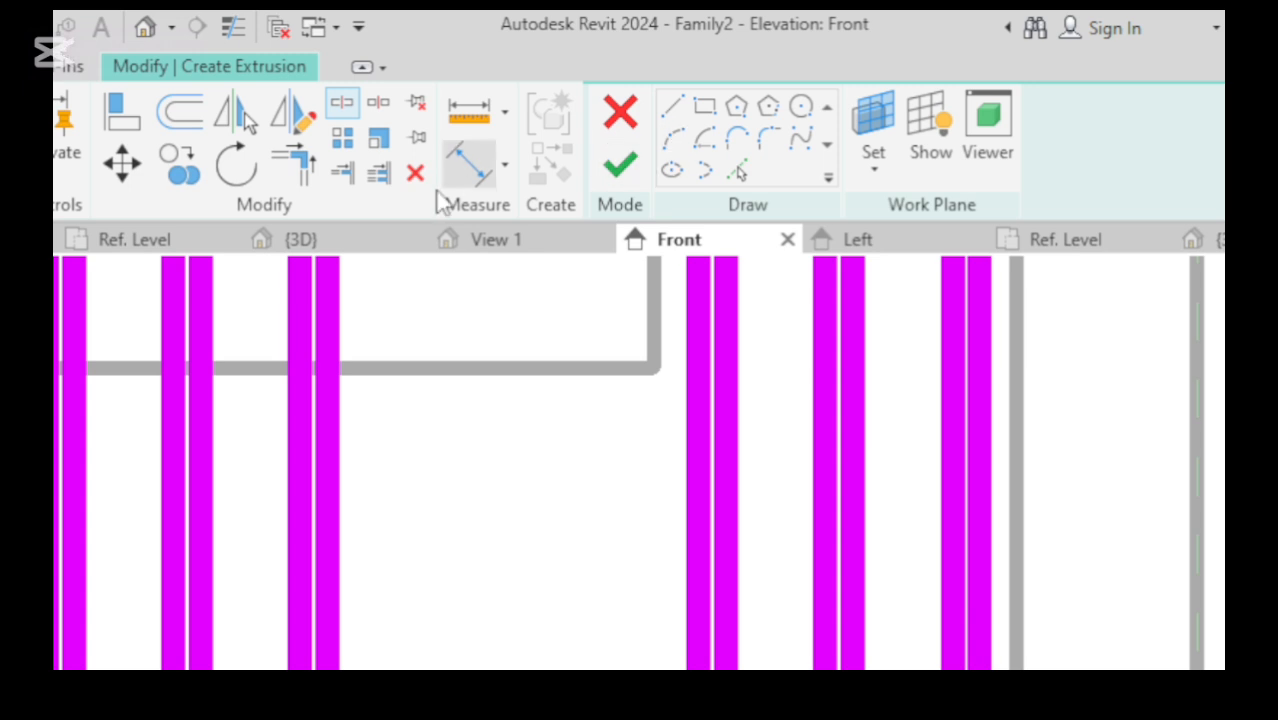
pyautogui.click(298, 166)
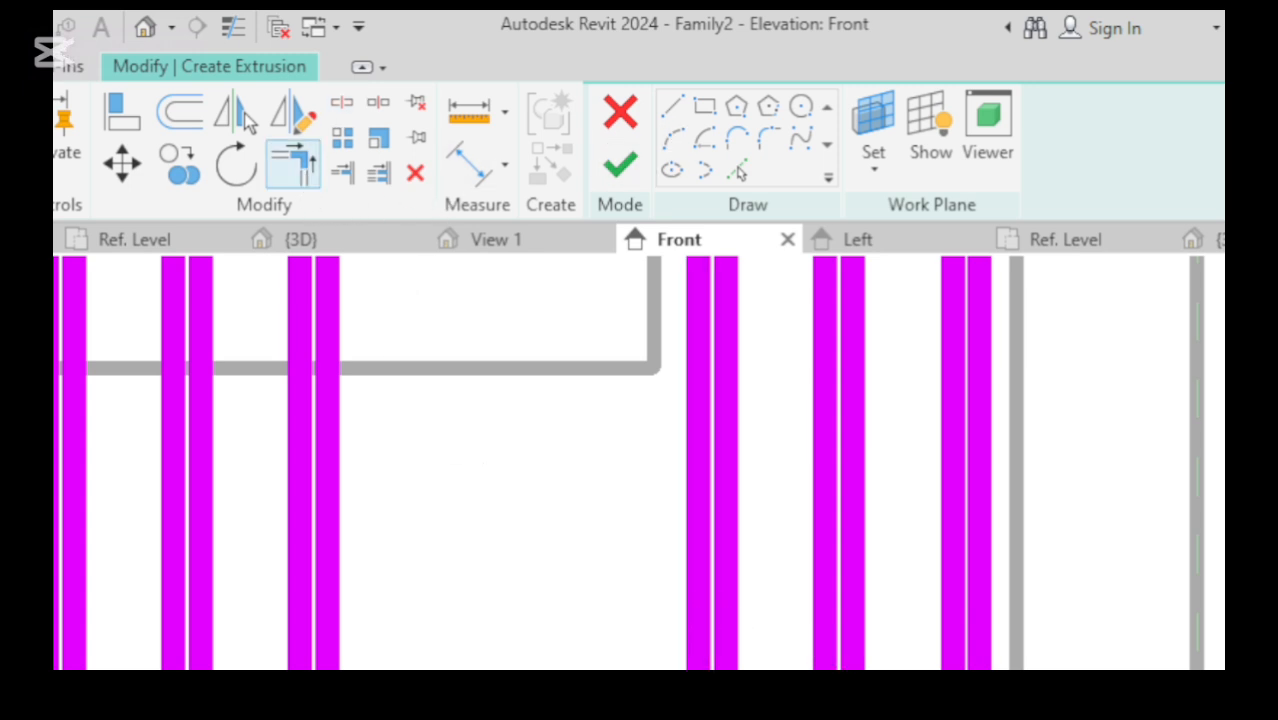
pyautogui.scroll(2, 983, 665)
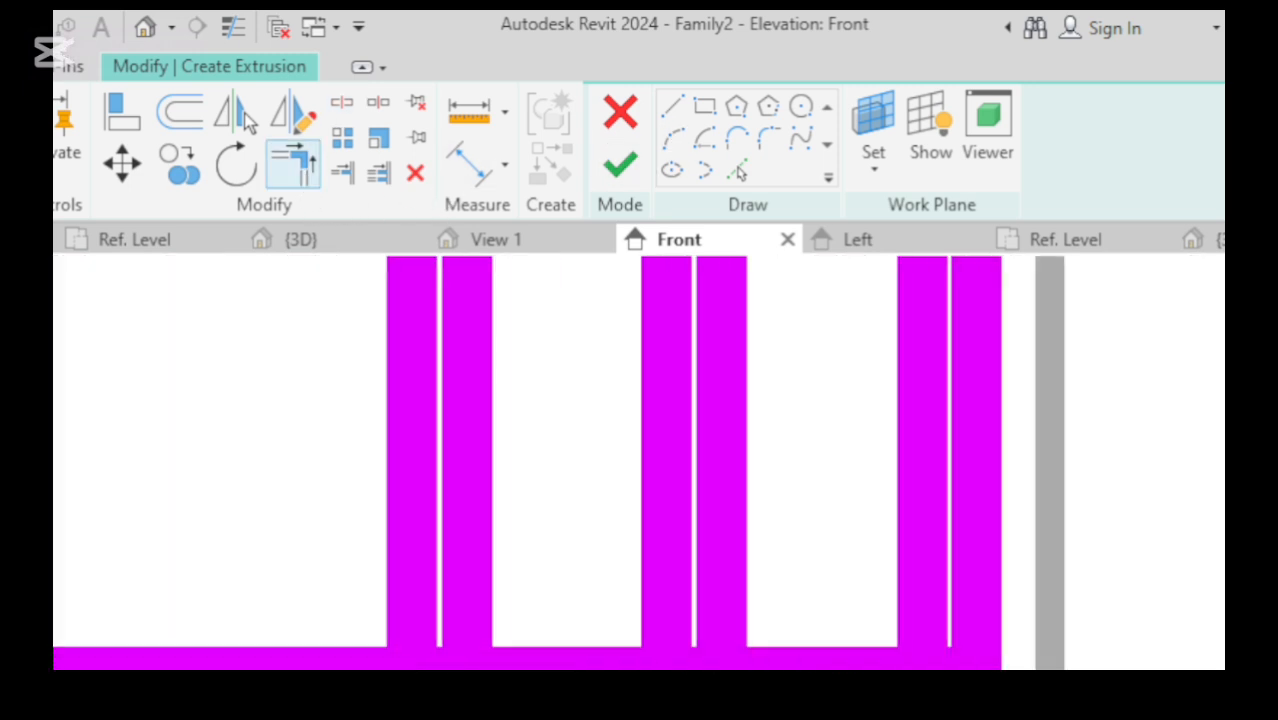
pyautogui.click(920, 572)
pyautogui.click(878, 656)
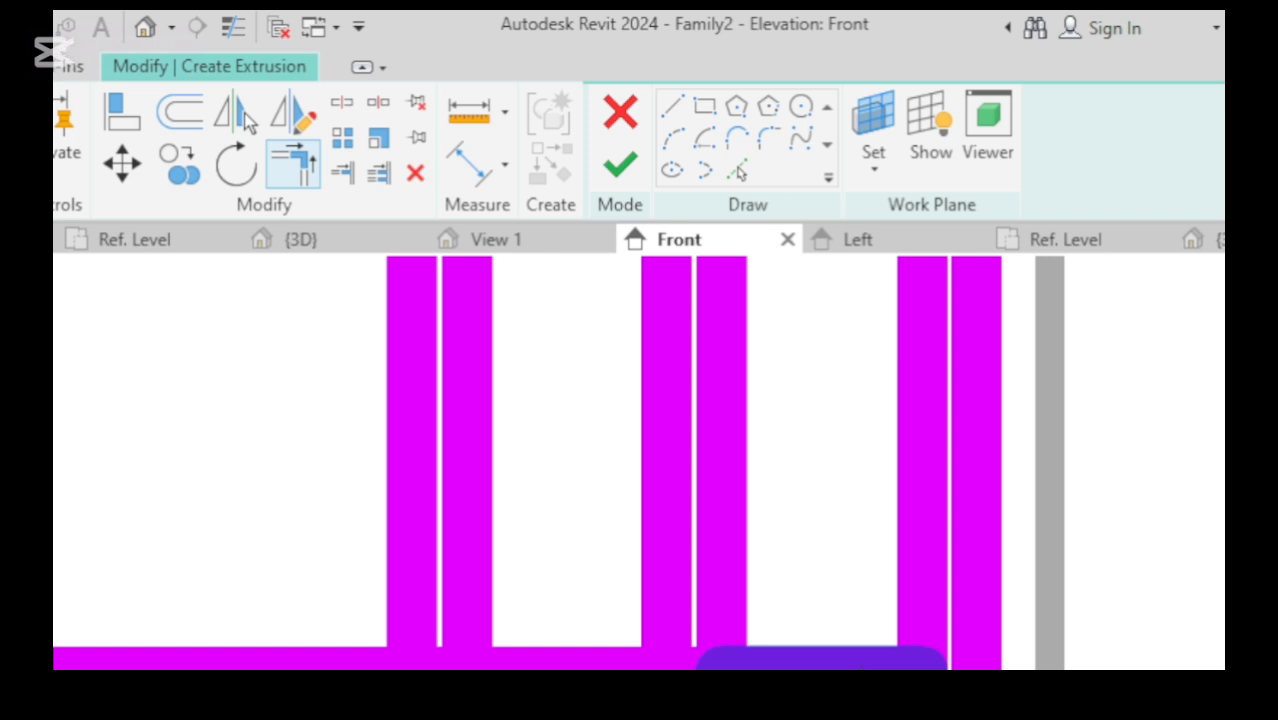
pyautogui.click(722, 614)
pyautogui.click(726, 659)
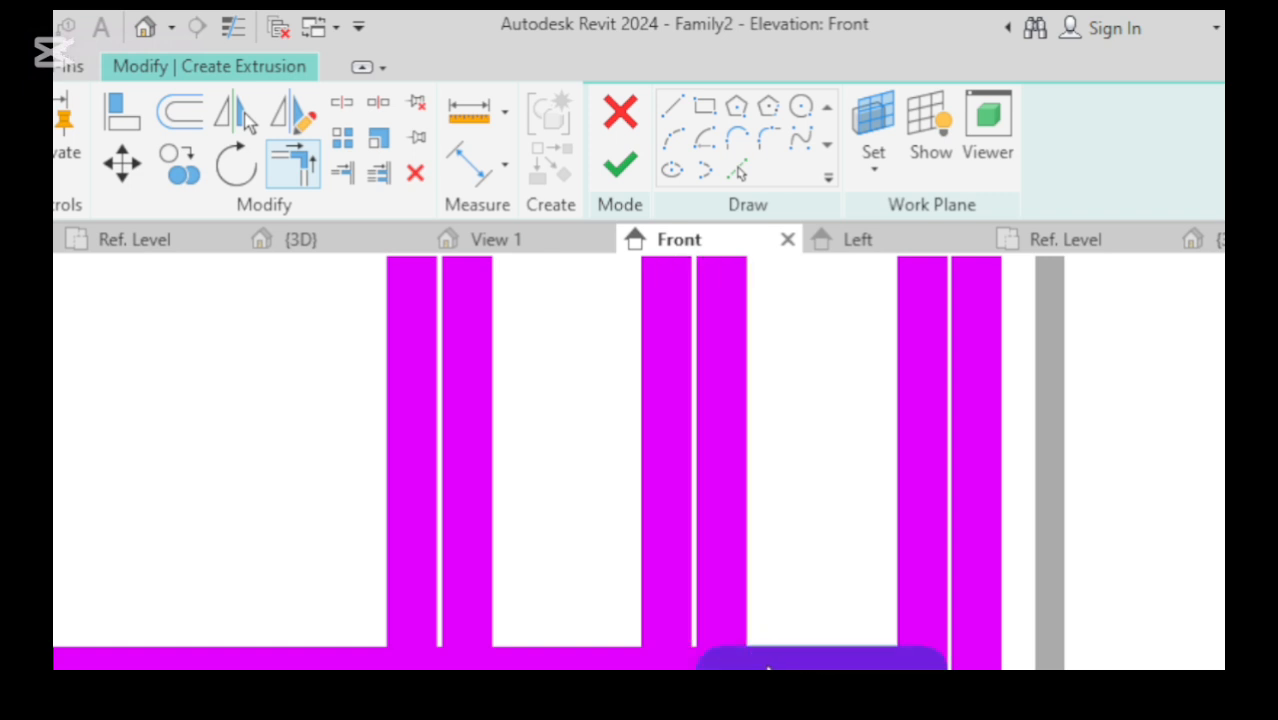
# Trim the second and third bars from the right into corners with the bottom horizontal line.
pyautogui.click(670, 614)
pyautogui.click(605, 661)
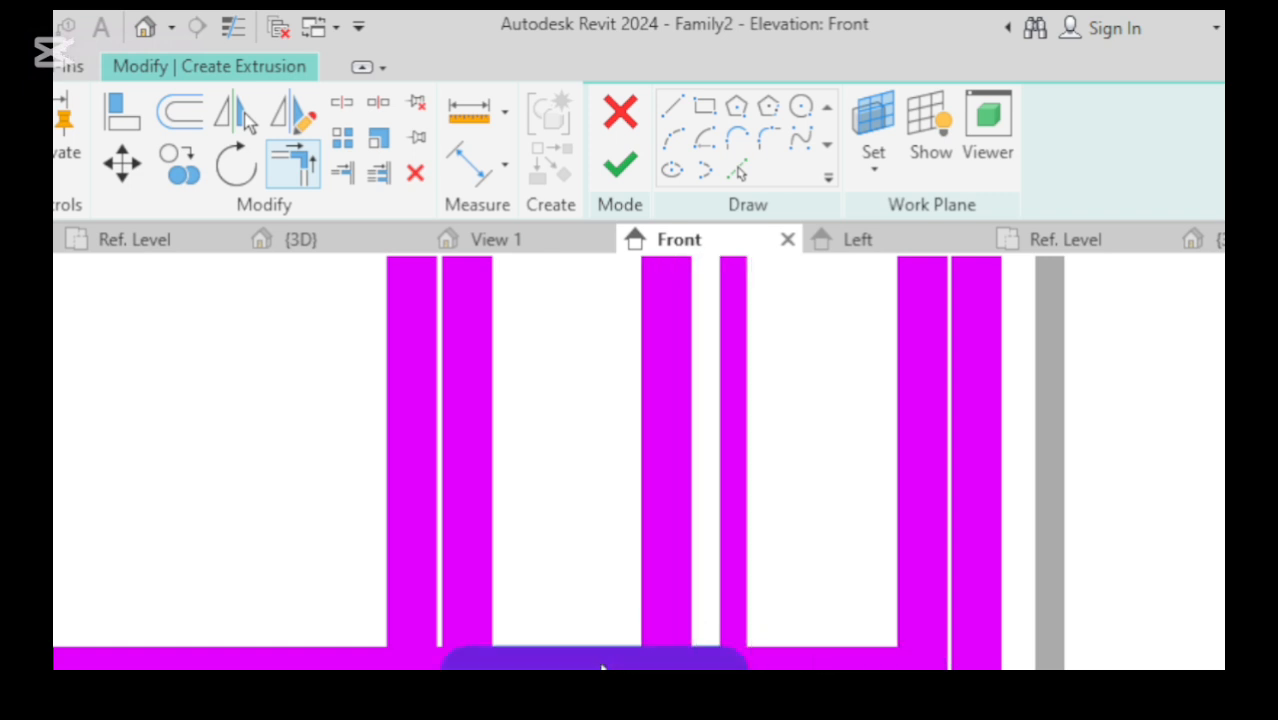
pyautogui.click(665, 615)
pyautogui.click(588, 658)
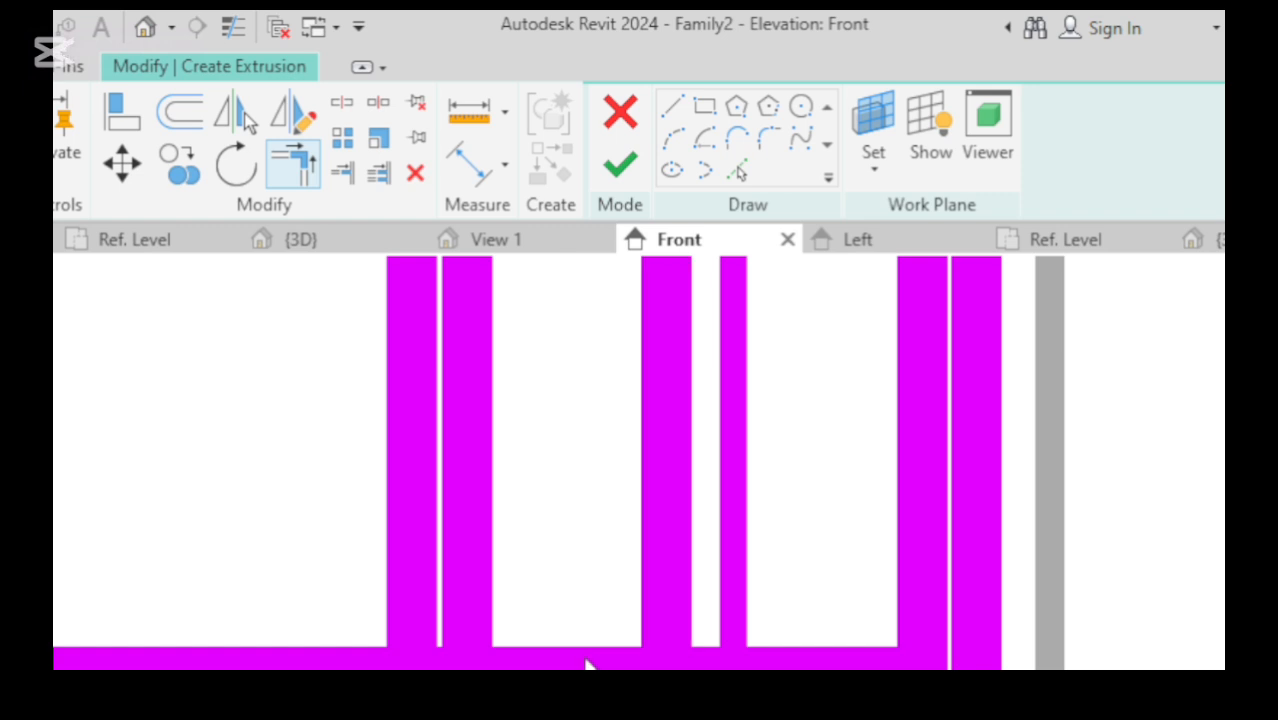
pyautogui.click(586, 665)
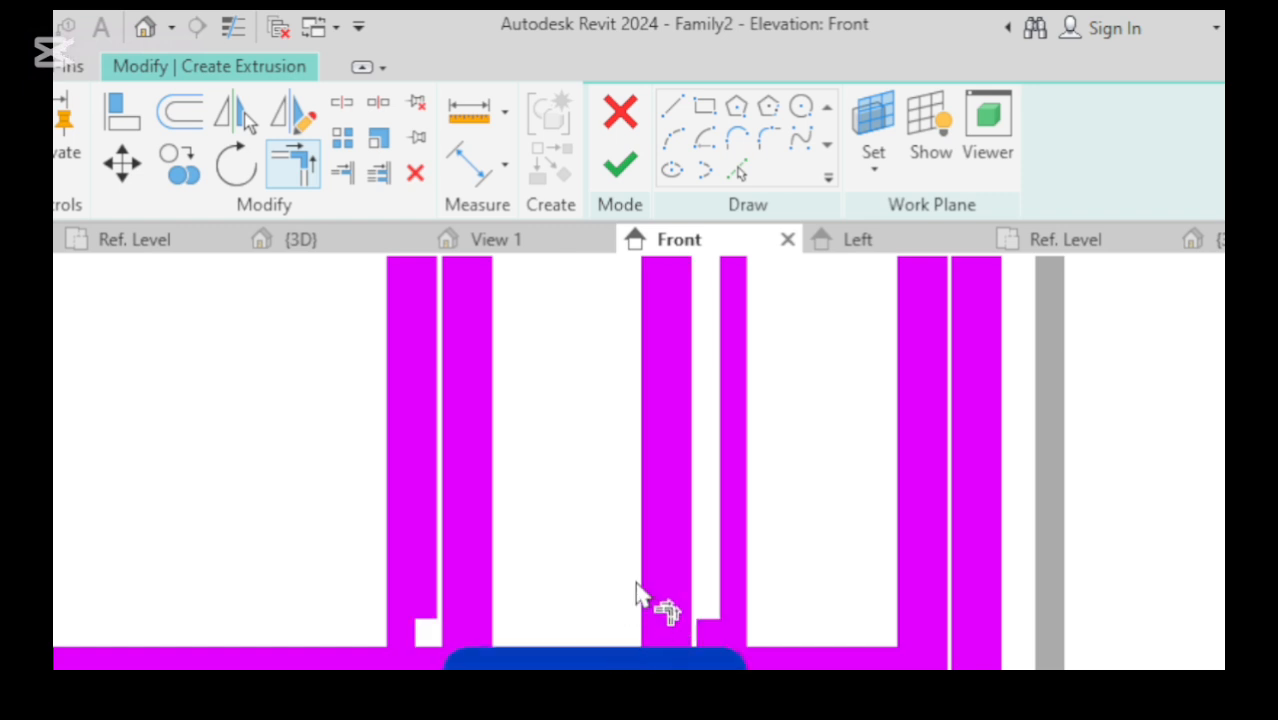
pyautogui.click(676, 565)
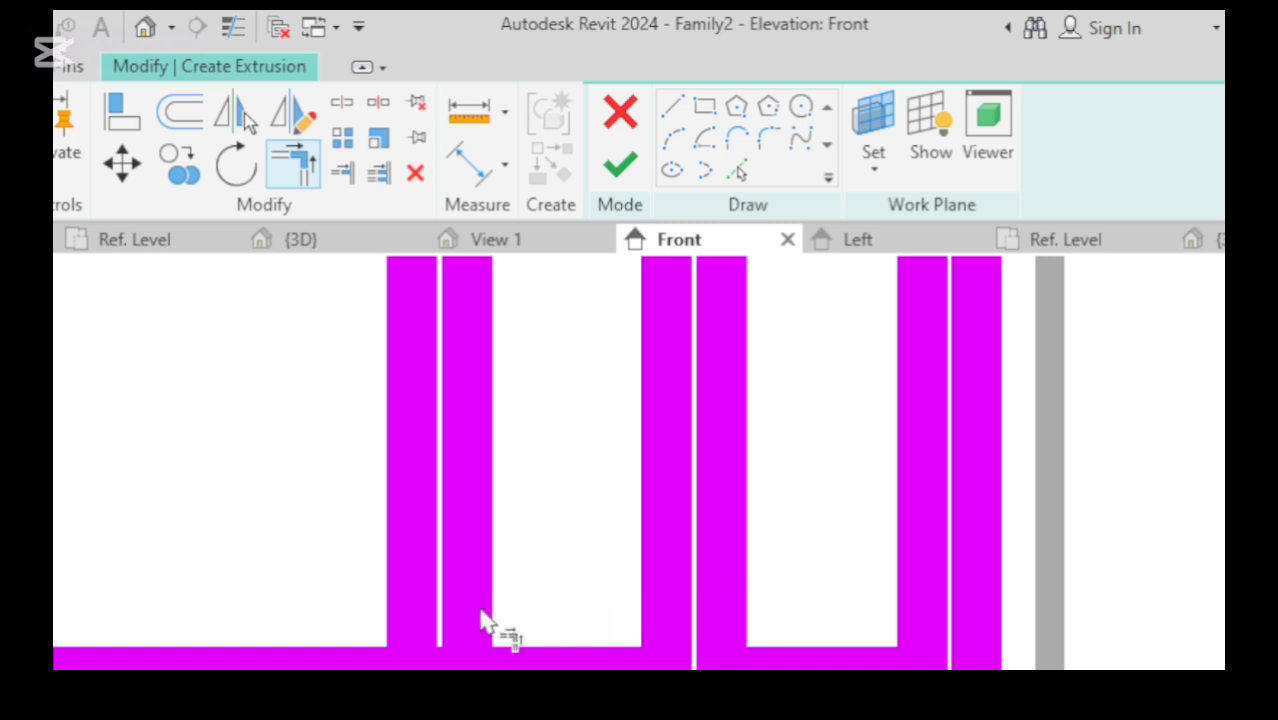
pyautogui.click(528, 663)
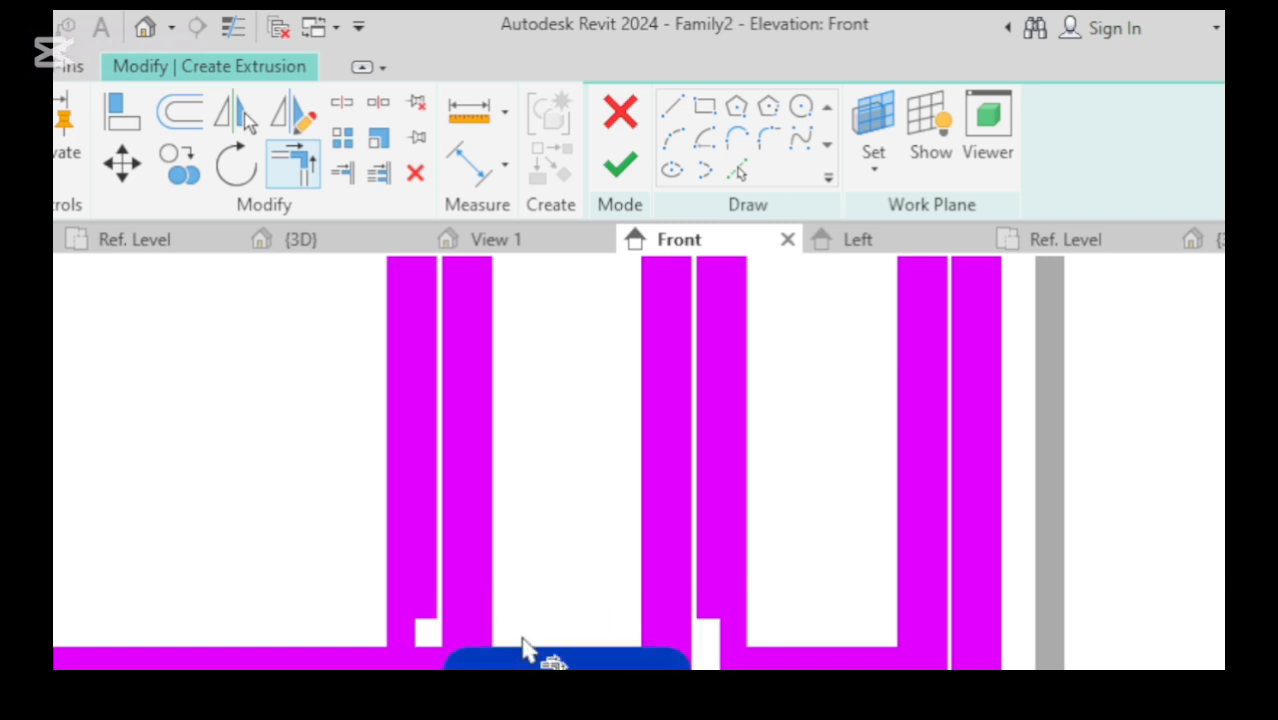
pyautogui.click(471, 585)
pyautogui.click(414, 550)
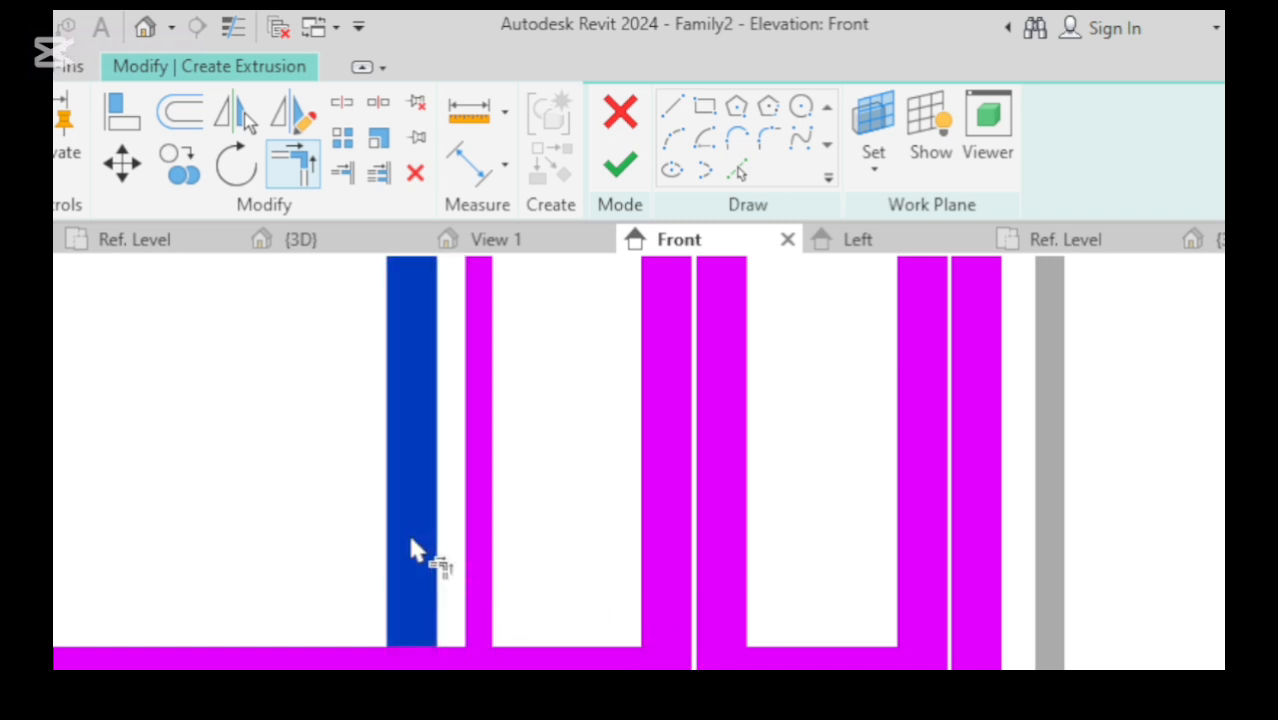
pyautogui.click(360, 662)
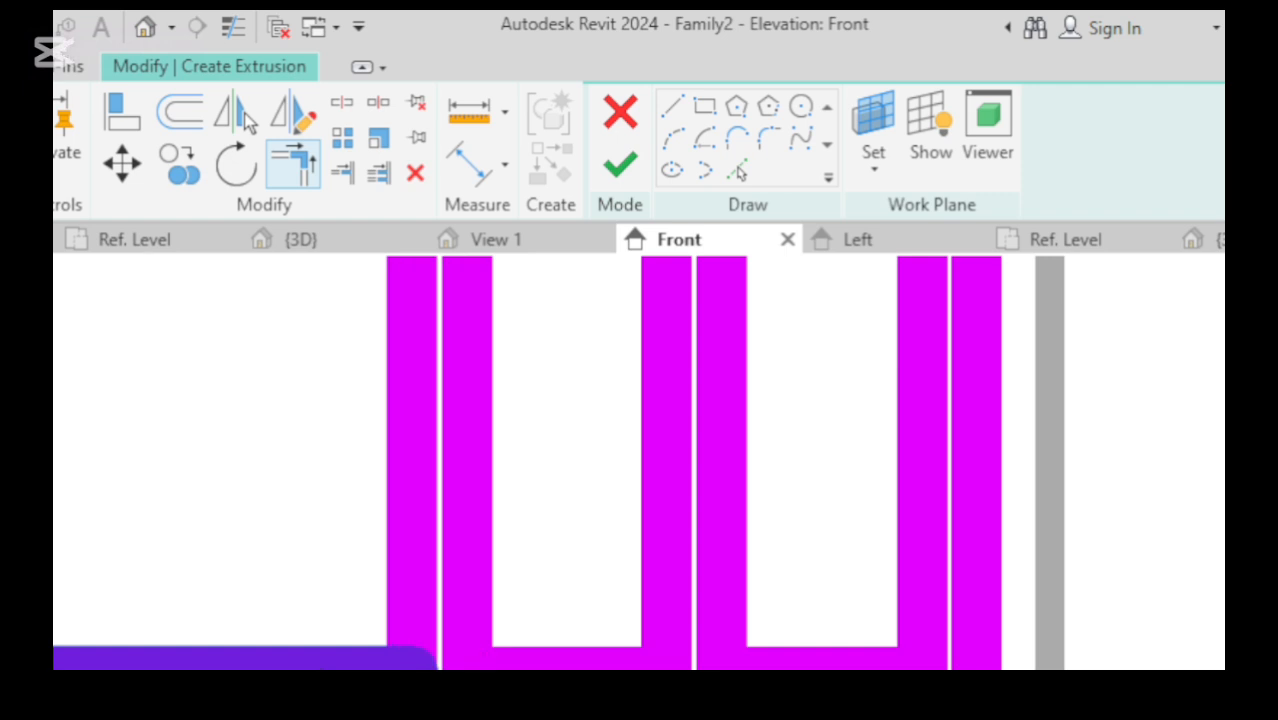
# Trim both lines of the first bar beyond the wide gap into corners with the bottom horizontal line.
pyautogui.scroll(-6, 627, 662)
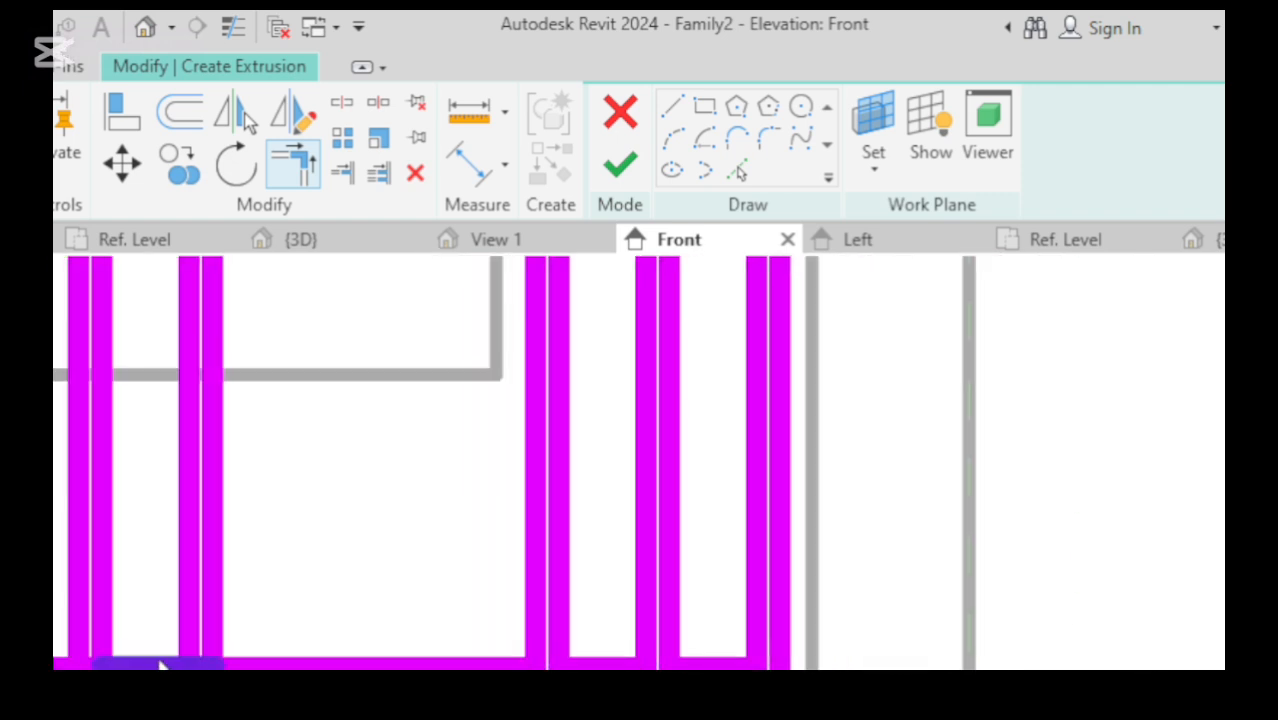
pyautogui.scroll(3, 163, 658)
pyautogui.click(272, 618)
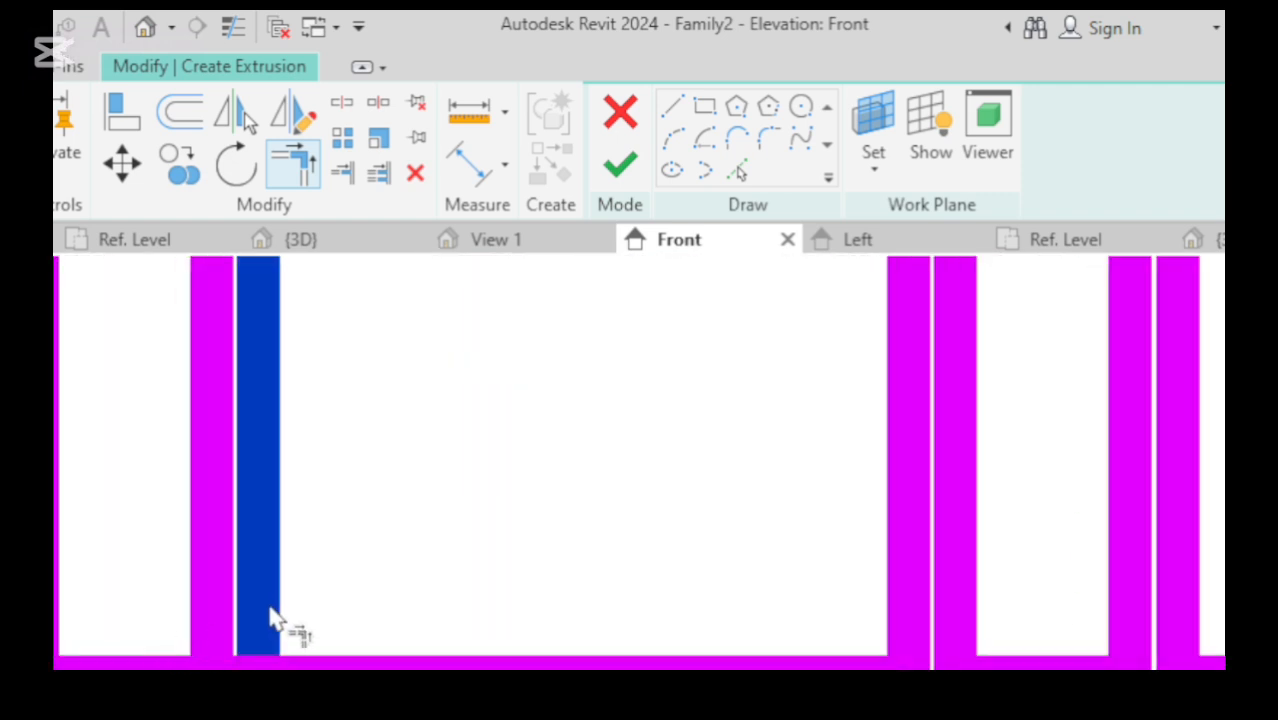
pyautogui.click(340, 663)
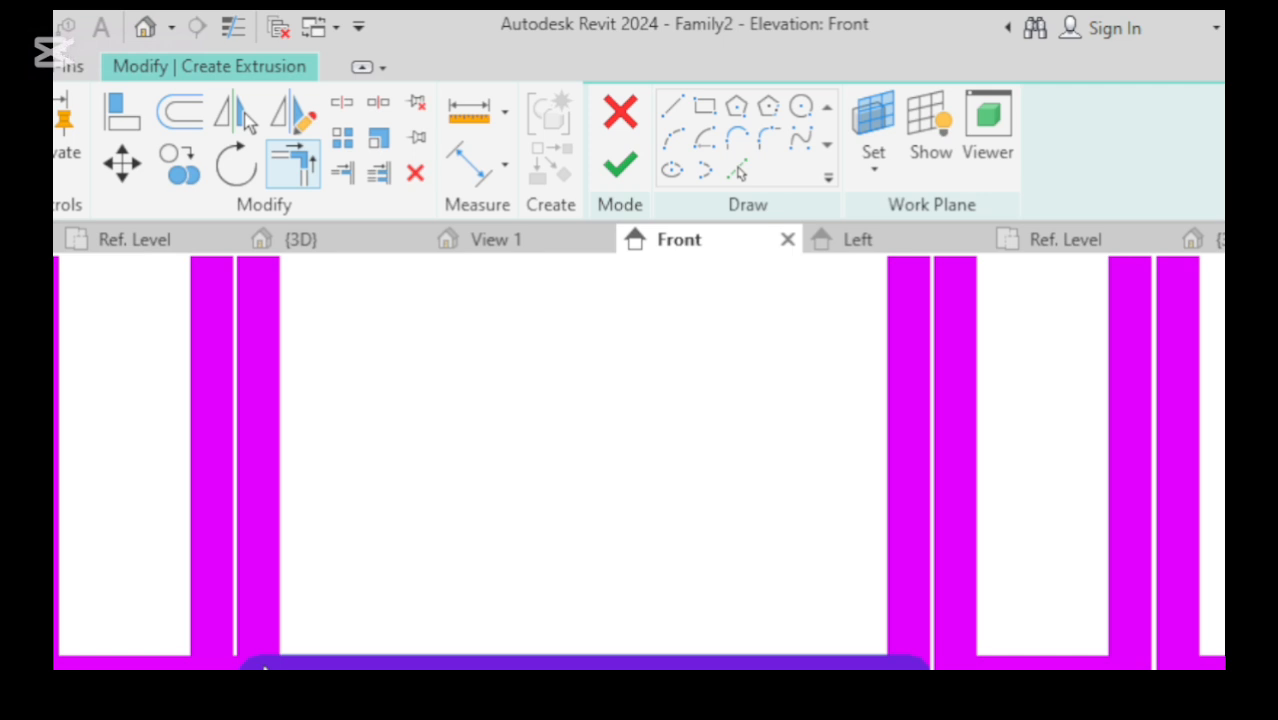
pyautogui.click(220, 612)
pyautogui.click(150, 663)
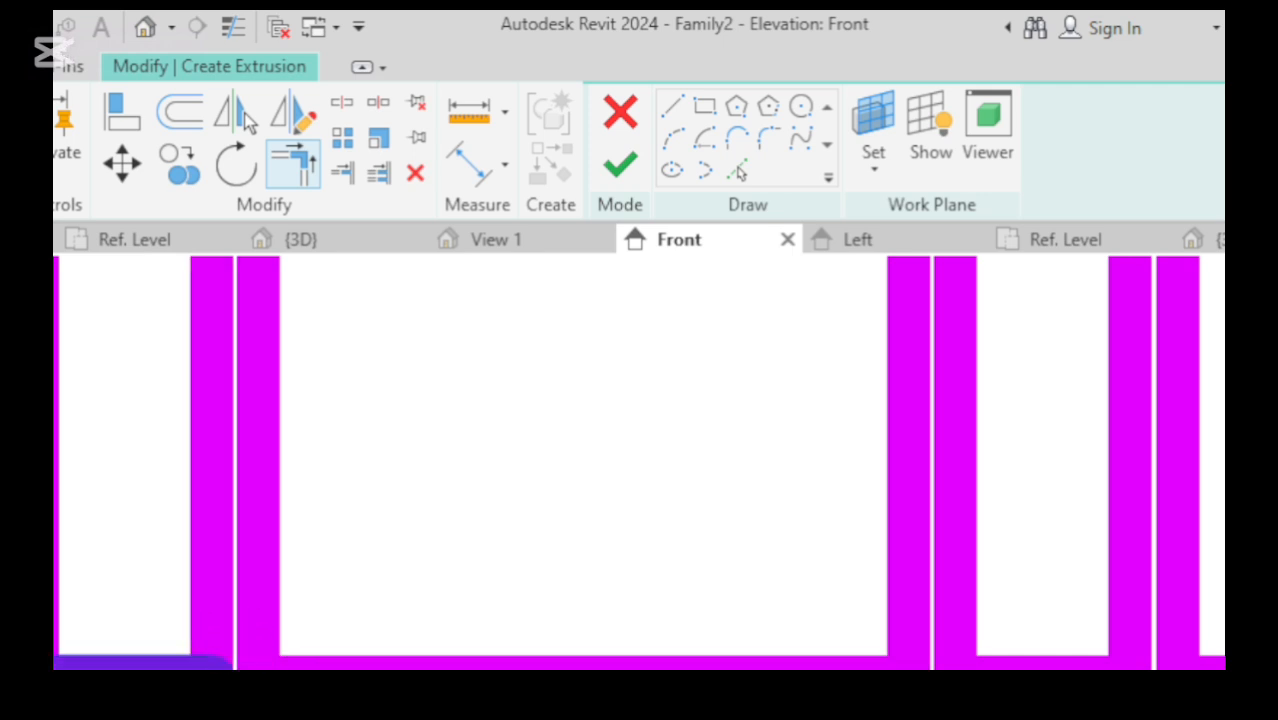
# Trim the next two bars of the long bar group into corners with the bottom horizontal line.
pyautogui.scroll(-3, 611, 668)
pyautogui.scroll(2, 200, 655)
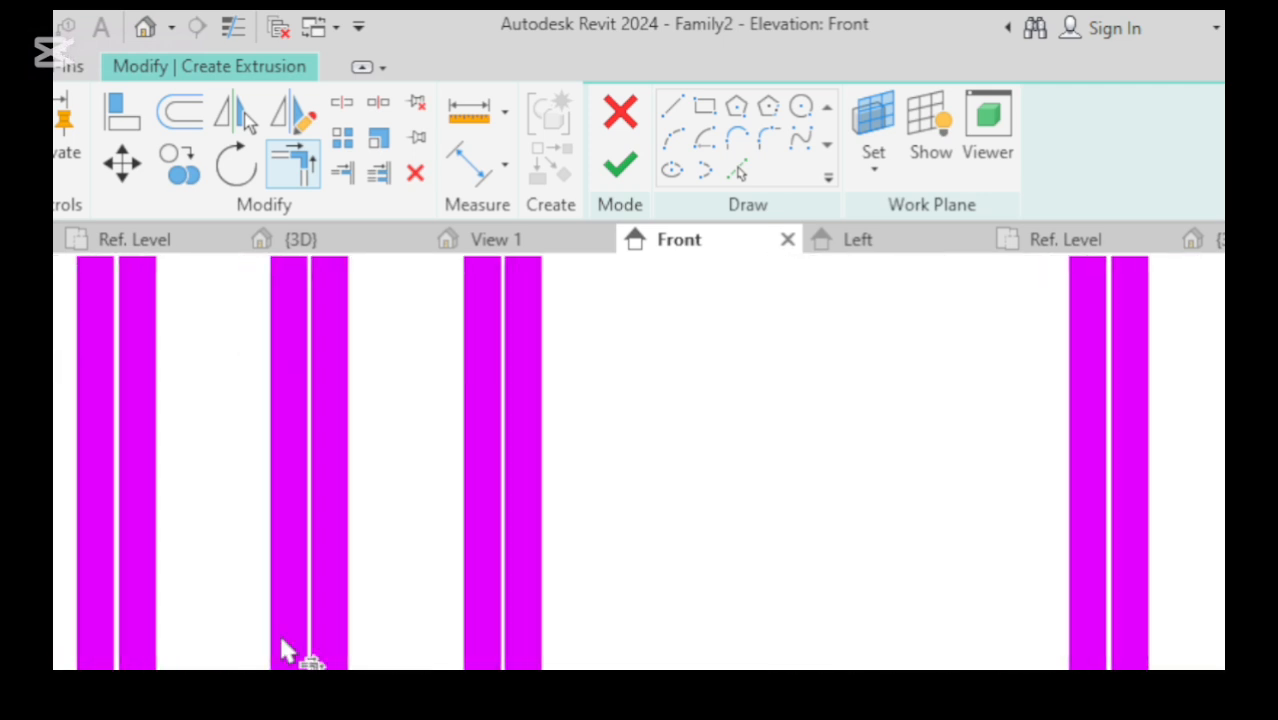
pyautogui.click(330, 607)
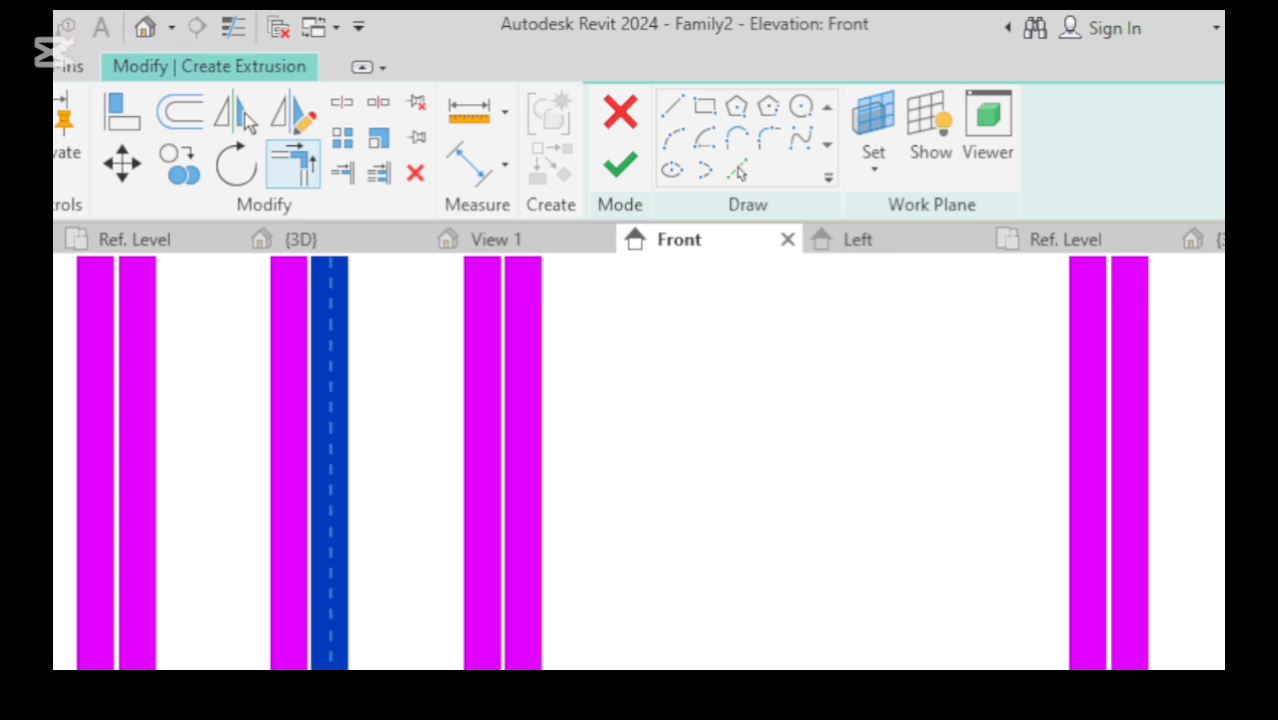
pyautogui.click(335, 664)
pyautogui.click(292, 628)
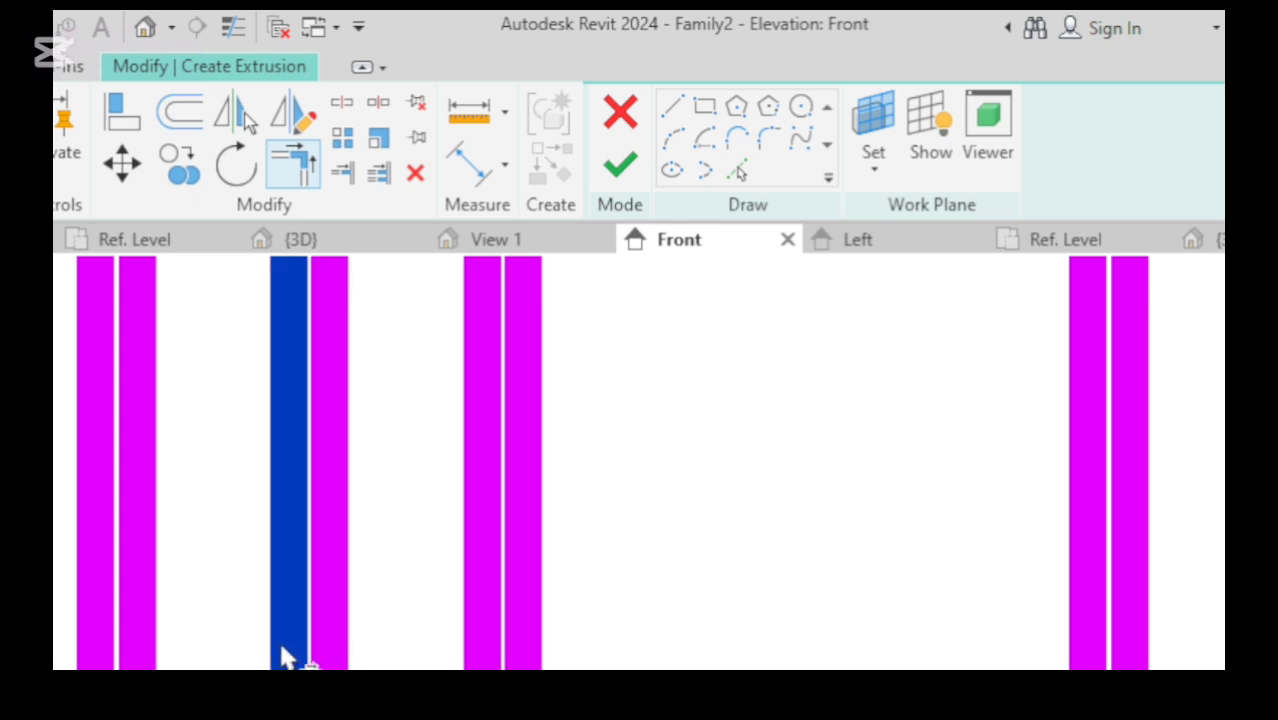
pyautogui.click(281, 666)
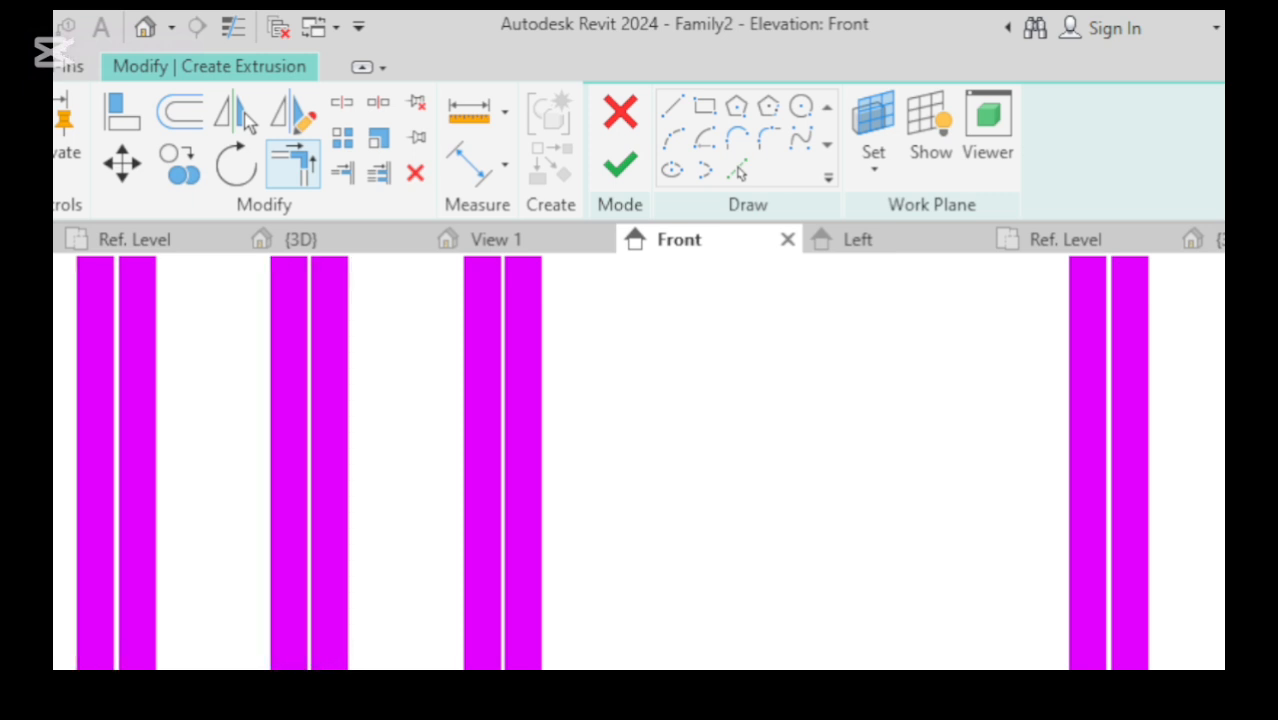
pyautogui.click(103, 614)
pyautogui.click(95, 668)
# Trim the fifth and sixth bars leftward from the wide gap into corners with the bottom horizontal line.
pyautogui.scroll(-7, 656, 660)
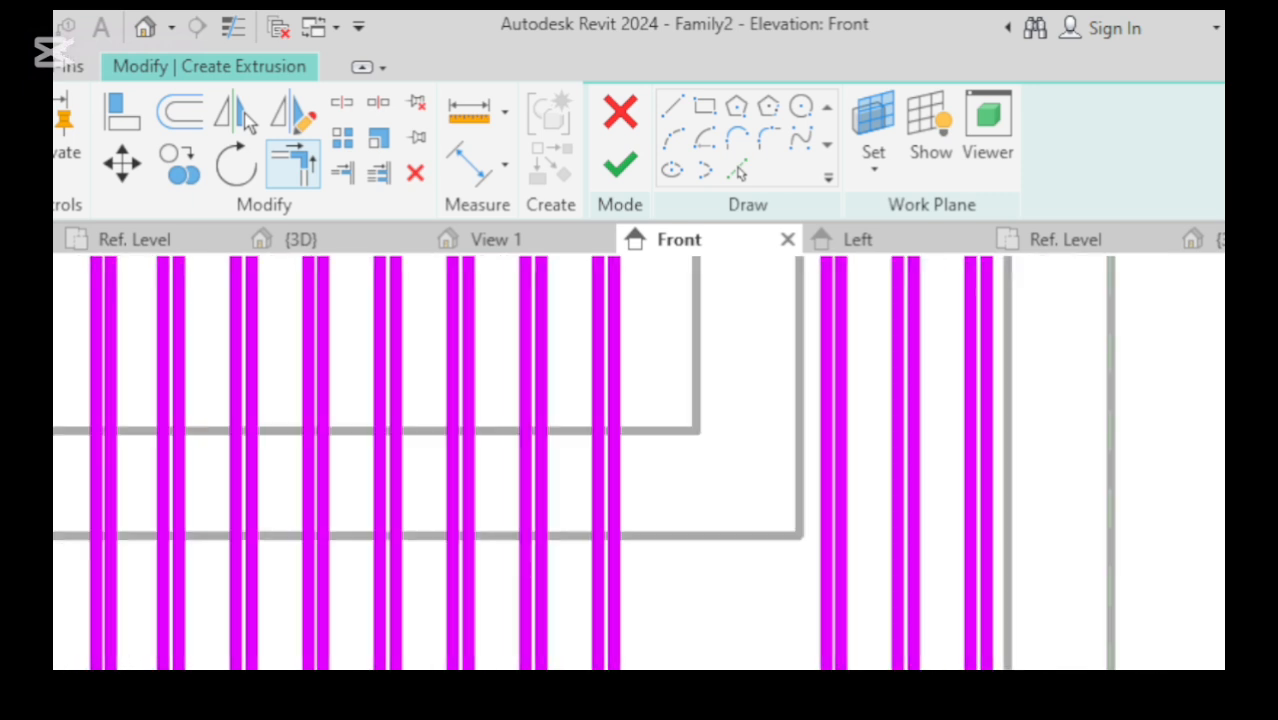
pyautogui.scroll(5, 272, 660)
pyautogui.click(392, 655)
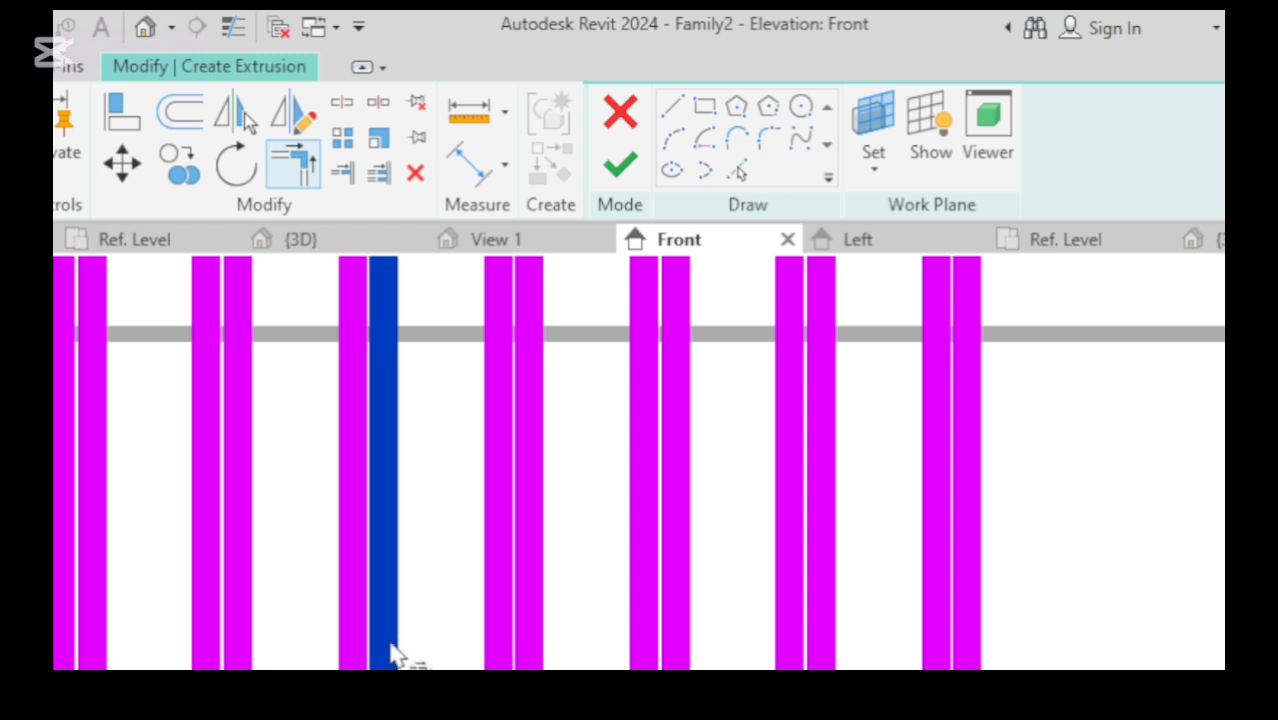
pyautogui.click(385, 668)
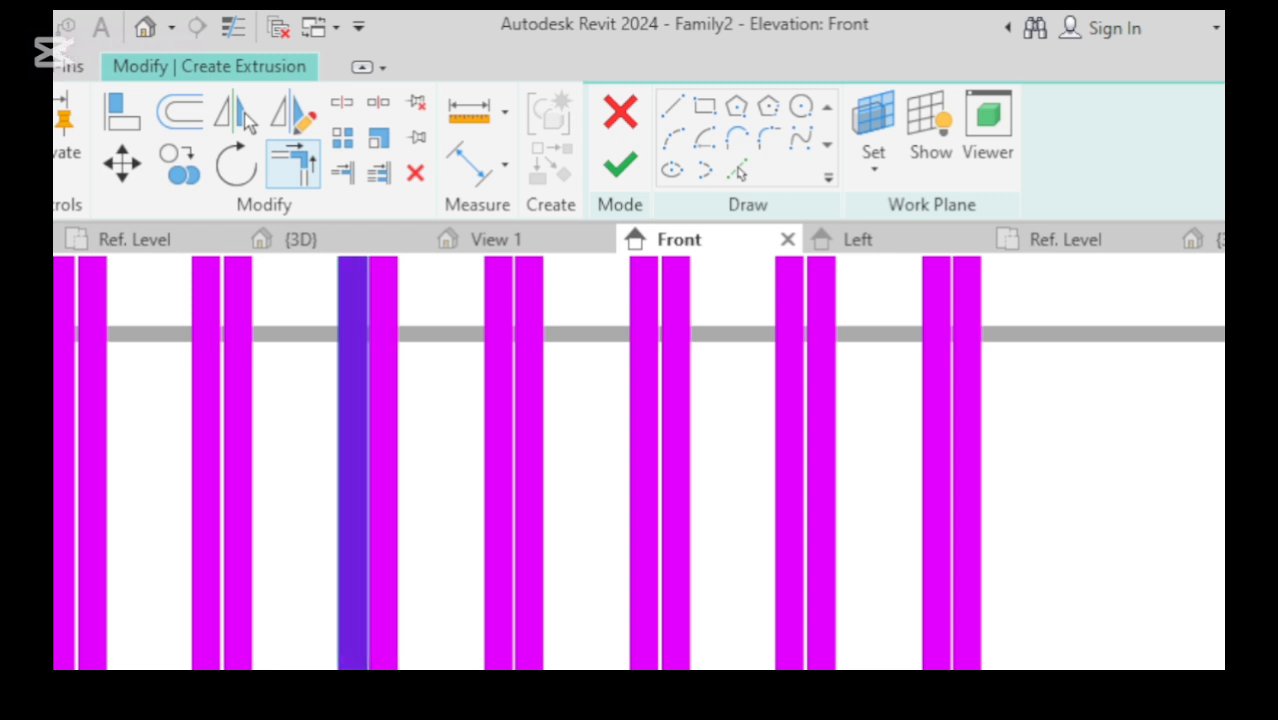
pyautogui.click(350, 665)
pyautogui.click(356, 667)
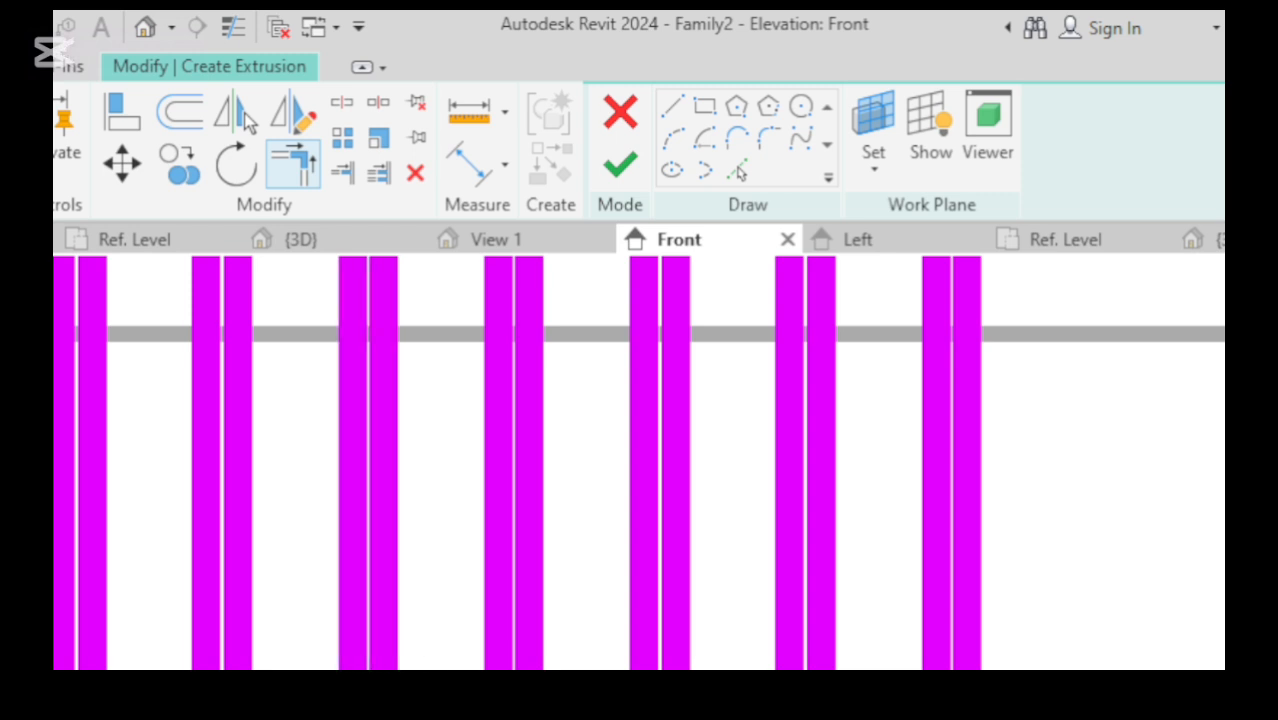
pyautogui.click(208, 652)
pyautogui.click(208, 668)
# Trim the seventh and eighth bars leftward from the wide gap into corners with the bottom horizontal line.
pyautogui.click(70, 655)
pyautogui.click(66, 667)
pyautogui.click(62, 656)
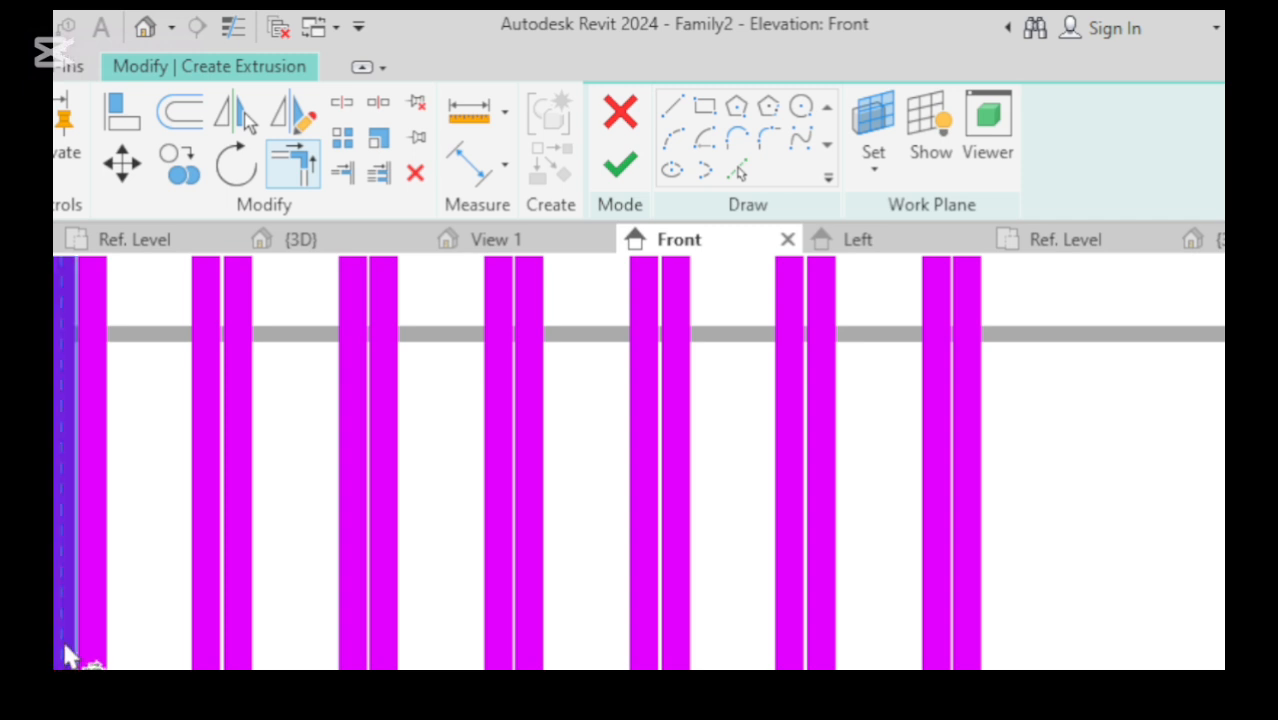
pyautogui.click(88, 662)
pyautogui.scroll(-1, 426, 640)
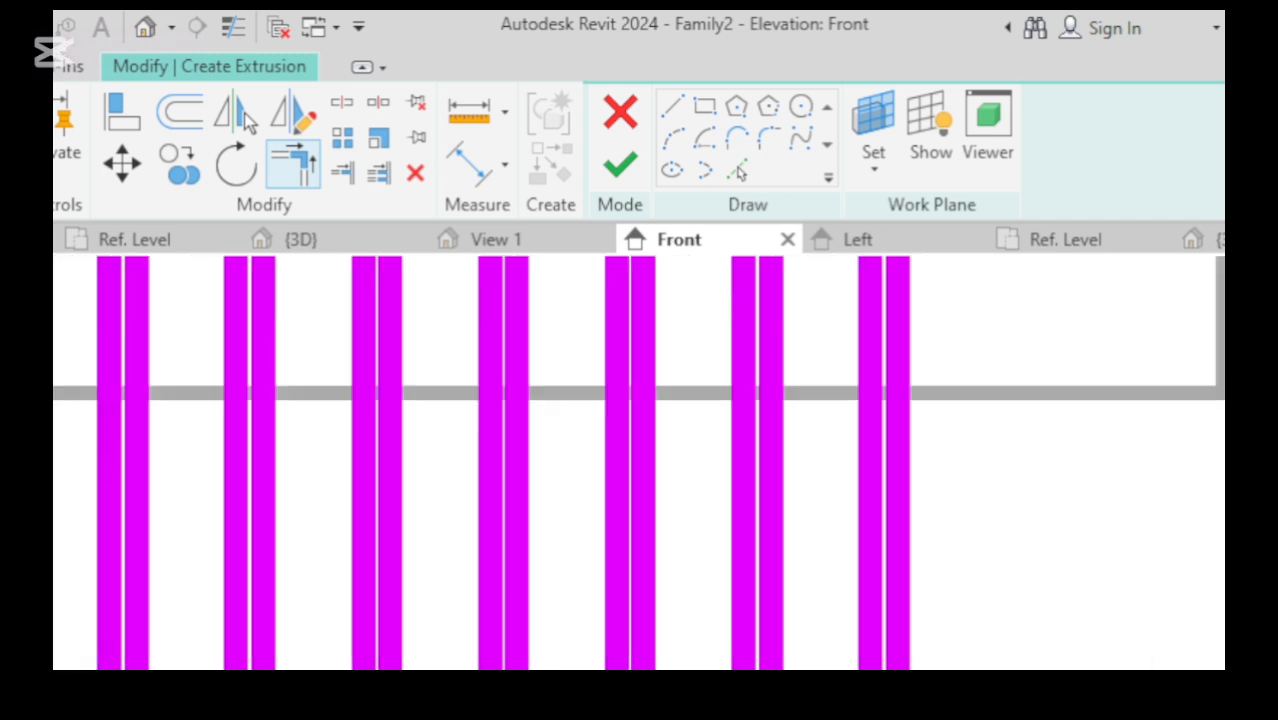
pyautogui.scroll(2, 56, 654)
pyautogui.click(56, 655)
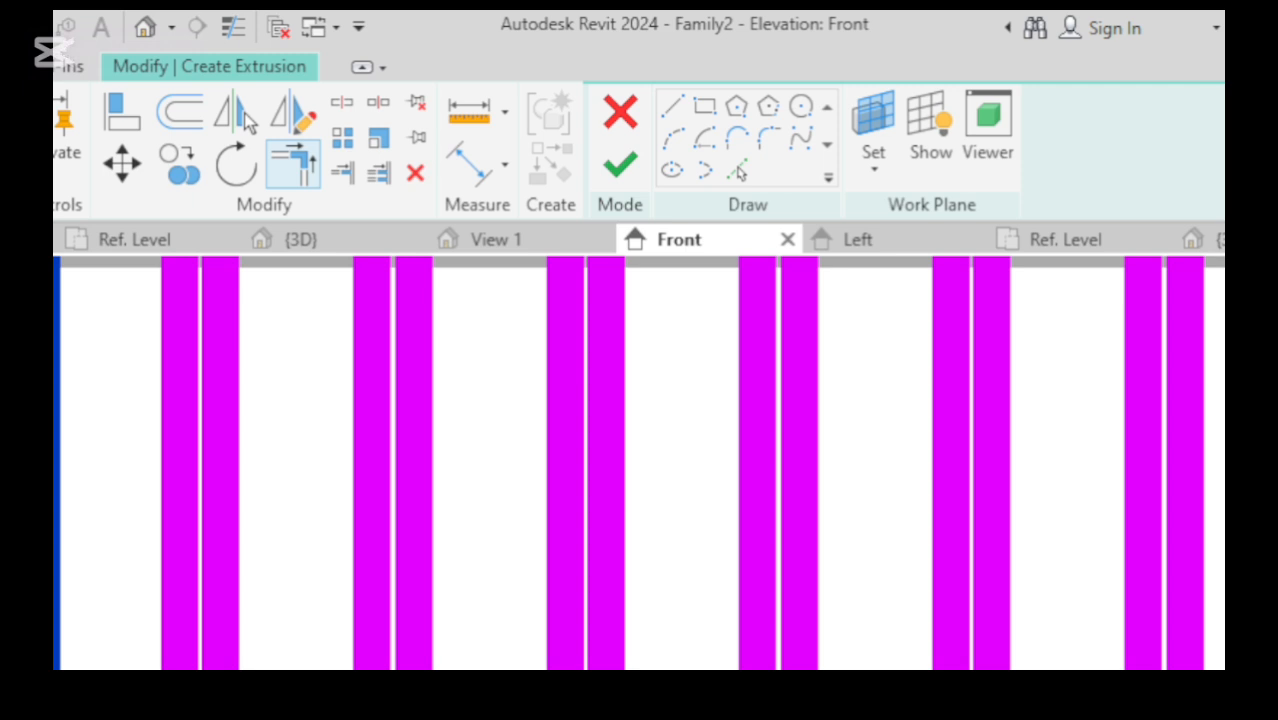
pyautogui.click(82, 664)
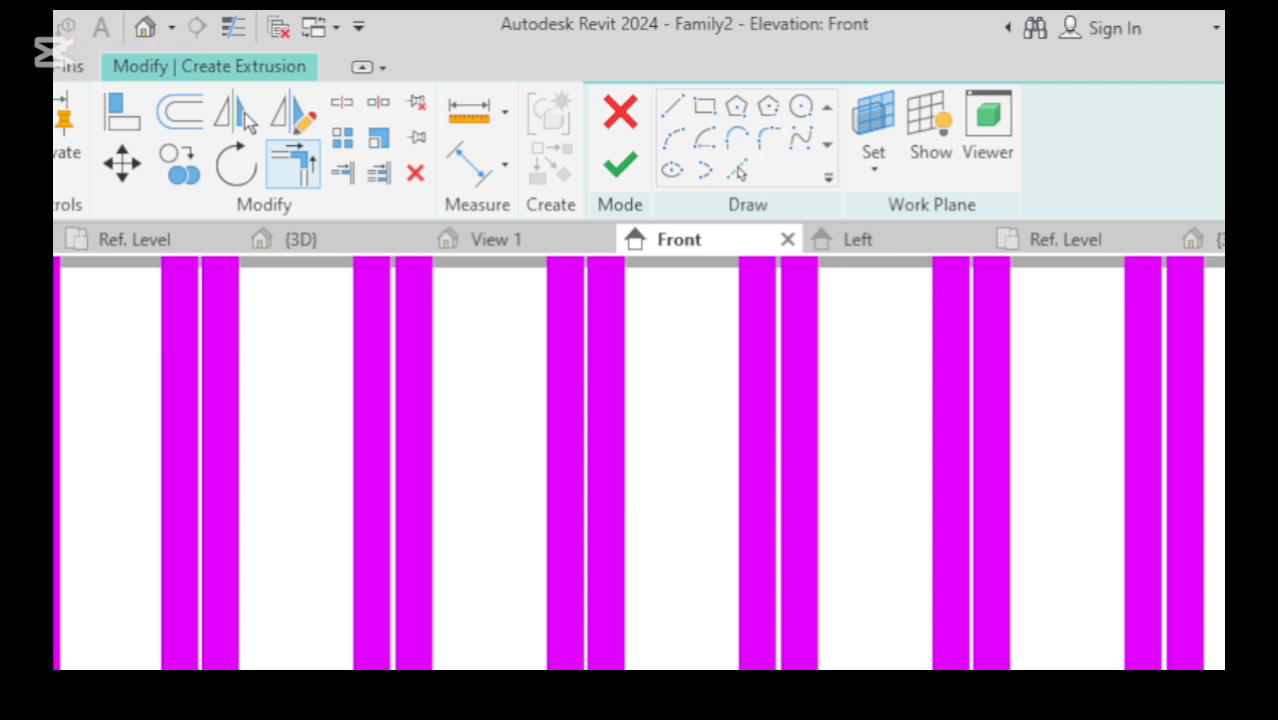
# Split the horizontal divider at the first bars of the left-half group and trim the crossing lines to corners.
pyautogui.scroll(-3, 1030, 640)
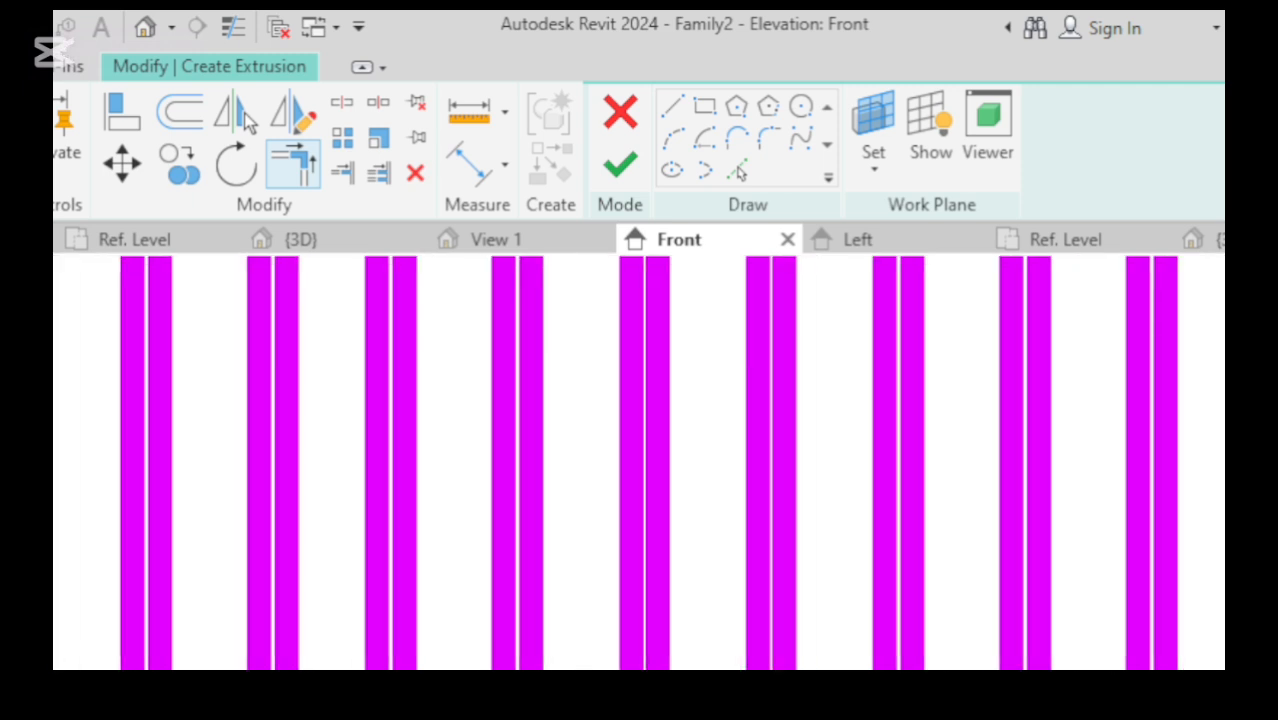
pyautogui.moveTo(800, 600); pyautogui.dragTo(1112, 631, button='middle')
pyautogui.scroll(-3, 1180, 632)
pyautogui.scroll(-3, 640, 655)
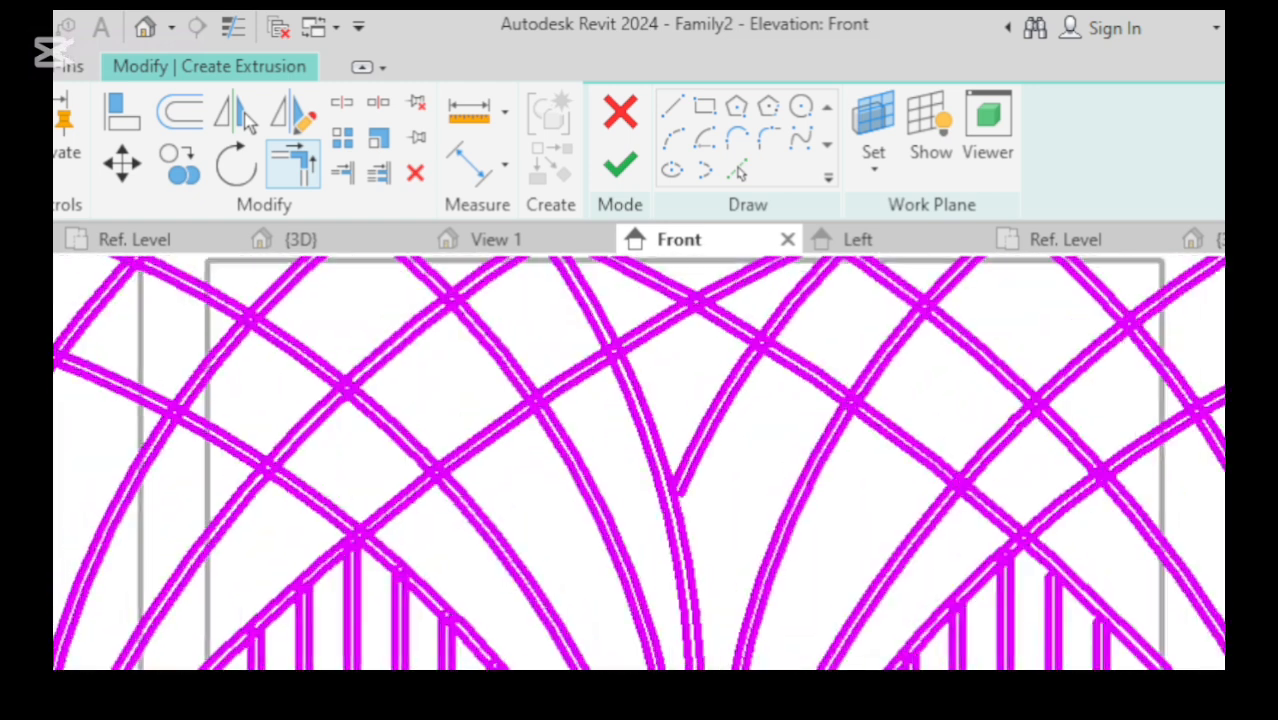
pyautogui.scroll(5, 60, 660)
pyautogui.press('s')
pyautogui.press('l')
pyautogui.press('t')
pyautogui.press('r')
pyautogui.click(467, 544)
pyautogui.scroll(-3, 60, 660)
pyautogui.scroll(-2, 60, 660)
pyautogui.press('Escape')
# Split the divider at the left-half group's remaining bars and trim the crossings to corners, up to the last bar under the descending arc.
pyautogui.scroll(5, 640, 600)
pyautogui.press('s')
pyautogui.press('l')
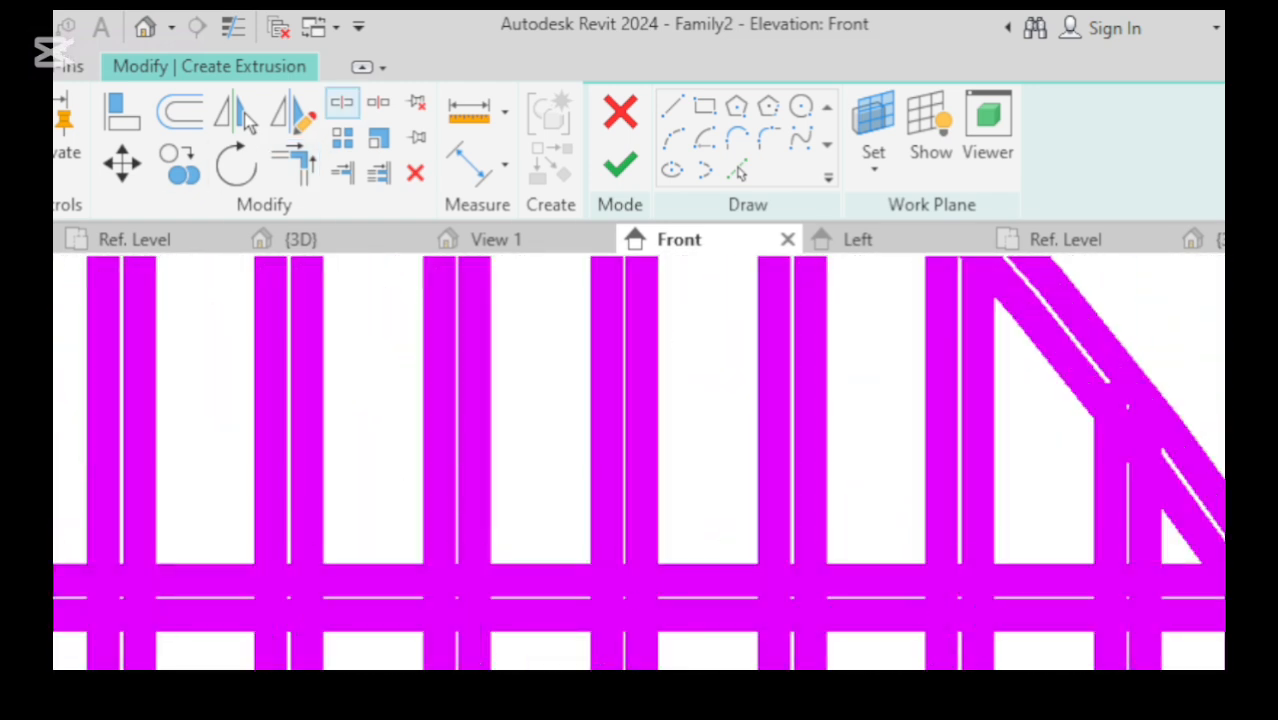
pyautogui.scroll(1, 640, 600)
pyautogui.scroll(-2, 640, 600)
pyautogui.press('t')
pyautogui.press('r')
pyautogui.click(696, 592)
pyautogui.scroll(-1, 1100, 640)
pyautogui.scroll(3, 911, 650)
pyautogui.click(970, 656)
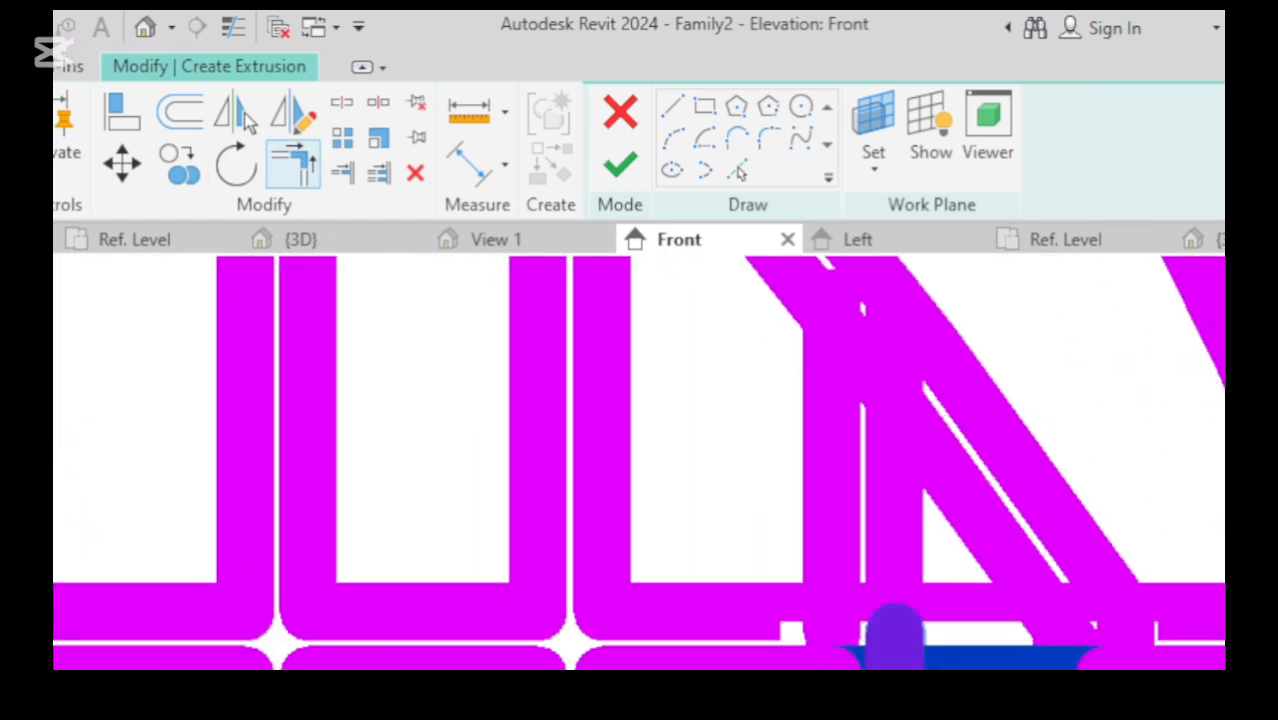
pyautogui.click(896, 633)
# Split the horizontal divider where the last bar and descending arc meet it, and trim the crossing lines to corners.
pyautogui.scroll(-3, 896, 640)
pyautogui.scroll(-2, 425, 613)
pyautogui.click(342, 102)
pyautogui.click(297, 165)
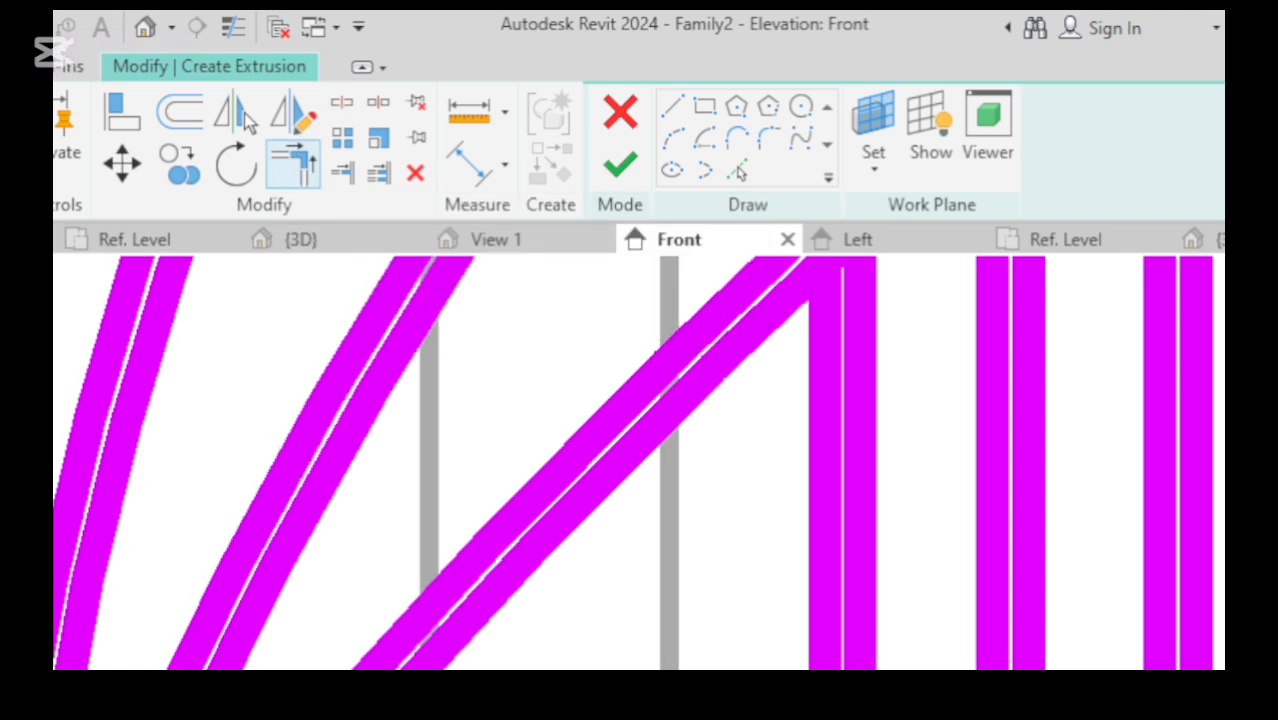
pyautogui.scroll(-2, 573, 433)
pyautogui.scroll(2, 573, 433)
pyautogui.scroll(-3, 640, 460)
pyautogui.scroll(3, 970, 600)
pyautogui.click(342, 102)
pyautogui.scroll(1, 985, 608)
pyautogui.click(297, 165)
pyautogui.scroll(-2, 1148, 610)
# Trim the divider crossings under the vertical bars between the ascending and descending arcs into corners.
pyautogui.click(385, 648)
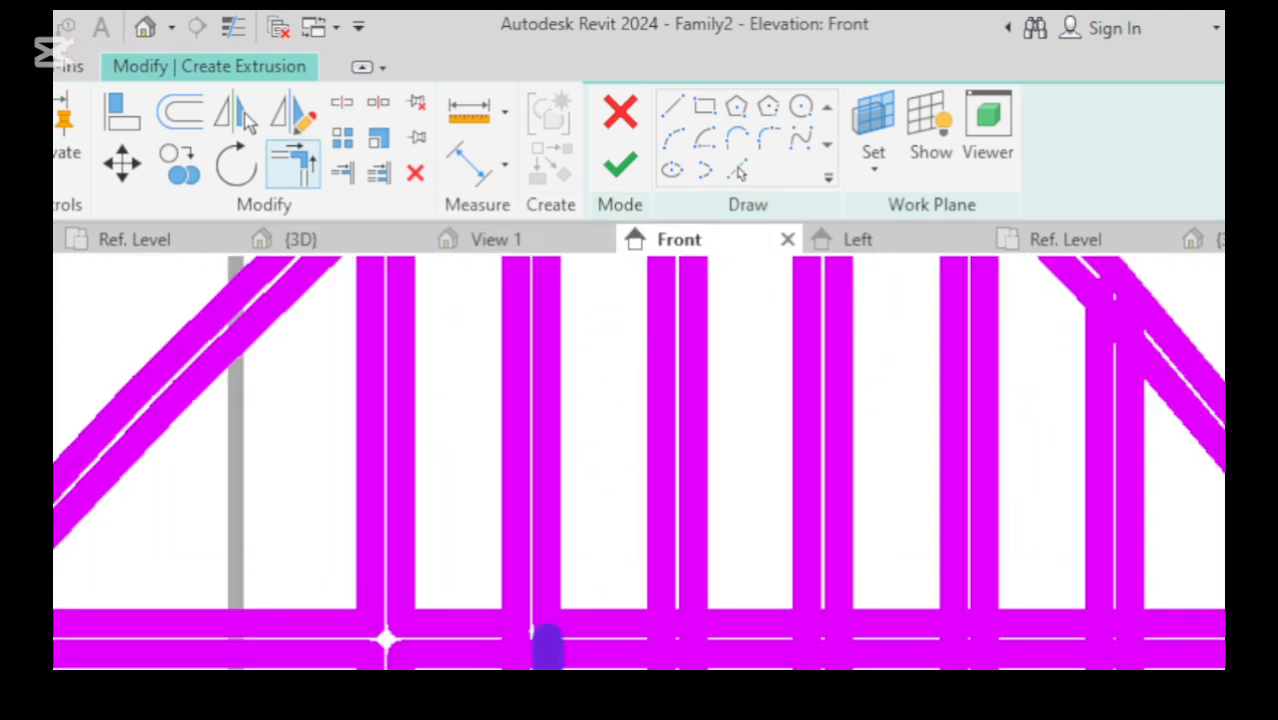
pyautogui.click(547, 648)
pyautogui.click(820, 650)
pyautogui.scroll(3, 973, 650)
pyautogui.click(1004, 642)
# Split the divider where the central arcs reach it and trim the crossing lines to corners.
pyautogui.scroll(1, 1100, 635)
pyautogui.scroll(-2, 1100, 620)
pyautogui.click(342, 102)
pyautogui.click(297, 165)
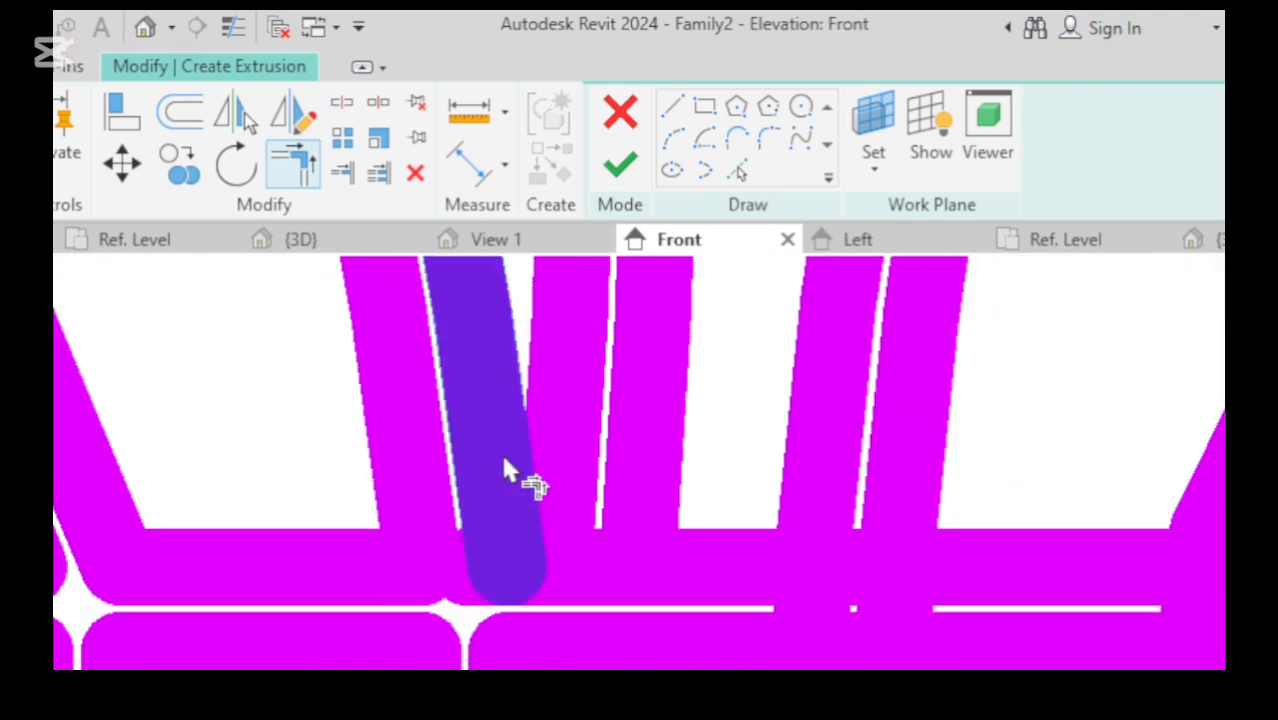
pyautogui.scroll(-1, 505, 468)
pyautogui.click(608, 617)
pyautogui.click(342, 102)
pyautogui.click(297, 165)
pyautogui.scroll(-2, 640, 460)
# Split the divider at the bars of the next group beyond the central arcs and trim the crossings to corners.
pyautogui.click(342, 108)
pyautogui.scroll(1, 926, 660)
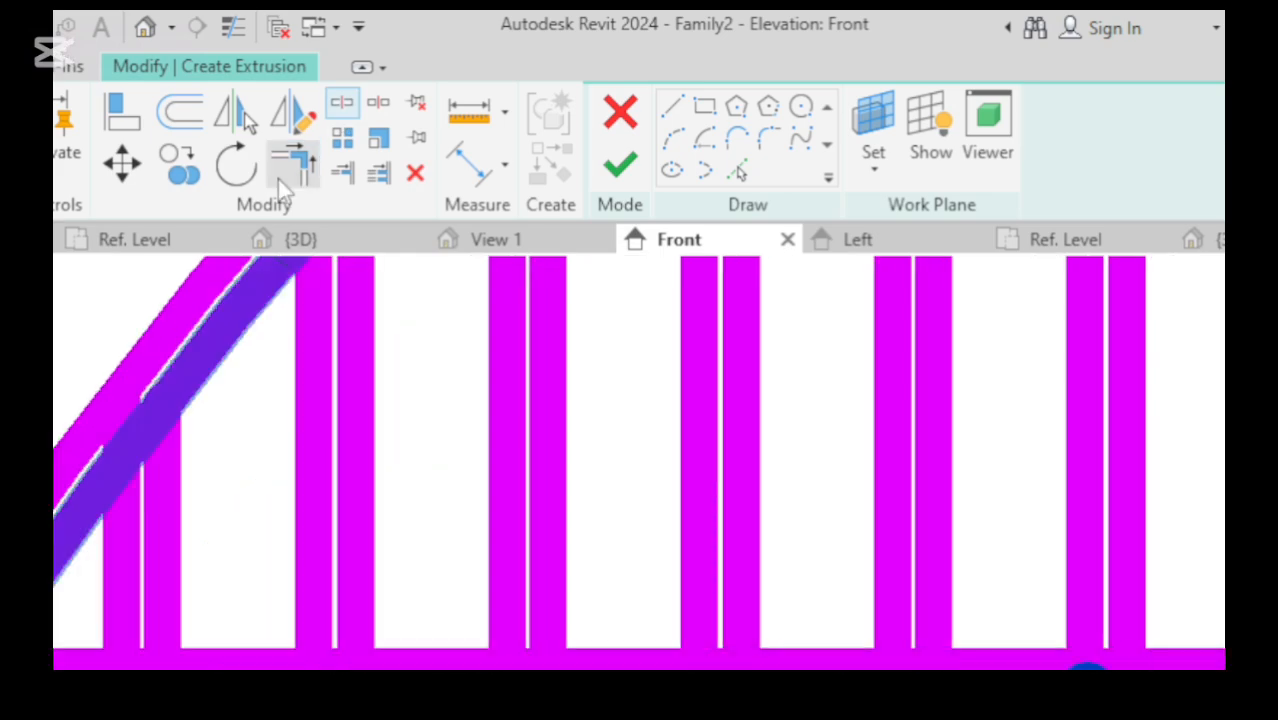
pyautogui.click(280, 178)
pyautogui.scroll(-2, 640, 655)
pyautogui.scroll(2, 1025, 655)
pyautogui.scroll(-1, 640, 460)
pyautogui.scroll(-2, 720, 655)
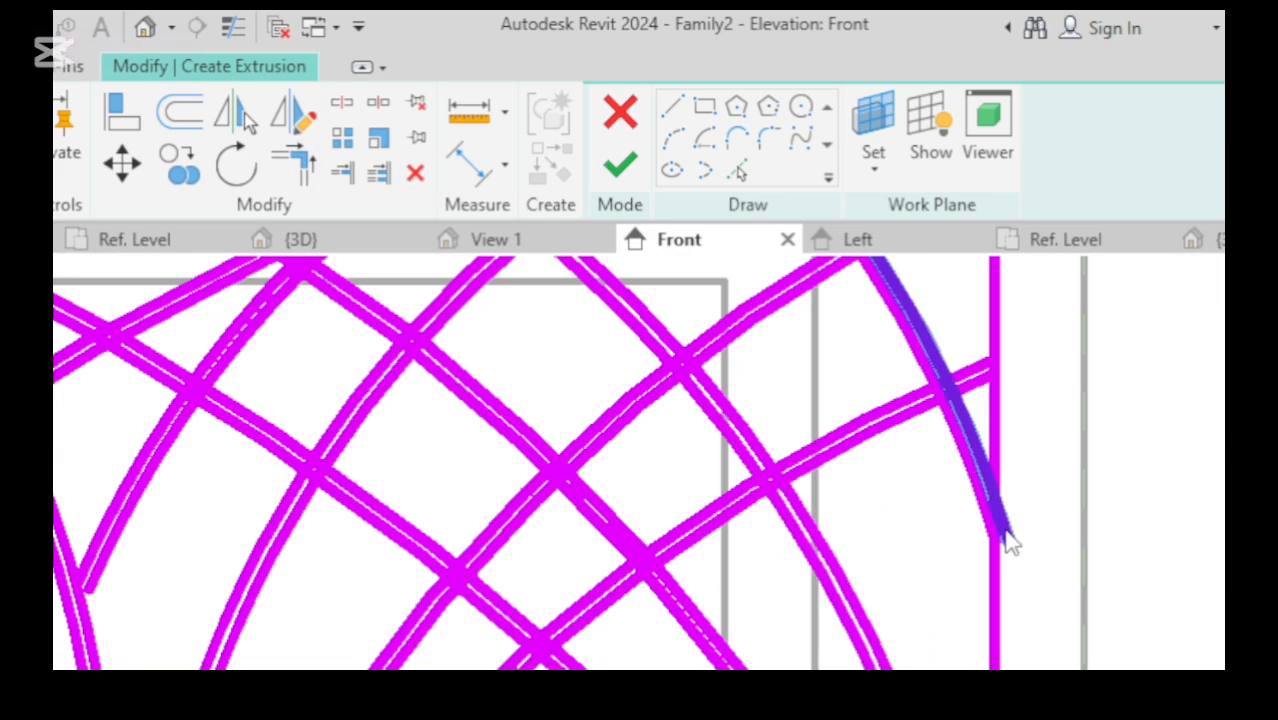
# Split the doubled arcs crossing in the upper lattice near the right edge line and trim them into corners.
pyautogui.click(342, 102)
pyautogui.scroll(1, 456, 422)
pyautogui.click(456, 422)
pyautogui.click(293, 165)
pyautogui.click(638, 622)
pyautogui.click(687, 645)
pyautogui.scroll(-2, 640, 460)
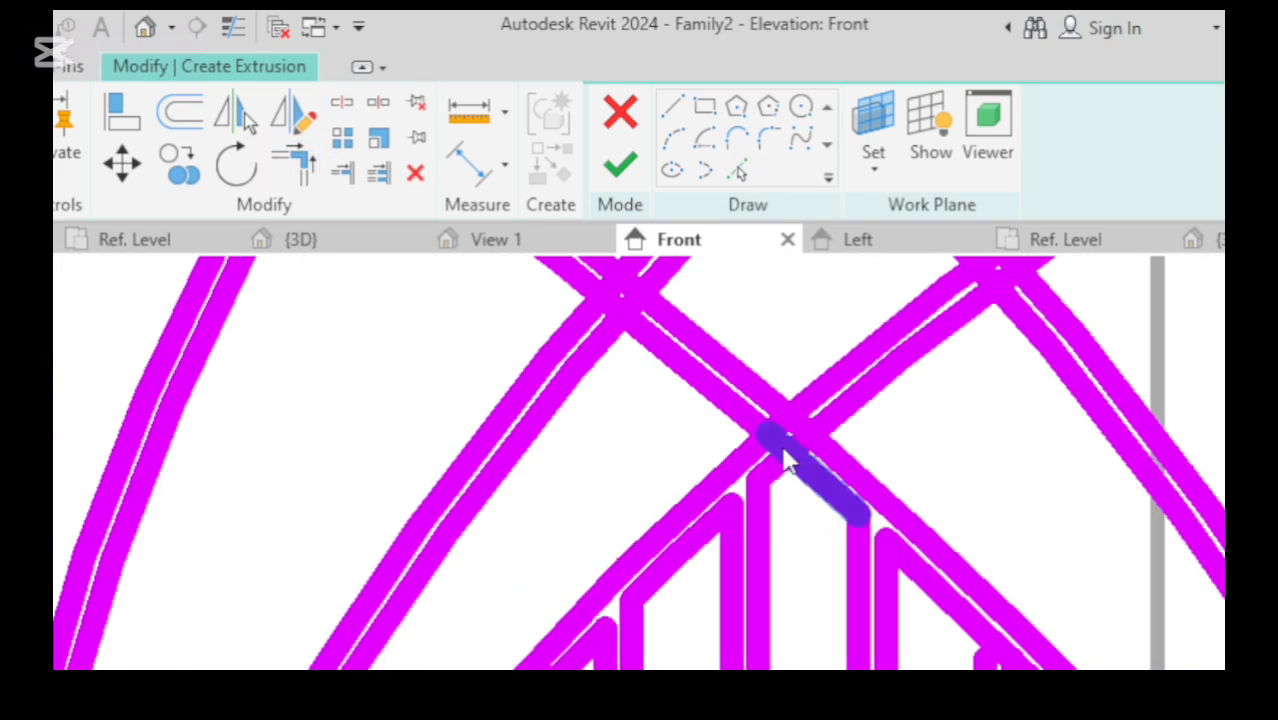
# Split the arcs crossing above the apex of the right-hand bar group and trim the pieces into corners.
pyautogui.click(342, 102)
pyautogui.click(780, 395)
pyautogui.click(293, 165)
pyautogui.scroll(1, 640, 460)
pyautogui.scroll(-3, 640, 460)
pyautogui.click(342, 102)
pyautogui.click(796, 306)
pyautogui.click(293, 165)
# Trim away the edge line segments at the sketch's upper right corner and clean up the arc ends there.
pyautogui.scroll(2, 905, 440)
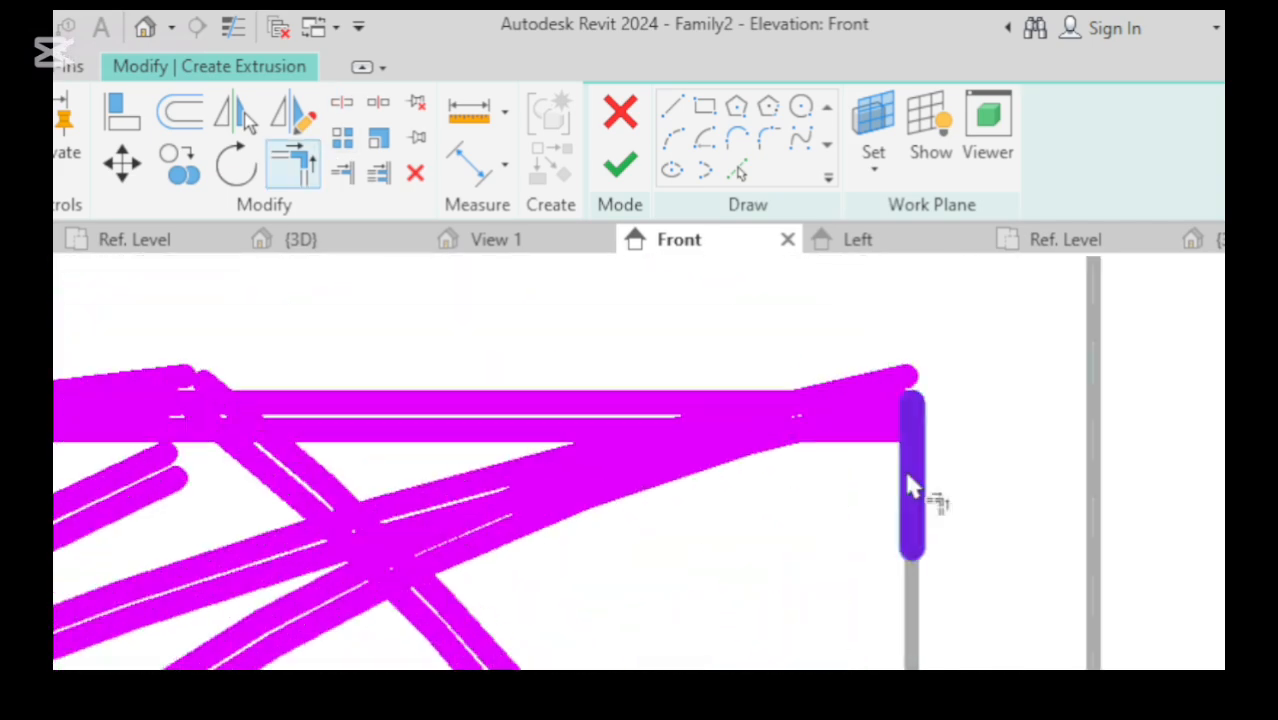
pyautogui.click(910, 485)
pyautogui.scroll(-2, 756, 548)
pyautogui.click(342, 102)
pyautogui.scroll(1, 465, 450)
pyautogui.click(465, 446)
pyautogui.click(598, 442)
pyautogui.scroll(1, 600, 452)
pyautogui.moveTo(598, 442); pyautogui.dragTo(277, 391)
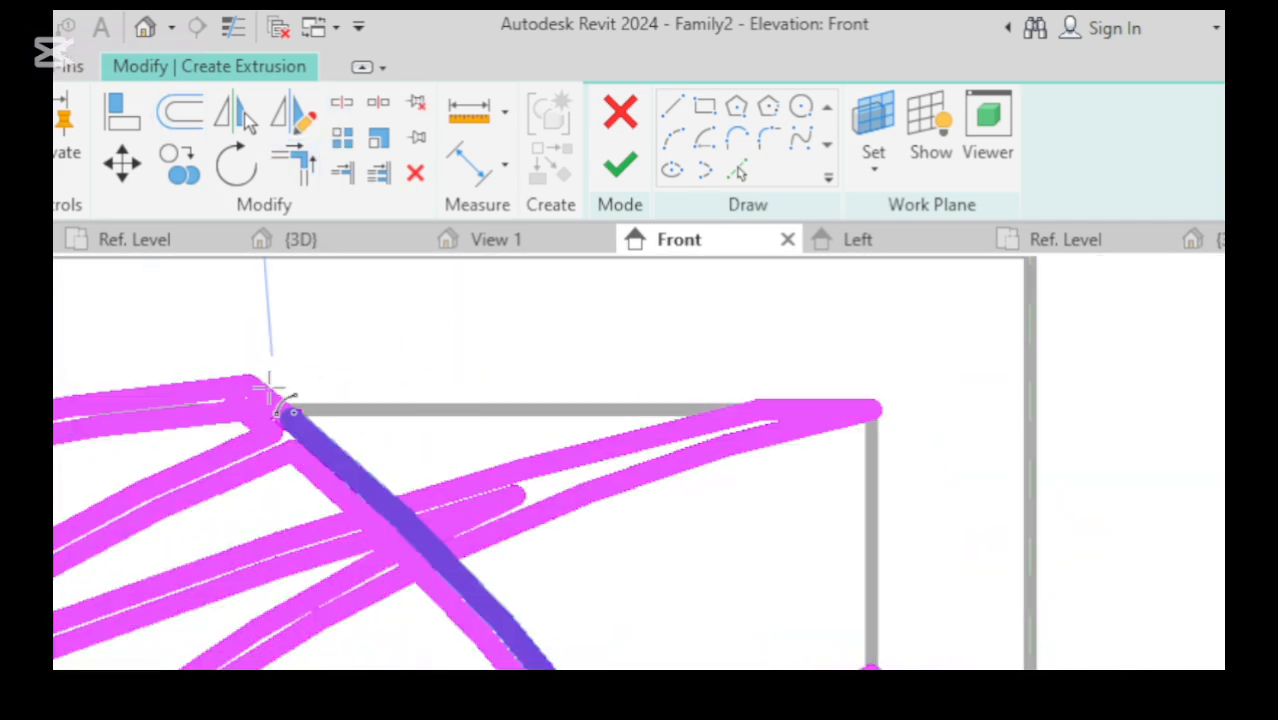
pyautogui.scroll(-1, 640, 420)
pyautogui.click(293, 165)
pyautogui.click(858, 400)
# Split and trim the arc ends and edge line at the sketch's upper left corner.
pyautogui.press('Escape')
pyautogui.scroll(4, 170, 405)
pyautogui.scroll(-4, 240, 440)
pyautogui.press('t')
pyautogui.press('r')
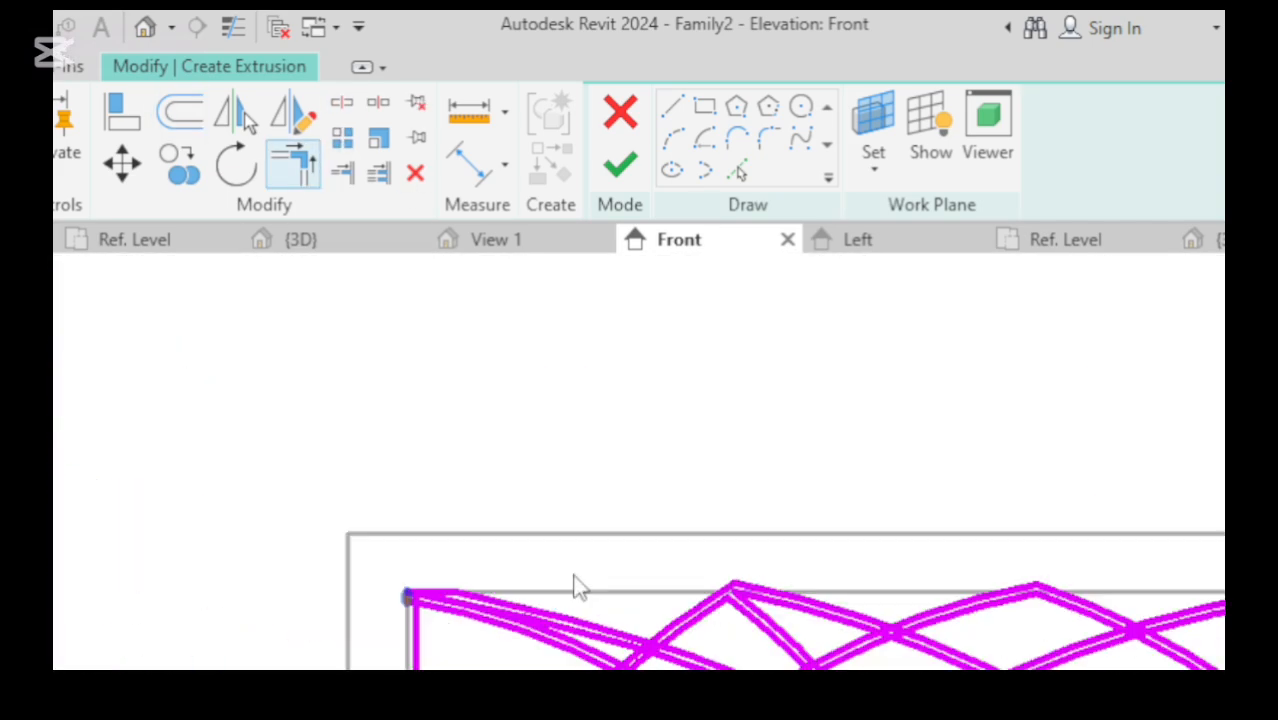
pyautogui.scroll(4, 430, 590)
pyautogui.press('s')
pyautogui.press('l')
pyautogui.scroll(-2, 385, 640)
pyautogui.press('t')
pyautogui.press('r')
pyautogui.scroll(-2, 272, 655)
pyautogui.scroll(-4, 335, 484)
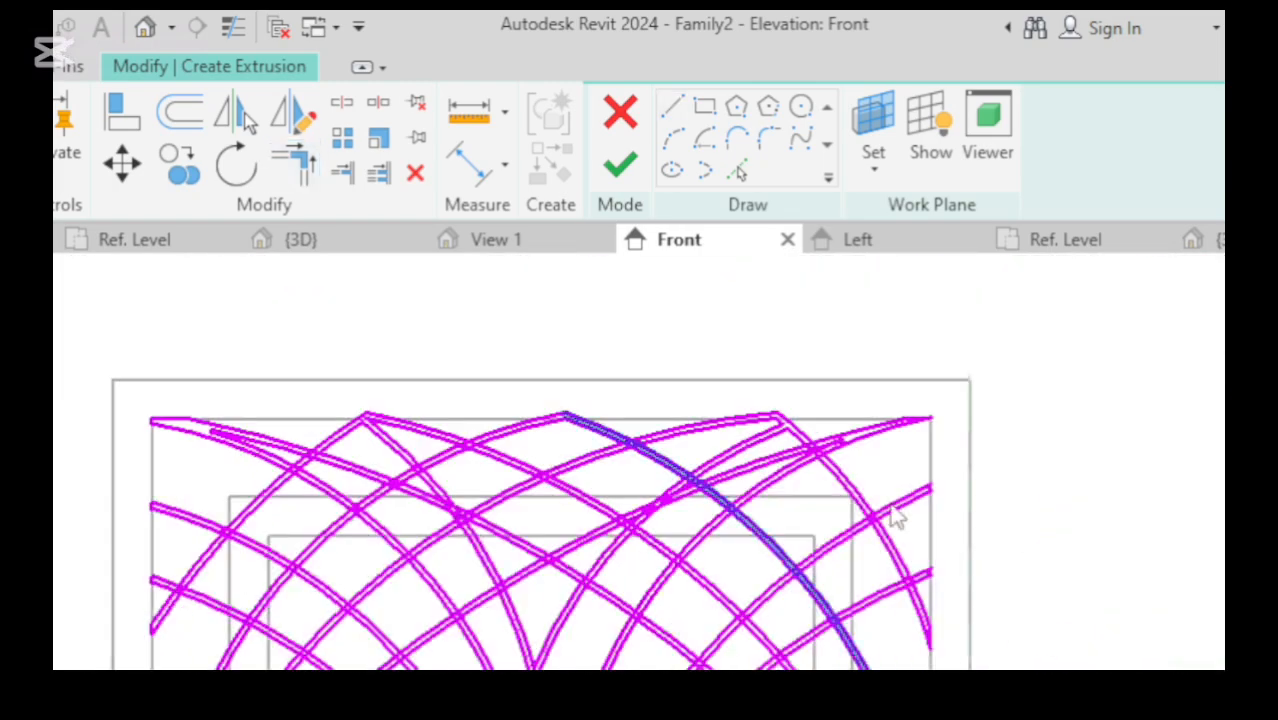
# Split the arcs crossing near the lattice's upper edge and trim them into corners.
pyautogui.scroll(4, 885, 505)
pyautogui.press('s')
pyautogui.press('l')
pyautogui.press('t')
pyautogui.press('r')
pyautogui.click(826, 380)
pyautogui.click(905, 385)
pyautogui.scroll(-3, 870, 430)
pyautogui.press('s')
pyautogui.press('l')
pyautogui.press('t')
pyautogui.press('r')
pyautogui.scroll(-4, 480, 600)
# Split the arcs crossing below the upper left apex and trim each crossing into four corners.
pyautogui.press('s')
pyautogui.press('l')
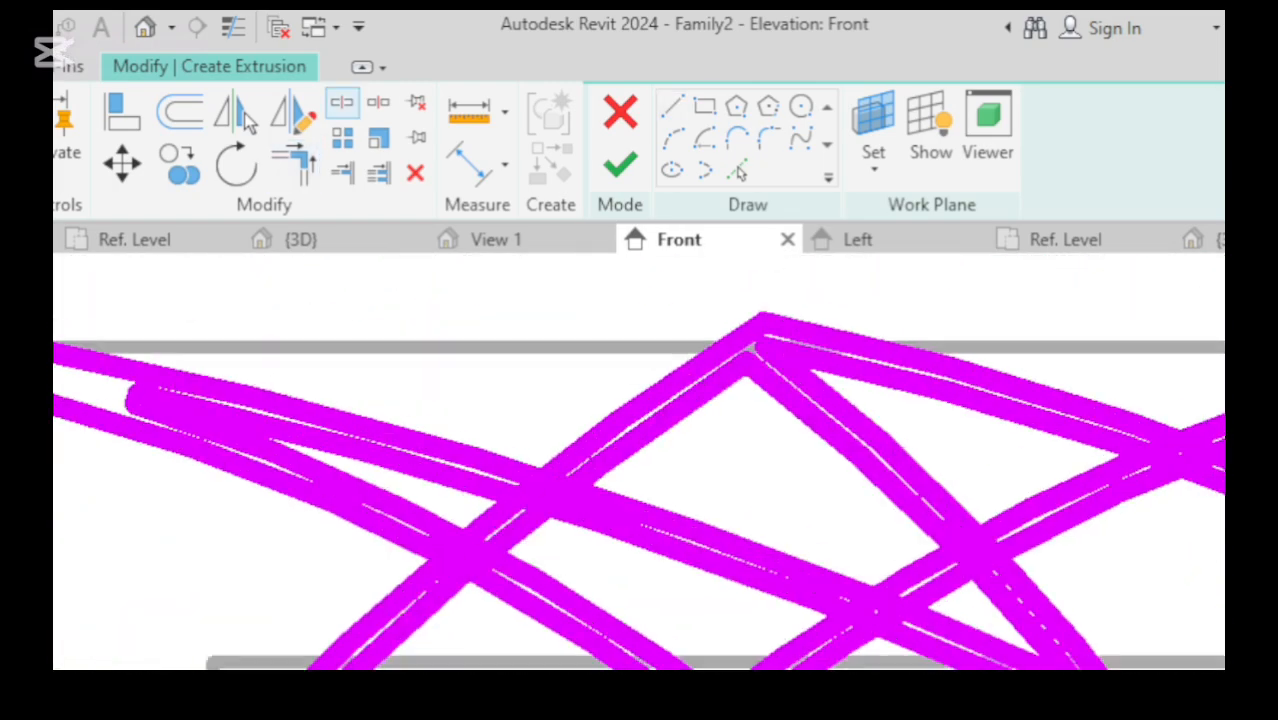
pyautogui.click(420, 588)
pyautogui.press('t')
pyautogui.press('r')
pyautogui.click(505, 567)
pyautogui.scroll(3, 620, 523)
pyautogui.press('s')
pyautogui.press('l')
pyautogui.click(618, 525)
pyautogui.press('t')
pyautogui.press('r')
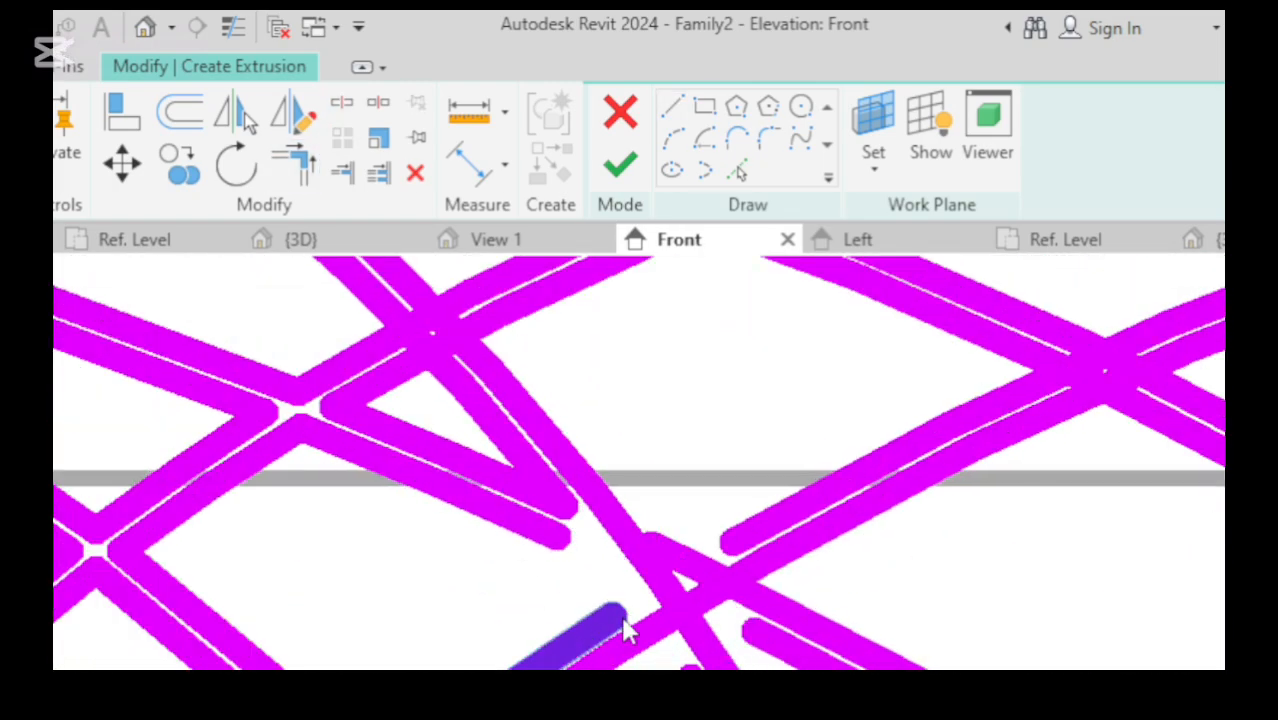
# Split and trim the junction where several arcs cross just below the inner frame's upper edge.
pyautogui.scroll(3, 650, 555)
pyautogui.press('s')
pyautogui.press('l')
pyautogui.press('t')
pyautogui.press('r')
# Split the arc crossings beside and below the central top apex and trim them into corners.
pyautogui.scroll(-4, 553, 593)
pyautogui.press('s')
pyautogui.press('l')
pyautogui.press('t')
pyautogui.press('r')
pyautogui.click(368, 483)
pyautogui.press('s')
pyautogui.press('l')
pyautogui.press('t')
pyautogui.press('r')
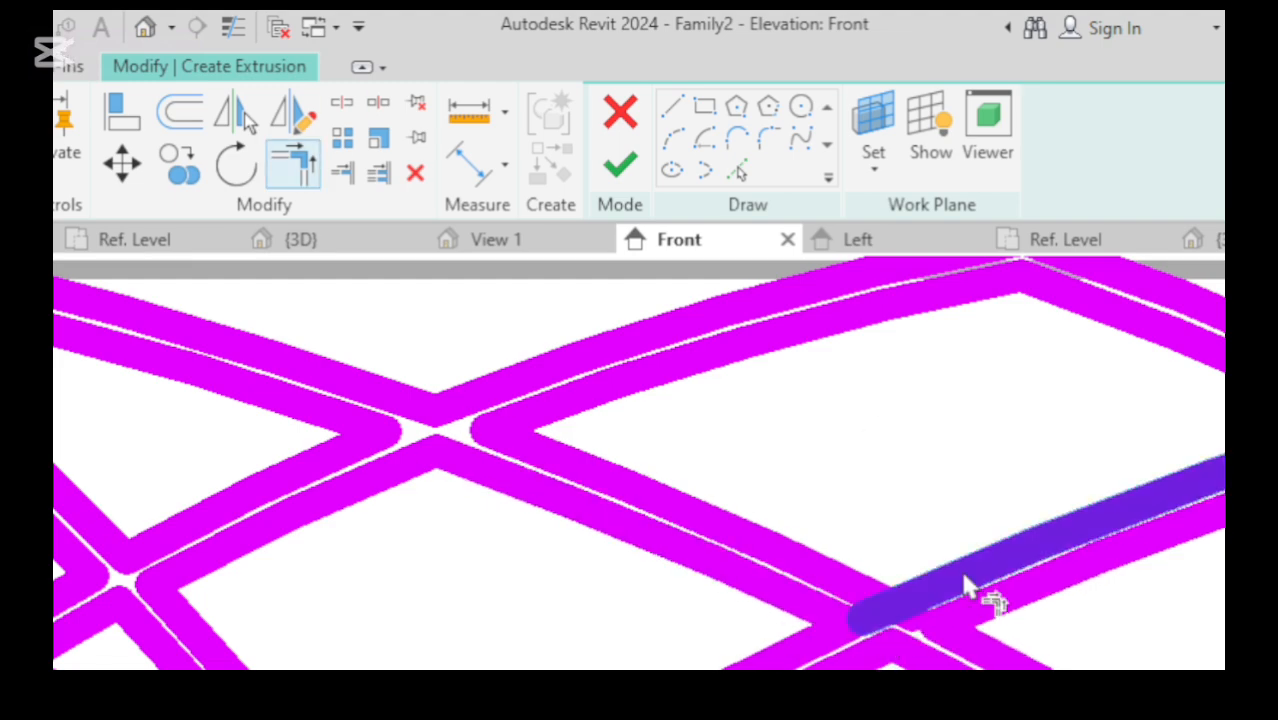
# Split and trim the arc crossings in the middle of the lattice into closed diamond-shaped loops.
pyautogui.scroll(-3, 940, 570)
pyautogui.press('s')
pyautogui.press('l')
pyautogui.press('t')
pyautogui.press('r')
pyautogui.click(880, 413)
pyautogui.click(803, 432)
pyautogui.scroll(-3, 700, 595)
pyautogui.scroll(3, 720, 560)
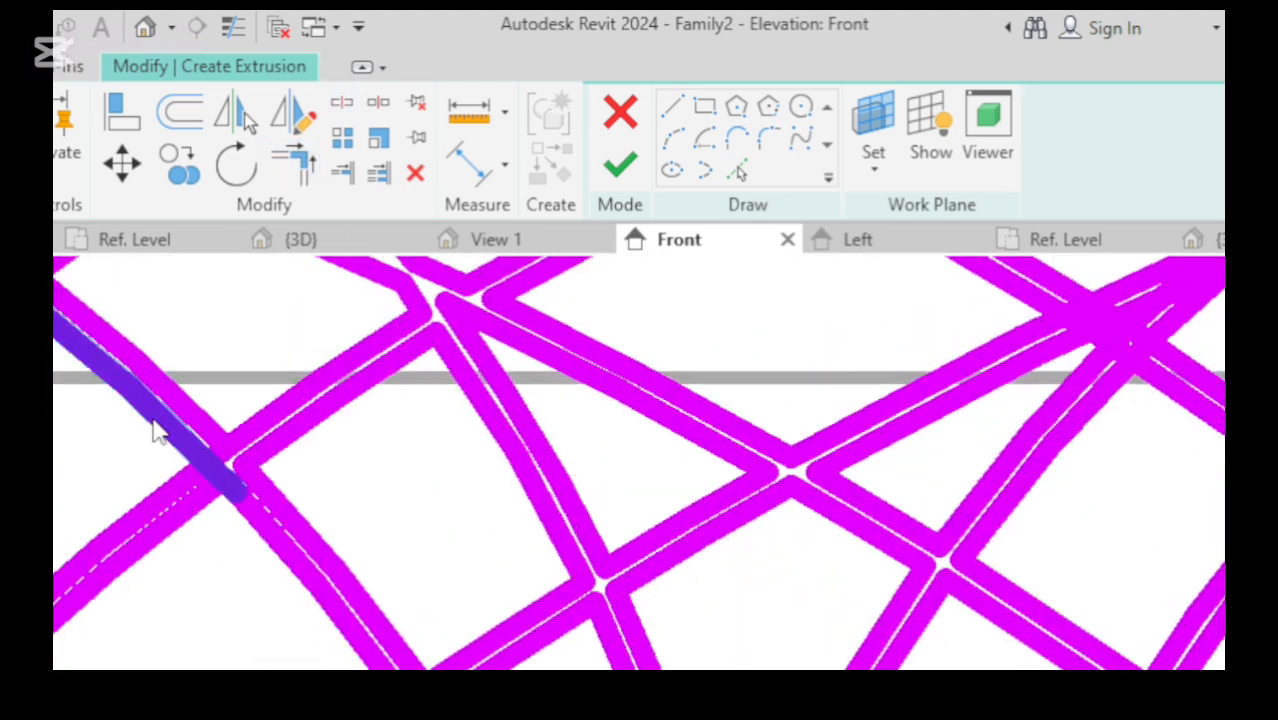
# Split and trim the arc crossings around the inner frame's upper right corner into corners.
pyautogui.press('t')
pyautogui.press('r')
pyautogui.scroll(-6, 165, 443)
pyautogui.scroll(6, 282, 450)
pyautogui.press('s')
pyautogui.press('l')
pyautogui.press('t')
pyautogui.press('r')
pyautogui.click(887, 458)
pyautogui.click(480, 388)
# Split and trim the remaining arc crossings of the right-hand lattice inside the inner frame.
pyautogui.press('s')
pyautogui.press('l')
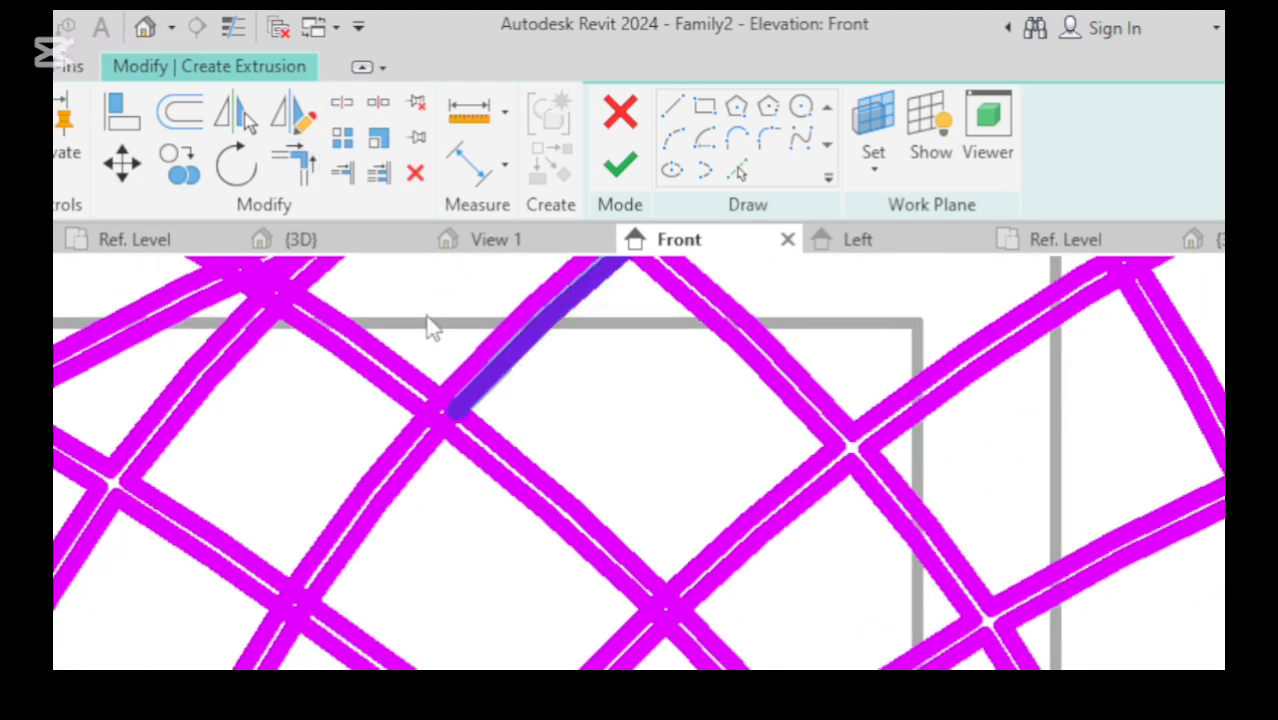
pyautogui.press('t')
pyautogui.press('r')
pyautogui.scroll(-5, 330, 372)
pyautogui.scroll(5, 520, 400)
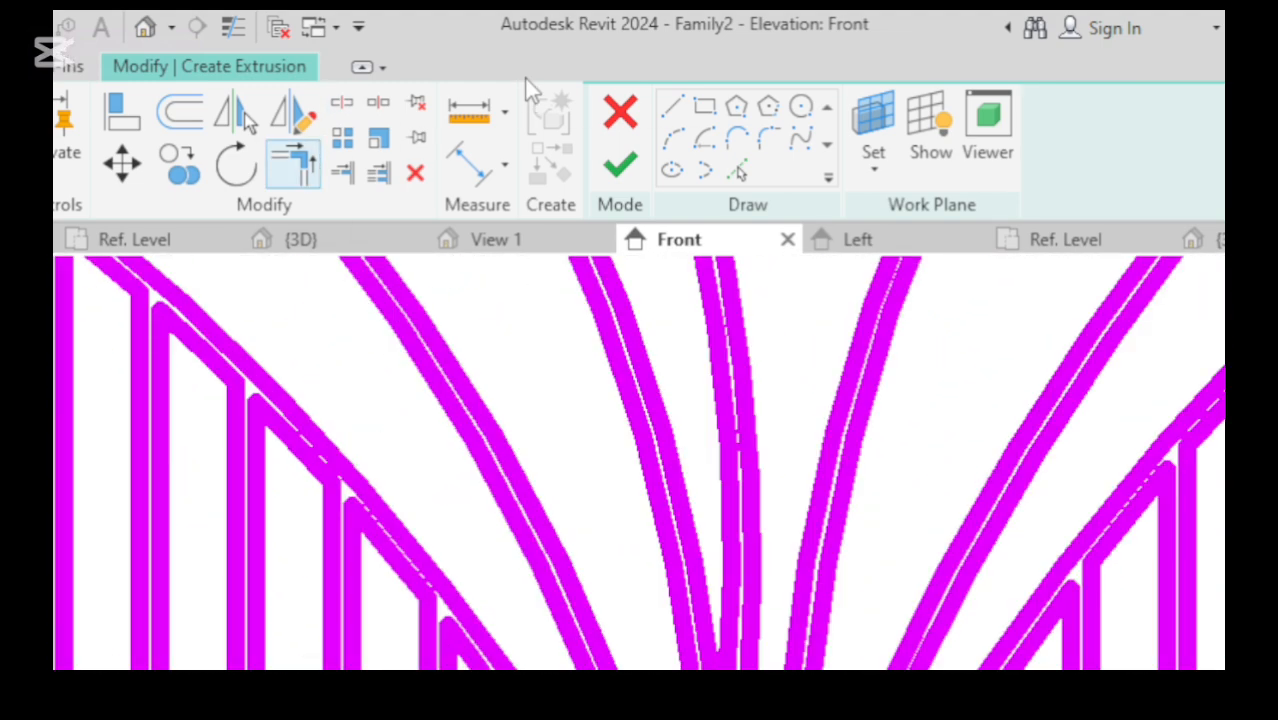
# Finish the extrusion sketch and save the family as GATE 2.jpg.
pyautogui.click(622, 170)
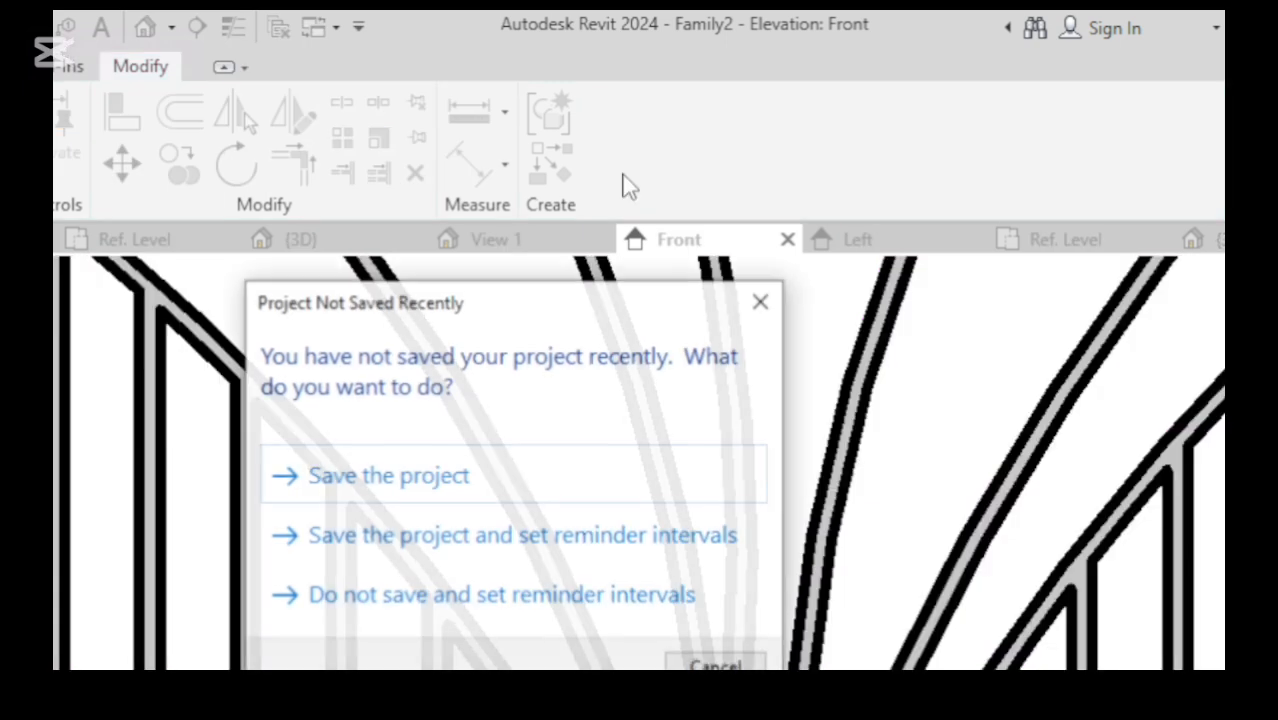
pyautogui.click(533, 474)
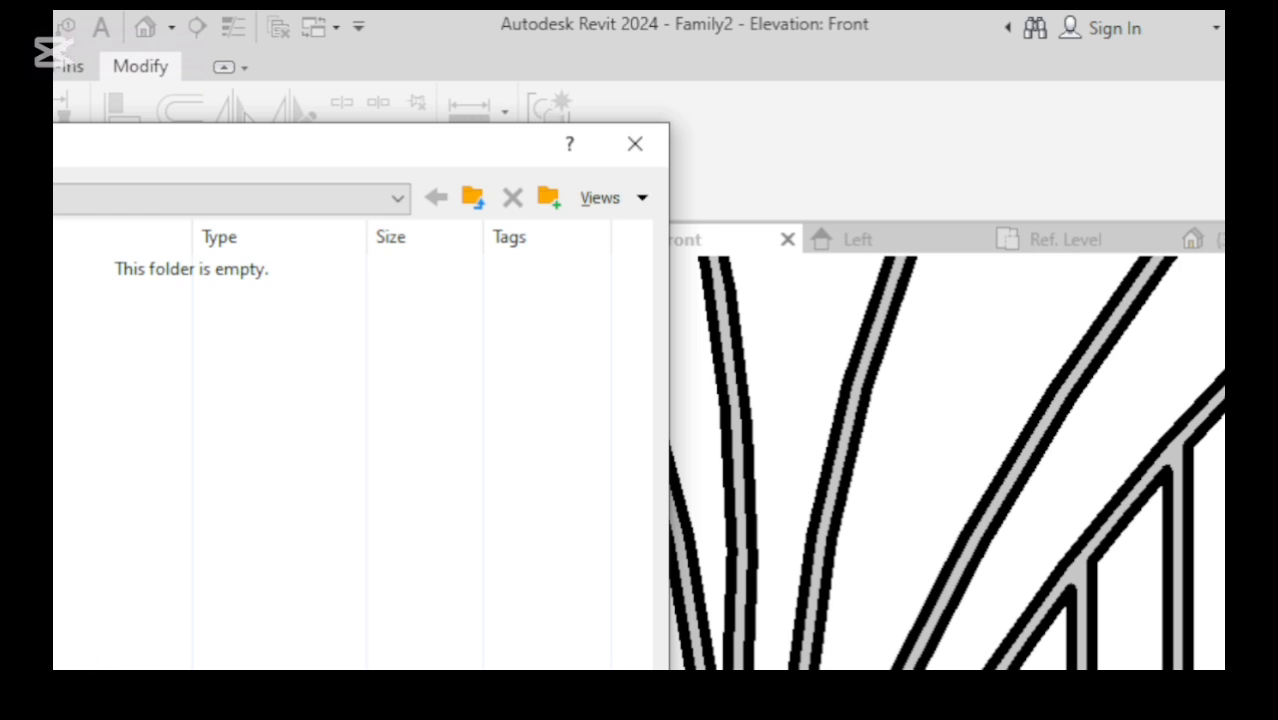
pyautogui.press('Return')
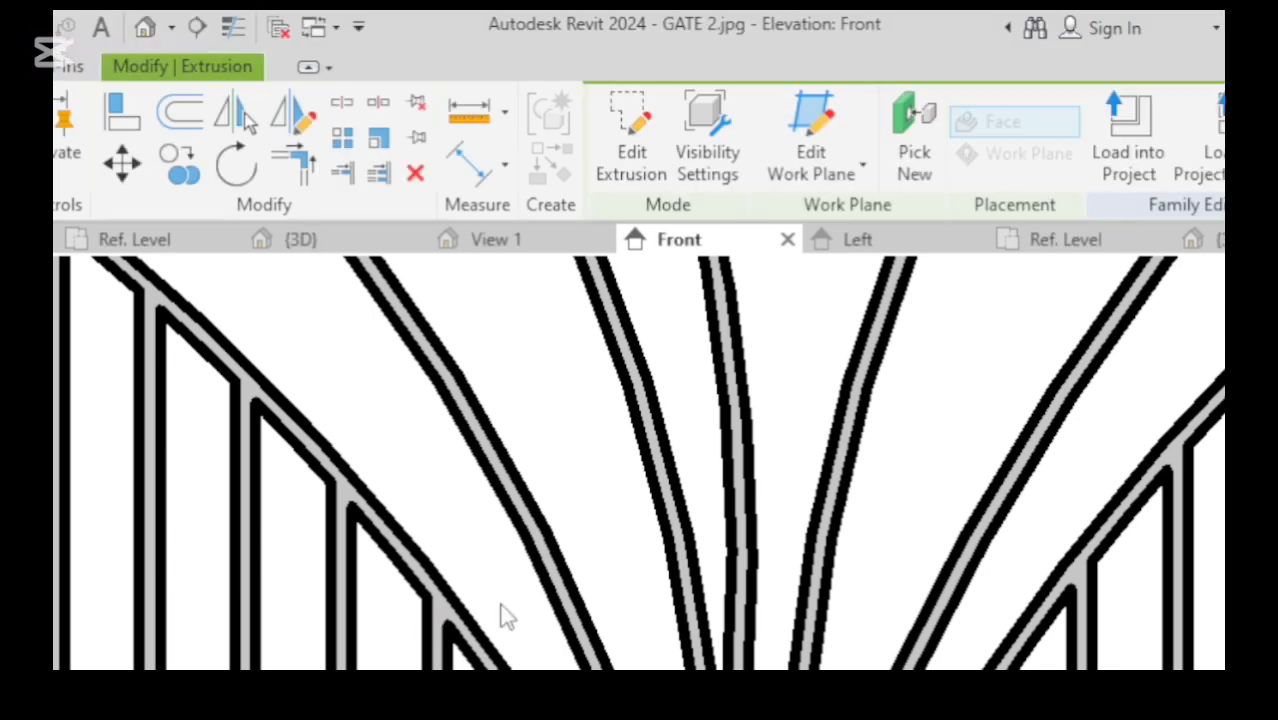
# View the gate extrusion from above in 3D and adjust its depth to sit within the frame's thickness.
pyautogui.scroll(-10, 501, 605)
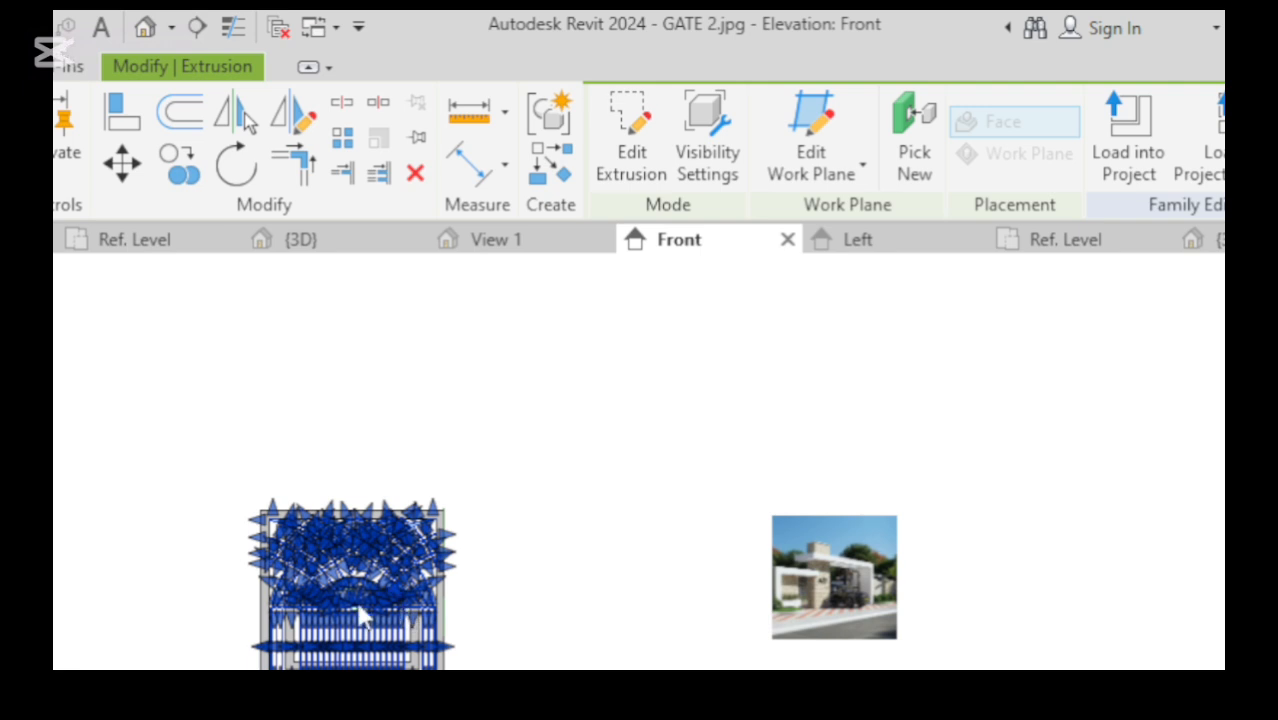
pyautogui.scroll(3, 360, 615)
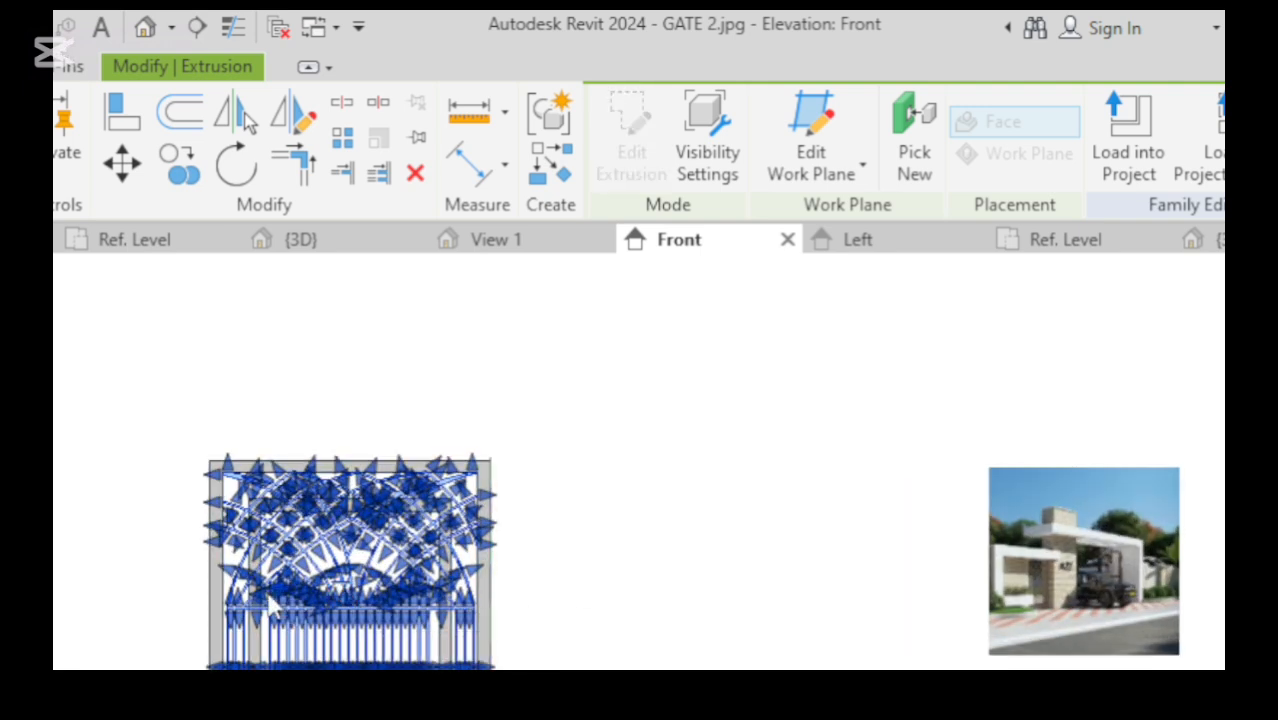
pyautogui.scroll(1, 262, 605)
pyautogui.scroll(2, 336, 603)
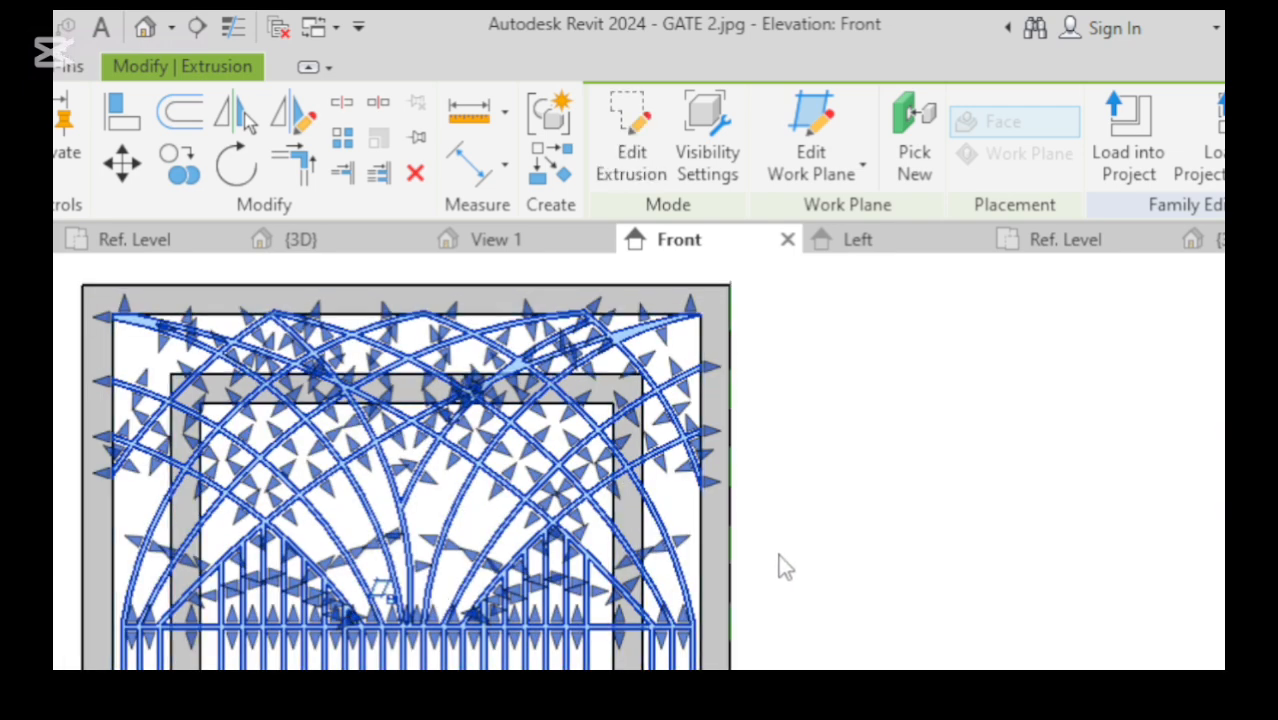
pyautogui.click(778, 554)
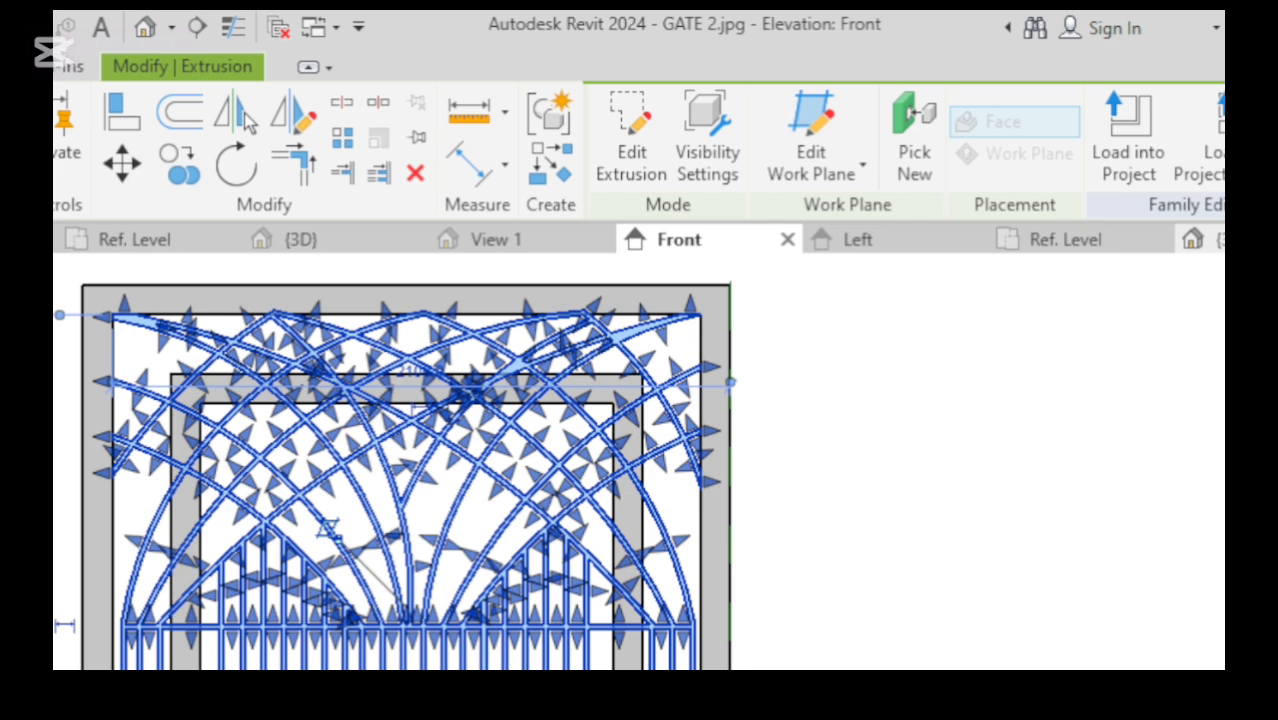
pyautogui.click(1212, 240)
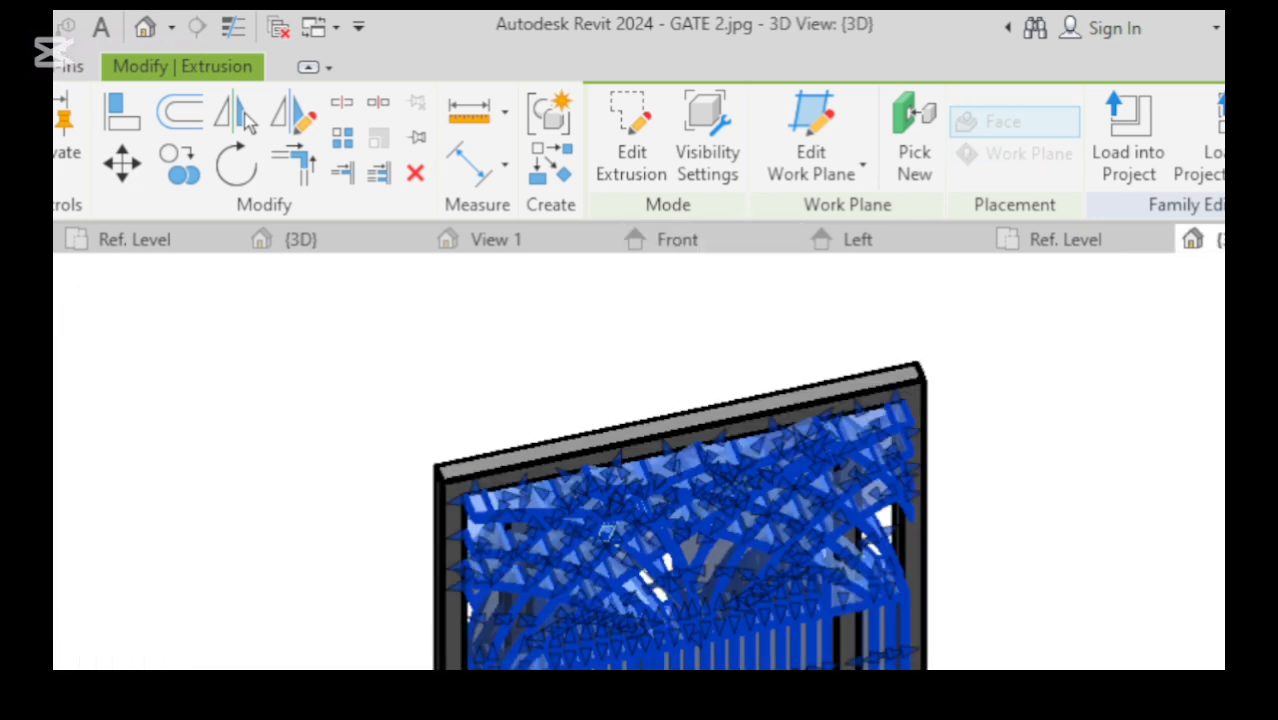
pyautogui.click(1222, 340)
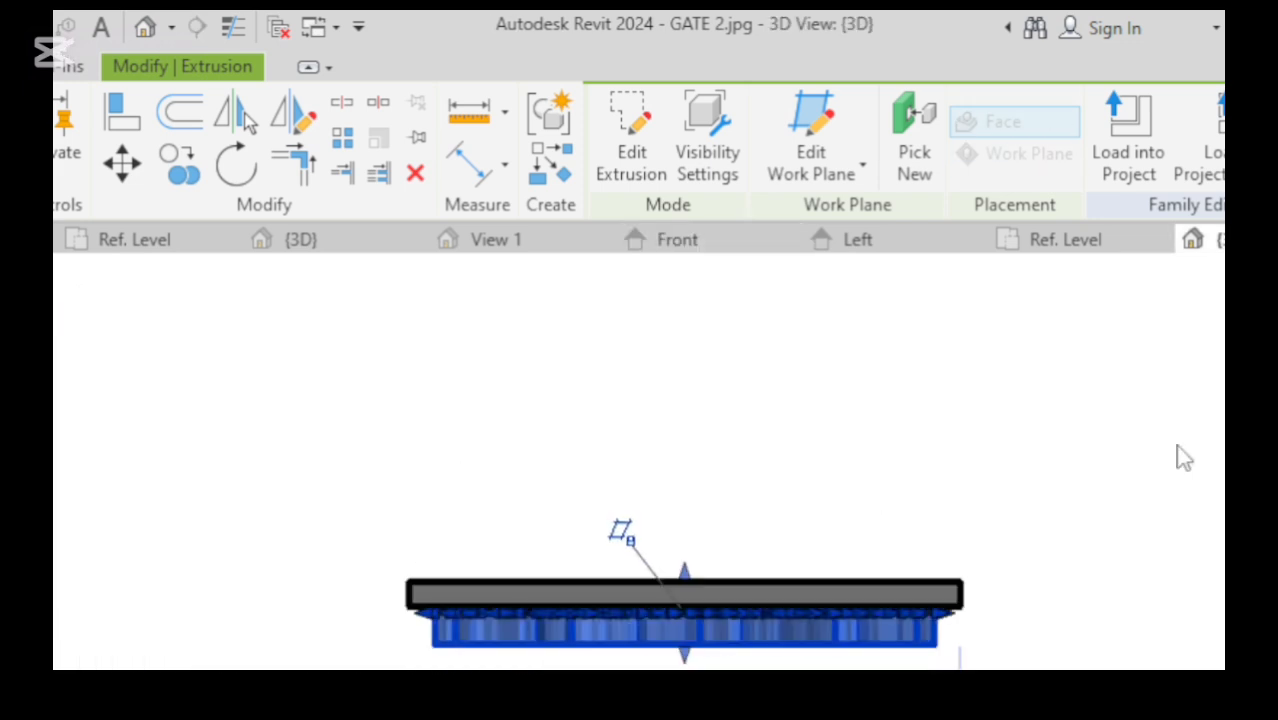
pyautogui.scroll(2, 1055, 631)
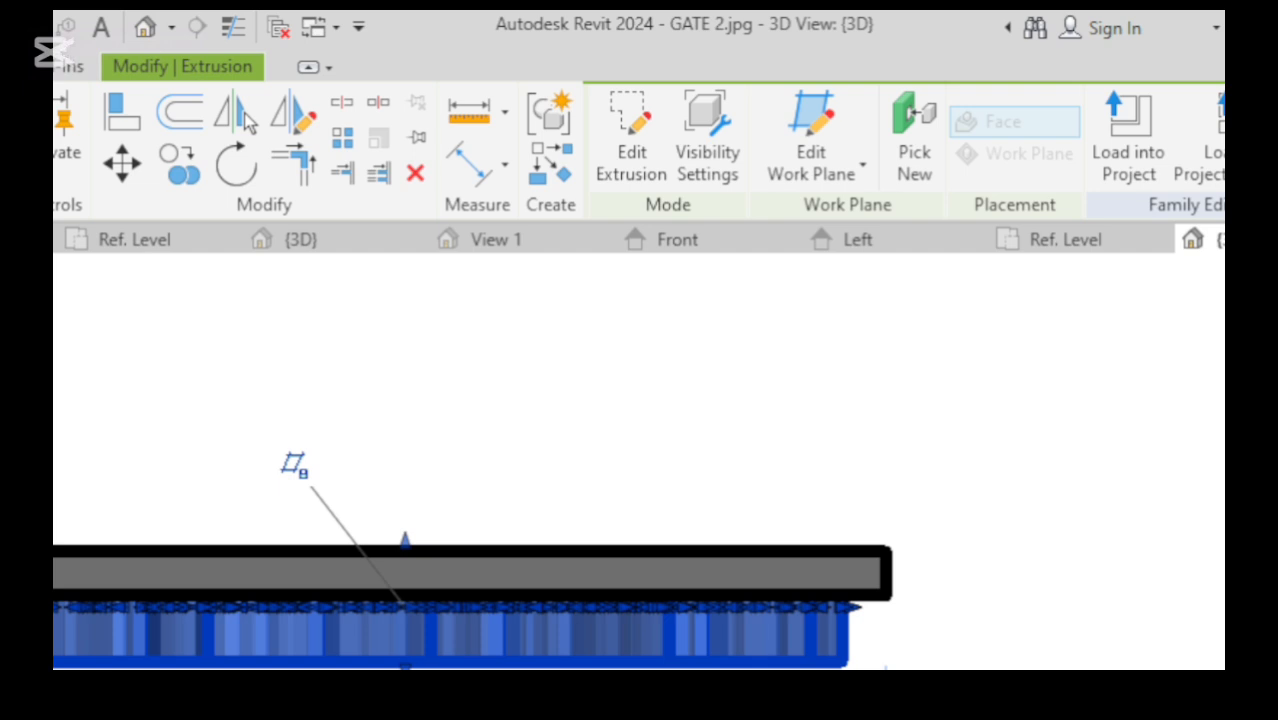
pyautogui.press('Escape')
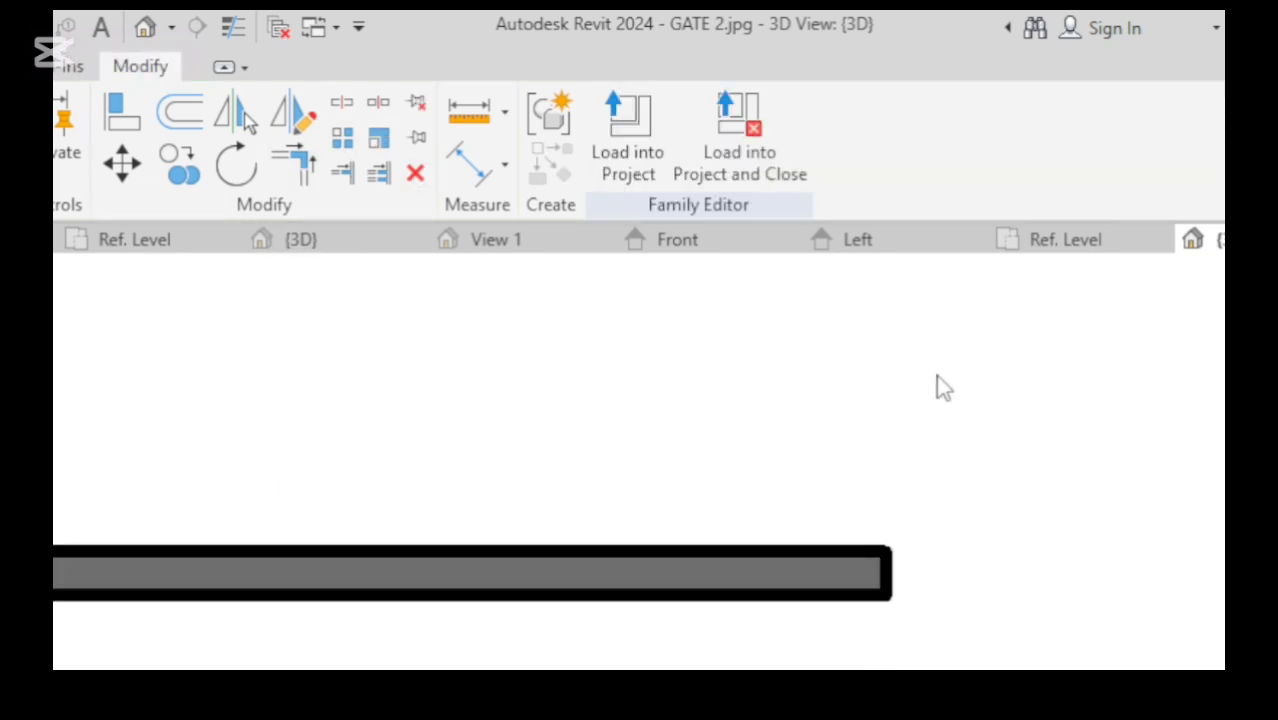
# In the front elevation, mirror the whole gate leaf with its frames about its right outer edge.
pyautogui.click(680, 248)
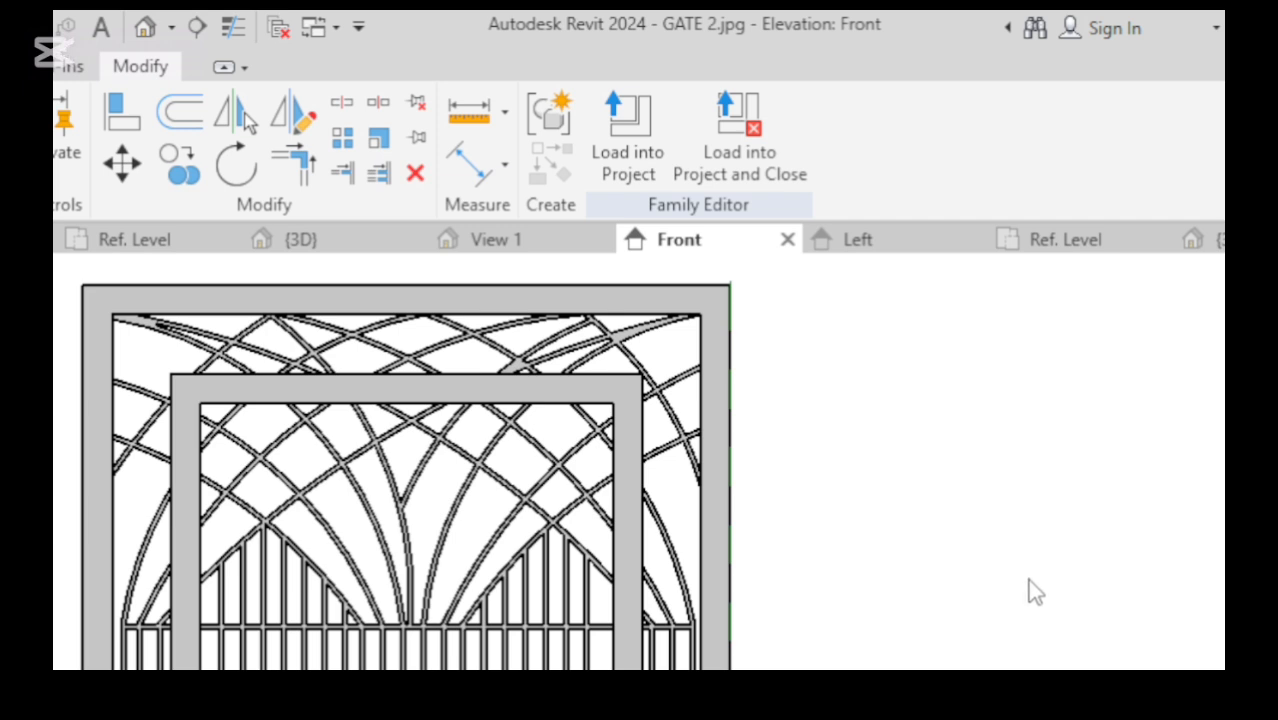
pyautogui.scroll(-2, 766, 665)
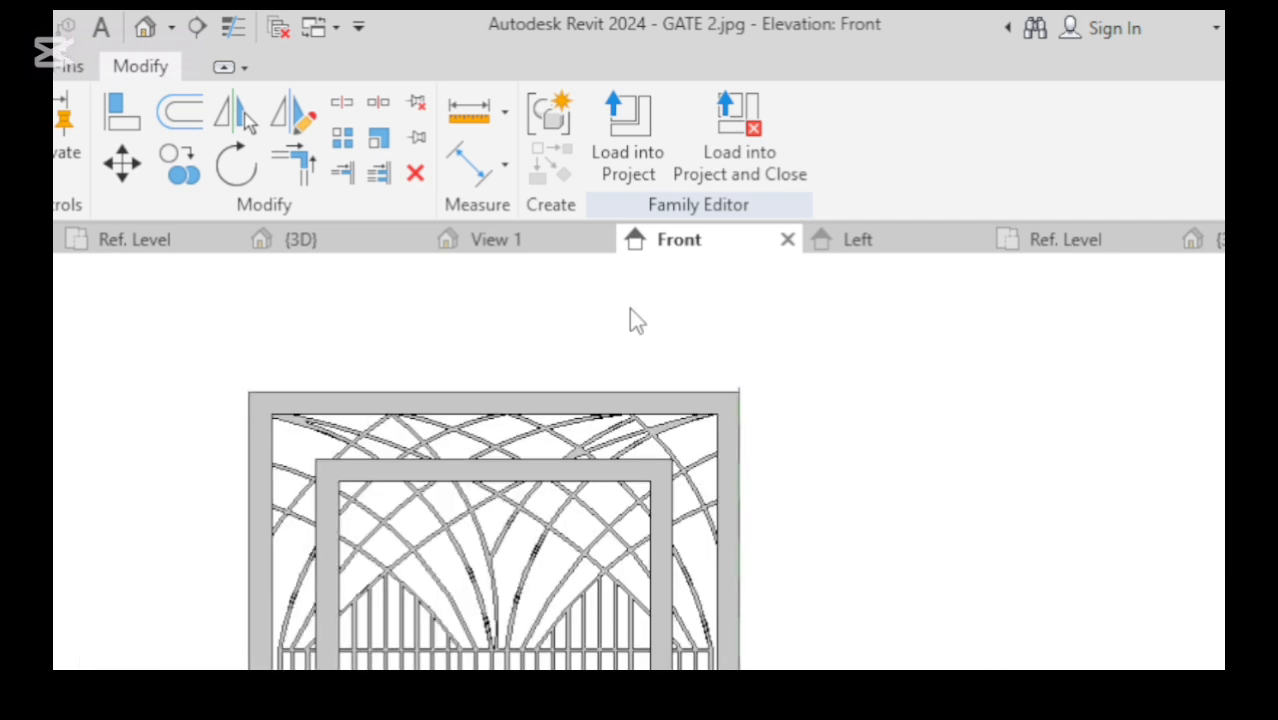
pyautogui.click(421, 609)
pyautogui.moveTo(143, 381); pyautogui.dragTo(804, 700)
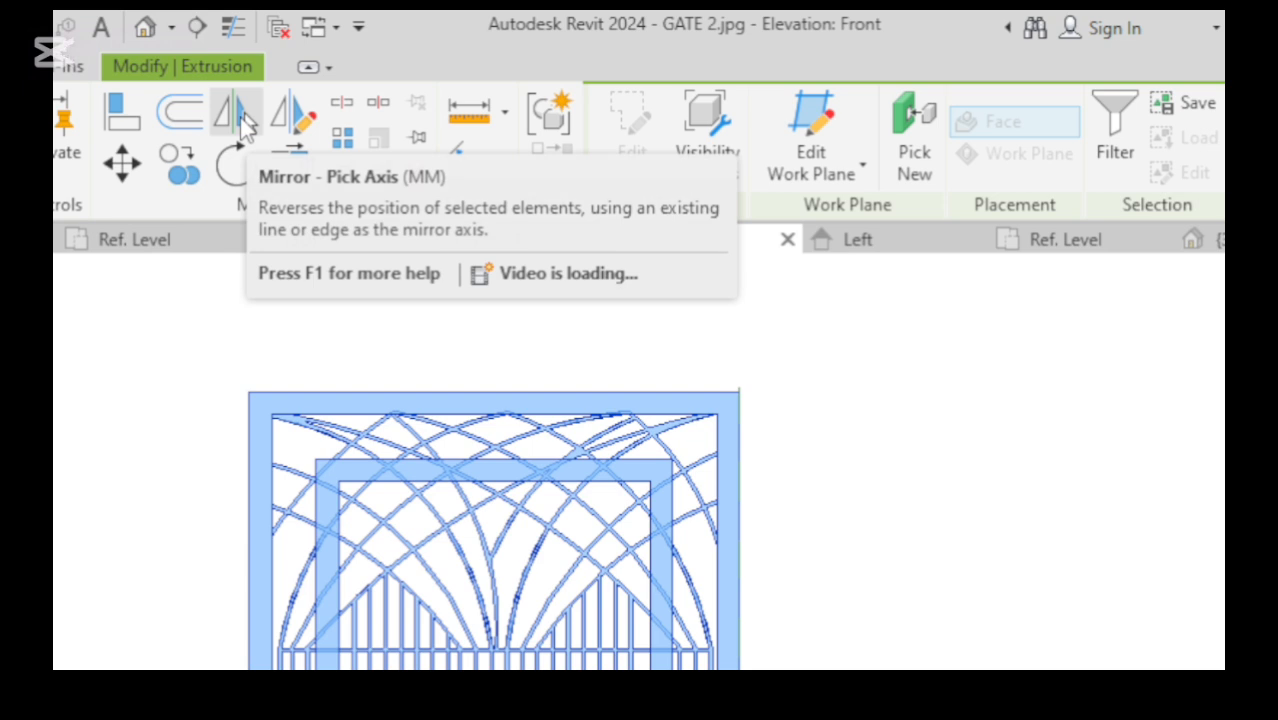
pyautogui.click(241, 114)
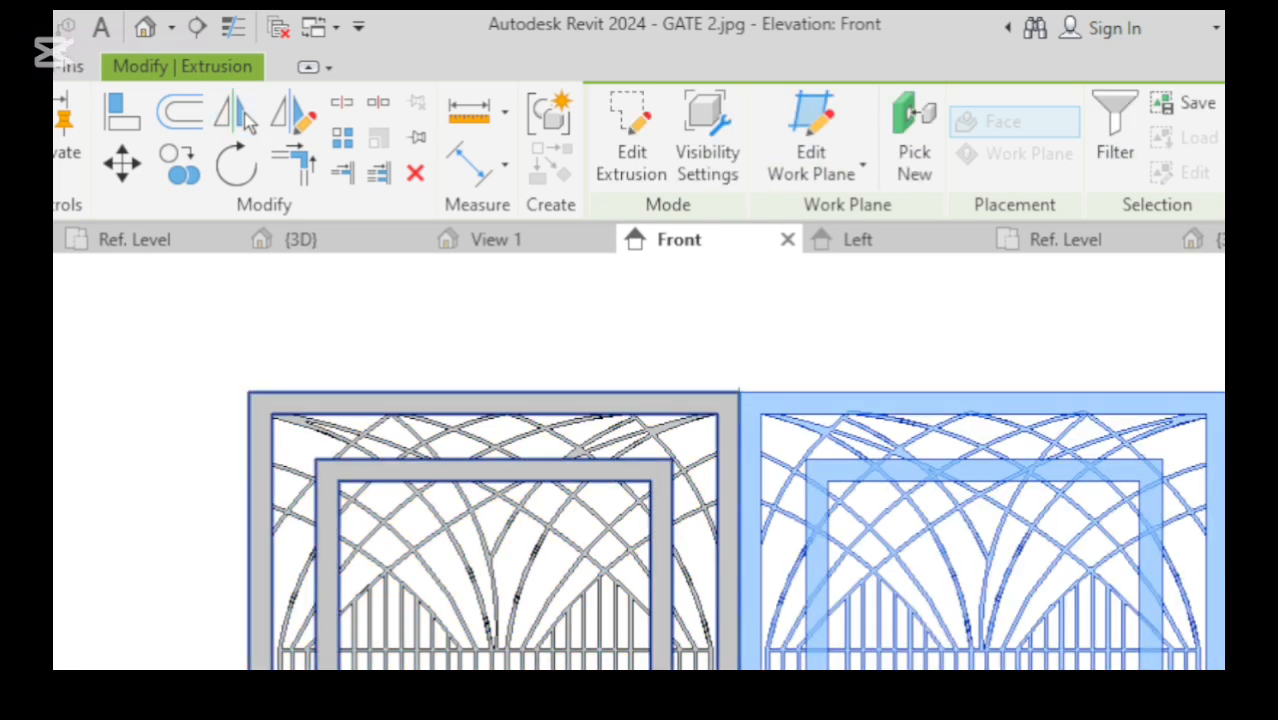
pyautogui.scroll(-2, 69, 505)
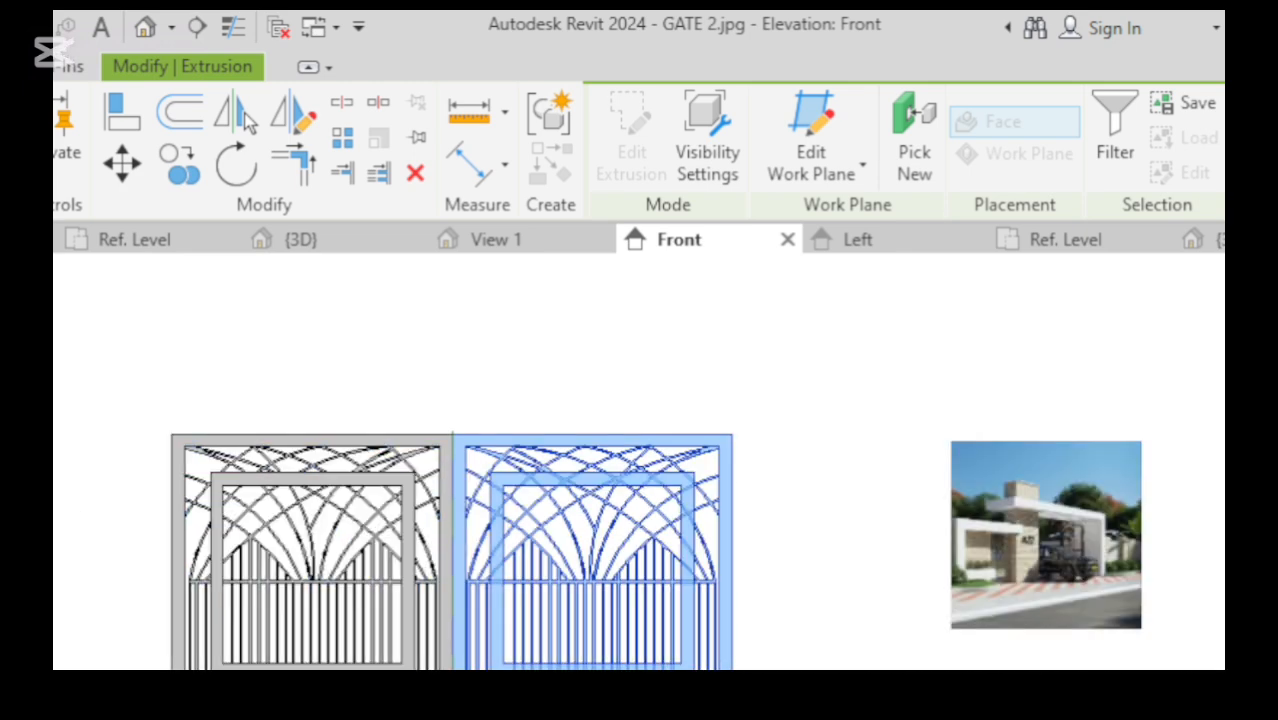
pyautogui.press('Escape')
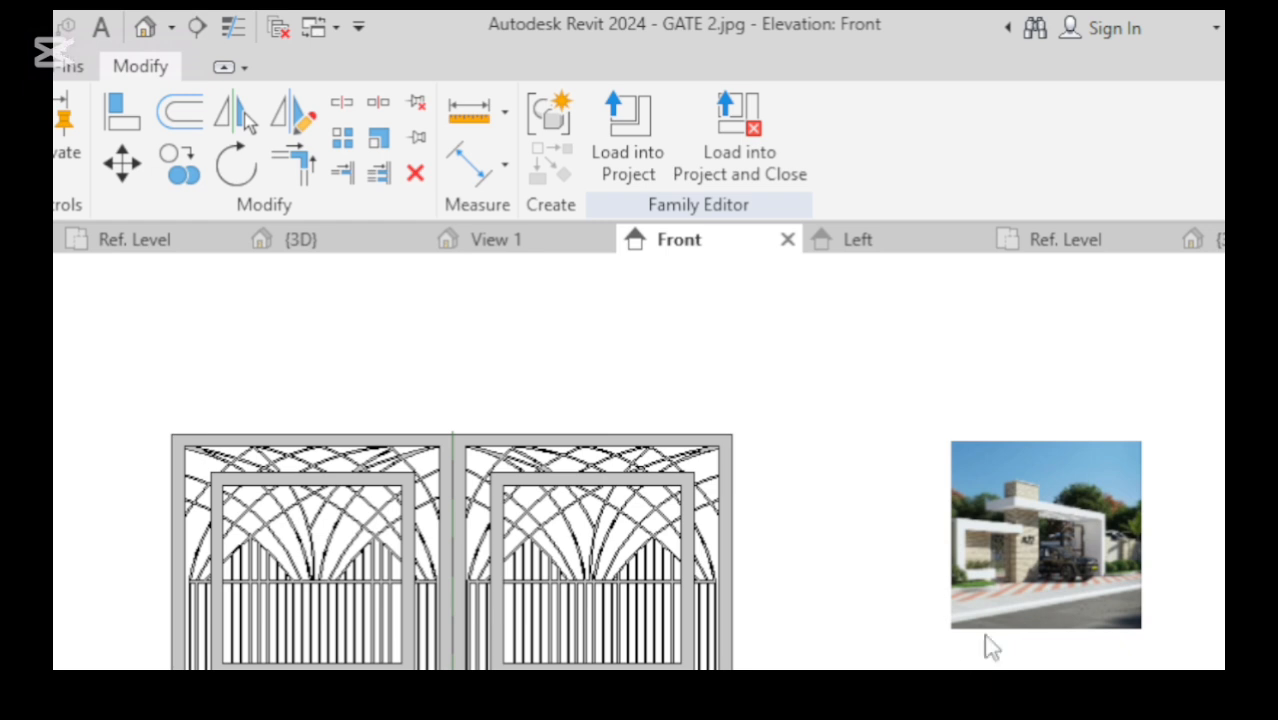
# Examine the gates in the reference photo beside the elevation.
pyautogui.scroll(5, 1088, 590)
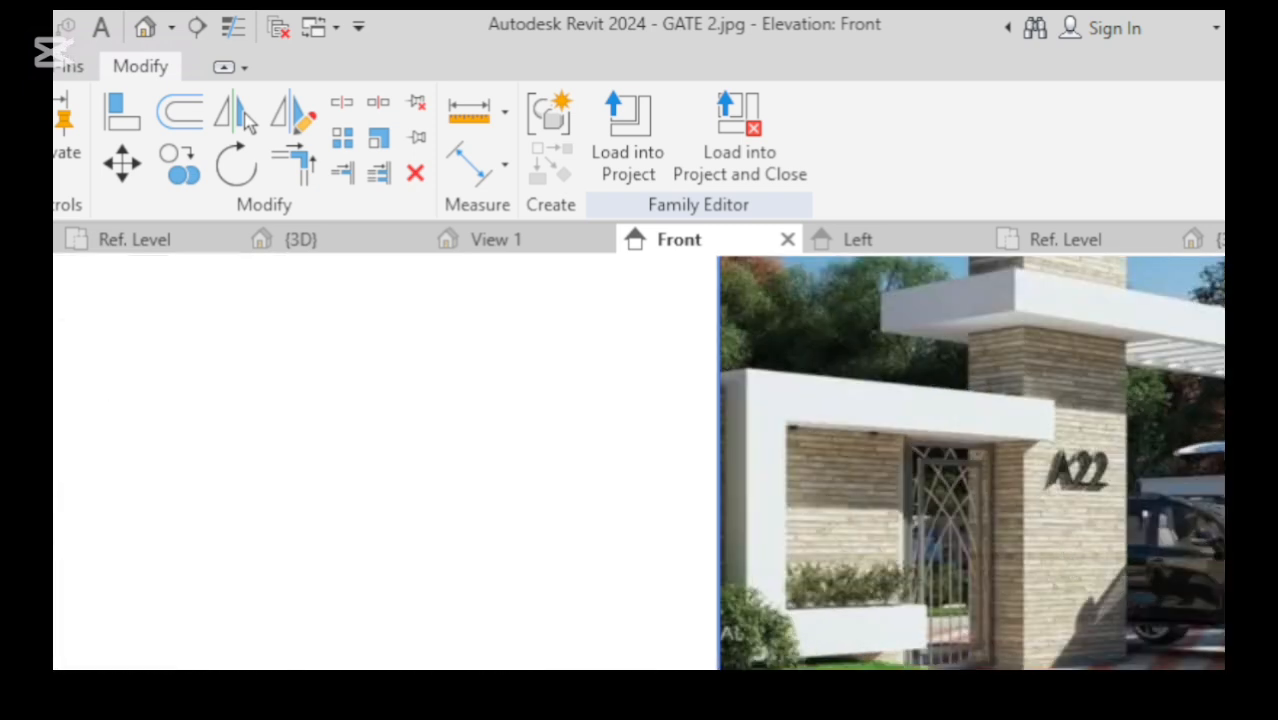
pyautogui.scroll(4, 1093, 545)
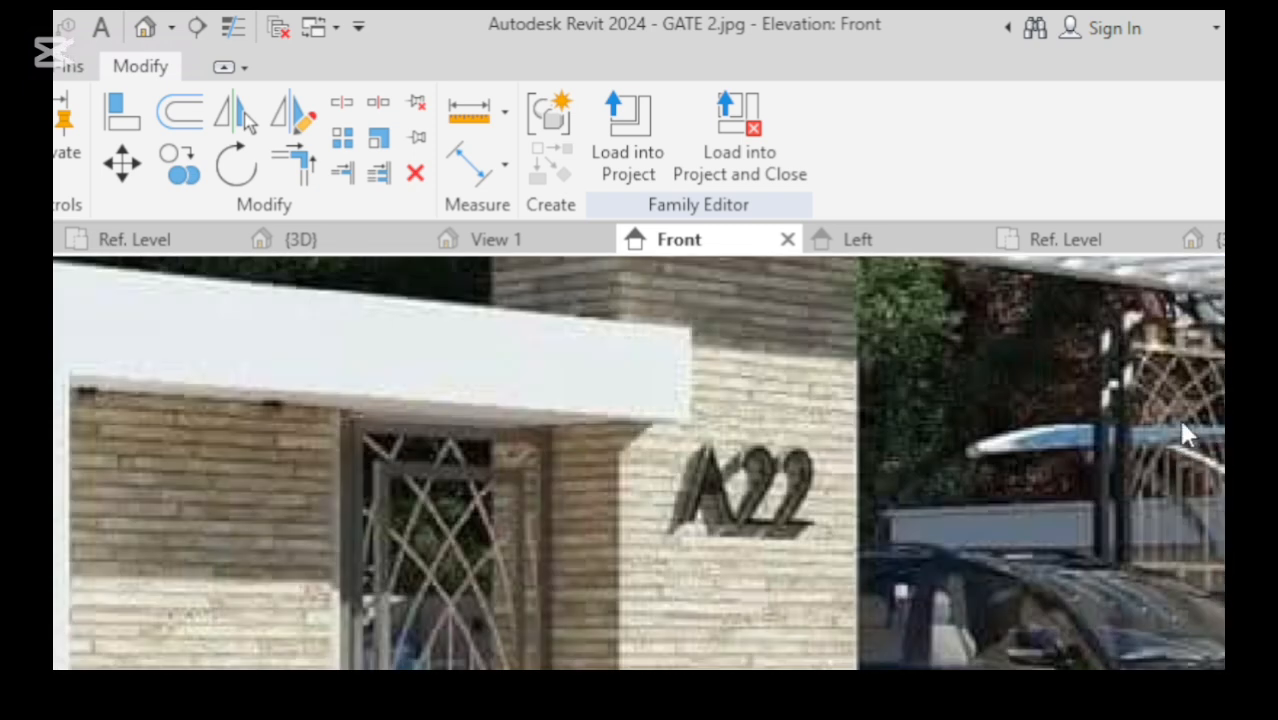
# Compare the pedestrian and driveway gates in the reference photo with the modelled double gate in the front elevation.
pyautogui.scroll(-6, 1180, 425)
pyautogui.scroll(4, 990, 480)
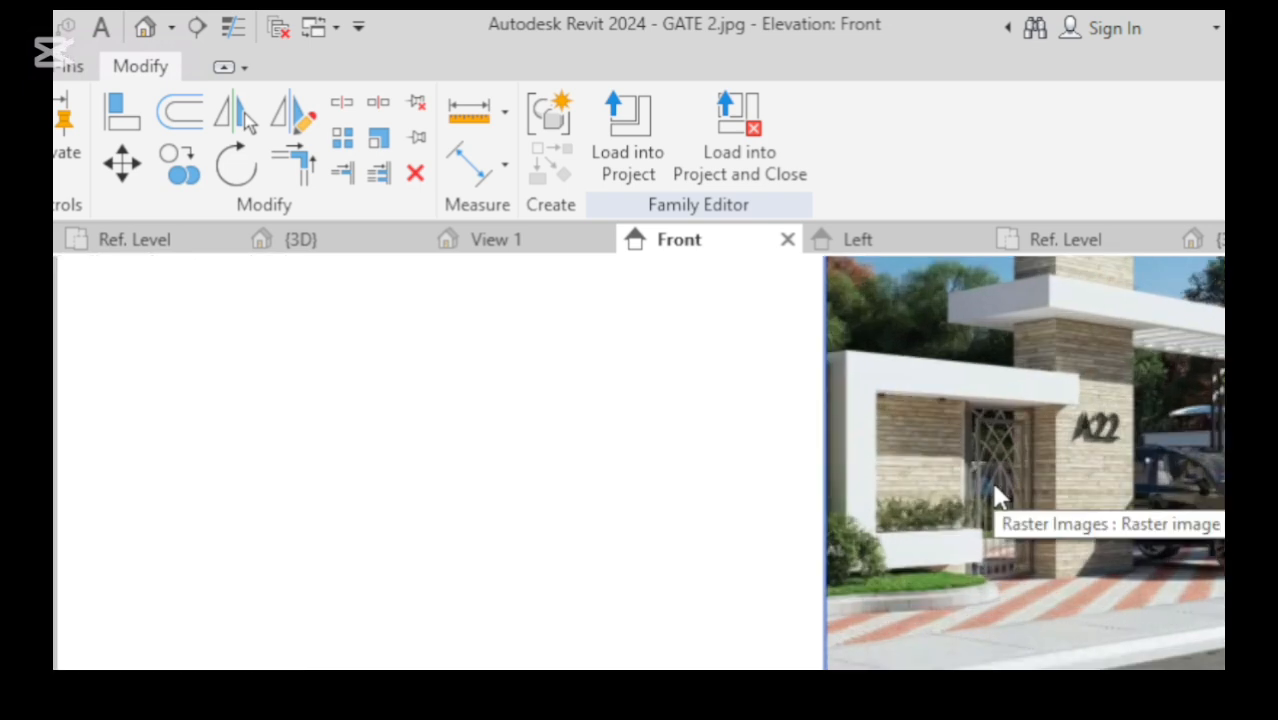
pyautogui.scroll(-5, 993, 493)
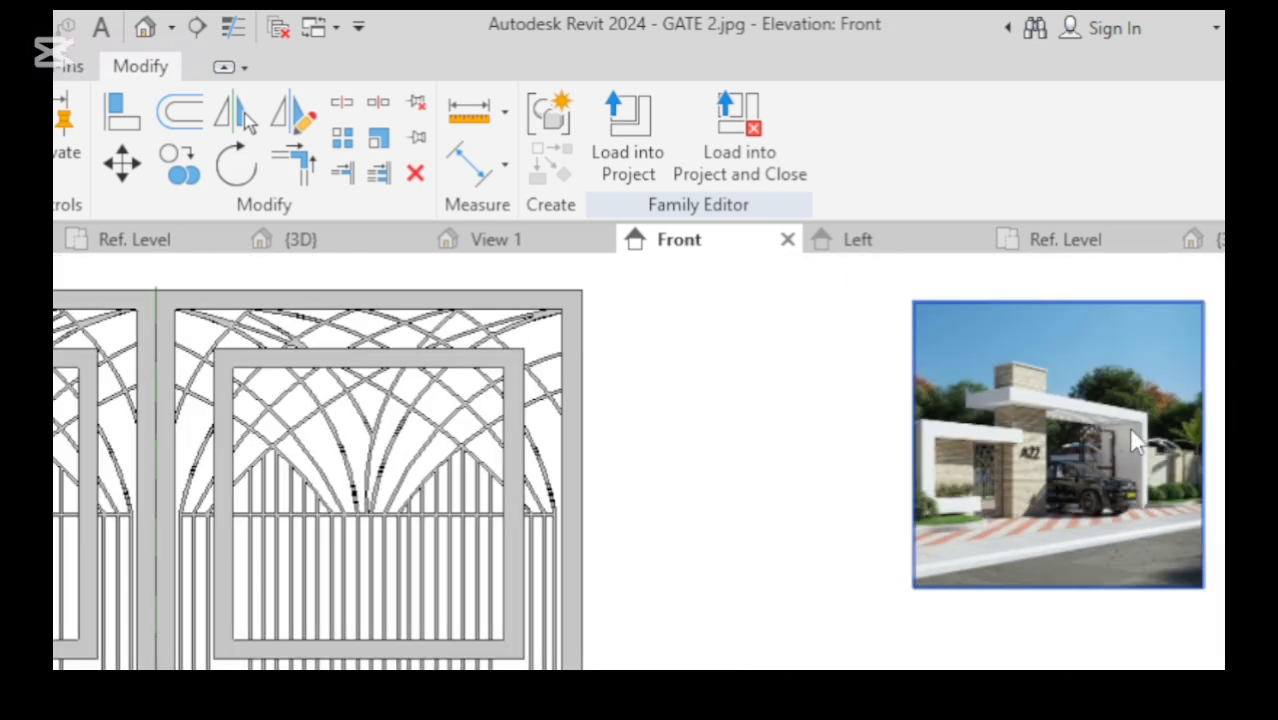
pyautogui.scroll(4, 1100, 405)
pyautogui.scroll(4, 1090, 410)
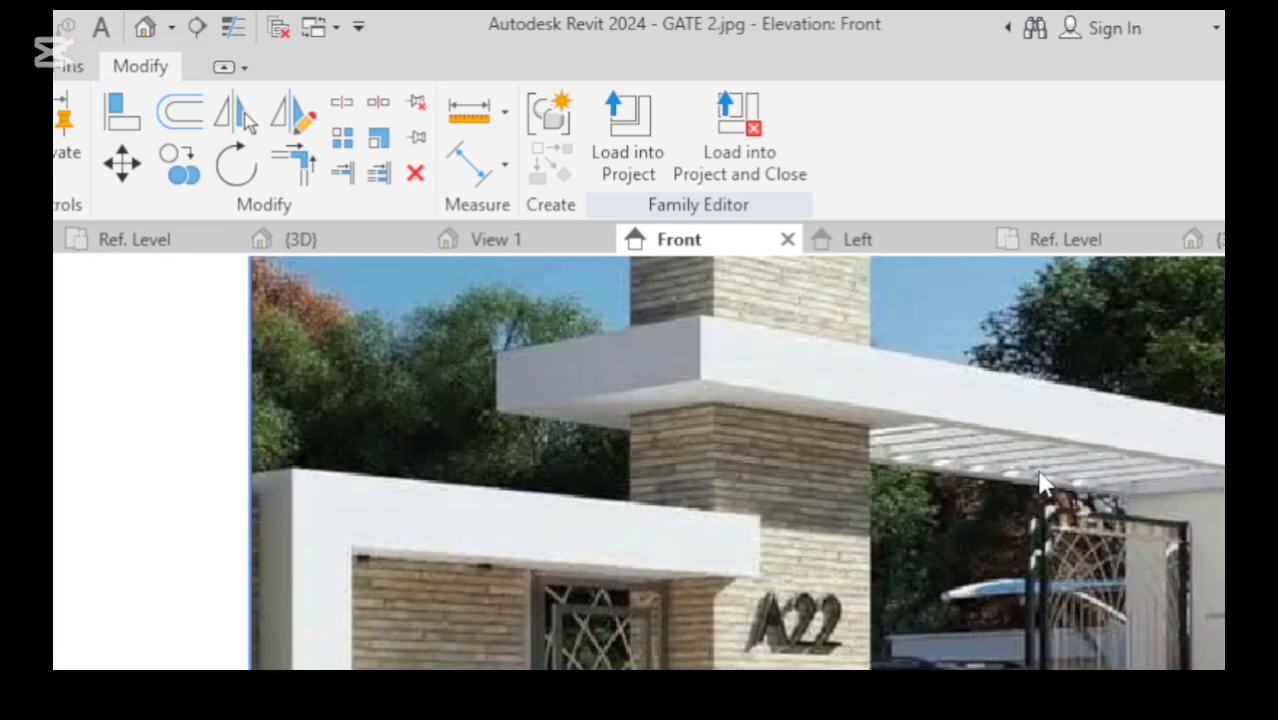
pyautogui.scroll(-5, 1047, 480)
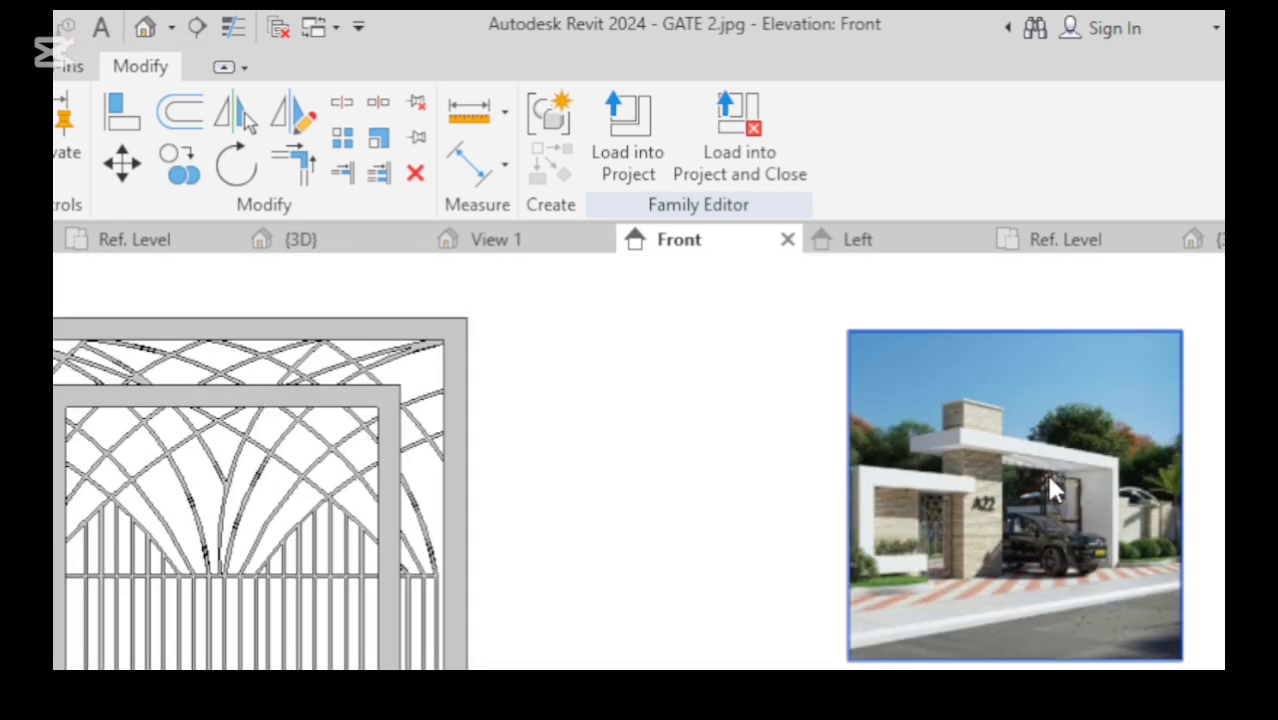
pyautogui.scroll(-3, 1047, 473)
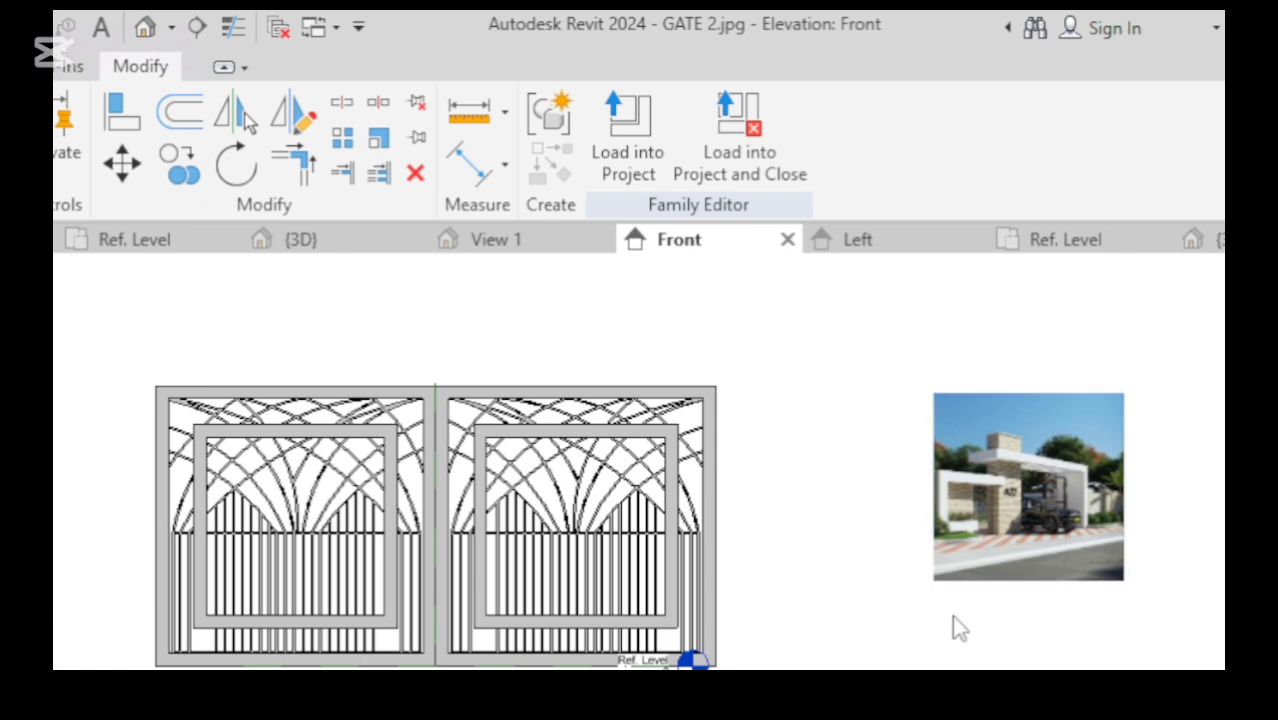
pyautogui.scroll(-2, 956, 625)
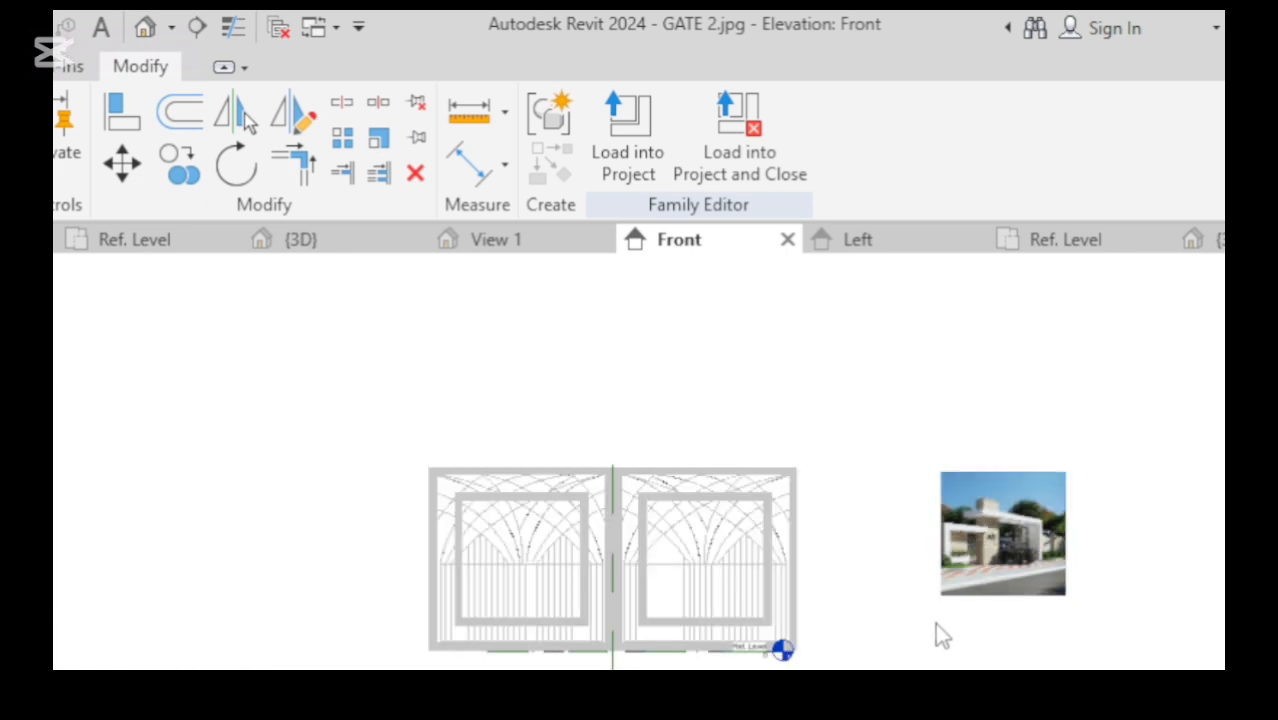
# Inspect the frame extrusions of both gate leaves and the reference plane along their shared centre edge.
pyautogui.click(715, 658)
pyautogui.scroll(5, 716, 664)
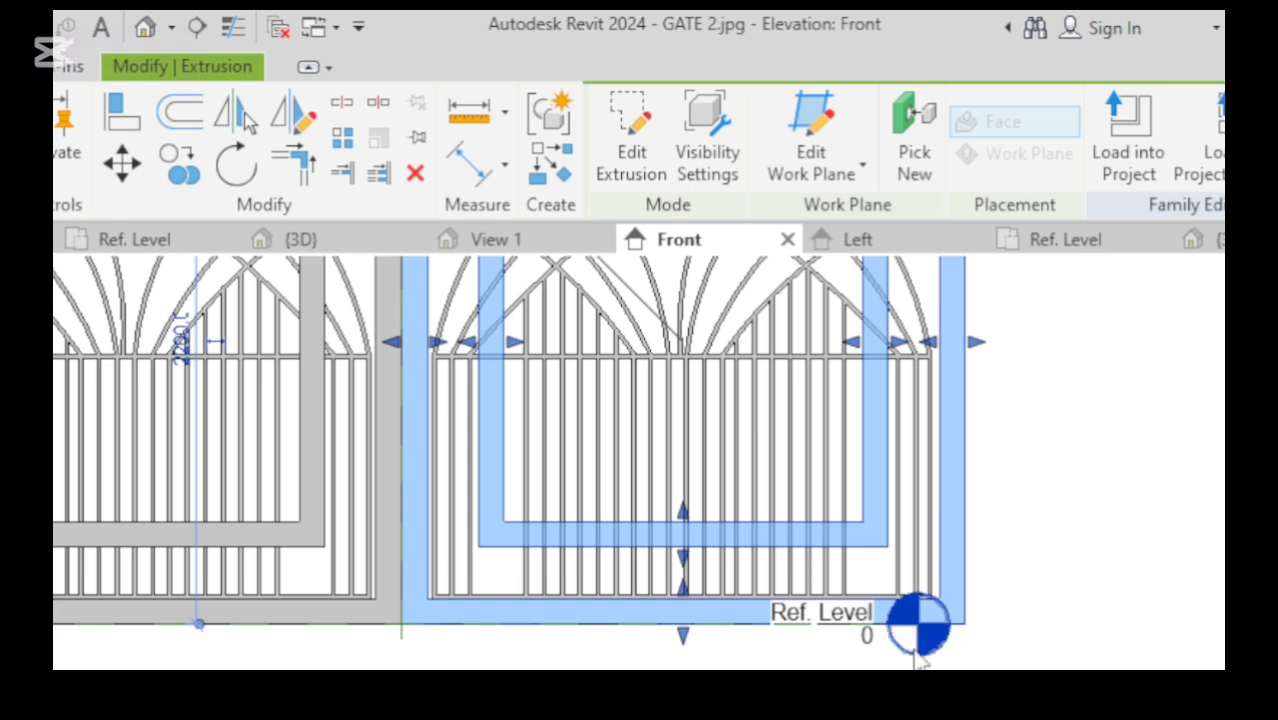
pyautogui.press('Escape')
pyautogui.scroll(-3, 837, 668)
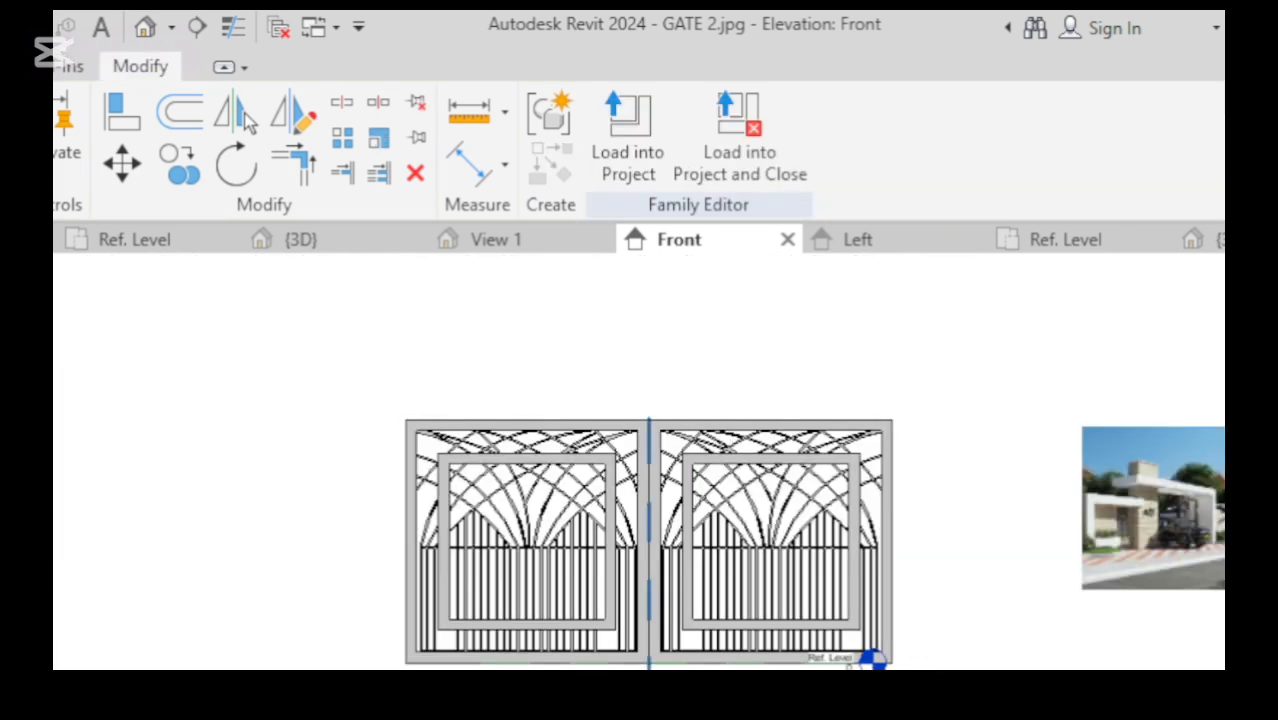
pyautogui.click(649, 655)
pyautogui.scroll(5, 879, 564)
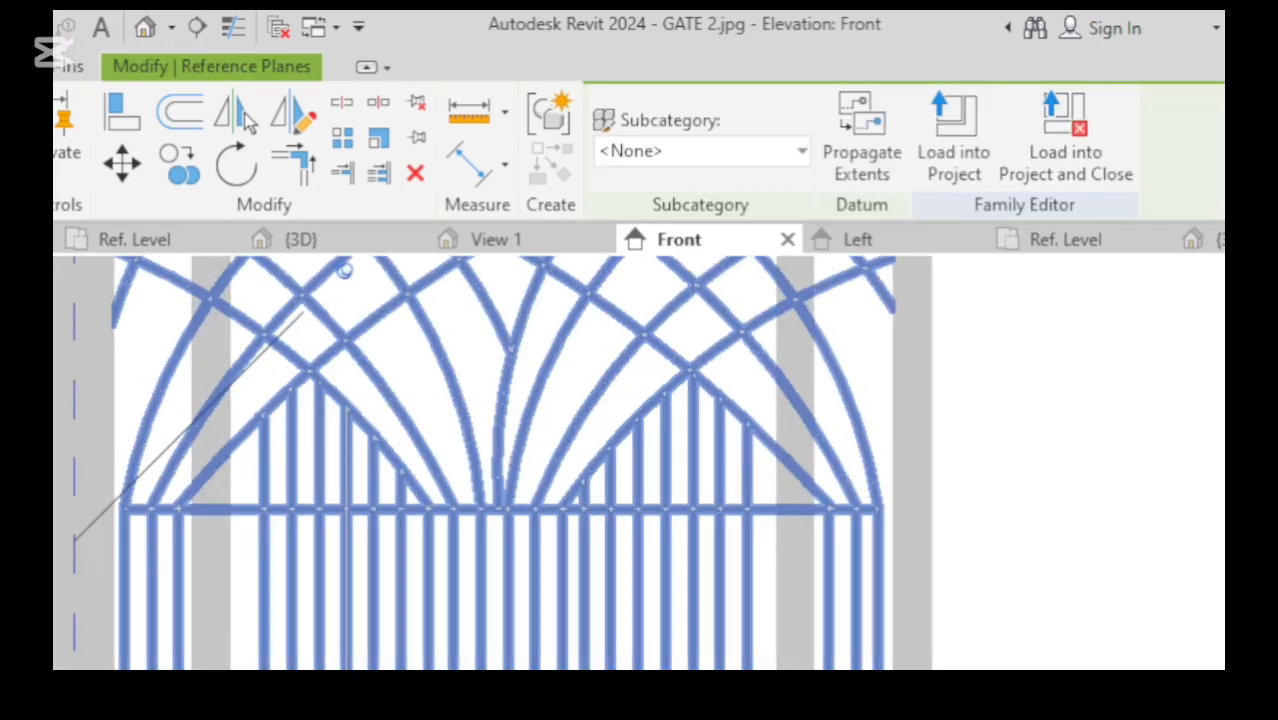
pyautogui.click(892, 564)
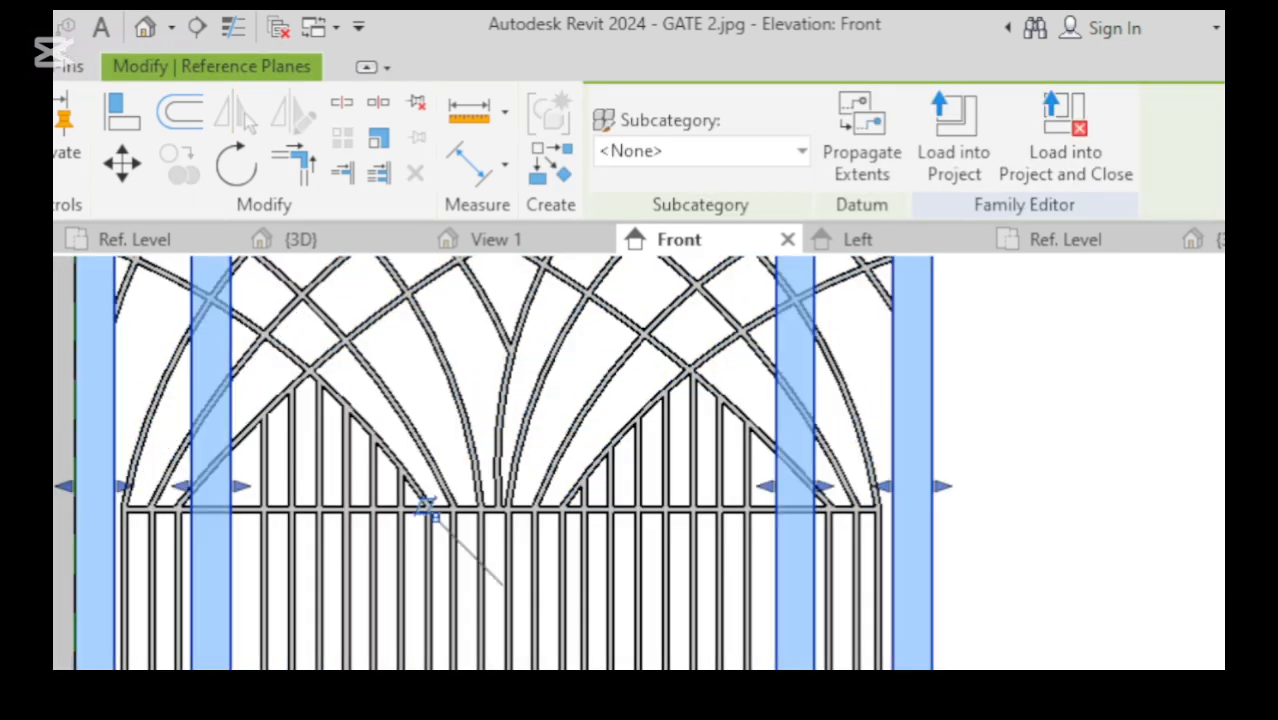
pyautogui.scroll(-3, 892, 564)
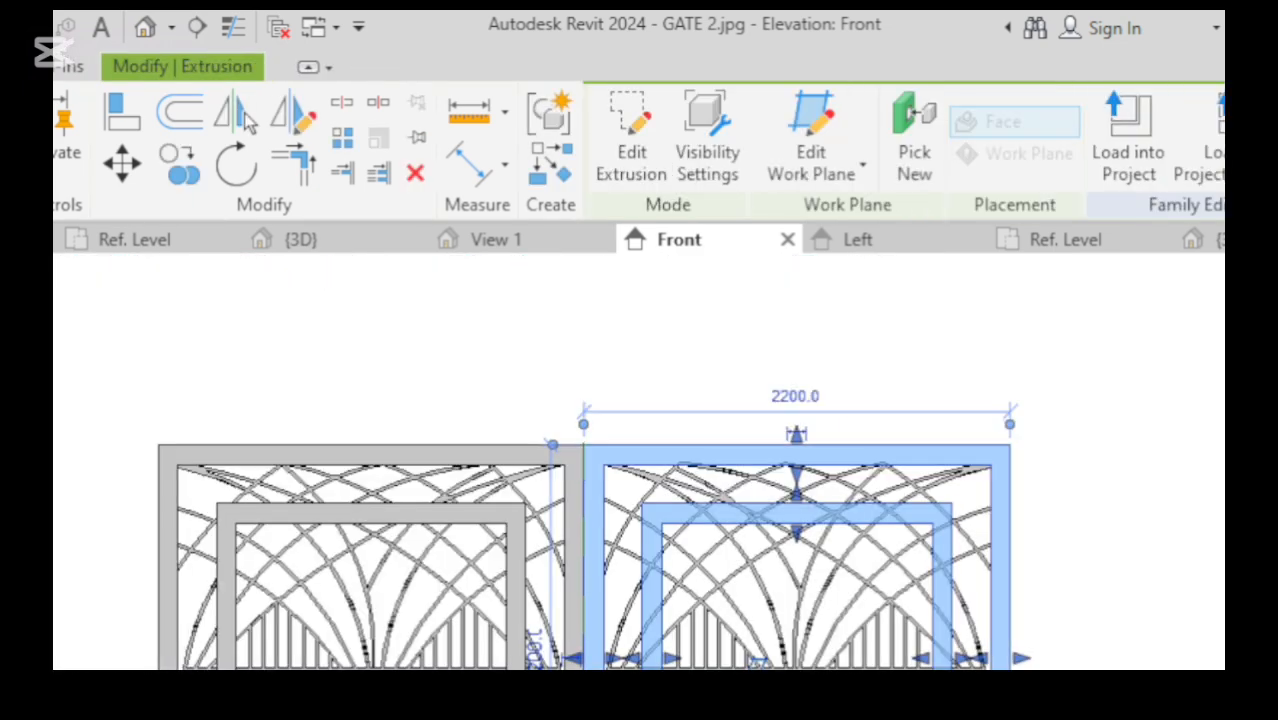
pyautogui.scroll(3, 483, 660)
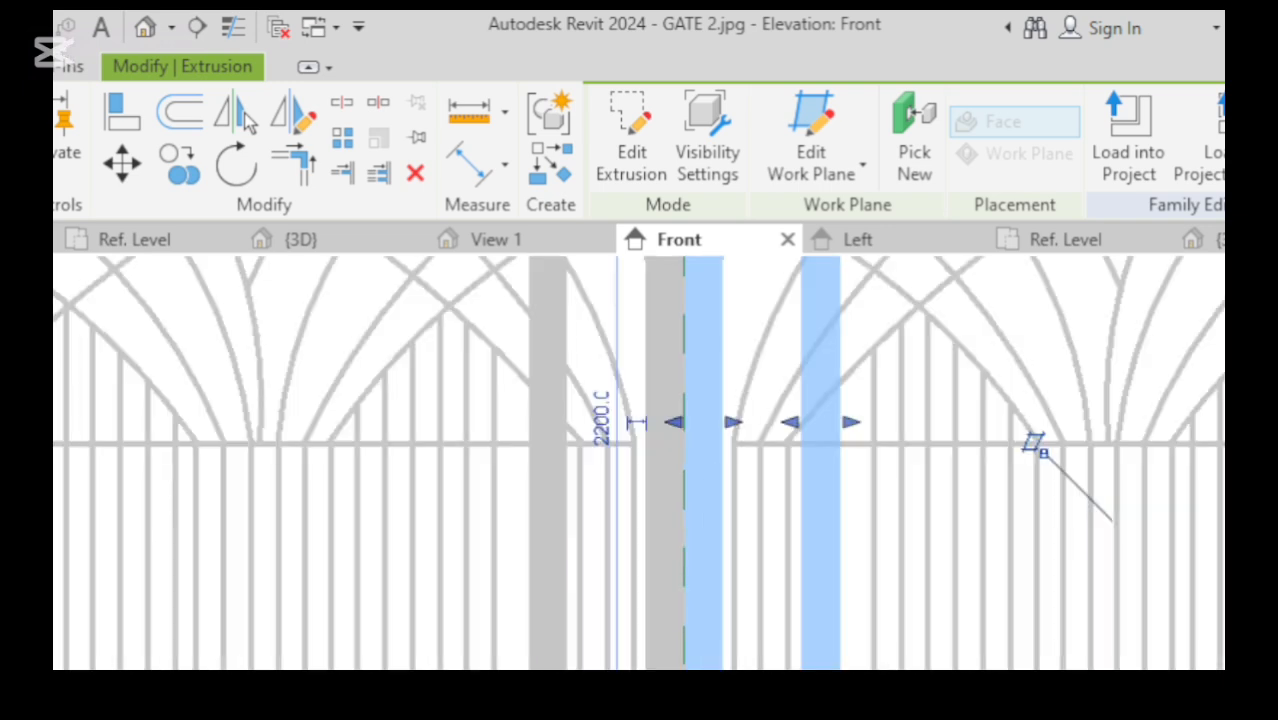
pyautogui.click(566, 560)
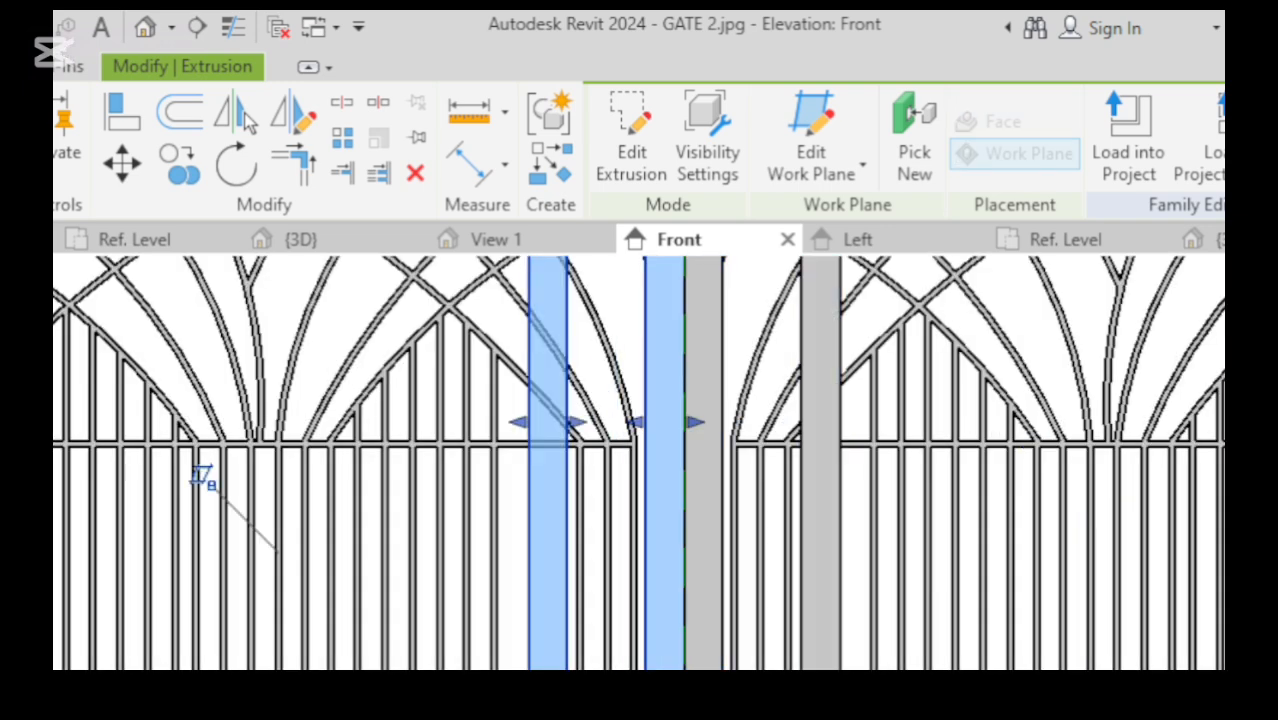
pyautogui.press('Escape')
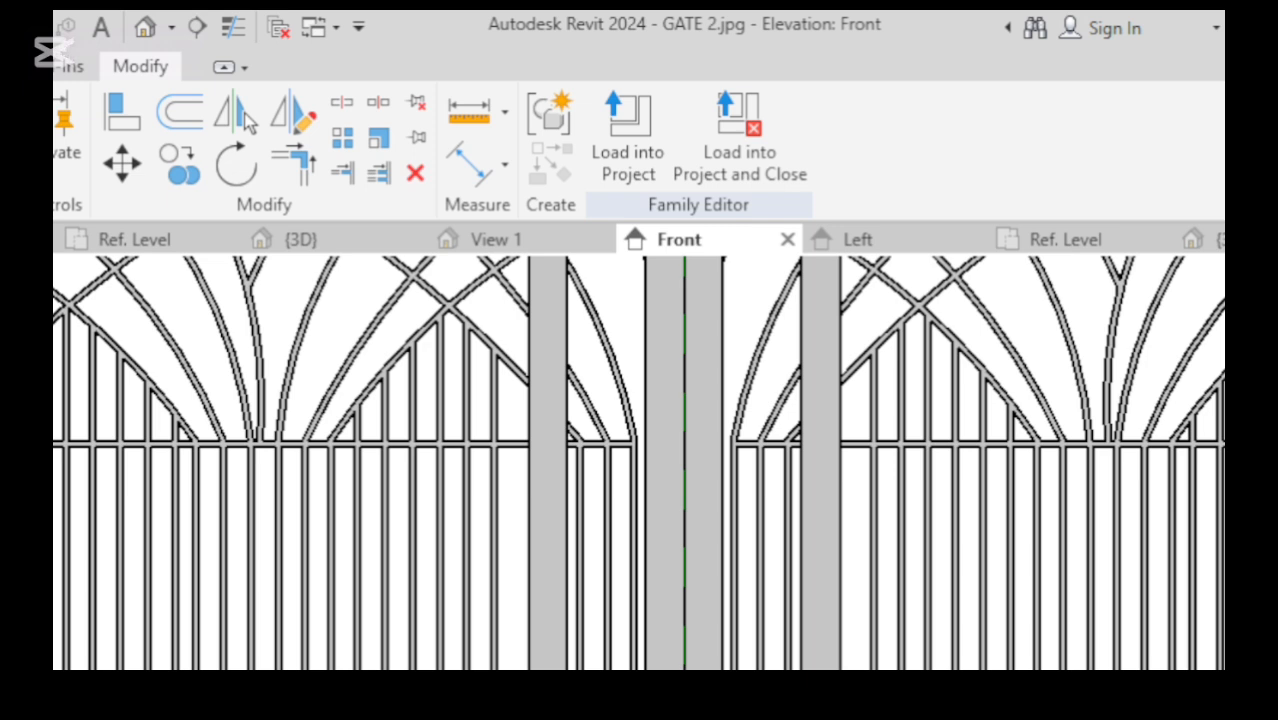
# Review the lattice, vertical bars and frames of the mirrored double gate in the front elevation.
pyautogui.scroll(-5, 857, 640)
pyautogui.scroll(5, 1120, 640)
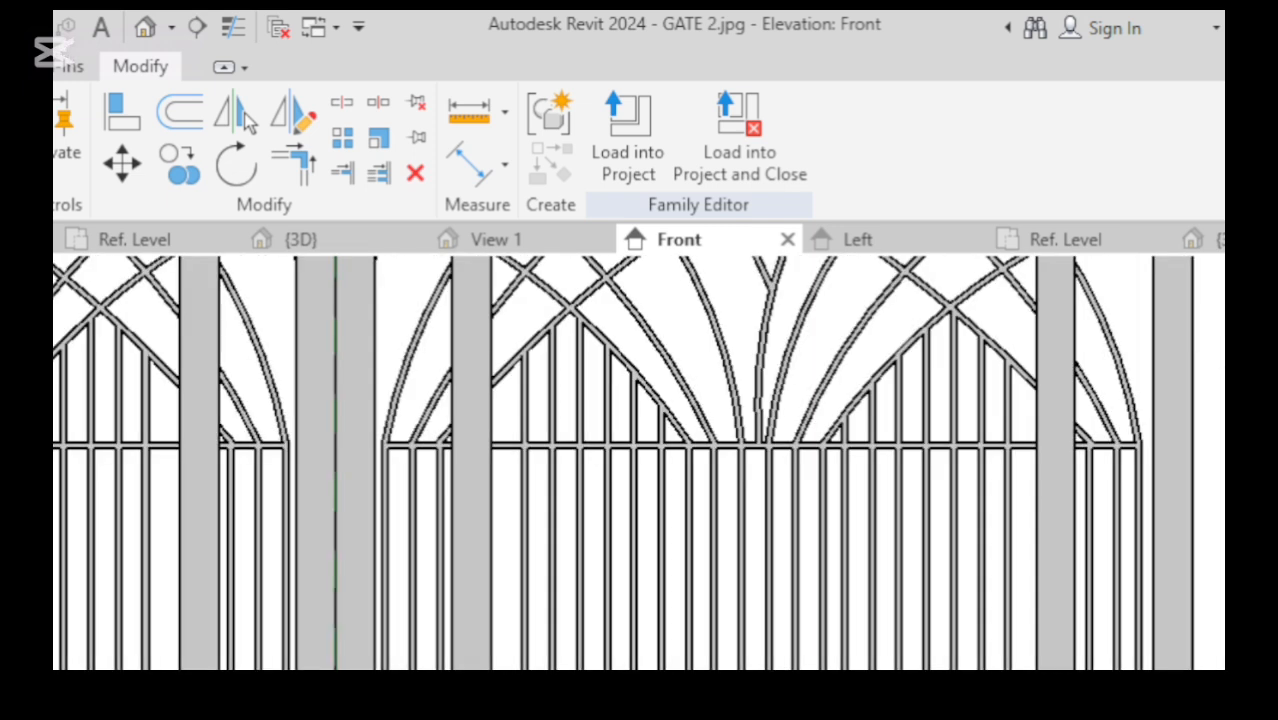
pyautogui.scroll(-4, 600, 420)
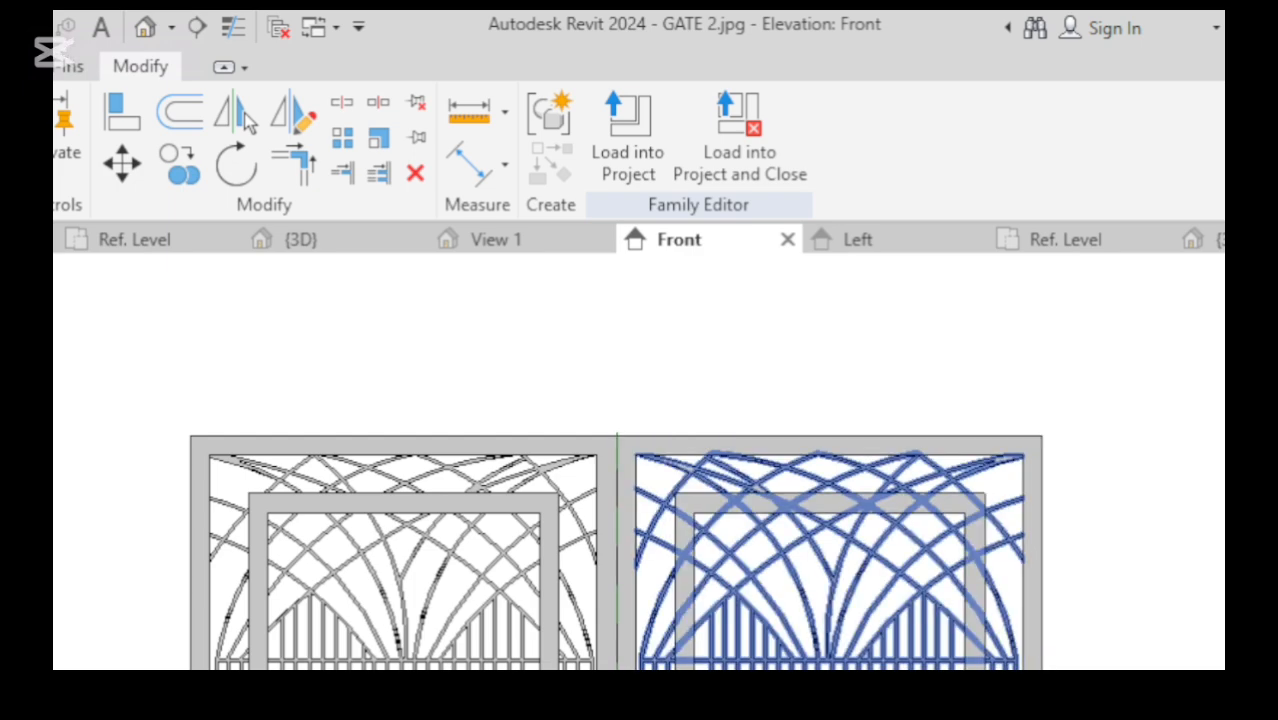
pyautogui.scroll(3, 639, 462)
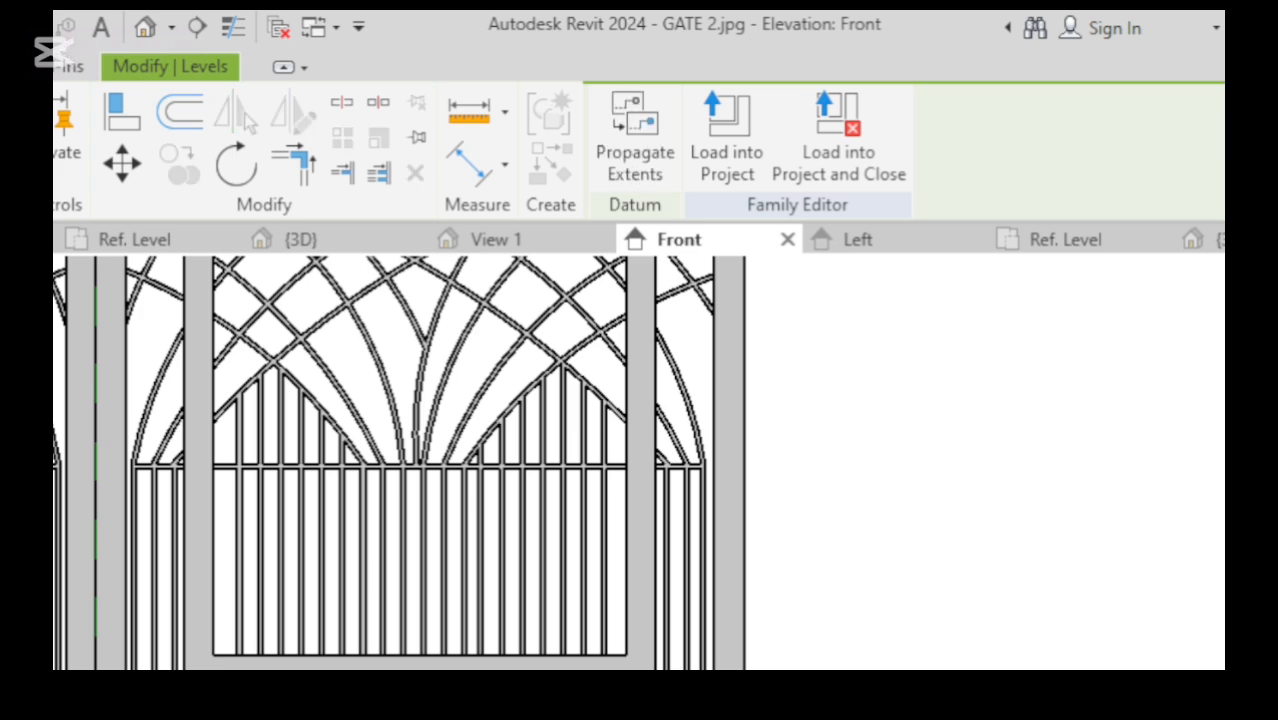
pyautogui.scroll(-2, 638, 462)
pyautogui.press('Escape')
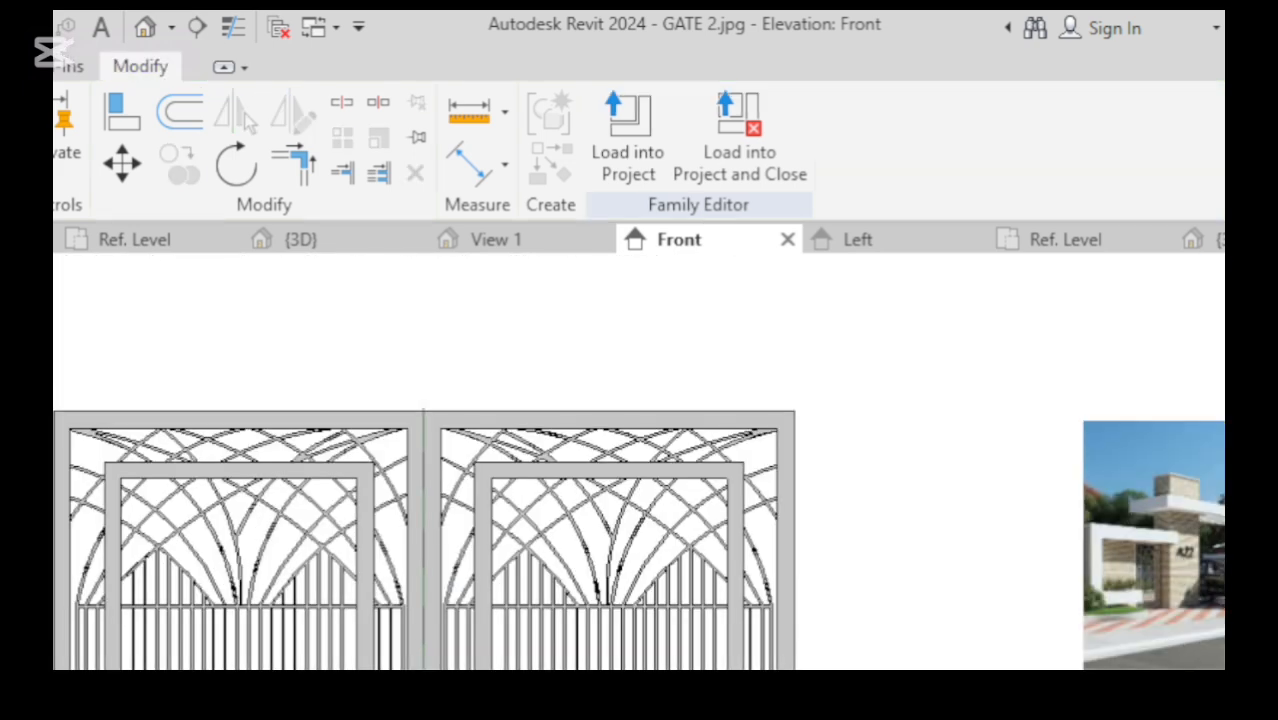
pyautogui.scroll(-1, 640, 540)
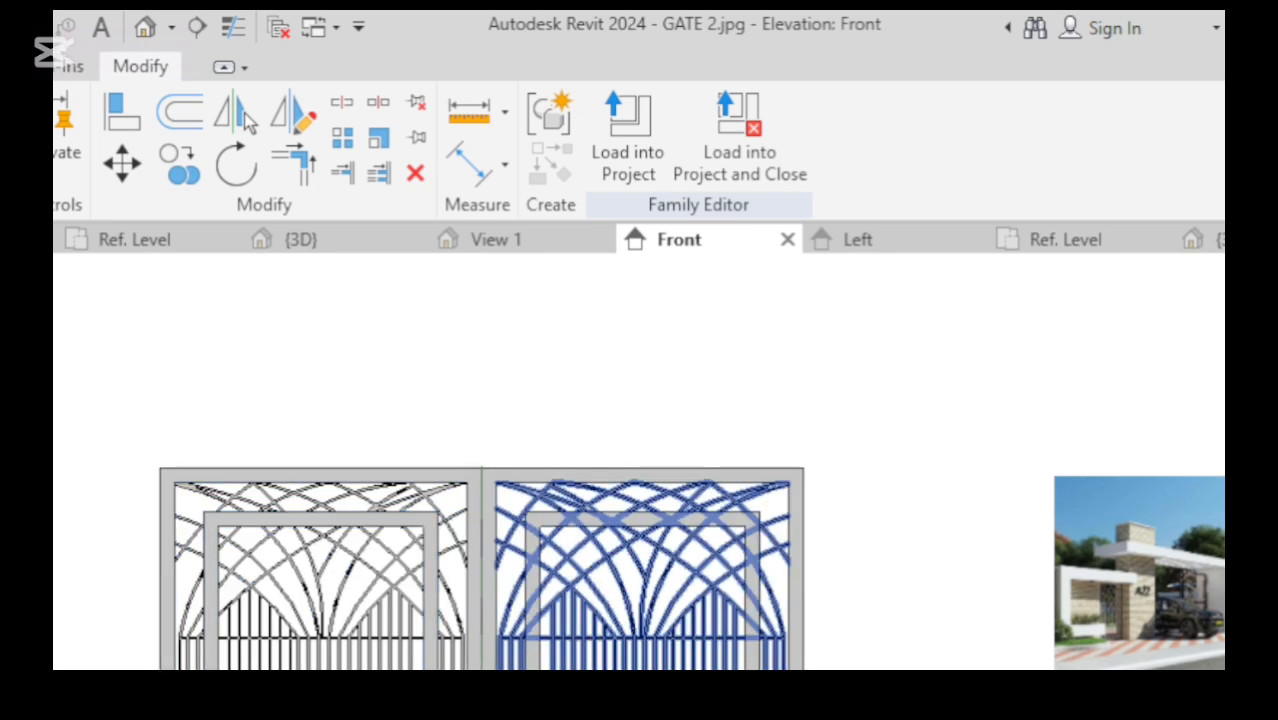
pyautogui.scroll(-2, 800, 660)
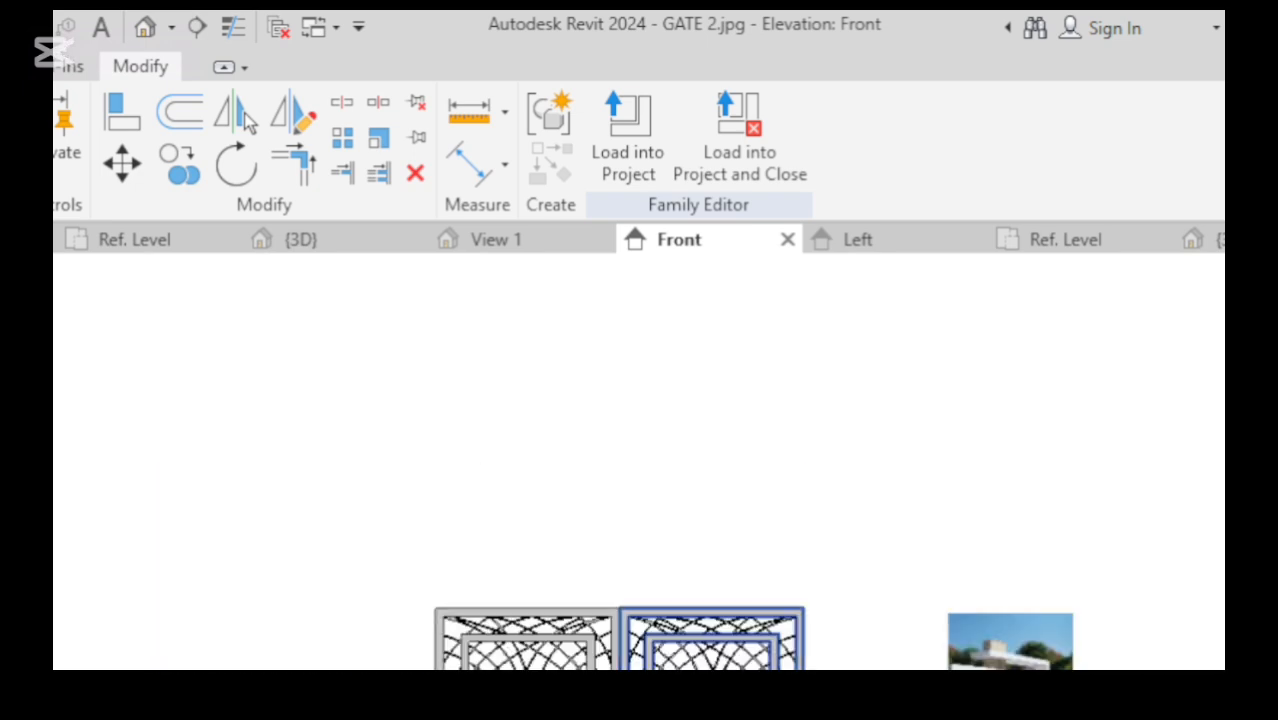
pyautogui.scroll(3, 820, 665)
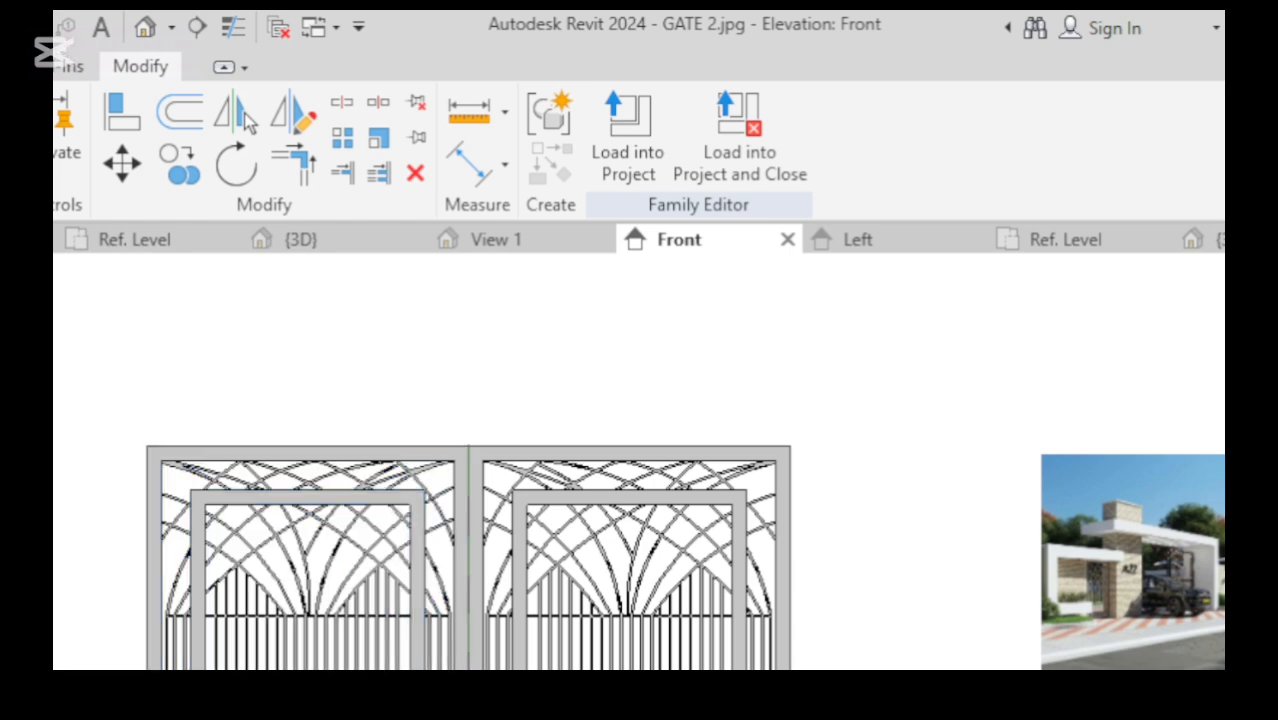
pyautogui.hotkey('alt', 'Tab')
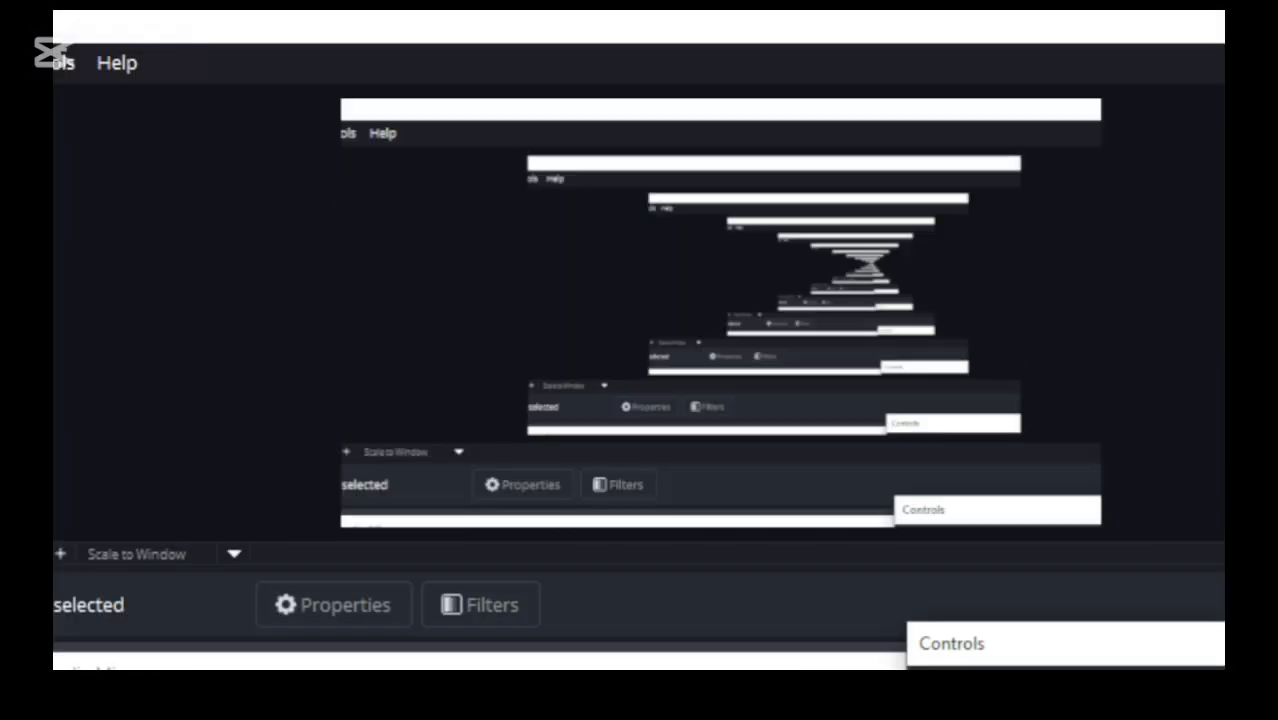